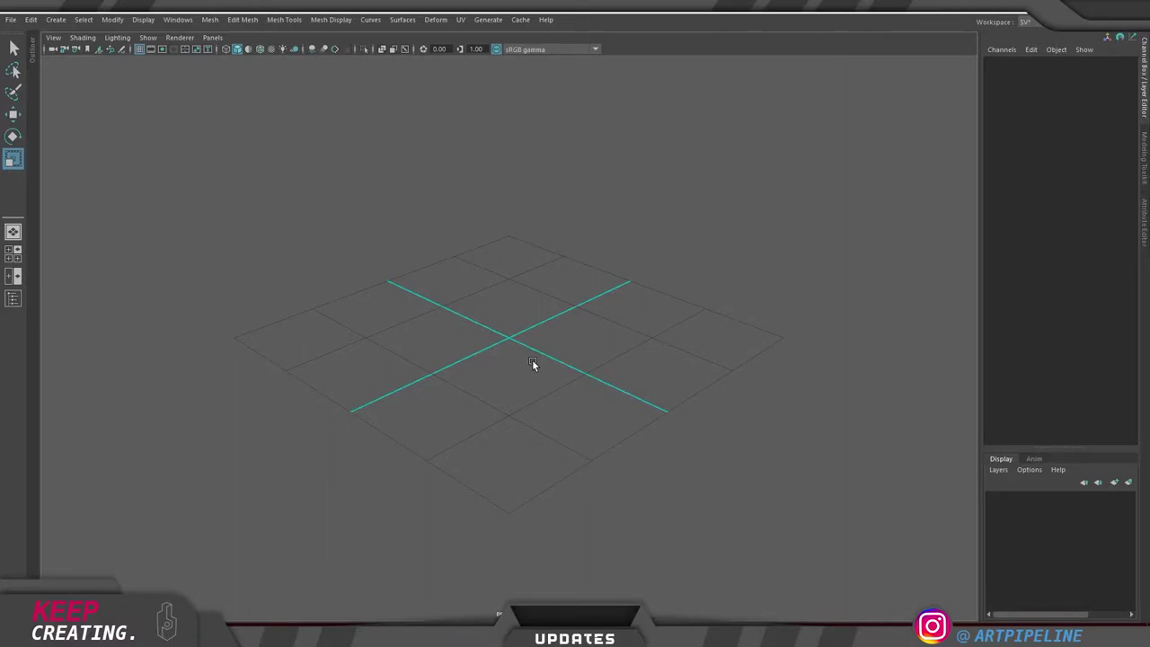
pyautogui.moveTo(534, 362)
pyautogui.keyDown('alt'); pyautogui.mouseDown()
pyautogui.moveTo(526, 383)
pyautogui.moveTo(590, 375)
pyautogui.moveTo(497, 350)
pyautogui.moveTo(535, 372)
pyautogui.mouseUp(); pyautogui.keyUp('alt')
pyautogui.keyDown('alt'); pyautogui.moveTo(578, 333); pyautogui.dragTo(538, 366); pyautogui.keyUp('alt')
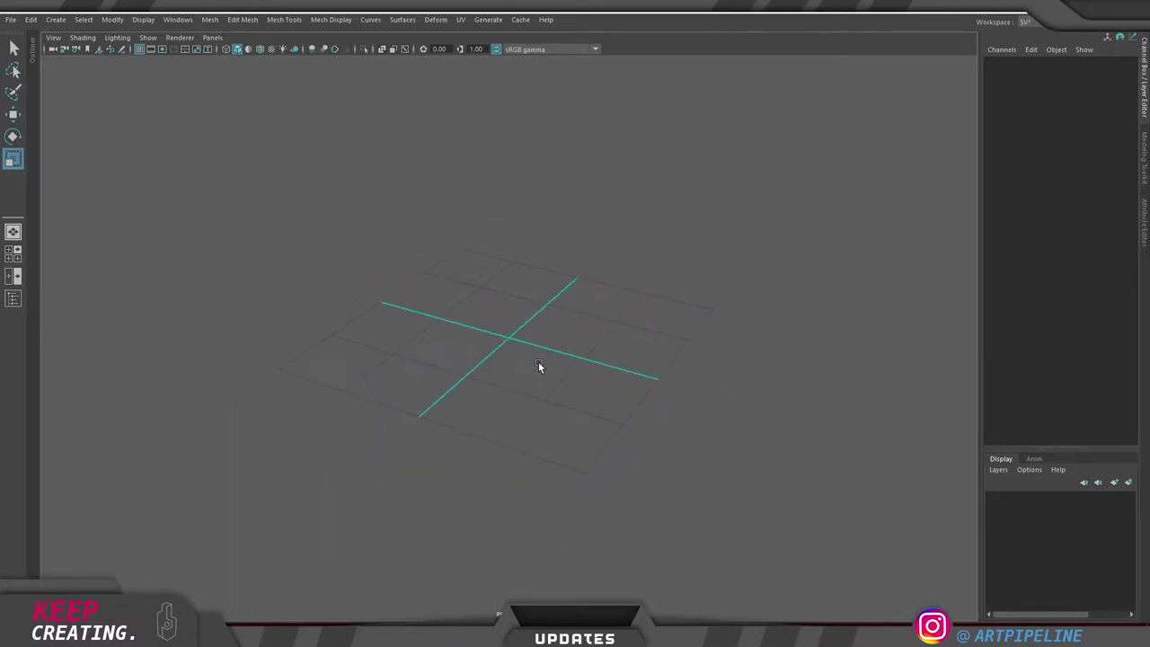
pyautogui.keyDown('alt'); pyautogui.moveTo(519, 354); pyautogui.dragTo(509, 363); pyautogui.keyUp('alt')
pyautogui.keyDown('alt'); pyautogui.moveTo(532, 351); pyautogui.dragTo(539, 347, button='middle'); pyautogui.keyUp('alt')
pyautogui.keyDown('alt'); pyautogui.moveTo(536, 385); pyautogui.dragTo(559, 361); pyautogui.keyUp('alt')
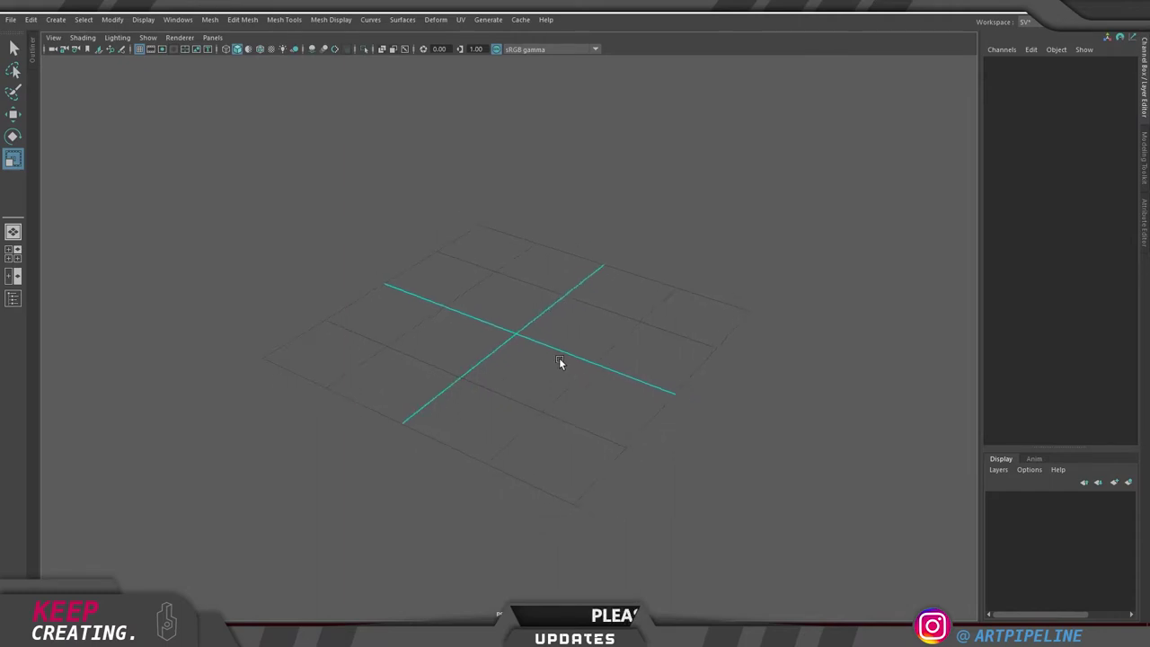
pyautogui.keyDown('alt'); pyautogui.moveTo(557, 360); pyautogui.dragTo(518, 359); pyautogui.keyUp('alt')
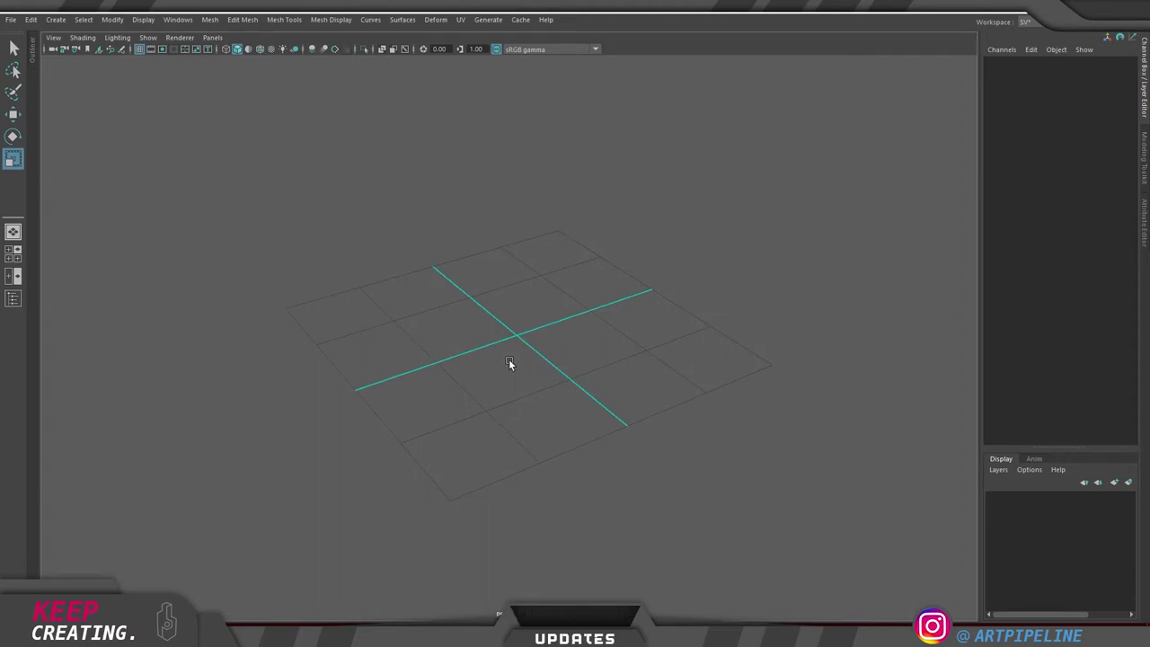
pyautogui.keyDown('alt'); pyautogui.moveTo(508, 358); pyautogui.dragTo(535, 372); pyautogui.keyUp('alt')
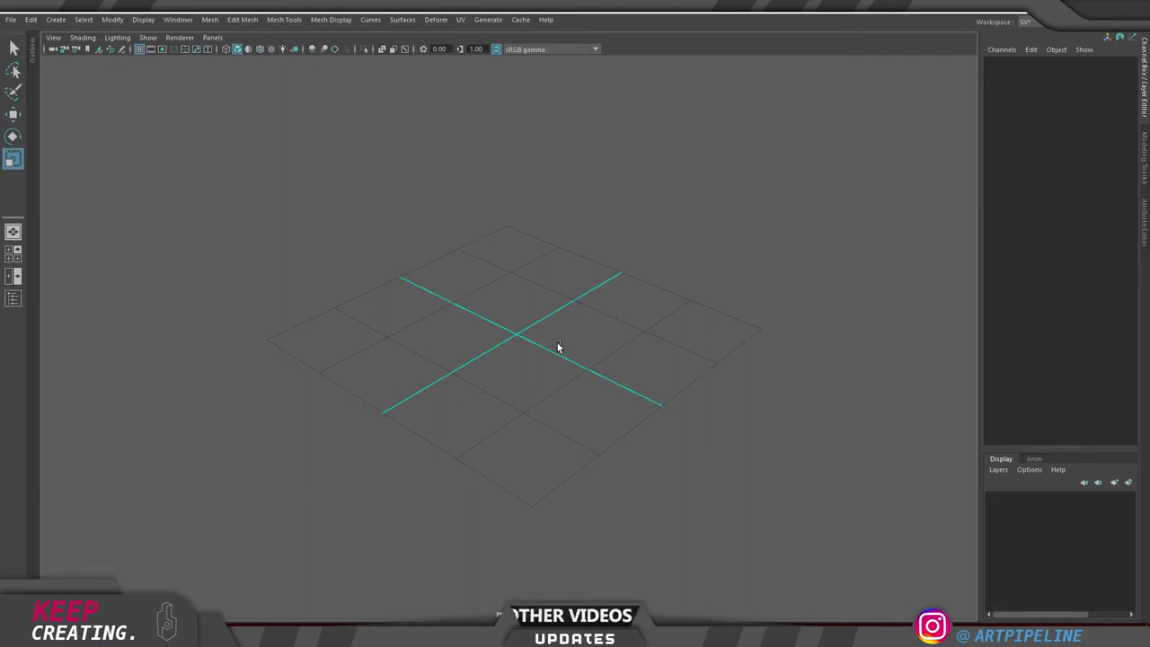
pyautogui.moveTo(524, 347)
pyautogui.keyDown('alt'); pyautogui.mouseDown()
pyautogui.moveTo(514, 340)
pyautogui.moveTo(530, 346)
pyautogui.mouseUp(); pyautogui.keyUp('alt')
pyautogui.keyDown('alt'); pyautogui.moveTo(580, 324); pyautogui.dragTo(581, 326, button='middle'); pyautogui.keyUp('alt')
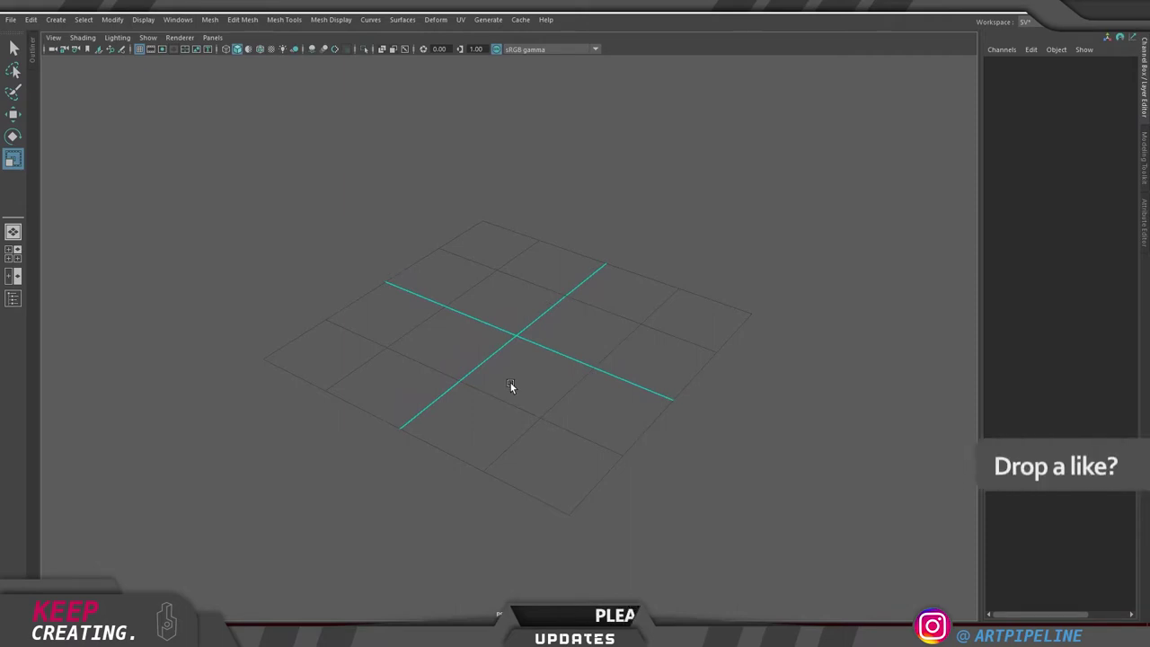
pyautogui.keyDown('alt'); pyautogui.moveTo(510, 383); pyautogui.dragTo(533, 362); pyautogui.keyUp('alt')
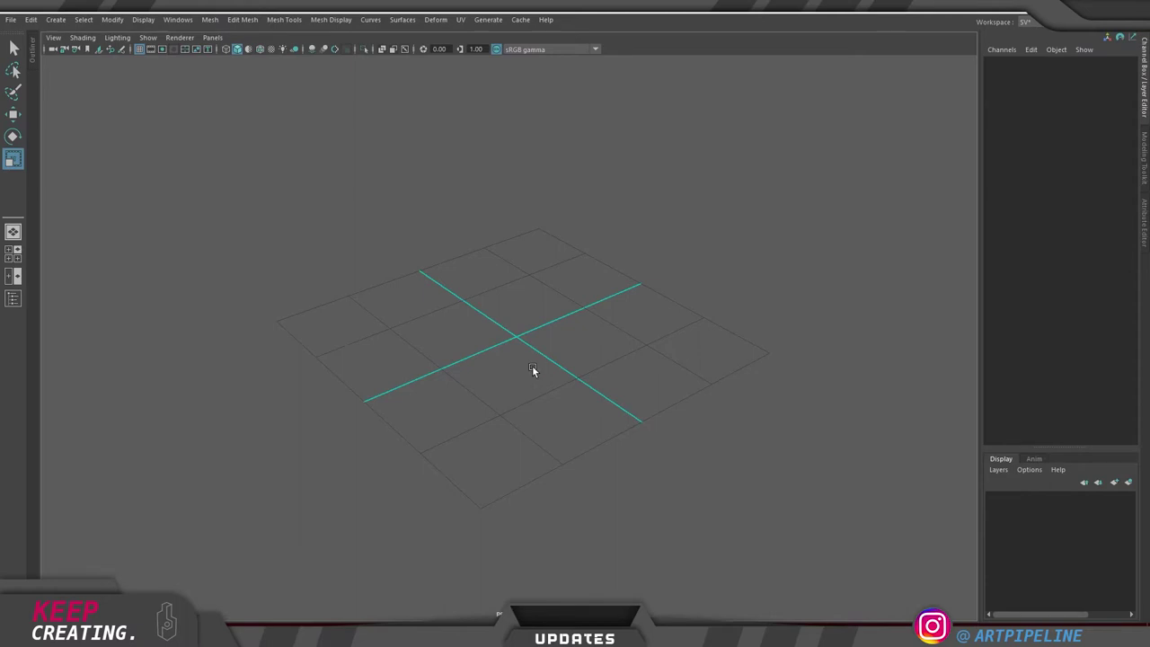
pyautogui.keyDown('alt'); pyautogui.moveTo(535, 365); pyautogui.dragTo(557, 379); pyautogui.keyUp('alt')
# Create a polygon cube at the origin, scale it uniformly to about 9.287, and split it with a central edge loop
pyautogui.keyDown('shift'); pyautogui.moveTo(557, 222); pyautogui.dragTo(566, 441, button='right'); pyautogui.keyUp('shift')
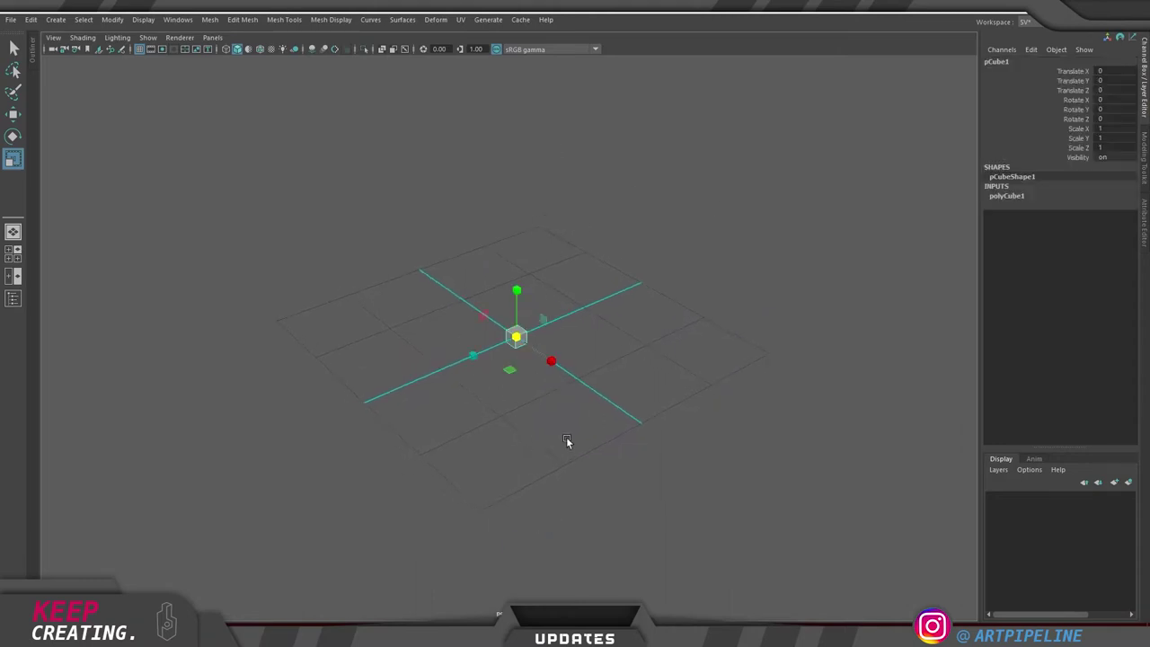
pyautogui.moveTo(515, 338); pyautogui.dragTo(620, 370)
pyautogui.moveTo(579, 382); pyautogui.dragTo(584, 272, button='right')
pyautogui.click(582, 296)
pyautogui.keyDown('ctrl'); pyautogui.moveTo(644, 190); pyautogui.dragTo(364, 429, button='right'); pyautogui.keyUp('ctrl')
pyautogui.moveTo(553, 405); pyautogui.dragTo(746, 191, button='right')
pyautogui.click(722, 311)
# Extrude one half of the cube's split side face outward and delete the resulting L-shaped block
pyautogui.keyDown('alt'); pyautogui.moveTo(597, 377); pyautogui.dragTo(594, 421); pyautogui.keyUp('alt')
pyautogui.click(509, 404)
pyautogui.moveTo(558, 397); pyautogui.dragTo(547, 463, button='right')
pyautogui.click(542, 403)
pyautogui.press('w')
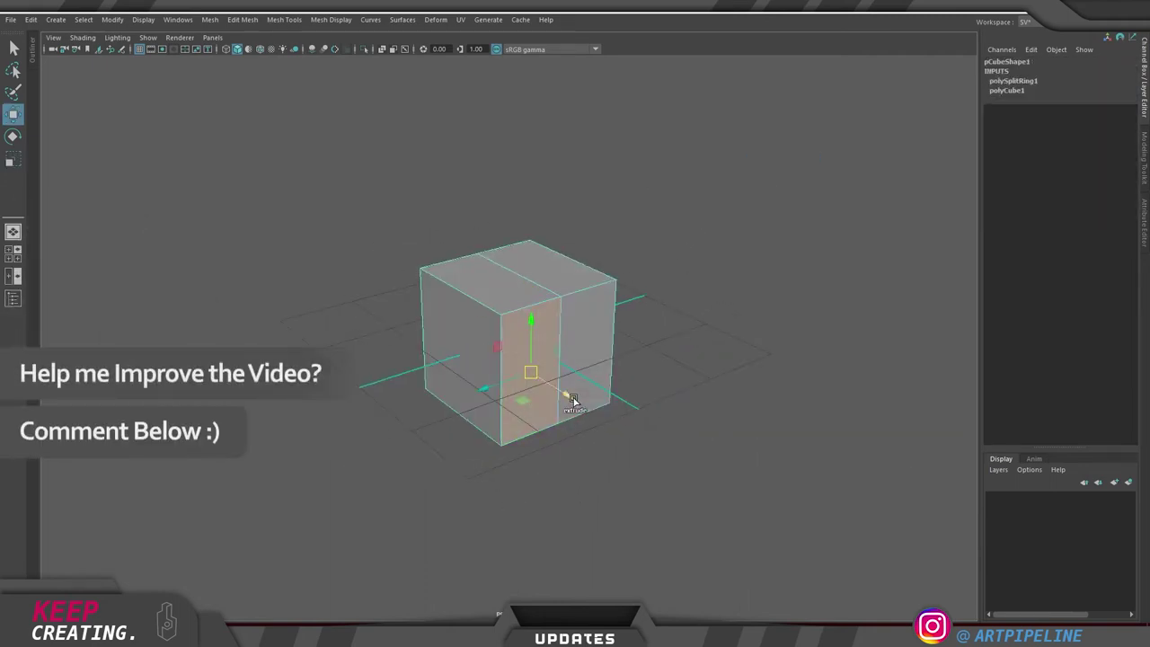
pyautogui.keyDown('shift'); pyautogui.moveTo(571, 397); pyautogui.dragTo(666, 493); pyautogui.keyUp('shift')
pyautogui.moveTo(572, 429); pyautogui.dragTo(755, 207, button='right')
pyautogui.click(748, 236)
pyautogui.keyDown('alt'); pyautogui.moveTo(709, 301); pyautogui.dragTo(516, 366); pyautogui.keyUp('alt')
pyautogui.click(485, 407)
pyautogui.keyDown('alt'); pyautogui.moveTo(482, 411); pyautogui.dragTo(575, 429); pyautogui.keyUp('alt')
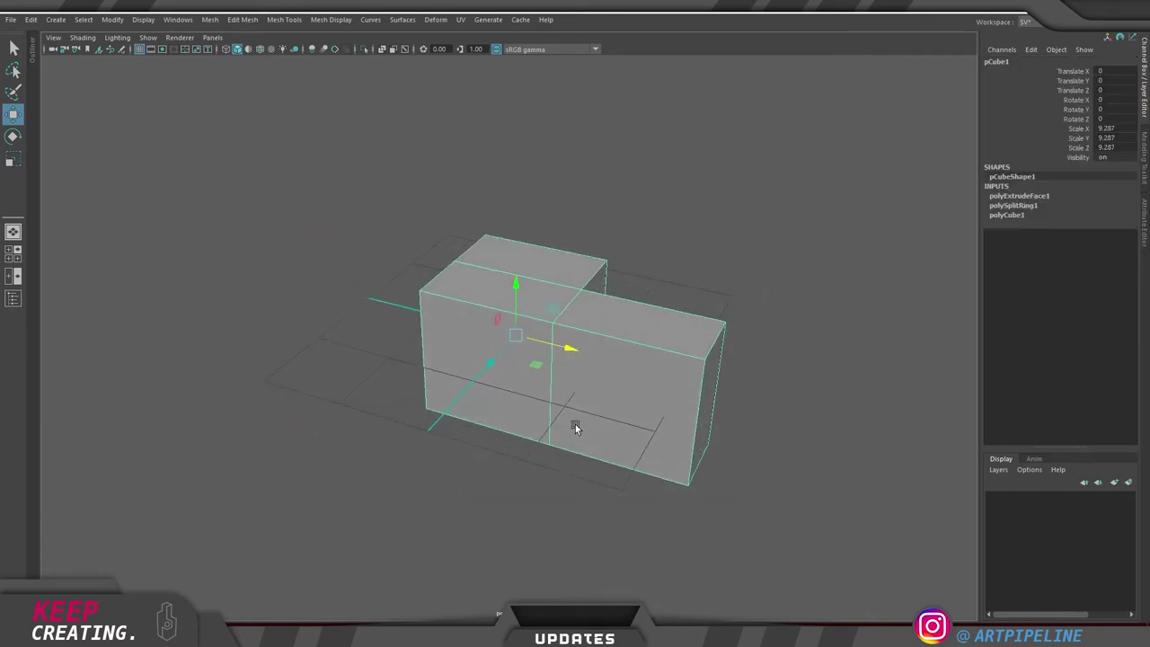
pyautogui.press('Delete')
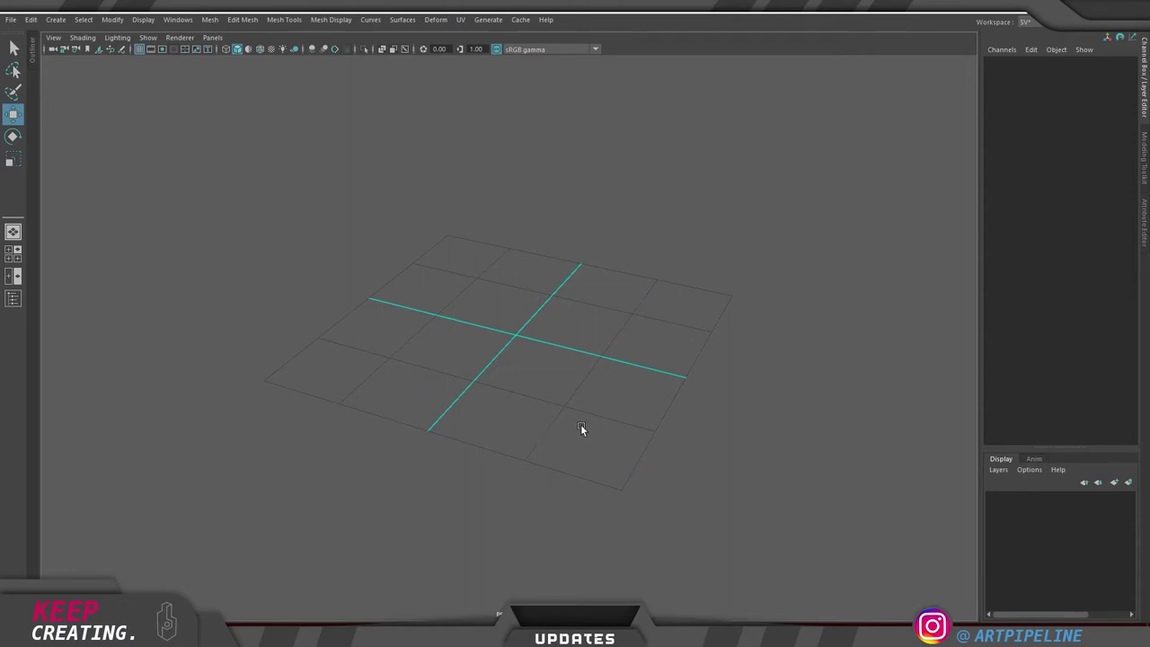
# Create a polygon cube at the origin and scale it uniformly to about 7.916
pyautogui.keyDown('alt'); pyautogui.moveTo(581, 424); pyautogui.dragTo(556, 417); pyautogui.keyUp('alt')
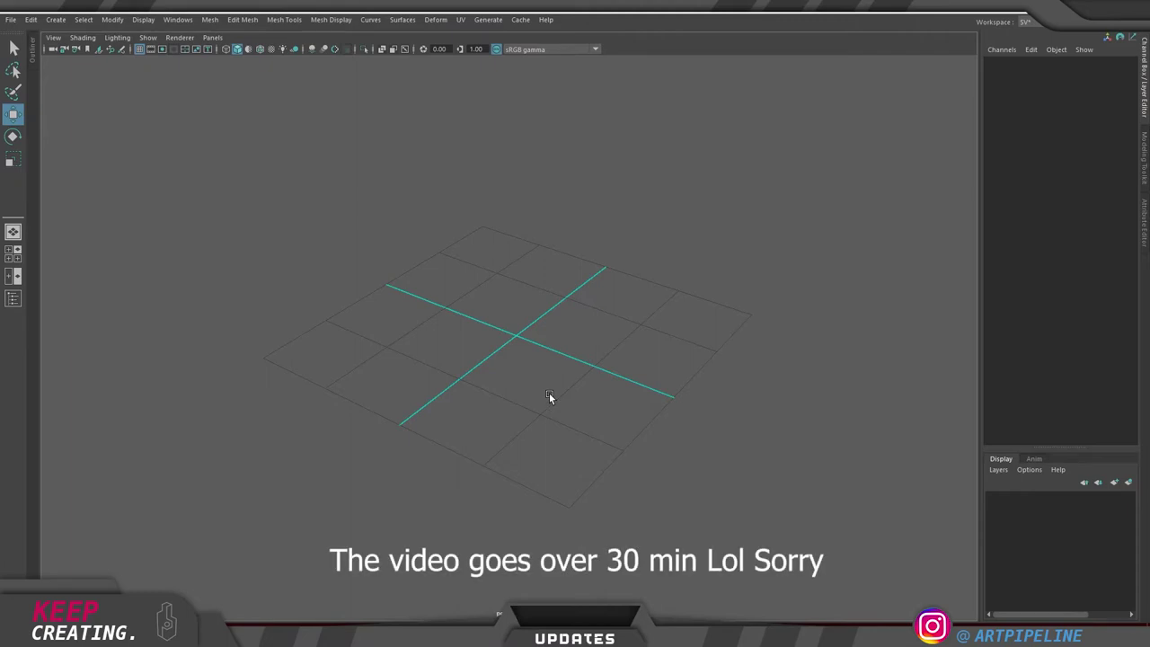
pyautogui.keyDown('alt'); pyautogui.moveTo(564, 368); pyautogui.dragTo(529, 353); pyautogui.keyUp('alt')
pyautogui.keyDown('alt'); pyautogui.moveTo(529, 353); pyautogui.dragTo(537, 361, button='middle'); pyautogui.keyUp('alt')
pyautogui.keyDown('alt'); pyautogui.moveTo(538, 370); pyautogui.dragTo(541, 365); pyautogui.keyUp('alt')
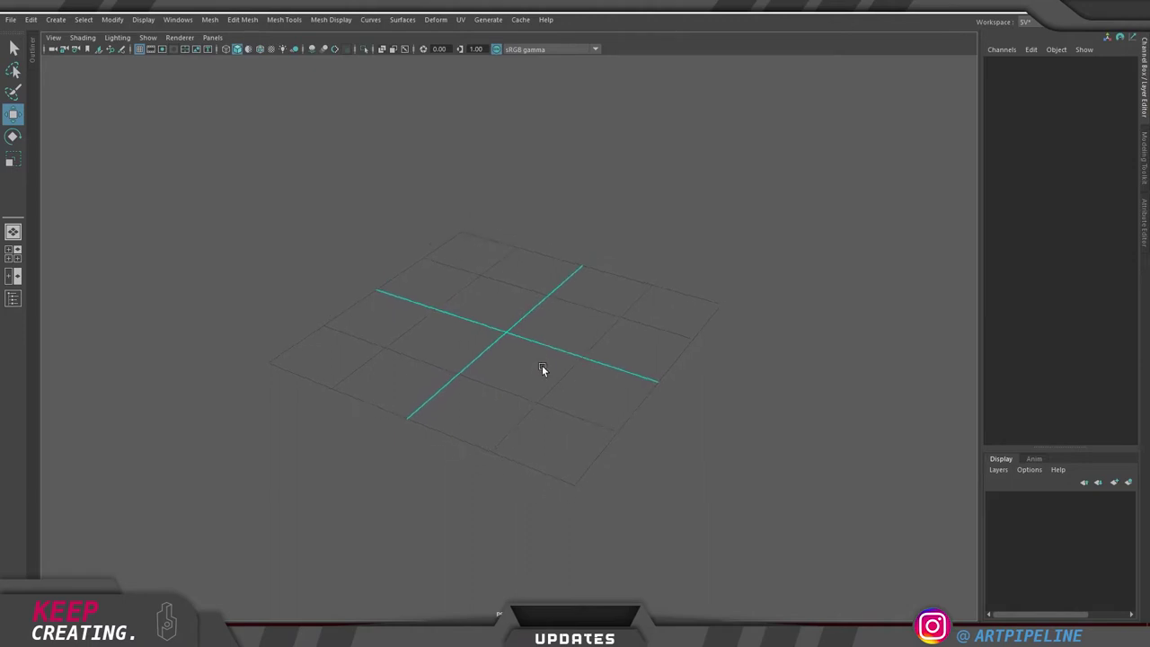
pyautogui.keyDown('shift'); pyautogui.moveTo(607, 256); pyautogui.dragTo(618, 432, button='right'); pyautogui.keyUp('shift')
pyautogui.keyDown('alt'); pyautogui.moveTo(588, 429); pyautogui.dragTo(562, 432); pyautogui.keyUp('alt')
pyautogui.press('r')
pyautogui.moveTo(508, 332); pyautogui.dragTo(572, 364)
pyautogui.press('w')
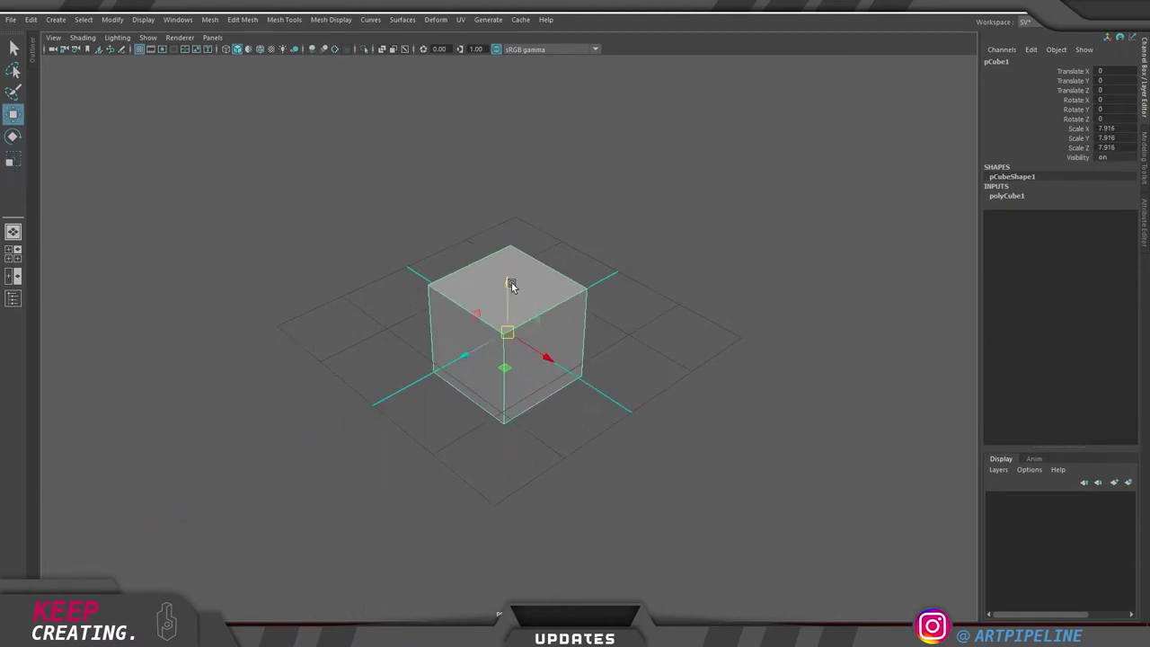
# Raise the cube above the grid to a Translate Y of about 12.146 and thin it to about 2.486 in Scale X
pyautogui.moveTo(508, 285); pyautogui.dragTo(513, 141)
pyautogui.keyDown('alt'); pyautogui.moveTo(586, 191); pyautogui.dragTo(586, 349); pyautogui.keyUp('alt')
pyautogui.keyDown('alt'); pyautogui.moveTo(585, 350); pyautogui.dragTo(584, 367, button='middle'); pyautogui.keyUp('alt')
pyautogui.keyDown('alt'); pyautogui.moveTo(540, 387); pyautogui.dragTo(572, 393, button='right'); pyautogui.keyUp('alt')
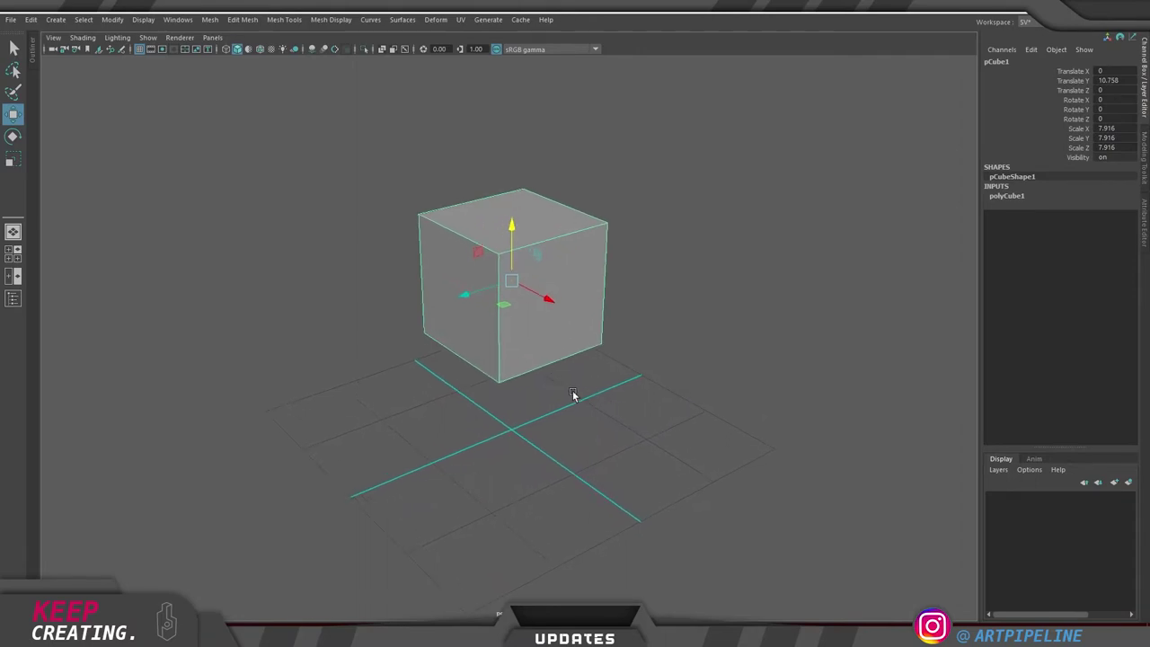
pyautogui.keyDown('alt'); pyautogui.moveTo(573, 394); pyautogui.dragTo(483, 342); pyautogui.keyUp('alt')
pyautogui.press('r')
pyautogui.keyDown('alt'); pyautogui.moveTo(528, 374); pyautogui.dragTo(518, 375); pyautogui.keyUp('alt')
pyautogui.press('w')
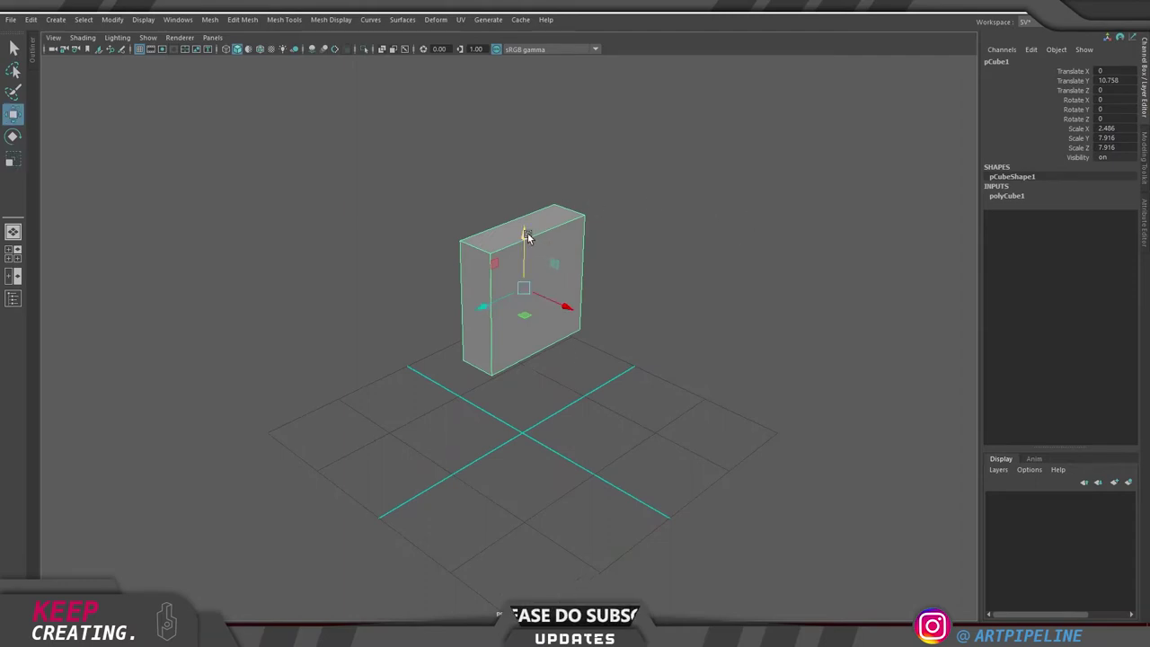
pyautogui.moveTo(524, 231); pyautogui.dragTo(526, 212)
pyautogui.keyDown('alt'); pyautogui.moveTo(605, 305); pyautogui.dragTo(481, 319); pyautogui.keyUp('alt')
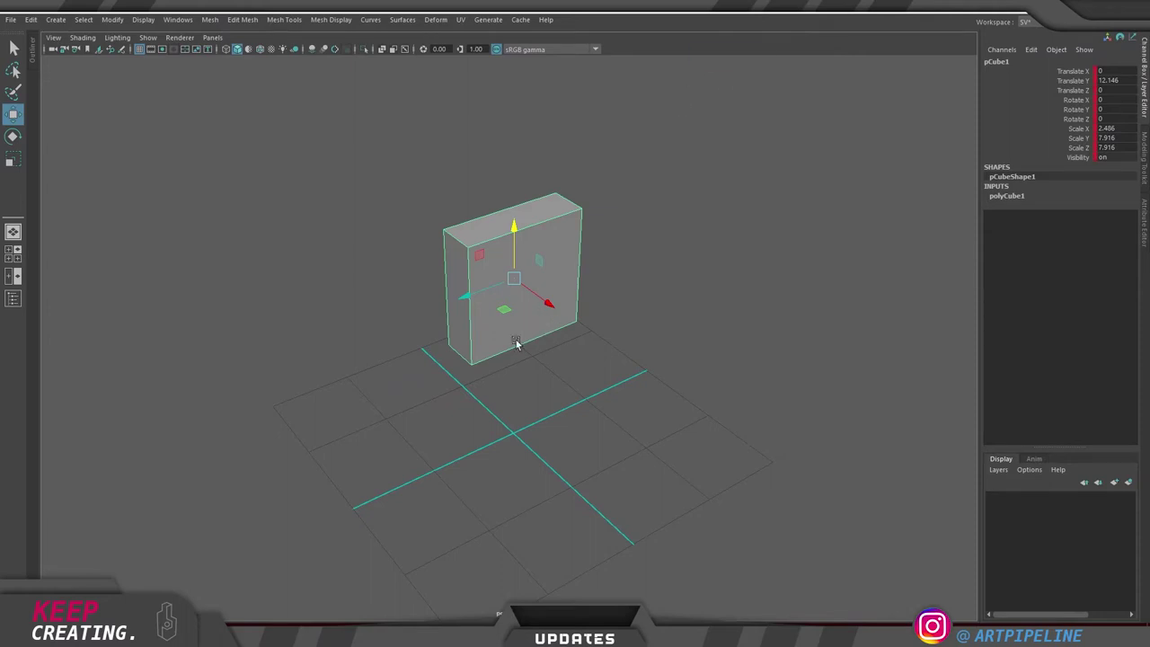
# Thin the block slightly more along X, to a Scale X of about 2.378
pyautogui.press('r')
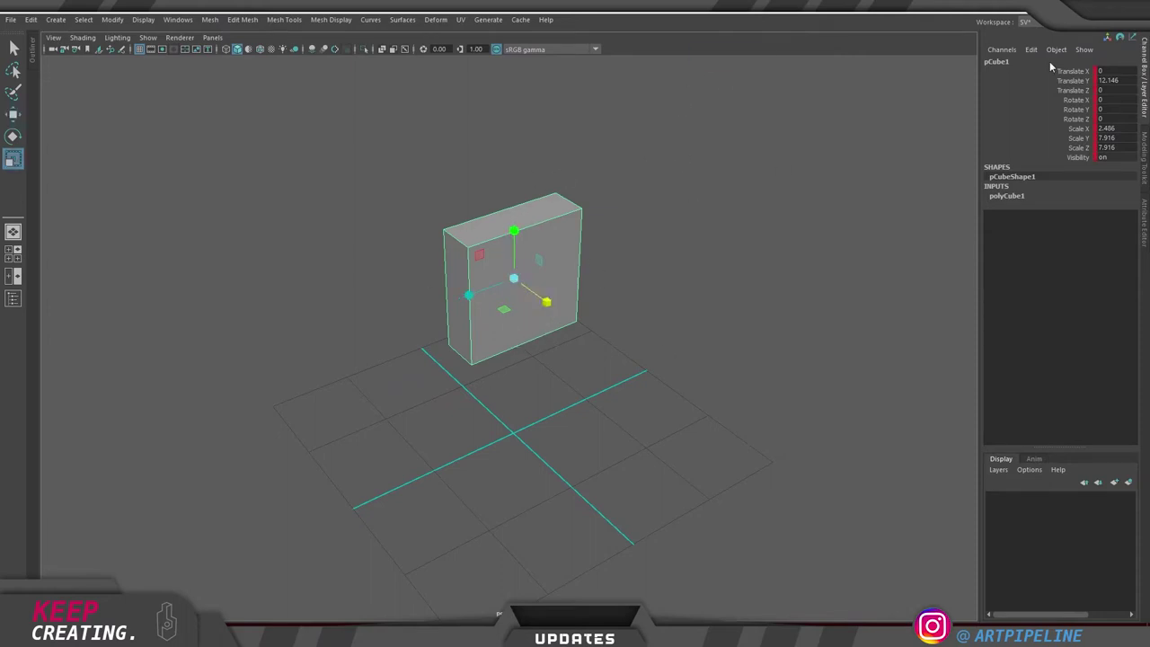
pyautogui.click(690, 212)
pyautogui.click(565, 318)
pyautogui.moveTo(483, 320)
pyautogui.keyDown('alt'); pyautogui.mouseDown()
pyautogui.moveTo(524, 317)
pyautogui.moveTo(480, 331)
pyautogui.moveTo(487, 321)
pyautogui.mouseUp(); pyautogui.keyUp('alt')
pyautogui.moveTo(555, 294); pyautogui.dragTo(553, 295)
pyautogui.moveTo(501, 325)
pyautogui.keyDown('alt'); pyautogui.mouseDown()
pyautogui.moveTo(507, 315)
pyautogui.moveTo(470, 308)
pyautogui.moveTo(490, 318)
pyautogui.mouseUp(); pyautogui.keyUp('alt')
pyautogui.keyDown('alt'); pyautogui.moveTo(531, 295); pyautogui.dragTo(560, 324, button='middle'); pyautogui.keyUp('alt')
pyautogui.keyDown('alt'); pyautogui.moveTo(487, 356); pyautogui.dragTo(523, 361); pyautogui.keyUp('alt')
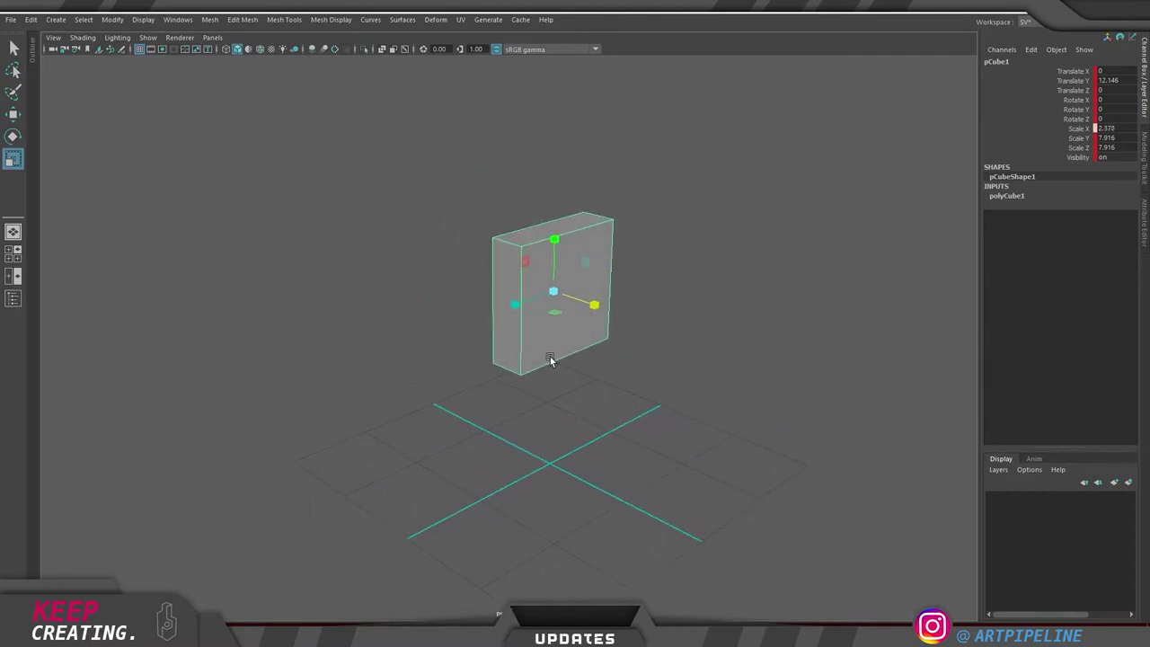
# Delete the two opposite narrow end faces of the block along the Z axis
pyautogui.press('F11')
pyautogui.click(509, 340)
pyautogui.keyDown('alt'); pyautogui.moveTo(589, 338); pyautogui.dragTo(481, 332); pyautogui.keyUp('alt')
pyautogui.keyDown('shift'); pyautogui.click(480, 332); pyautogui.keyUp('shift')
pyautogui.press('Delete')
pyautogui.moveTo(461, 326); pyautogui.dragTo(603, 280, button='right')
pyautogui.moveTo(463, 358)
pyautogui.keyDown('alt'); pyautogui.mouseDown()
pyautogui.moveTo(590, 331)
pyautogui.moveTo(558, 347)
pyautogui.moveTo(585, 336)
pyautogui.moveTo(486, 322)
pyautogui.moveTo(249, 351)
pyautogui.moveTo(476, 339)
pyautogui.moveTo(458, 336)
pyautogui.moveTo(547, 317)
pyautogui.mouseUp(); pyautogui.keyUp('alt')
# Insert an edge loop along the middle of the block's underside
pyautogui.moveTo(558, 275); pyautogui.dragTo(558, 229, button='right')
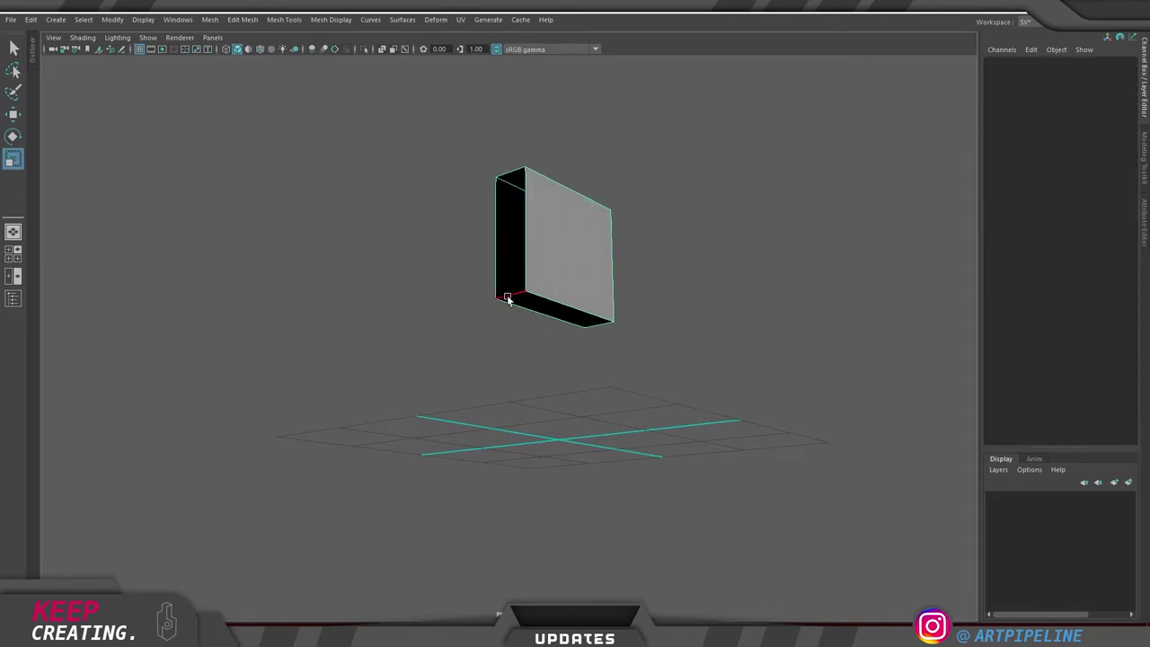
pyautogui.click(507, 296)
pyautogui.keyDown('ctrl'); pyautogui.moveTo(464, 295); pyautogui.dragTo(692, 143, button='right'); pyautogui.keyUp('ctrl')
pyautogui.keyDown('alt'); pyautogui.moveTo(584, 310); pyautogui.dragTo(539, 351); pyautogui.keyUp('alt')
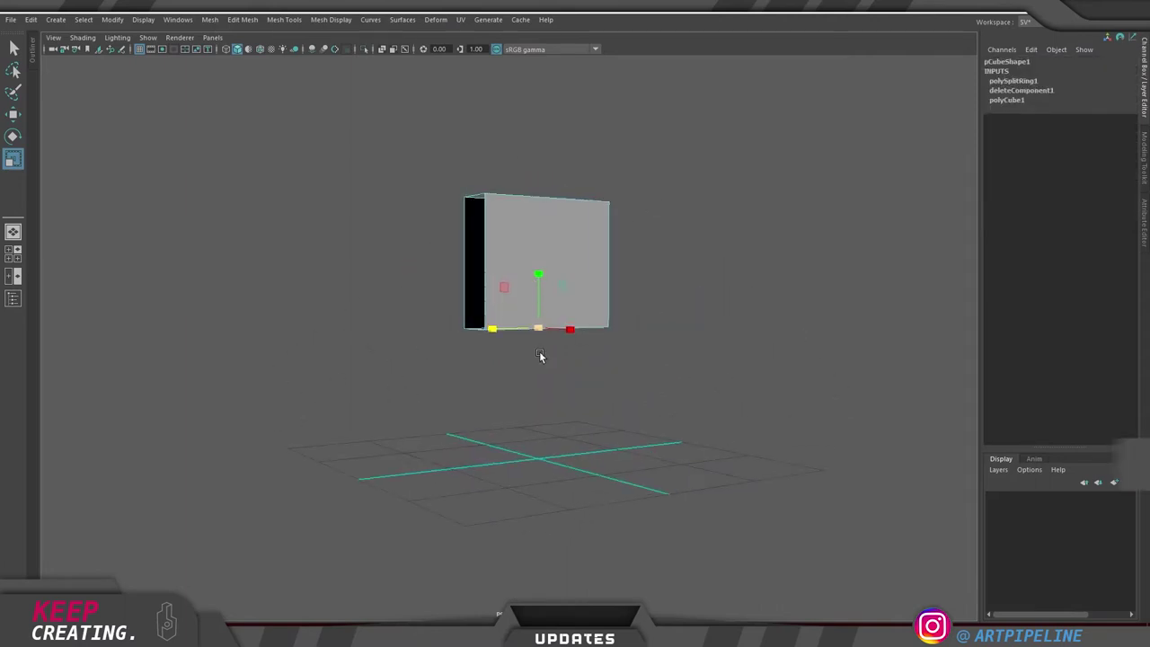
# Lower the underside's middle edge in the side view to form a wedge-shaped bottom
pyautogui.press('w')
pyautogui.press('space')
pyautogui.press('space')
pyautogui.scroll(-3, 356, 452)
pyautogui.keyDown('alt'); pyautogui.moveTo(560, 199); pyautogui.dragTo(514, 388, button='middle'); pyautogui.keyUp('alt')
pyautogui.press('space')
pyautogui.press('space')
pyautogui.scroll(-4, 689, 397)
pyautogui.keyDown('alt'); pyautogui.moveTo(599, 203); pyautogui.dragTo(635, 335, button='middle'); pyautogui.keyUp('alt')
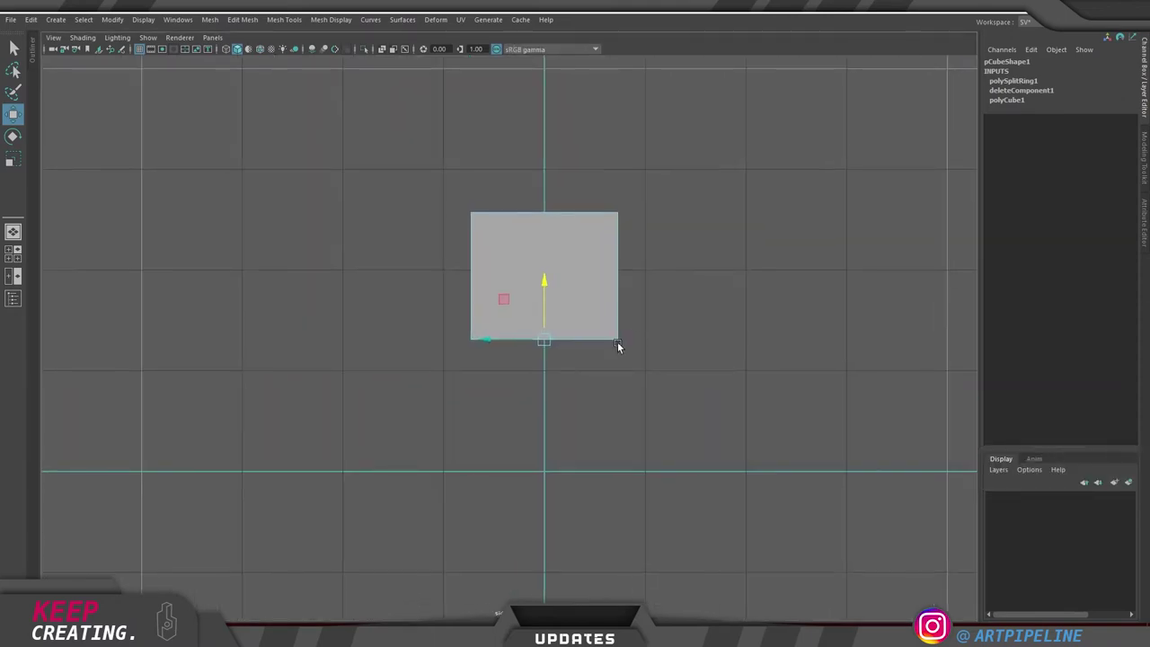
pyautogui.scroll(1, 634, 335)
pyautogui.moveTo(550, 281); pyautogui.dragTo(585, 322)
pyautogui.press('space')
pyautogui.press('space')
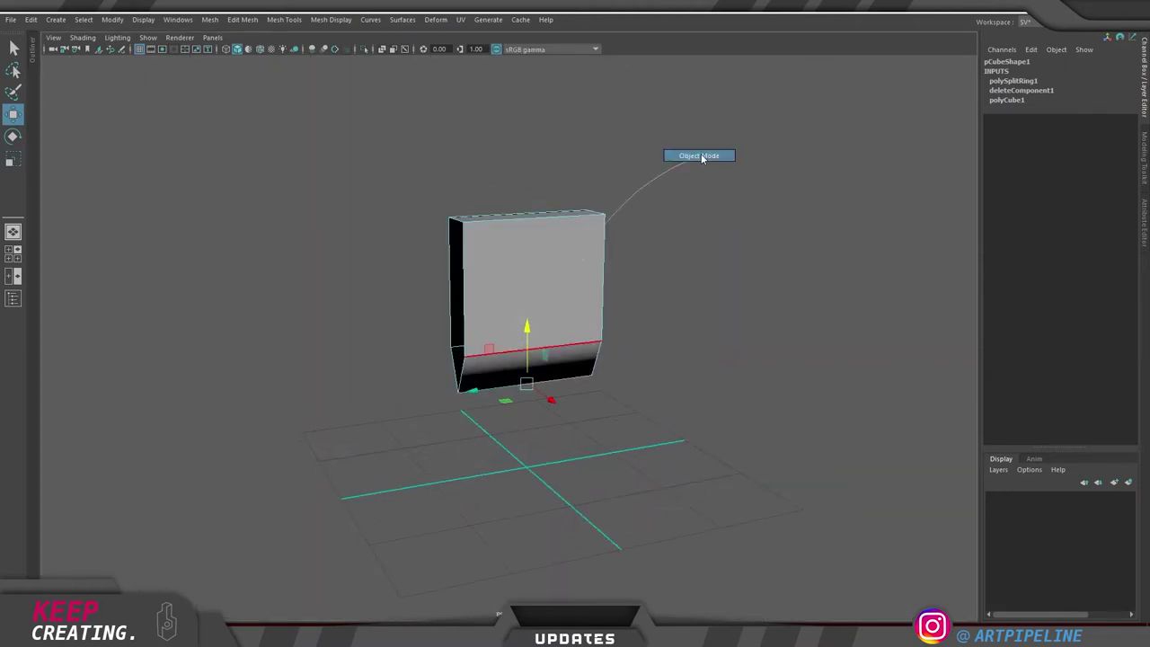
# Return the block to object mode and harden its edges for flat shading
pyautogui.moveTo(583, 259); pyautogui.dragTo(701, 159, button='right')
pyautogui.moveTo(568, 369)
pyautogui.keyDown('alt'); pyautogui.mouseDown()
pyautogui.moveTo(569, 333)
pyautogui.moveTo(560, 379)
pyautogui.moveTo(564, 362)
pyautogui.mouseUp(); pyautogui.keyUp('alt')
pyautogui.keyDown('shift'); pyautogui.moveTo(500, 316); pyautogui.dragTo(529, 377, button='right'); pyautogui.keyUp('shift')
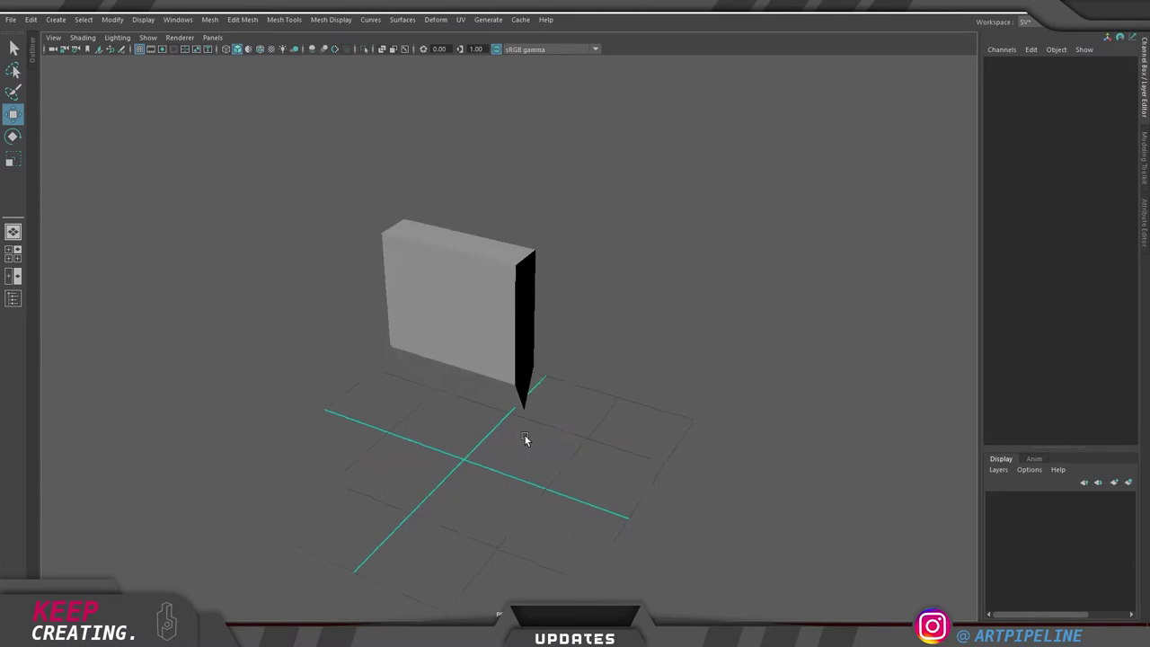
# Raise the wedge-bottomed block in the side view to a Translate Y of about 21.107
pyautogui.click(594, 333)
pyautogui.keyDown('alt'); pyautogui.moveTo(593, 333); pyautogui.dragTo(601, 305); pyautogui.keyUp('alt')
pyautogui.press('space')
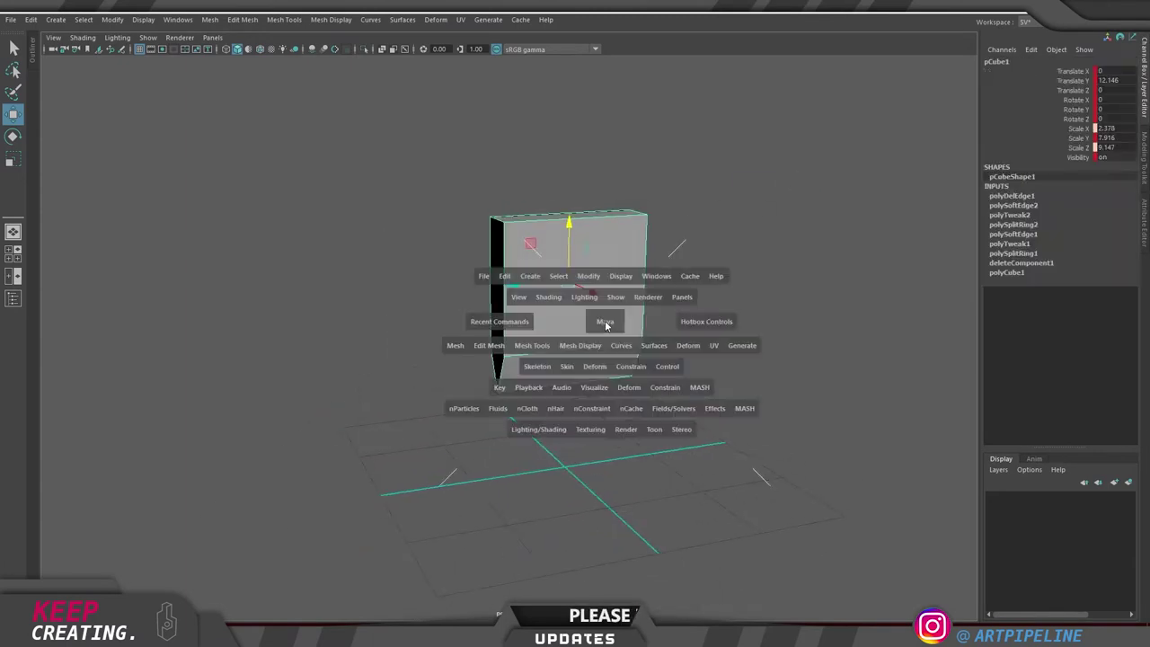
pyautogui.press('space')
pyautogui.keyDown('alt'); pyautogui.moveTo(726, 425); pyautogui.dragTo(658, 358, button='right'); pyautogui.keyUp('alt')
pyautogui.moveTo(527, 240); pyautogui.dragTo(541, 151)
pyautogui.keyDown('alt'); pyautogui.moveTo(576, 181); pyautogui.dragTo(586, 258, button='middle'); pyautogui.keyUp('alt')
pyautogui.keyDown('alt'); pyautogui.moveTo(572, 292); pyautogui.dragTo(553, 332, button='right'); pyautogui.keyUp('alt')
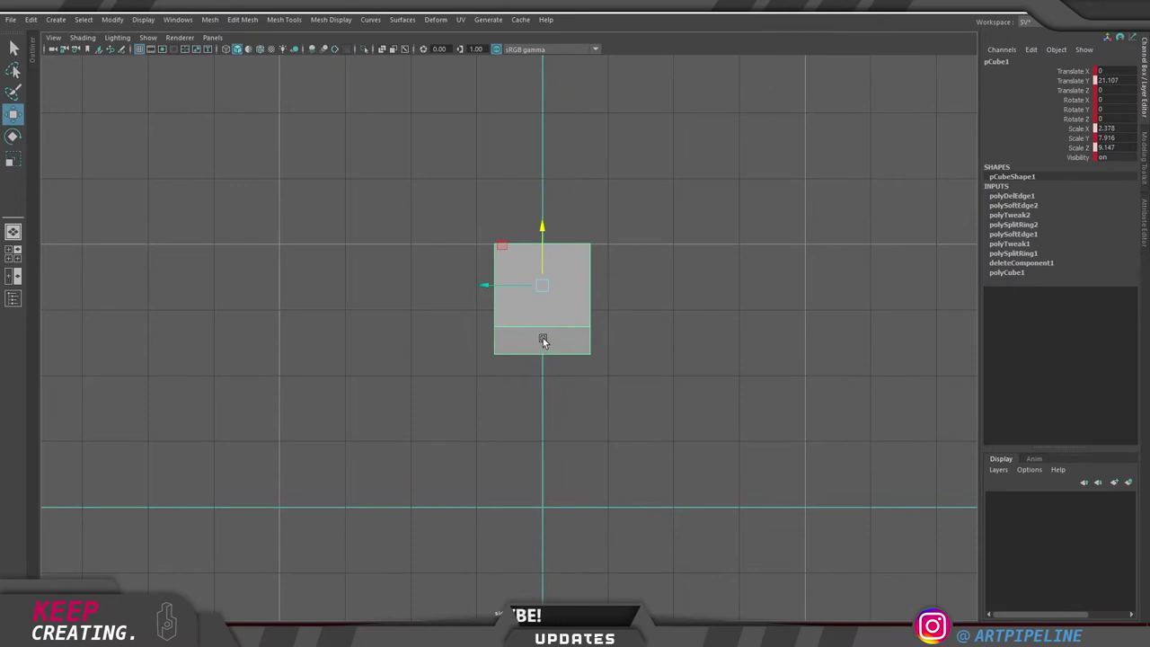
# Move the vertices at one end of the block outward along Z to stretch it into a long bar
pyautogui.keyDown('alt'); pyautogui.moveTo(543, 341); pyautogui.dragTo(607, 328, button='middle'); pyautogui.keyUp('alt')
pyautogui.moveTo(633, 322); pyautogui.dragTo(579, 324, button='right')
pyautogui.moveTo(591, 401); pyautogui.dragTo(479, 185)
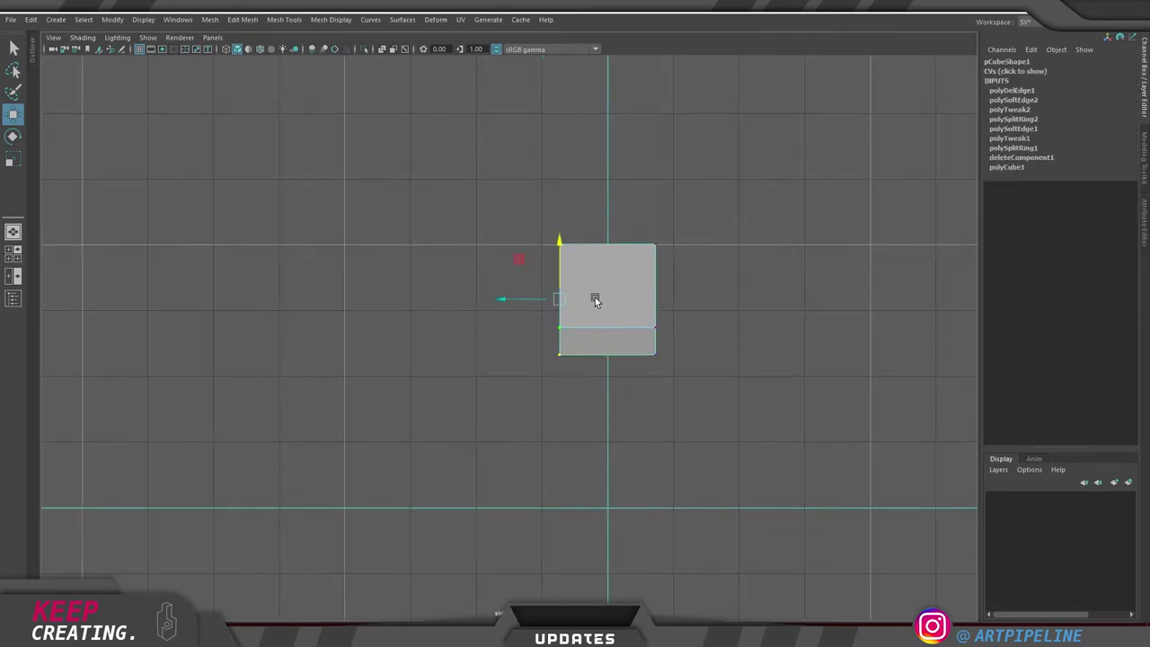
pyautogui.moveTo(526, 314); pyautogui.dragTo(114, 328)
pyautogui.keyDown('alt'); pyautogui.moveTo(353, 308); pyautogui.dragTo(477, 302, button='middle'); pyautogui.keyUp('alt')
pyautogui.scroll(-1, 580, 275)
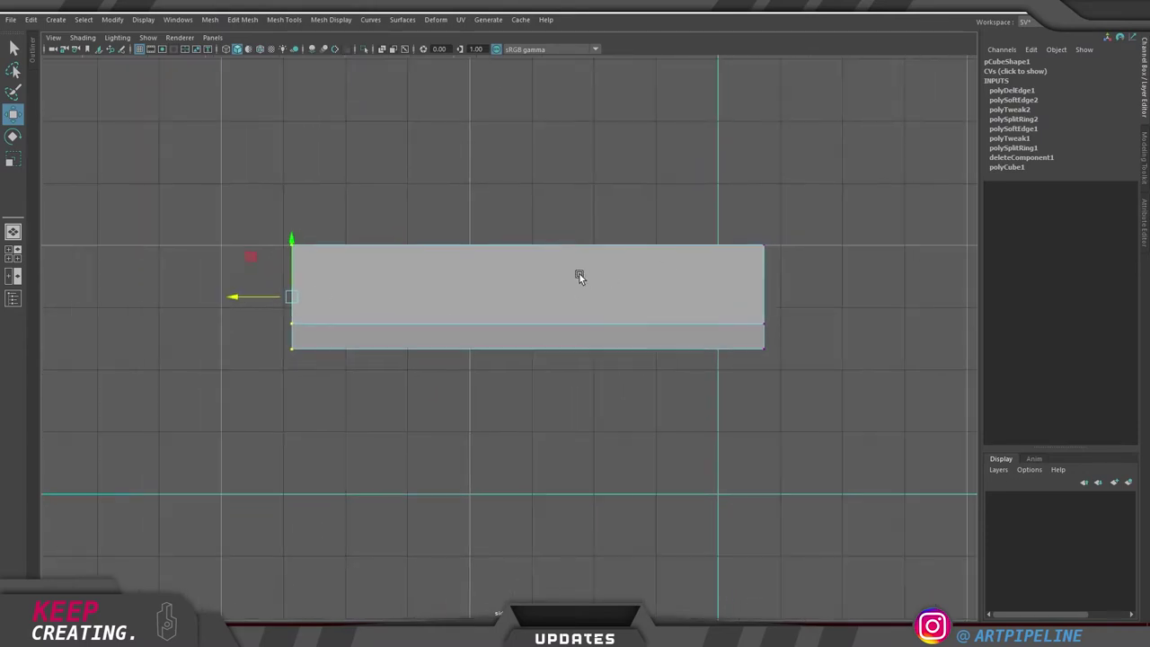
pyautogui.keyDown('alt'); pyautogui.moveTo(624, 275); pyautogui.dragTo(639, 304, button='middle'); pyautogui.keyUp('alt')
pyautogui.scroll(-2, 620, 310)
pyautogui.keyDown('alt'); pyautogui.click(537, 328); pyautogui.keyUp('alt')
pyautogui.moveTo(519, 339); pyautogui.dragTo(597, 281, button='right')
pyautogui.click(676, 220)
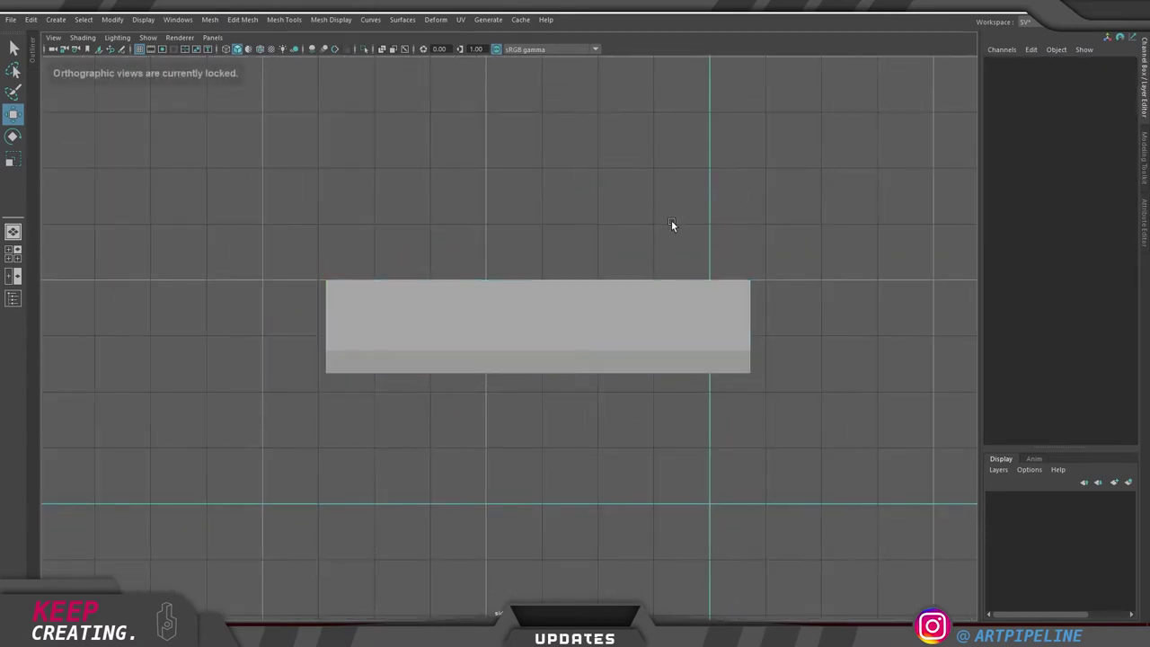
# Delete the long bar's construction history and center its pivot
pyautogui.keyDown('alt'); pyautogui.moveTo(557, 347); pyautogui.dragTo(583, 316, button='middle'); pyautogui.keyUp('alt')
pyautogui.click(576, 317)
pyautogui.hotkey('alt', 'shift', 'd')
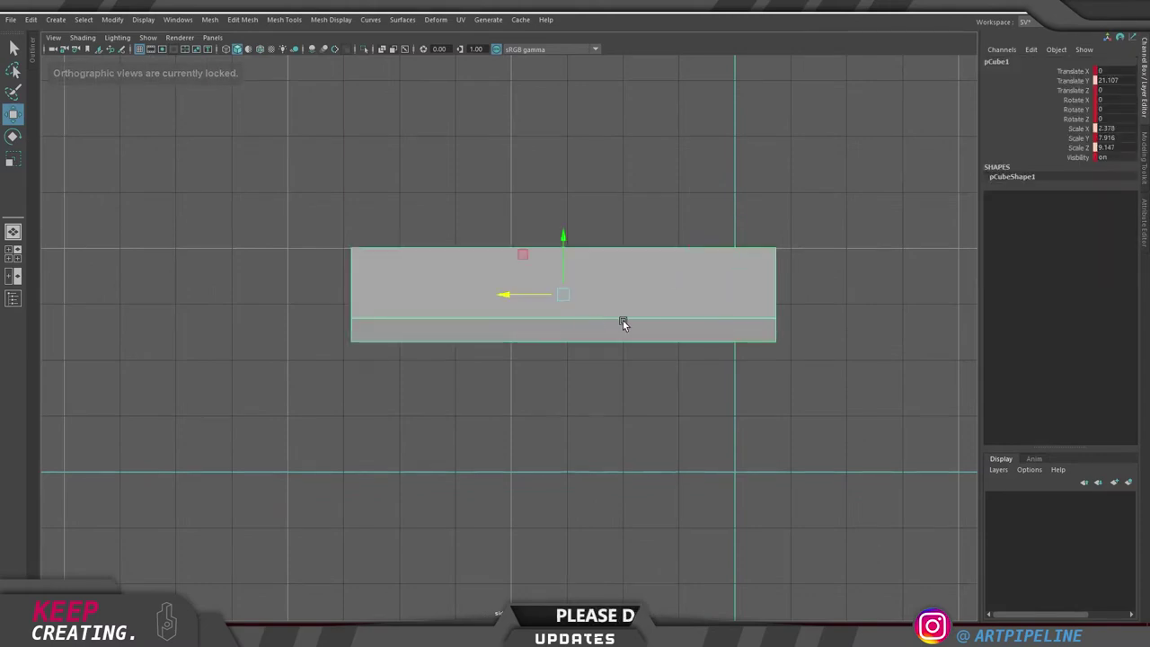
pyautogui.click(643, 381)
pyautogui.keyDown('alt'); pyautogui.click(597, 294); pyautogui.keyUp('alt')
pyautogui.keyDown('alt'); pyautogui.moveTo(564, 311); pyautogui.dragTo(543, 326, button='middle'); pyautogui.keyUp('alt')
pyautogui.click(593, 318)
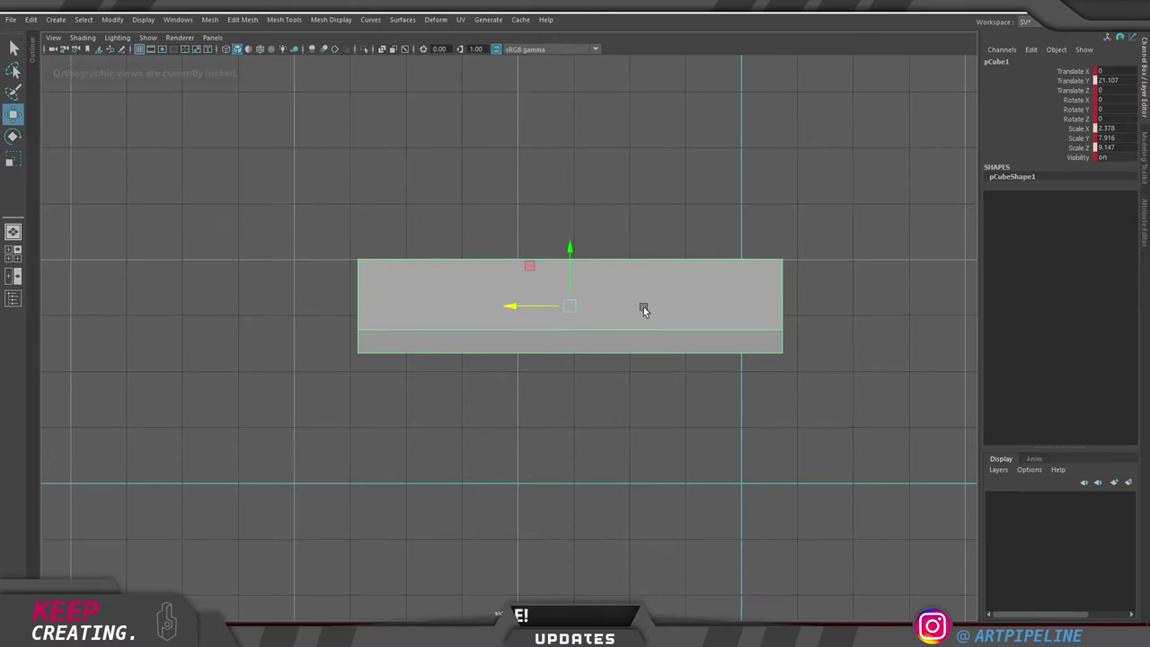
# Insert an edge loop across the middle of the bar and lower it into a shallow V shape
pyautogui.moveTo(643, 306); pyautogui.dragTo(628, 263, button='right')
pyautogui.click(627, 262)
pyautogui.keyDown('ctrl'); pyautogui.moveTo(751, 131); pyautogui.dragTo(472, 386, button='right'); pyautogui.keyUp('ctrl')
pyautogui.keyDown('alt'); pyautogui.moveTo(675, 349); pyautogui.dragTo(657, 329, button='middle'); pyautogui.keyUp('alt')
pyautogui.moveTo(554, 235); pyautogui.dragTo(566, 283)
# Bevel the bar's middle edge loop with a fraction of 0.786 and 7 segments to form a smooth curve
pyautogui.hotkey('ctrl', 'b')
pyautogui.moveTo(648, 409); pyautogui.dragTo(801, 423, button='middle')
pyautogui.click(570, 538)
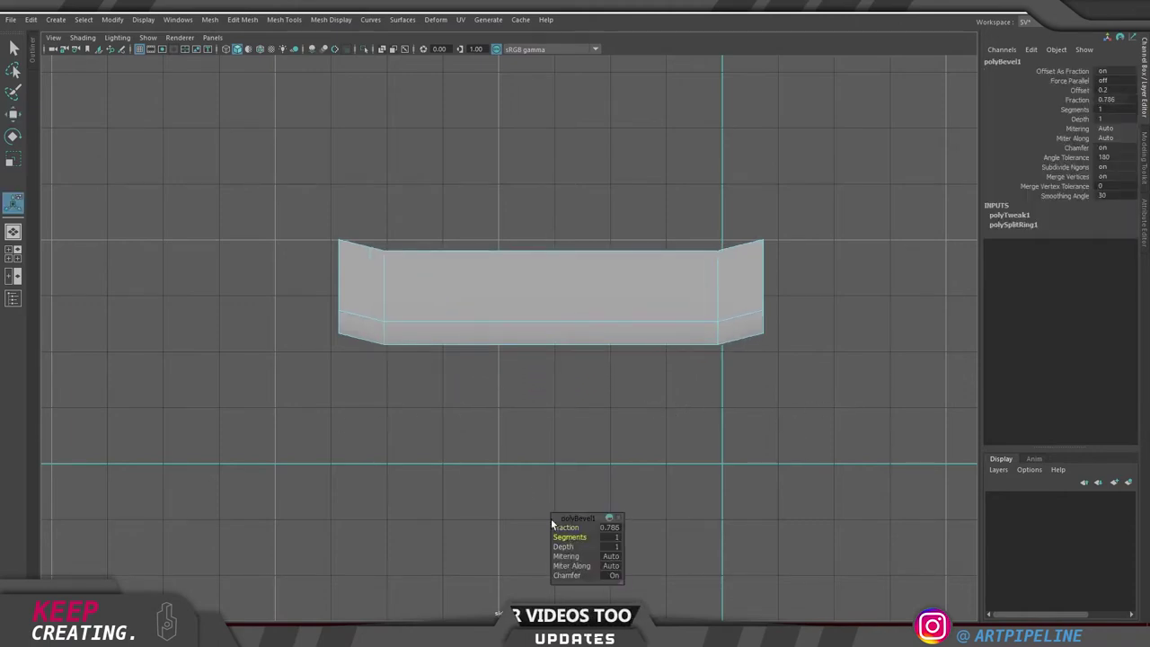
pyautogui.moveTo(513, 474); pyautogui.dragTo(542, 474, button='middle')
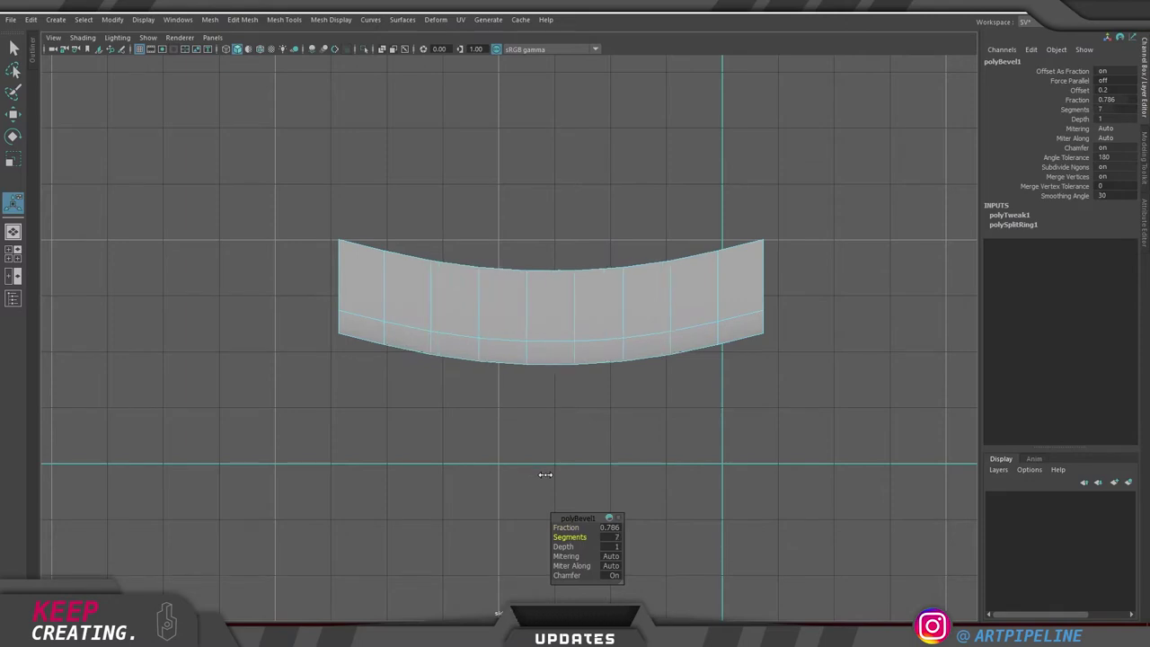
pyautogui.press('q')
pyautogui.click(750, 145)
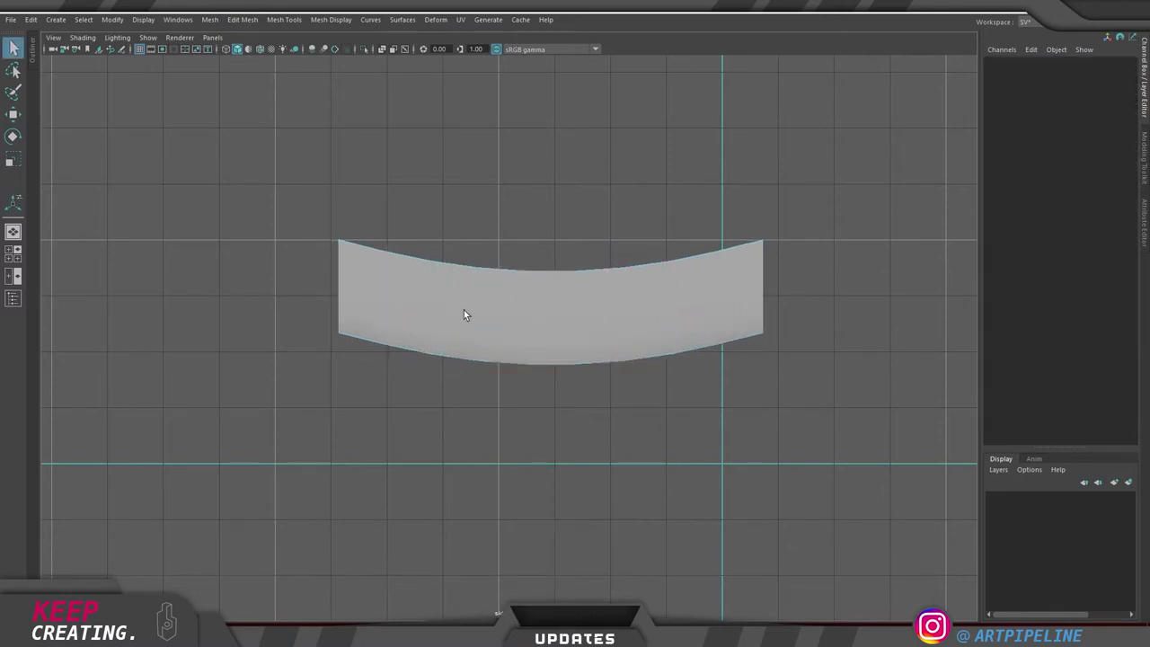
pyautogui.click(722, 318)
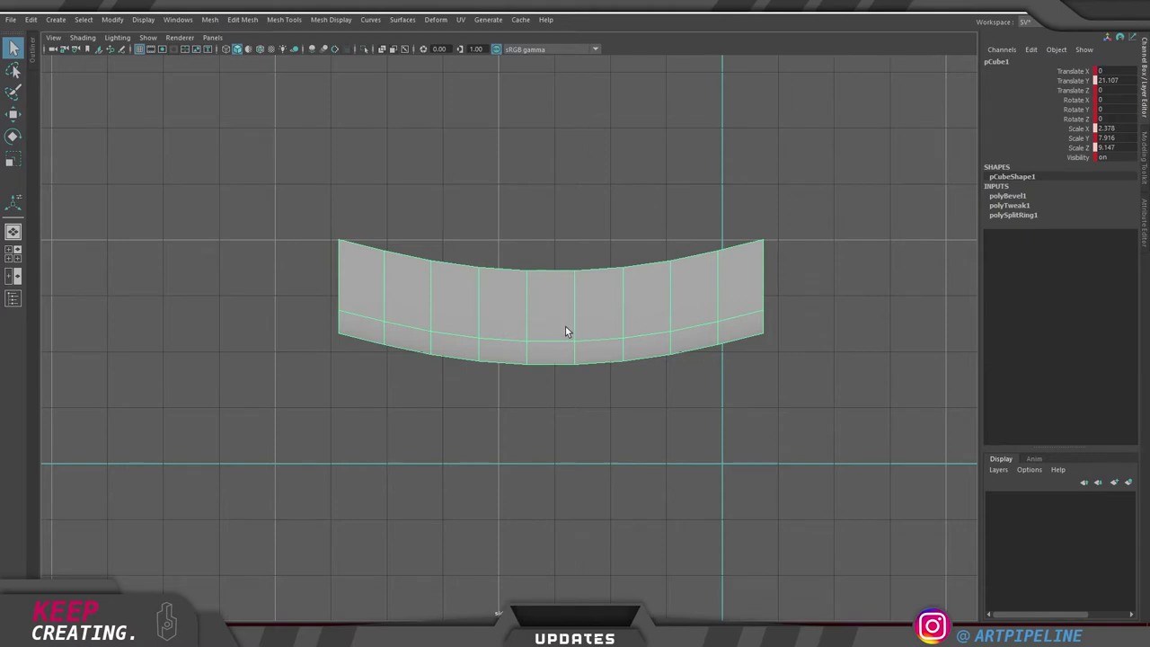
# Raise the lower and middle vertices at one end of the curved bar in the side view to start a pointed tip
pyautogui.press('space')
pyautogui.moveTo(566, 326); pyautogui.dragTo(709, 237)
pyautogui.keyDown('alt'); pyautogui.moveTo(710, 237); pyautogui.dragTo(791, 254, button='middle'); pyautogui.keyUp('alt')
pyautogui.keyDown('alt'); pyautogui.moveTo(791, 261); pyautogui.dragTo(614, 287); pyautogui.keyUp('alt')
pyautogui.keyDown('alt'); pyautogui.moveTo(532, 337); pyautogui.dragTo(561, 316); pyautogui.keyUp('alt')
pyautogui.press('F9')
pyautogui.press('space')
pyautogui.press('space')
pyautogui.press('space')
pyautogui.press('space')
pyautogui.keyDown('alt'); pyautogui.moveTo(508, 339); pyautogui.dragTo(585, 329, button='middle'); pyautogui.keyUp('alt')
pyautogui.scroll(2, 585, 329)
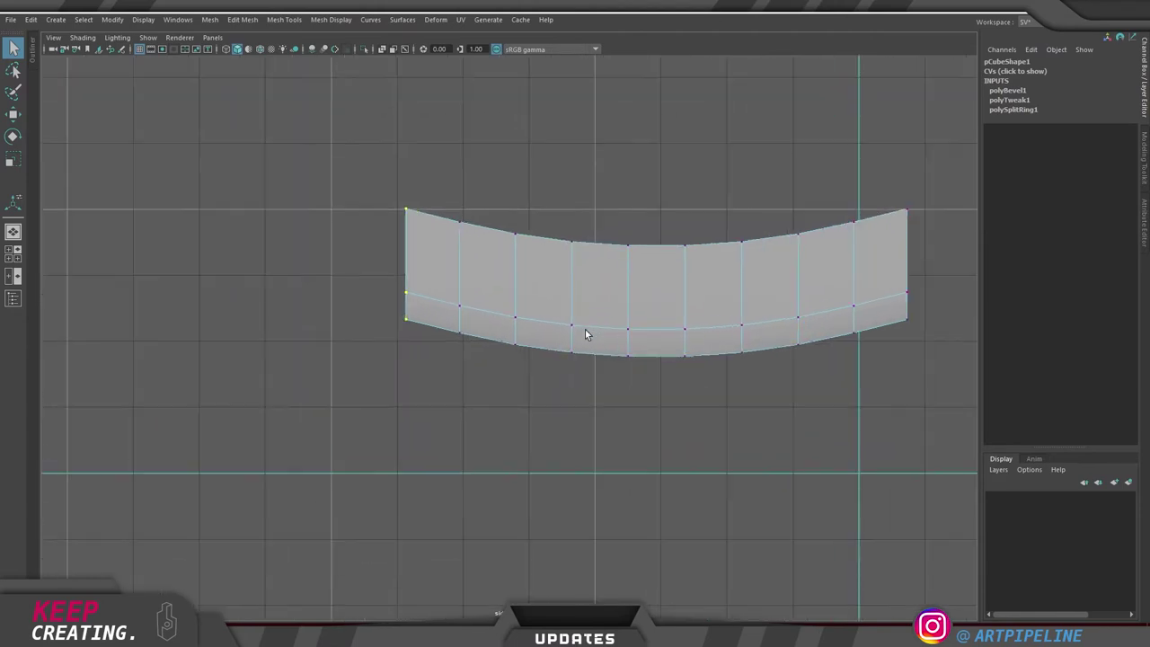
pyautogui.moveTo(356, 270); pyautogui.dragTo(661, 420)
pyautogui.keyDown('alt'); pyautogui.moveTo(647, 381); pyautogui.dragTo(611, 408, button='middle'); pyautogui.keyUp('alt')
pyautogui.press('w')
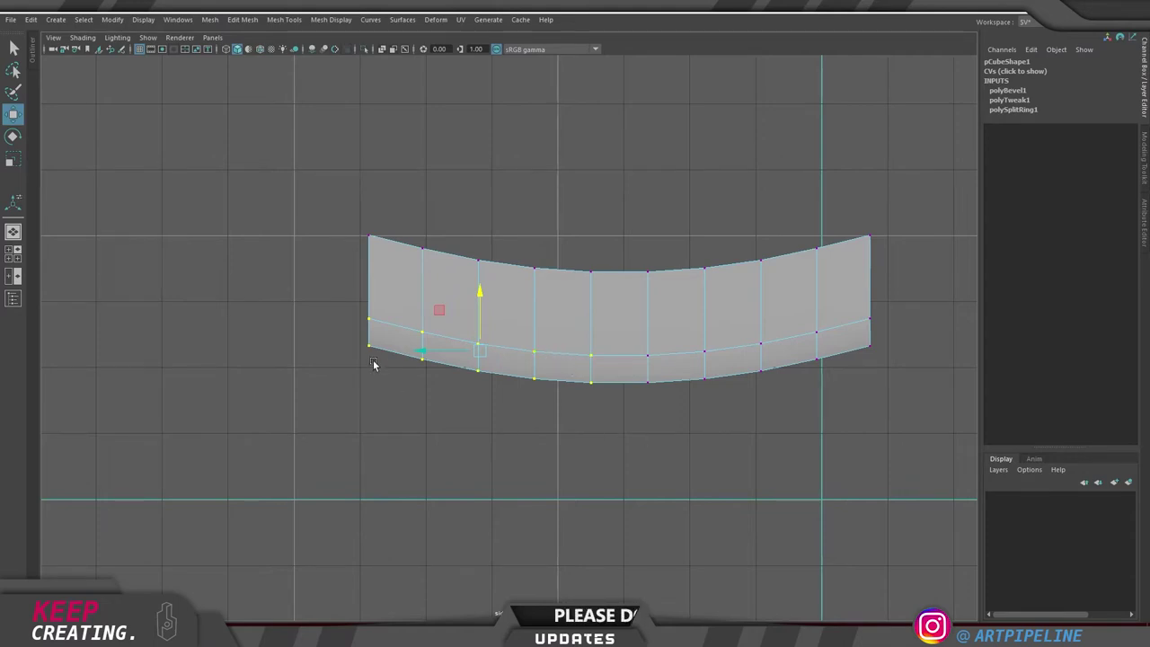
pyautogui.moveTo(318, 308); pyautogui.dragTo(398, 377)
pyautogui.moveTo(368, 278); pyautogui.dragTo(368, 205)
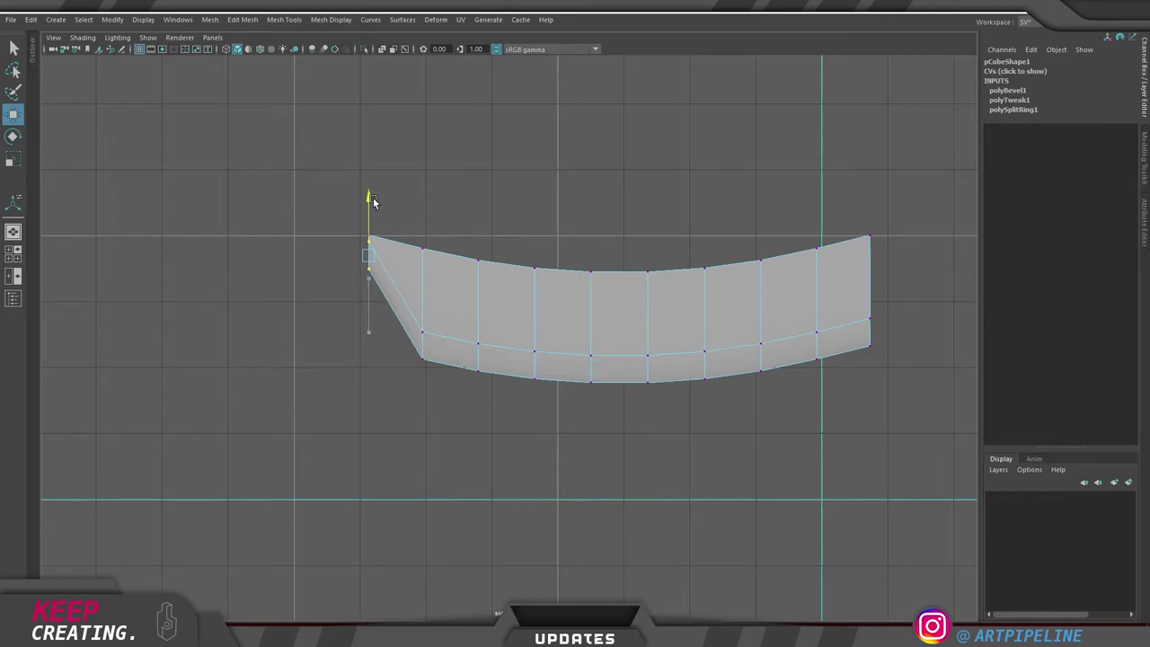
# Raise the lower vertices of the next columns by decreasing amounts to curve the underside smoothly into the tip
pyautogui.moveTo(466, 400); pyautogui.dragTo(424, 254)
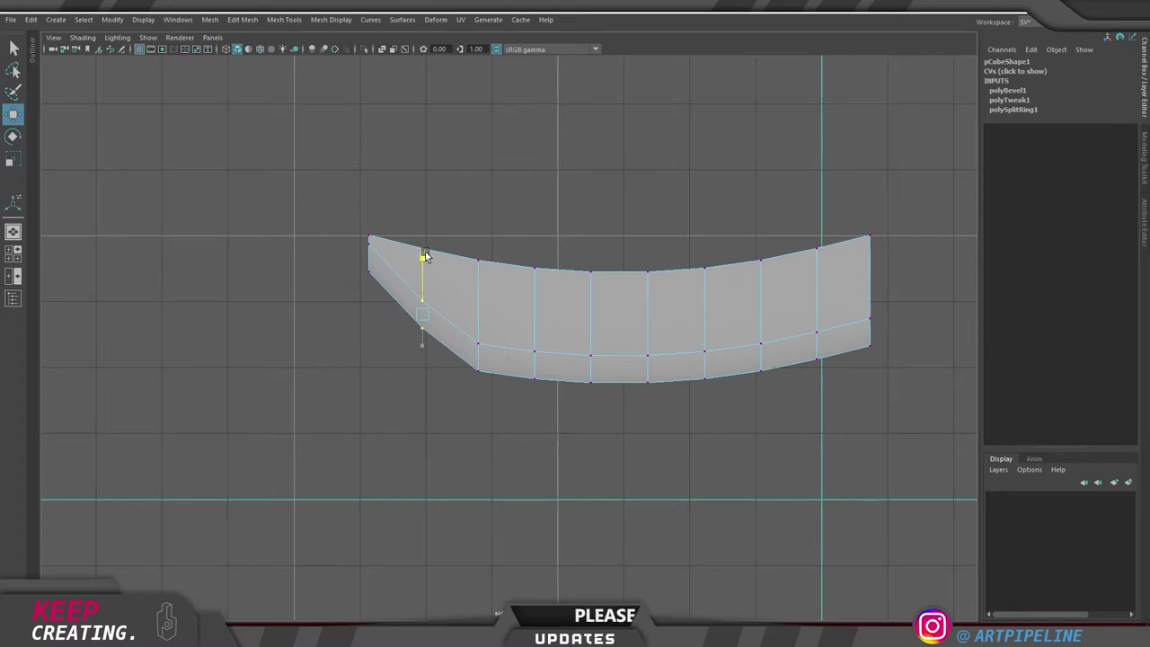
pyautogui.moveTo(495, 407); pyautogui.dragTo(478, 285)
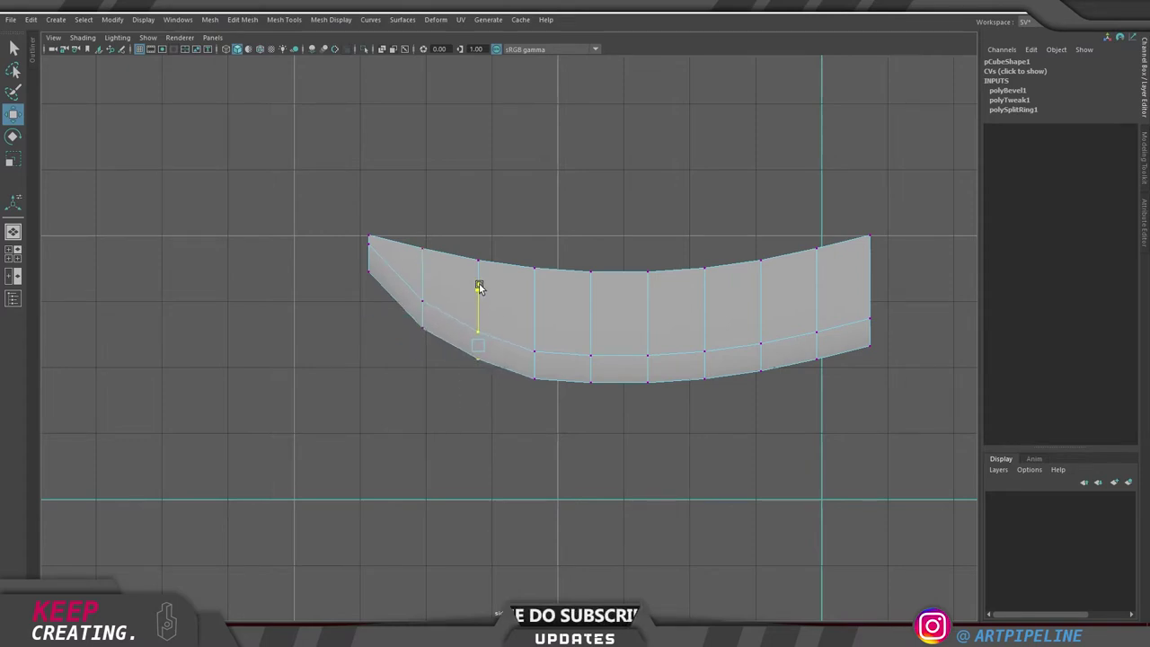
pyautogui.moveTo(557, 416); pyautogui.dragTo(537, 306)
# Return the bar to object mode and harden its edges
pyautogui.moveTo(578, 317); pyautogui.dragTo(789, 110, button='right')
pyautogui.click(788, 110)
pyautogui.keyDown('alt'); pyautogui.moveTo(593, 312); pyautogui.dragTo(583, 351, button='middle'); pyautogui.keyUp('alt')
pyautogui.click(585, 355)
pyautogui.press('space')
pyautogui.press('space')
pyautogui.keyDown('alt'); pyautogui.moveTo(557, 335); pyautogui.dragTo(589, 344); pyautogui.keyUp('alt')
pyautogui.keyDown('shift'); pyautogui.moveTo(589, 344); pyautogui.dragTo(582, 387, button='right'); pyautogui.keyUp('shift')
pyautogui.click(731, 94)
# Preview the bar with smoothing, then restore its unsmoothed display and inspect it from different angles
pyautogui.keyDown('alt'); pyautogui.moveTo(621, 345); pyautogui.dragTo(605, 335); pyautogui.keyUp('alt')
pyautogui.click(606, 319)
pyautogui.press('3')
pyautogui.click(625, 375)
pyautogui.keyDown('alt'); pyautogui.moveTo(625, 374); pyautogui.dragTo(594, 373); pyautogui.keyUp('alt')
pyautogui.click(605, 283)
pyautogui.press('1')
pyautogui.keyDown('alt'); pyautogui.moveTo(583, 297); pyautogui.dragTo(603, 376); pyautogui.keyUp('alt')
pyautogui.keyDown('alt'); pyautogui.moveTo(534, 344); pyautogui.dragTo(533, 398); pyautogui.keyUp('alt')
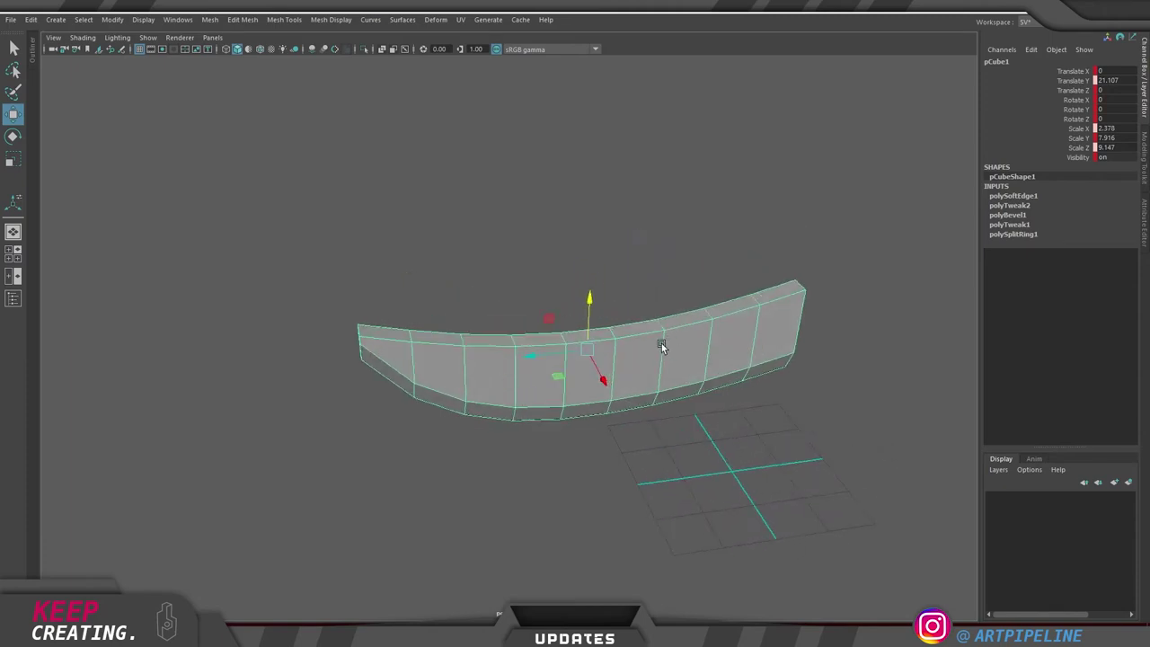
# Select the upper row of vertices along the pointed half of the bar in the side view
pyautogui.moveTo(543, 406); pyautogui.dragTo(461, 409, button='right')
pyautogui.press('F11')
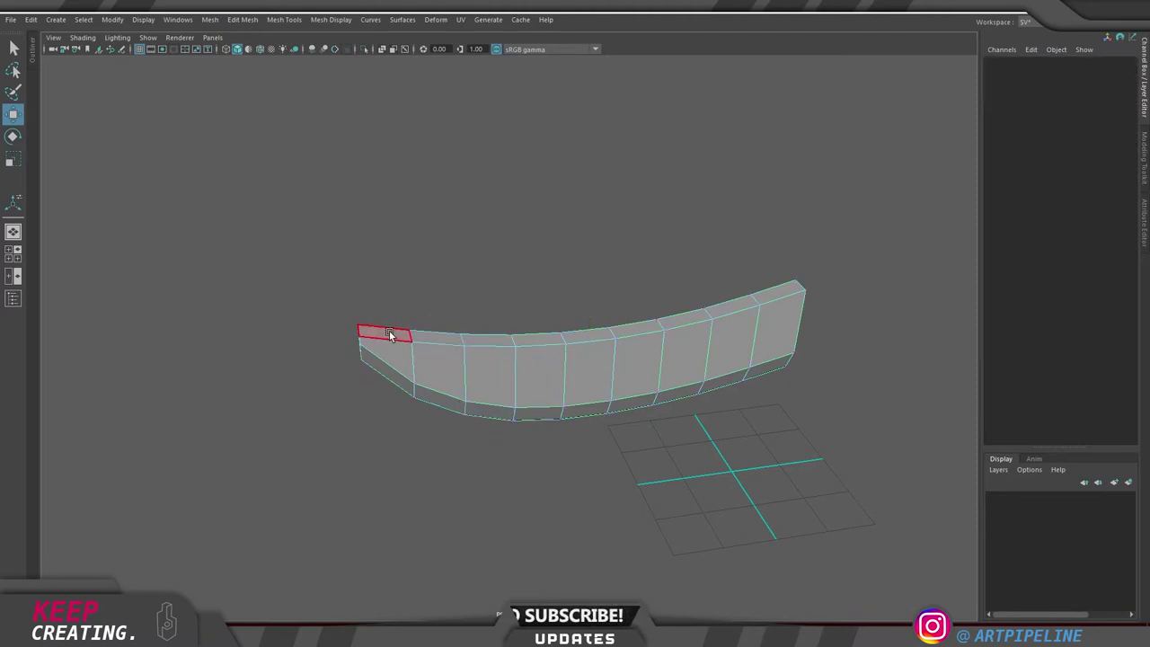
pyautogui.press('F9')
pyautogui.press('space')
pyautogui.press('space')
pyautogui.scroll(3, 362, 253)
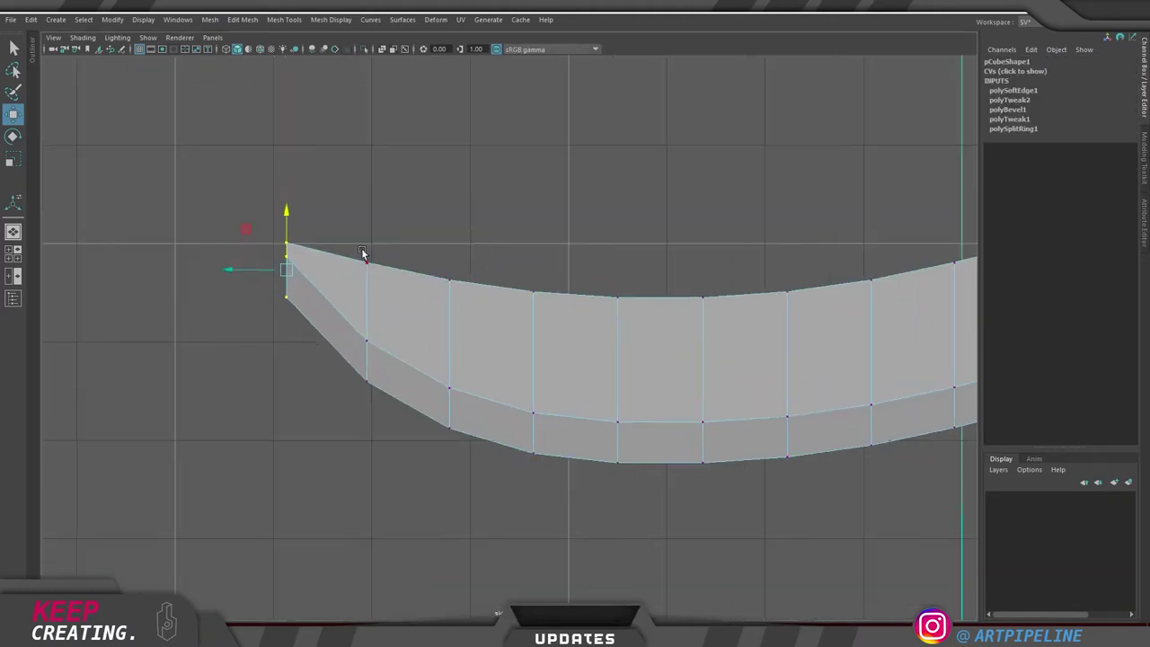
pyautogui.moveTo(340, 246); pyautogui.dragTo(340, 247)
pyautogui.keyDown('shift'); pyautogui.moveTo(349, 230); pyautogui.dragTo(649, 311); pyautogui.keyUp('shift')
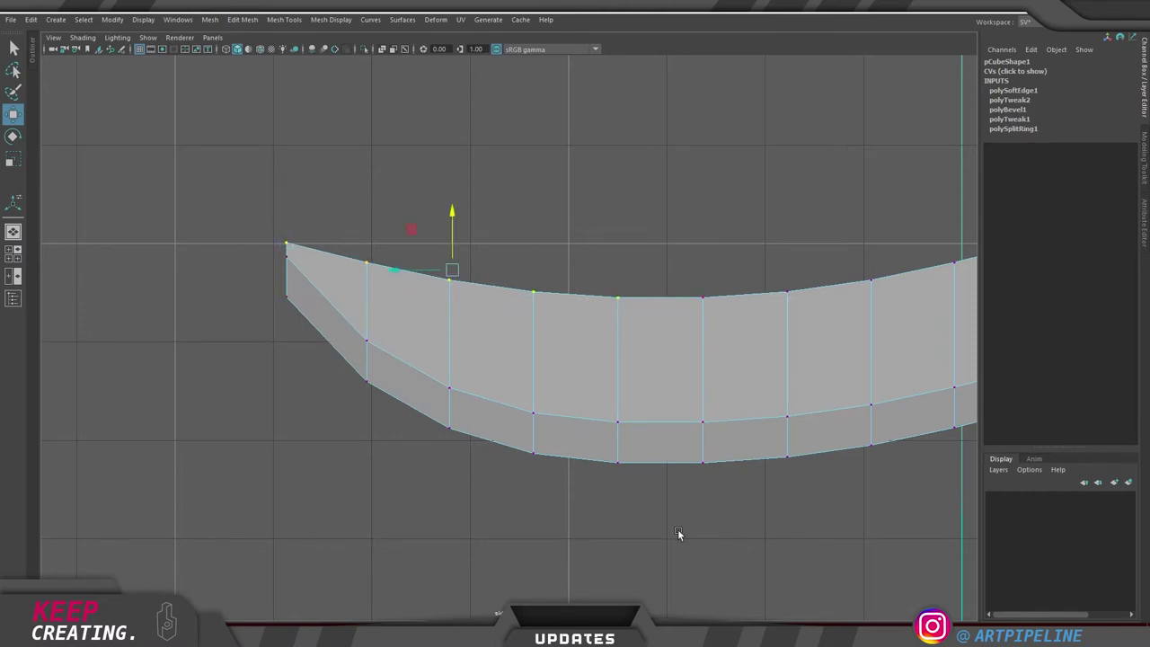
# Try to narrow only the selected upper vertices along X in the top view
pyautogui.press('space')
pyautogui.press('space')
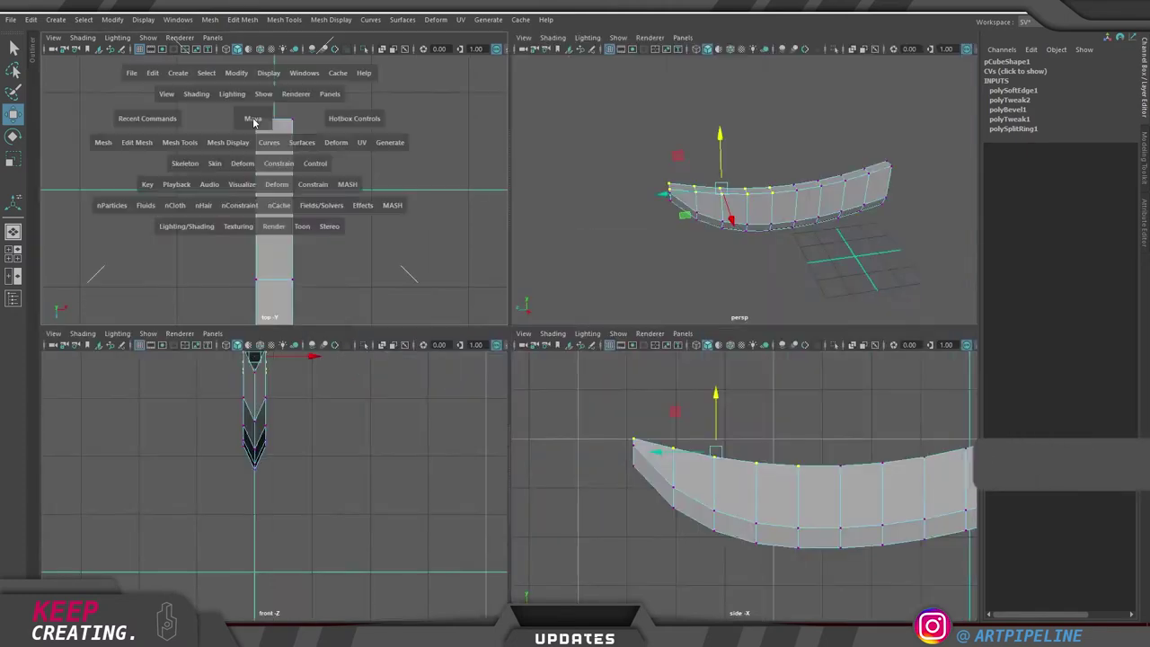
pyautogui.scroll(-1, 591, 292)
pyautogui.press('f')
pyautogui.keyDown('alt'); pyautogui.moveTo(626, 334); pyautogui.dragTo(643, 295, button='middle'); pyautogui.keyUp('alt')
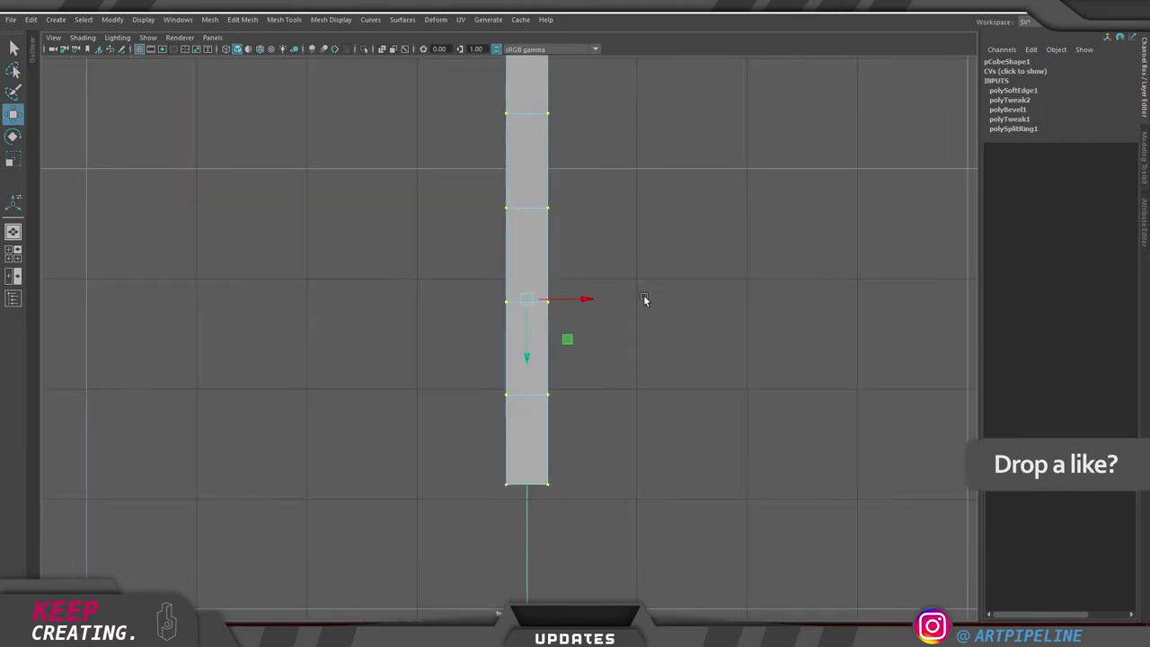
pyautogui.keyDown('alt'); pyautogui.moveTo(643, 227); pyautogui.dragTo(643, 272, button='middle'); pyautogui.keyUp('alt')
pyautogui.press('r')
pyautogui.moveTo(580, 344); pyautogui.dragTo(568, 347)
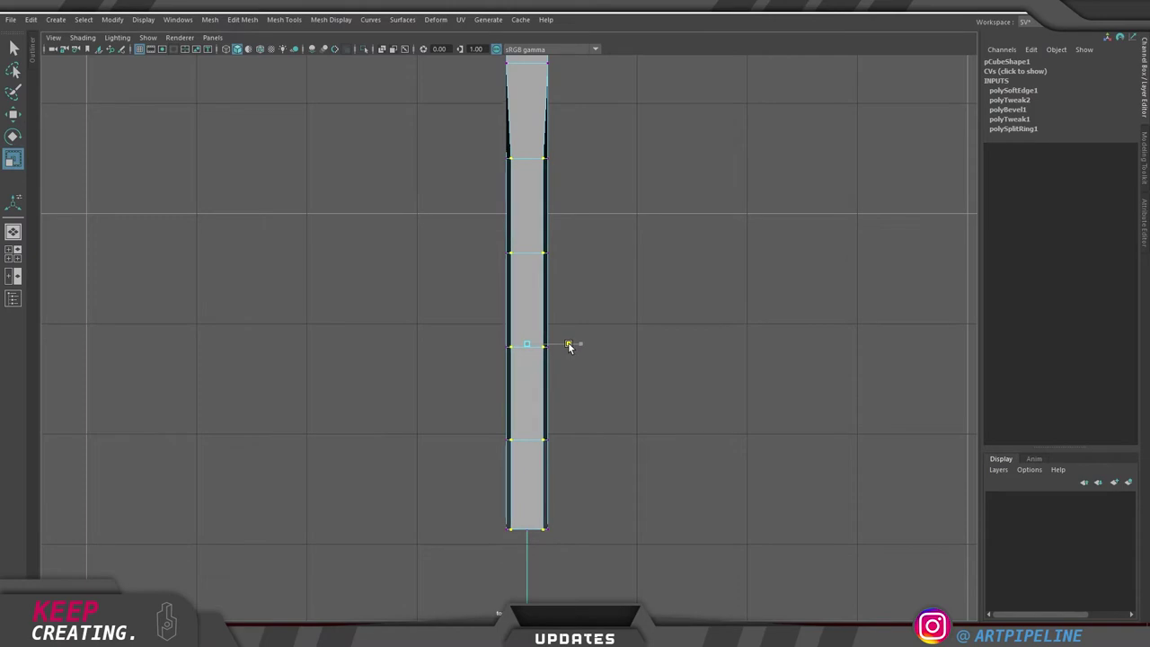
pyautogui.hotkey('ctrl', 'z')
# Add the middle row of vertices to the selection and scale the pointed half narrower along X
pyautogui.press('space')
pyautogui.press('space')
pyautogui.keyDown('alt'); pyautogui.moveTo(600, 289); pyautogui.dragTo(600, 264); pyautogui.keyUp('alt')
pyautogui.press('space')
pyautogui.press('space')
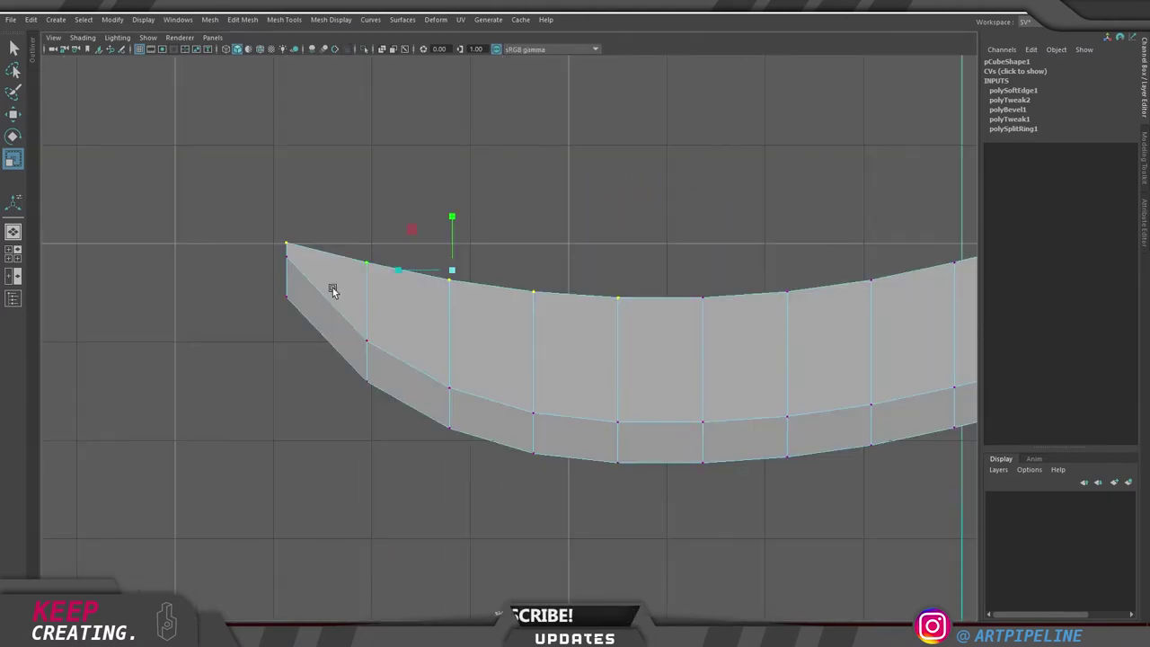
pyautogui.press('4')
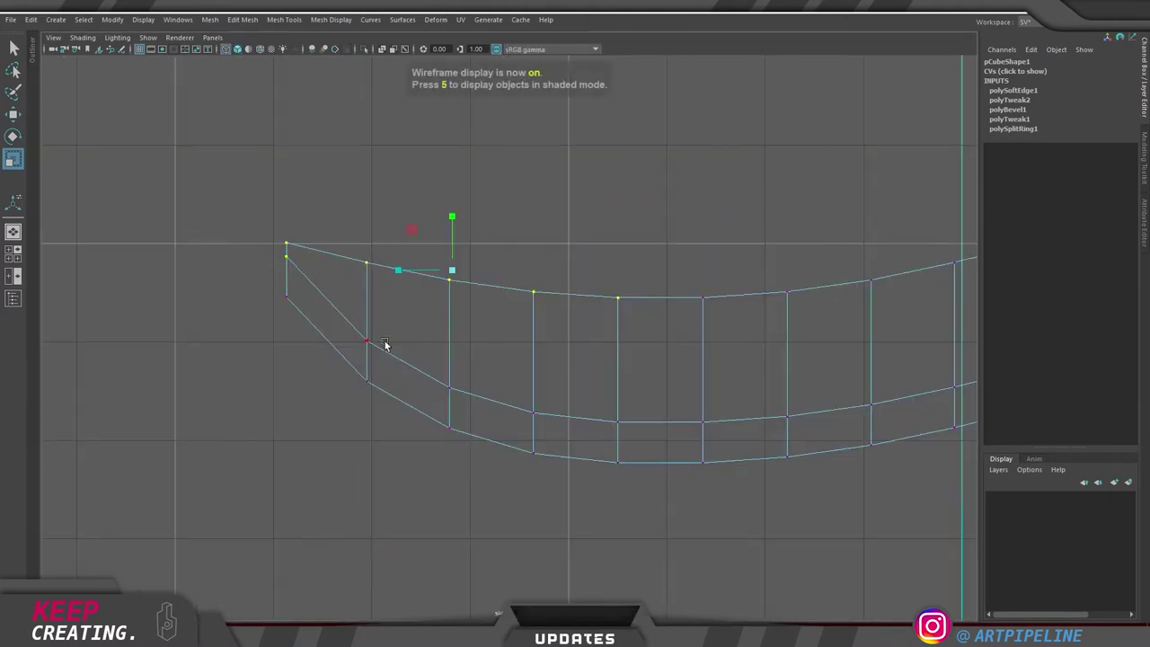
pyautogui.moveTo(654, 428); pyautogui.dragTo(654, 429)
pyautogui.press('5')
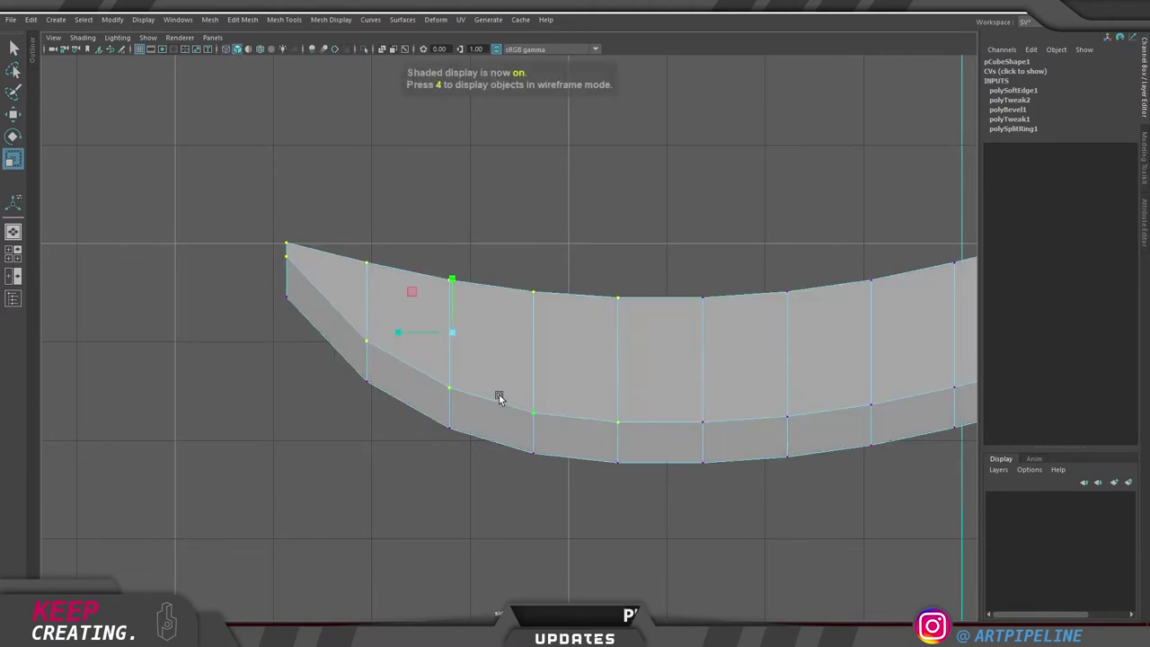
pyautogui.press('space')
pyautogui.moveTo(586, 411); pyautogui.dragTo(539, 296)
pyautogui.keyDown('alt'); pyautogui.moveTo(631, 279); pyautogui.dragTo(634, 298, button='middle'); pyautogui.keyUp('alt')
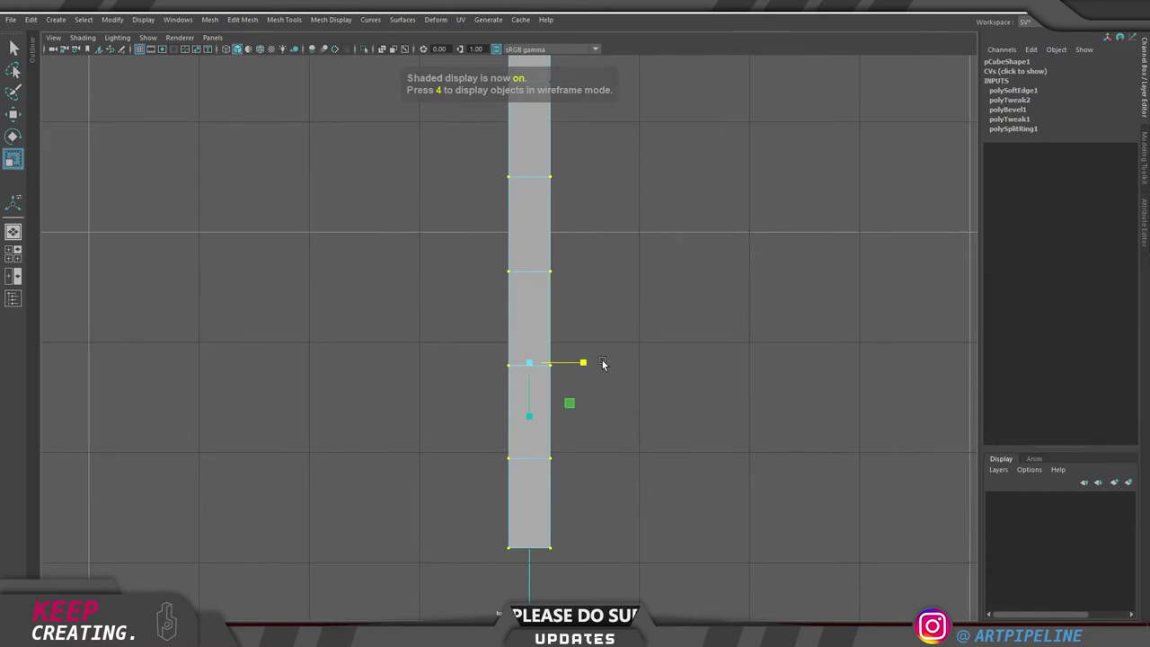
pyautogui.moveTo(583, 365); pyautogui.dragTo(573, 370)
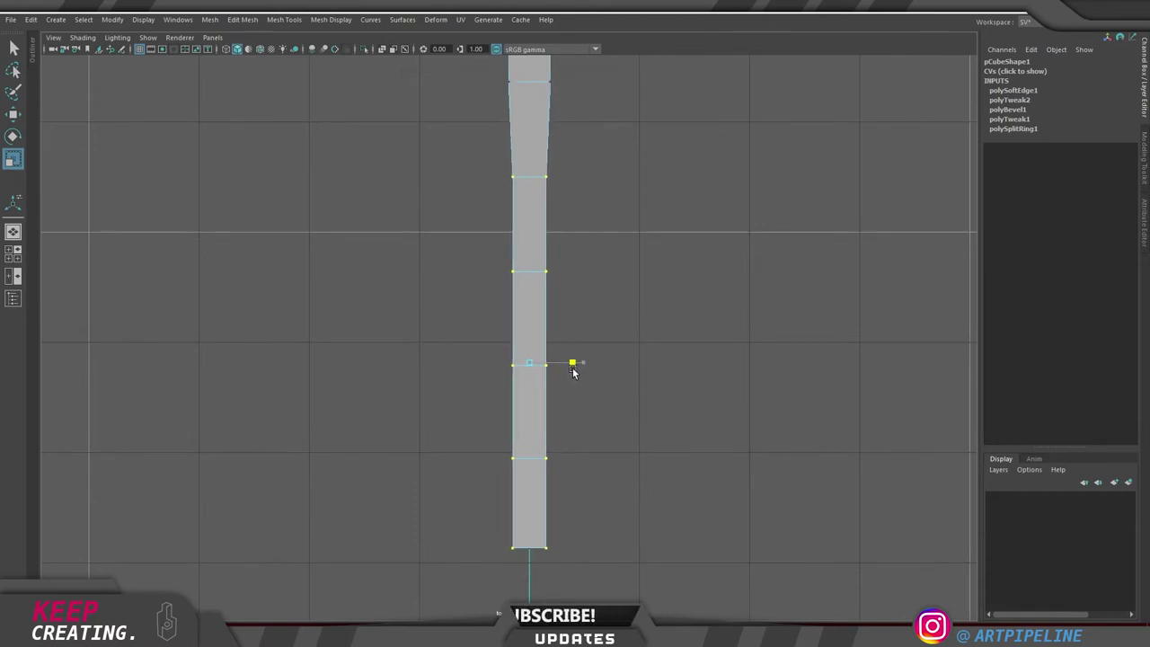
# Narrow the remaining vertex rows progressively along X down to a thin tip, then return to object mode
pyautogui.keyDown('ctrl'); pyautogui.moveTo(450, 141); pyautogui.dragTo(576, 195); pyautogui.keyUp('ctrl')
pyautogui.moveTo(585, 409); pyautogui.dragTo(571, 413)
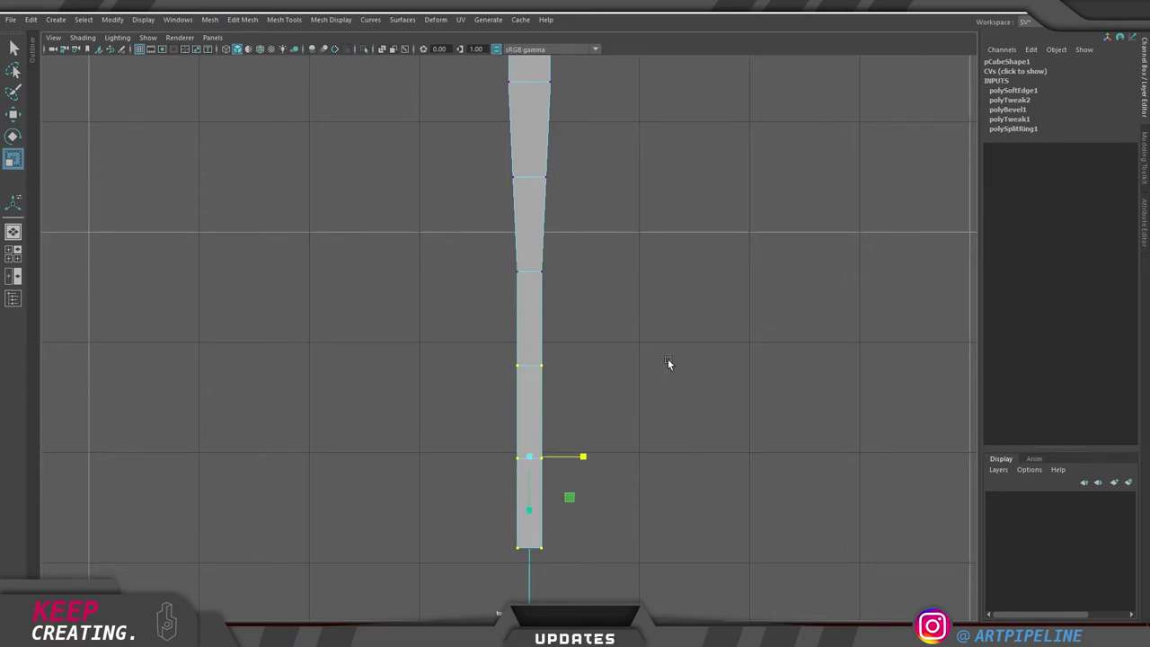
pyautogui.moveTo(585, 457); pyautogui.dragTo(573, 459)
pyautogui.keyDown('ctrl'); pyautogui.moveTo(443, 280); pyautogui.dragTo(579, 403); pyautogui.keyUp('ctrl')
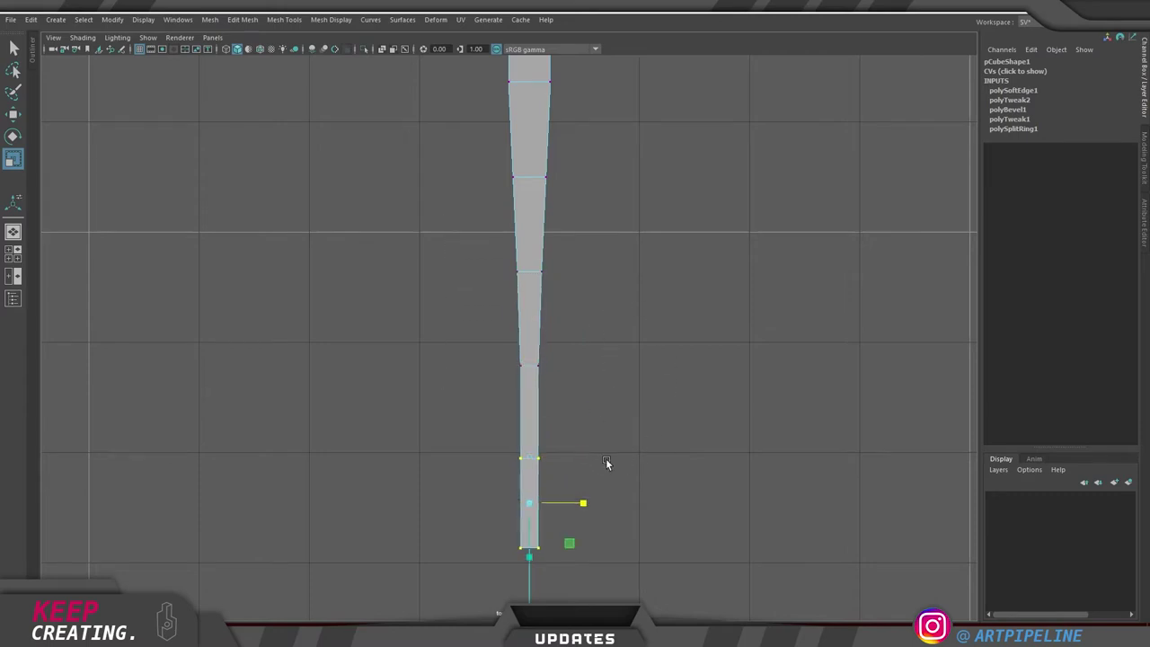
pyautogui.moveTo(582, 504); pyautogui.dragTo(605, 474)
pyautogui.moveTo(584, 548); pyautogui.dragTo(552, 549)
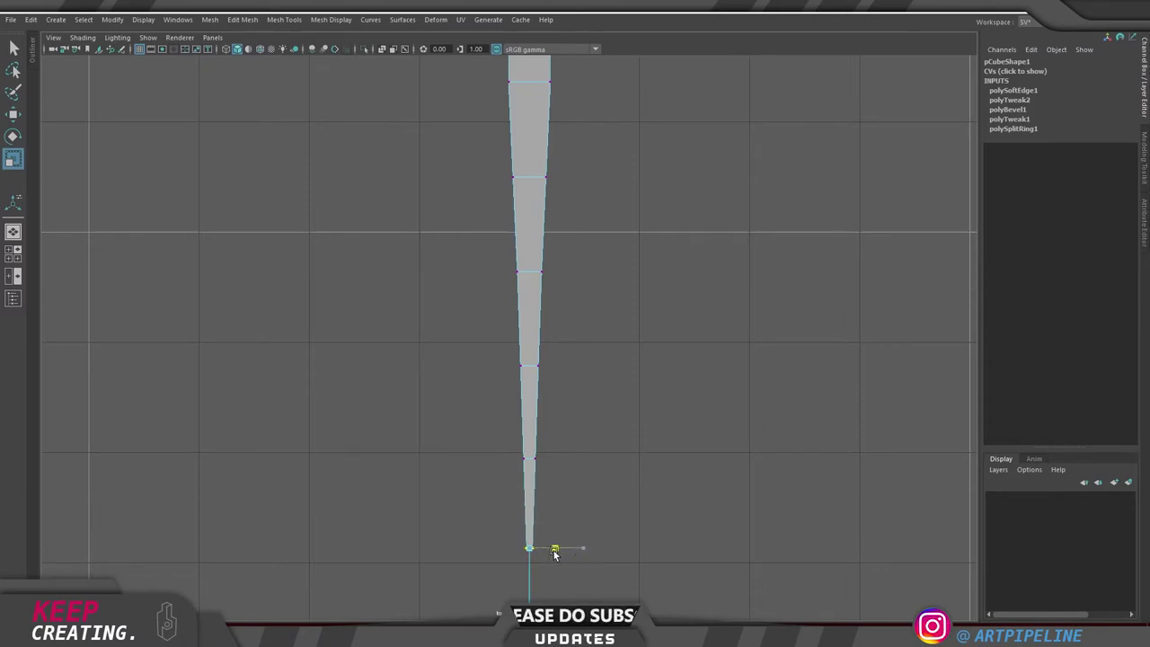
pyautogui.press('space')
pyautogui.press('space')
pyautogui.moveTo(667, 289); pyautogui.dragTo(711, 197, button='right')
pyautogui.click(712, 197)
pyautogui.keyDown('alt'); pyautogui.moveTo(711, 196); pyautogui.dragTo(536, 359); pyautogui.keyUp('alt')
pyautogui.click(486, 379)
# Try to pull the upper and middle tip vertices outward along Z
pyautogui.press('space')
pyautogui.press('space')
pyautogui.press('space')
pyautogui.press('space')
pyautogui.scroll(-1, 774, 417)
pyautogui.keyDown('alt'); pyautogui.moveTo(502, 310); pyautogui.dragTo(583, 307, button='middle'); pyautogui.keyUp('alt')
pyautogui.scroll(1, 583, 307)
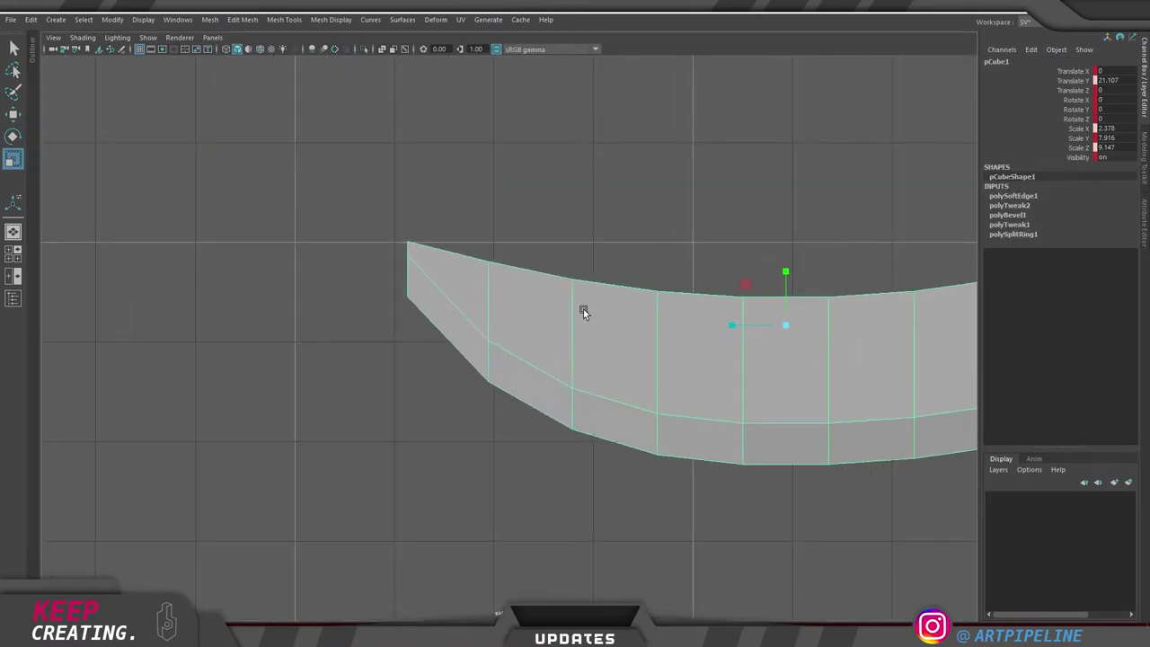
pyautogui.moveTo(583, 307); pyautogui.dragTo(377, 287, button='right')
pyautogui.moveTo(344, 189); pyautogui.dragTo(419, 260)
pyautogui.press('w')
pyautogui.moveTo(351, 249)
pyautogui.mouseDown()
pyautogui.moveTo(320, 254)
pyautogui.moveTo(333, 256)
pyautogui.mouseUp()
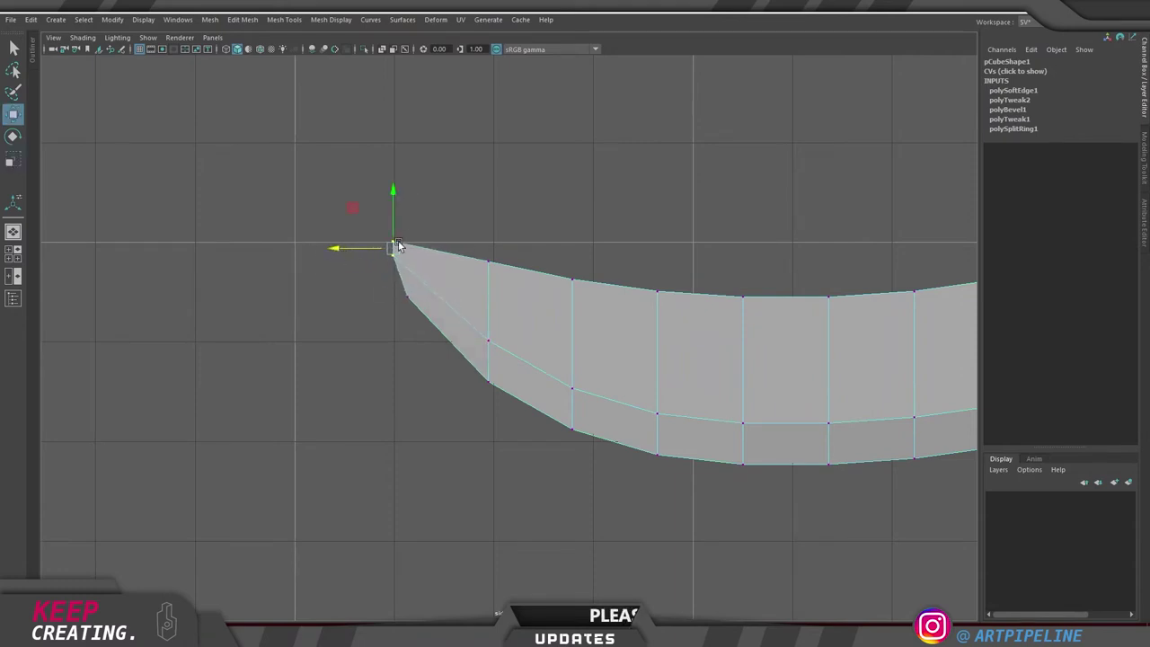
pyautogui.hotkey('ctrl', 'z')
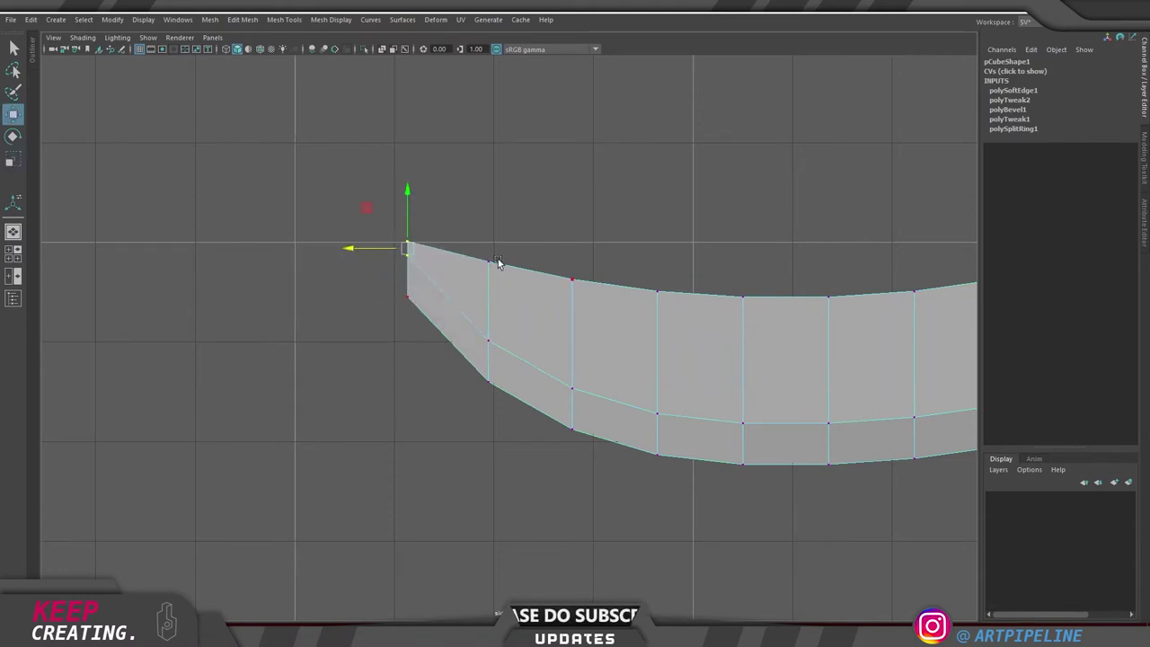
# Extrude the edge loop at the tip outward along Z and raise the new end slightly
pyautogui.keyDown('alt'); pyautogui.moveTo(504, 262); pyautogui.dragTo(518, 262, button='middle'); pyautogui.keyUp('alt')
pyautogui.moveTo(481, 319); pyautogui.dragTo(482, 280, button='right')
pyautogui.doubleClick(419, 289)
pyautogui.keyDown('shift'); pyautogui.moveTo(362, 272); pyautogui.dragTo(326, 276); pyautogui.keyUp('shift')
pyautogui.moveTo(392, 233); pyautogui.dragTo(384, 198)
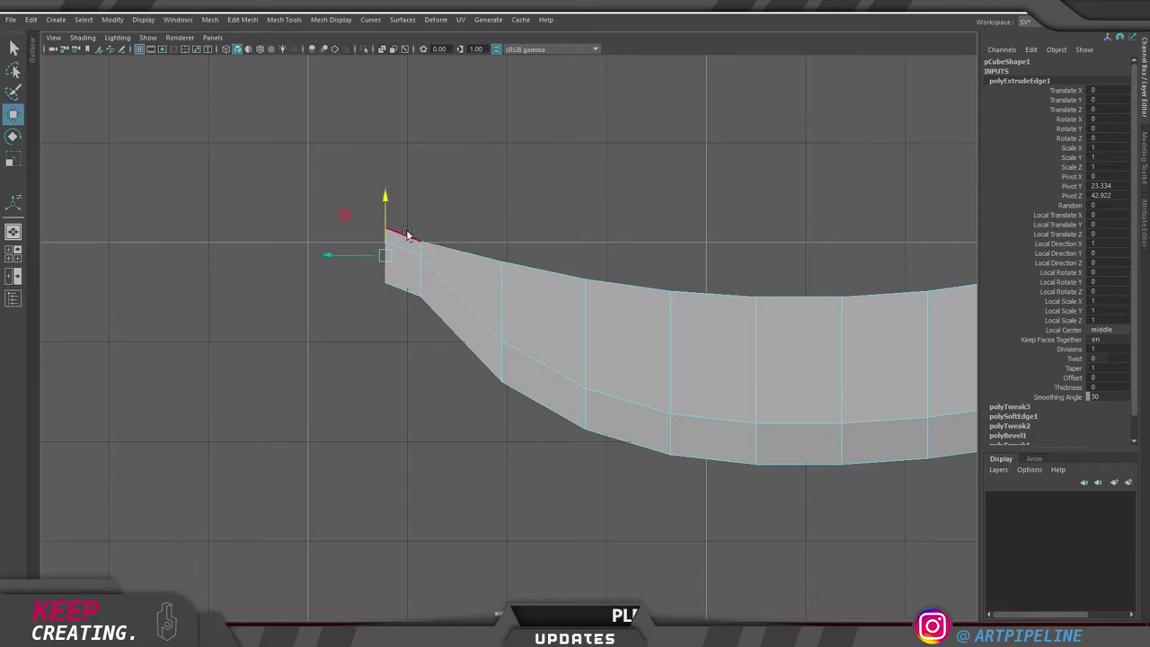
# Adjust the heights of the lower and middle vertices on the extruded tip and its neighbouring column to continue the taper
pyautogui.keyDown('alt'); pyautogui.moveTo(385, 233); pyautogui.dragTo(474, 262, button='middle'); pyautogui.keyUp('alt')
pyautogui.keyDown('alt'); pyautogui.moveTo(474, 262); pyautogui.dragTo(476, 315, button='right'); pyautogui.keyUp('alt')
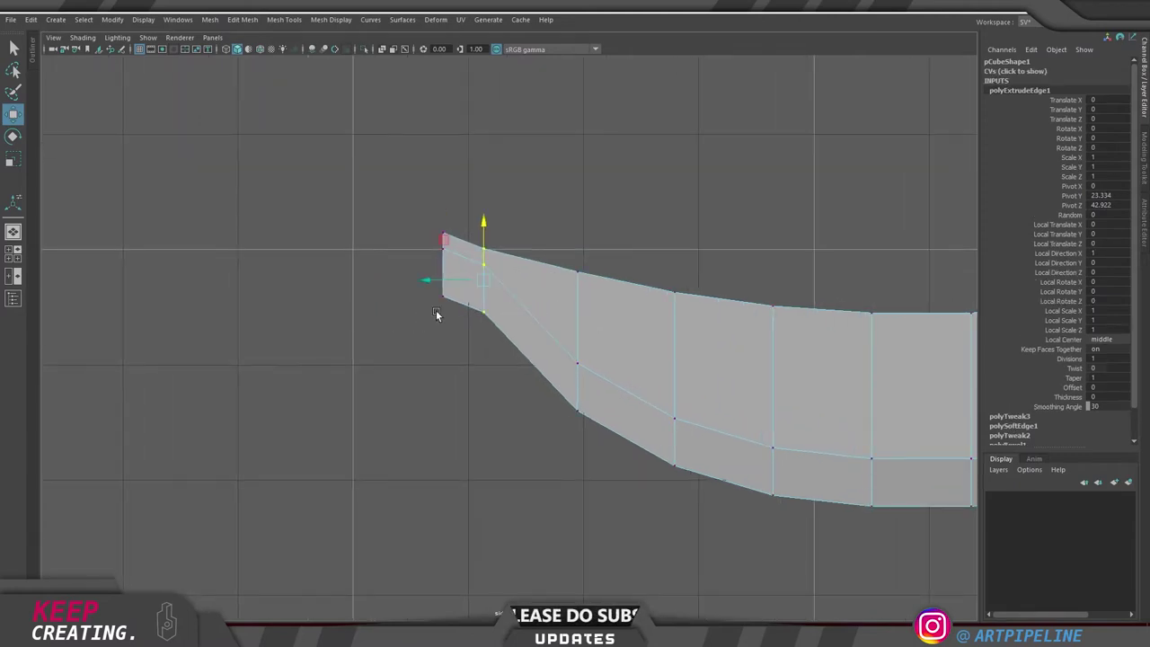
pyautogui.moveTo(457, 312); pyautogui.dragTo(420, 286)
pyautogui.moveTo(443, 240); pyautogui.dragTo(446, 204)
pyautogui.keyDown('alt'); pyautogui.moveTo(450, 206); pyautogui.dragTo(538, 269, button='right'); pyautogui.keyUp('alt')
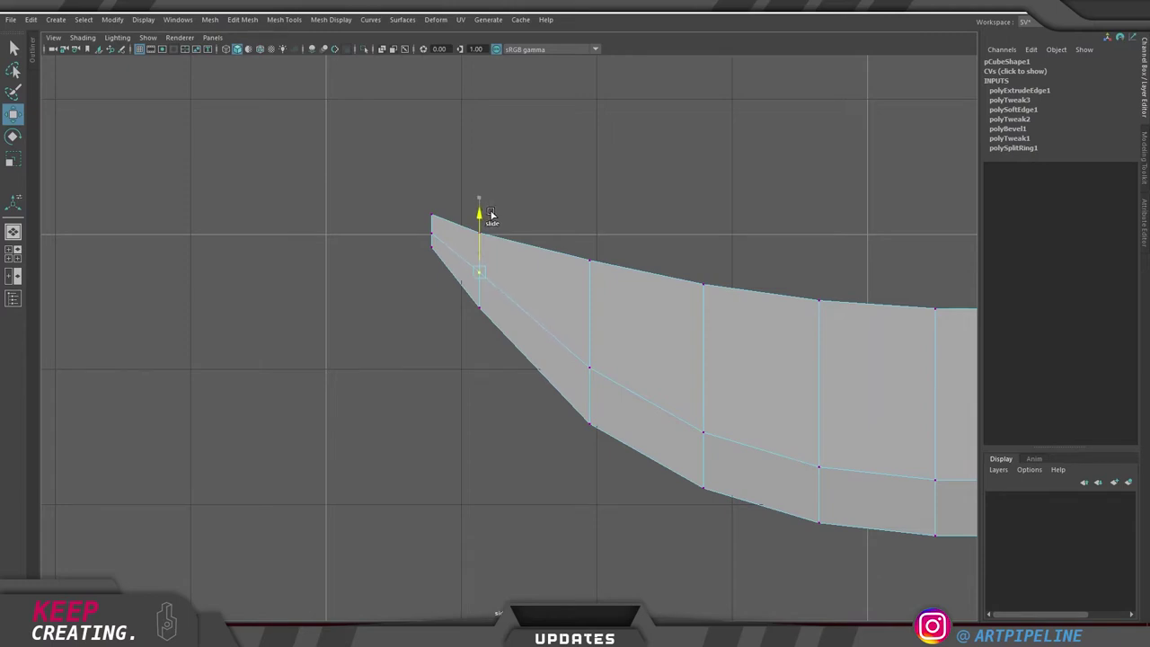
pyautogui.moveTo(433, 235); pyautogui.dragTo(433, 237)
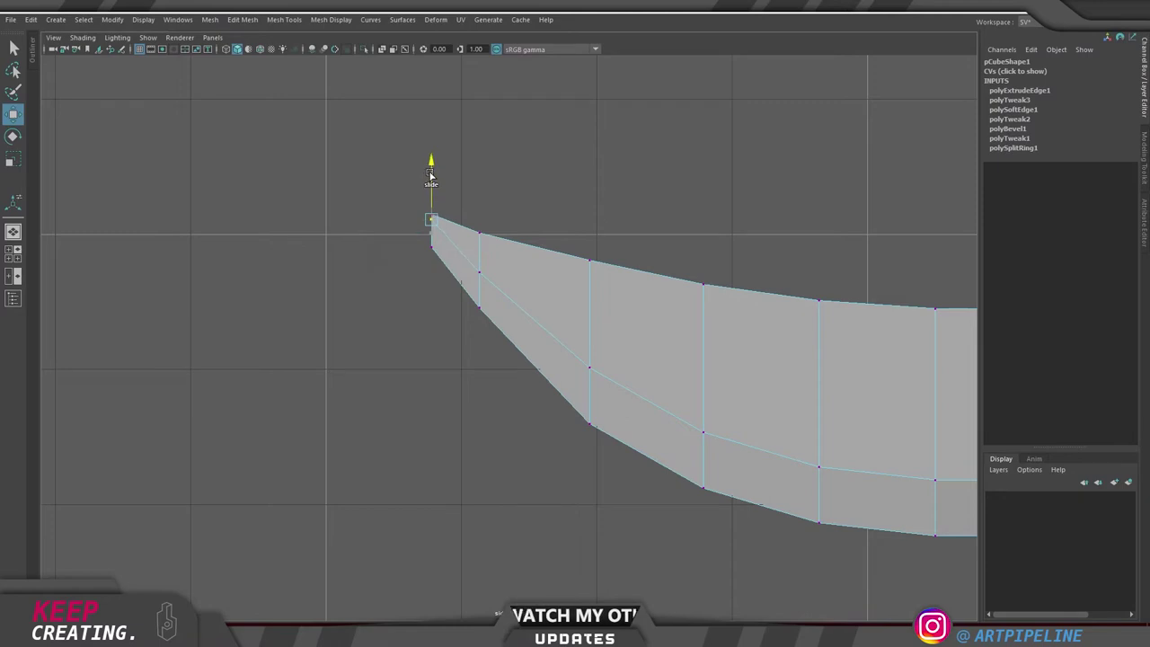
pyautogui.moveTo(432, 178); pyautogui.dragTo(433, 184)
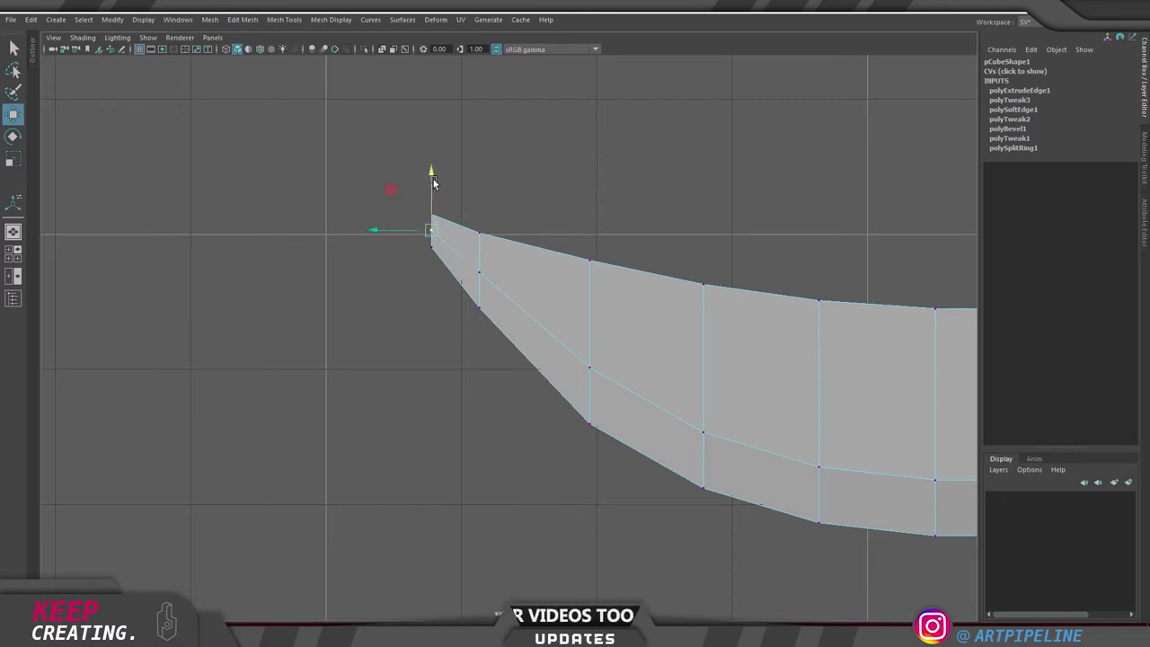
# Try to move a crosswise edge on the bar's upper surface along Z in the perspective view
pyautogui.press('space')
pyautogui.press('space')
pyautogui.keyDown('alt'); pyautogui.moveTo(505, 301); pyautogui.dragTo(584, 285); pyautogui.keyUp('alt')
pyautogui.moveTo(660, 344); pyautogui.dragTo(695, 314, button='right')
pyautogui.keyDown('alt'); pyautogui.moveTo(695, 314); pyautogui.dragTo(616, 341); pyautogui.keyUp('alt')
pyautogui.keyDown('alt'); pyautogui.moveTo(617, 341); pyautogui.dragTo(652, 275, button='right'); pyautogui.keyUp('alt')
pyautogui.click(653, 275)
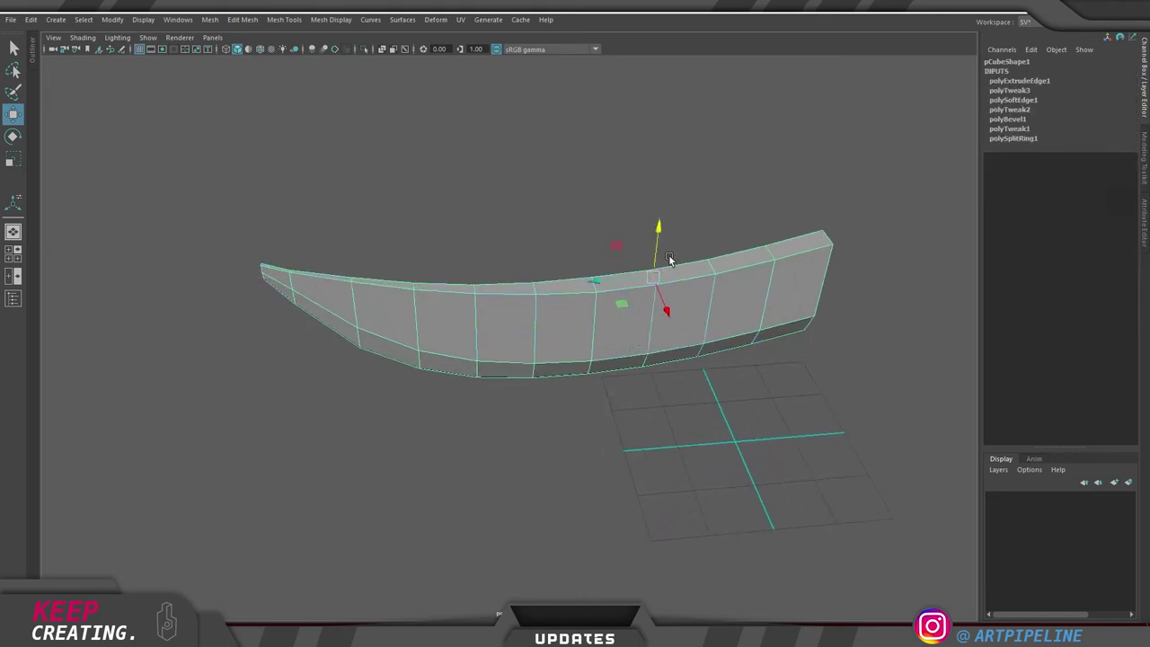
pyautogui.moveTo(594, 279); pyautogui.dragTo(670, 287)
pyautogui.moveTo(613, 197)
pyautogui.mouseDown()
pyautogui.moveTo(525, 198)
pyautogui.moveTo(614, 205)
pyautogui.mouseUp()
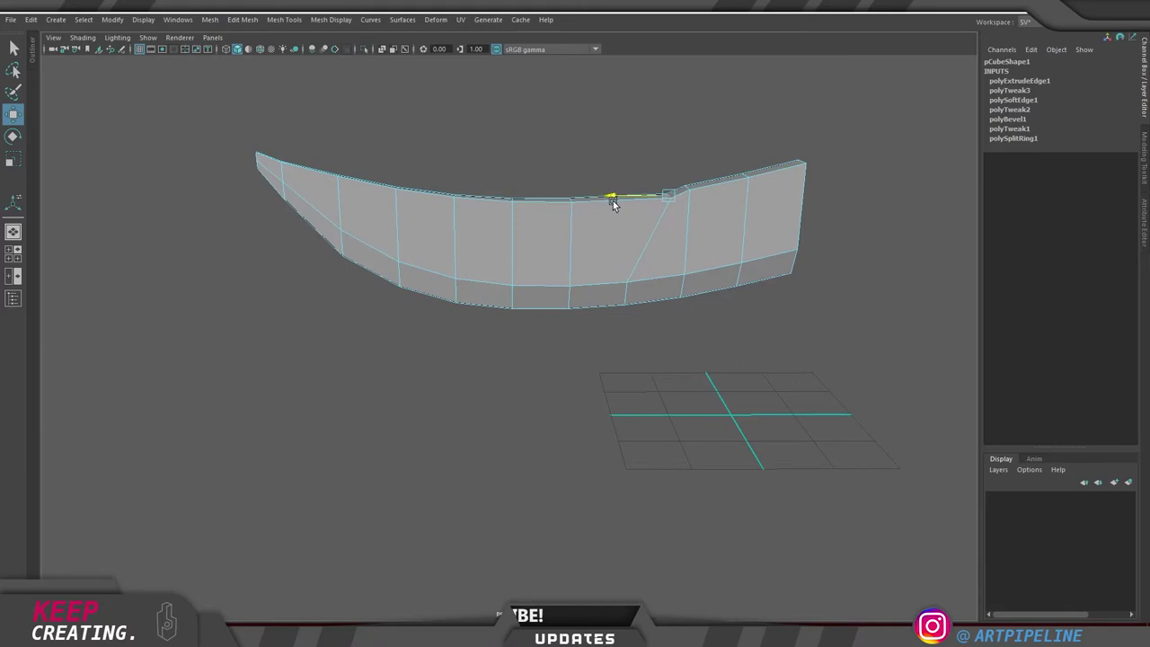
pyautogui.hotkey('ctrl', 'z')
# Try to slide the same upper crosswise edge along the adjoining surface
pyautogui.keyDown('alt'); pyautogui.moveTo(660, 246); pyautogui.dragTo(658, 255); pyautogui.keyUp('alt')
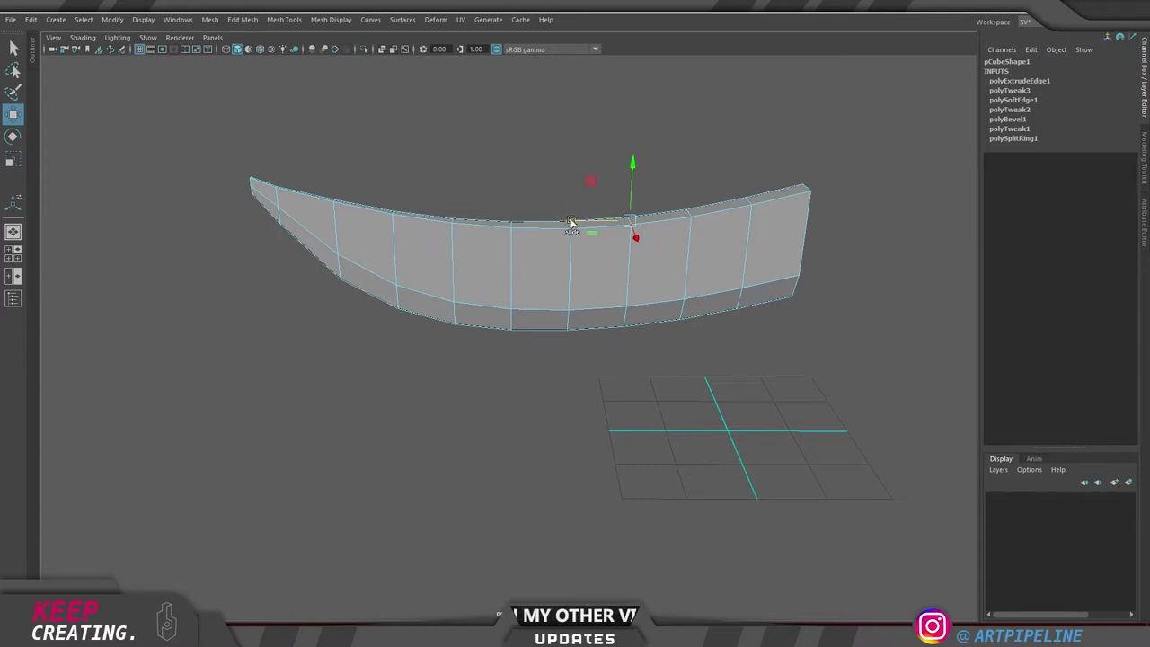
pyautogui.moveTo(572, 223)
pyautogui.keyDown('ctrl'); pyautogui.keyDown('shift'); pyautogui.mouseDown()
pyautogui.moveTo(517, 230)
pyautogui.moveTo(563, 227)
pyautogui.mouseUp(); pyautogui.keyUp('shift'); pyautogui.keyUp('ctrl')
pyautogui.moveTo(563, 228)
pyautogui.keyDown('shift'); pyautogui.mouseDown(button='middle')
pyautogui.moveTo(607, 225)
pyautogui.moveTo(558, 229)
pyautogui.mouseUp(button='middle'); pyautogui.keyUp('shift')
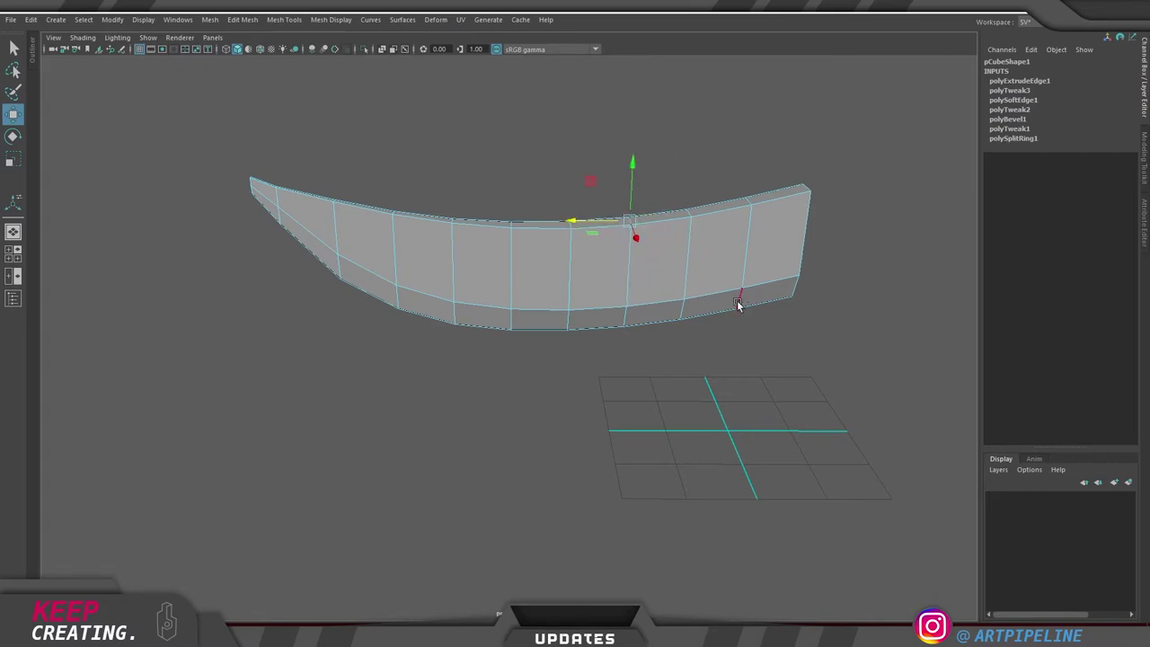
# Select the upper vertices at the blade's tip and scale them together across the blade's thickness in the top view
pyautogui.keyDown('alt'); pyautogui.moveTo(621, 259); pyautogui.dragTo(634, 287); pyautogui.keyUp('alt')
pyautogui.press('F8')
pyautogui.keyDown('alt'); pyautogui.moveTo(575, 246); pyautogui.dragTo(550, 274); pyautogui.keyUp('alt')
pyautogui.press('space')
pyautogui.press('space')
pyautogui.keyDown('alt'); pyautogui.moveTo(503, 254); pyautogui.dragTo(510, 64, button='middle'); pyautogui.keyUp('alt')
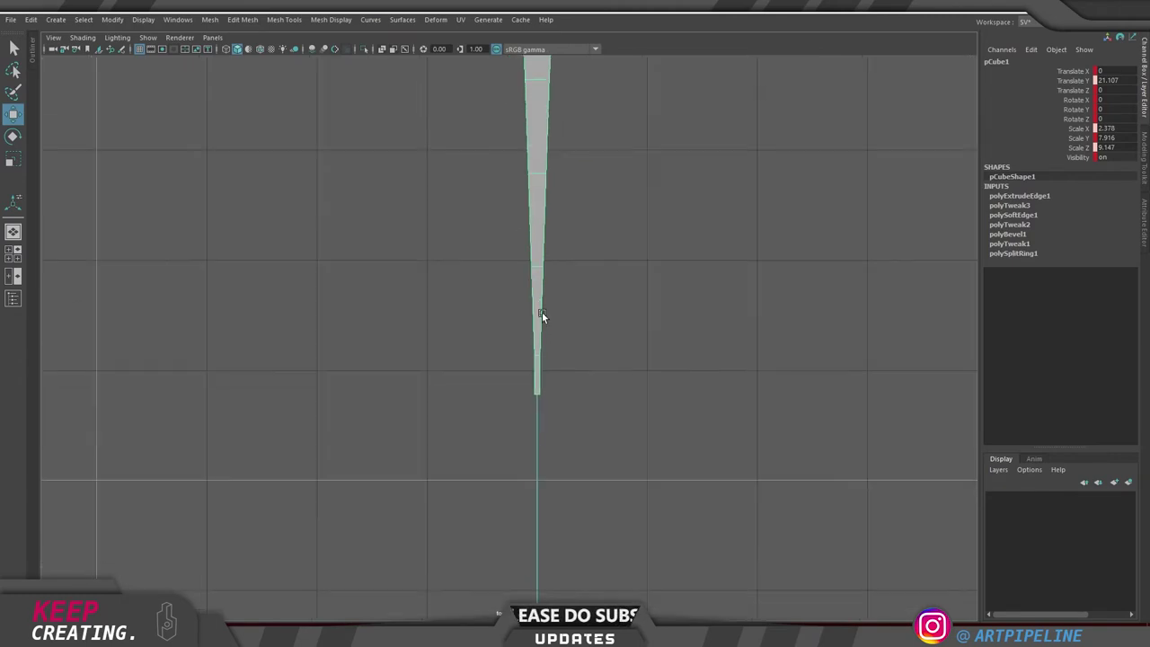
pyautogui.moveTo(536, 388); pyautogui.dragTo(494, 382, button='right')
pyautogui.moveTo(492, 379); pyautogui.dragTo(593, 420)
pyautogui.press('space')
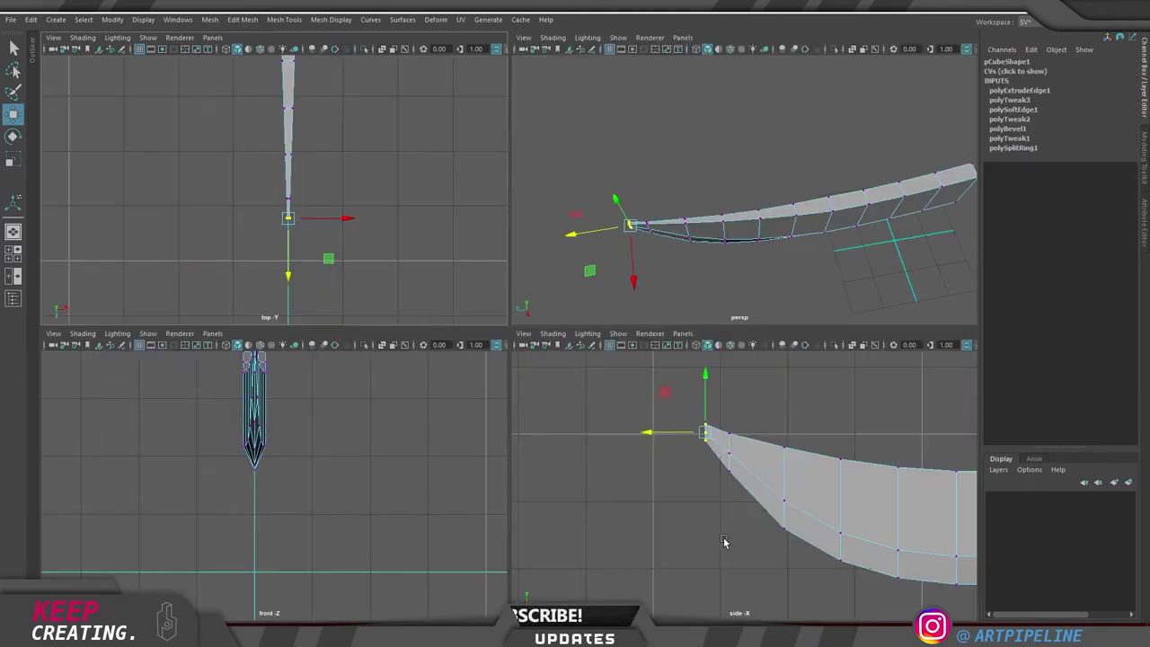
pyautogui.press('space')
pyautogui.press('space')
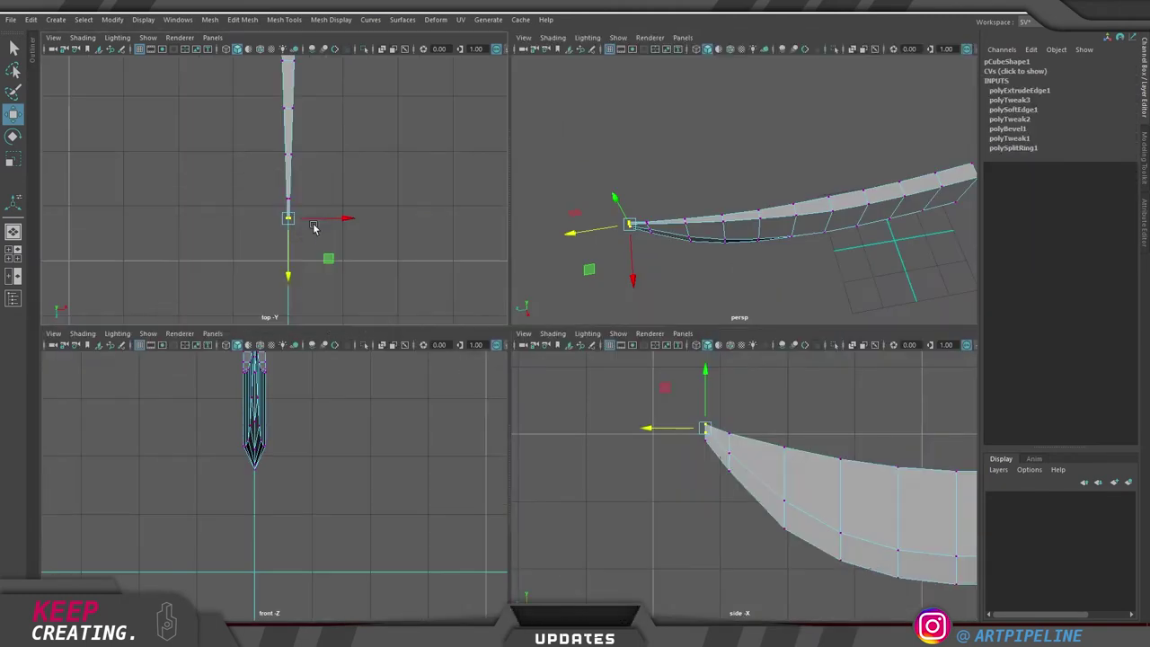
pyautogui.press('space')
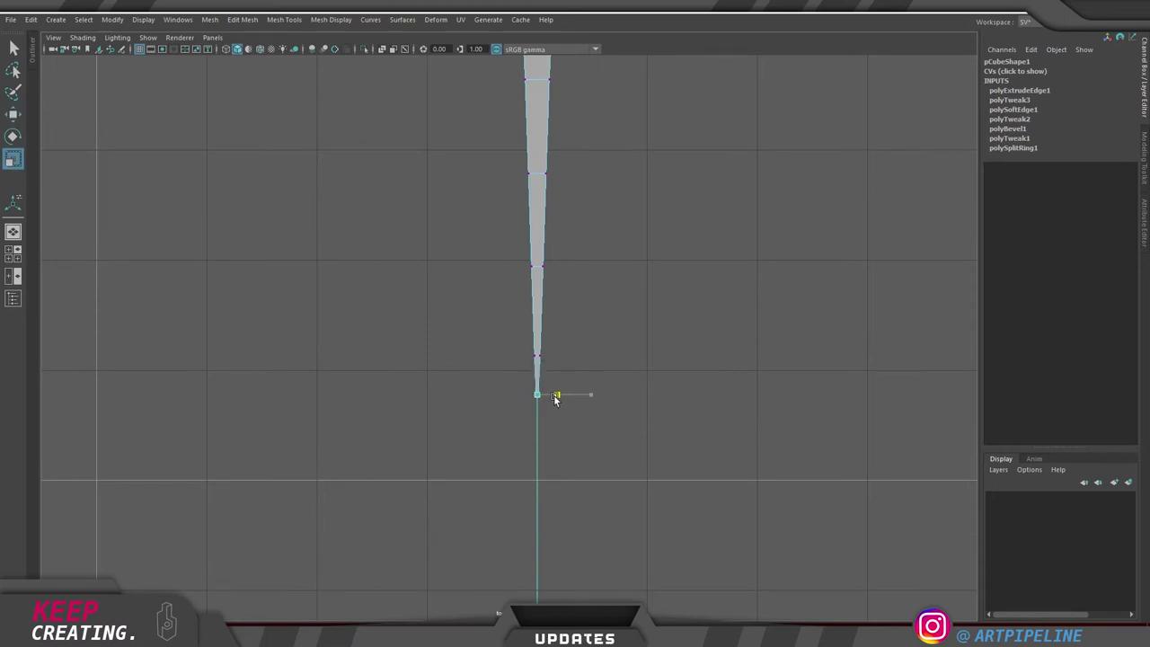
pyautogui.press('space')
pyautogui.press('space')
# Merge the upper pair of vertices at the blade's tip
pyautogui.press('F8')
pyautogui.click(460, 359)
pyautogui.keyDown('alt'); pyautogui.moveTo(458, 363); pyautogui.dragTo(505, 346); pyautogui.keyUp('alt')
pyautogui.click(557, 244)
pyautogui.moveTo(556, 244)
pyautogui.keyDown('alt'); pyautogui.mouseDown()
pyautogui.moveTo(508, 239)
pyautogui.moveTo(568, 243)
pyautogui.mouseUp(); pyautogui.keyUp('alt')
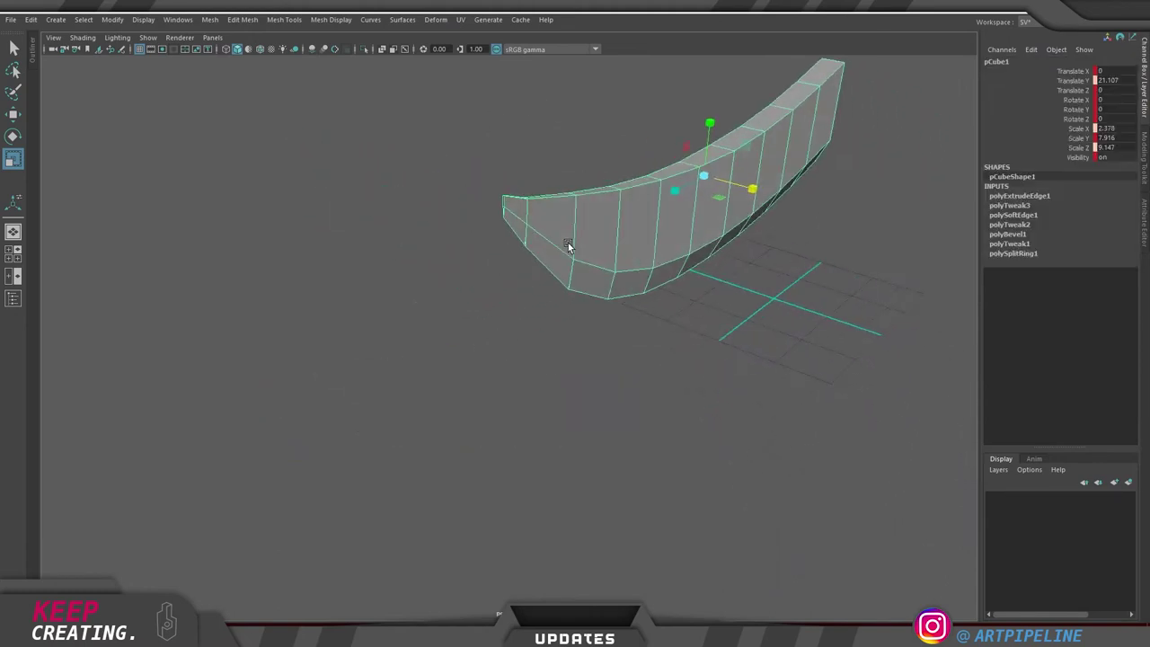
pyautogui.keyDown('alt'); pyautogui.moveTo(551, 221); pyautogui.dragTo(567, 265, button='middle'); pyautogui.keyUp('alt')
pyautogui.keyDown('alt'); pyautogui.moveTo(567, 265); pyautogui.dragTo(614, 216, button='right'); pyautogui.keyUp('alt')
pyautogui.keyDown('alt'); pyautogui.moveTo(614, 215); pyautogui.dragTo(531, 255, button='middle'); pyautogui.keyUp('alt')
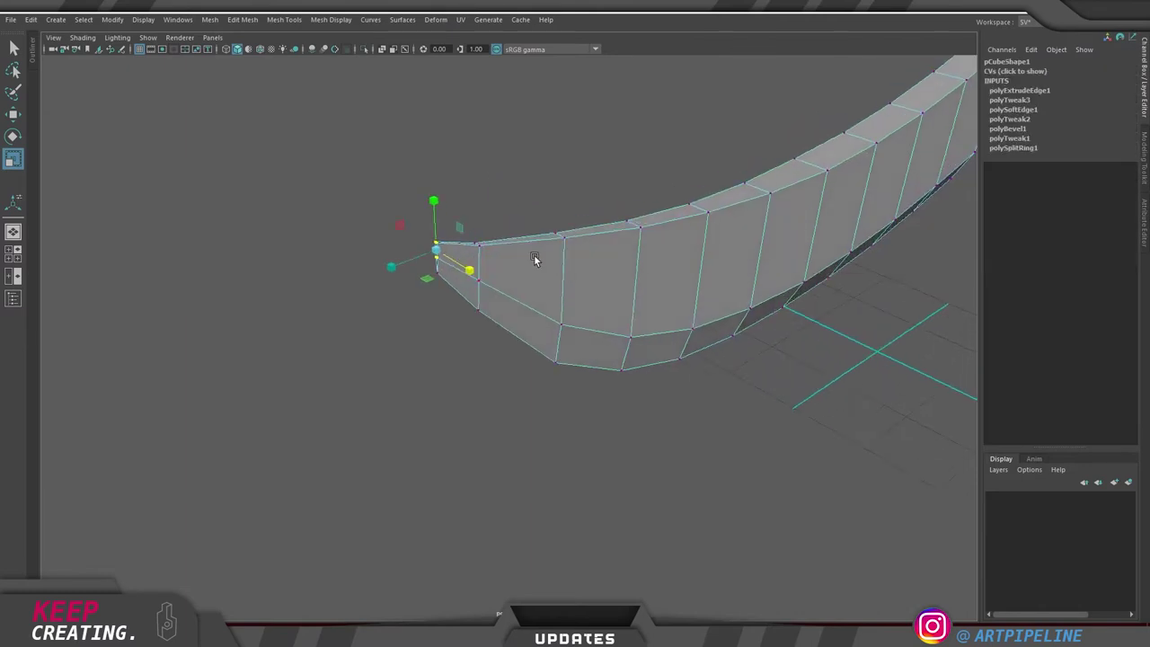
pyautogui.moveTo(447, 248); pyautogui.dragTo(449, 250)
pyautogui.keyDown('shift'); pyautogui.moveTo(531, 333); pyautogui.dragTo(534, 144, button='right'); pyautogui.keyUp('shift')
# Scale the middle pair of tip vertices together across the thickness and merge them
pyautogui.moveTo(412, 255); pyautogui.dragTo(444, 261)
pyautogui.click(435, 268)
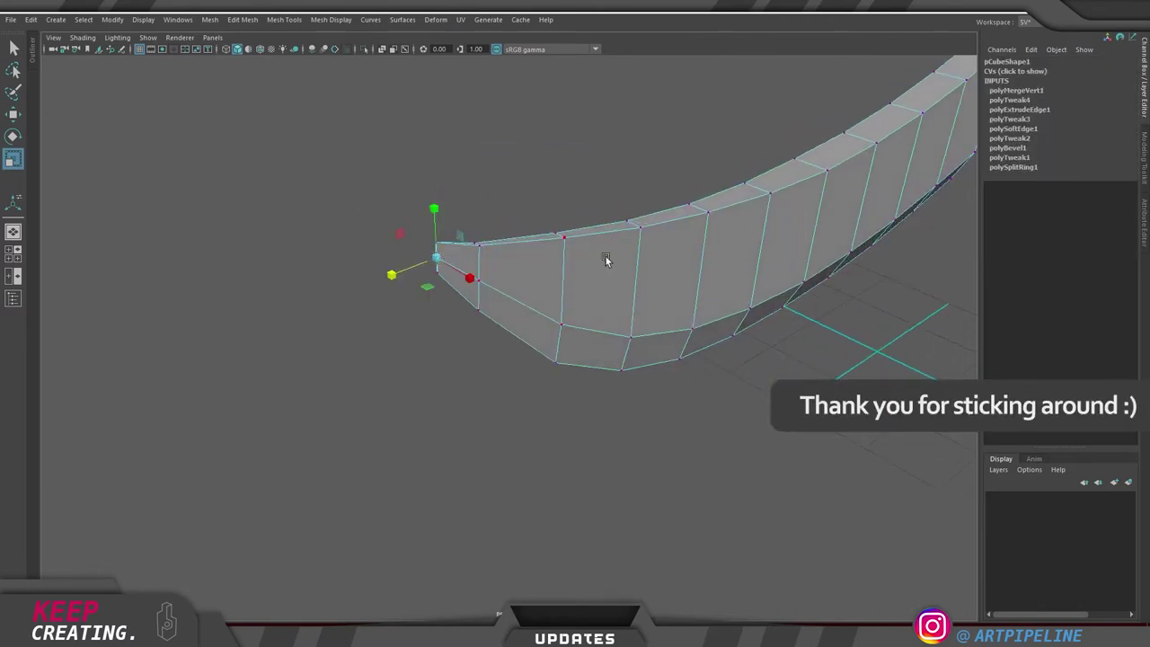
pyautogui.press('g')
pyautogui.moveTo(577, 235); pyautogui.dragTo(718, 127, button='right')
pyautogui.click(502, 165)
pyautogui.click(641, 264)
pyautogui.keyDown('alt'); pyautogui.moveTo(693, 261); pyautogui.dragTo(620, 261, button='right'); pyautogui.keyUp('alt')
pyautogui.keyDown('alt'); pyautogui.moveTo(620, 260); pyautogui.dragTo(580, 283, button='middle'); pyautogui.keyUp('alt')
pyautogui.click(542, 324)
pyautogui.click(529, 254)
# Pull the upper and middle tip vertices slightly outward along Z in the side view to sharpen the point
pyautogui.press('space')
pyautogui.press('space')
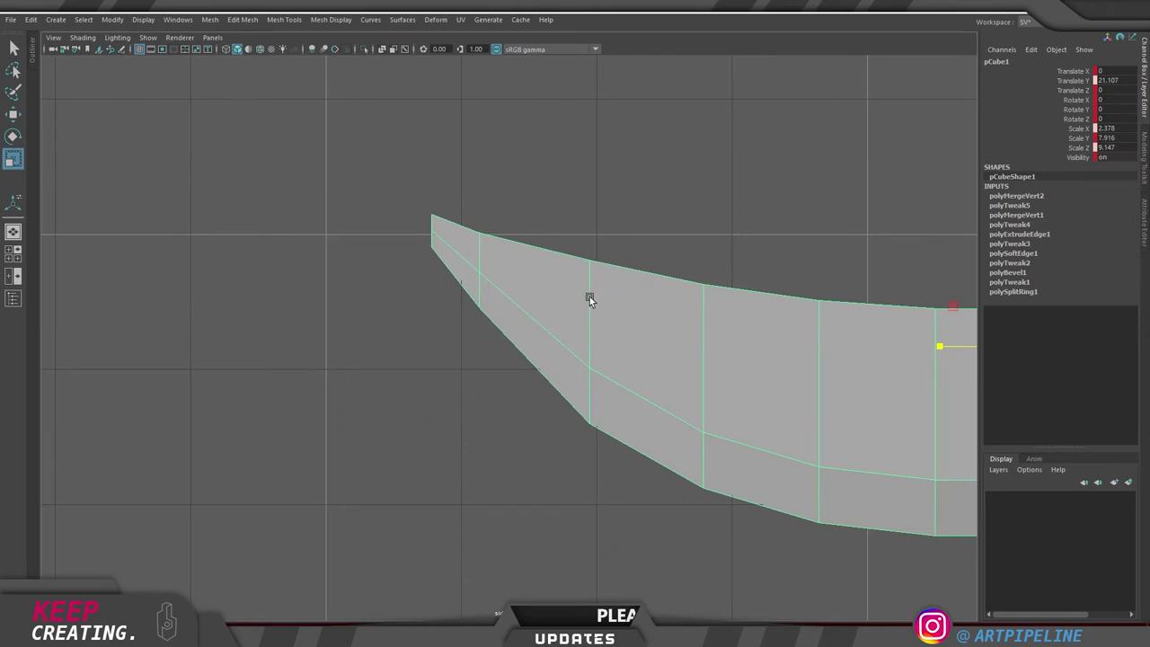
pyautogui.moveTo(590, 296); pyautogui.dragTo(503, 292, button='right')
pyautogui.moveTo(394, 174); pyautogui.dragTo(471, 236)
pyautogui.press('w')
pyautogui.moveTo(374, 222); pyautogui.dragTo(368, 225)
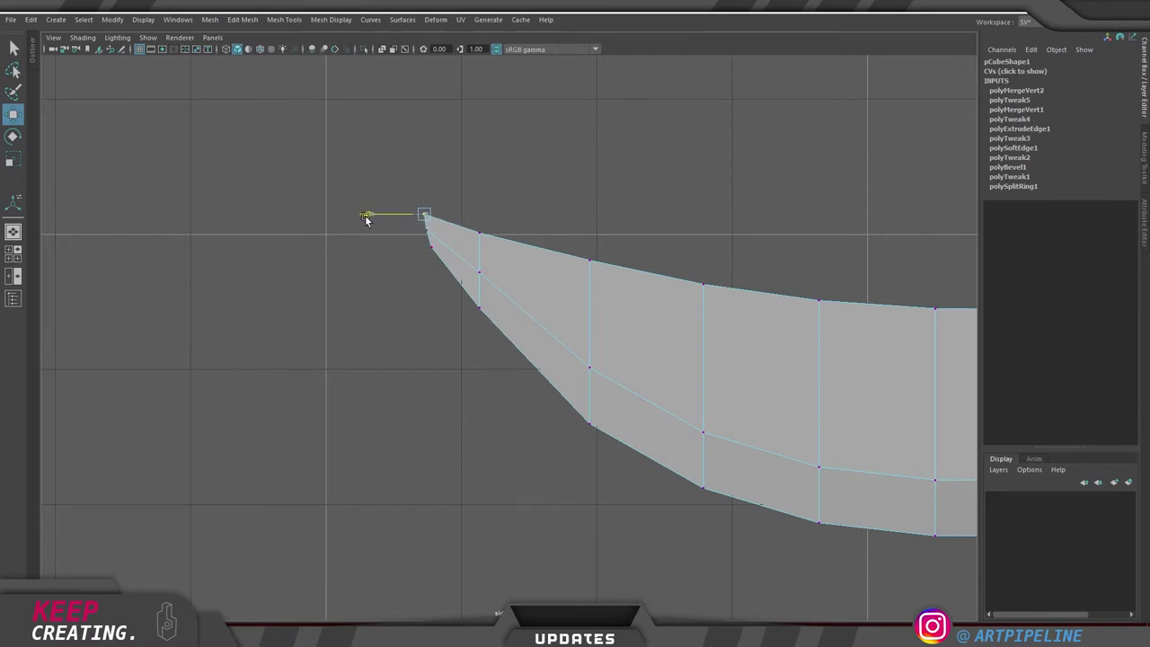
pyautogui.doubleClick(715, 190)
pyautogui.keyDown('alt'); pyautogui.moveTo(719, 302); pyautogui.dragTo(431, 310, button='middle'); pyautogui.keyUp('alt')
pyautogui.scroll(-3, 431, 310)
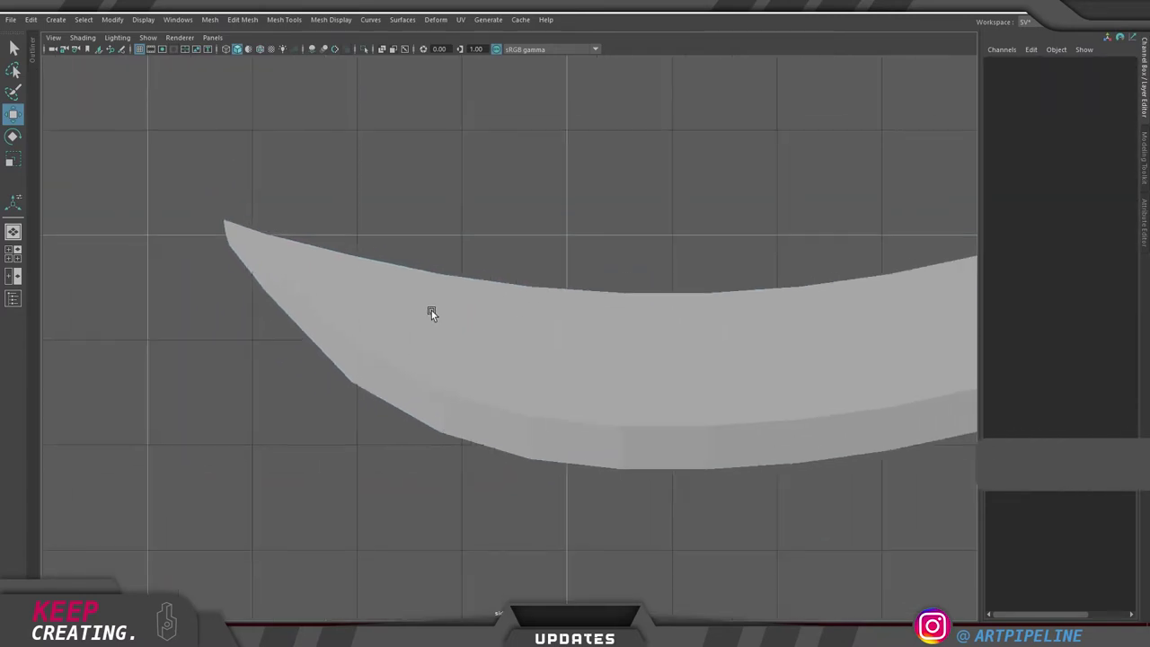
# Preview the blade with mesh smoothing, return to the unsmoothed display, and examine the merged tip from several angles
pyautogui.click(615, 359)
pyautogui.press('space')
pyautogui.press('space')
pyautogui.keyDown('alt'); pyautogui.moveTo(778, 236); pyautogui.dragTo(620, 255, button='right'); pyautogui.keyUp('alt')
pyautogui.keyDown('alt'); pyautogui.moveTo(620, 255); pyautogui.dragTo(584, 271); pyautogui.keyUp('alt')
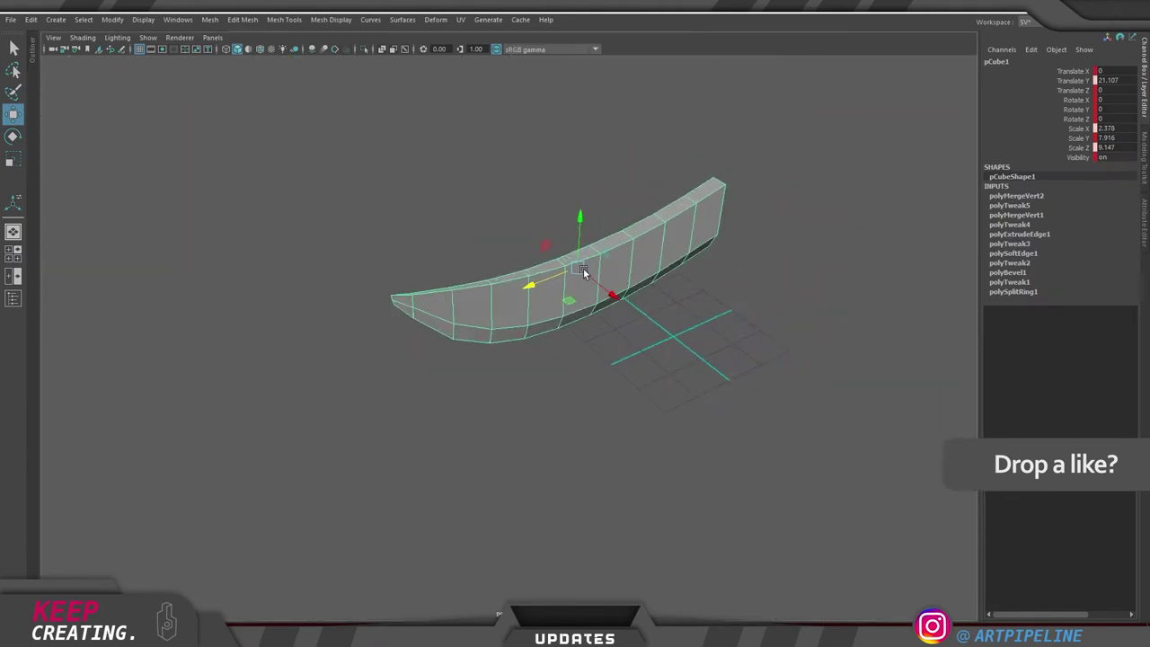
pyautogui.press('3')
pyautogui.click(682, 383)
pyautogui.keyDown('alt'); pyautogui.moveTo(580, 368); pyautogui.dragTo(508, 365); pyautogui.keyUp('alt')
pyautogui.click(519, 287)
pyautogui.press('1')
pyautogui.keyDown('alt'); pyautogui.moveTo(559, 264); pyautogui.dragTo(567, 311, button='middle'); pyautogui.keyUp('alt')
pyautogui.keyDown('alt'); pyautogui.moveTo(409, 345); pyautogui.dragTo(459, 354, button='right'); pyautogui.keyUp('alt')
pyautogui.keyDown('alt'); pyautogui.moveTo(459, 353); pyautogui.dragTo(487, 339); pyautogui.keyUp('alt')
pyautogui.keyDown('alt'); pyautogui.moveTo(314, 323); pyautogui.dragTo(399, 321, button='right'); pyautogui.keyUp('alt')
pyautogui.keyDown('alt'); pyautogui.moveTo(399, 321); pyautogui.dragTo(459, 314); pyautogui.keyUp('alt')
pyautogui.keyDown('alt'); pyautogui.moveTo(459, 313); pyautogui.dragTo(603, 288, button='right'); pyautogui.keyUp('alt')
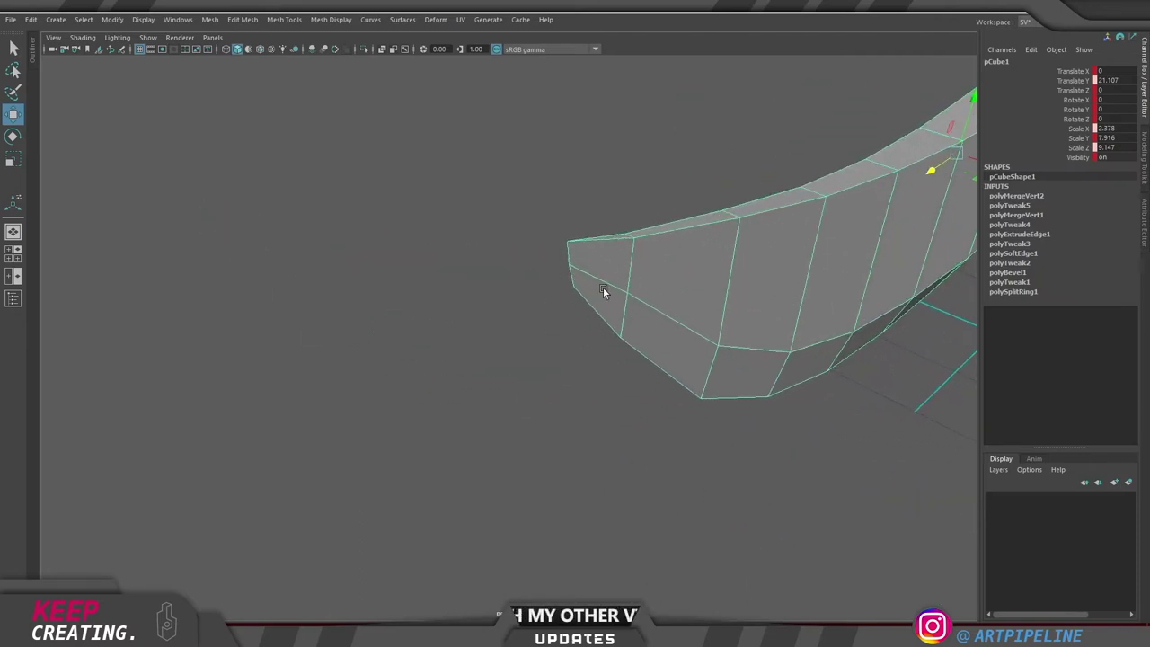
pyautogui.keyDown('alt'); pyautogui.moveTo(617, 295); pyautogui.dragTo(604, 307); pyautogui.keyUp('alt')
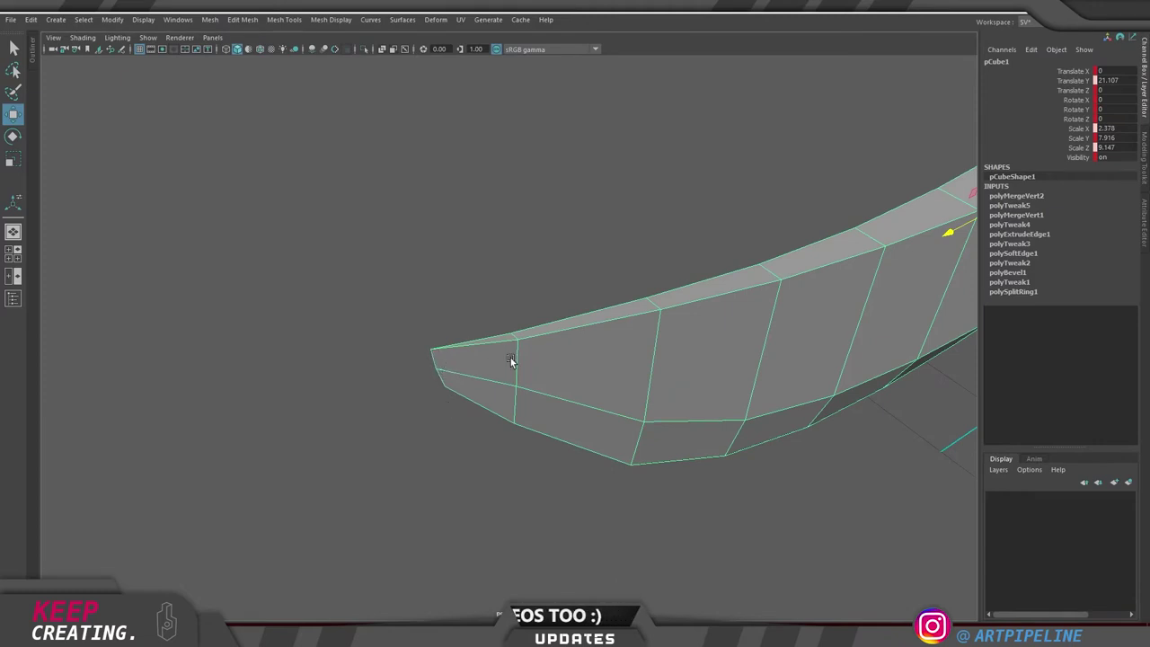
# Undo the tip vertex moves, both vertex merges and the narrowing of the tip
pyautogui.hotkey('ctrl', 'z')
pyautogui.hotkey('ctrl', 'z')
pyautogui.hotkey('ctrl', 'z')
pyautogui.hotkey('ctrl', 'z')
pyautogui.hotkey('ctrl', 'z')
pyautogui.hotkey('ctrl', 'z')
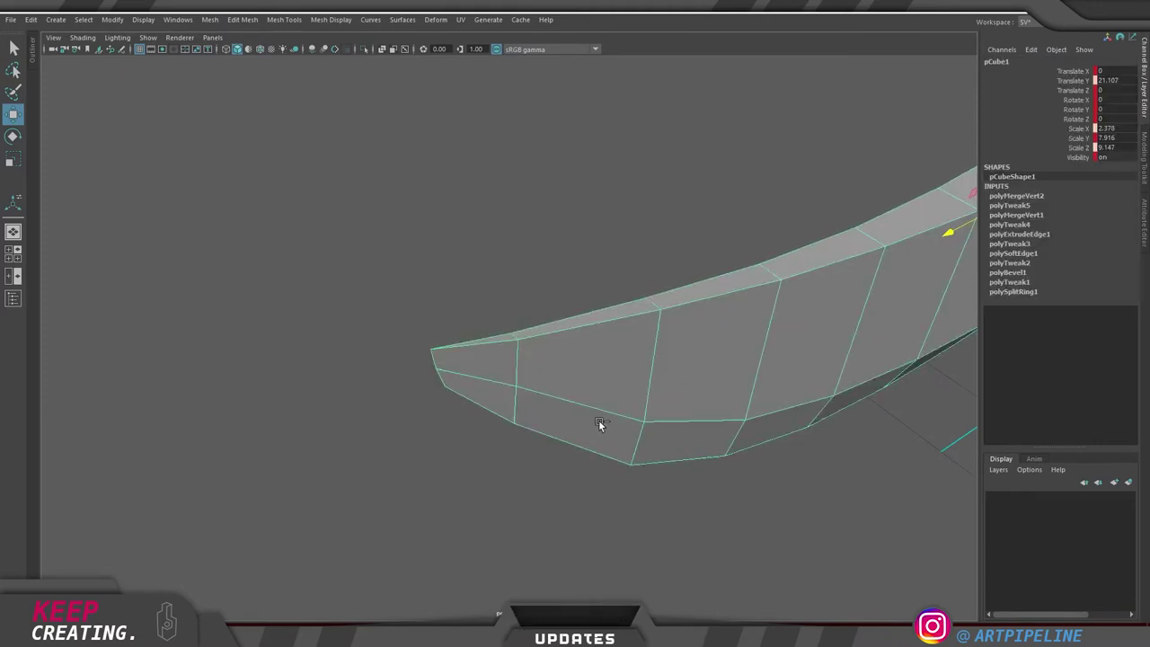
pyautogui.hotkey('ctrl', 'z')
pyautogui.hotkey('ctrl', 'z')
pyautogui.hotkey('ctrl', 'z')
pyautogui.hotkey('ctrl', 'z')
pyautogui.hotkey('ctrl', 'z')
pyautogui.hotkey('ctrl', 'z')
pyautogui.hotkey('ctrl', 'z')
pyautogui.hotkey('ctrl', 'z')
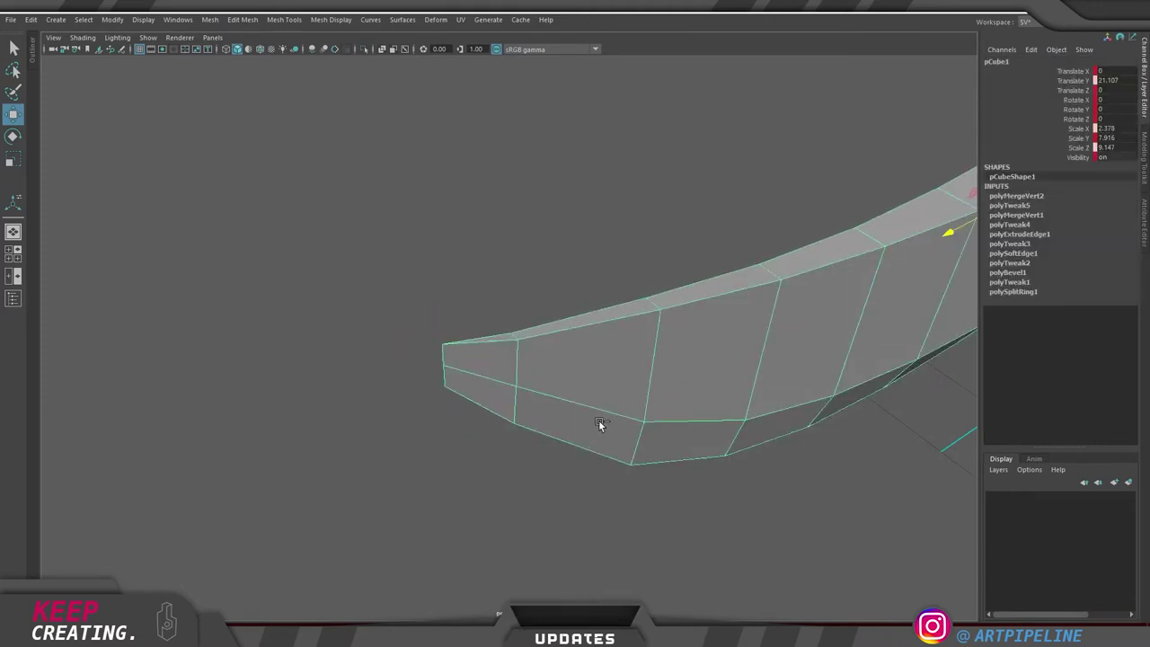
pyautogui.hotkey('ctrl', 'z')
pyautogui.hotkey('ctrl', 'z')
pyautogui.hotkey('ctrl', 'z')
pyautogui.hotkey('ctrl', 'z')
pyautogui.hotkey('ctrl', 'z')
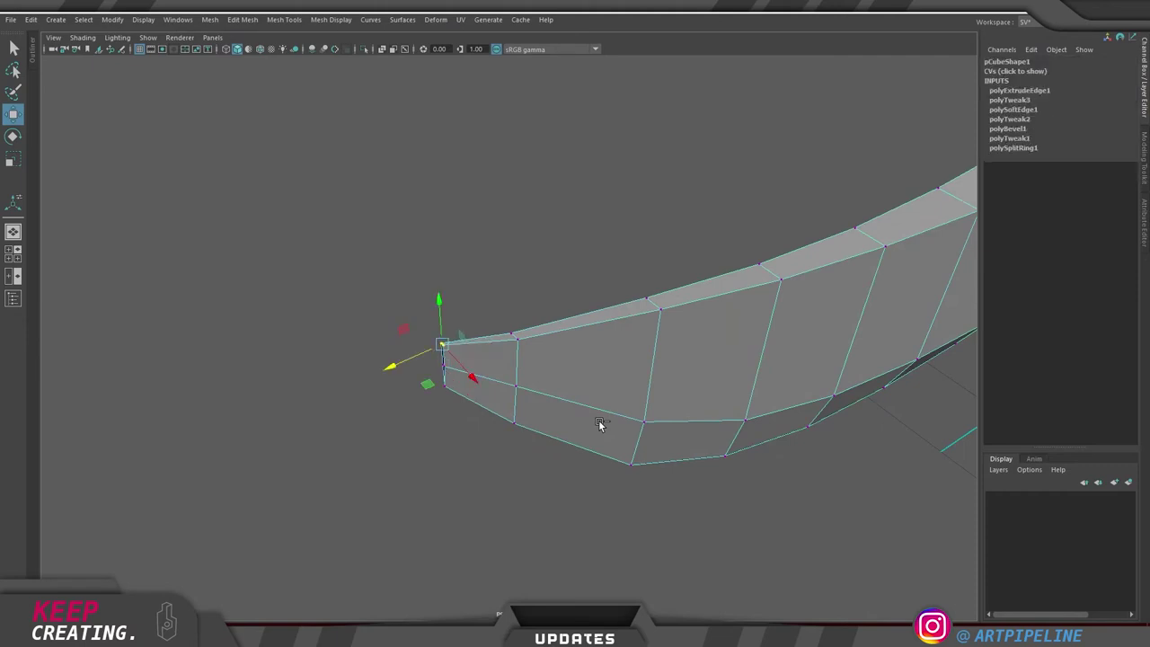
pyautogui.hotkey('ctrl', 'z')
pyautogui.hotkey('ctrl', 'z')
# Bridge the two opposite upper edges of the opening at the blade's tip
pyautogui.keyDown('alt'); pyautogui.moveTo(516, 285); pyautogui.dragTo(630, 285); pyautogui.keyUp('alt')
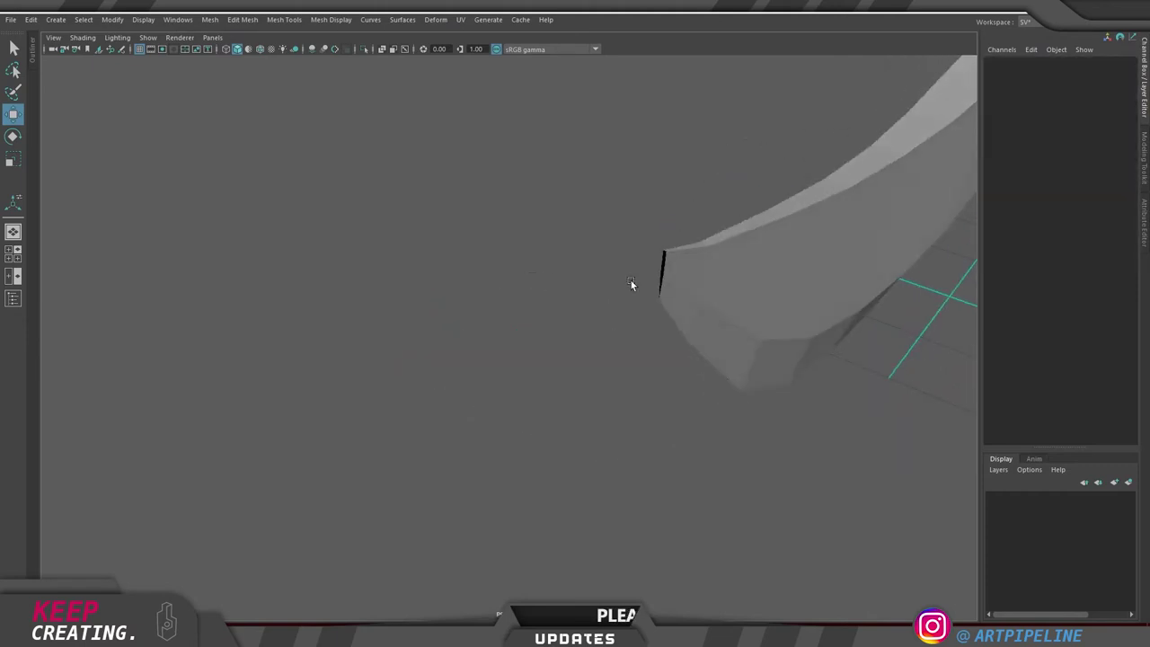
pyautogui.click(720, 291)
pyautogui.keyDown('alt'); pyautogui.moveTo(721, 290); pyautogui.dragTo(681, 321); pyautogui.keyUp('alt')
pyautogui.moveTo(722, 303); pyautogui.dragTo(723, 198, button='right')
pyautogui.click(675, 222)
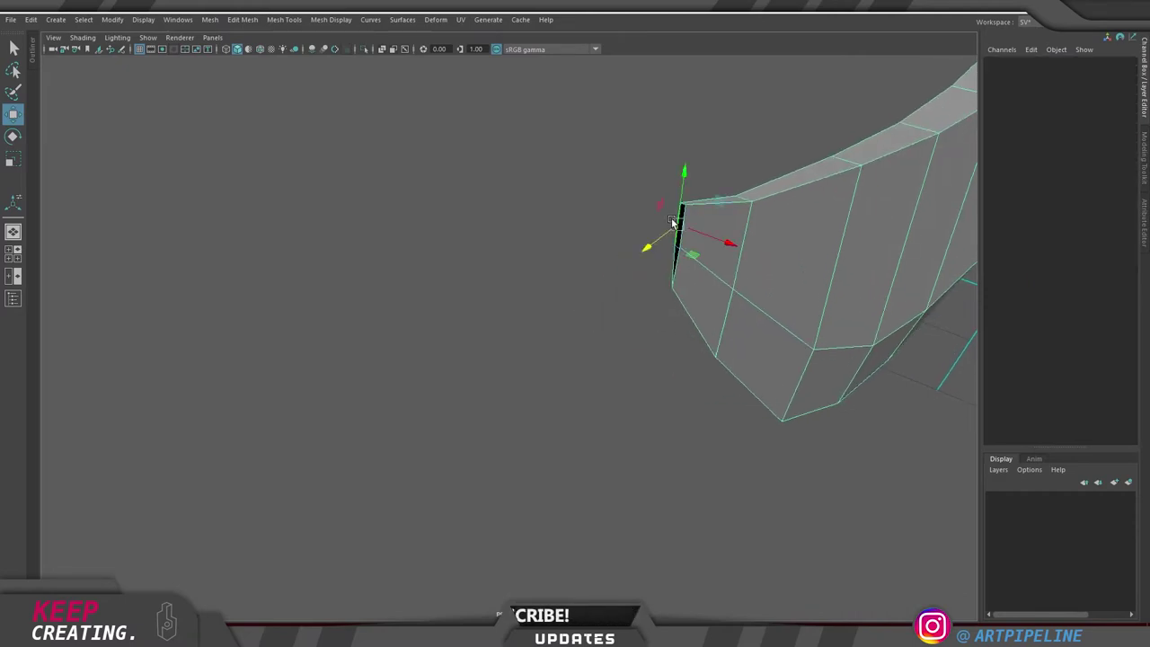
pyautogui.keyDown('shift'); pyautogui.moveTo(814, 221); pyautogui.dragTo(823, 366, button='right'); pyautogui.keyUp('shift')
pyautogui.press('q')
pyautogui.moveTo(731, 302); pyautogui.dragTo(778, 267, button='right')
# Close the remaining gap below the bridged face at the tip with Fill Hole
pyautogui.press('F10')
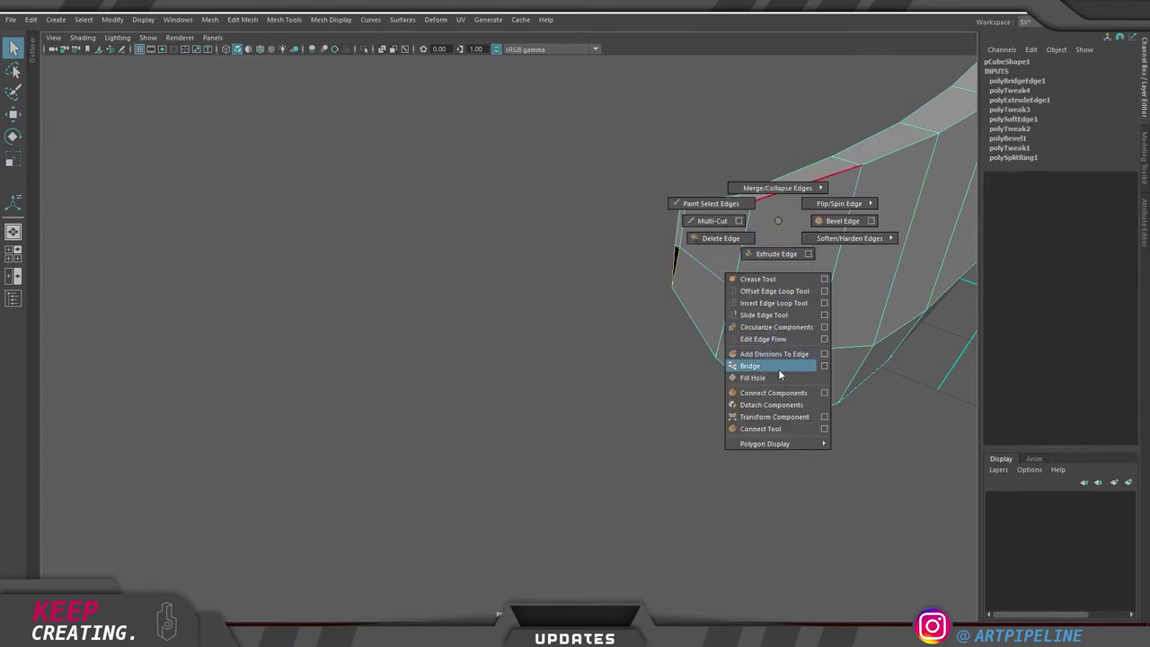
pyautogui.keyDown('shift'); pyautogui.moveTo(778, 367); pyautogui.dragTo(779, 375, button='right'); pyautogui.keyUp('shift')
pyautogui.moveTo(787, 330); pyautogui.dragTo(855, 196, button='right')
pyautogui.click(835, 126)
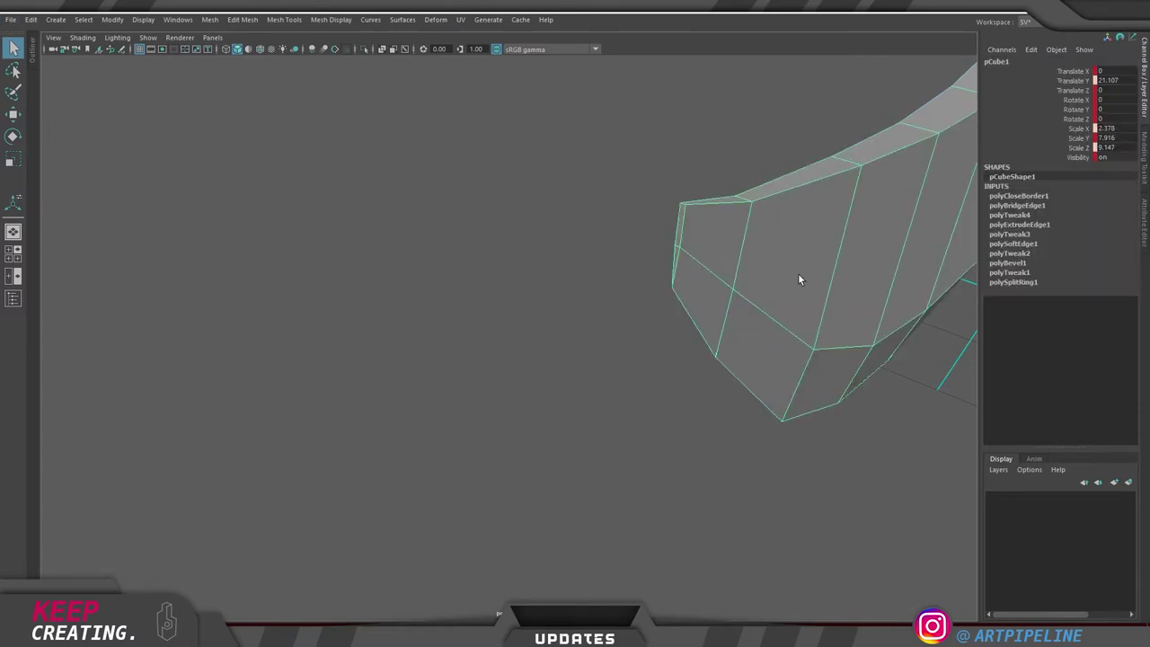
# Preview the closed tip with mesh smoothing, return to the unsmoothed display, and examine the tip's geometry
pyautogui.click(798, 273)
pyautogui.press('3')
pyautogui.click(536, 366)
pyautogui.keyDown('alt'); pyautogui.moveTo(808, 316); pyautogui.dragTo(778, 310); pyautogui.keyUp('alt')
pyautogui.click(717, 251)
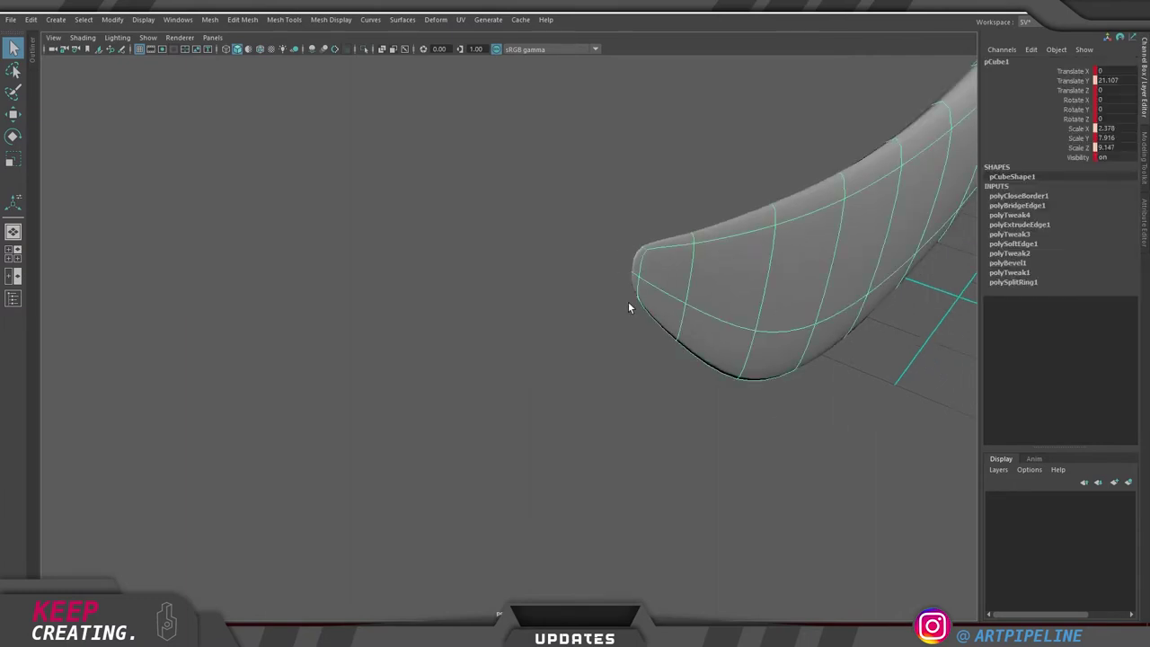
pyautogui.press('1')
pyautogui.click(602, 405)
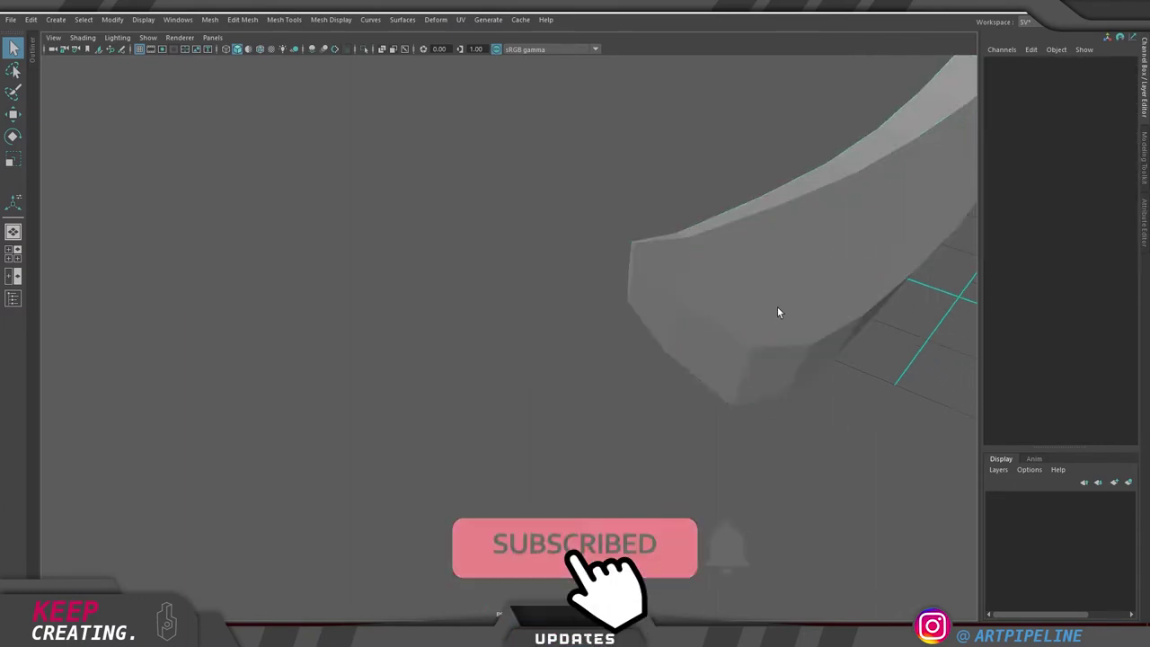
pyautogui.keyDown('alt'); pyautogui.moveTo(783, 298); pyautogui.dragTo(768, 301, button='middle'); pyautogui.keyUp('alt')
pyautogui.keyDown('alt'); pyautogui.moveTo(769, 301); pyautogui.dragTo(712, 310); pyautogui.keyUp('alt')
pyautogui.keyDown('alt'); pyautogui.moveTo(760, 283); pyautogui.dragTo(735, 294, button='middle'); pyautogui.keyUp('alt')
pyautogui.keyDown('alt'); pyautogui.moveTo(735, 295); pyautogui.dragTo(742, 312, button='right'); pyautogui.keyUp('alt')
# Split the crosswise edge ring on the blade's upper surface to add a lengthwise center edge loop
pyautogui.click(680, 300)
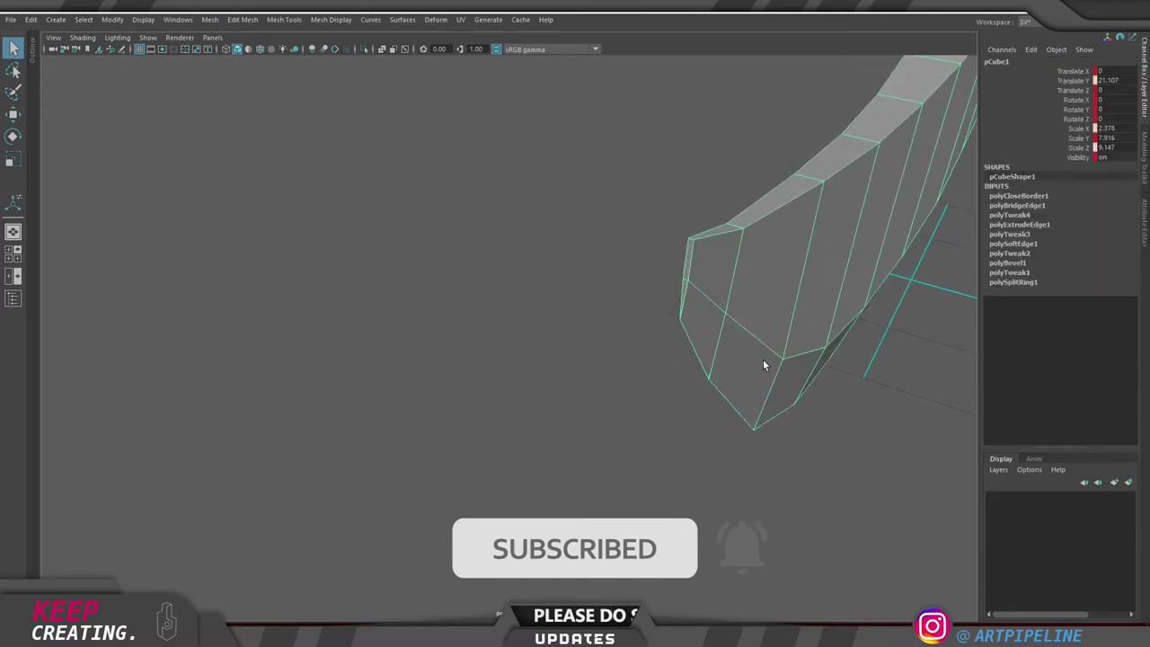
pyautogui.moveTo(763, 361); pyautogui.dragTo(741, 249, button='right')
pyautogui.click(810, 177)
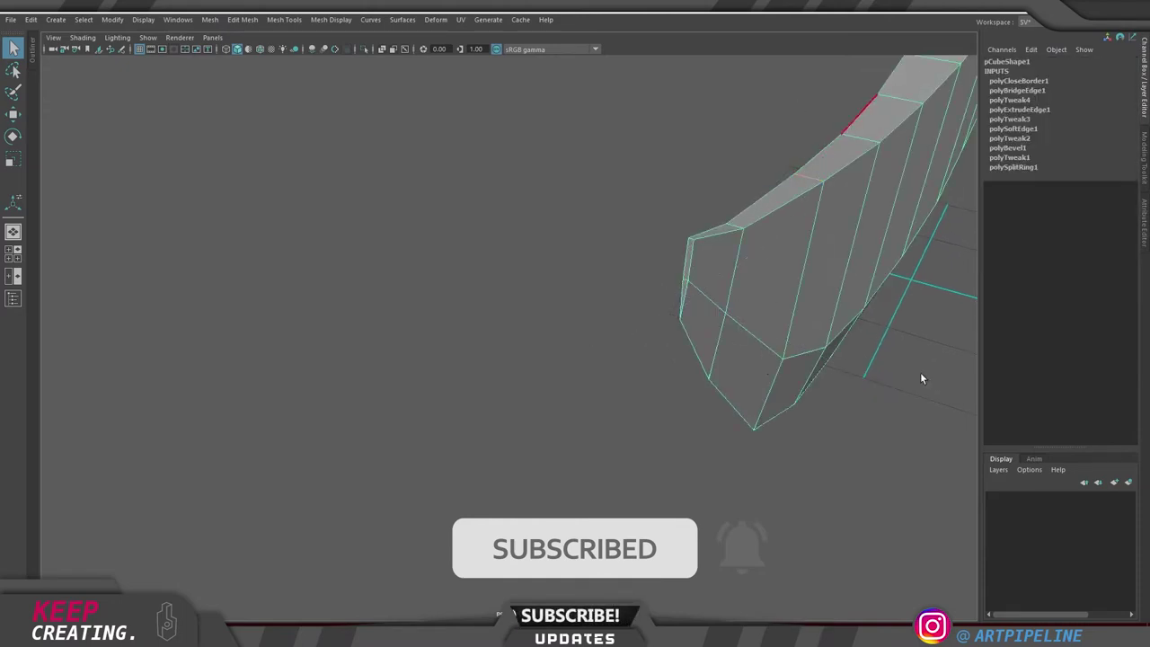
pyautogui.keyDown('ctrl'); pyautogui.moveTo(919, 372); pyautogui.dragTo(920, 377, button='right'); pyautogui.keyUp('ctrl')
pyautogui.moveTo(771, 341); pyautogui.dragTo(826, 292, button='right')
pyautogui.click(555, 322)
pyautogui.click(701, 315)
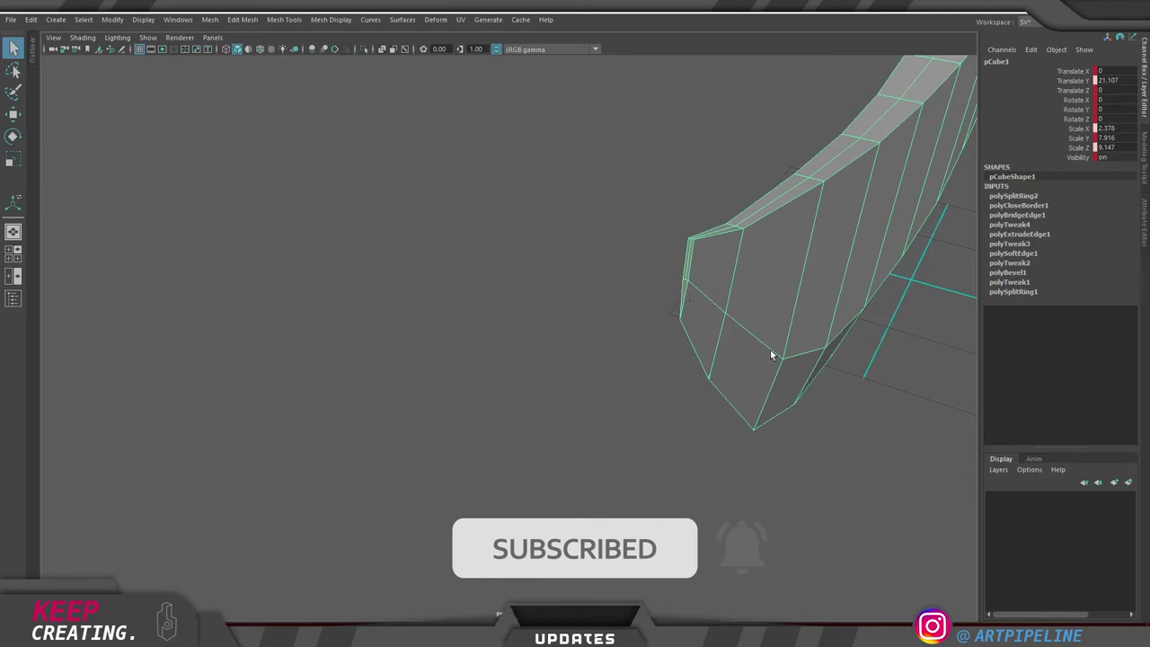
# Apply Soften/Harden Edges to the whole blade
pyautogui.scroll(-5, 770, 351)
pyautogui.keyDown('alt'); pyautogui.moveTo(839, 341); pyautogui.dragTo(751, 348); pyautogui.keyUp('alt')
pyautogui.scroll(-4, 751, 347)
pyautogui.keyDown('alt'); pyautogui.moveTo(612, 375); pyautogui.dragTo(622, 330); pyautogui.keyUp('alt')
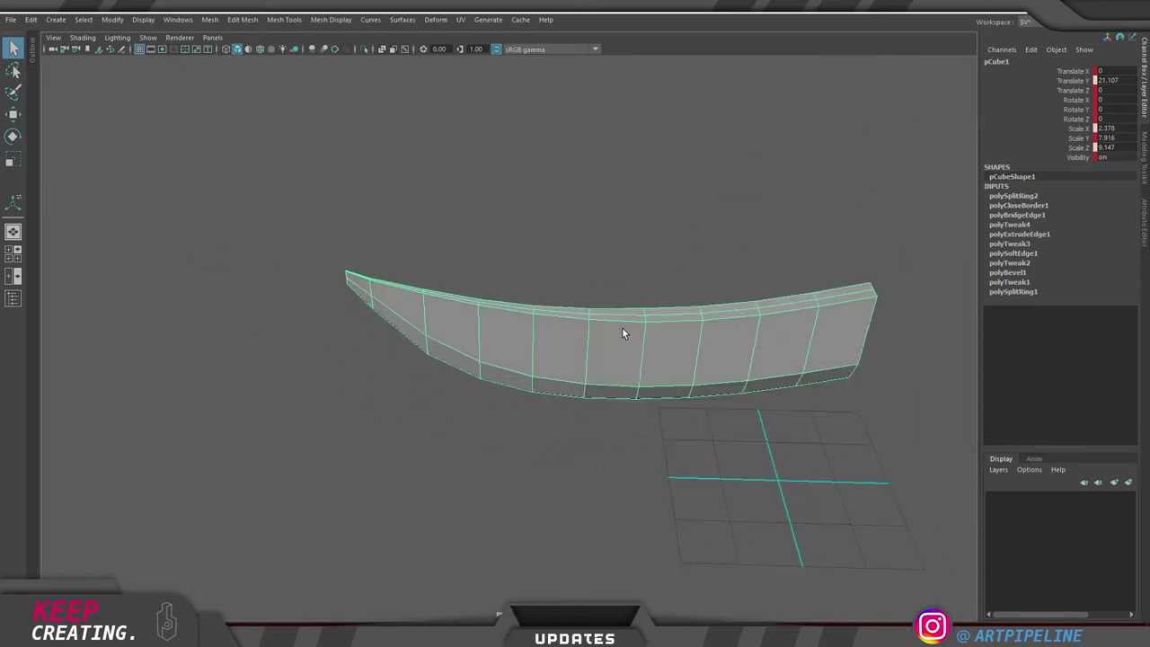
pyautogui.click(574, 436)
pyautogui.moveTo(579, 436)
pyautogui.keyDown('alt'); pyautogui.mouseDown()
pyautogui.moveTo(634, 407)
pyautogui.moveTo(648, 350)
pyautogui.mouseUp(); pyautogui.keyUp('alt')
pyautogui.click(650, 289)
pyautogui.moveTo(650, 289)
pyautogui.keyDown('shift'); pyautogui.mouseDown(button='right')
pyautogui.moveTo(807, 391)
pyautogui.moveTo(800, 386)
pyautogui.mouseUp(button='right'); pyautogui.keyUp('shift')
pyautogui.moveTo(626, 246); pyautogui.dragTo(794, 128, button='right')
pyautogui.click(794, 130)
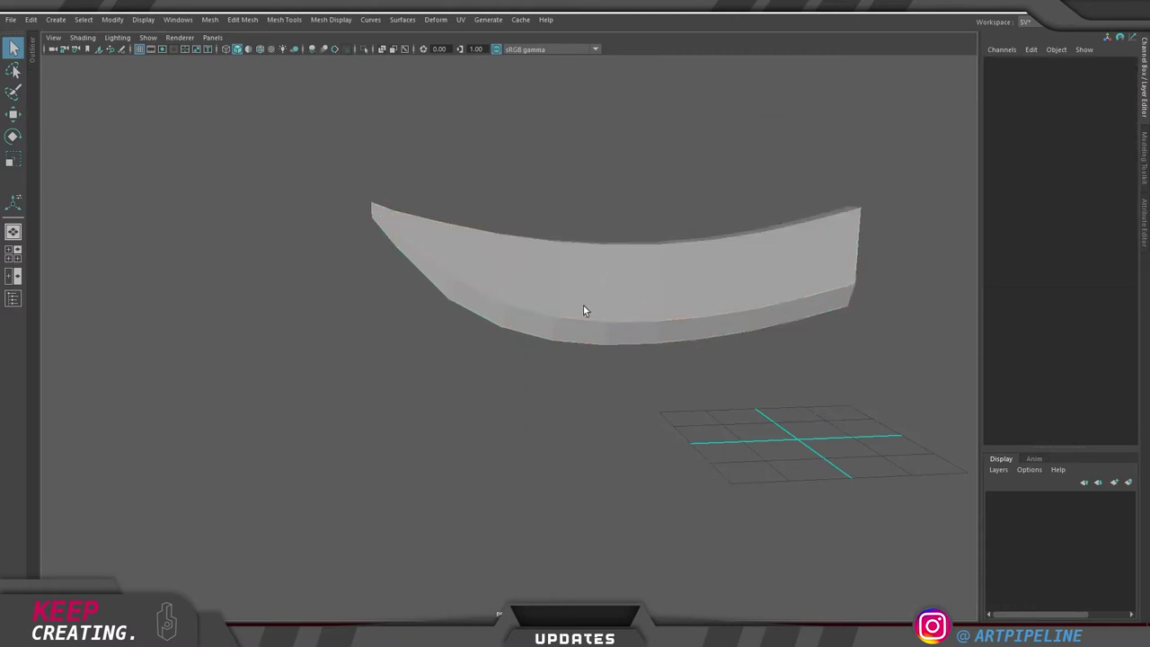
# Preview the blade with mesh smoothing and inspect its overall shape, then restore the unsmoothed display
pyautogui.click(583, 306)
pyautogui.press('3')
pyautogui.click(598, 354)
pyautogui.keyDown('alt'); pyautogui.moveTo(598, 354); pyautogui.dragTo(531, 334); pyautogui.keyUp('alt')
pyautogui.click(643, 349)
pyautogui.press('1')
pyautogui.scroll(-2, 644, 349)
pyautogui.keyDown('alt'); pyautogui.moveTo(644, 350); pyautogui.dragTo(688, 333); pyautogui.keyUp('alt')
# Split the vertical edge ring on the blade's side in the side view, adding a lengthwise edge loop midway along its upper faces
pyautogui.press('space')
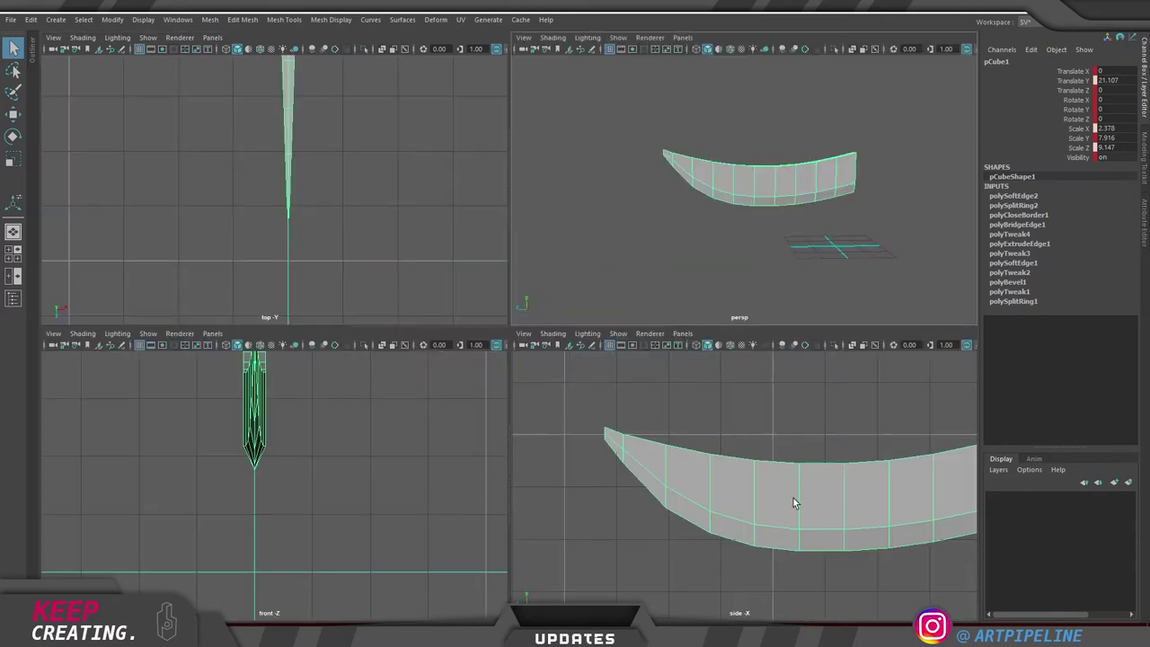
pyautogui.press('space')
pyautogui.scroll(-2, 635, 317)
pyautogui.keyDown('alt'); pyautogui.moveTo(772, 319); pyautogui.dragTo(580, 323, button='middle'); pyautogui.keyUp('alt')
pyautogui.scroll(-2, 581, 323)
pyautogui.keyDown('alt'); pyautogui.moveTo(517, 395); pyautogui.dragTo(583, 378, button='middle'); pyautogui.keyUp('alt')
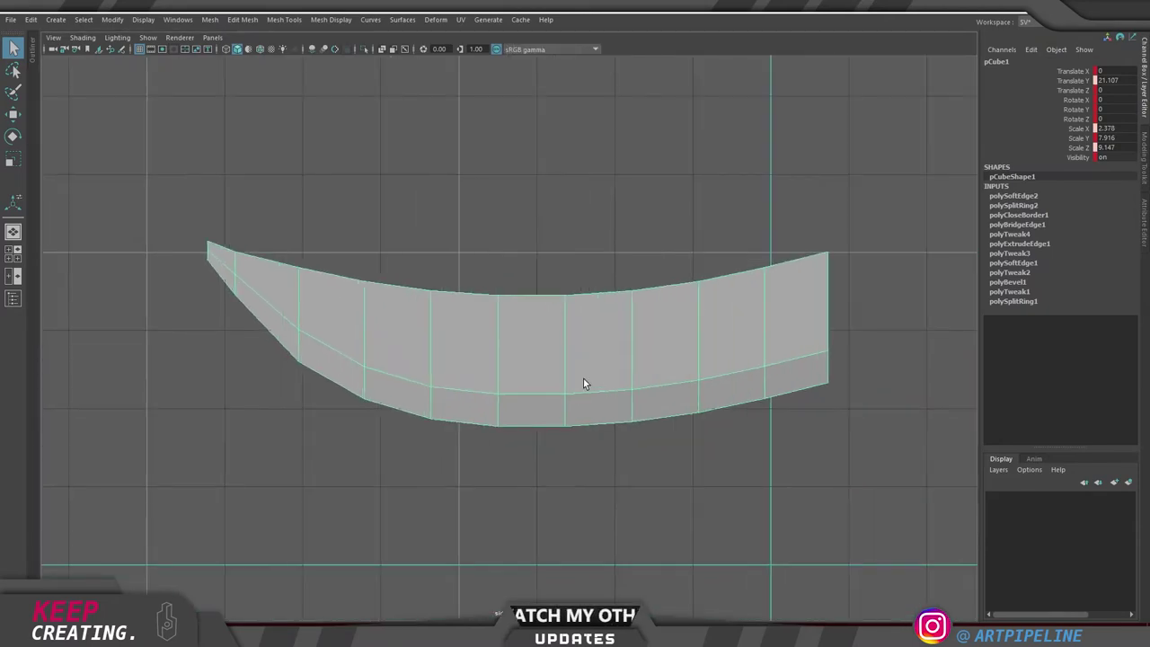
pyautogui.moveTo(583, 378); pyautogui.dragTo(537, 374, button='right')
pyautogui.click(565, 351)
pyautogui.keyDown('alt'); pyautogui.moveTo(747, 395); pyautogui.dragTo(705, 395, button='middle'); pyautogui.keyUp('alt')
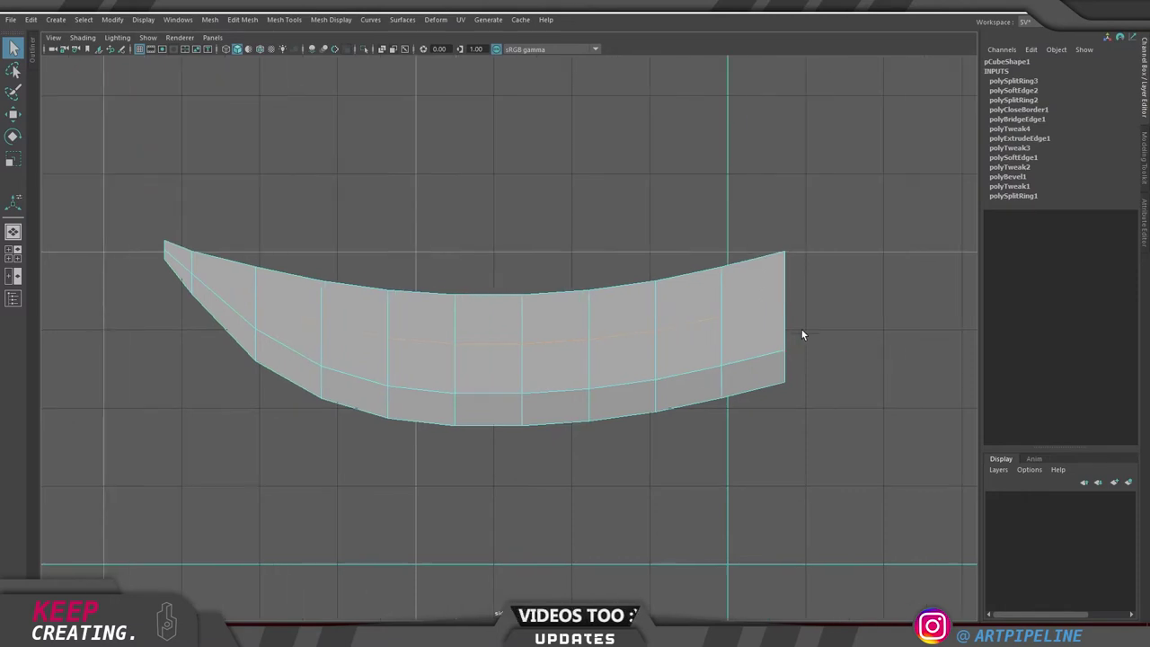
# Slant the blade's wide end by moving its middle vertices outward in the side view and its two lower vertex rows farther
pyautogui.keyDown('alt'); pyautogui.moveTo(756, 349); pyautogui.dragTo(680, 374, button='middle'); pyautogui.keyUp('alt')
pyautogui.moveTo(660, 377); pyautogui.dragTo(616, 387, button='right')
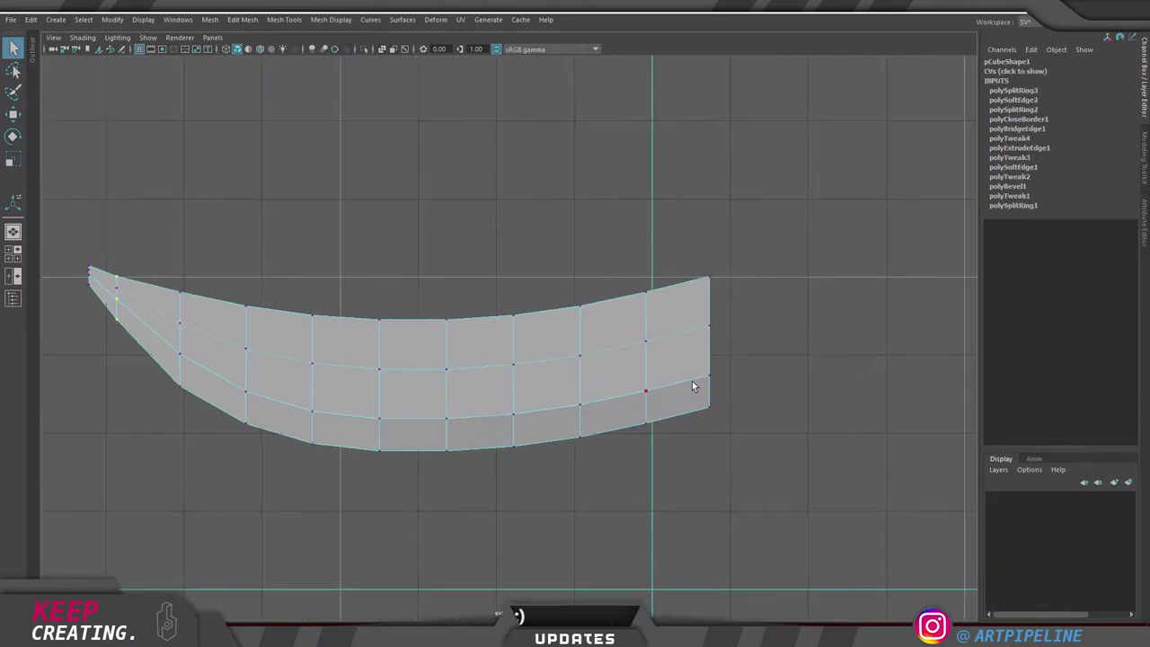
pyautogui.keyDown('alt'); pyautogui.moveTo(678, 349); pyautogui.dragTo(635, 355, button='middle'); pyautogui.keyUp('alt')
pyautogui.scroll(2, 735, 369)
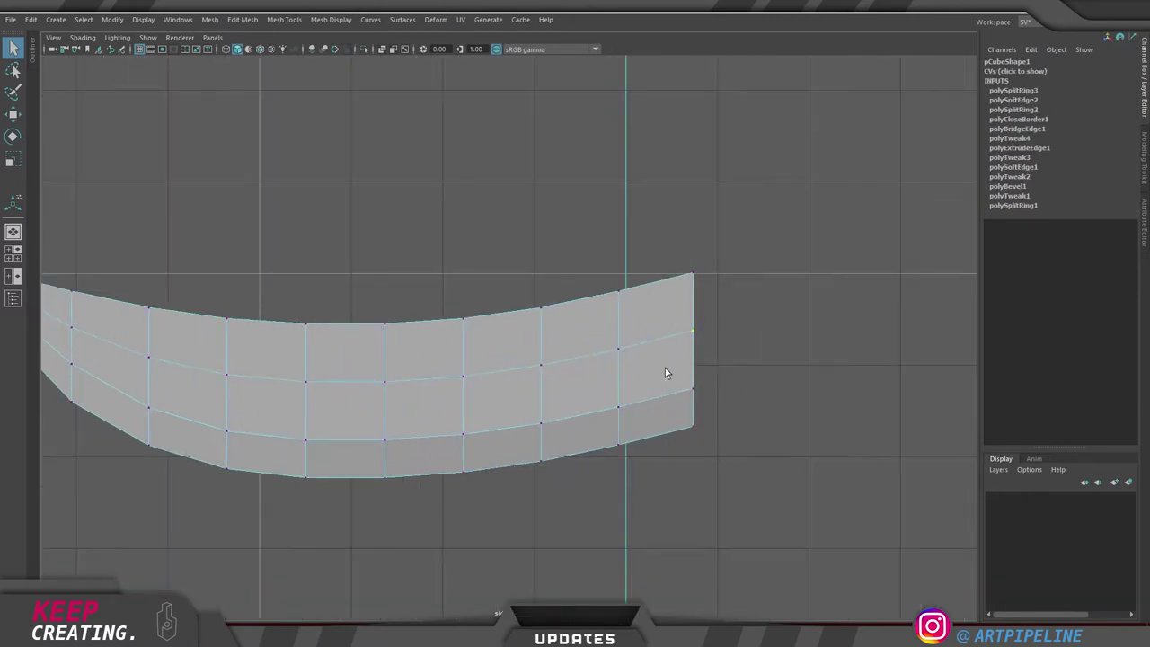
pyautogui.keyDown('shift'); pyautogui.moveTo(665, 368); pyautogui.dragTo(663, 366); pyautogui.keyUp('shift')
pyautogui.keyDown('alt'); pyautogui.moveTo(808, 373); pyautogui.dragTo(751, 372, button='middle'); pyautogui.keyUp('alt')
pyautogui.moveTo(596, 339); pyautogui.dragTo(601, 340, button='middle')
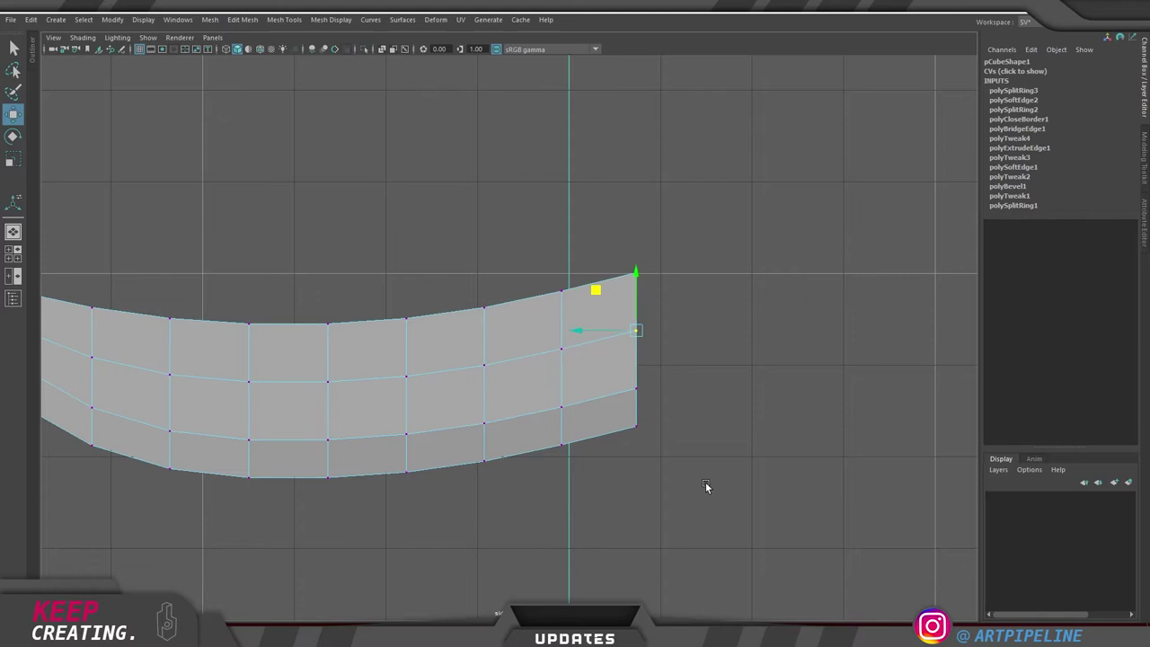
pyautogui.moveTo(616, 314); pyautogui.dragTo(616, 315)
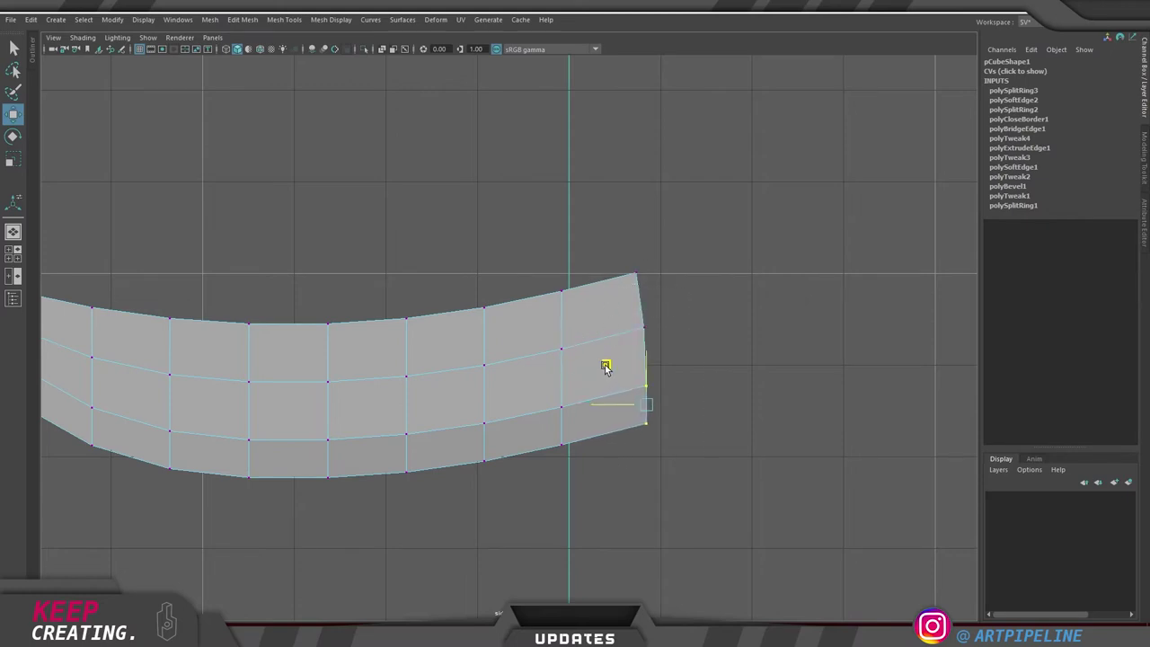
pyautogui.moveTo(604, 365); pyautogui.dragTo(618, 362, button='middle')
pyautogui.moveTo(617, 361); pyautogui.dragTo(618, 362)
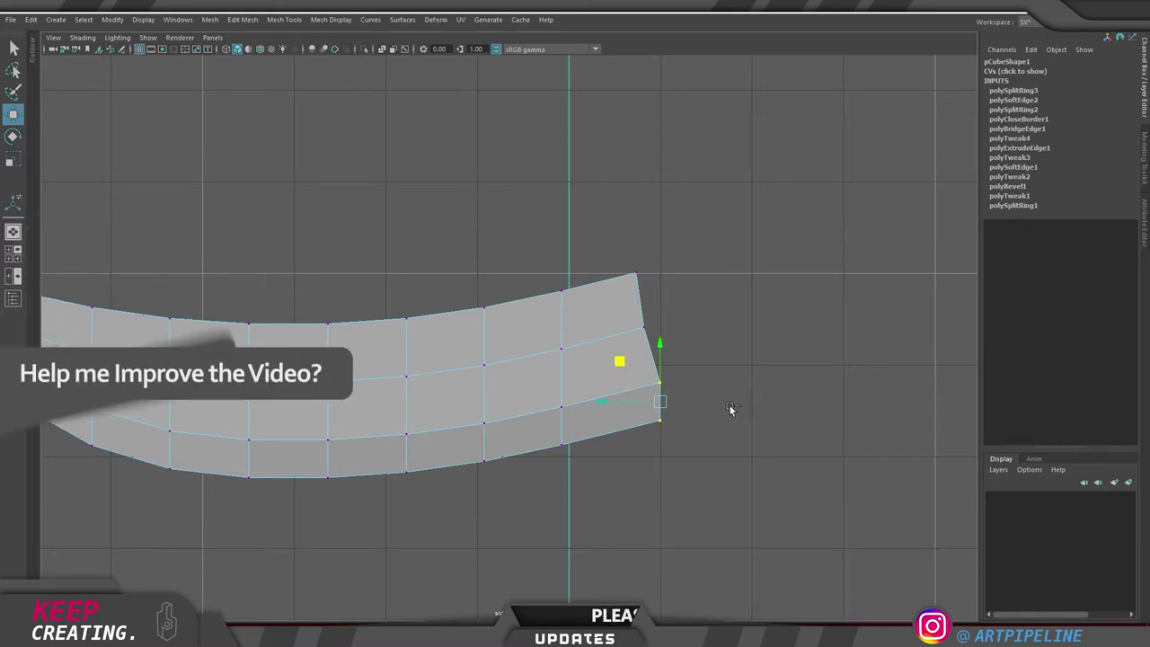
# Move the bottom corner vertices of the blade's wide end farther outward in the side view
pyautogui.moveTo(728, 410); pyautogui.dragTo(636, 440)
pyautogui.moveTo(620, 379); pyautogui.dragTo(622, 381)
pyautogui.moveTo(622, 383); pyautogui.dragTo(637, 378, button='middle')
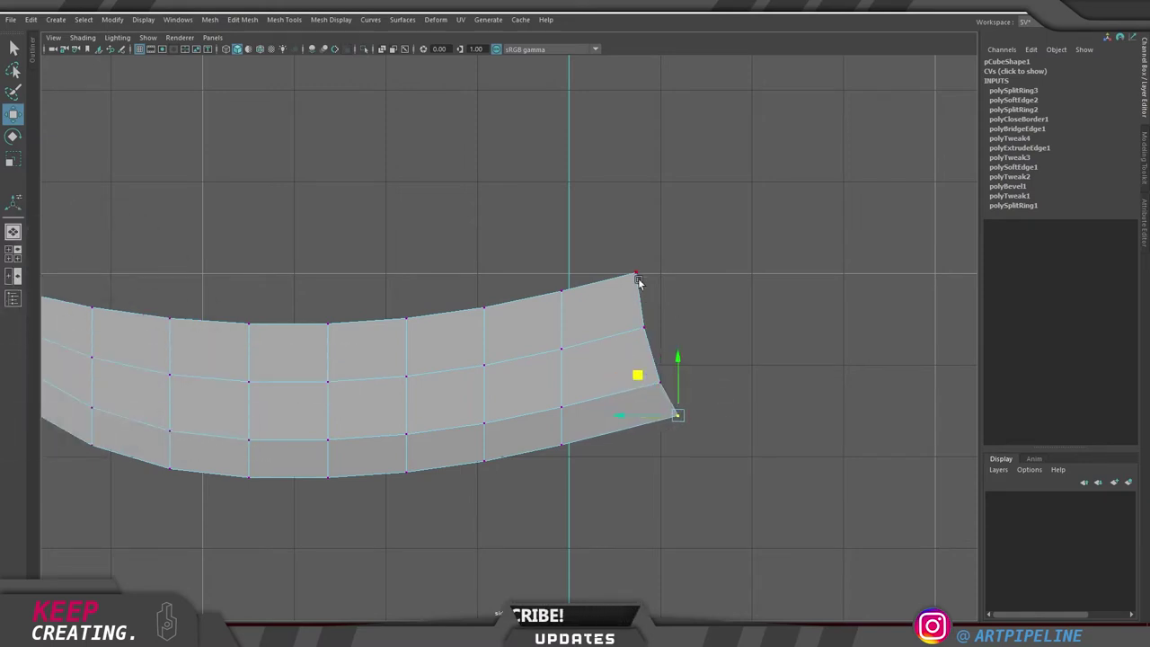
pyautogui.keyDown('alt'); pyautogui.moveTo(576, 417); pyautogui.dragTo(616, 406, button='middle'); pyautogui.keyUp('alt')
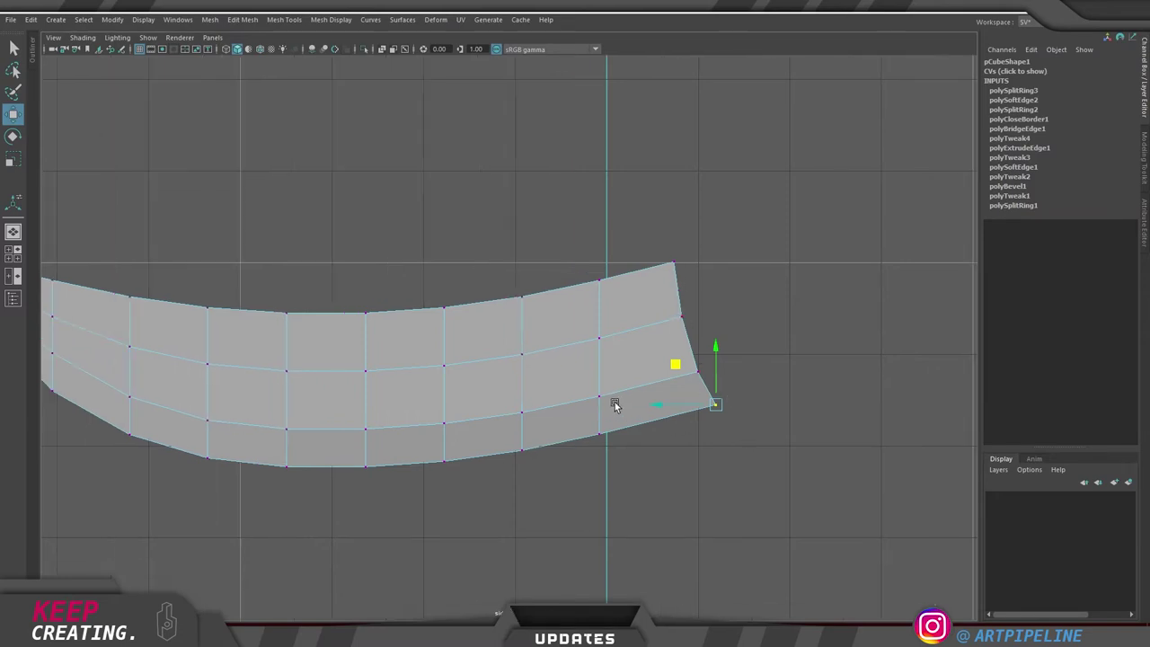
# Apply Edit Edge Flow to the four interior vertical edge loops nearest the blade's wide end
pyautogui.moveTo(612, 261); pyautogui.dragTo(611, 258, button='right')
pyautogui.press('g')
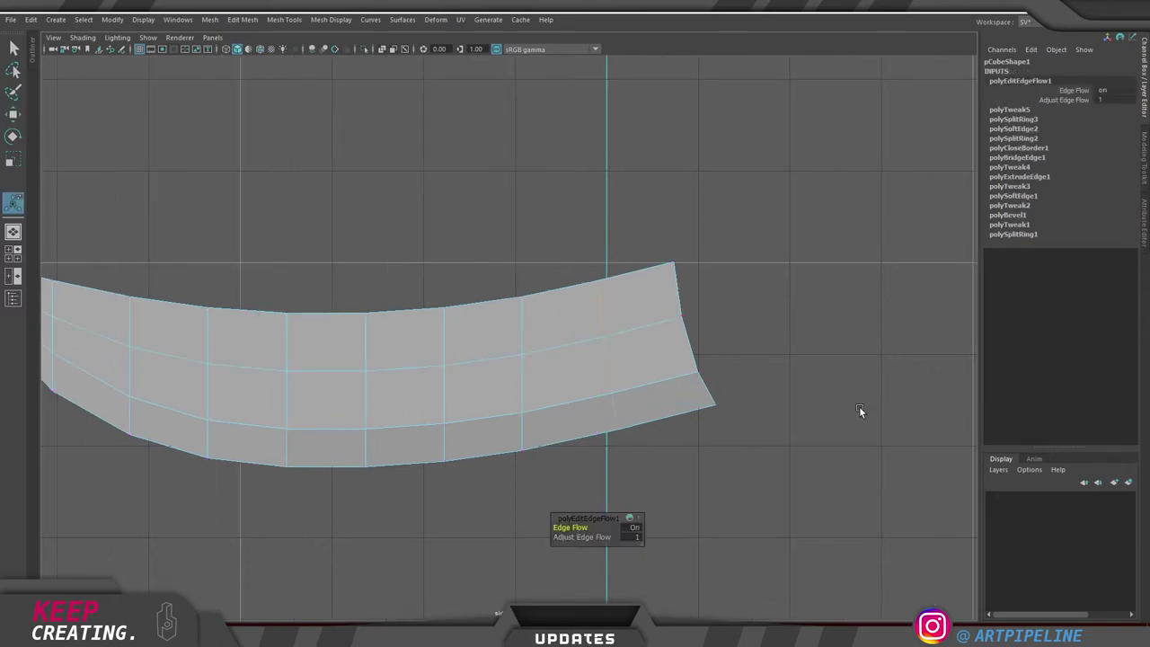
pyautogui.keyDown('alt'); pyautogui.moveTo(599, 372); pyautogui.dragTo(670, 354, button='middle'); pyautogui.keyUp('alt')
pyautogui.doubleClick(600, 369)
pyautogui.press('g')
pyautogui.doubleClick(519, 374)
pyautogui.press('g')
pyautogui.doubleClick(450, 375)
pyautogui.press('g')
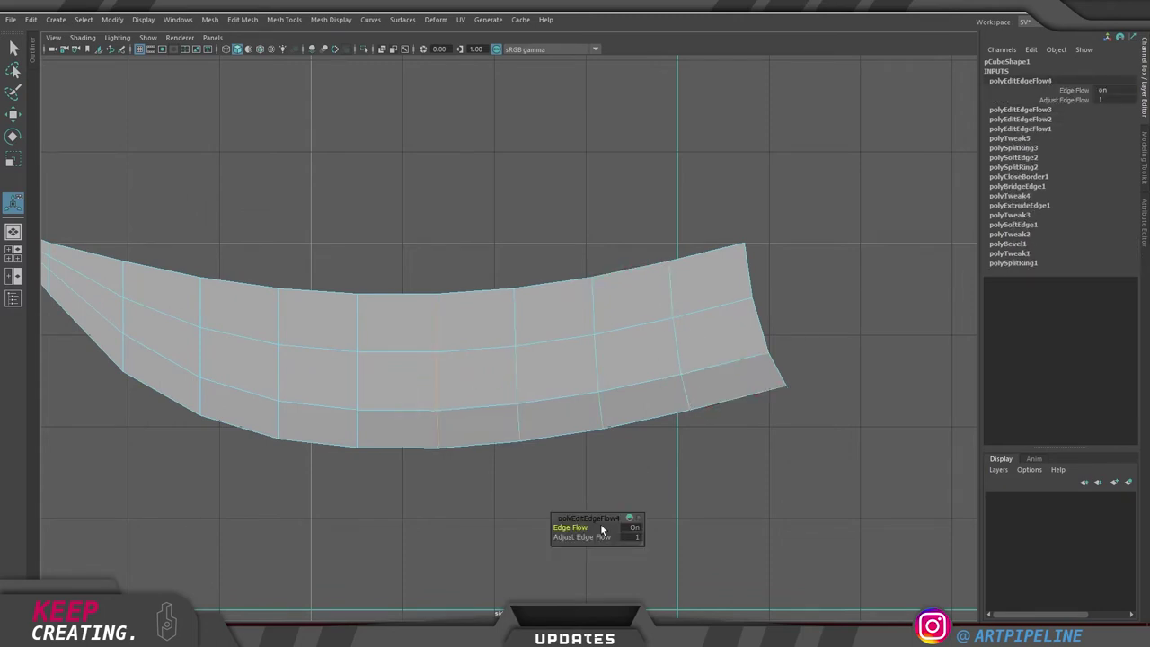
# Return the blade to object mode in the perspective view and delete its construction history
pyautogui.press('q')
pyautogui.moveTo(576, 357); pyautogui.dragTo(816, 158, button='right')
pyautogui.press('space')
pyautogui.press('space')
pyautogui.keyDown('alt'); pyautogui.moveTo(734, 216); pyautogui.dragTo(600, 342); pyautogui.keyUp('alt')
pyautogui.scroll(3, 600, 341)
pyautogui.click(690, 381)
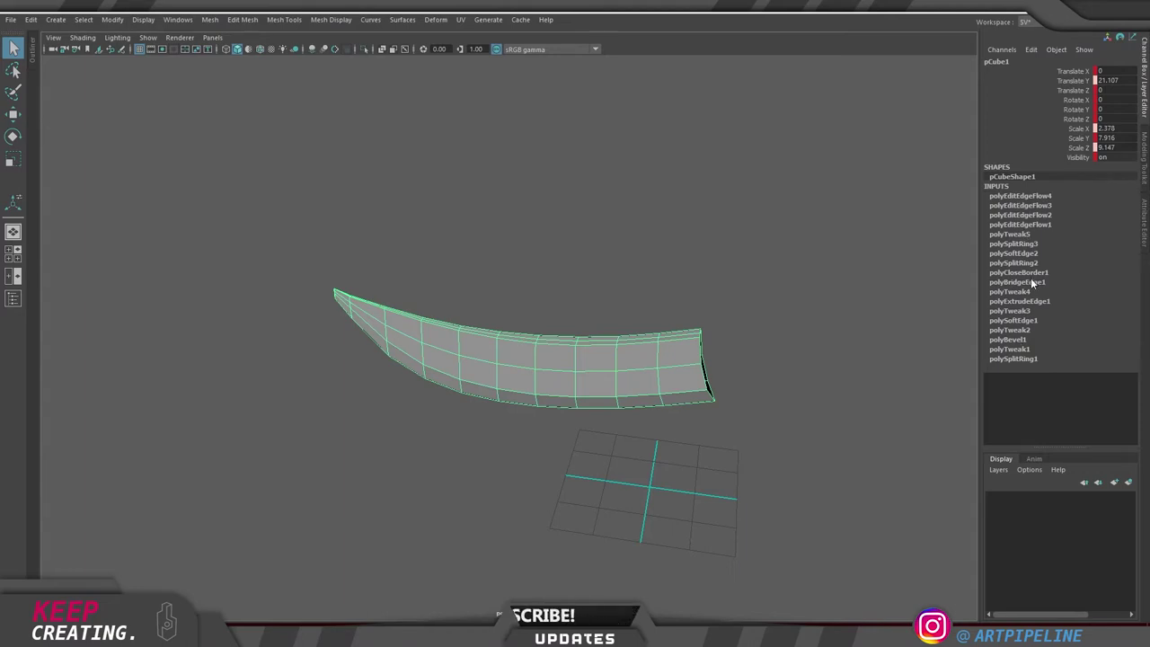
pyautogui.press('w')
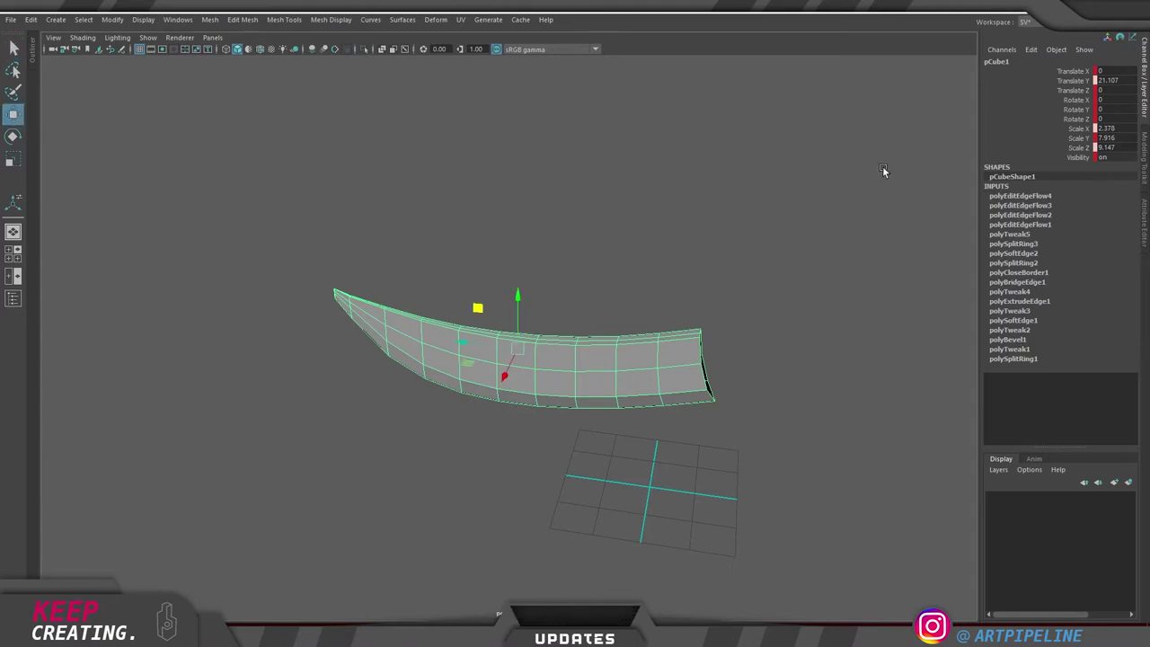
pyautogui.hotkey('alt', 'shift', 'd')
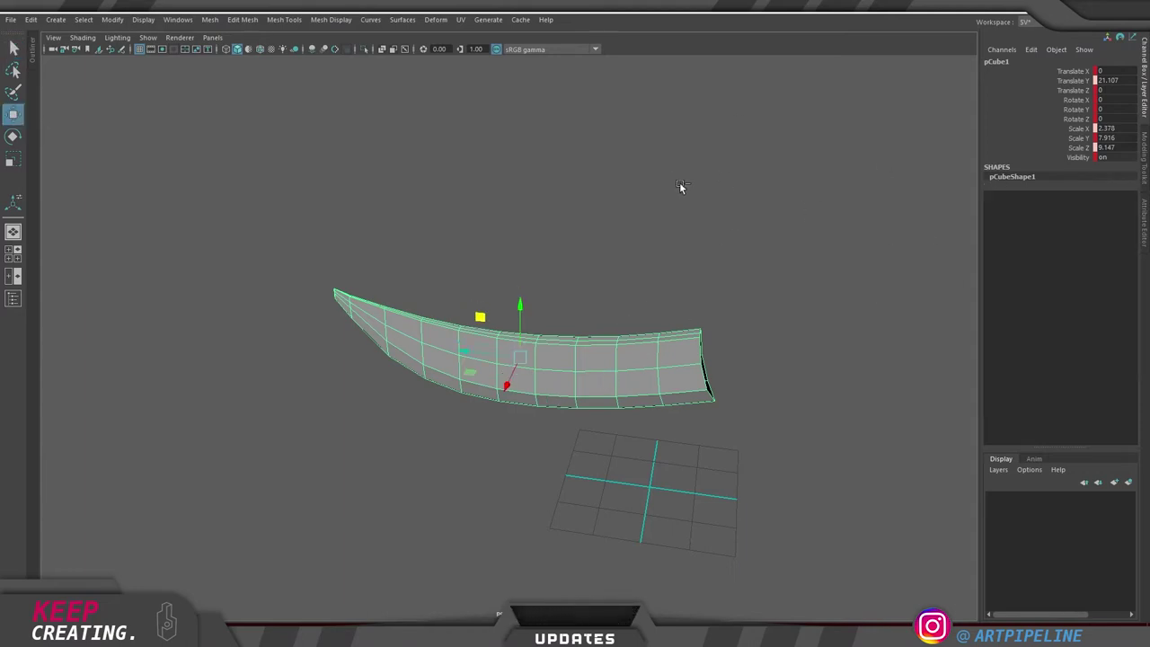
# Preview the reshaped blade with mesh smoothing, inspect its curvature from the side, and restore the unsmoothed display
pyautogui.click(503, 427)
pyautogui.keyDown('alt'); pyautogui.moveTo(476, 356); pyautogui.dragTo(454, 347); pyautogui.keyUp('alt')
pyautogui.click(643, 336)
pyautogui.scroll(3, 605, 372)
pyautogui.moveTo(606, 372)
pyautogui.keyDown('alt'); pyautogui.mouseDown()
pyautogui.moveTo(591, 344)
pyautogui.moveTo(618, 367)
pyautogui.mouseUp(); pyautogui.keyUp('alt')
pyautogui.press('3')
pyautogui.click(645, 245)
pyautogui.moveTo(567, 282)
pyautogui.keyDown('alt'); pyautogui.mouseDown()
pyautogui.moveTo(500, 298)
pyautogui.moveTo(564, 272)
pyautogui.moveTo(576, 295)
pyautogui.mouseUp(); pyautogui.keyUp('alt')
pyautogui.click(599, 333)
pyautogui.press('1')
pyautogui.moveTo(621, 329)
pyautogui.keyDown('alt'); pyautogui.mouseDown()
pyautogui.moveTo(603, 317)
pyautogui.moveTo(613, 318)
pyautogui.mouseUp(); pyautogui.keyUp('alt')
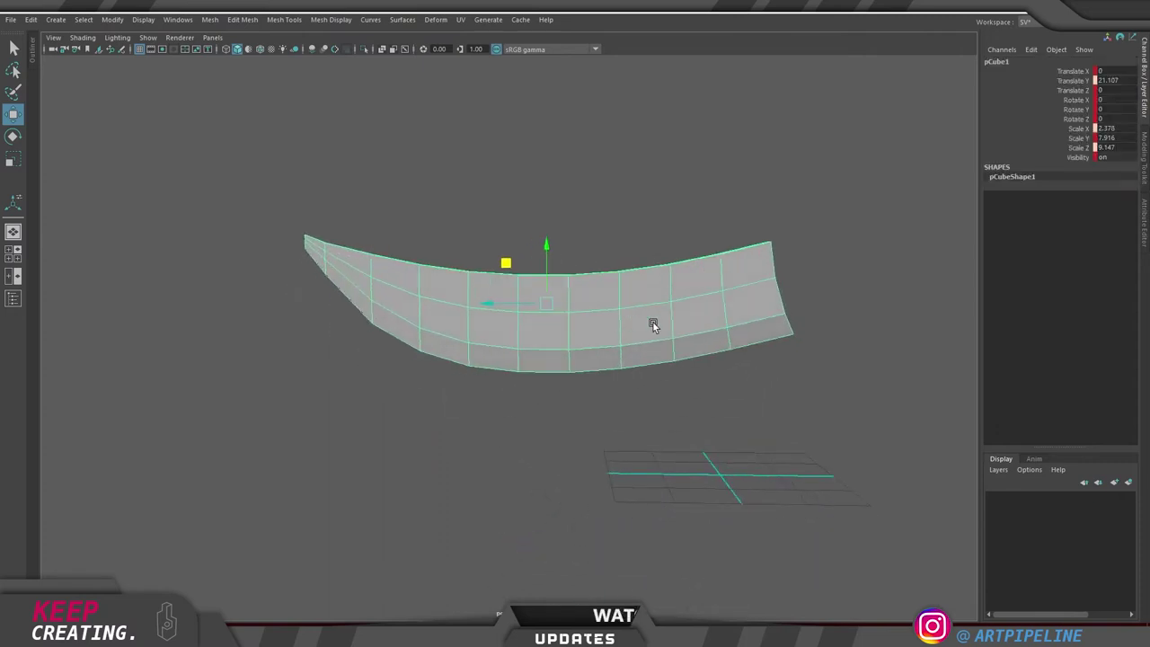
# Adjust the height of the lower-edge vertices near the blade's tip in the side view to refine the bottom curve
pyautogui.press('space')
pyautogui.press('space')
pyautogui.keyDown('alt'); pyautogui.moveTo(503, 398); pyautogui.dragTo(698, 382, button='middle'); pyautogui.keyUp('alt')
pyautogui.moveTo(698, 382); pyautogui.dragTo(505, 379, button='right')
pyautogui.moveTo(306, 353); pyautogui.dragTo(350, 387)
pyautogui.moveTo(329, 295); pyautogui.dragTo(329, 289)
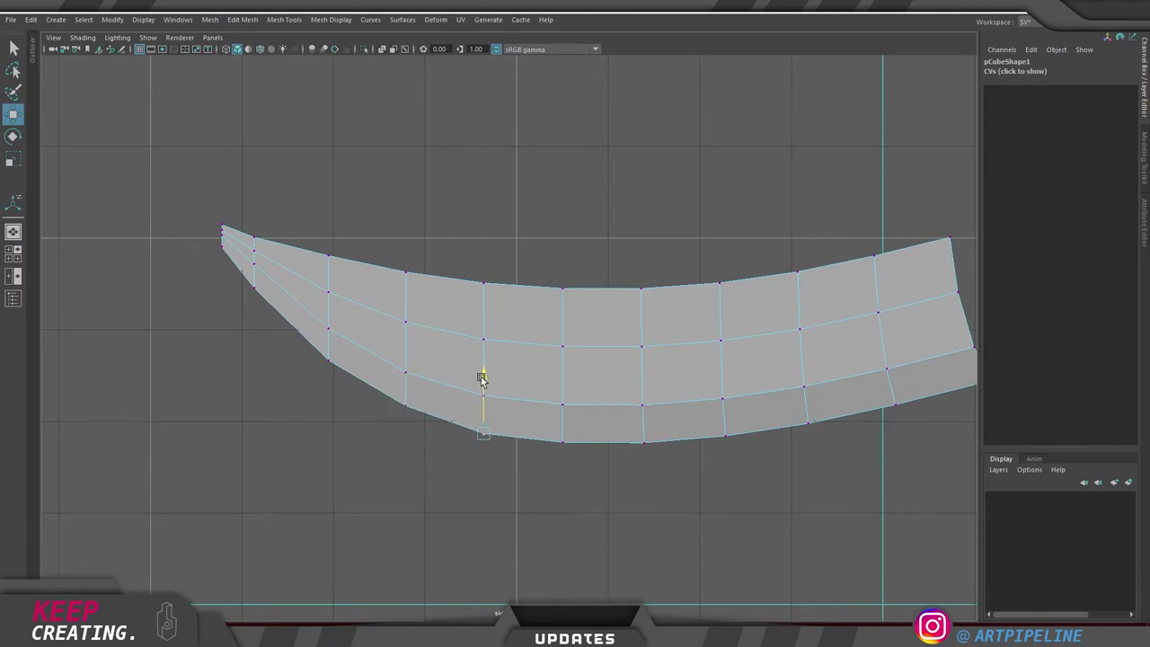
pyautogui.moveTo(551, 397); pyautogui.dragTo(588, 355, button='right')
pyautogui.click(584, 193)
pyautogui.keyDown('alt'); pyautogui.moveTo(664, 345); pyautogui.dragTo(635, 348, button='middle'); pyautogui.keyUp('alt')
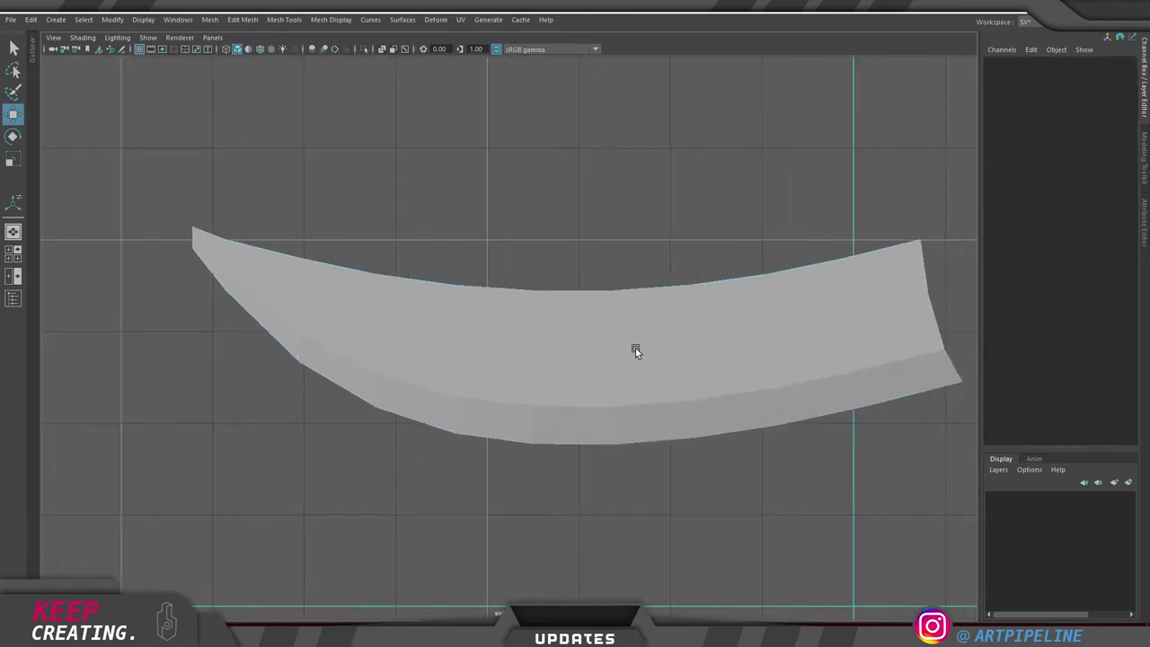
pyautogui.keyDown('alt'); pyautogui.moveTo(635, 347); pyautogui.dragTo(605, 359, button='right'); pyautogui.keyUp('alt')
# Split the lengthwise edge ring behind the tip section and slide the new vertical loop close to the neighbouring loop on its tip side
pyautogui.click(562, 371)
pyautogui.keyDown('alt'); pyautogui.moveTo(552, 375); pyautogui.dragTo(586, 356, button='middle'); pyautogui.keyUp('alt')
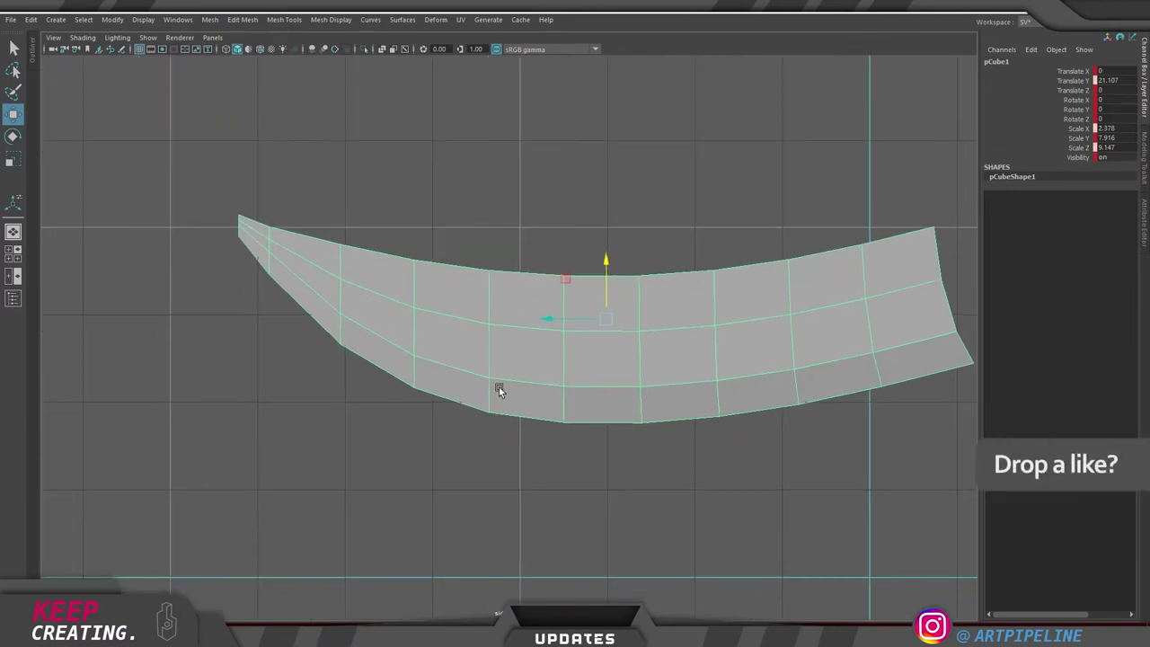
pyautogui.keyDown('alt'); pyautogui.moveTo(483, 378); pyautogui.dragTo(529, 349, button='middle'); pyautogui.keyUp('alt')
pyautogui.keyDown('alt'); pyautogui.moveTo(418, 350); pyautogui.dragTo(680, 342, button='right'); pyautogui.keyUp('alt')
pyautogui.moveTo(558, 366); pyautogui.dragTo(558, 278, button='right')
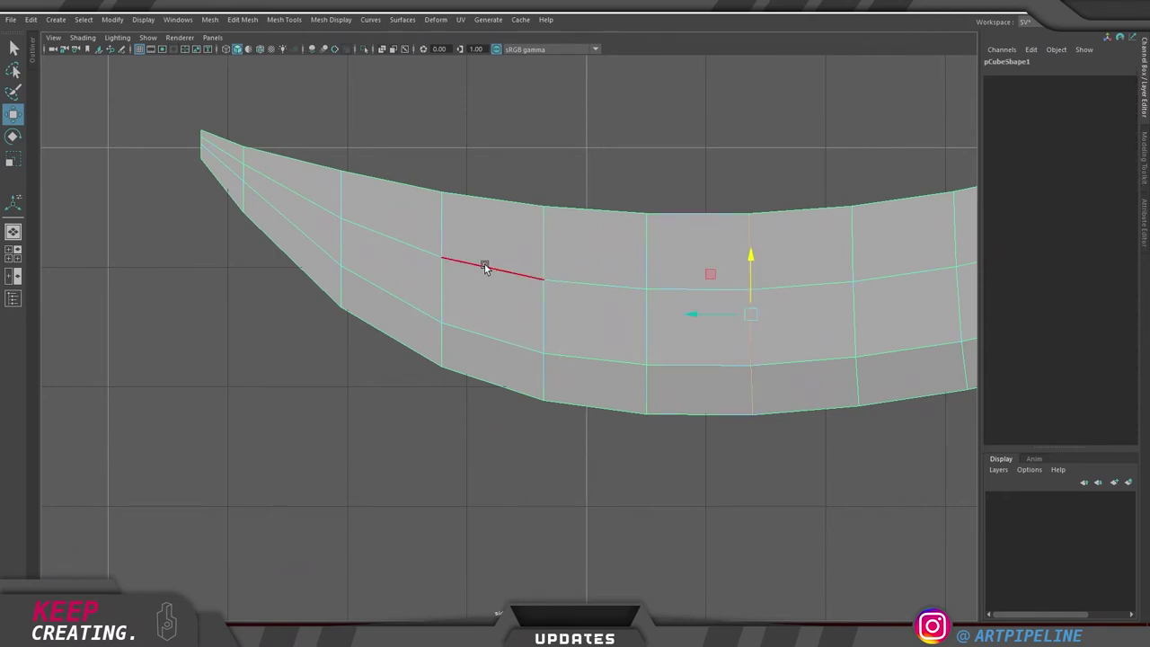
pyautogui.keyDown('ctrl'); pyautogui.moveTo(437, 383); pyautogui.dragTo(442, 380, button='right'); pyautogui.keyUp('ctrl')
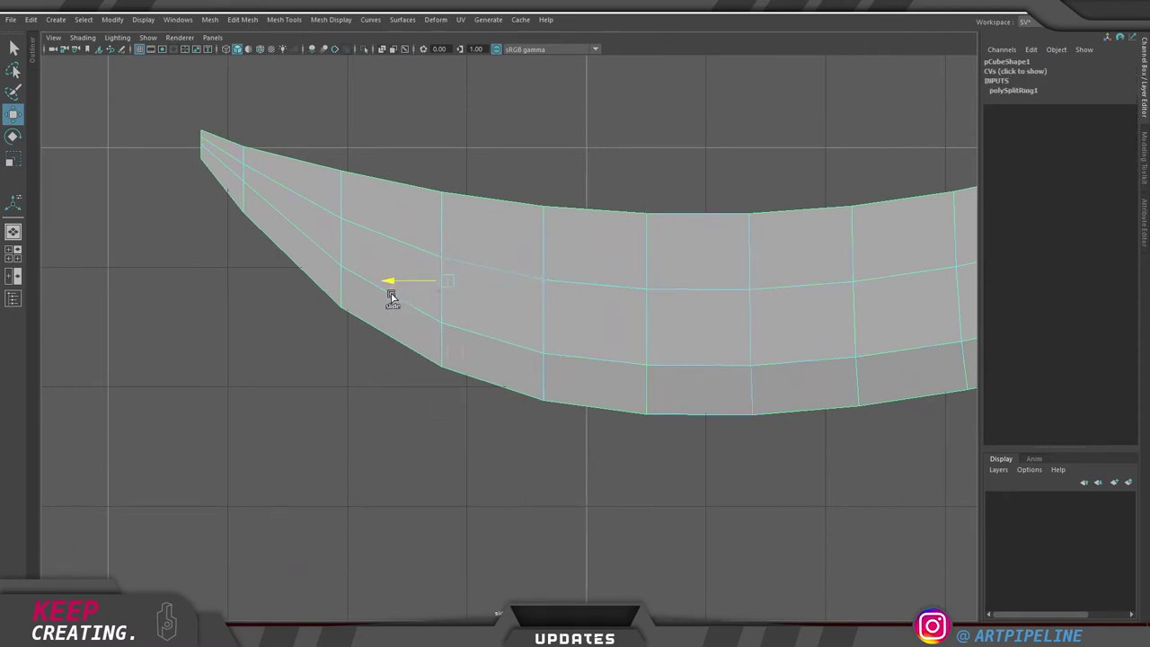
pyautogui.moveTo(472, 399); pyautogui.dragTo(452, 369)
pyautogui.hotkey('ctrl', 'z')
# Slide the new loop's bottom vertices along the lower edge away from the tip, slanting the loop's lowest segment
pyautogui.moveTo(477, 439); pyautogui.dragTo(443, 358)
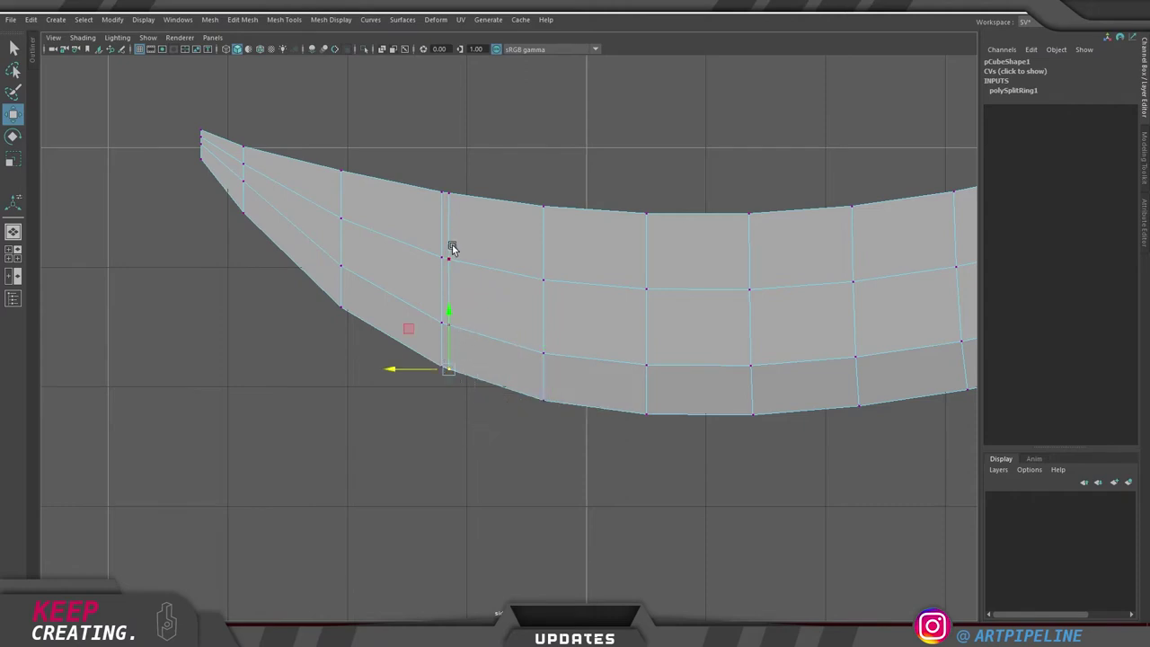
pyautogui.keyDown('ctrl'); pyautogui.keyDown('shift'); pyautogui.moveTo(386, 376); pyautogui.dragTo(428, 394); pyautogui.keyUp('shift'); pyautogui.keyUp('ctrl')
pyautogui.scroll(1, 539, 184)
pyautogui.keyDown('alt'); pyautogui.moveTo(577, 198); pyautogui.dragTo(593, 258, button='middle'); pyautogui.keyUp('alt')
pyautogui.moveTo(525, 189); pyautogui.dragTo(451, 400)
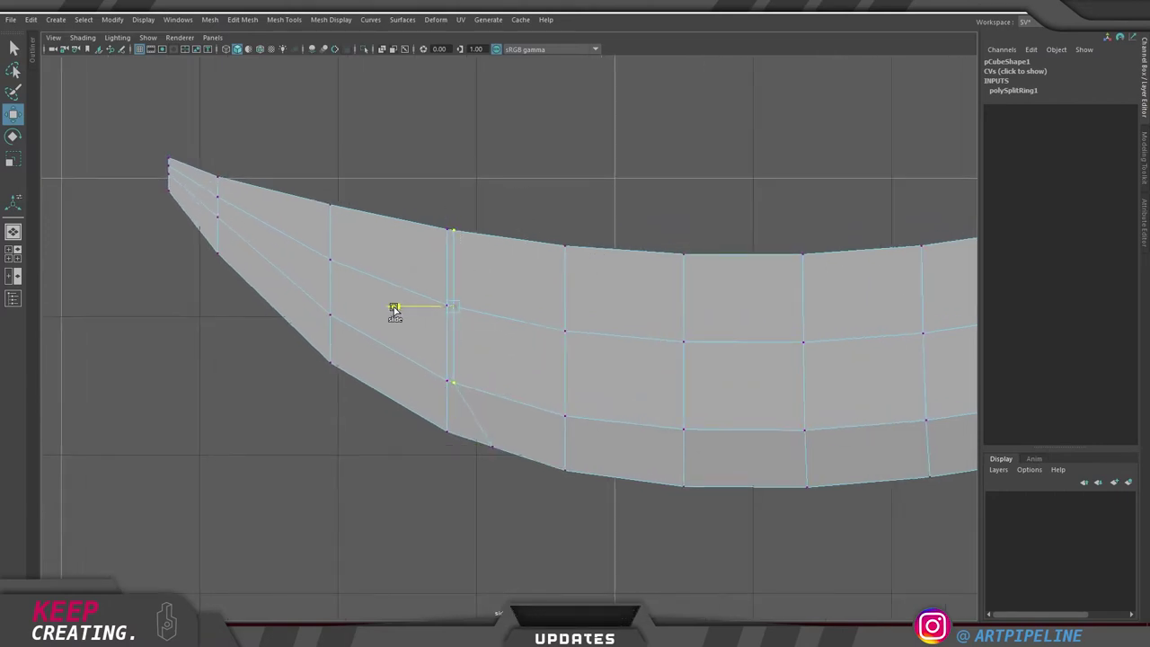
# Delete the bottom faces between the two close vertical loops to cut a notch into the cutting edge
pyautogui.moveTo(539, 367); pyautogui.dragTo(537, 404, button='right')
pyautogui.moveTo(464, 491); pyautogui.dragTo(452, 428)
pyautogui.press('Delete')
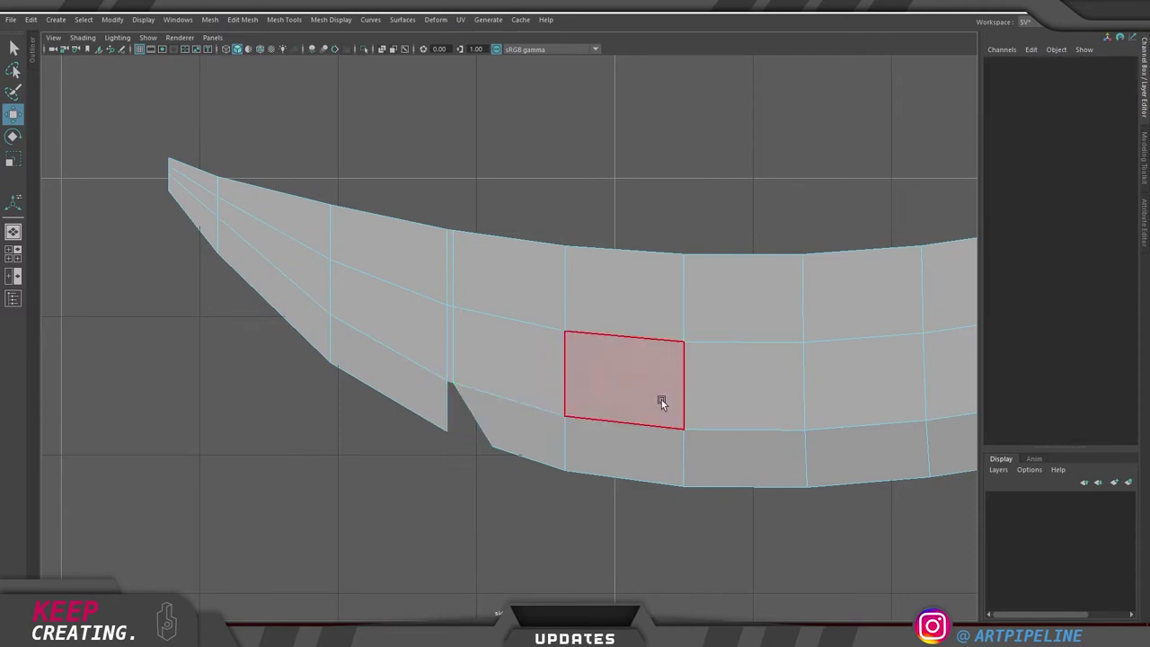
# Bridge the opposite edges at the top of the notch and fill the open holes on both of its sides
pyautogui.moveTo(592, 445); pyautogui.dragTo(606, 421, button='right')
pyautogui.press('space')
pyautogui.press('space')
pyautogui.keyDown('alt'); pyautogui.moveTo(651, 306); pyautogui.dragTo(528, 316); pyautogui.keyUp('alt')
pyautogui.moveTo(527, 315); pyautogui.dragTo(511, 271, button='right')
pyautogui.click(474, 307)
pyautogui.press('f')
pyautogui.keyDown('alt'); pyautogui.moveTo(623, 449); pyautogui.dragTo(489, 380, button='right'); pyautogui.keyUp('alt')
pyautogui.keyDown('alt'); pyautogui.moveTo(489, 381); pyautogui.dragTo(446, 337); pyautogui.keyUp('alt')
pyautogui.click(416, 321)
pyautogui.keyDown('shift'); pyautogui.click(410, 239); pyautogui.keyUp('shift')
pyautogui.keyDown('shift'); pyautogui.moveTo(663, 335); pyautogui.dragTo(664, 483, button='right'); pyautogui.keyUp('shift')
pyautogui.click(510, 309)
pyautogui.keyDown('shift'); pyautogui.moveTo(640, 301); pyautogui.dragTo(620, 457, button='right'); pyautogui.keyUp('shift')
# Split the edge ring across the blade's thickness inside the notch, adding an edge along its middle
pyautogui.moveTo(358, 348); pyautogui.dragTo(772, 82, button='right')
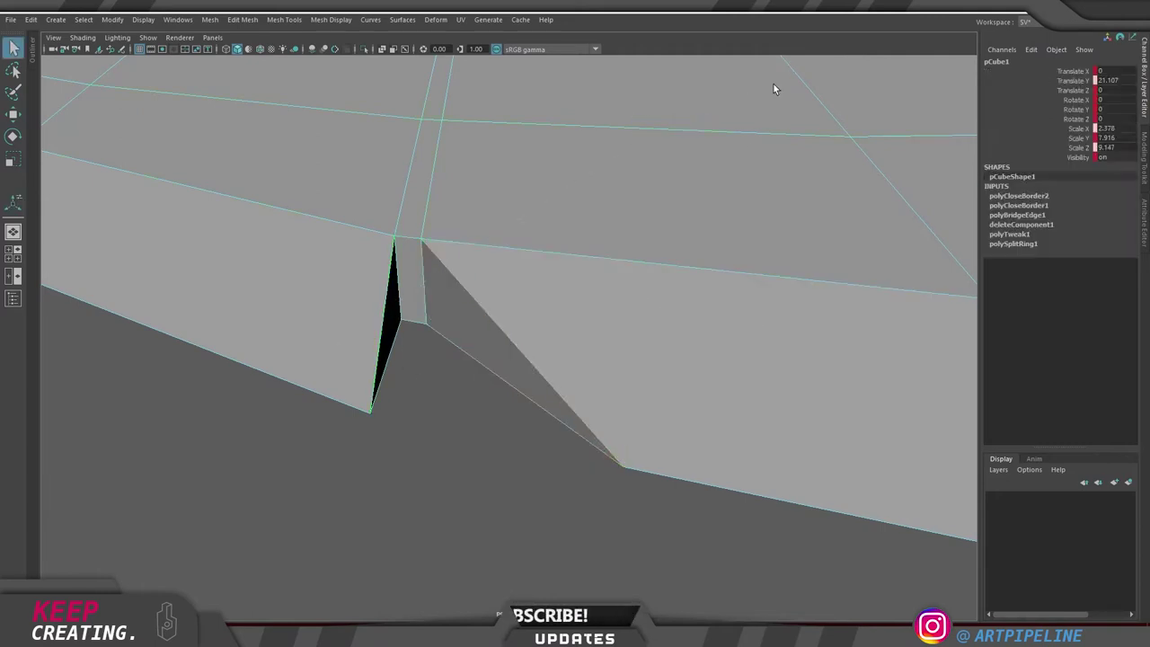
pyautogui.keyDown('alt'); pyautogui.moveTo(575, 261); pyautogui.dragTo(530, 280); pyautogui.keyUp('alt')
pyautogui.moveTo(449, 314); pyautogui.dragTo(438, 259, button='right')
pyautogui.click(426, 298)
pyautogui.keyDown('ctrl'); pyautogui.moveTo(605, 194); pyautogui.dragTo(731, 317, button='right'); pyautogui.keyUp('ctrl')
# Preview the notched blade with mesh smoothing, inspect the notch from several angles, and restore the unsmoothed display
pyautogui.keyDown('alt'); pyautogui.moveTo(731, 316); pyautogui.dragTo(588, 304); pyautogui.keyUp('alt')
pyautogui.press('3')
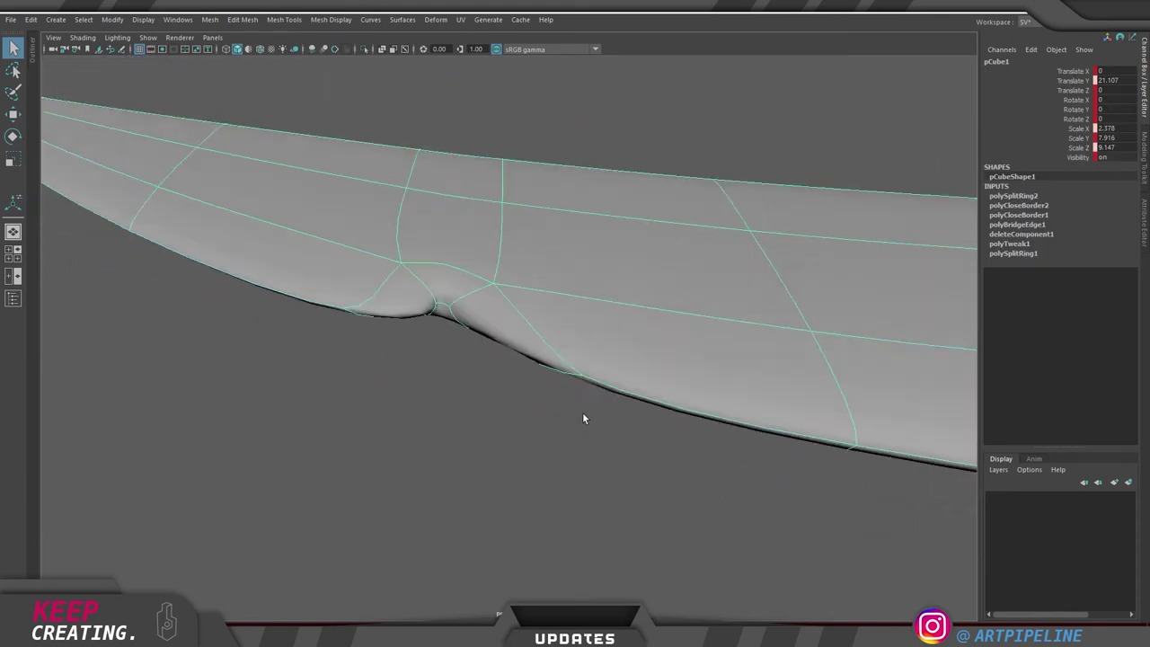
pyautogui.click(582, 413)
pyautogui.scroll(-5, 504, 322)
pyautogui.scroll(5, 504, 322)
pyautogui.keyDown('alt'); pyautogui.moveTo(504, 323); pyautogui.dragTo(539, 380); pyautogui.keyUp('alt')
pyautogui.scroll(-5, 370, 313)
pyautogui.moveTo(625, 302)
pyautogui.keyDown('alt'); pyautogui.mouseDown()
pyautogui.moveTo(488, 297)
pyautogui.moveTo(633, 300)
pyautogui.mouseUp(); pyautogui.keyUp('alt')
pyautogui.click(631, 302)
pyautogui.press('1')
# Examine the blade's whole outline and the two close vertical edge loops above the notch
pyautogui.keyDown('alt'); pyautogui.moveTo(561, 371); pyautogui.dragTo(531, 327); pyautogui.keyUp('alt')
pyautogui.scroll(3, 502, 320)
pyautogui.scroll(-6, 792, 283)
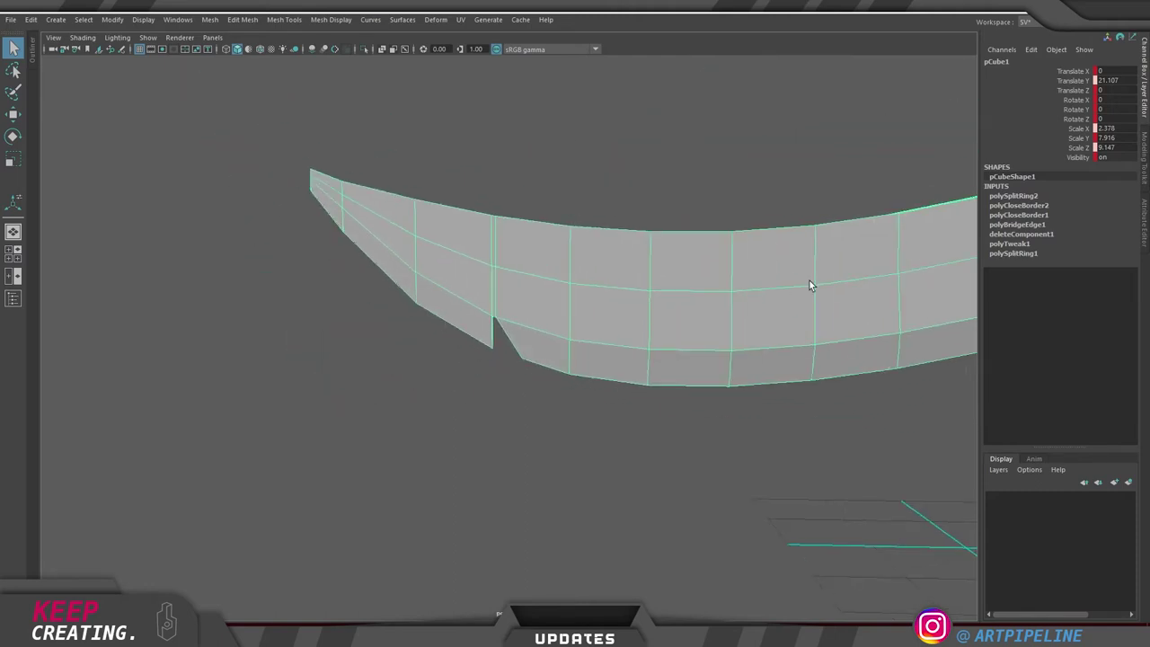
pyautogui.keyDown('alt'); pyautogui.moveTo(747, 275); pyautogui.dragTo(683, 292, button='middle'); pyautogui.keyUp('alt')
pyautogui.moveTo(571, 316)
pyautogui.keyDown('alt'); pyautogui.mouseDown()
pyautogui.moveTo(509, 350)
pyautogui.moveTo(560, 308)
pyautogui.moveTo(584, 309)
pyautogui.mouseUp(); pyautogui.keyUp('alt')
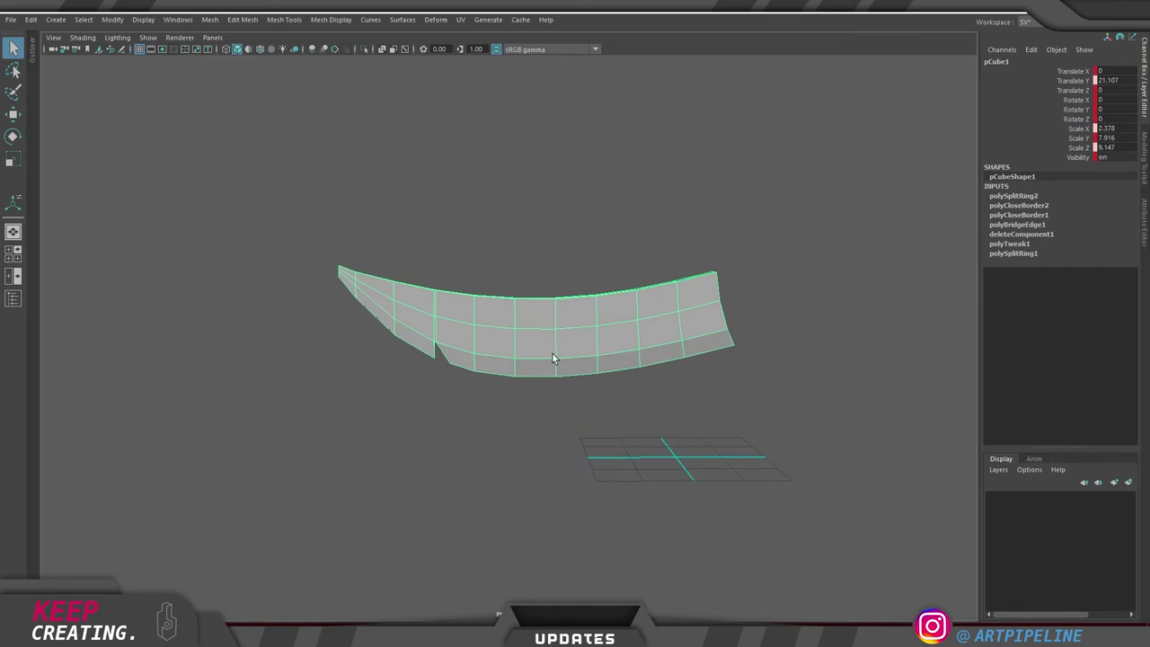
pyautogui.keyDown('alt'); pyautogui.moveTo(467, 314); pyautogui.dragTo(561, 319, button='middle'); pyautogui.keyUp('alt')
pyautogui.keyDown('alt'); pyautogui.moveTo(561, 319); pyautogui.dragTo(735, 337, button='right'); pyautogui.keyUp('alt')
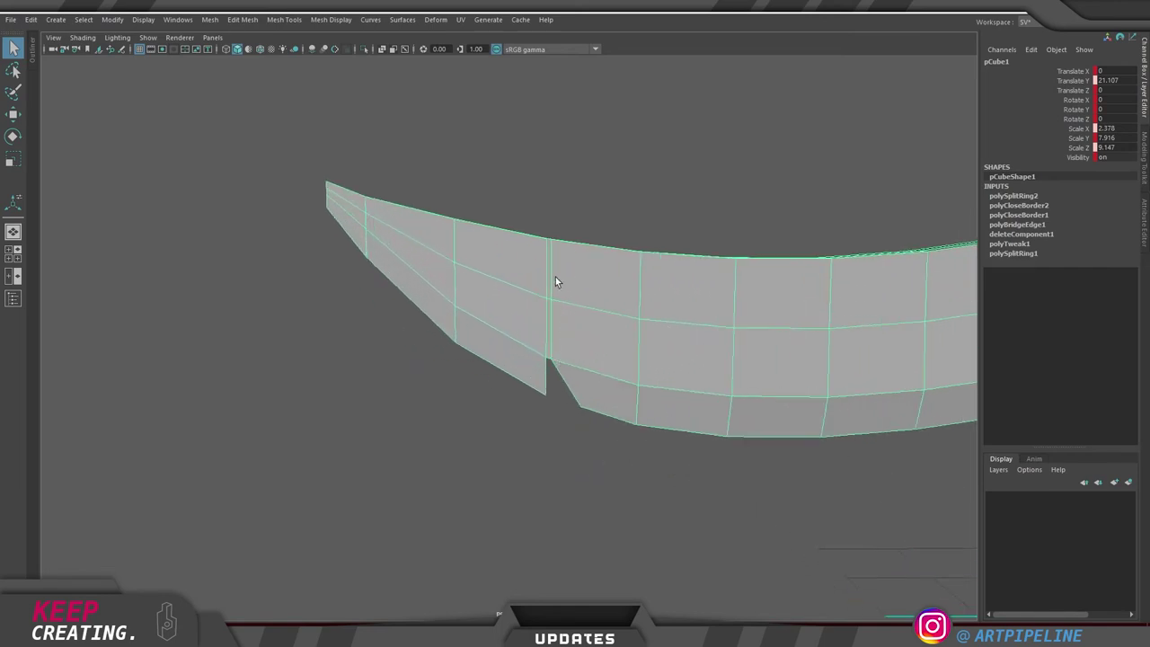
pyautogui.keyDown('alt'); pyautogui.moveTo(551, 248); pyautogui.dragTo(553, 295); pyautogui.keyUp('alt')
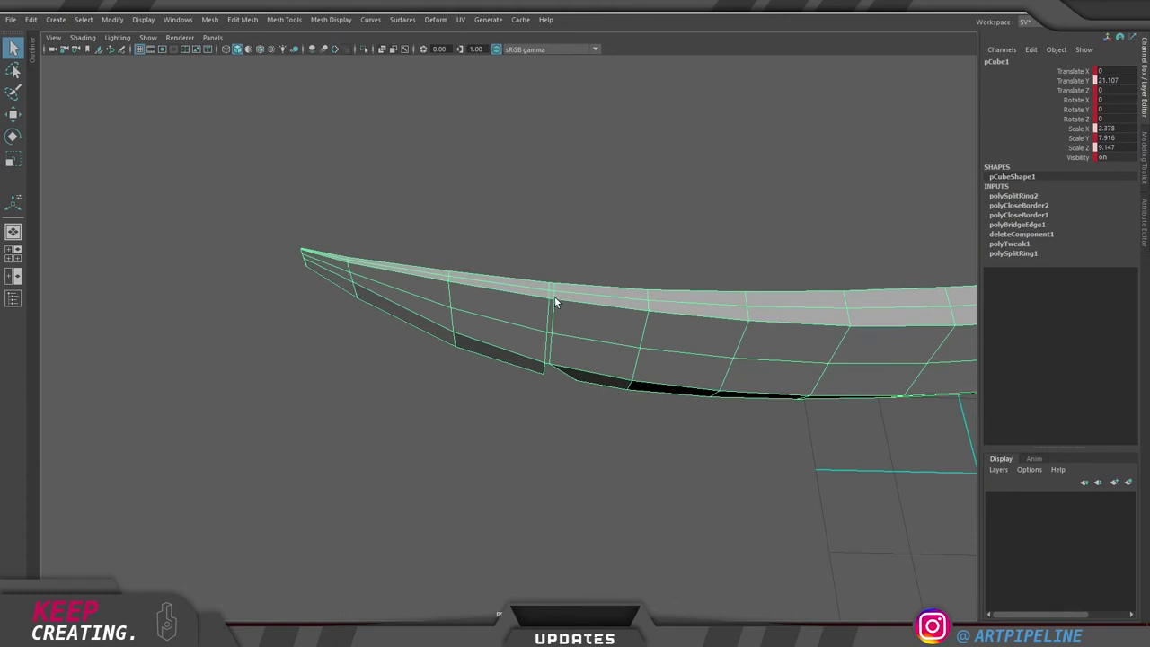
pyautogui.keyDown('alt'); pyautogui.moveTo(581, 314); pyautogui.dragTo(624, 313); pyautogui.keyUp('alt')
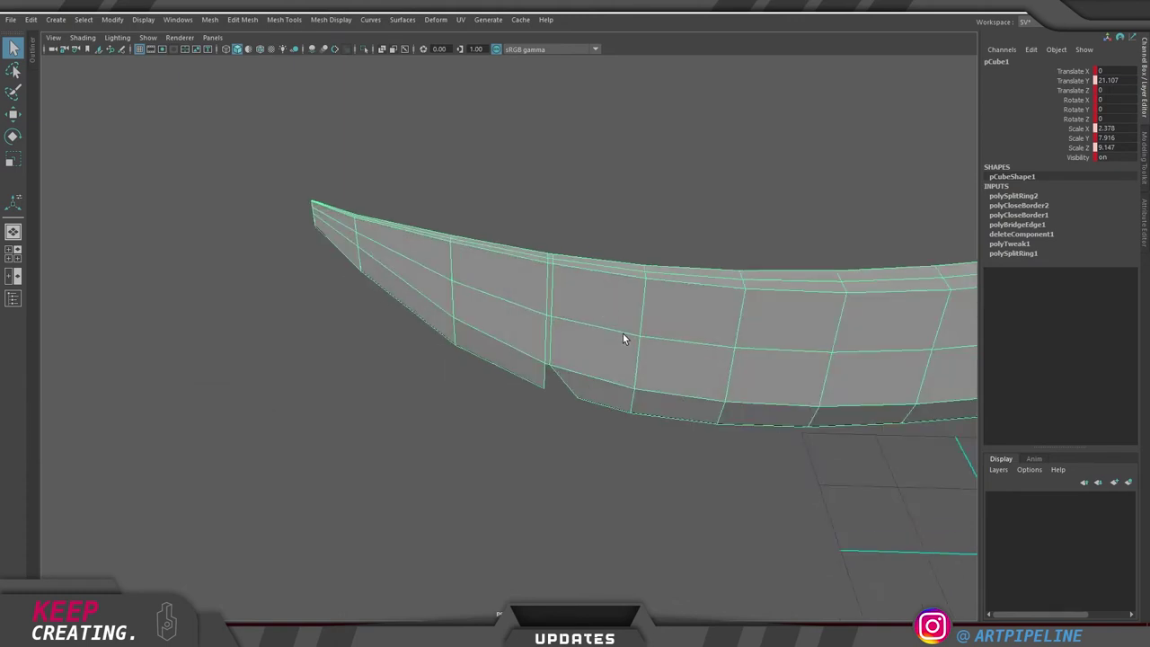
# Slide the top and middle vertices of the loop above the notch away from the tip in the side view, widening the loop spacing
pyautogui.moveTo(604, 318); pyautogui.dragTo(555, 317, button='right')
pyautogui.press('space')
pyautogui.press('space')
pyautogui.press('space')
pyautogui.press('space')
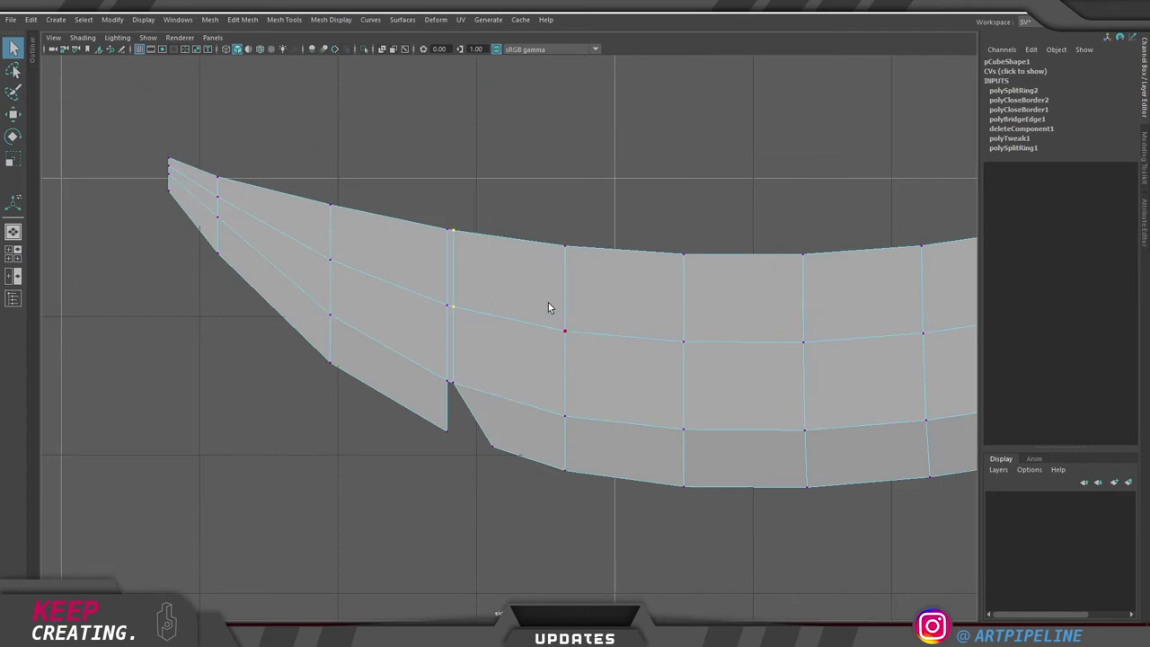
pyautogui.scroll(1, 548, 302)
pyautogui.press('w')
pyautogui.moveTo(392, 258); pyautogui.dragTo(399, 259)
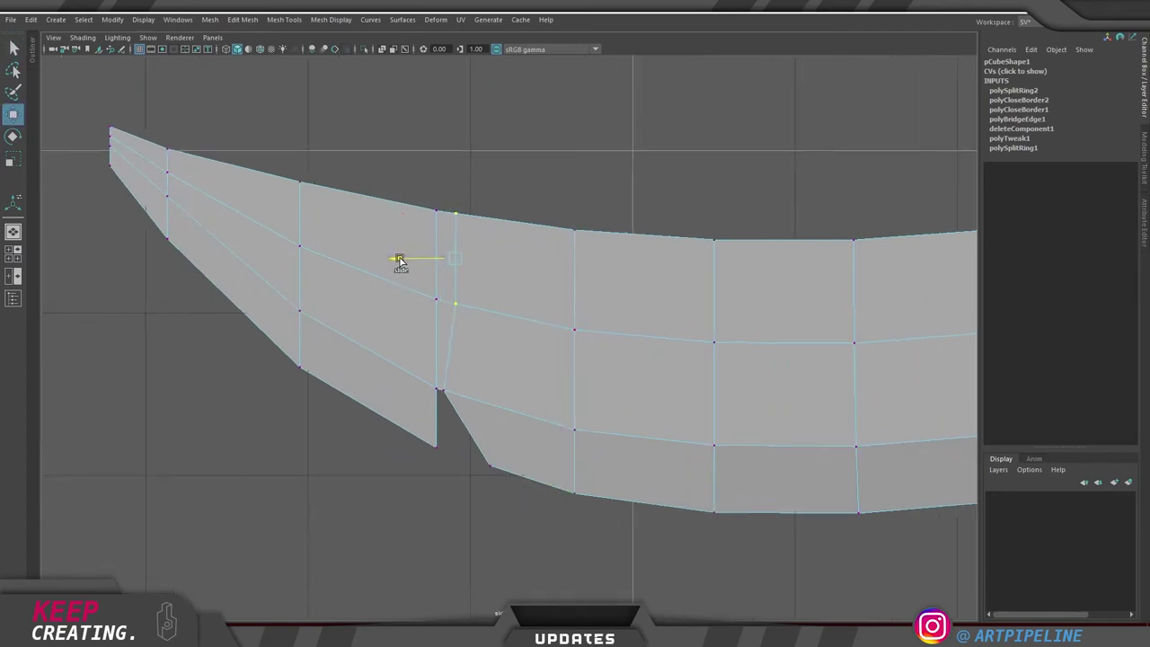
pyautogui.keyDown('ctrl'); pyautogui.moveTo(440, 217); pyautogui.dragTo(441, 216); pyautogui.keyUp('ctrl')
pyautogui.keyDown('ctrl'); pyautogui.moveTo(340, 272); pyautogui.dragTo(339, 272); pyautogui.keyUp('ctrl')
pyautogui.moveTo(401, 217)
pyautogui.mouseDown()
pyautogui.moveTo(440, 221)
pyautogui.moveTo(414, 223)
pyautogui.mouseUp()
pyautogui.moveTo(486, 336); pyautogui.dragTo(416, 306)
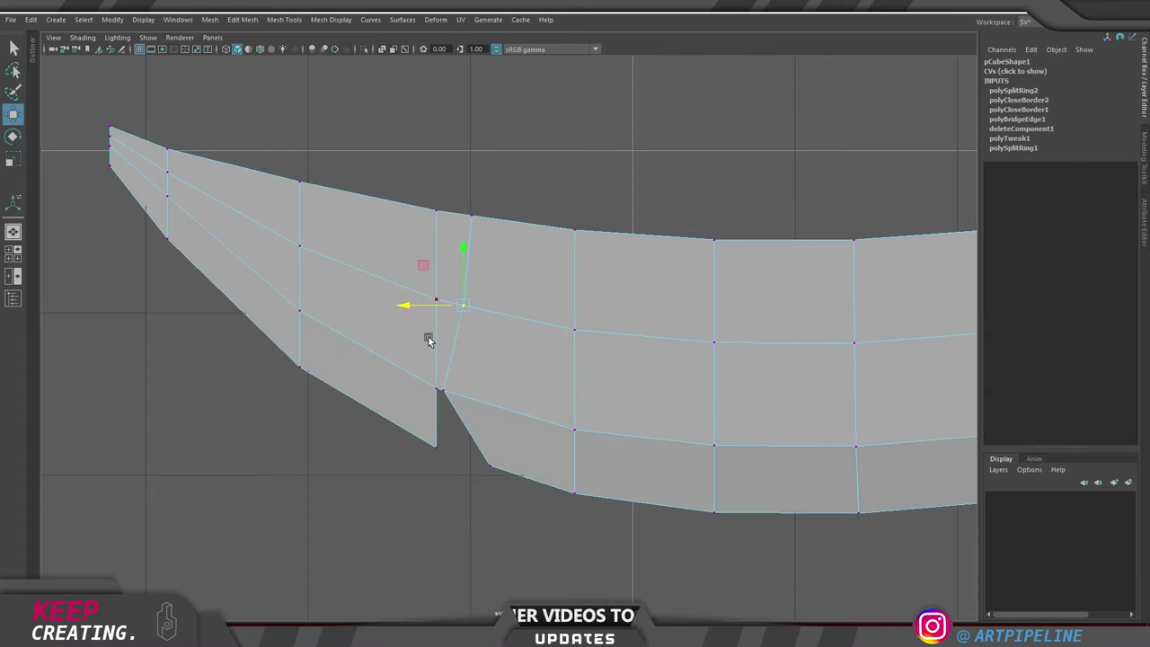
# Check the widened loop spacing around the notch with mesh smoothing, and restore the unsmoothed display
pyautogui.moveTo(433, 336); pyautogui.dragTo(650, 135, button='right')
pyautogui.press('space')
pyautogui.press('space')
pyautogui.press('3')
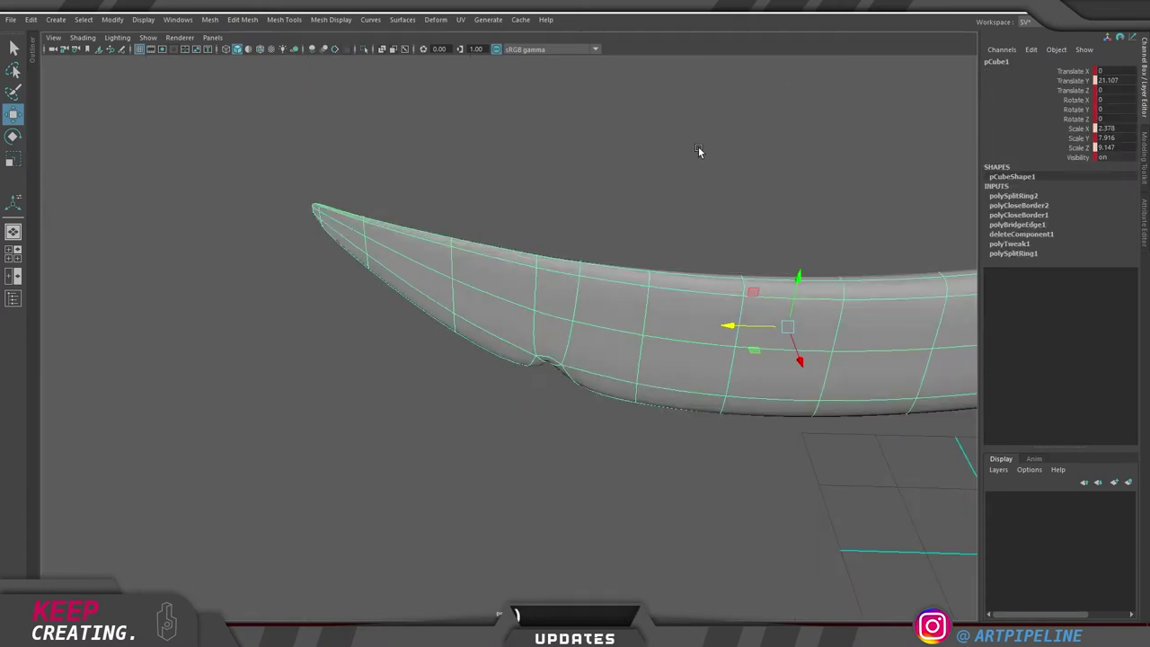
pyautogui.click(685, 187)
pyautogui.scroll(-2, 612, 254)
pyautogui.keyDown('alt'); pyautogui.moveTo(611, 254); pyautogui.dragTo(546, 310); pyautogui.keyUp('alt')
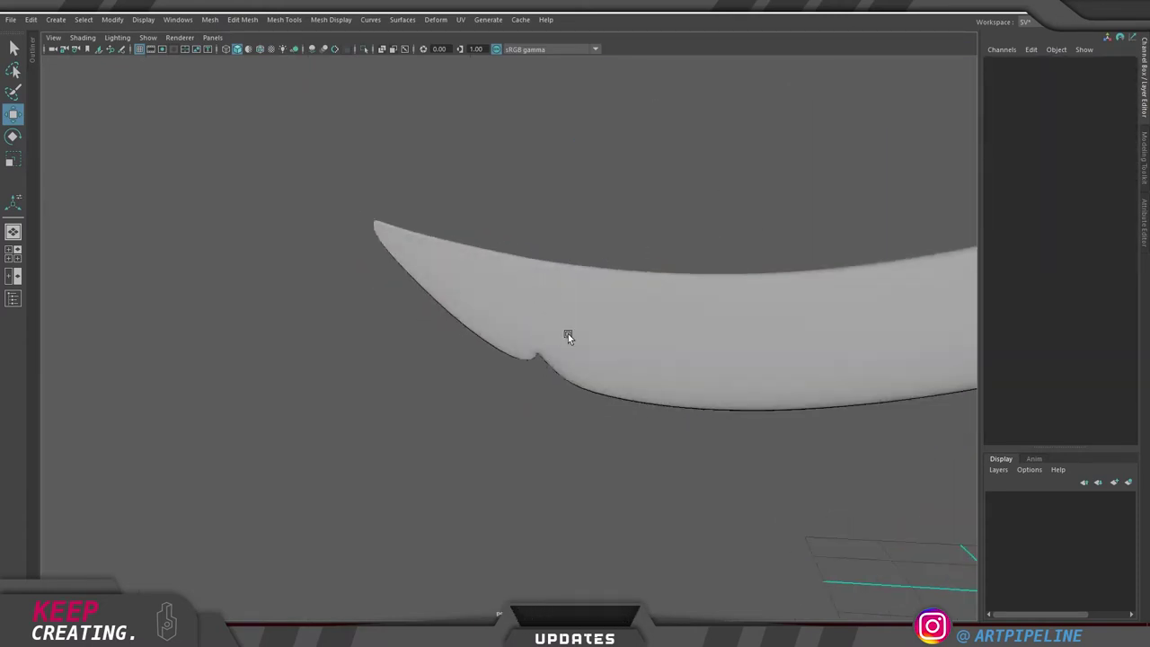
pyautogui.click(617, 327)
pyautogui.press('1')
pyautogui.click(681, 234)
pyautogui.scroll(-3, 681, 234)
pyautogui.click(586, 331)
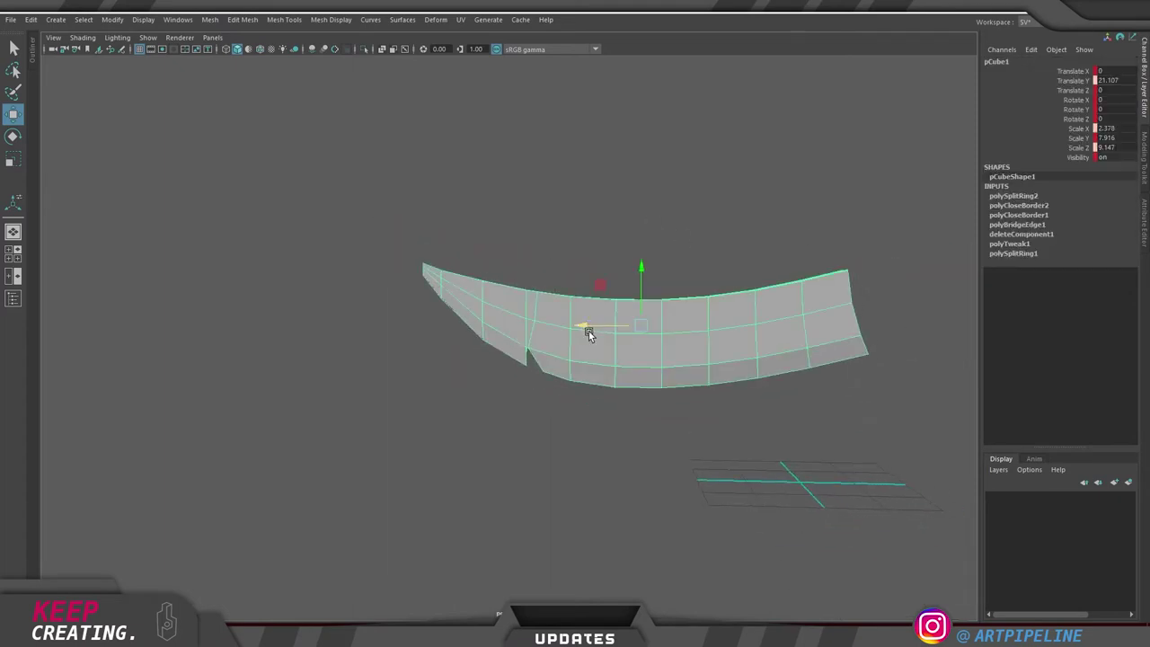
# Move the upper vertices of the blade's tip outward in the side view so the blunt end becomes slightly rounded
pyautogui.press('space')
pyautogui.press('space')
pyautogui.keyDown('alt'); pyautogui.moveTo(396, 325); pyautogui.dragTo(717, 378, button='middle'); pyautogui.keyUp('alt')
pyautogui.scroll(1, 718, 377)
pyautogui.scroll(1, 717, 378)
pyautogui.press('F9')
pyautogui.moveTo(403, 139); pyautogui.dragTo(456, 186)
pyautogui.moveTo(378, 171); pyautogui.dragTo(372, 170)
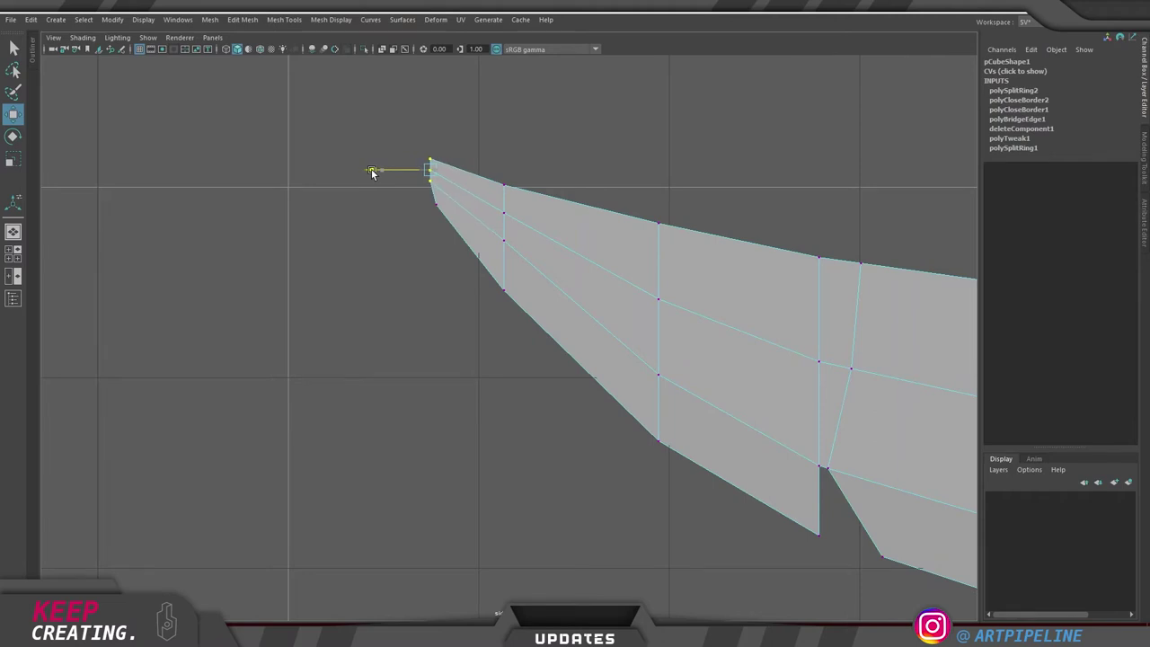
pyautogui.moveTo(388, 168); pyautogui.dragTo(384, 168)
pyautogui.moveTo(514, 306); pyautogui.dragTo(665, 243, button='right')
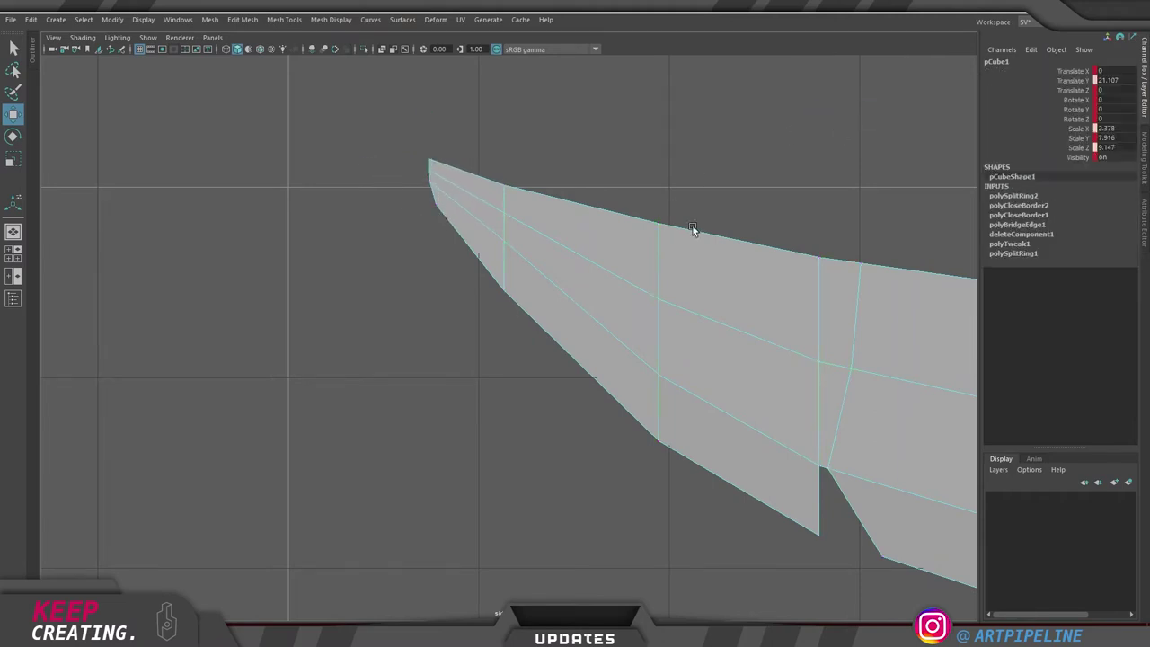
# Examine the finished blade and its open wide end from several angles in the perspective view
pyautogui.click(907, 157)
pyautogui.press('space')
pyautogui.press('space')
pyautogui.scroll(-4, 653, 296)
pyautogui.keyDown('alt'); pyautogui.moveTo(654, 299); pyautogui.dragTo(589, 301, button='middle'); pyautogui.keyUp('alt')
pyautogui.keyDown('alt'); pyautogui.moveTo(584, 387); pyautogui.dragTo(554, 321); pyautogui.keyUp('alt')
pyautogui.scroll(4, 617, 384)
pyautogui.moveTo(505, 252); pyautogui.dragTo(541, 407)
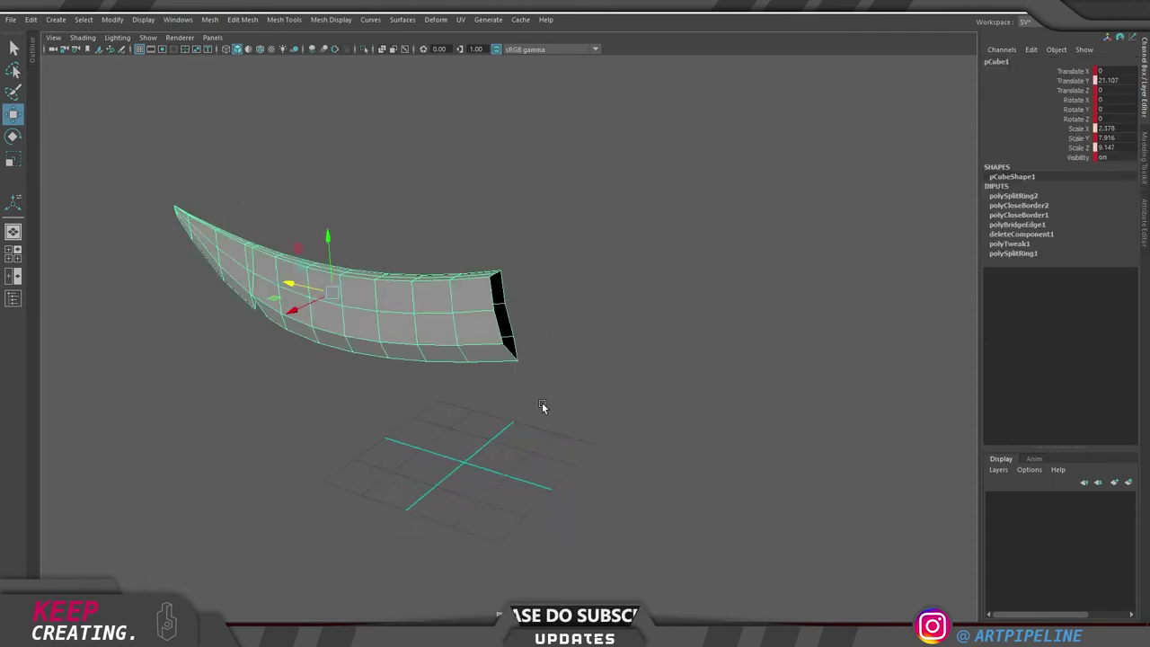
pyautogui.click(548, 273)
pyautogui.keyDown('alt'); pyautogui.moveTo(507, 297); pyautogui.dragTo(564, 347); pyautogui.keyUp('alt')
pyautogui.keyDown('alt'); pyautogui.moveTo(662, 347); pyautogui.dragTo(535, 359); pyautogui.keyUp('alt')
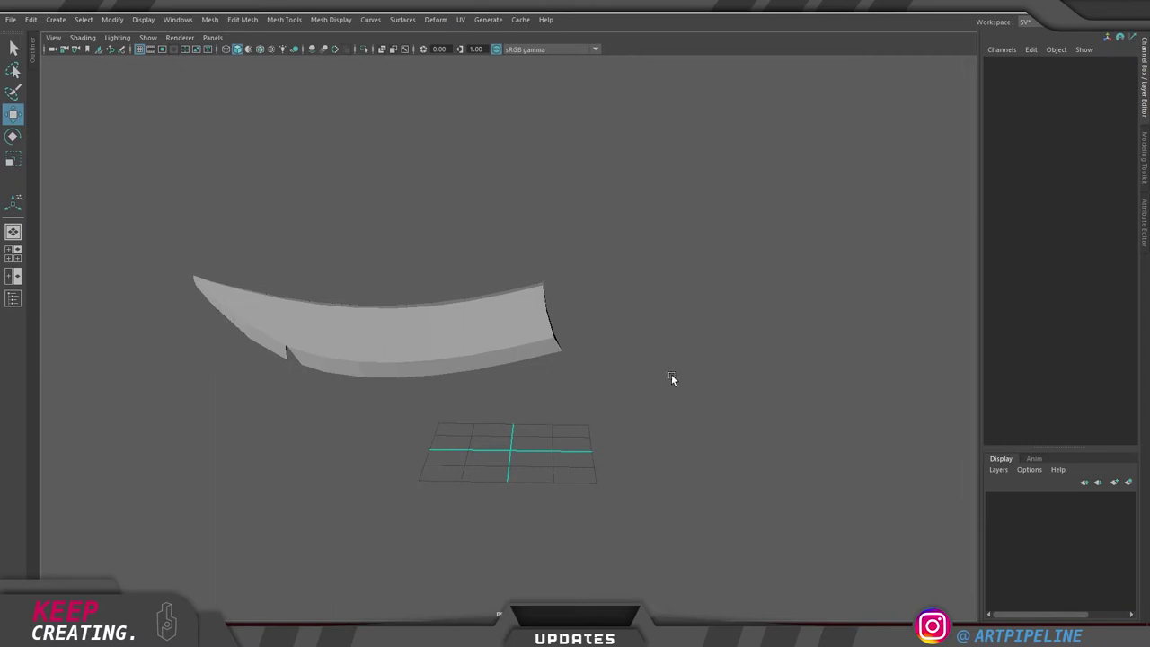
# Create a polygon cube and place it just beyond the blade's wide end, at Translate Y 22.501 and Z -9.479
pyautogui.keyDown('shift'); pyautogui.moveTo(671, 374); pyautogui.dragTo(681, 439, button='right'); pyautogui.keyUp('shift')
pyautogui.moveTo(451, 303); pyautogui.dragTo(516, 306)
pyautogui.press('space')
pyautogui.press('space')
pyautogui.press('space')
pyautogui.press('space')
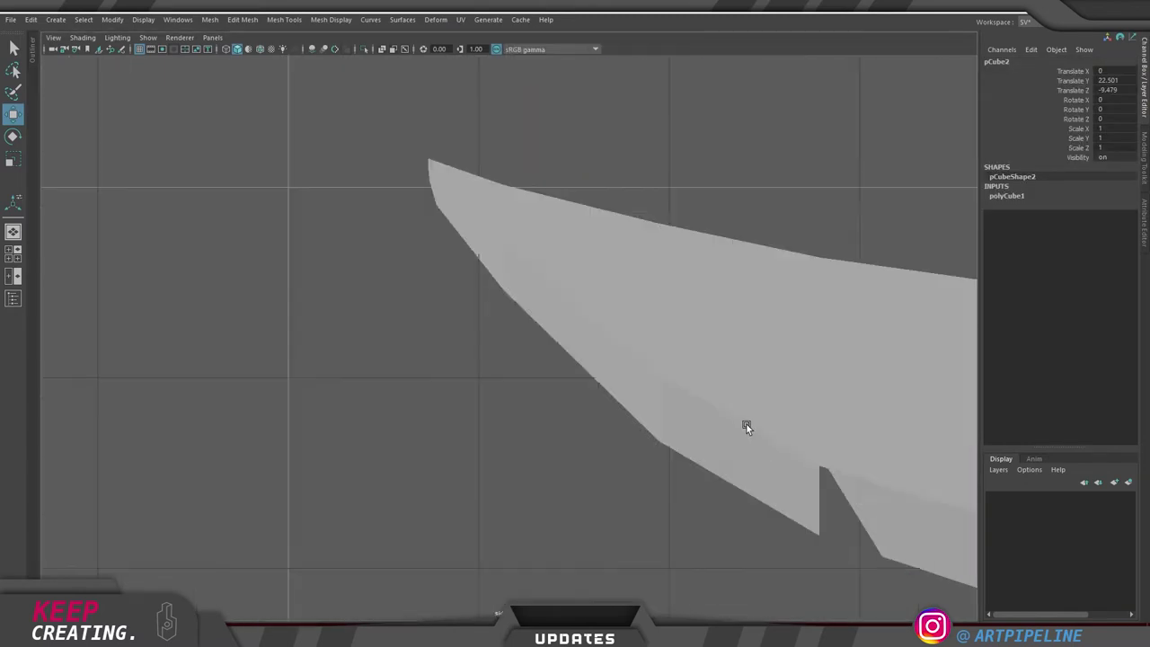
pyautogui.scroll(-5, 746, 424)
pyautogui.keyDown('alt'); pyautogui.moveTo(802, 396); pyautogui.dragTo(473, 397, button='middle'); pyautogui.keyUp('alt')
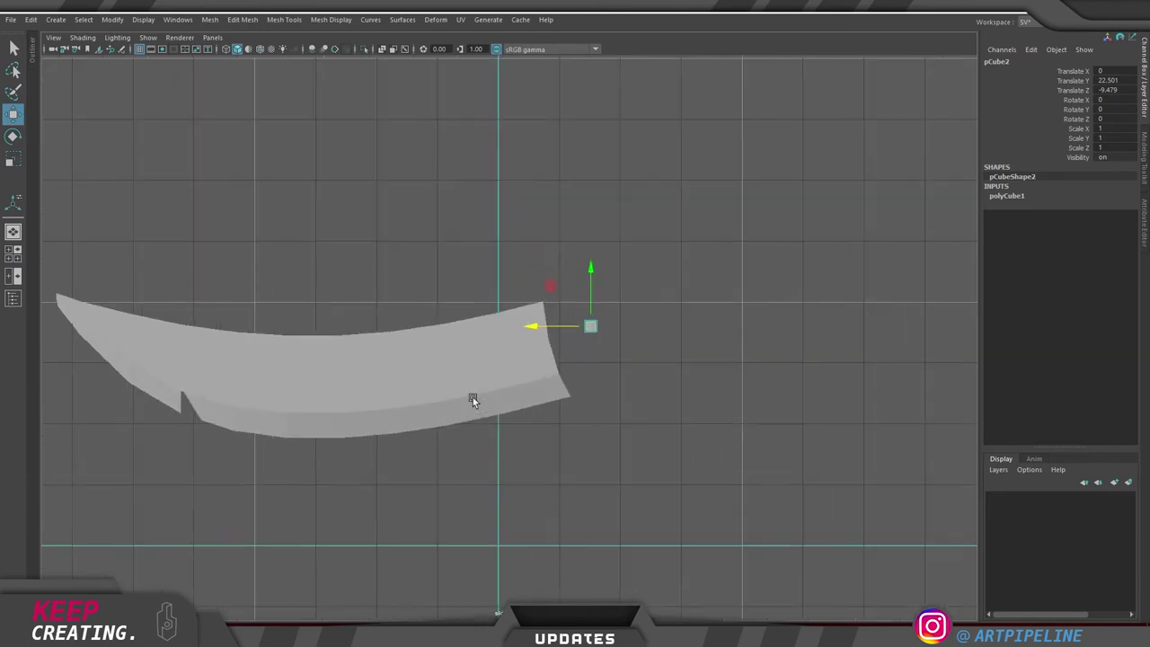
# Turn on the wireframe overlay for the shaded blade and cube in the side view, and clear the selection
pyautogui.keyDown('alt'); pyautogui.moveTo(552, 366); pyautogui.dragTo(593, 351, button='middle'); pyautogui.keyUp('alt')
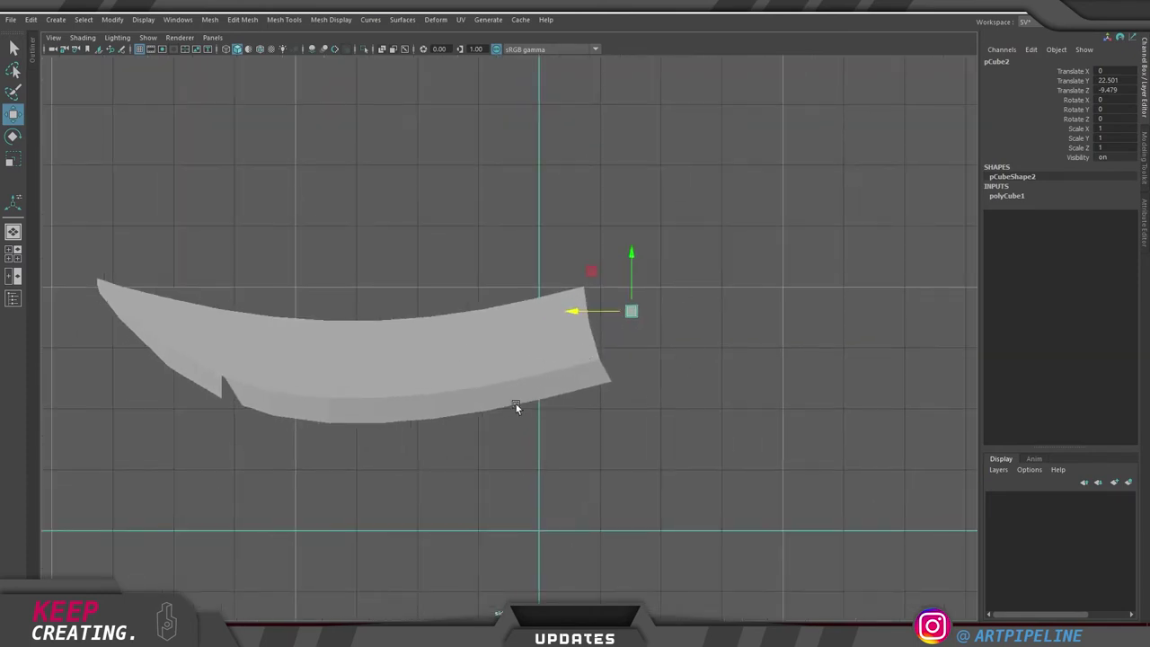
pyautogui.keyDown('alt'); pyautogui.moveTo(631, 337); pyautogui.dragTo(579, 336, button='middle'); pyautogui.keyUp('alt')
pyautogui.scroll(4, 579, 336)
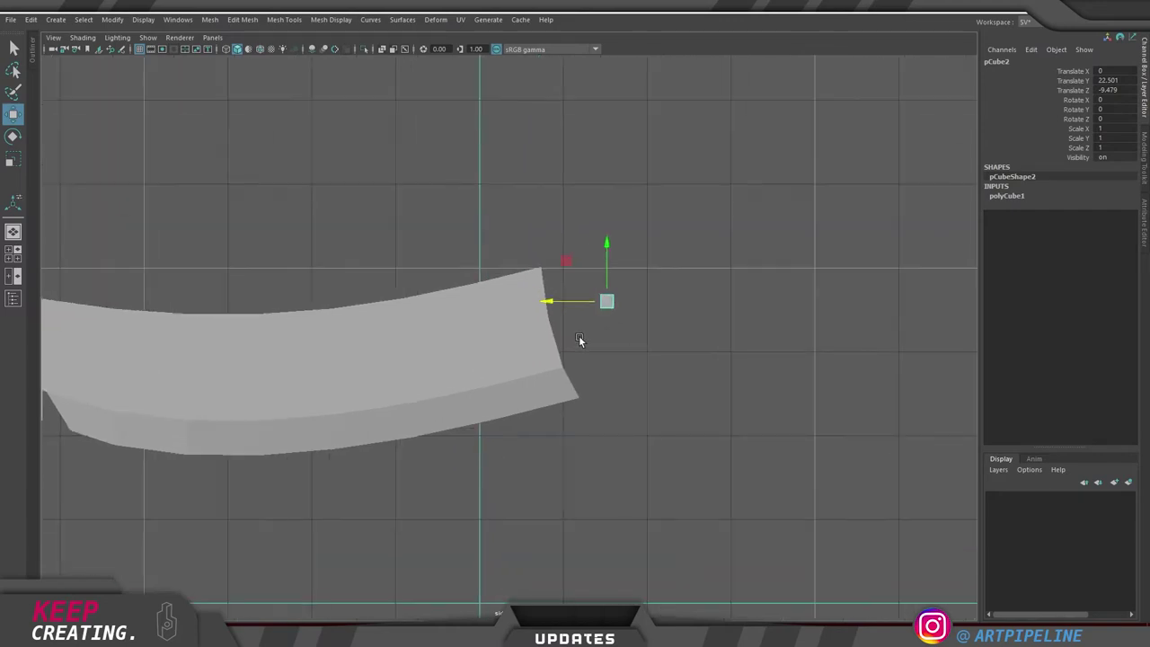
pyautogui.click(529, 362)
pyautogui.scroll(1, 530, 362)
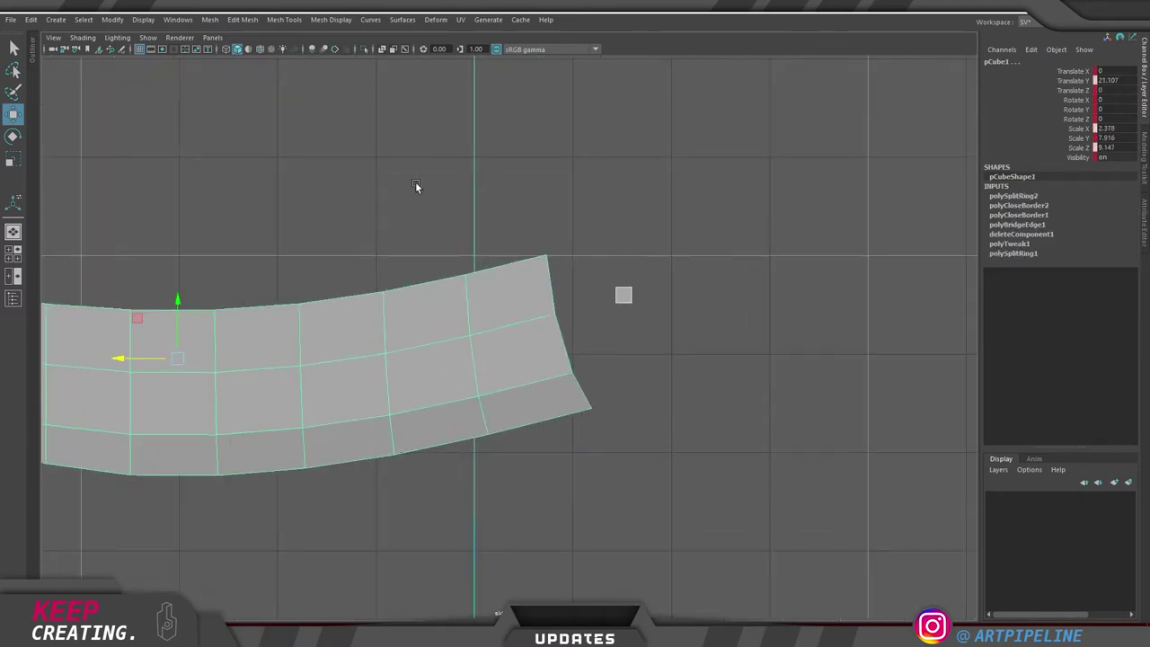
pyautogui.click(257, 53)
pyautogui.click(603, 413)
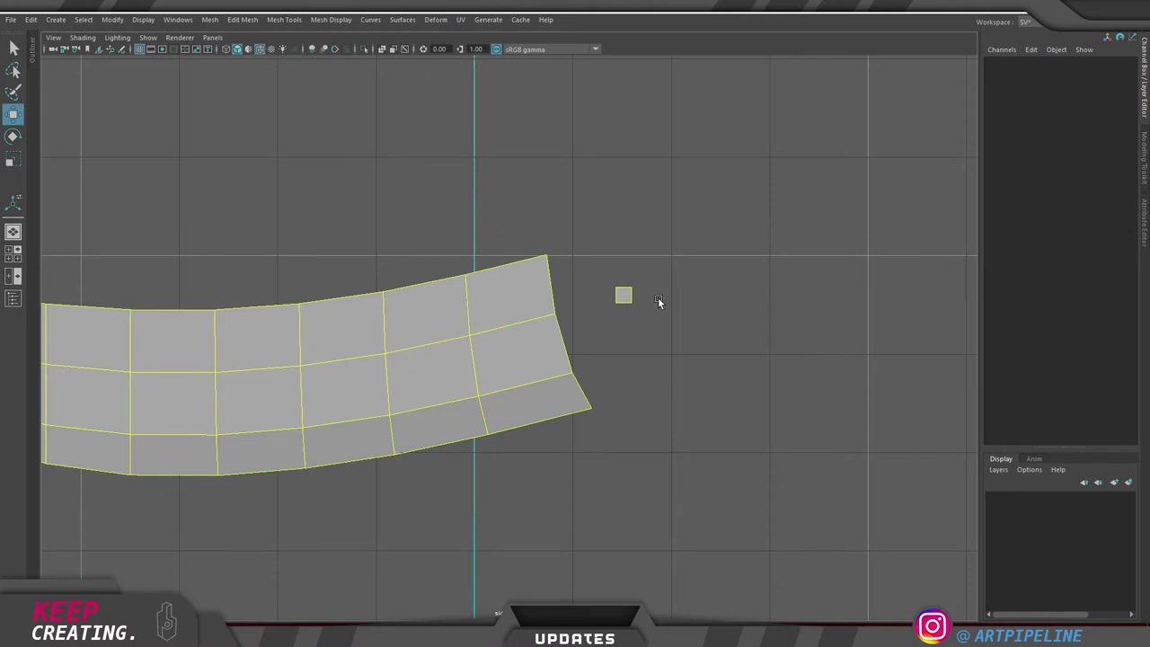
# Move the cube's lower vertices straight down so it becomes a narrow upright bar beside the blade's wide end
pyautogui.keyDown('alt'); pyautogui.moveTo(689, 302); pyautogui.dragTo(640, 297, button='middle'); pyautogui.keyUp('alt')
pyautogui.scroll(5, 640, 297)
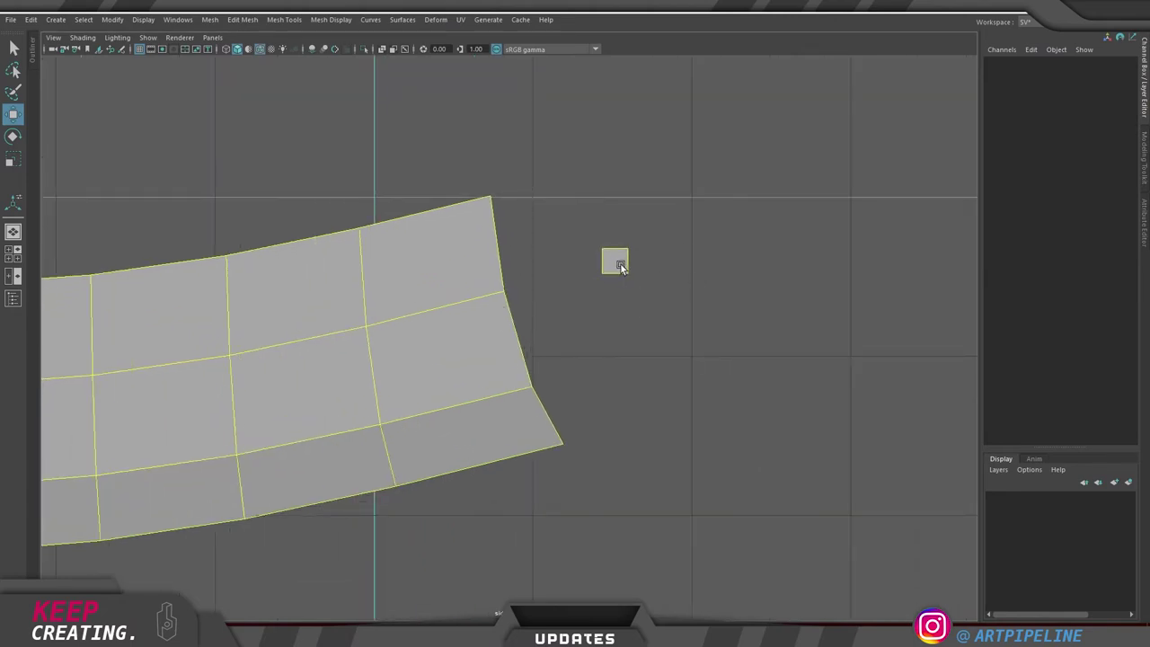
pyautogui.click(619, 266)
pyautogui.click(569, 353)
pyautogui.moveTo(682, 285); pyautogui.dragTo(591, 258)
pyautogui.moveTo(615, 213); pyautogui.dragTo(615, 327)
pyautogui.moveTo(615, 305); pyautogui.dragTo(661, 253, button='right')
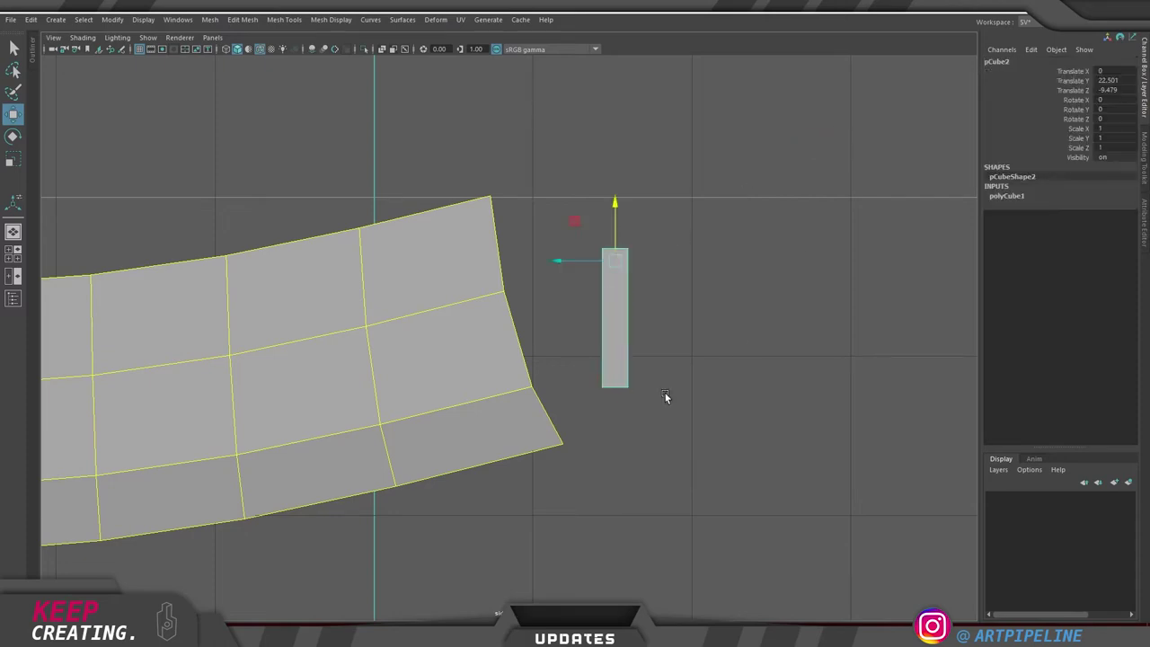
# Extrude the bar's top face upward to slightly above the blade's upper corner
pyautogui.moveTo(618, 329); pyautogui.dragTo(618, 382, button='right')
pyautogui.moveTo(587, 234); pyautogui.dragTo(710, 410)
pyautogui.keyDown('ctrl'); pyautogui.moveTo(688, 339); pyautogui.dragTo(572, 435); pyautogui.keyUp('ctrl')
pyautogui.keyDown('shift'); pyautogui.moveTo(615, 207); pyautogui.dragTo(615, 143); pyautogui.keyUp('shift')
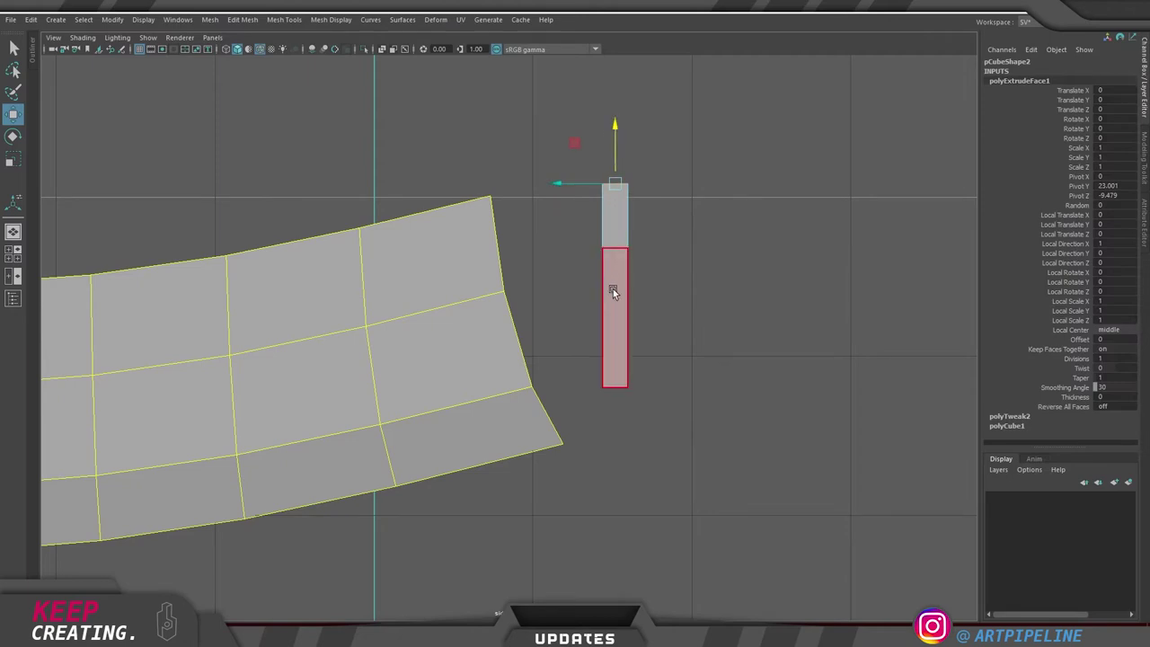
# Snap the bar's inner vertices to the blade's top, second and bottom end vertices, and lower the bottom outer vertex
pyautogui.moveTo(614, 289); pyautogui.dragTo(658, 239, button='right')
pyautogui.moveTo(530, 183); pyautogui.dragTo(530, 184, button='right')
pyautogui.moveTo(548, 141); pyautogui.dragTo(606, 198)
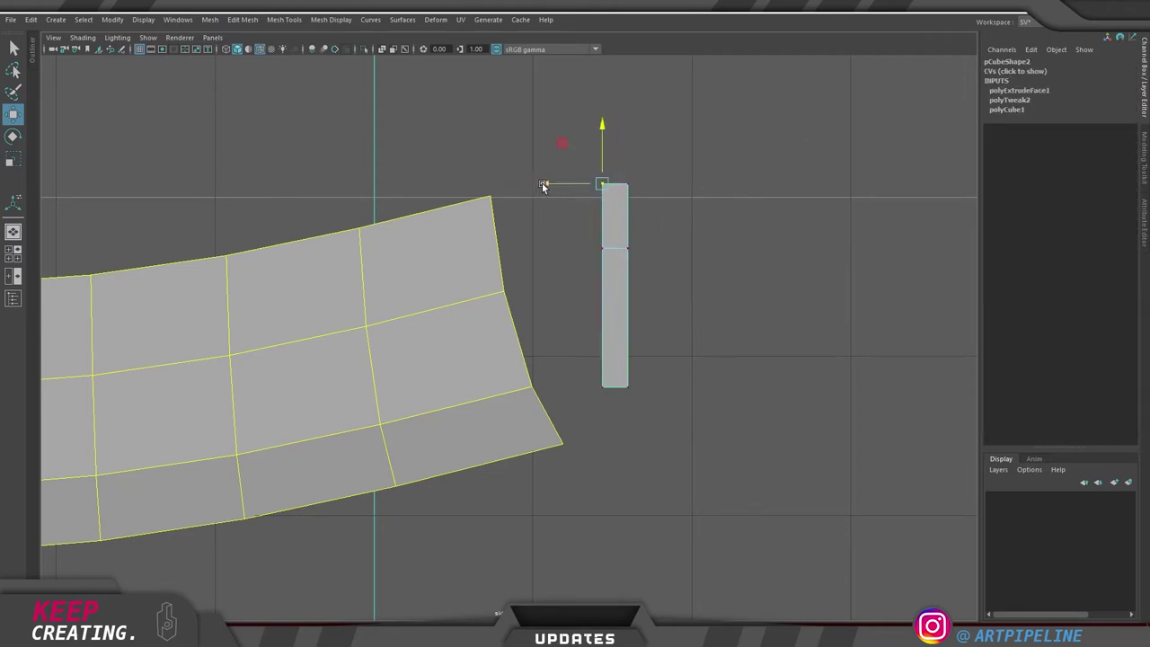
pyautogui.moveTo(542, 185); pyautogui.dragTo(536, 215)
pyautogui.moveTo(491, 120); pyautogui.dragTo(491, 131)
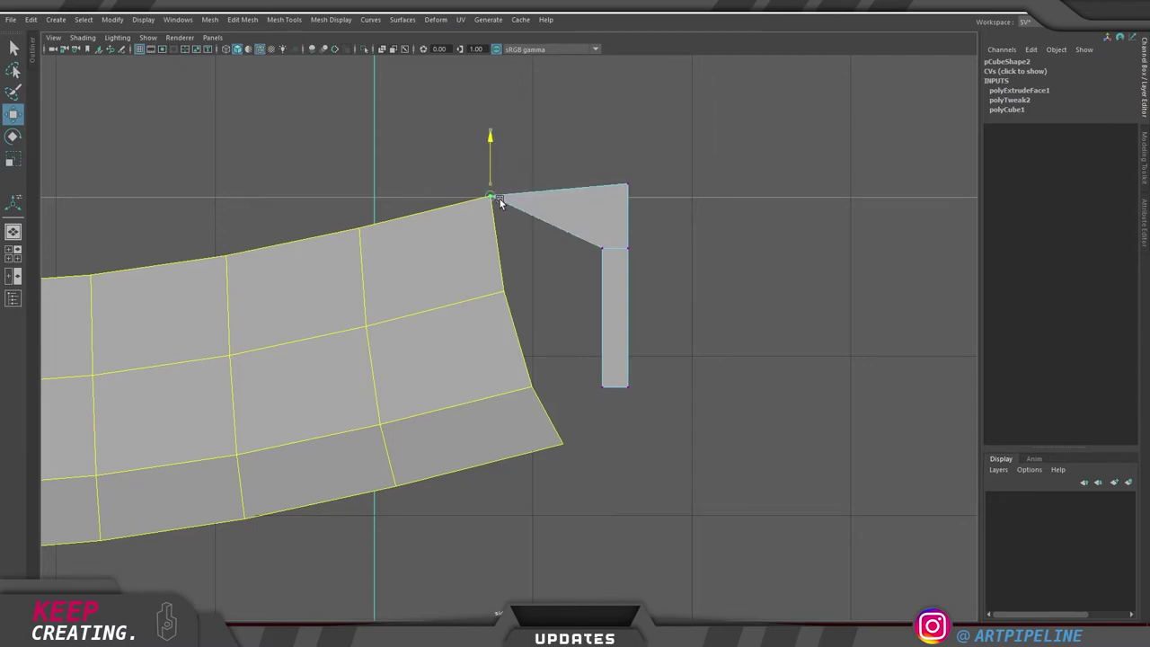
pyautogui.moveTo(545, 250); pyautogui.dragTo(515, 292)
pyautogui.click(603, 389)
pyautogui.moveTo(546, 387); pyautogui.dragTo(532, 395)
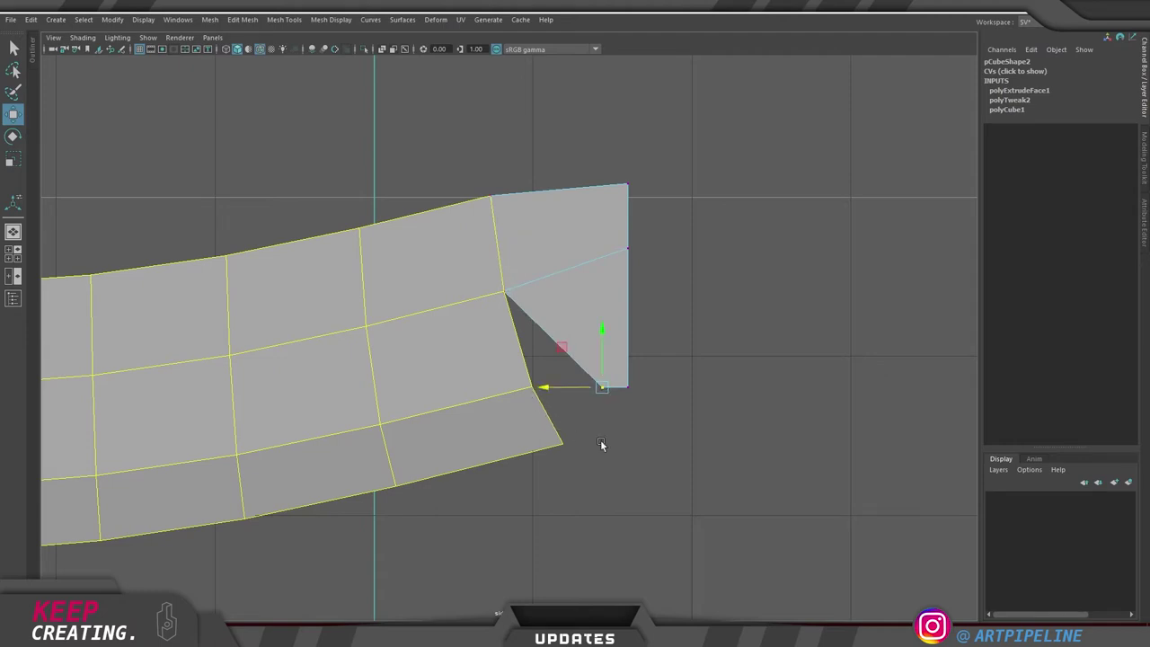
pyautogui.moveTo(596, 435)
pyautogui.mouseDown(button='middle')
pyautogui.moveTo(590, 455)
pyautogui.moveTo(580, 439)
pyautogui.mouseUp(button='middle')
pyautogui.click(562, 333)
pyautogui.moveTo(610, 358); pyautogui.dragTo(630, 376)
# Insert an edge loop through the bar's lower section and snap its inner vertices to the blade's remaining end vertex
pyautogui.moveTo(585, 346); pyautogui.dragTo(584, 296, button='right')
pyautogui.click(542, 353)
pyautogui.keyDown('ctrl'); pyautogui.moveTo(481, 347); pyautogui.dragTo(504, 401, button='right'); pyautogui.keyUp('ctrl')
pyautogui.moveTo(557, 392); pyautogui.dragTo(493, 337)
pyautogui.click(534, 310)
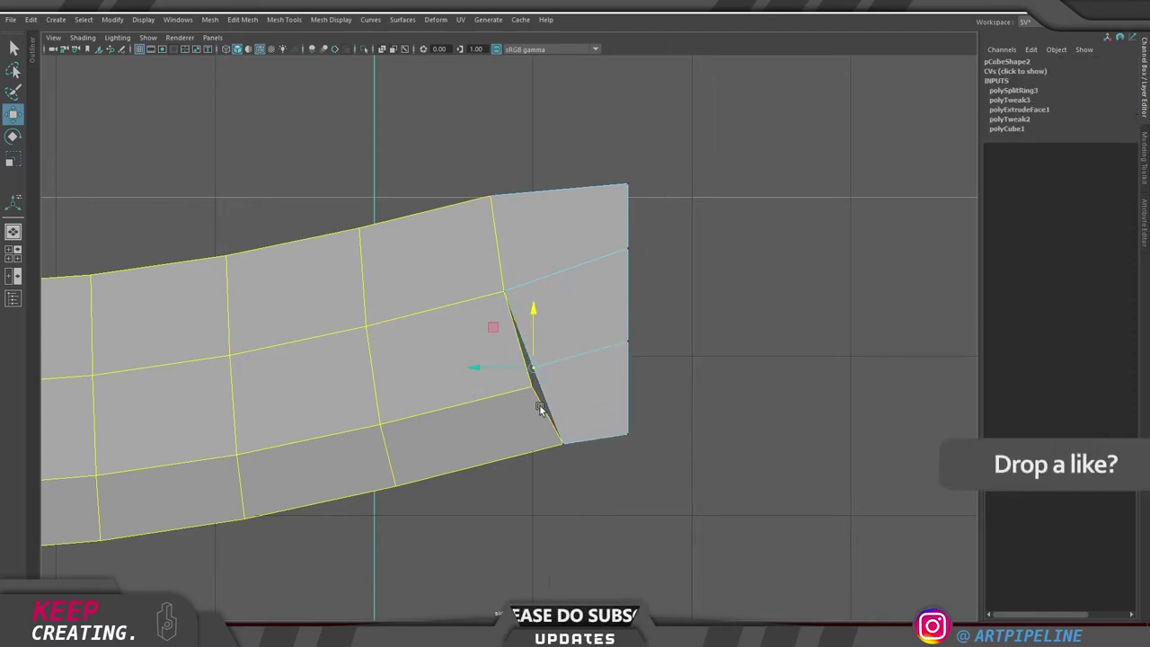
pyautogui.moveTo(539, 411); pyautogui.dragTo(536, 398, button='middle')
pyautogui.moveTo(566, 373); pyautogui.dragTo(602, 342, button='right')
pyautogui.click(690, 341)
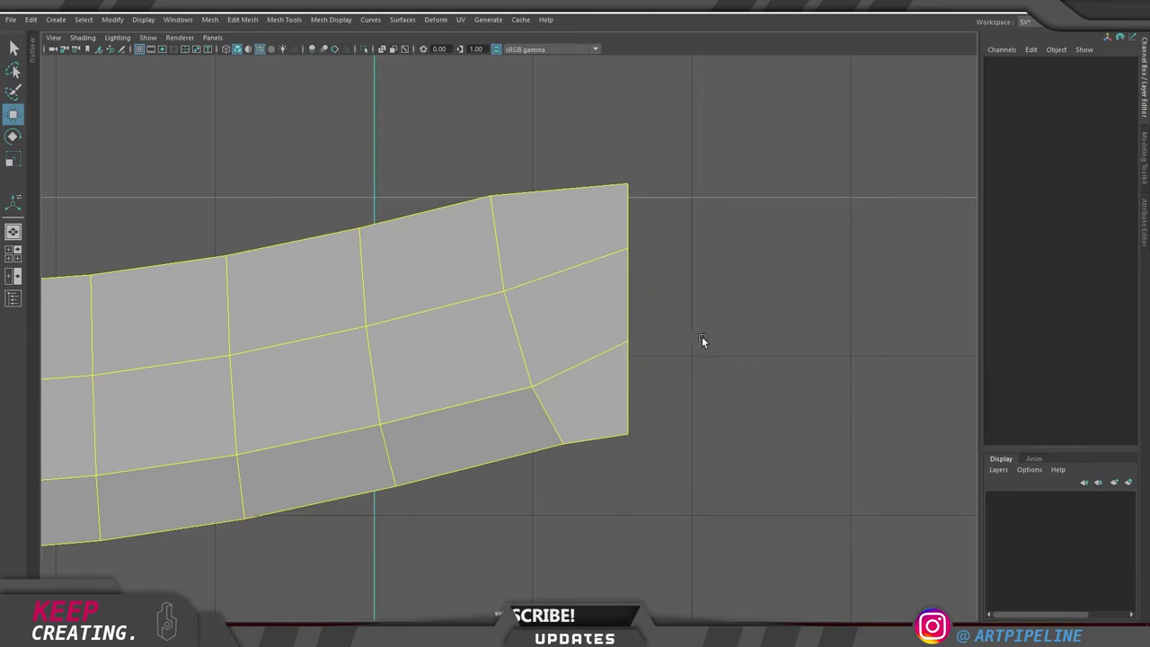
# Check how the new end piece meets the blade in the perspective view, and select the piece
pyautogui.moveTo(543, 325)
pyautogui.keyDown('alt'); pyautogui.mouseDown(button='middle')
pyautogui.moveTo(557, 325)
pyautogui.moveTo(534, 335)
pyautogui.mouseUp(button='middle'); pyautogui.keyUp('alt')
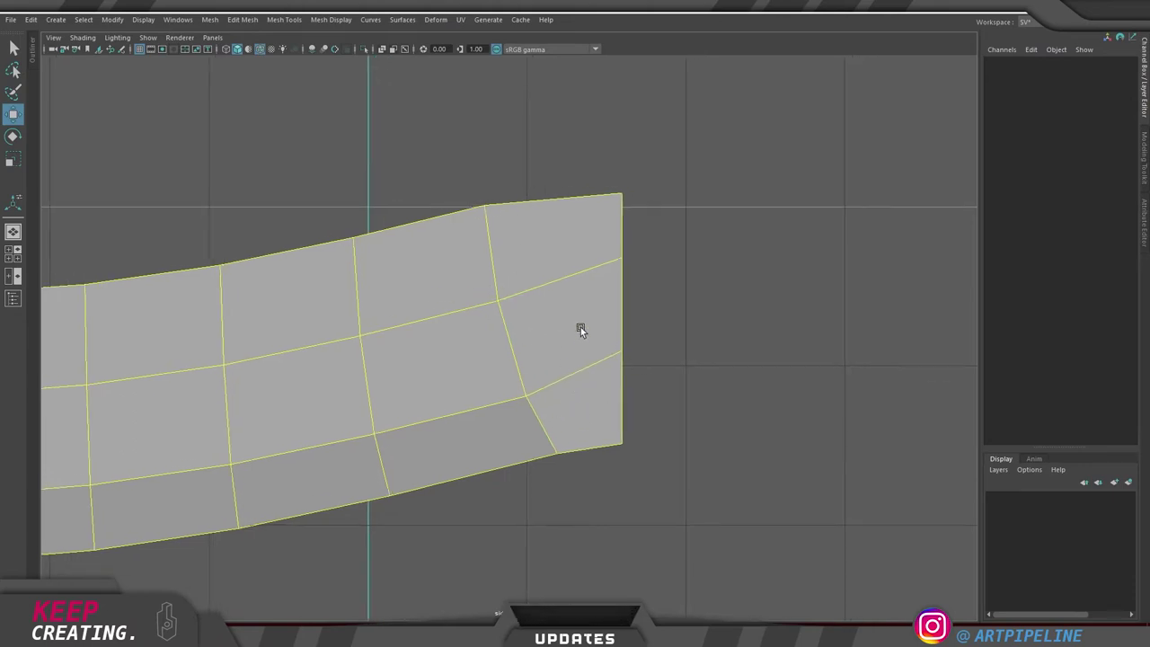
pyautogui.press('space')
pyautogui.press('space')
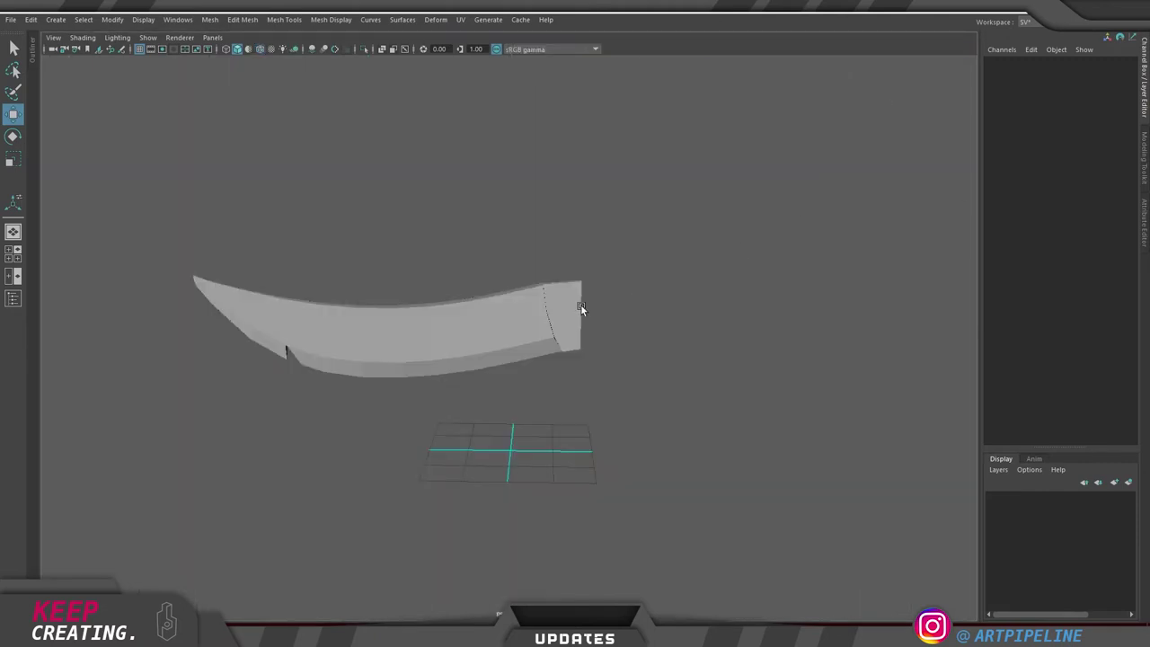
pyautogui.moveTo(573, 308)
pyautogui.keyDown('alt'); pyautogui.mouseDown()
pyautogui.moveTo(467, 352)
pyautogui.moveTo(463, 368)
pyautogui.moveTo(551, 309)
pyautogui.moveTo(518, 285)
pyautogui.moveTo(557, 320)
pyautogui.moveTo(585, 318)
pyautogui.moveTo(558, 301)
pyautogui.mouseUp(); pyautogui.keyUp('alt')
pyautogui.click(558, 302)
pyautogui.press('space')
pyautogui.press('space')
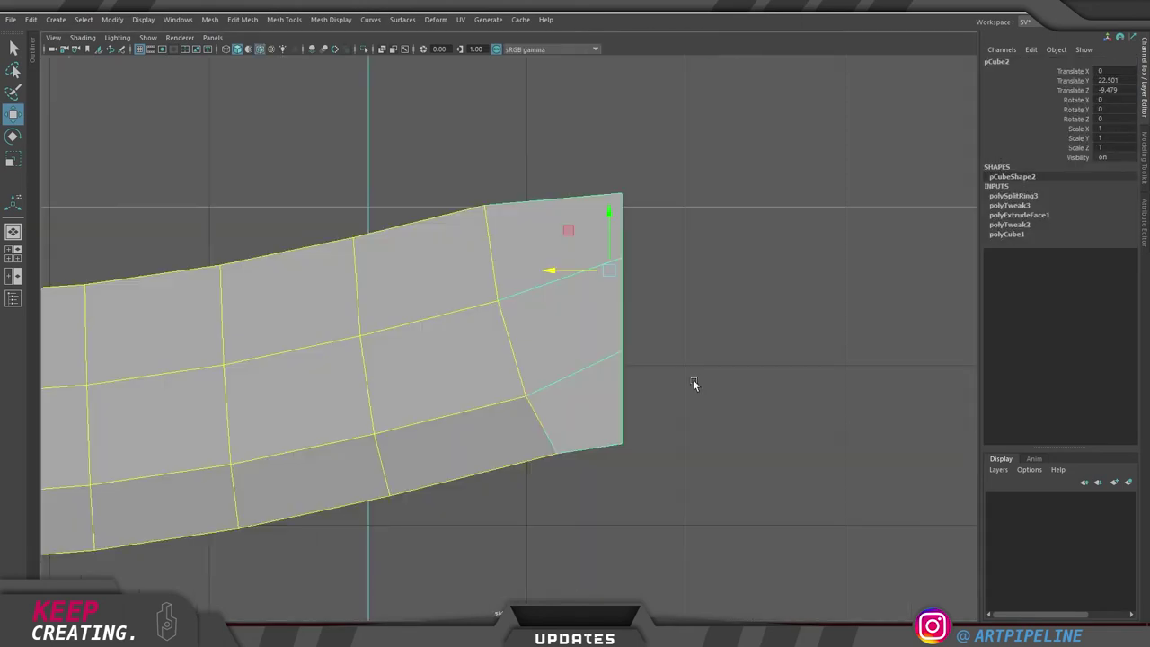
pyautogui.keyDown('alt'); pyautogui.moveTo(638, 329); pyautogui.dragTo(603, 354, button='middle'); pyautogui.keyUp('alt')
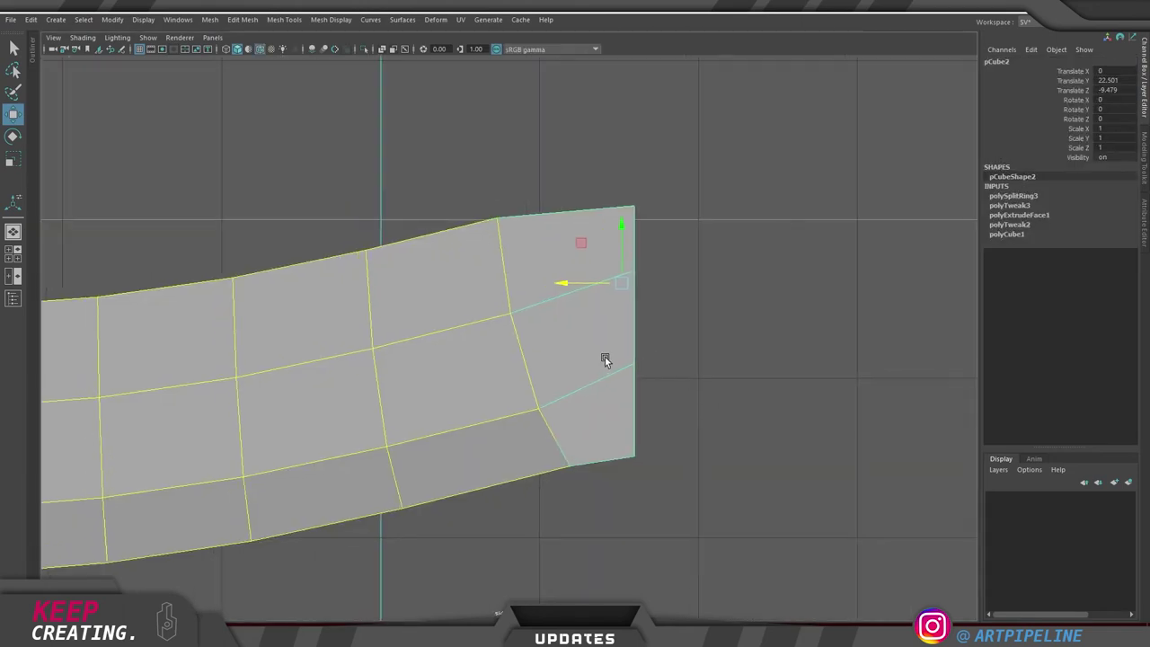
# Move the end piece's top and two middle outer vertices toward the blade so they follow its slanted end
pyautogui.moveTo(603, 356); pyautogui.dragTo(449, 364, button='right')
pyautogui.moveTo(603, 167); pyautogui.dragTo(535, 160)
pyautogui.click(629, 262)
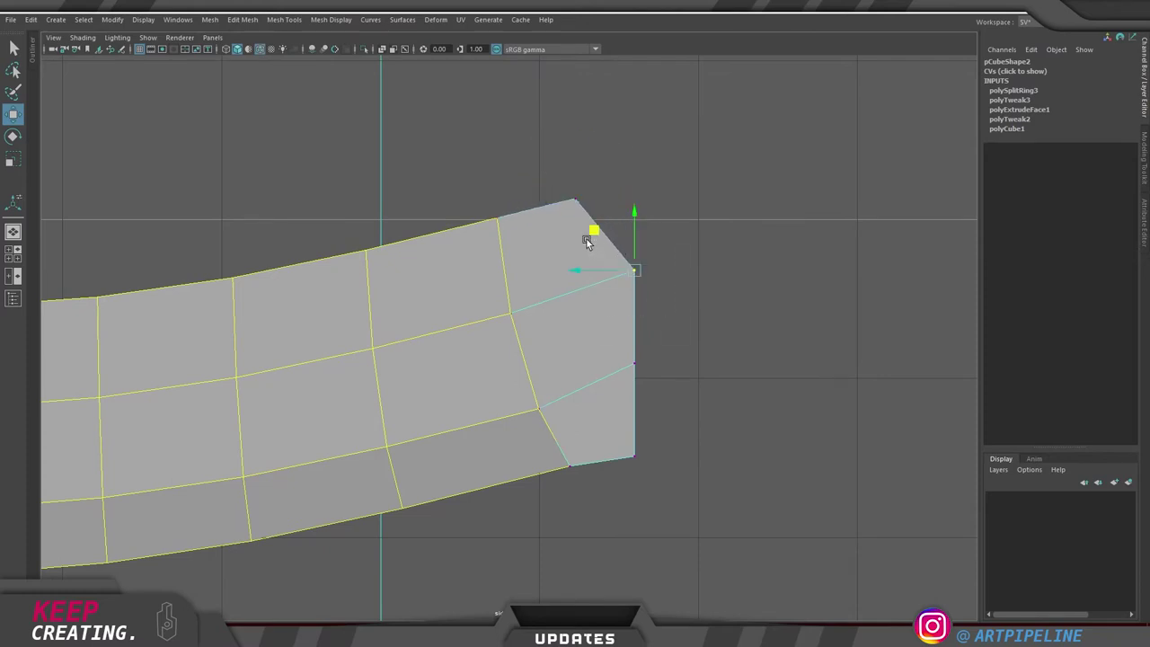
pyautogui.moveTo(591, 228); pyautogui.dragTo(556, 245)
pyautogui.moveTo(557, 249); pyautogui.dragTo(555, 253, button='middle')
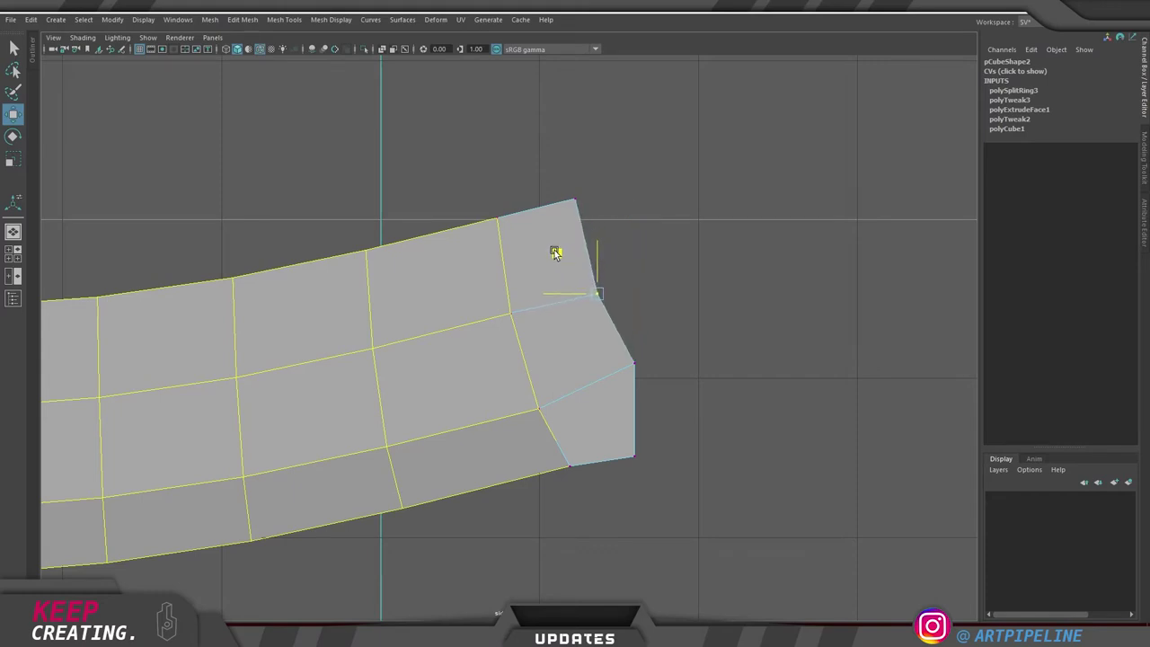
pyautogui.moveTo(554, 254); pyautogui.dragTo(550, 249)
pyautogui.moveTo(595, 180); pyautogui.dragTo(557, 213)
pyautogui.moveTo(534, 159); pyautogui.dragTo(546, 159)
pyautogui.moveTo(630, 323); pyautogui.dragTo(556, 253)
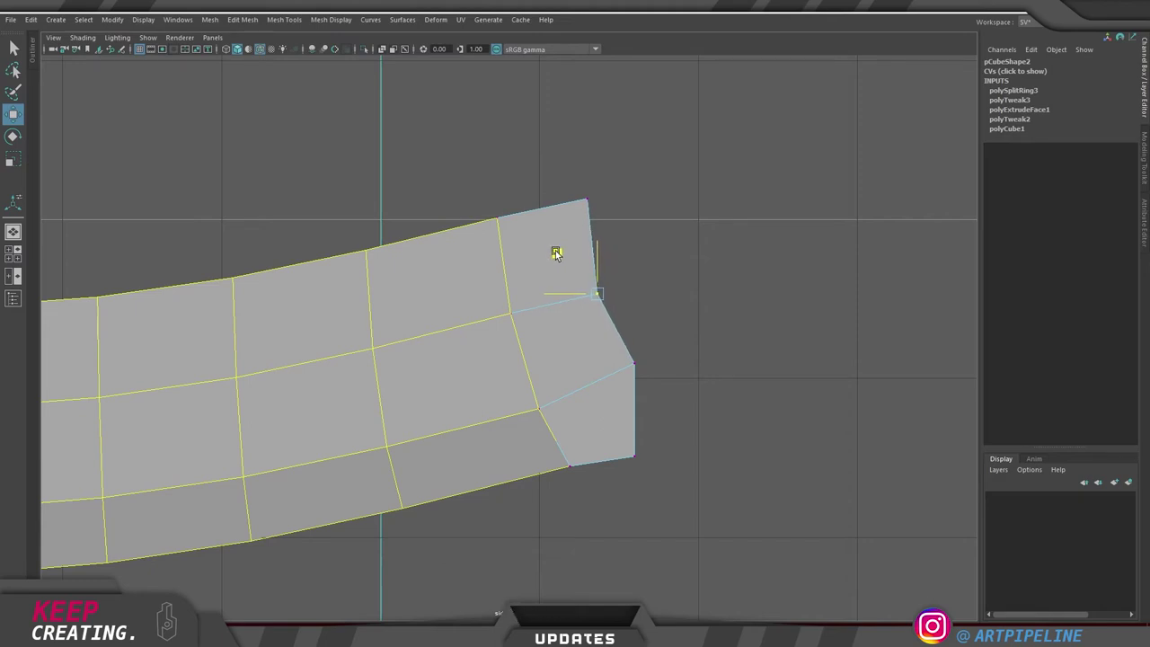
pyautogui.moveTo(659, 392); pyautogui.dragTo(575, 345)
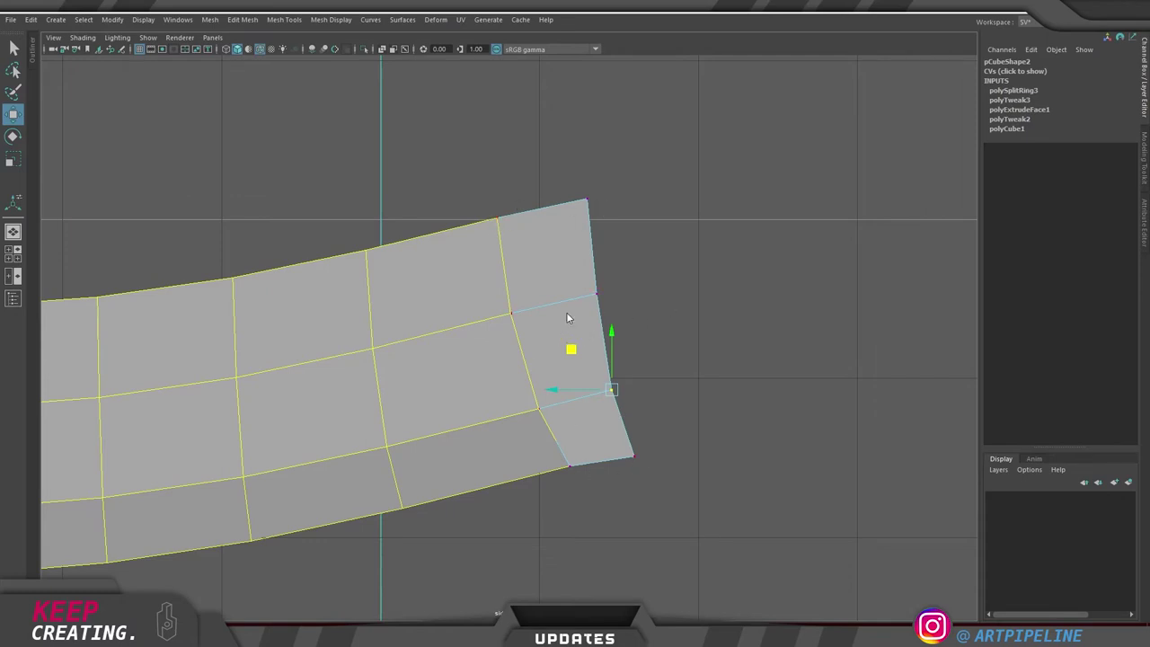
# Raise the end piece's lowest outer vertices slightly so its bottom edge continues the line of the blade's cutting edge
pyautogui.press('F8')
pyautogui.click(650, 279)
pyautogui.keyDown('alt'); pyautogui.moveTo(638, 220); pyautogui.dragTo(648, 244, button='middle'); pyautogui.keyUp('alt')
pyautogui.keyDown('alt'); pyautogui.moveTo(623, 409); pyautogui.dragTo(616, 328, button='middle'); pyautogui.keyUp('alt')
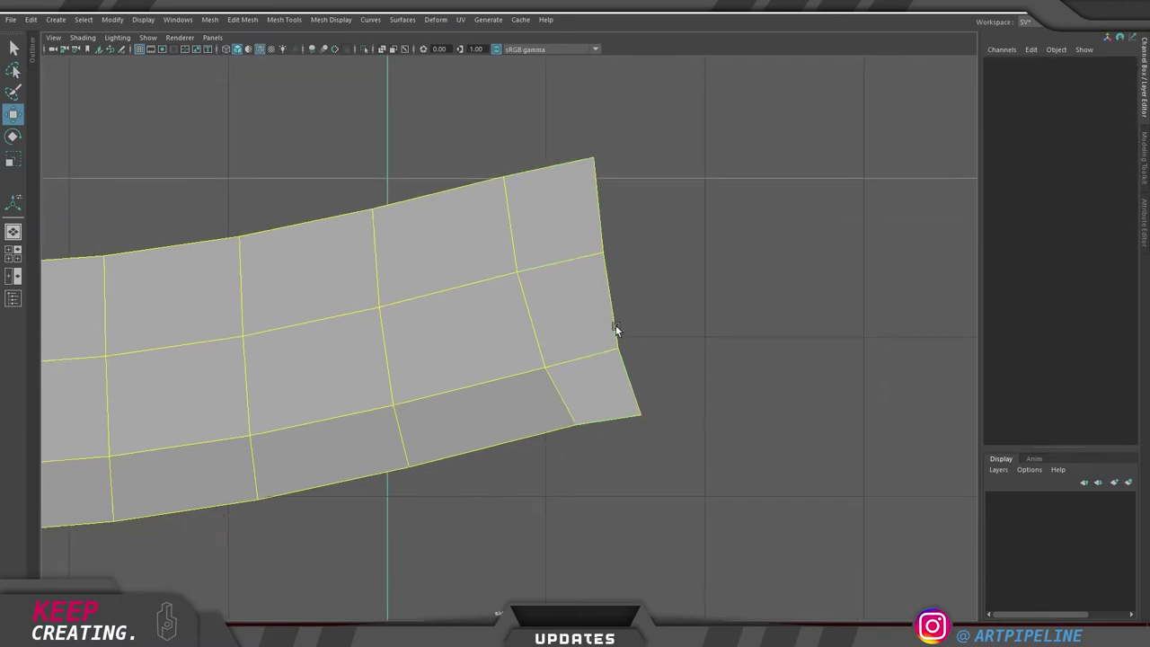
pyautogui.press('F8')
pyautogui.moveTo(708, 451); pyautogui.dragTo(623, 385)
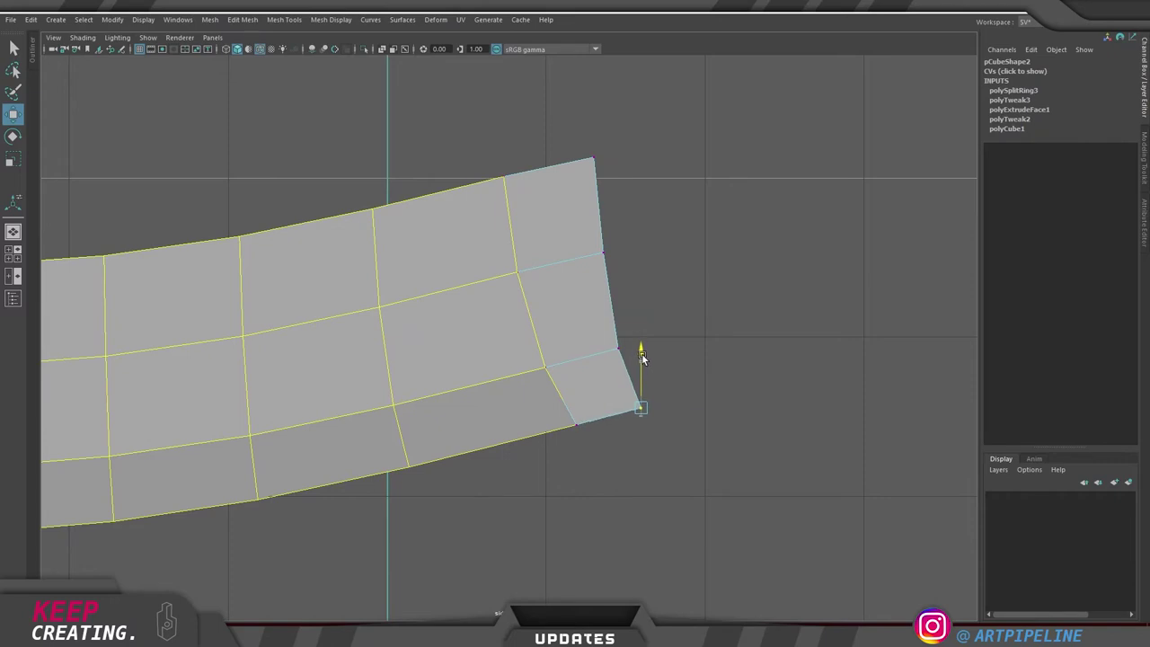
pyautogui.moveTo(580, 413); pyautogui.dragTo(577, 415)
pyautogui.press('F8')
# Delete the end piece's construction history, freeze its transformations and center its pivot
pyautogui.keyDown('alt'); pyautogui.moveTo(647, 290); pyautogui.dragTo(639, 328, button='middle'); pyautogui.keyUp('alt')
pyautogui.press('space')
pyautogui.press('space')
pyautogui.keyDown('alt'); pyautogui.moveTo(701, 279); pyautogui.dragTo(570, 336); pyautogui.keyUp('alt')
pyautogui.scroll(6, 583, 333)
pyautogui.scroll(-2, 583, 332)
pyautogui.hotkey('alt', 'shift', 'd')
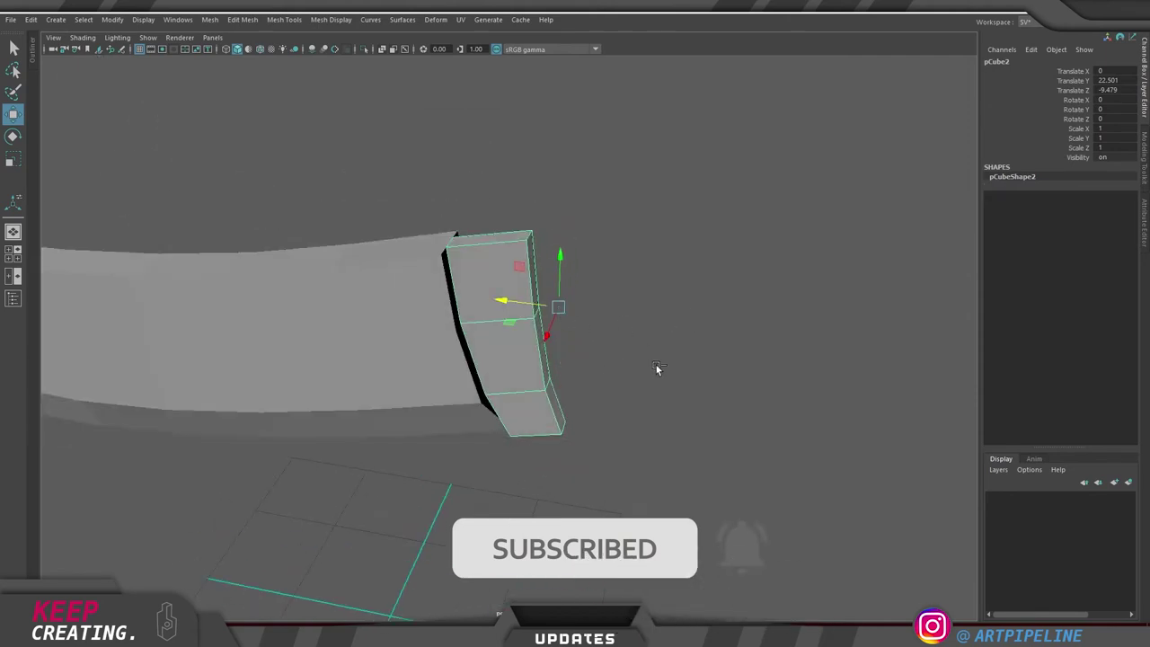
pyautogui.hotkey('alt', 'shift', 'f')
pyautogui.hotkey('alt', 'shift', 'c')
# Widen the end piece across the blade's thickness by scaling it to 3.573 in X
pyautogui.keyDown('alt'); pyautogui.moveTo(656, 367); pyautogui.dragTo(307, 346); pyautogui.keyUp('alt')
pyautogui.press('r')
pyautogui.moveTo(440, 349)
pyautogui.keyDown('alt'); pyautogui.mouseDown()
pyautogui.moveTo(560, 351)
pyautogui.moveTo(723, 307)
pyautogui.moveTo(561, 345)
pyautogui.moveTo(643, 357)
pyautogui.moveTo(532, 363)
pyautogui.moveTo(602, 367)
pyautogui.mouseUp(); pyautogui.keyUp('alt')
# Extrude the end piece's top face straight up above the blade in the side view
pyautogui.moveTo(502, 244); pyautogui.dragTo(504, 353, button='right')
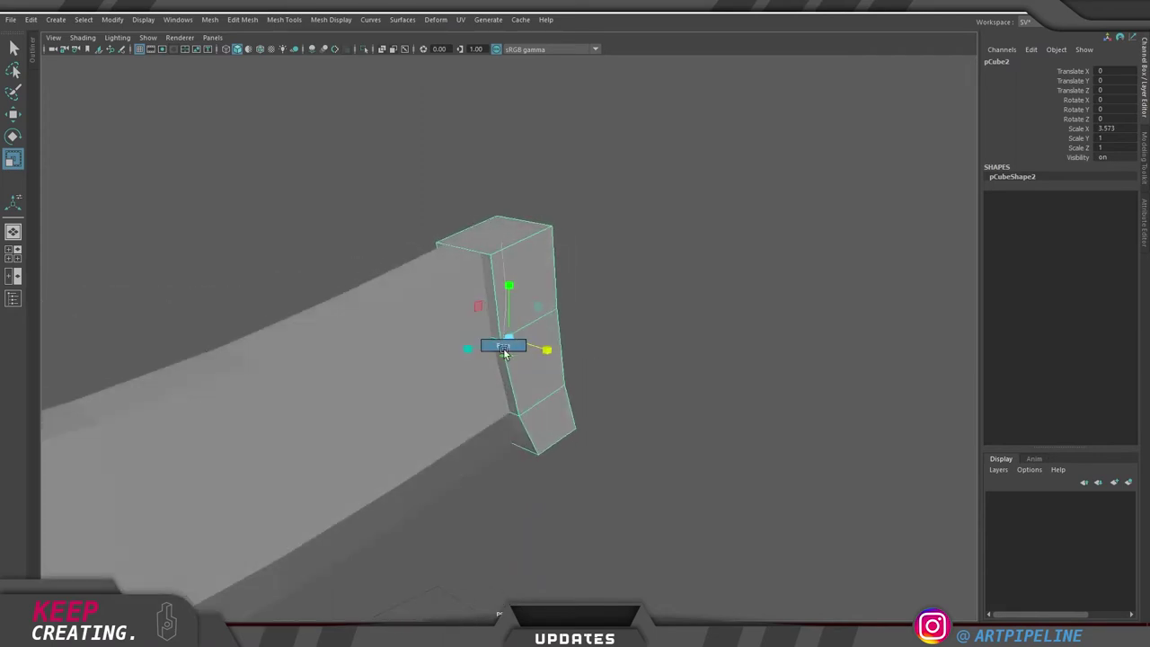
pyautogui.click(501, 234)
pyautogui.keyDown('alt'); pyautogui.moveTo(585, 288); pyautogui.dragTo(665, 315); pyautogui.keyUp('alt')
pyautogui.press('space')
pyautogui.press('space')
pyautogui.press('space')
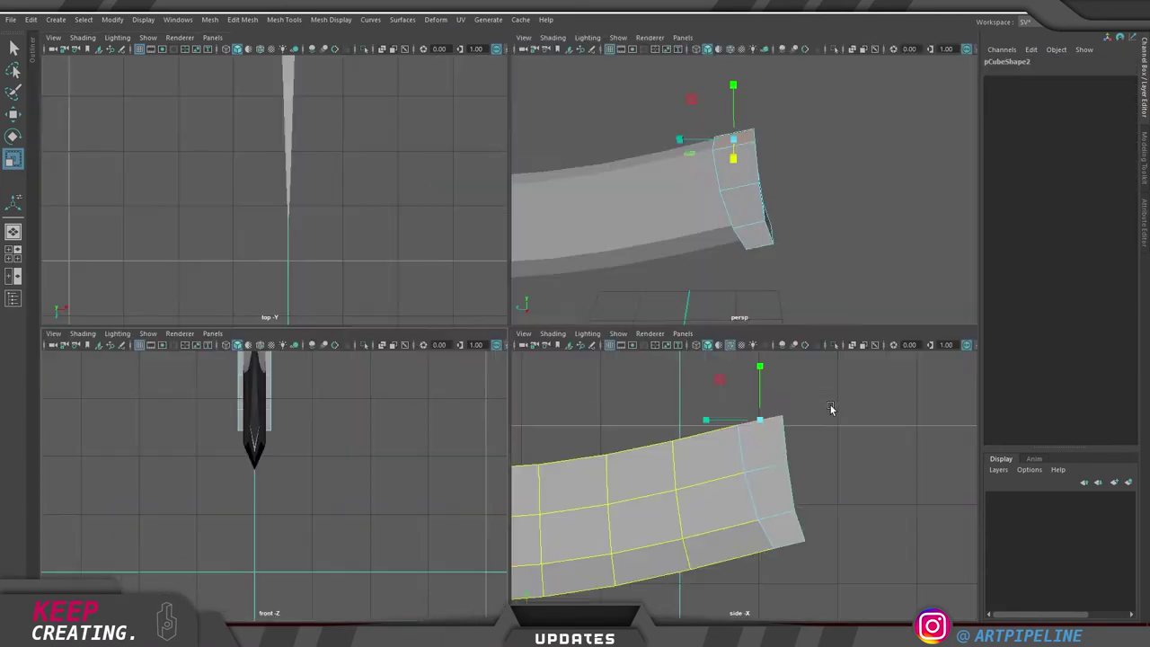
pyautogui.press('space')
pyautogui.press('w')
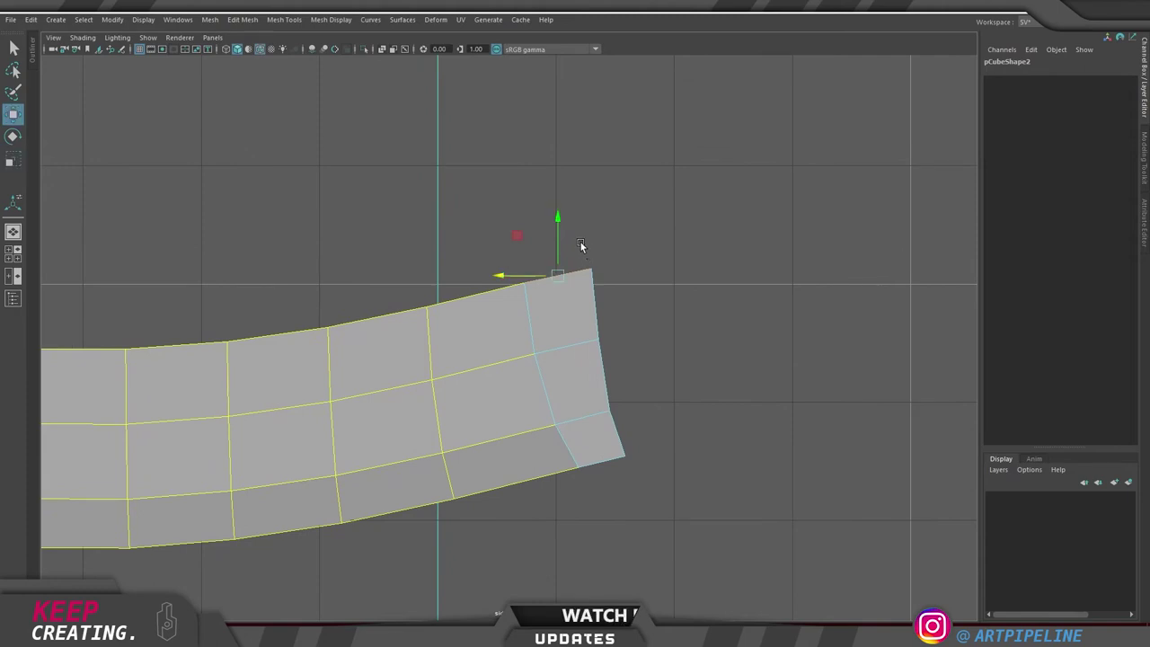
pyautogui.keyDown('shift'); pyautogui.moveTo(558, 223); pyautogui.dragTo(558, 139); pyautogui.keyUp('shift')
pyautogui.keyDown('alt'); pyautogui.moveTo(490, 199); pyautogui.dragTo(489, 206, button='middle'); pyautogui.keyUp('alt')
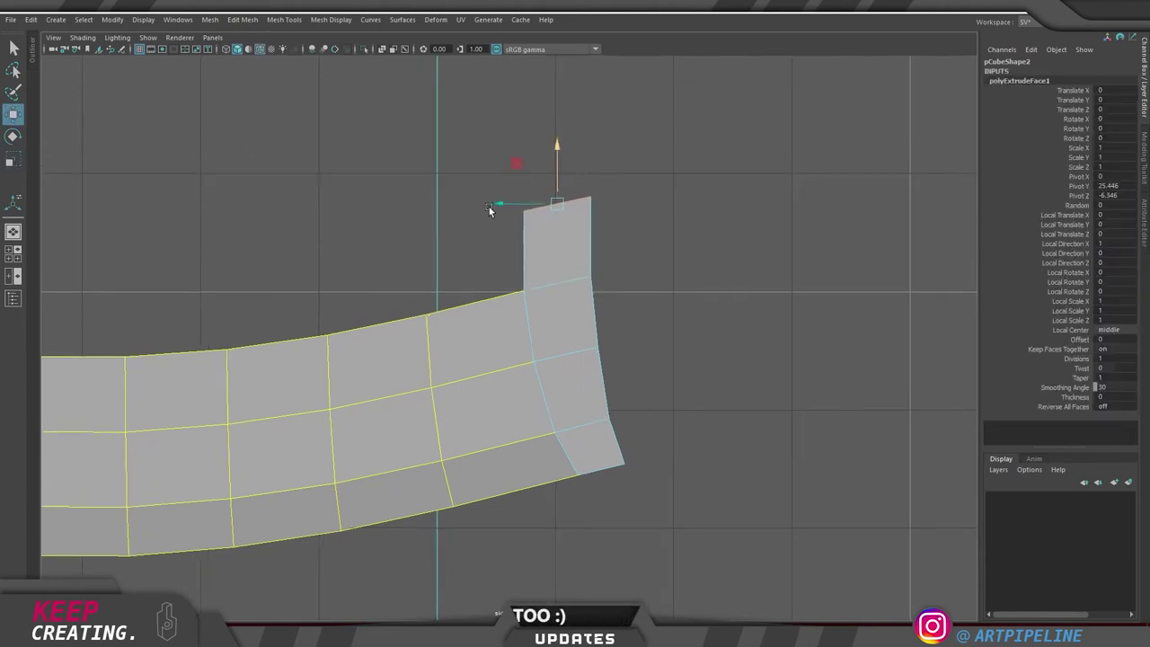
# Insert an edge loop halfway up the upper extrusion and shift its vertices slightly away from the blade
pyautogui.scroll(1, 491, 208)
pyautogui.press('F10')
pyautogui.click(597, 226)
pyautogui.keyDown('ctrl'); pyautogui.moveTo(688, 127); pyautogui.dragTo(815, 401, button='right'); pyautogui.keyUp('ctrl')
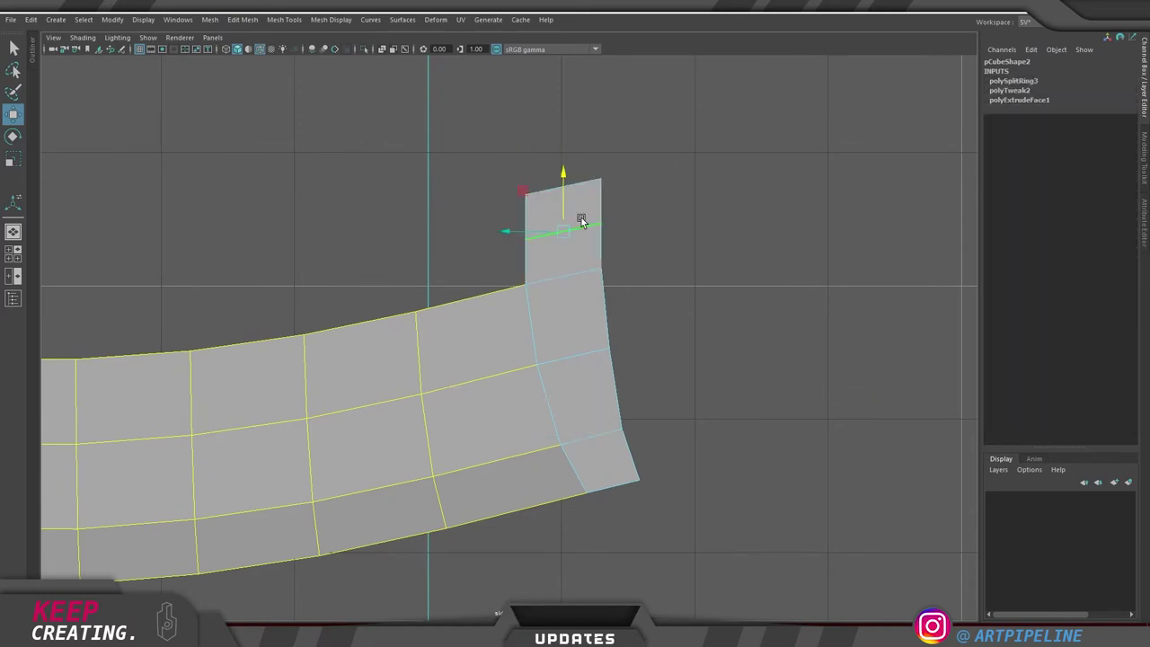
pyautogui.press('F9')
pyautogui.moveTo(654, 255); pyautogui.dragTo(525, 218)
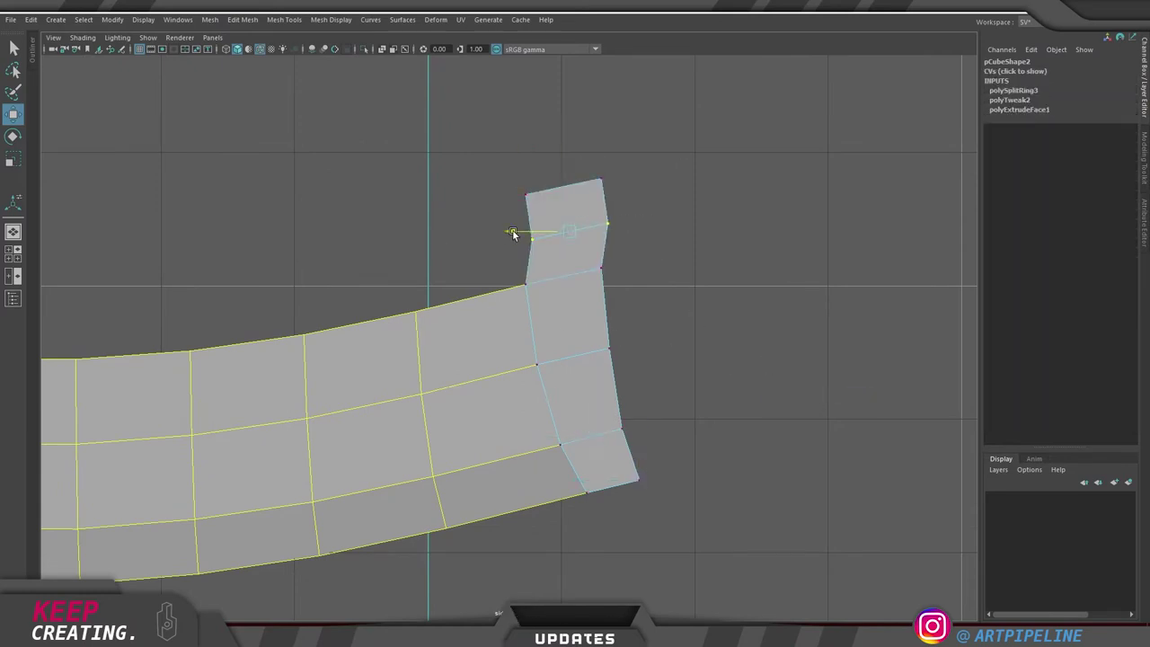
# Move the top vertices of the upper extrusion away from the blade to curve it, and raise the inner top corner slightly
pyautogui.moveTo(470, 134); pyautogui.dragTo(633, 210)
pyautogui.moveTo(502, 185); pyautogui.dragTo(518, 191)
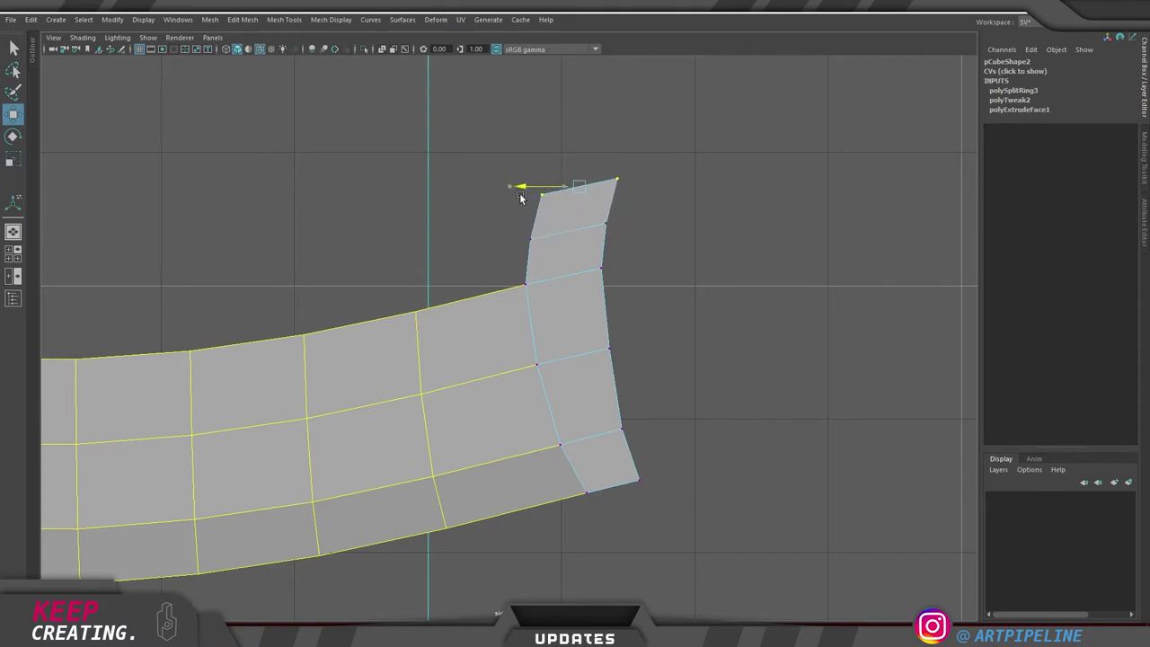
pyautogui.moveTo(508, 168); pyautogui.dragTo(541, 134)
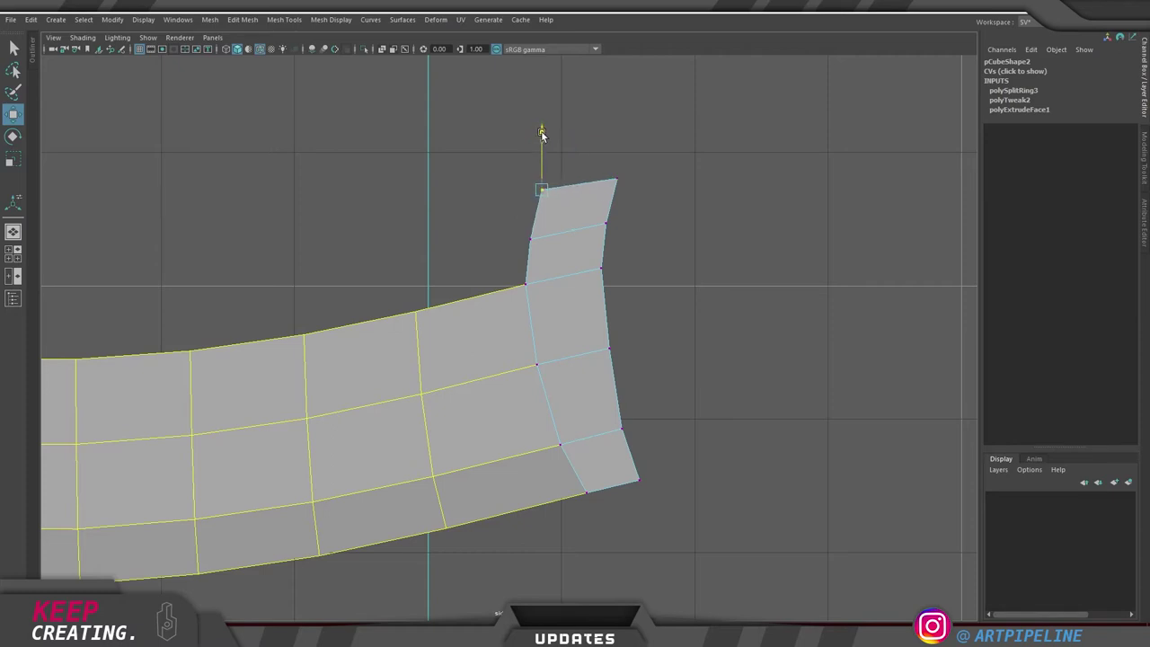
# Extrude the end piece's bottom face straight down below the blade's cutting edge
pyautogui.keyDown('alt'); pyautogui.moveTo(605, 354); pyautogui.dragTo(575, 228, button='middle'); pyautogui.keyUp('alt')
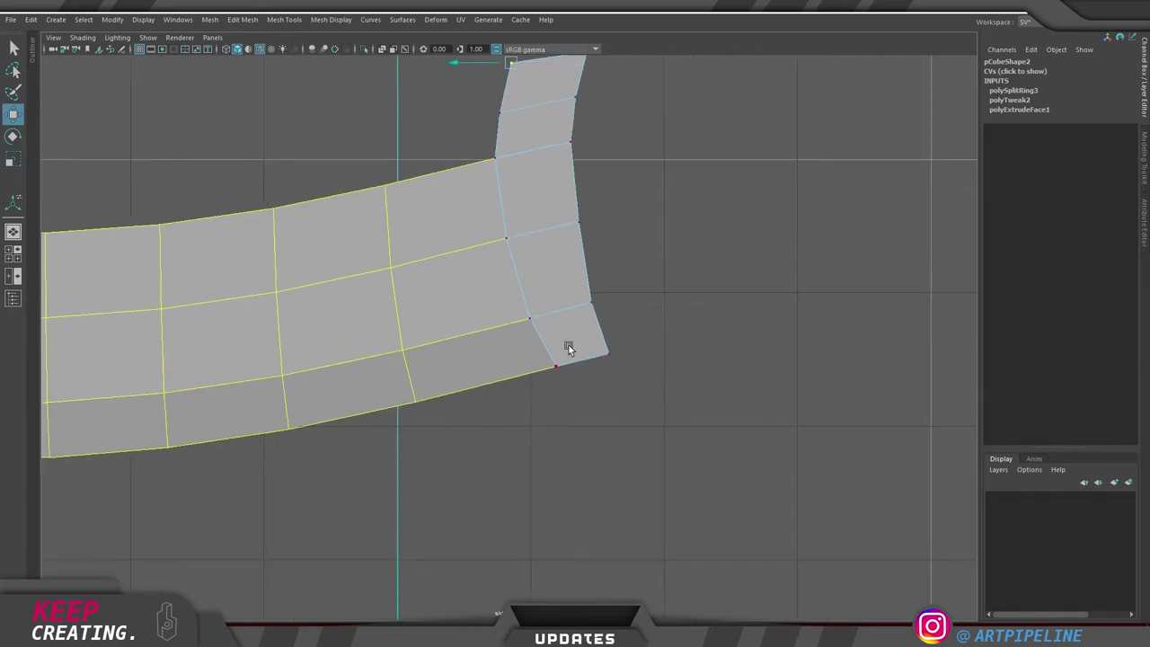
pyautogui.moveTo(569, 347); pyautogui.dragTo(567, 271, button='right')
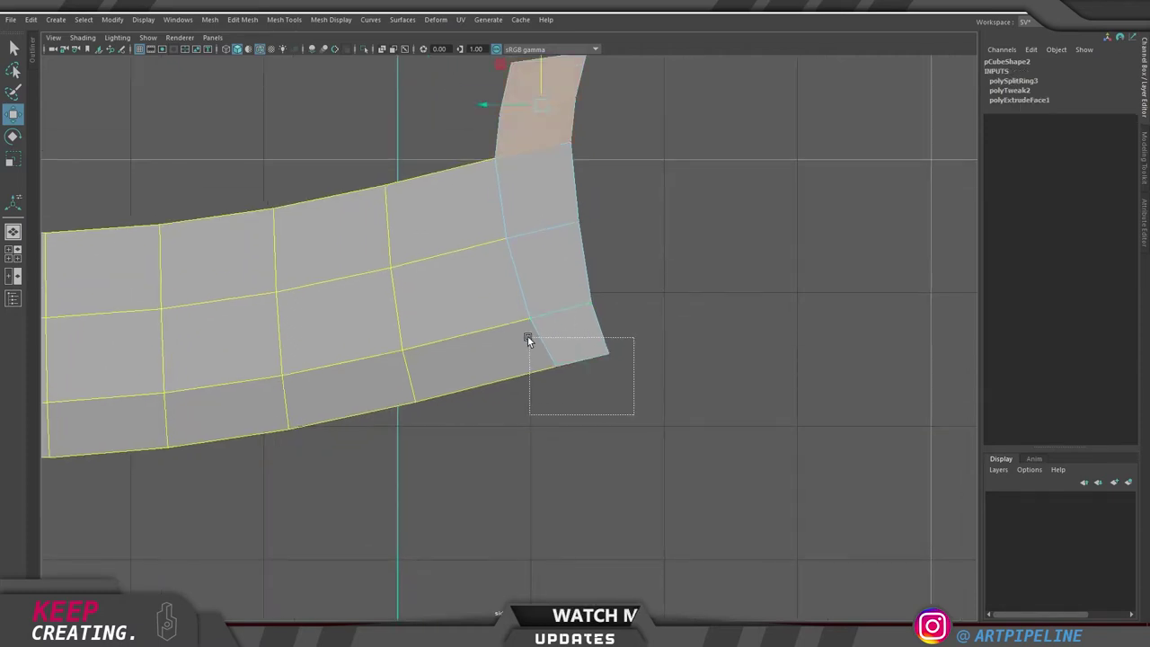
pyautogui.moveTo(528, 337); pyautogui.dragTo(529, 337)
pyautogui.keyDown('ctrl'); pyautogui.moveTo(432, 268); pyautogui.dragTo(582, 353); pyautogui.keyUp('ctrl')
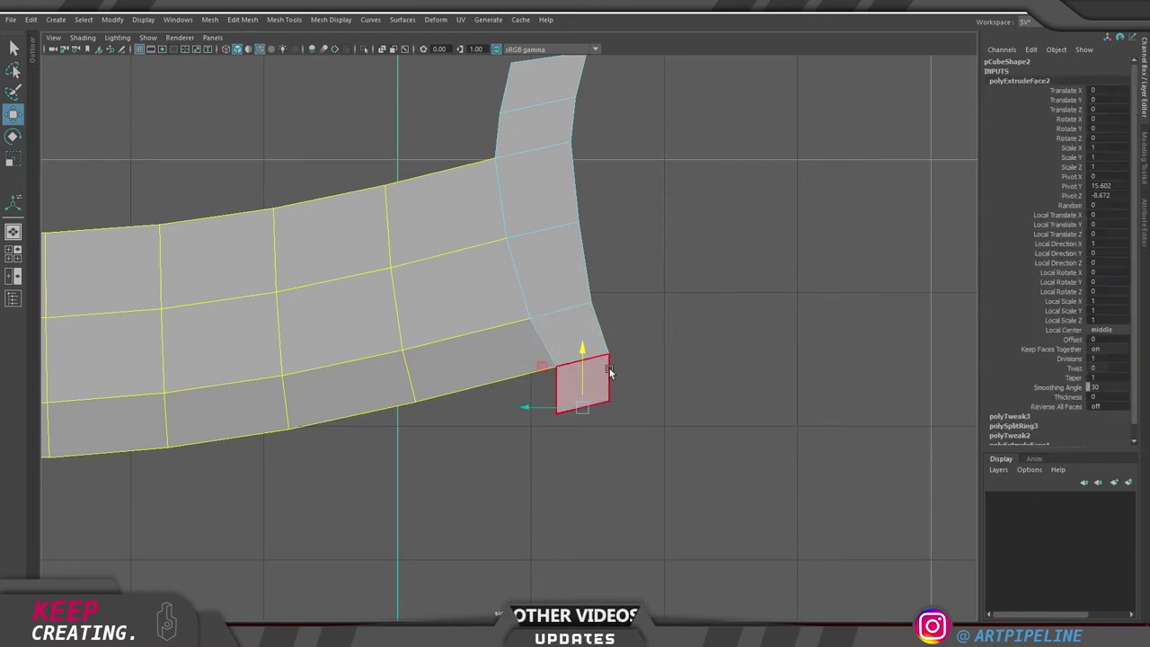
pyautogui.keyDown('alt'); pyautogui.moveTo(616, 379); pyautogui.dragTo(599, 354, button='middle'); pyautogui.keyUp('alt')
# Shift the end of the lower extrusion away from the blade and insert an edge loop across its middle
pyautogui.moveTo(525, 340); pyautogui.dragTo(569, 342)
pyautogui.moveTo(603, 345); pyautogui.dragTo(605, 320, button='right')
pyautogui.click(626, 359)
pyautogui.keyDown('ctrl'); pyautogui.moveTo(627, 381); pyautogui.dragTo(814, 468, button='right'); pyautogui.keyUp('ctrl')
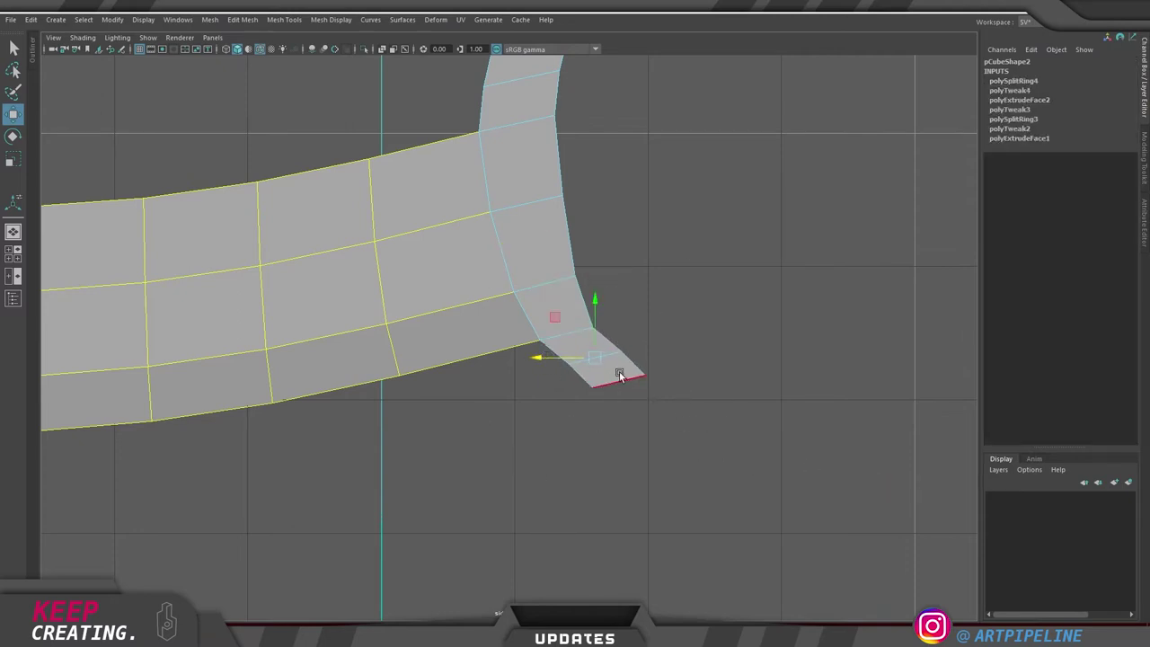
# Move the lower extrusion's end vertices slightly farther from the blade and raise the outer vertices near its bend slightly
pyautogui.moveTo(751, 421); pyautogui.dragTo(718, 422, button='right')
pyautogui.moveTo(581, 371); pyautogui.dragTo(580, 370)
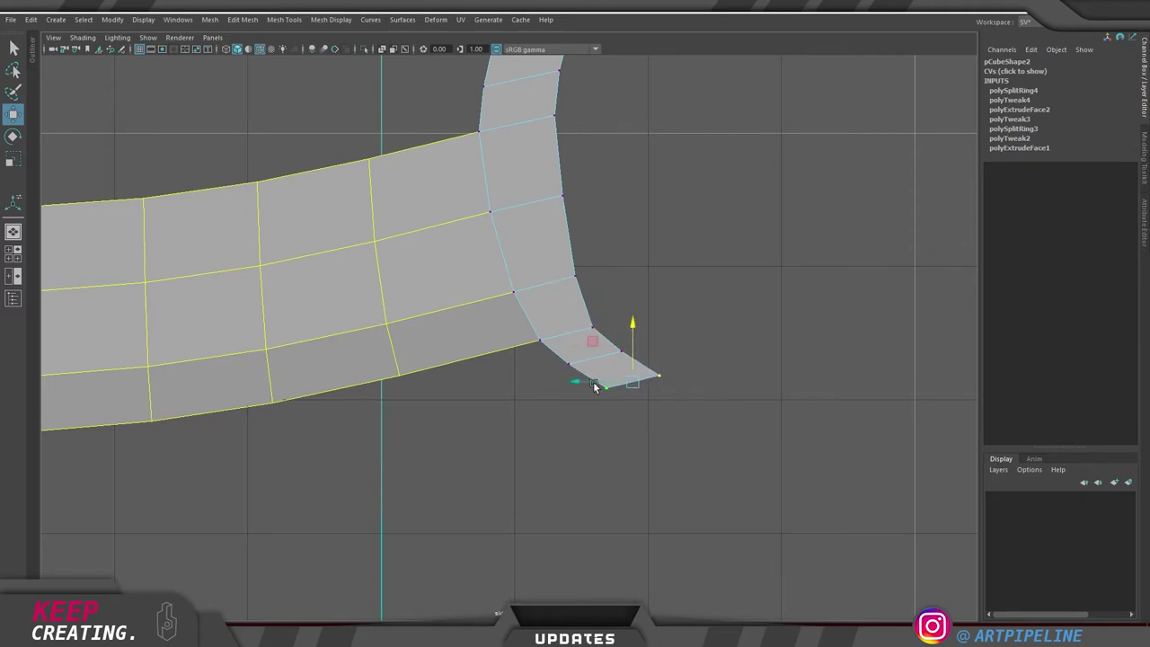
pyautogui.moveTo(578, 386); pyautogui.dragTo(573, 390)
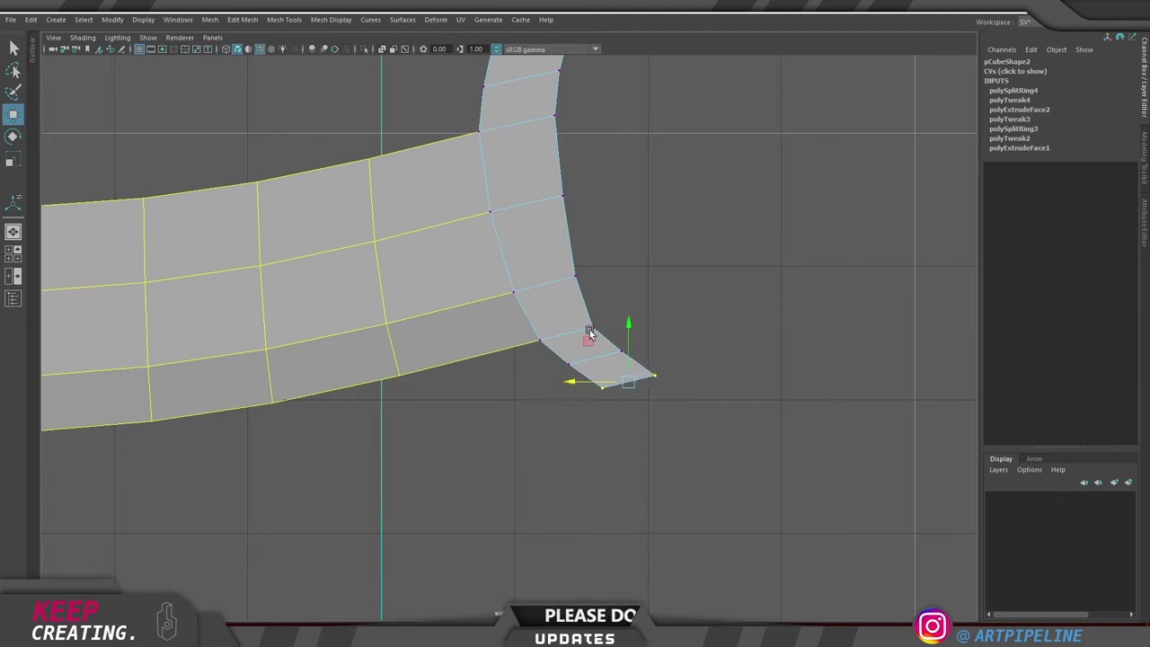
pyautogui.moveTo(615, 292); pyautogui.dragTo(581, 341)
pyautogui.moveTo(557, 289); pyautogui.dragTo(557, 284)
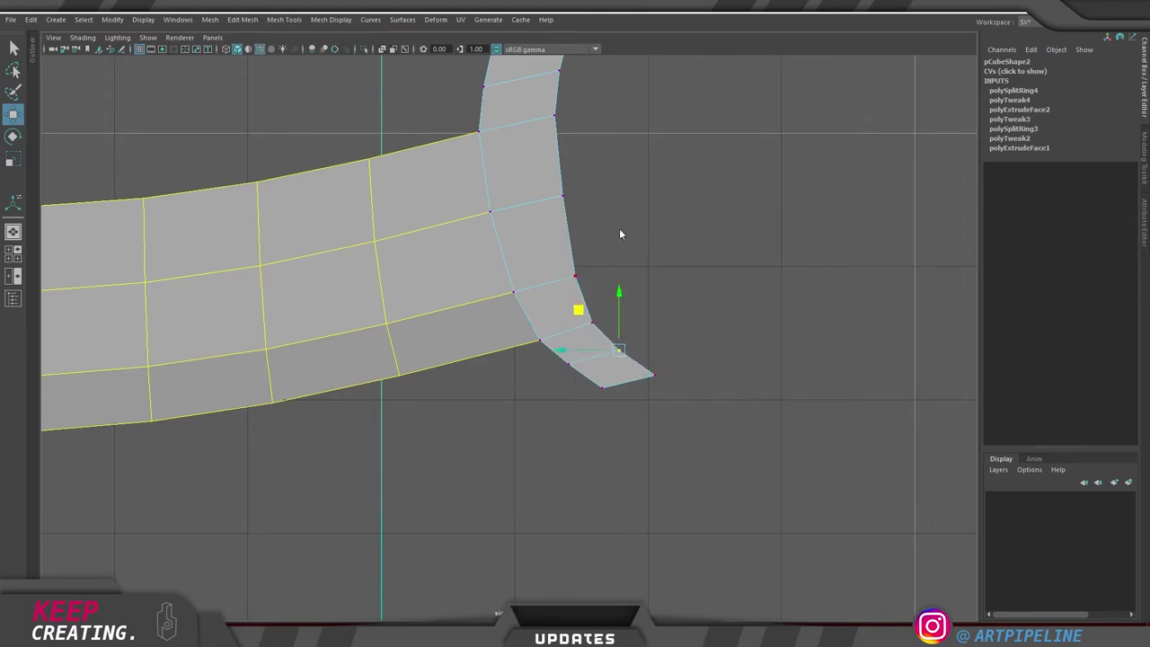
# Raise the blade-side vertices of the upper extrusion's middle edge loop slightly and return to object mode
pyautogui.press('F8')
pyautogui.scroll(-3, 632, 211)
pyautogui.keyDown('alt'); pyautogui.moveTo(632, 211); pyautogui.dragTo(649, 313, button='middle'); pyautogui.keyUp('alt')
pyautogui.scroll(4, 649, 314)
pyautogui.press('F8')
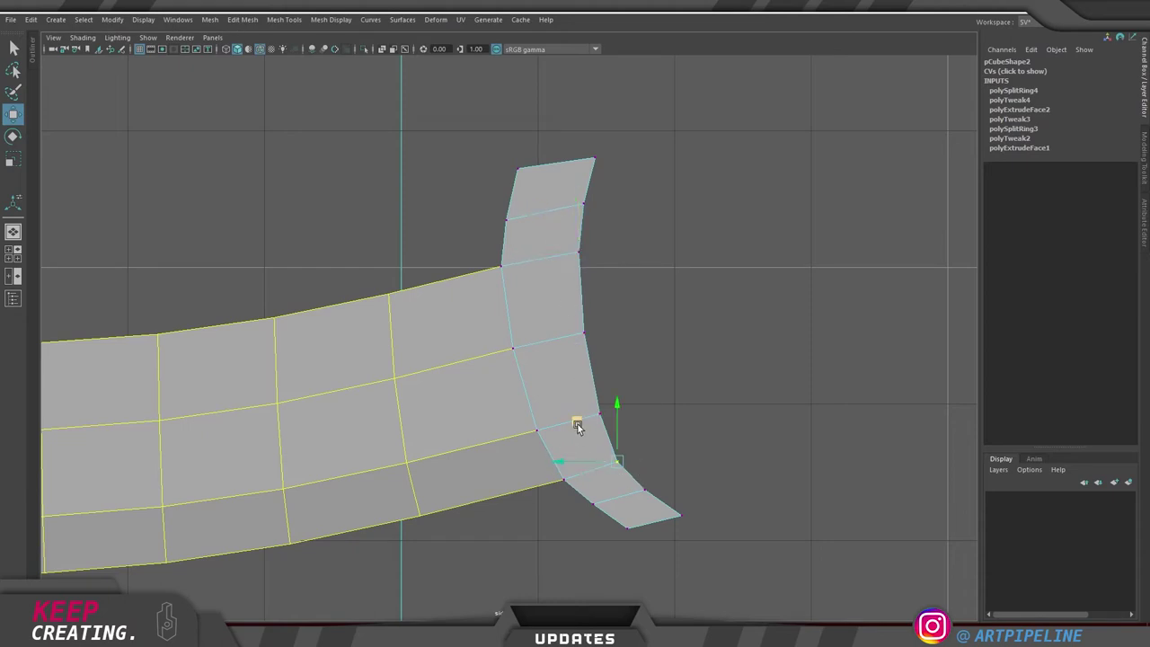
pyautogui.moveTo(601, 278); pyautogui.dragTo(618, 259, button='right')
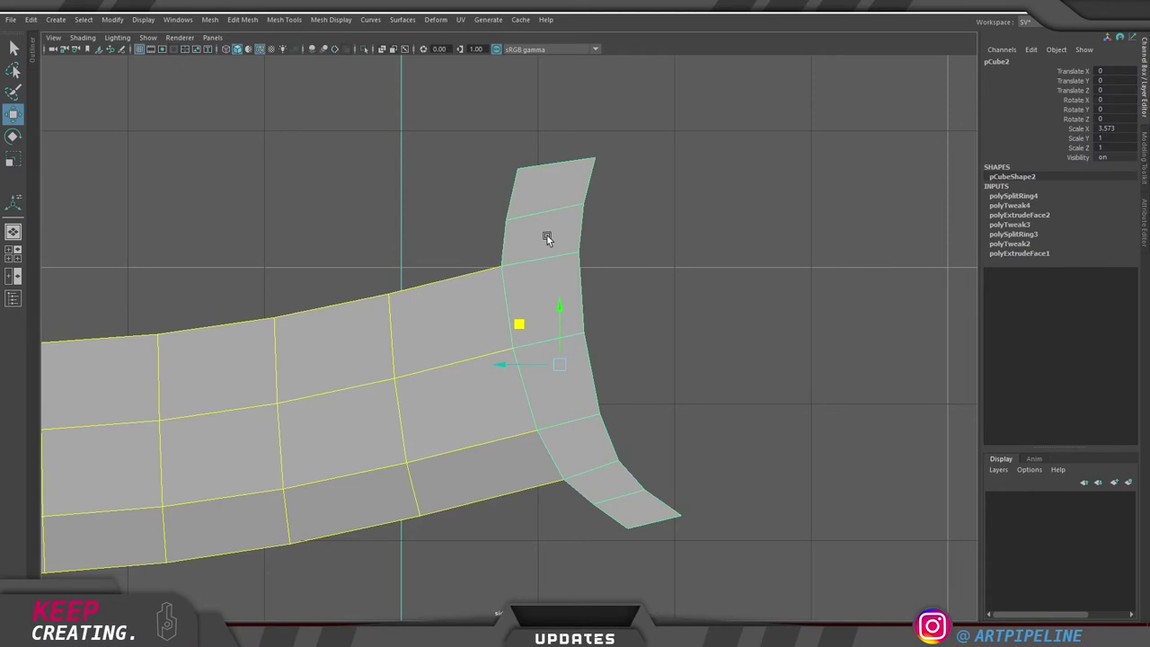
pyautogui.moveTo(444, 212); pyautogui.dragTo(444, 213, button='right')
pyautogui.moveTo(478, 203); pyautogui.dragTo(530, 231)
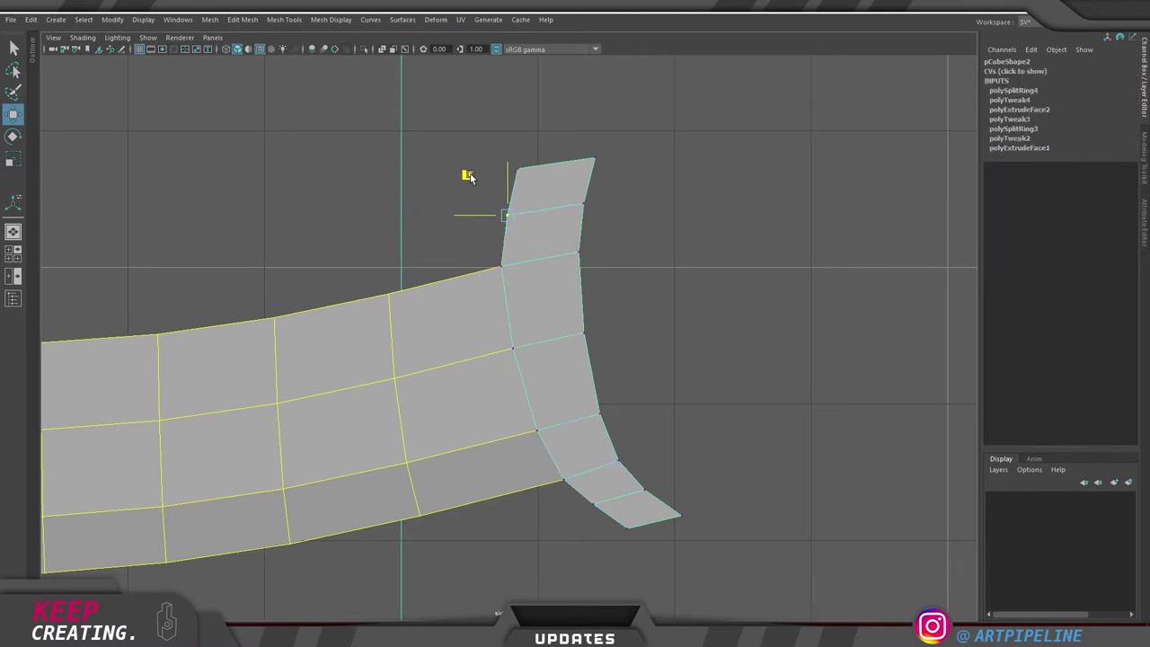
pyautogui.moveTo(551, 316); pyautogui.dragTo(620, 252, button='right')
pyautogui.click(659, 208)
# Preview the guard with smoothing in the perspective view and restore its unsmoothed display
pyautogui.press('space')
pyautogui.press('space')
pyautogui.keyDown('alt'); pyautogui.moveTo(593, 220); pyautogui.dragTo(505, 237); pyautogui.keyUp('alt')
pyautogui.keyDown('alt'); pyautogui.moveTo(505, 237); pyautogui.dragTo(403, 272, button='right'); pyautogui.keyUp('alt')
pyautogui.keyDown('alt'); pyautogui.moveTo(404, 272); pyautogui.dragTo(534, 270); pyautogui.keyUp('alt')
pyautogui.keyDown('alt'); pyautogui.moveTo(534, 269); pyautogui.dragTo(608, 267, button='right'); pyautogui.keyUp('alt')
pyautogui.keyDown('alt'); pyautogui.moveTo(608, 266); pyautogui.dragTo(632, 254); pyautogui.keyUp('alt')
pyautogui.click(477, 273)
pyautogui.press('3')
pyautogui.click(590, 265)
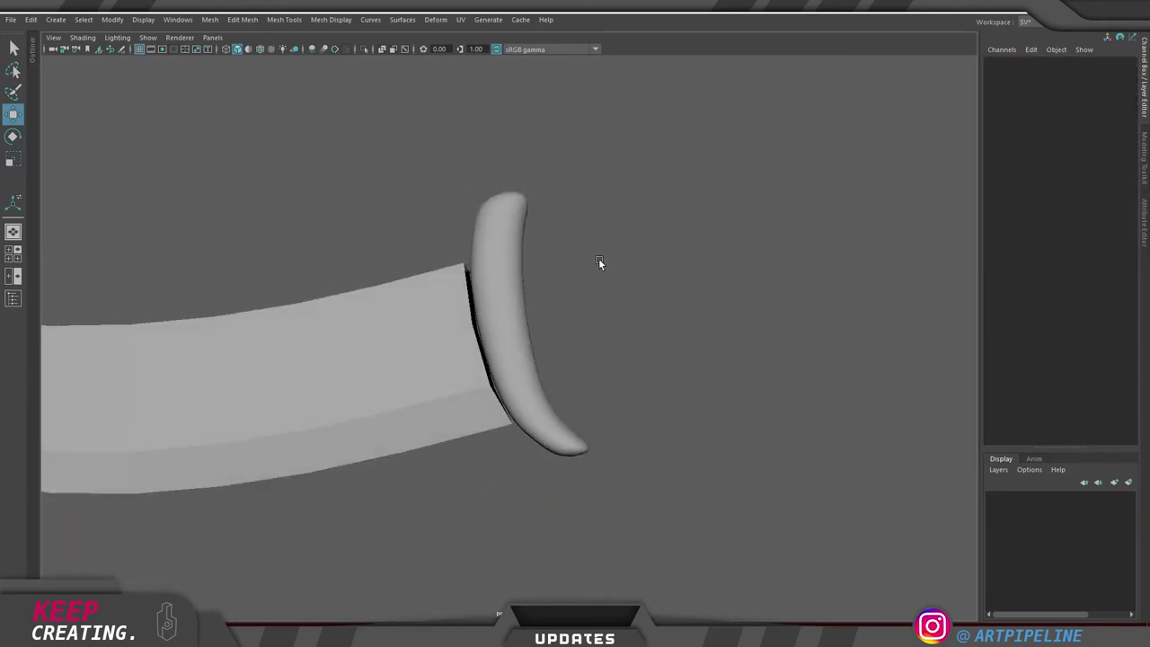
pyautogui.click(525, 296)
pyautogui.press('1')
# Try to bevel the guard's long side edge loops with a fraction of 0.519 and 2 segments
pyautogui.keyDown('alt'); pyautogui.moveTo(529, 295); pyautogui.dragTo(605, 278); pyautogui.keyUp('alt')
pyautogui.moveTo(511, 258); pyautogui.dragTo(518, 210, button='right')
pyautogui.doubleClick(520, 236)
pyautogui.keyDown('shift'); pyautogui.doubleClick(551, 215); pyautogui.keyUp('shift')
pyautogui.keyDown('alt'); pyautogui.moveTo(401, 236); pyautogui.dragTo(524, 236); pyautogui.keyUp('alt')
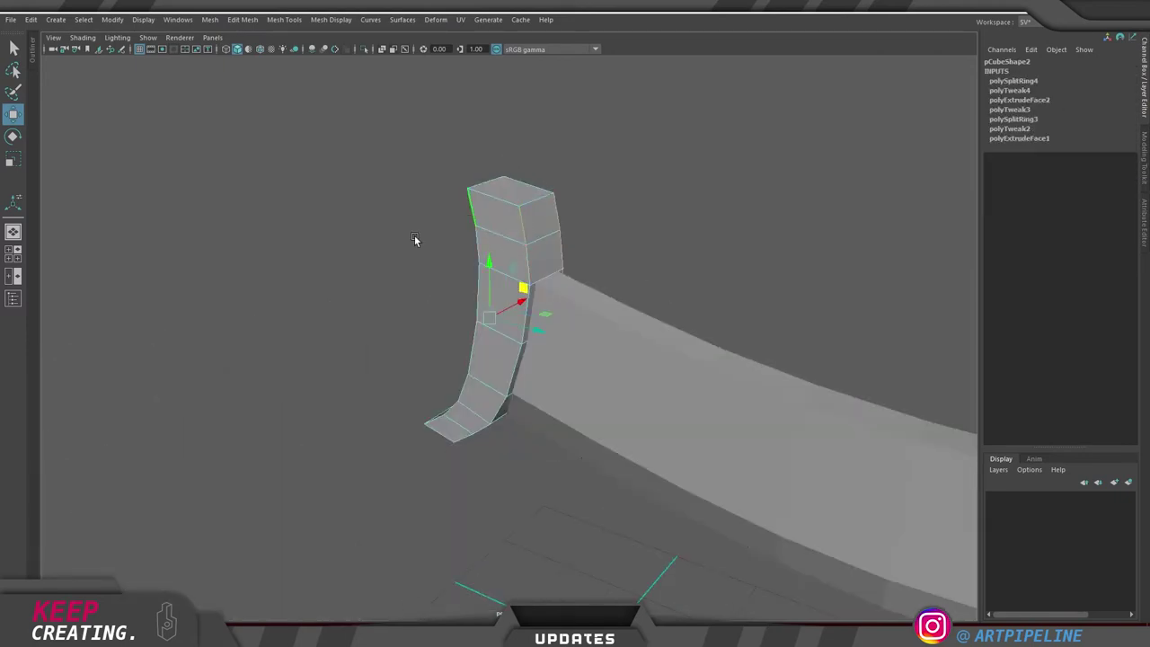
pyautogui.keyDown('alt'); pyautogui.moveTo(415, 239); pyautogui.dragTo(392, 267); pyautogui.keyUp('alt')
pyautogui.hotkey('ctrl', 'b')
pyautogui.keyDown('alt'); pyautogui.moveTo(565, 263); pyautogui.dragTo(662, 264); pyautogui.keyUp('alt')
pyautogui.moveTo(649, 255)
pyautogui.mouseDown(button='middle')
pyautogui.moveTo(728, 248)
pyautogui.moveTo(660, 255)
pyautogui.mouseUp(button='middle')
pyautogui.keyDown('alt'); pyautogui.moveTo(561, 261); pyautogui.dragTo(654, 281); pyautogui.keyUp('alt')
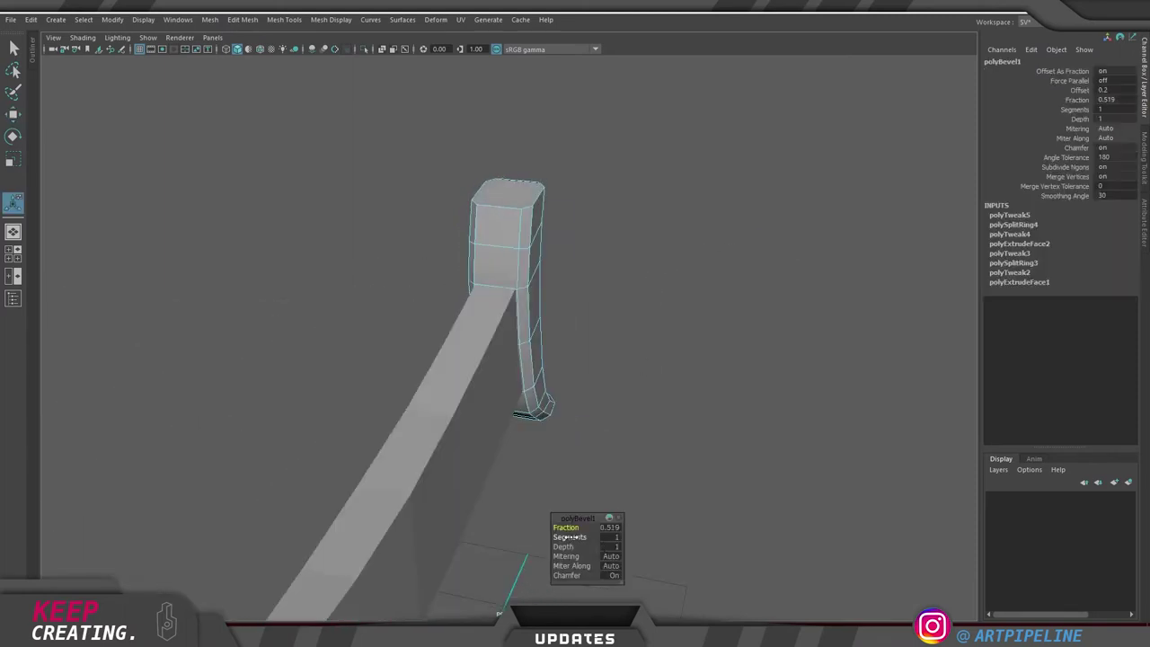
pyautogui.moveTo(625, 258); pyautogui.dragTo(629, 259, button='middle')
pyautogui.press('q')
pyautogui.moveTo(541, 246); pyautogui.dragTo(593, 212, button='right')
pyautogui.click(698, 200)
# Examine the beveled guard with the smooth preview from several angles and restore its unsmoothed display
pyautogui.keyDown('alt'); pyautogui.moveTo(698, 200); pyautogui.dragTo(588, 205); pyautogui.keyUp('alt')
pyautogui.click(535, 273)
pyautogui.press('3')
pyautogui.click(708, 278)
pyautogui.keyDown('alt'); pyautogui.moveTo(682, 278); pyautogui.dragTo(510, 279); pyautogui.keyUp('alt')
pyautogui.click(505, 260)
pyautogui.press('1')
# Undo the bevel on the guard's long edges
pyautogui.click(599, 233)
pyautogui.click(504, 235)
pyautogui.keyDown('shift'); pyautogui.click(504, 235); pyautogui.keyUp('shift')
pyautogui.hotkey('ctrl', 'z')
pyautogui.hotkey('ctrl', 'z')
pyautogui.hotkey('ctrl', 'z')
pyautogui.hotkey('ctrl', 'z')
pyautogui.hotkey('ctrl', 'z')
pyautogui.hotkey('ctrl', 'z')
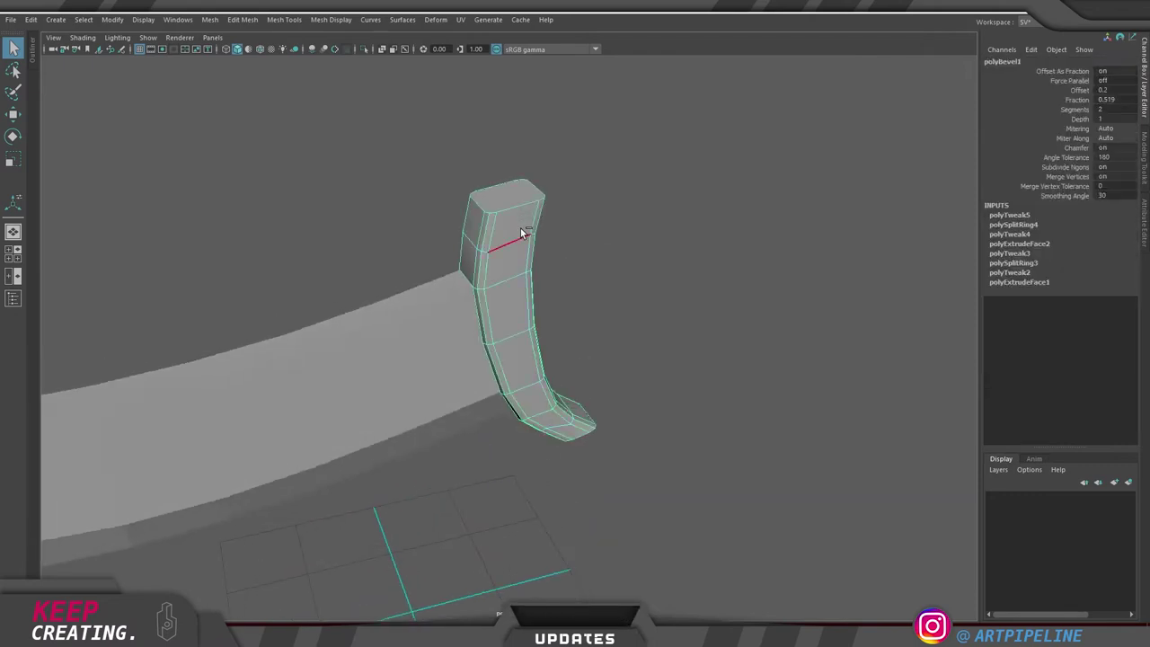
pyautogui.hotkey('ctrl', 'z')
pyautogui.hotkey('ctrl', 'z')
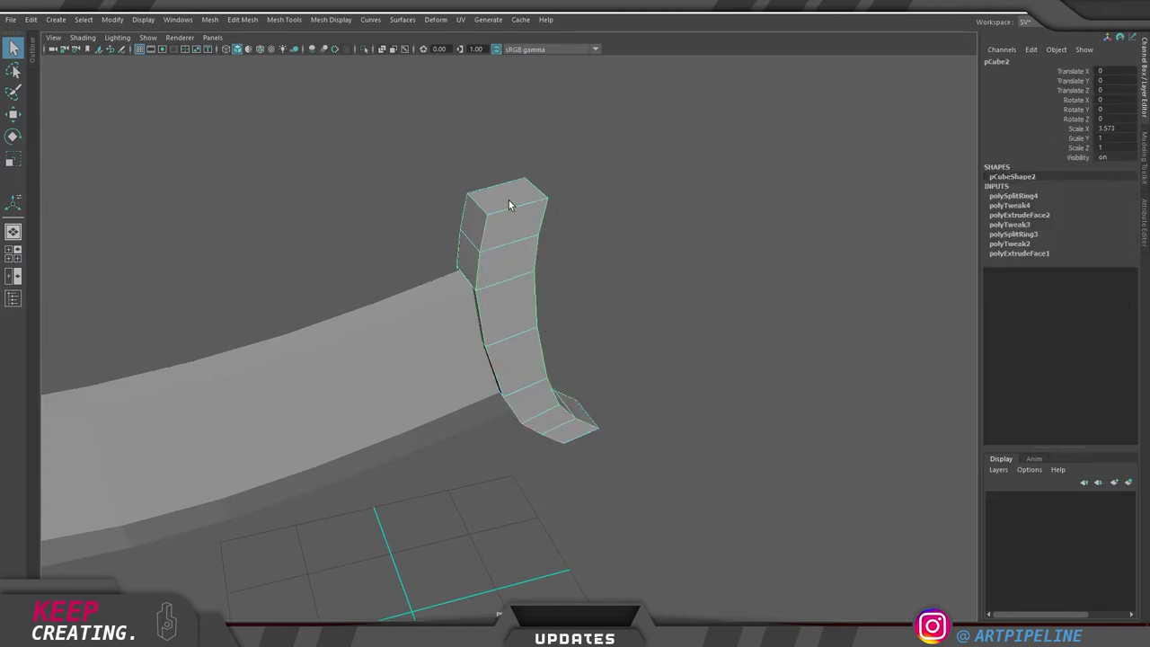
# Insert an edge loop lengthwise through the middle of the guard's thickness
pyautogui.keyDown('alt'); pyautogui.moveTo(524, 207); pyautogui.dragTo(599, 275); pyautogui.keyUp('alt')
pyautogui.keyDown('alt'); pyautogui.moveTo(512, 283); pyautogui.dragTo(511, 314); pyautogui.keyUp('alt')
pyautogui.moveTo(512, 310); pyautogui.dragTo(532, 183, button='right')
pyautogui.keyDown('ctrl'); pyautogui.moveTo(800, 413); pyautogui.dragTo(800, 413, button='right'); pyautogui.keyUp('ctrl')
pyautogui.keyDown('alt'); pyautogui.moveTo(643, 334); pyautogui.dragTo(695, 327); pyautogui.keyUp('alt')
# Try to scale the guard's central edge loop uniformly outward
pyautogui.press('r')
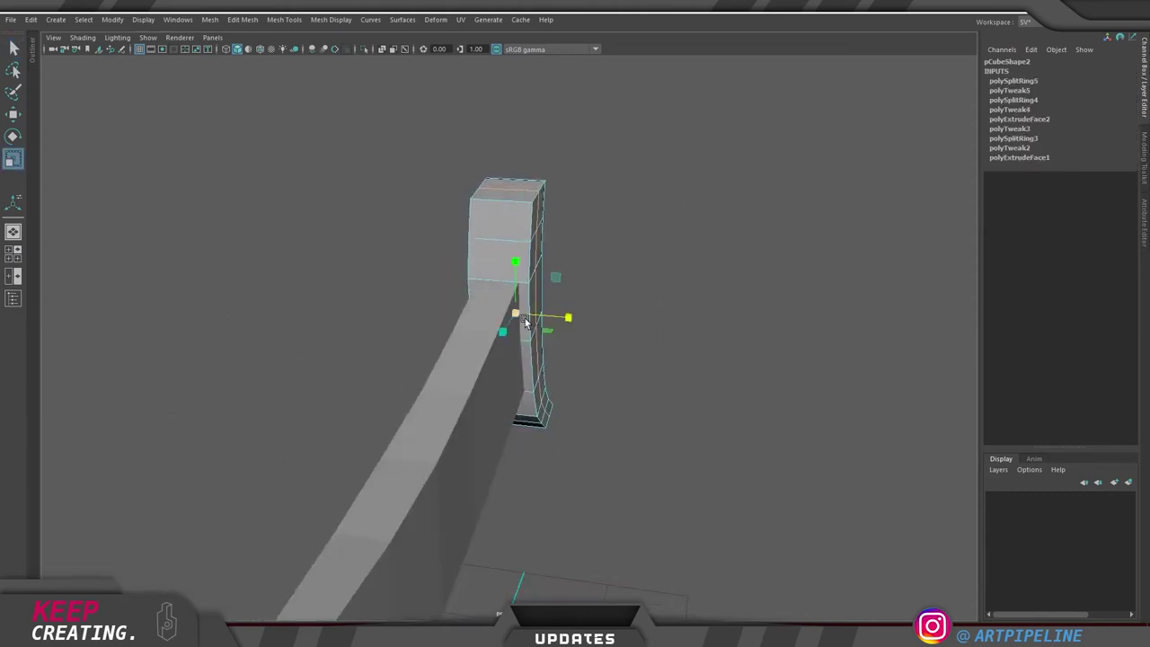
pyautogui.moveTo(518, 315); pyautogui.dragTo(634, 326)
pyautogui.hotkey('ctrl', 'z')
# Push the guard's central edge loop outward with Transform Component to a local Z translation of about 0.82
pyautogui.keyDown('shift'); pyautogui.moveTo(585, 221); pyautogui.dragTo(579, 417, button='right'); pyautogui.keyUp('shift')
pyautogui.moveTo(505, 162); pyautogui.dragTo(504, 148)
pyautogui.keyDown('alt'); pyautogui.moveTo(495, 213); pyautogui.dragTo(391, 255); pyautogui.keyUp('alt')
pyautogui.press('space')
pyautogui.press('space')
pyautogui.scroll(-2, 688, 420)
pyautogui.scroll(2, 688, 420)
pyautogui.keyDown('alt'); pyautogui.moveTo(634, 439); pyautogui.dragTo(606, 306); pyautogui.keyUp('alt')
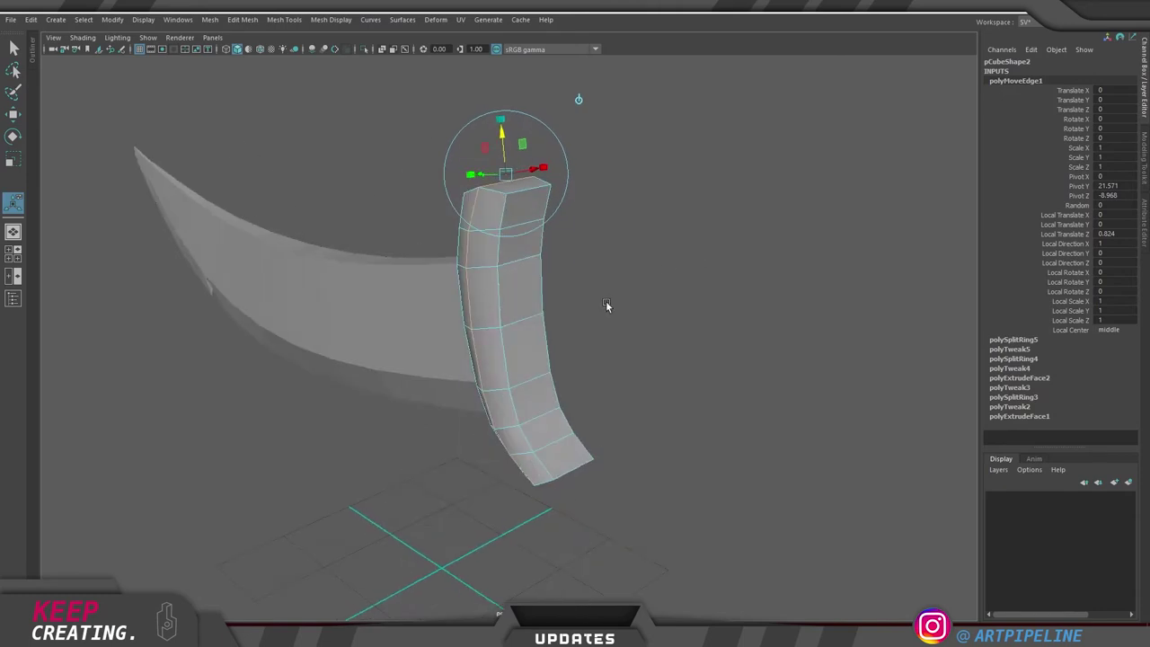
# Preview the reshaped guard with smoothing from several angles and restore its unsmoothed display
pyautogui.click(739, 231)
pyautogui.click(517, 364)
pyautogui.press('3')
pyautogui.click(561, 362)
pyautogui.keyDown('alt'); pyautogui.moveTo(561, 362); pyautogui.dragTo(706, 327); pyautogui.keyUp('alt')
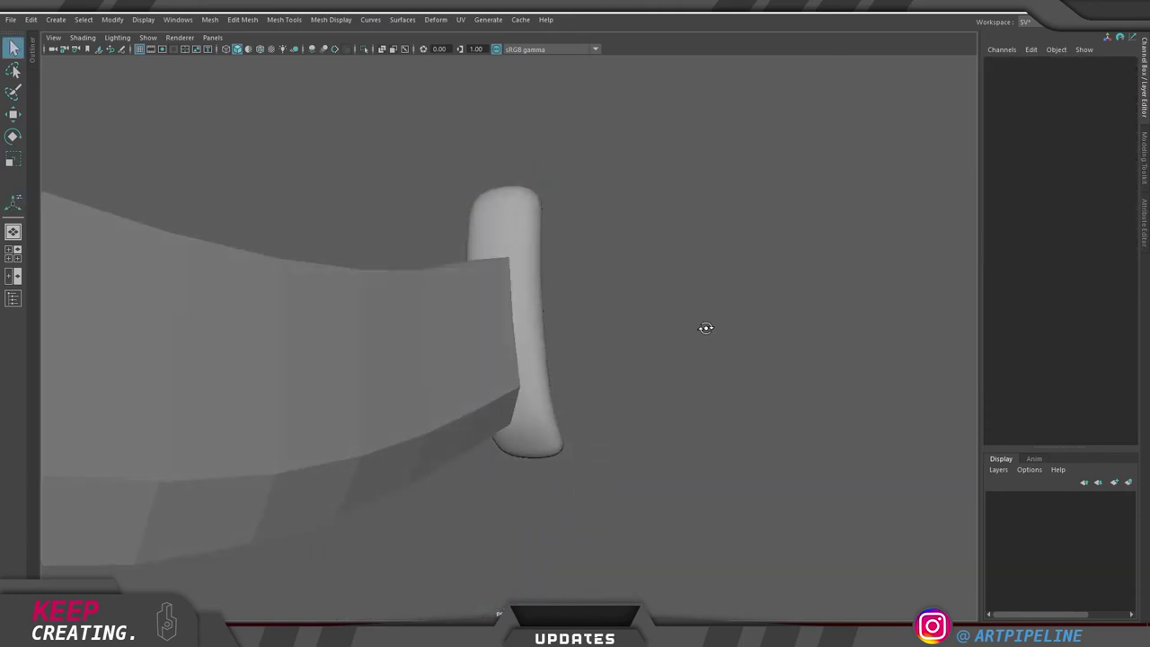
pyautogui.click(488, 235)
pyautogui.press('1')
pyautogui.keyDown('alt'); pyautogui.moveTo(661, 282); pyautogui.dragTo(555, 313); pyautogui.keyUp('alt')
pyautogui.scroll(3, 631, 289)
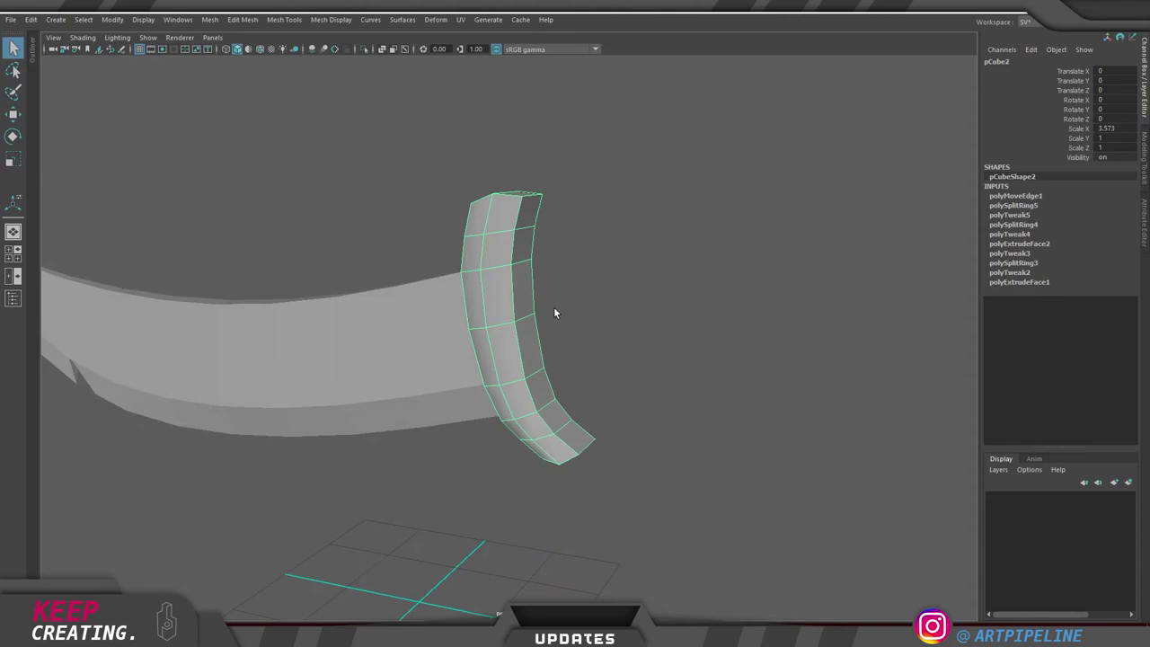
# Select the blade and guard together, harden their edges for faceted shading, and clear the selection
pyautogui.click(697, 271)
pyautogui.keyDown('alt'); pyautogui.moveTo(697, 272); pyautogui.dragTo(613, 276); pyautogui.keyUp('alt')
pyautogui.moveTo(467, 215); pyautogui.dragTo(643, 431)
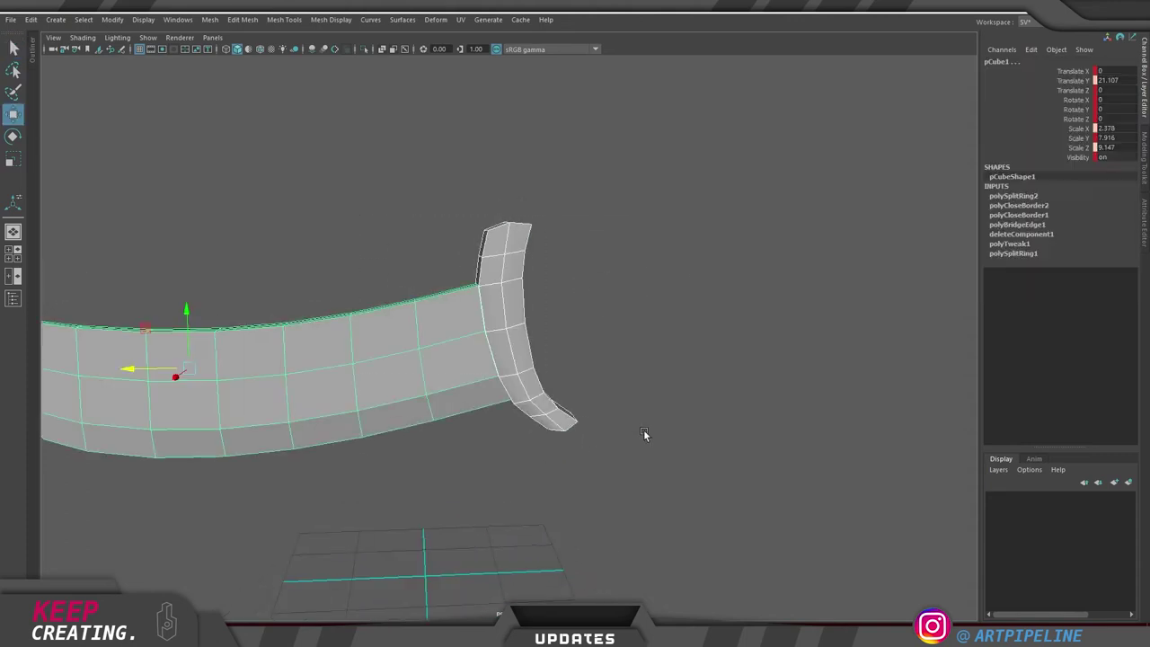
pyautogui.keyDown('shift'); pyautogui.moveTo(676, 444); pyautogui.dragTo(772, 205, button='right'); pyautogui.keyUp('shift')
pyautogui.click(772, 205)
pyautogui.moveTo(718, 269)
pyautogui.keyDown('alt'); pyautogui.mouseDown()
pyautogui.moveTo(539, 402)
pyautogui.moveTo(611, 420)
pyautogui.mouseUp(); pyautogui.keyUp('alt')
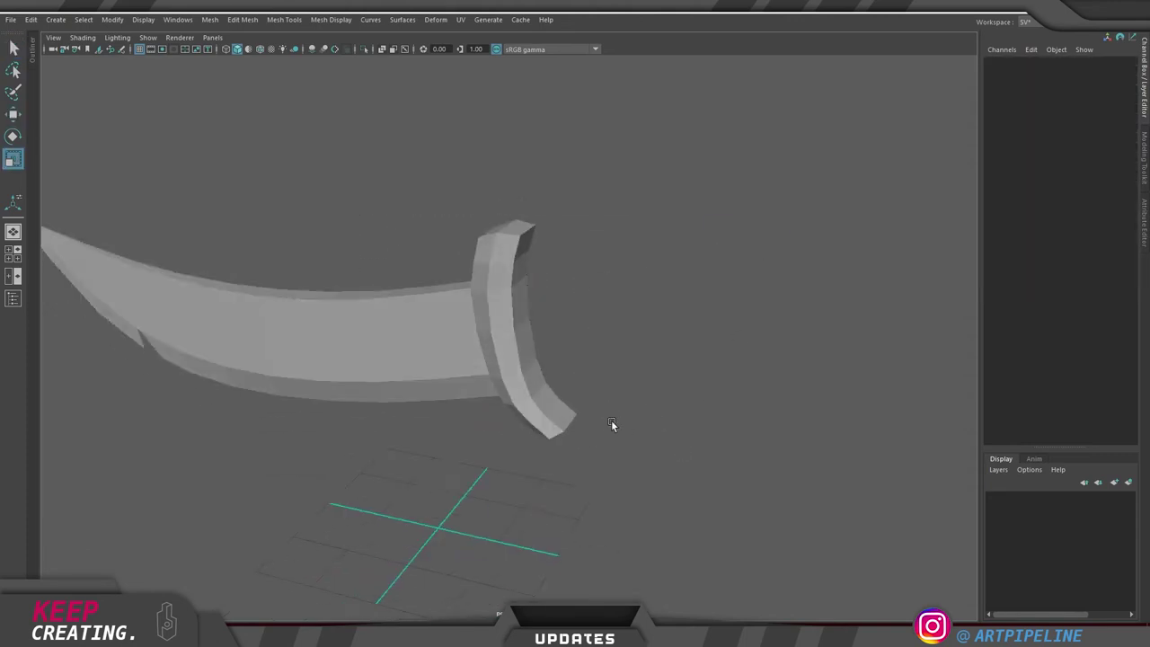
# Create a polygon cylinder and move it in the side view beyond the guard, about level with the guard's middle
pyautogui.keyDown('alt'); pyautogui.moveTo(620, 364); pyautogui.dragTo(680, 381); pyautogui.keyUp('alt')
pyautogui.keyDown('alt'); pyautogui.moveTo(680, 381); pyautogui.dragTo(575, 370, button='middle'); pyautogui.keyUp('alt')
pyautogui.keyDown('alt'); pyautogui.moveTo(575, 370); pyautogui.dragTo(602, 295); pyautogui.keyUp('alt')
pyautogui.keyDown('alt'); pyautogui.moveTo(602, 296); pyautogui.dragTo(602, 276, button='middle'); pyautogui.keyUp('alt')
pyautogui.keyDown('shift'); pyautogui.moveTo(603, 407); pyautogui.dragTo(497, 402, button='right'); pyautogui.keyUp('shift')
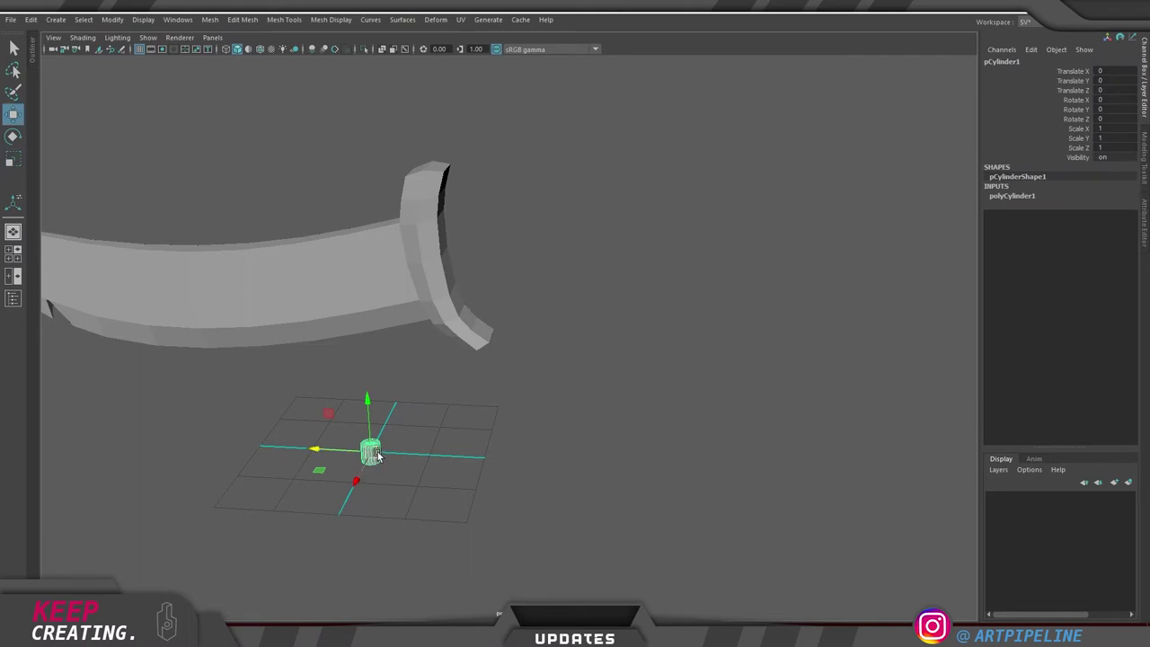
pyautogui.press('space')
pyautogui.press('space')
pyautogui.scroll(-8, 684, 352)
pyautogui.moveTo(440, 451); pyautogui.dragTo(622, 294)
pyautogui.keyDown('alt'); pyautogui.moveTo(712, 290); pyautogui.dragTo(638, 277, button='middle'); pyautogui.keyUp('alt')
pyautogui.scroll(3, 638, 277)
# Rotate the cylinder 90 degrees about Z and scale it uniformly to about 4.85
pyautogui.press('e')
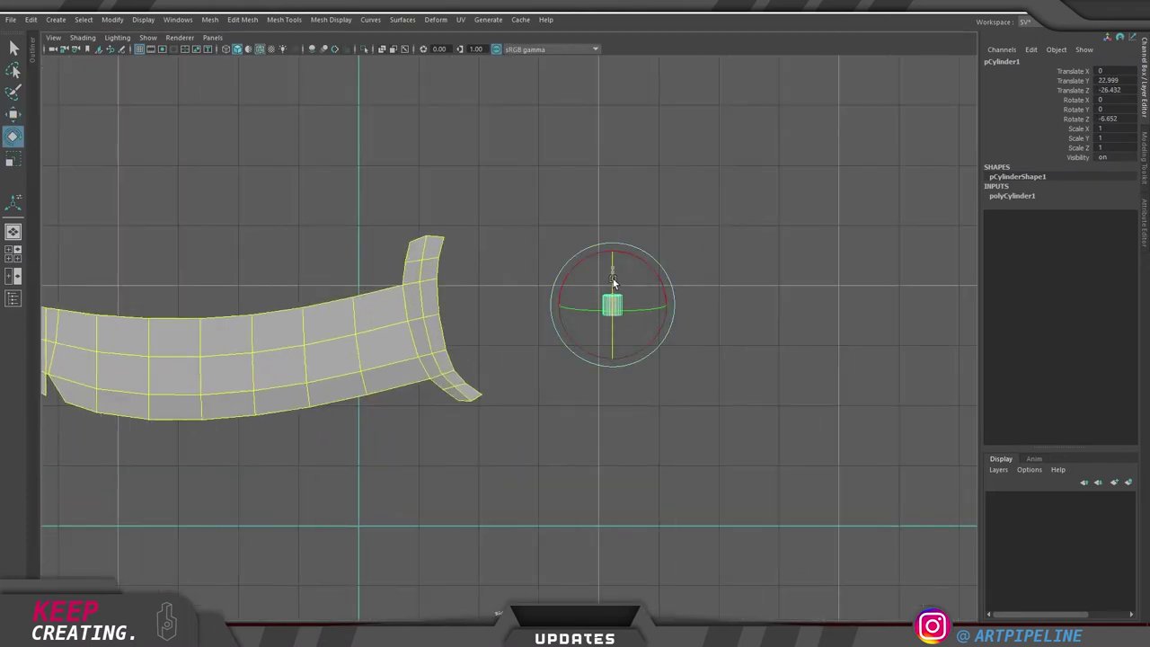
pyautogui.write('90')
pyautogui.press('Return')
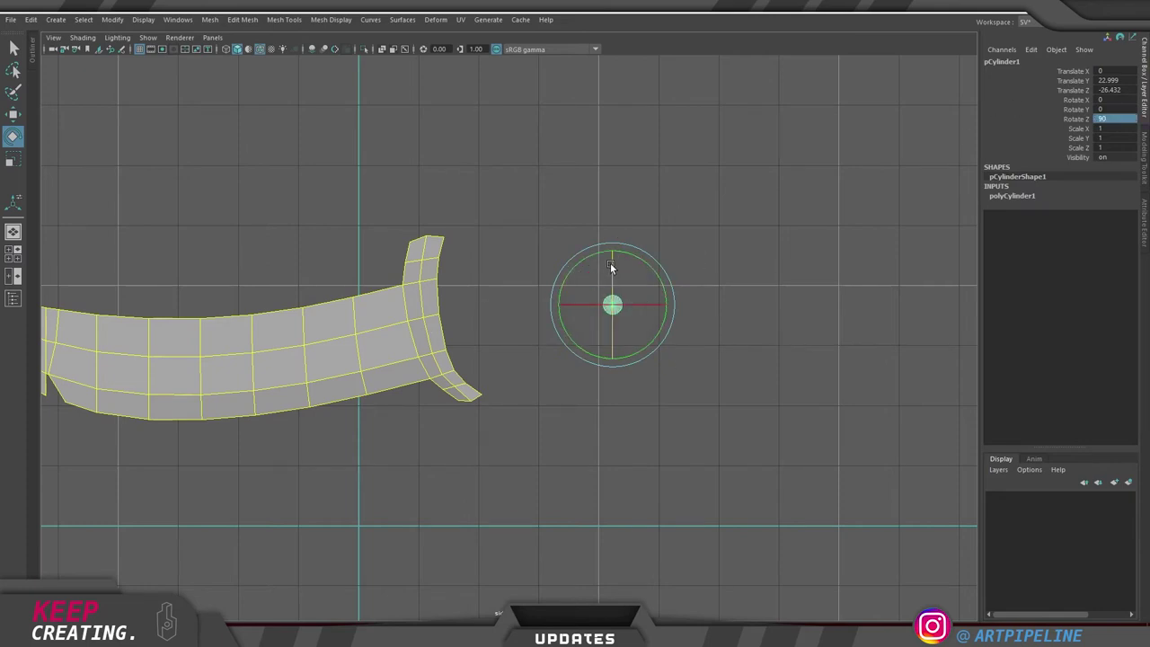
pyautogui.press('r')
pyautogui.moveTo(612, 305); pyautogui.dragTo(676, 336)
pyautogui.moveTo(578, 342)
pyautogui.keyDown('alt'); pyautogui.mouseDown(button='middle')
pyautogui.moveTo(655, 330)
pyautogui.moveTo(580, 322)
pyautogui.mouseUp(button='middle'); pyautogui.keyUp('alt')
pyautogui.keyDown('alt'); pyautogui.moveTo(580, 322); pyautogui.dragTo(747, 312, button='right'); pyautogui.keyUp('alt')
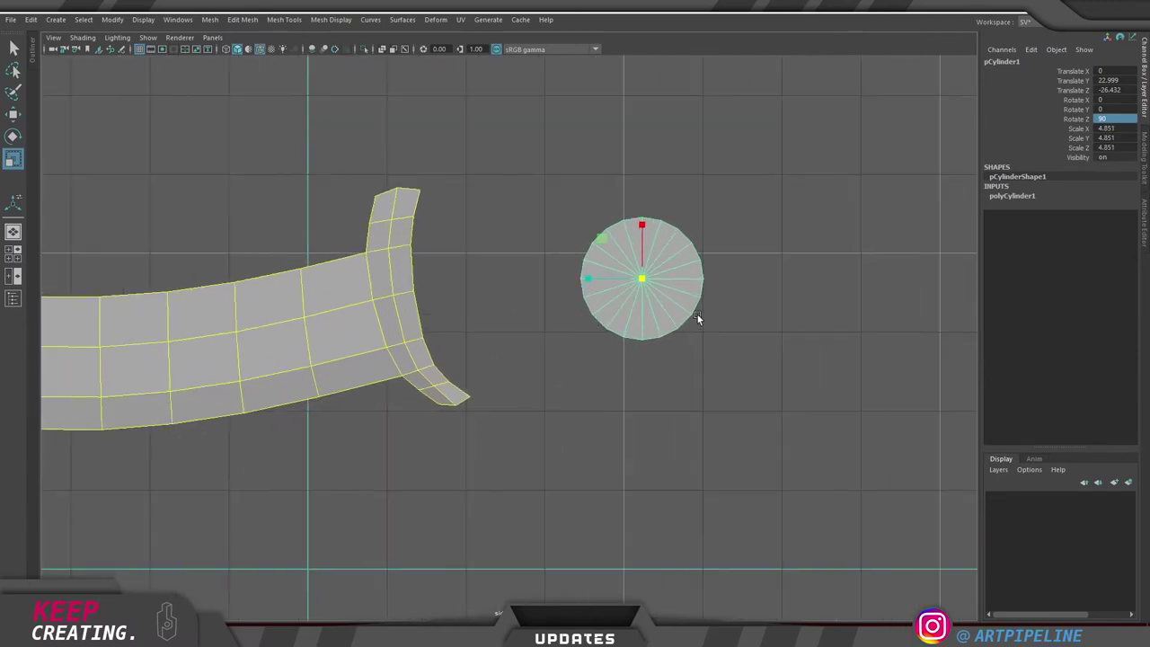
pyautogui.keyDown('alt'); pyautogui.moveTo(679, 315); pyautogui.dragTo(668, 317, button='middle'); pyautogui.keyUp('alt')
pyautogui.keyDown('alt'); pyautogui.moveTo(668, 316); pyautogui.dragTo(709, 310, button='right'); pyautogui.keyUp('alt')
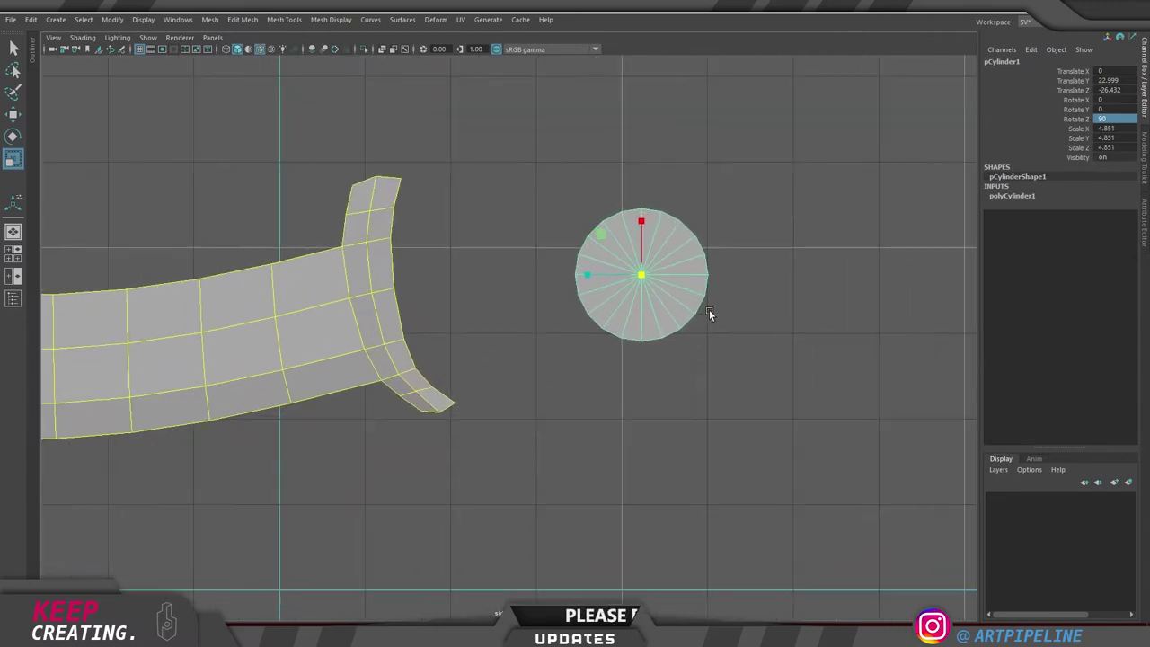
# Set the cylinder's axis subdivisions to 16 and move it farther from the guard
pyautogui.click(1020, 197)
pyautogui.click(1071, 224)
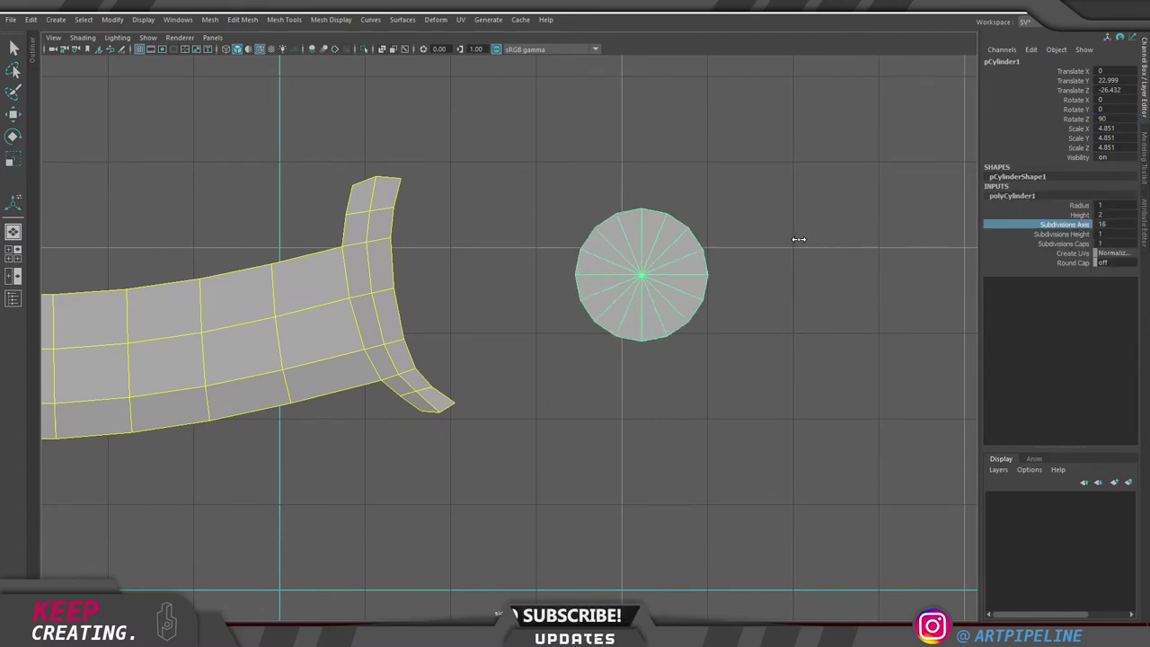
pyautogui.press('w')
pyautogui.moveTo(602, 233); pyautogui.dragTo(663, 246)
pyautogui.keyDown('alt'); pyautogui.moveTo(605, 301); pyautogui.dragTo(474, 311, button='right'); pyautogui.keyUp('alt')
pyautogui.keyDown('alt'); pyautogui.moveTo(473, 311); pyautogui.dragTo(778, 296, button='middle'); pyautogui.keyUp('alt')
pyautogui.keyDown('alt'); pyautogui.moveTo(632, 310); pyautogui.dragTo(527, 315, button='right'); pyautogui.keyUp('alt')
pyautogui.keyDown('alt'); pyautogui.moveTo(700, 310); pyautogui.dragTo(574, 309, button='middle'); pyautogui.keyUp('alt')
pyautogui.keyDown('alt'); pyautogui.moveTo(688, 334); pyautogui.dragTo(664, 335, button='right'); pyautogui.keyUp('alt')
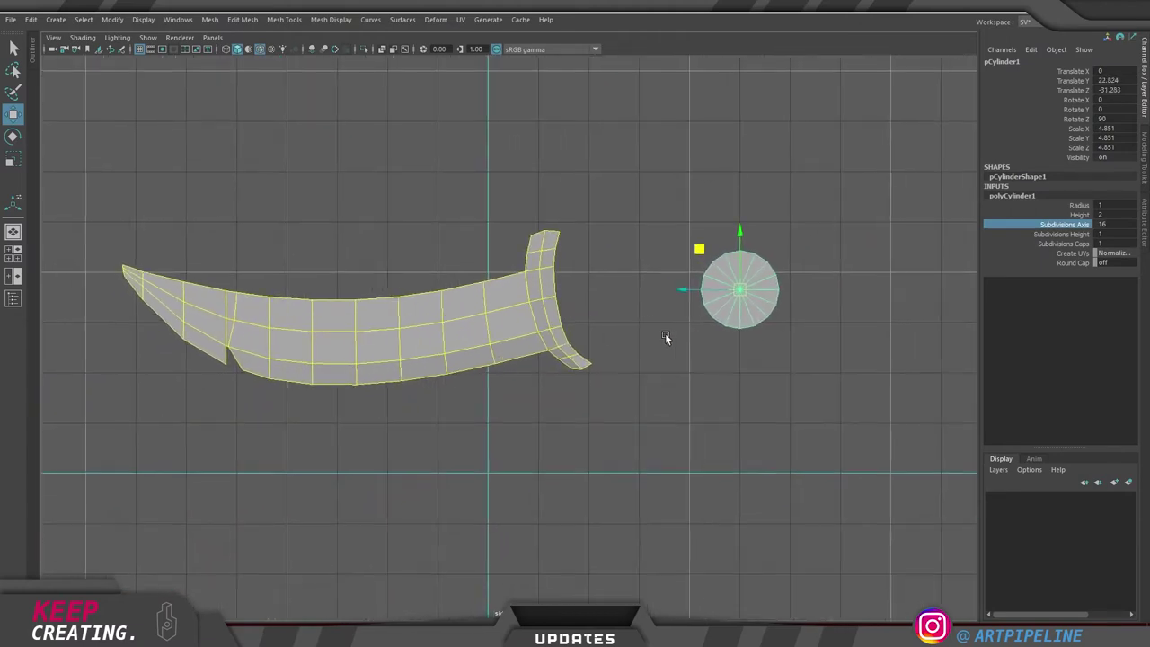
# Move the cylinder to about Y 22.6 and Z -36.9, and enlarge it uniformly to a scale of about 6.31
pyautogui.moveTo(756, 239)
pyautogui.mouseDown()
pyautogui.moveTo(734, 239)
pyautogui.moveTo(746, 253)
pyautogui.mouseUp()
pyautogui.press('r')
pyautogui.moveTo(787, 292); pyautogui.dragTo(810, 301)
pyautogui.moveTo(811, 301); pyautogui.dragTo(810, 299, button='middle')
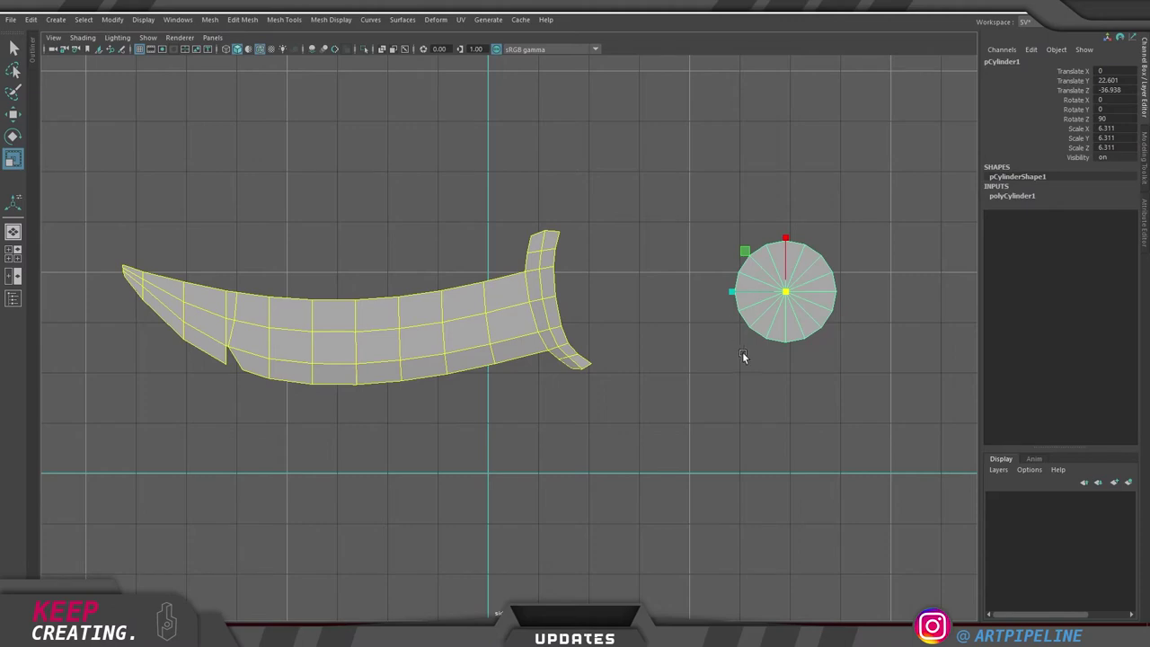
# Flatten the cylinder in the top view to a Y scale of about 1.96, close to the guard's thickness
pyautogui.press('space')
pyautogui.press('space')
pyautogui.press('space')
pyautogui.press('space')
pyautogui.scroll(-5, 636, 326)
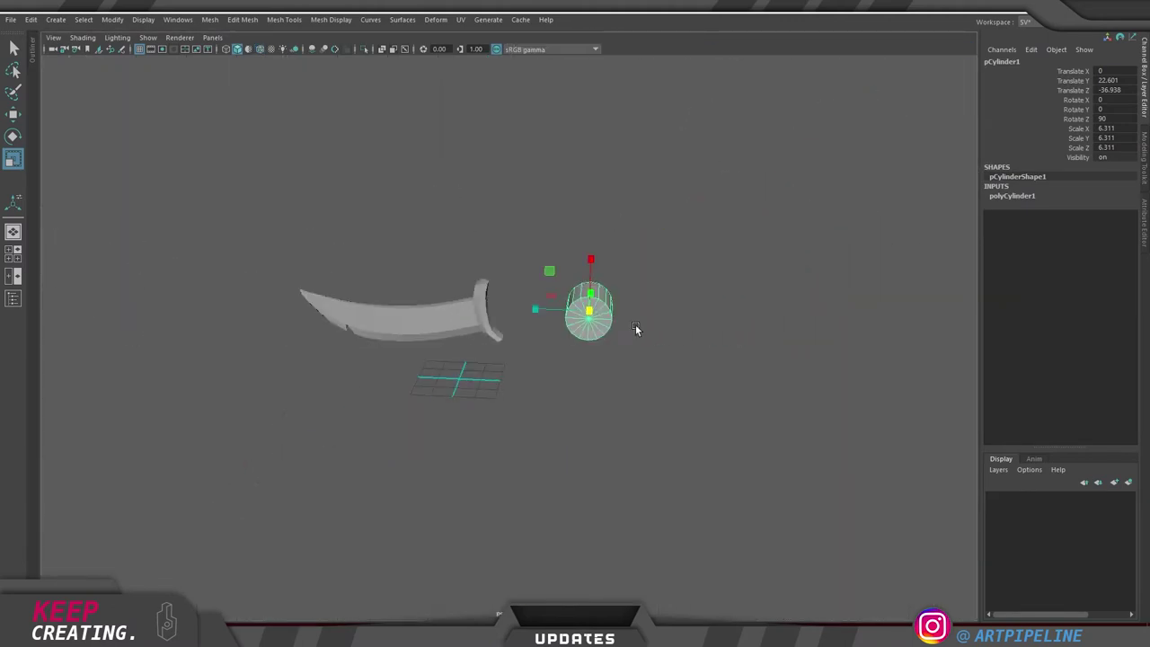
pyautogui.press('space')
pyautogui.press('space')
pyautogui.scroll(-4, 497, 246)
pyautogui.scroll(-2, 496, 244)
pyautogui.press('f')
pyautogui.scroll(-10, 608, 232)
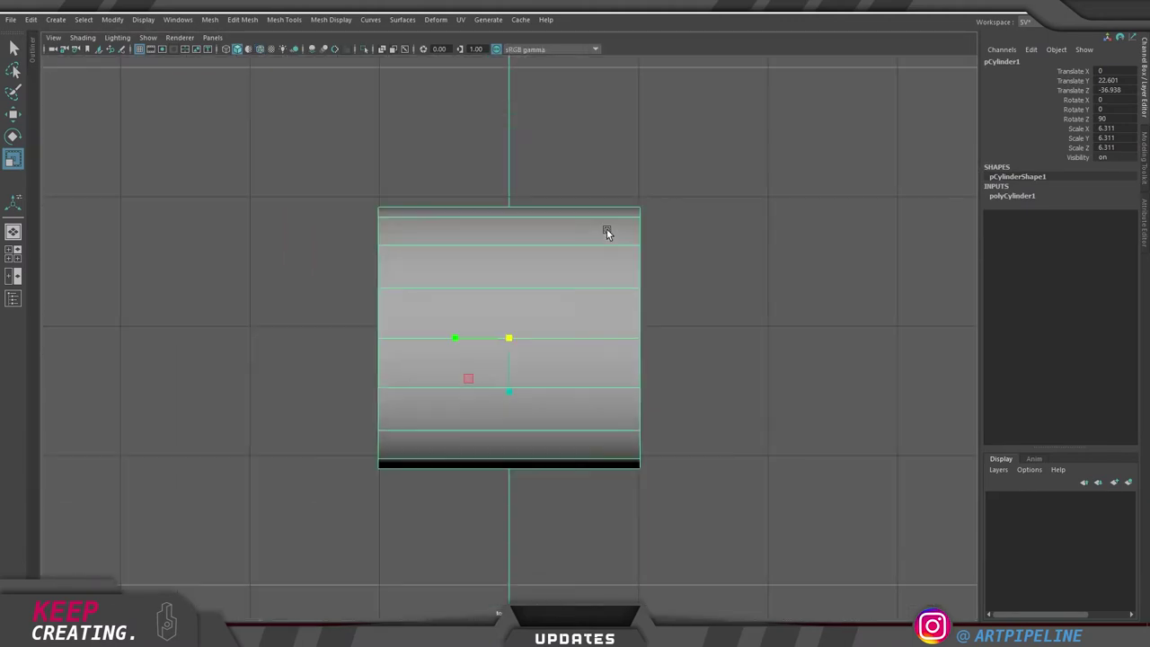
pyautogui.scroll(6, 638, 242)
pyautogui.keyDown('alt'); pyautogui.moveTo(601, 323); pyautogui.dragTo(563, 282, button='middle'); pyautogui.keyUp('alt')
pyautogui.moveTo(507, 169); pyautogui.dragTo(547, 177)
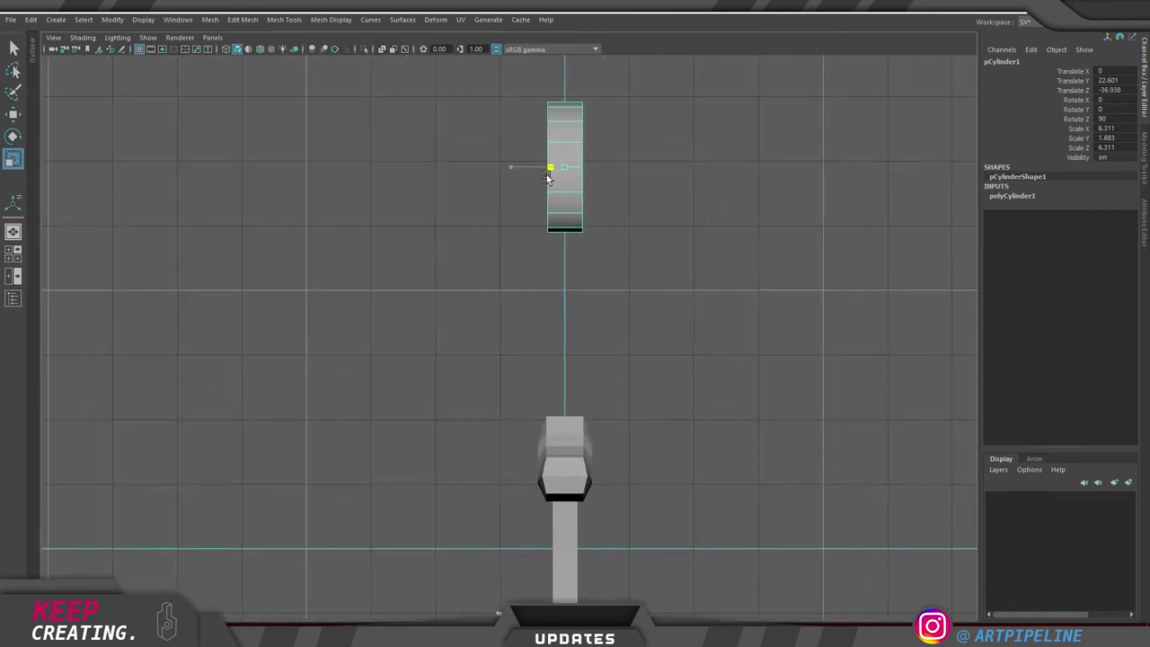
pyautogui.moveTo(549, 177); pyautogui.dragTo(543, 179)
pyautogui.press('space')
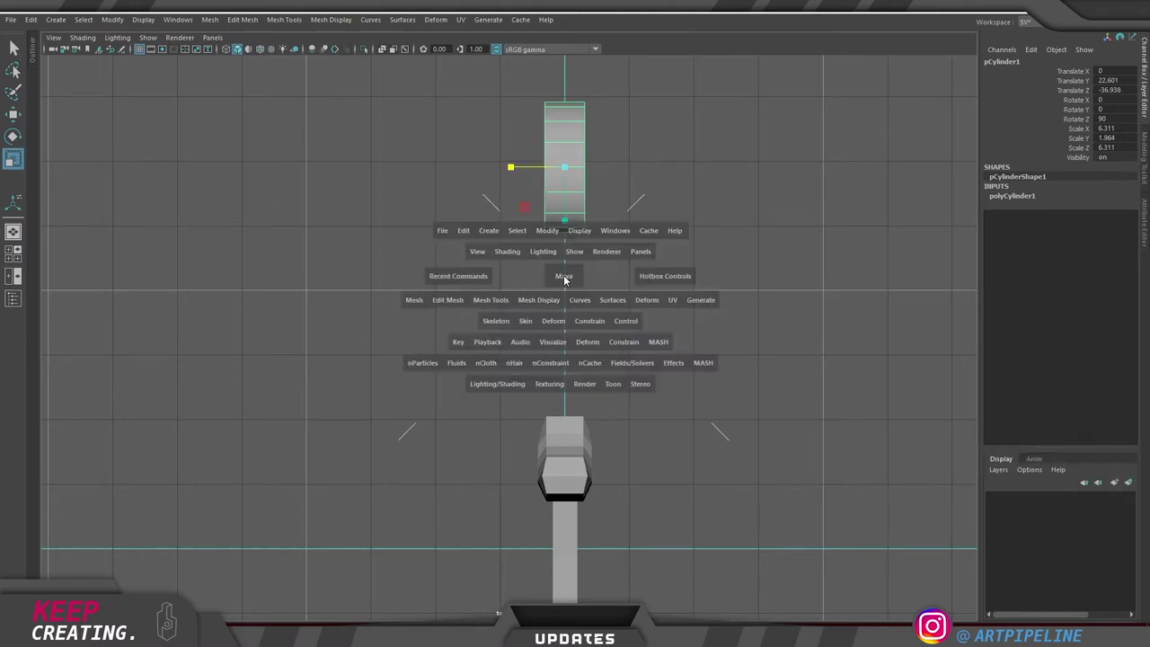
pyautogui.press('space')
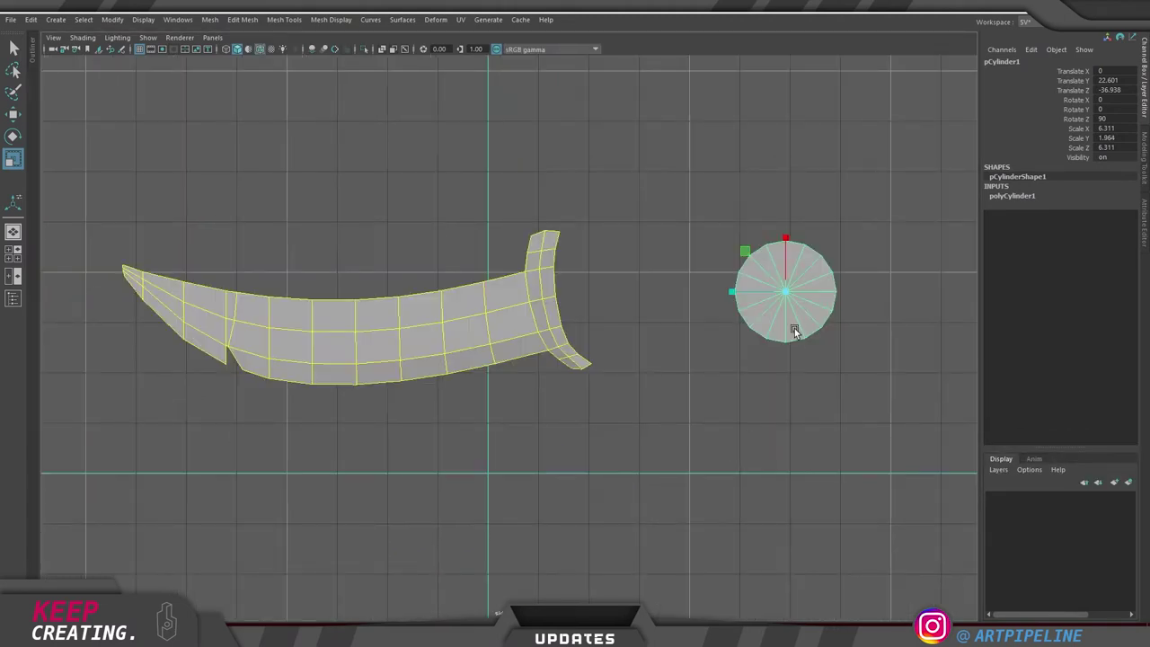
# Shrink the cylinder uniformly to a scale of about 5.7 and adjust its Y scale to about 1.91
pyautogui.moveTo(786, 296); pyautogui.dragTo(782, 297)
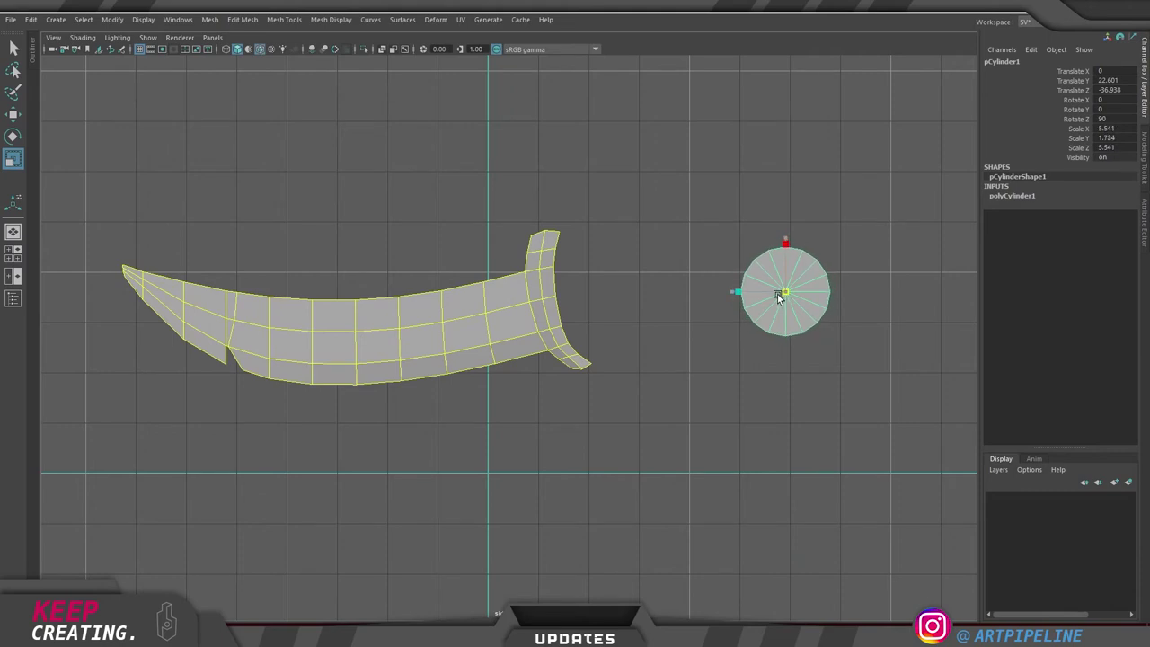
pyautogui.press('space')
pyautogui.press('space')
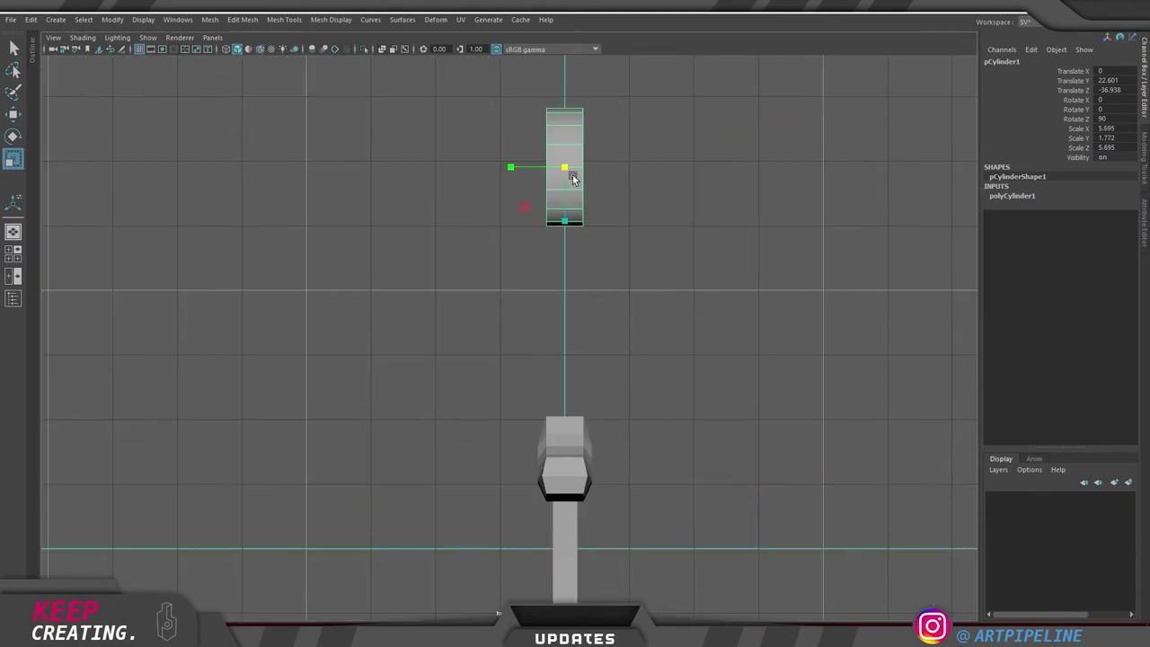
pyautogui.press('space')
pyautogui.press('space')
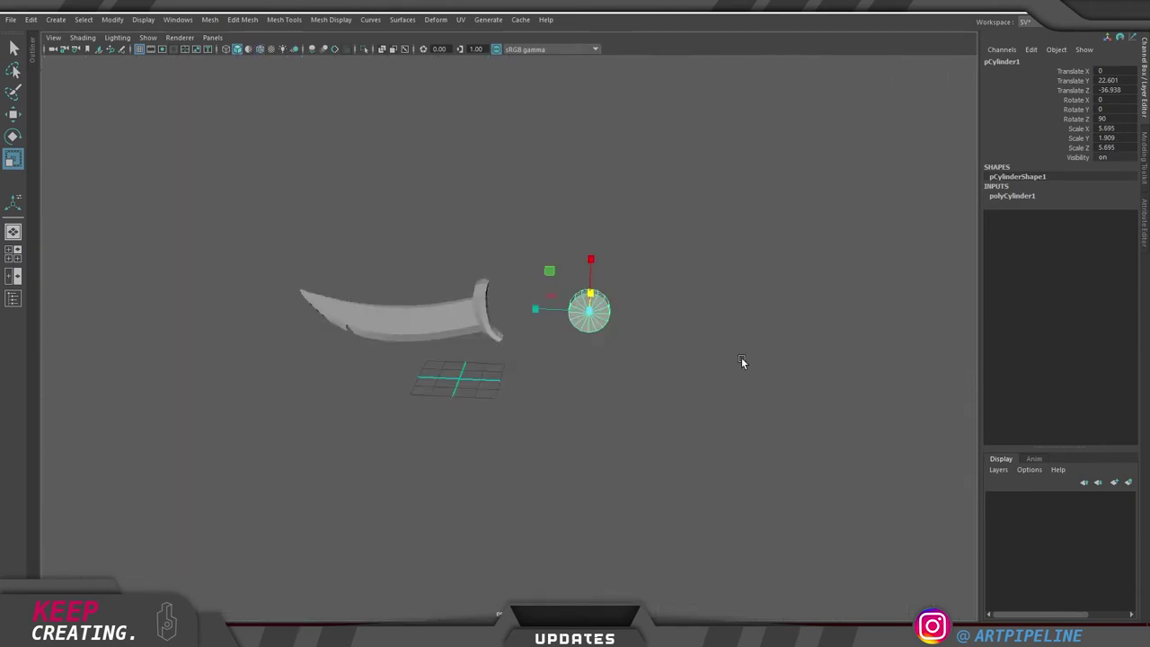
# Examine the flattened cylinder beside the blade and guard in the perspective view and select it for moving
pyautogui.click(741, 359)
pyautogui.keyDown('alt'); pyautogui.moveTo(521, 350); pyautogui.dragTo(403, 344); pyautogui.keyUp('alt')
pyautogui.keyDown('alt'); pyautogui.moveTo(404, 345); pyautogui.dragTo(869, 349, button='right'); pyautogui.keyUp('alt')
pyautogui.keyDown('alt'); pyautogui.moveTo(476, 345); pyautogui.dragTo(561, 346); pyautogui.keyUp('alt')
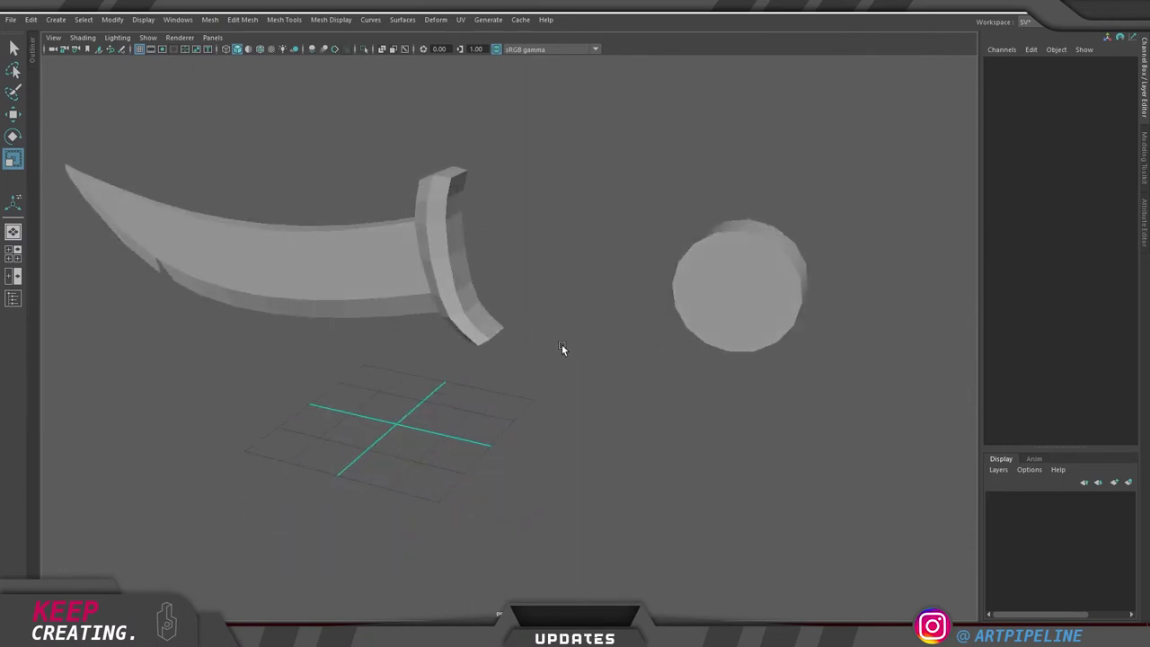
pyautogui.click(739, 323)
pyautogui.keyDown('alt'); pyautogui.moveTo(739, 323); pyautogui.dragTo(685, 365, button='middle'); pyautogui.keyUp('alt')
pyautogui.press('w')
pyautogui.keyDown('alt'); pyautogui.moveTo(685, 365); pyautogui.dragTo(672, 370); pyautogui.keyUp('alt')
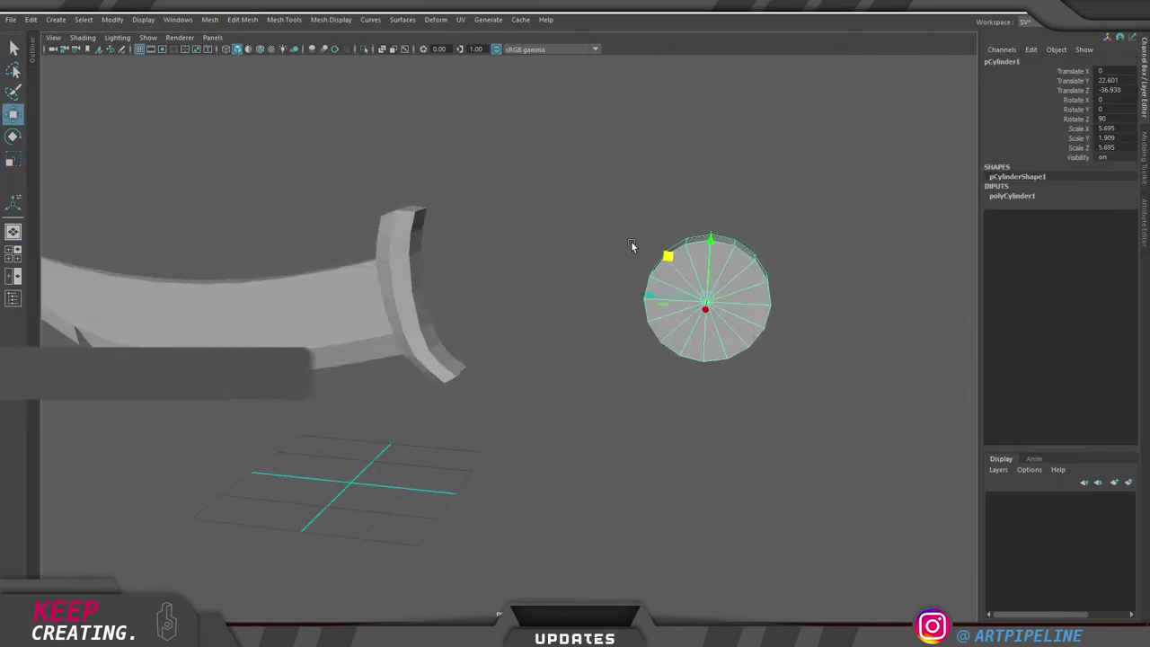
# Harden the edges of the flattened cylinder to give its side a faceted look
pyautogui.keyDown('alt'); pyautogui.moveTo(747, 312); pyautogui.dragTo(646, 328, button='middle'); pyautogui.keyUp('alt')
pyautogui.keyDown('alt'); pyautogui.moveTo(646, 330); pyautogui.dragTo(723, 295); pyautogui.keyUp('alt')
pyautogui.keyDown('alt'); pyautogui.moveTo(725, 300); pyautogui.dragTo(720, 302); pyautogui.keyUp('alt')
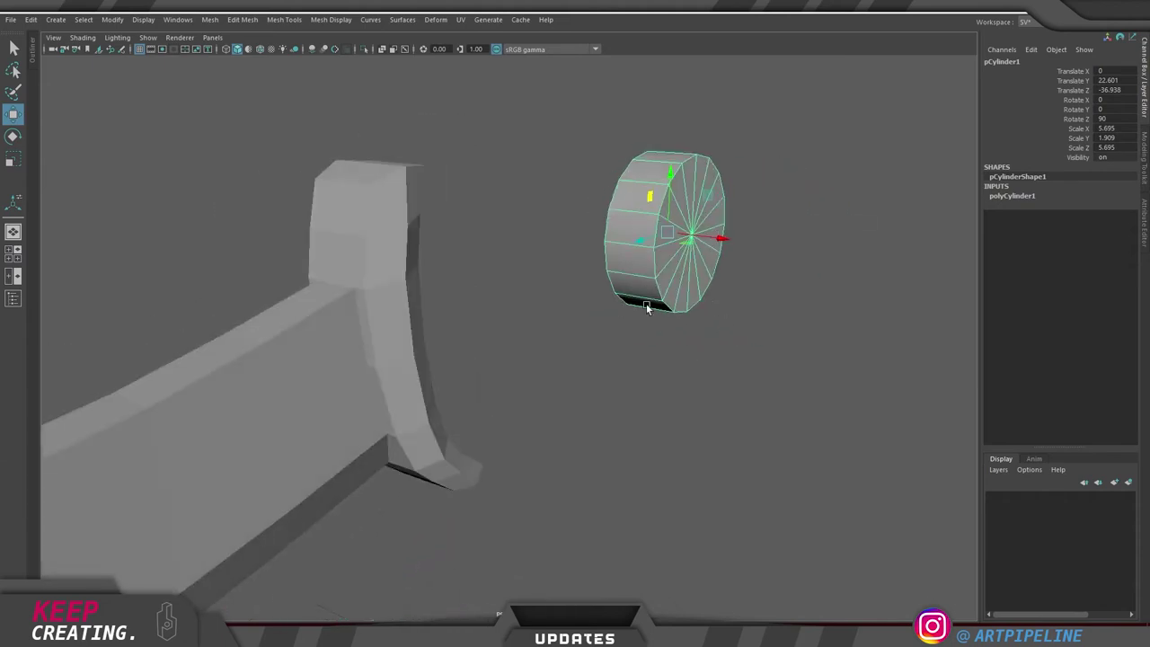
pyautogui.keyDown('shift'); pyautogui.moveTo(683, 314); pyautogui.dragTo(747, 361, button='right'); pyautogui.keyUp('shift')
pyautogui.click(826, 224)
pyautogui.keyDown('alt'); pyautogui.moveTo(669, 269); pyautogui.dragTo(648, 293); pyautogui.keyUp('alt')
pyautogui.click(648, 291)
pyautogui.moveTo(649, 351)
pyautogui.keyDown('alt'); pyautogui.mouseDown()
pyautogui.moveTo(642, 372)
pyautogui.moveTo(644, 356)
pyautogui.mouseUp(); pyautogui.keyUp('alt')
pyautogui.scroll(-2, 652, 350)
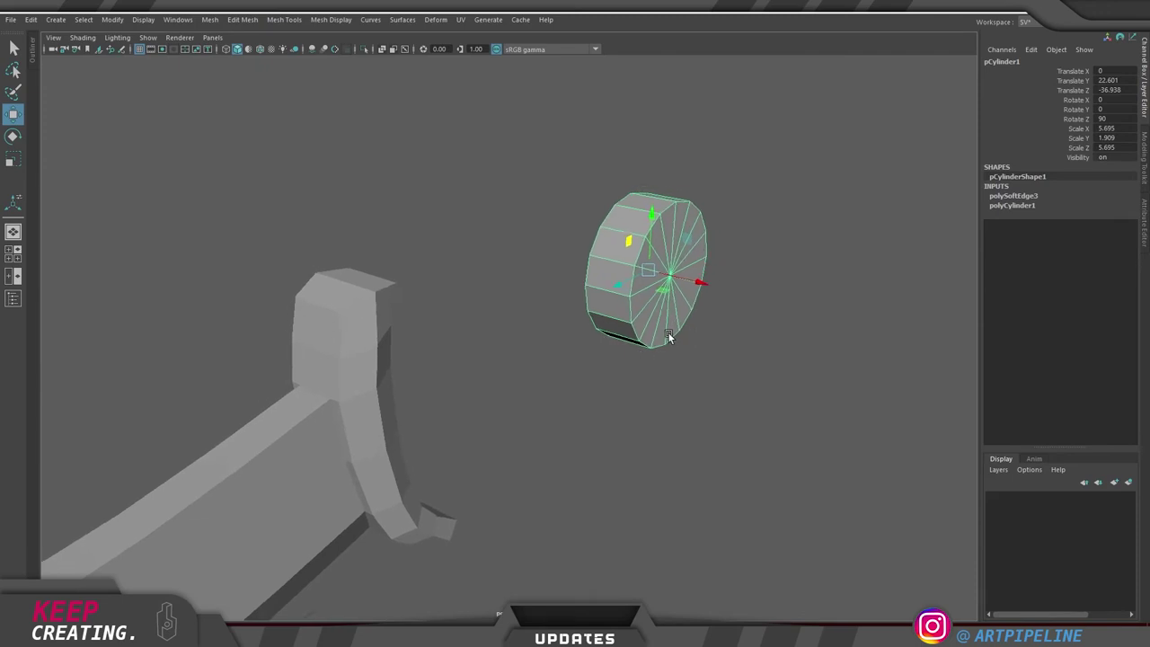
# Split the edge ring across the cylinder's side to add an edge loop around the middle of its thickness
pyautogui.moveTo(650, 310); pyautogui.dragTo(621, 175, button='right')
pyautogui.click(622, 229)
pyautogui.keyDown('ctrl'); pyautogui.moveTo(736, 104); pyautogui.dragTo(496, 366, button='right'); pyautogui.keyUp('ctrl')
pyautogui.moveTo(668, 330)
pyautogui.keyDown('alt'); pyautogui.mouseDown()
pyautogui.moveTo(738, 304)
pyautogui.moveTo(651, 318)
pyautogui.moveTo(678, 315)
pyautogui.moveTo(656, 321)
pyautogui.moveTo(670, 336)
pyautogui.moveTo(641, 321)
pyautogui.moveTo(624, 288)
pyautogui.mouseUp(); pyautogui.keyUp('alt')
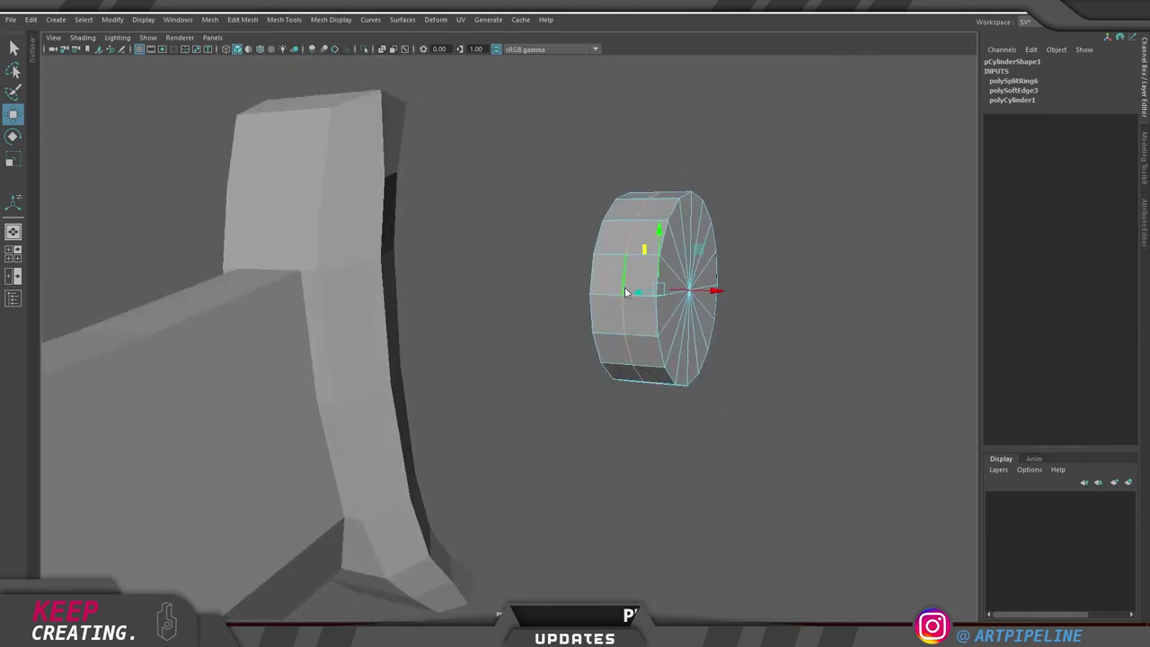
# Try selecting a run of the cylinder's side faces toward the guard, then leave face selection
pyautogui.moveTo(623, 288); pyautogui.dragTo(616, 323, button='right')
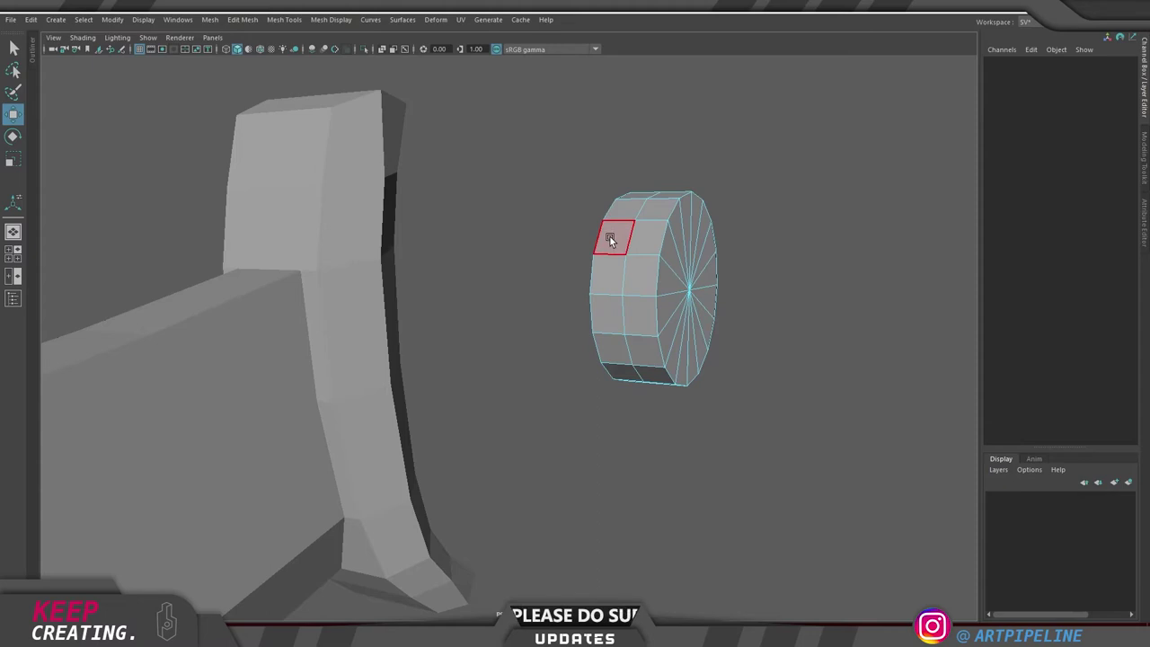
pyautogui.click(610, 238)
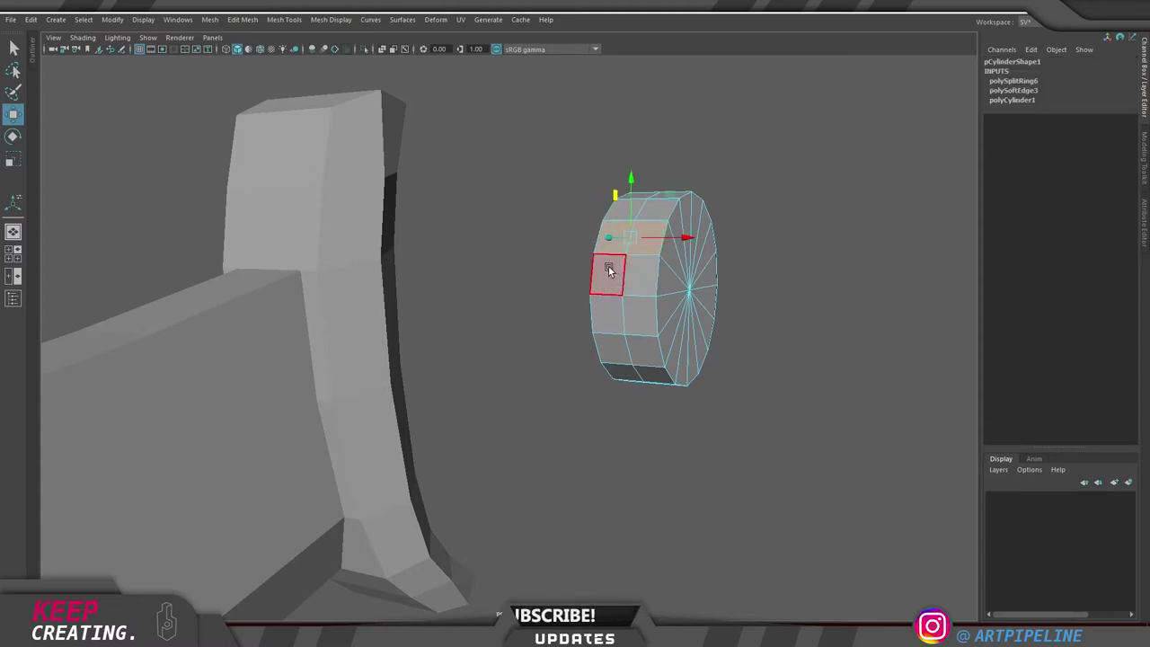
pyautogui.moveTo(609, 268)
pyautogui.keyDown('shift'); pyautogui.mouseDown()
pyautogui.moveTo(647, 364)
pyautogui.moveTo(614, 316)
pyautogui.moveTo(631, 362)
pyautogui.moveTo(676, 359)
pyautogui.moveTo(684, 375)
pyautogui.mouseUp(); pyautogui.keyUp('shift')
pyautogui.moveTo(722, 317); pyautogui.dragTo(866, 168, button='right')
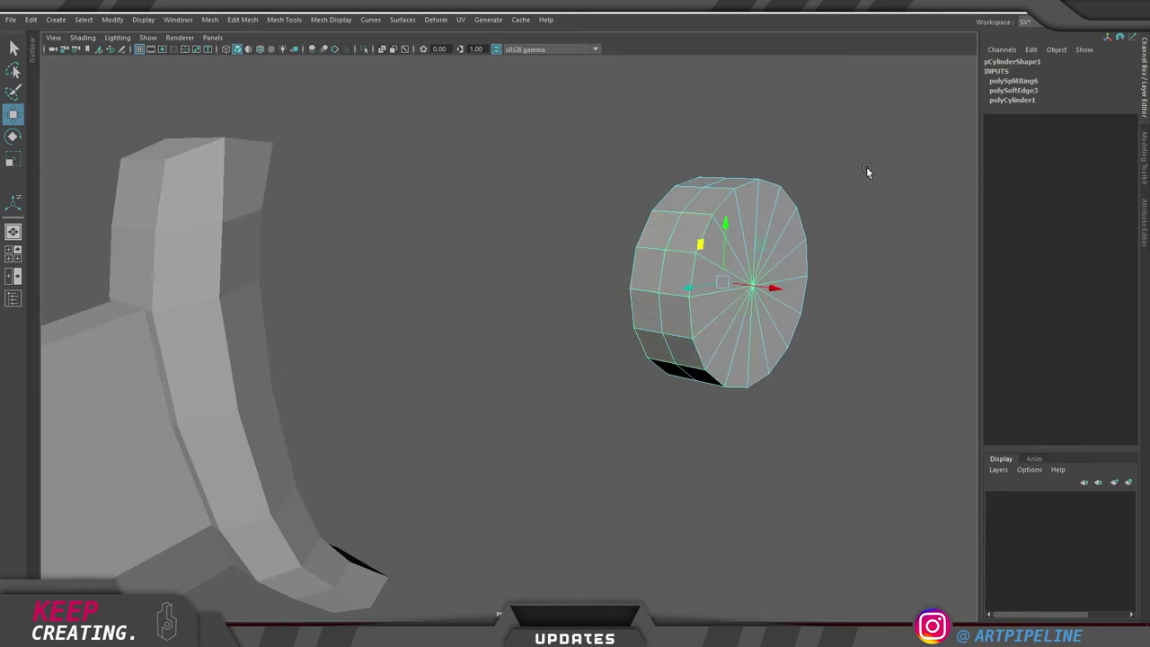
# Try selecting the cylinder's side faces toward the guard one by one, two faces per row, then reduce the selection to one face
pyautogui.moveTo(733, 399); pyautogui.dragTo(734, 418, button='right')
pyautogui.click(705, 195)
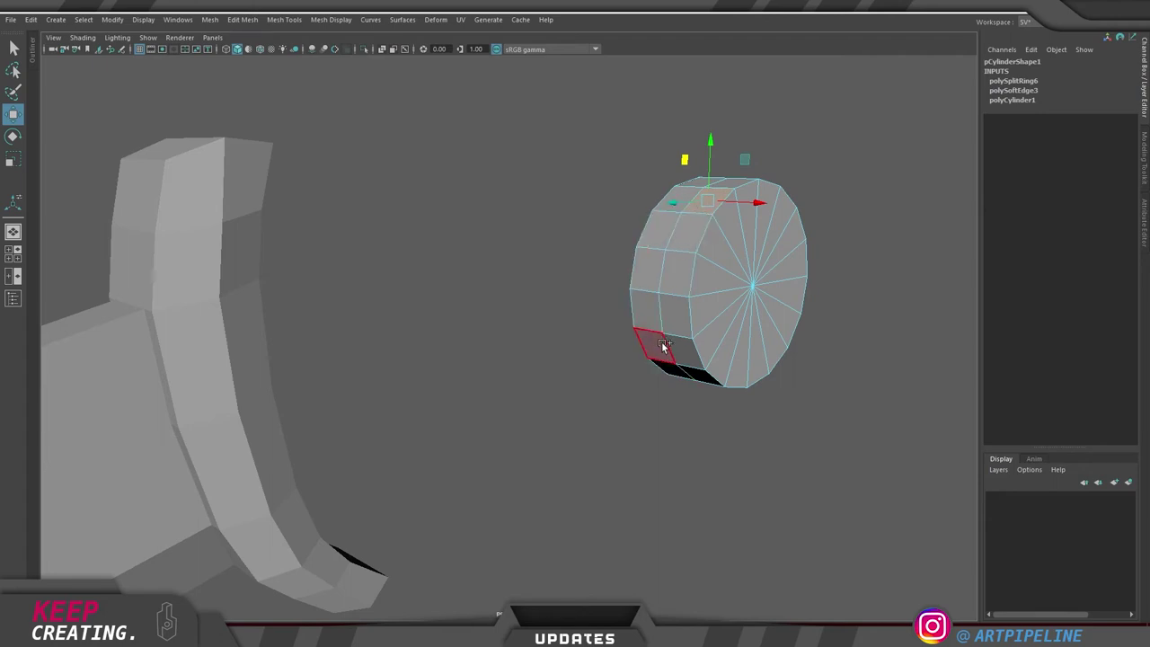
pyautogui.keyDown('alt'); pyautogui.moveTo(694, 217); pyautogui.dragTo(722, 254); pyautogui.keyUp('alt')
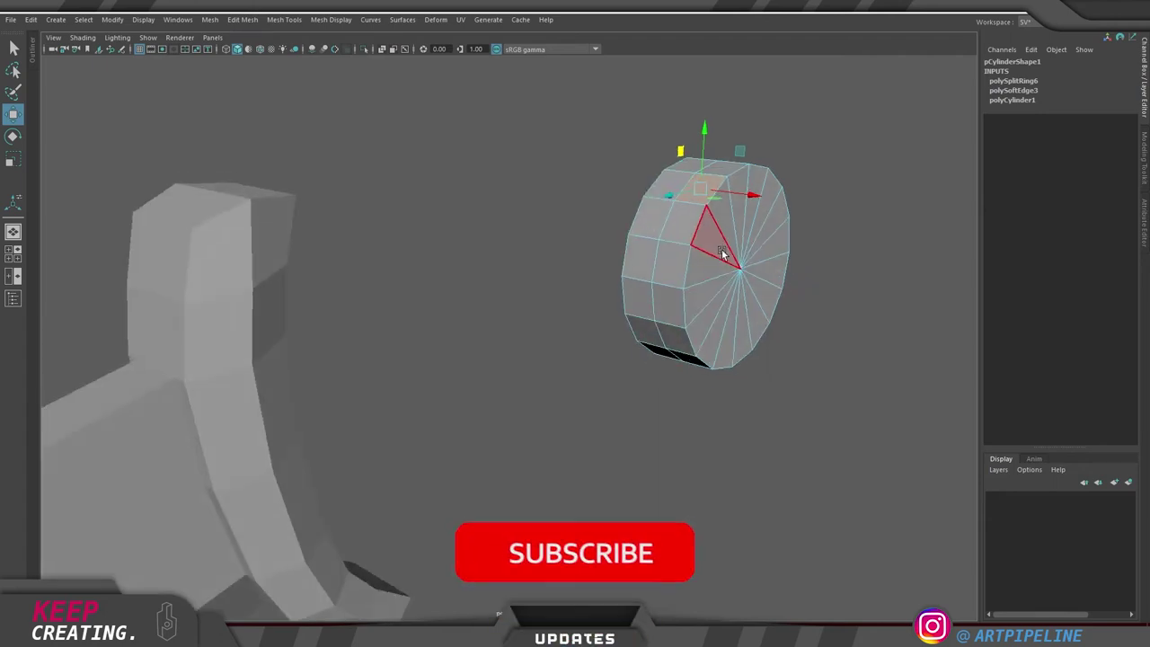
pyautogui.keyDown('shift'); pyautogui.click(679, 179); pyautogui.keyUp('shift')
pyautogui.keyDown('shift'); pyautogui.click(663, 218); pyautogui.keyUp('shift')
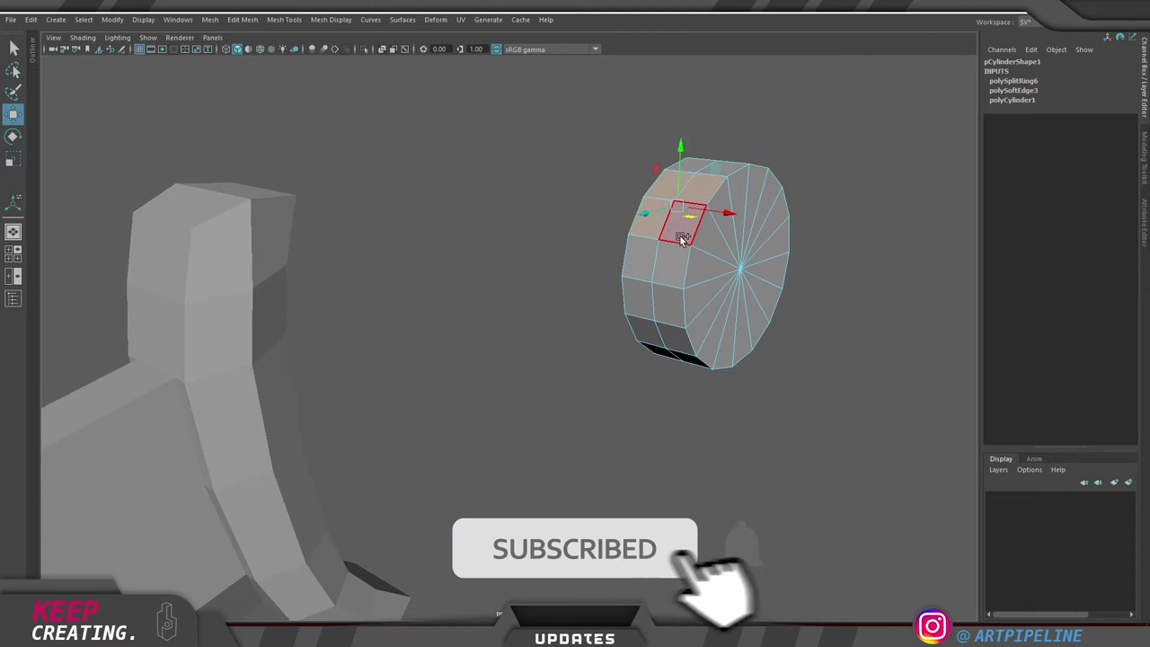
pyautogui.keyDown('shift'); pyautogui.click(680, 239); pyautogui.keyUp('shift')
pyautogui.keyDown('shift'); pyautogui.click(652, 267); pyautogui.keyUp('shift')
pyautogui.keyDown('shift'); pyautogui.click(670, 269); pyautogui.keyUp('shift')
pyautogui.keyDown('shift'); pyautogui.click(644, 300); pyautogui.keyUp('shift')
pyautogui.keyDown('shift'); pyautogui.click(673, 308); pyautogui.keyUp('shift')
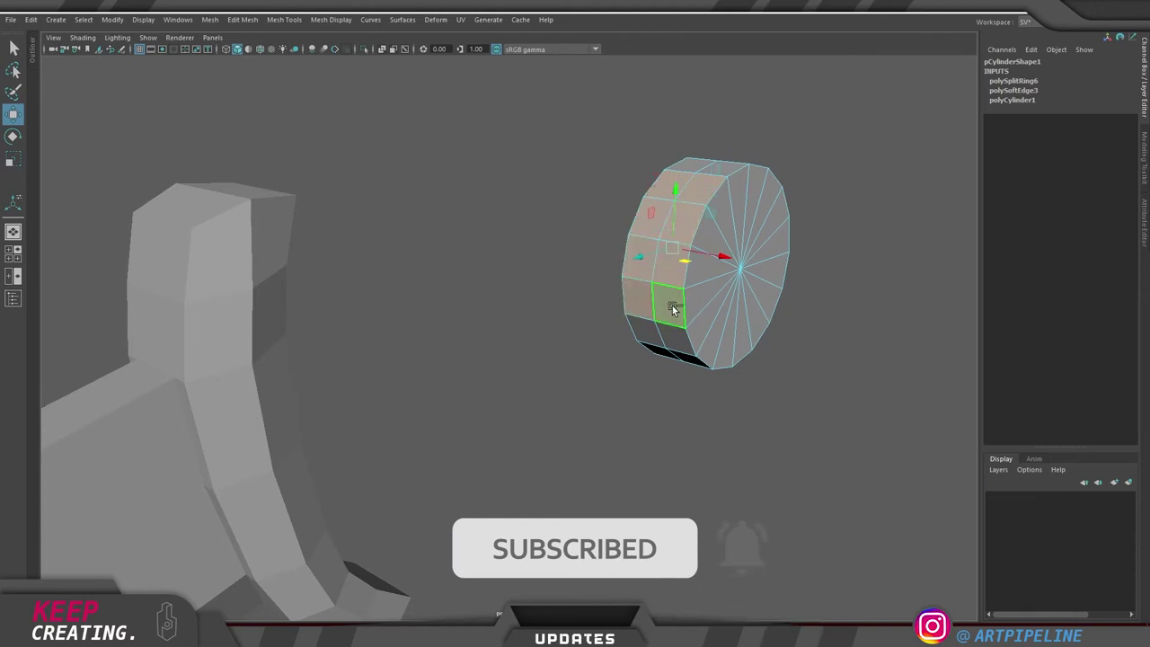
pyautogui.click(698, 189)
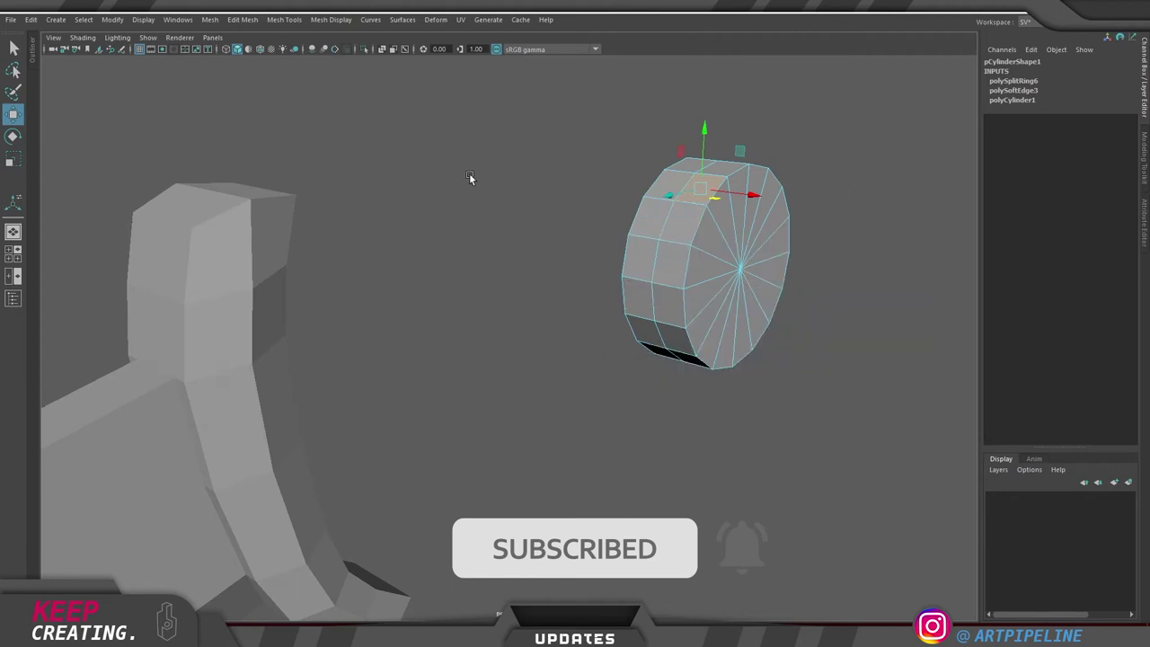
# Try box-selecting the cylinder's side faces in the top view and deselecting unwanted ones, then return to a single face in perspective
pyautogui.press('space')
pyautogui.press('space')
pyautogui.moveTo(553, 92); pyautogui.dragTo(576, 217)
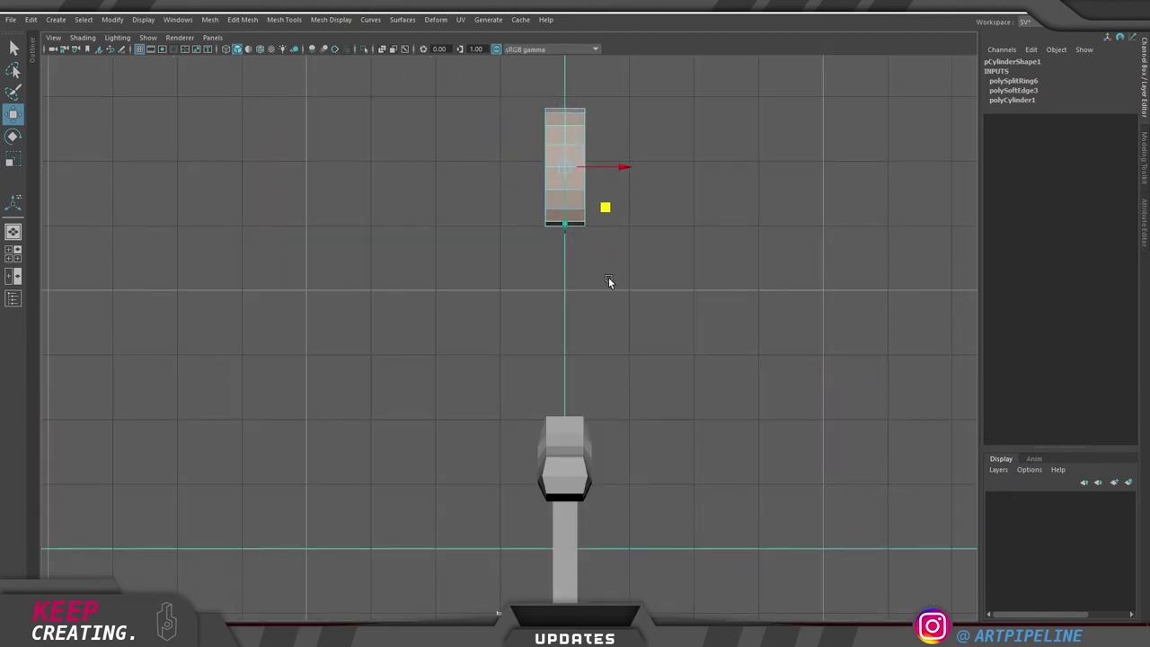
pyautogui.press('space')
pyautogui.press('space')
pyautogui.keyDown('ctrl'); pyautogui.moveTo(833, 329); pyautogui.dragTo(789, 221); pyautogui.keyUp('ctrl')
pyautogui.keyDown('ctrl'); pyautogui.moveTo(862, 415); pyautogui.dragTo(657, 279); pyautogui.keyUp('ctrl')
pyautogui.press('space')
pyautogui.press('space')
pyautogui.click(654, 212)
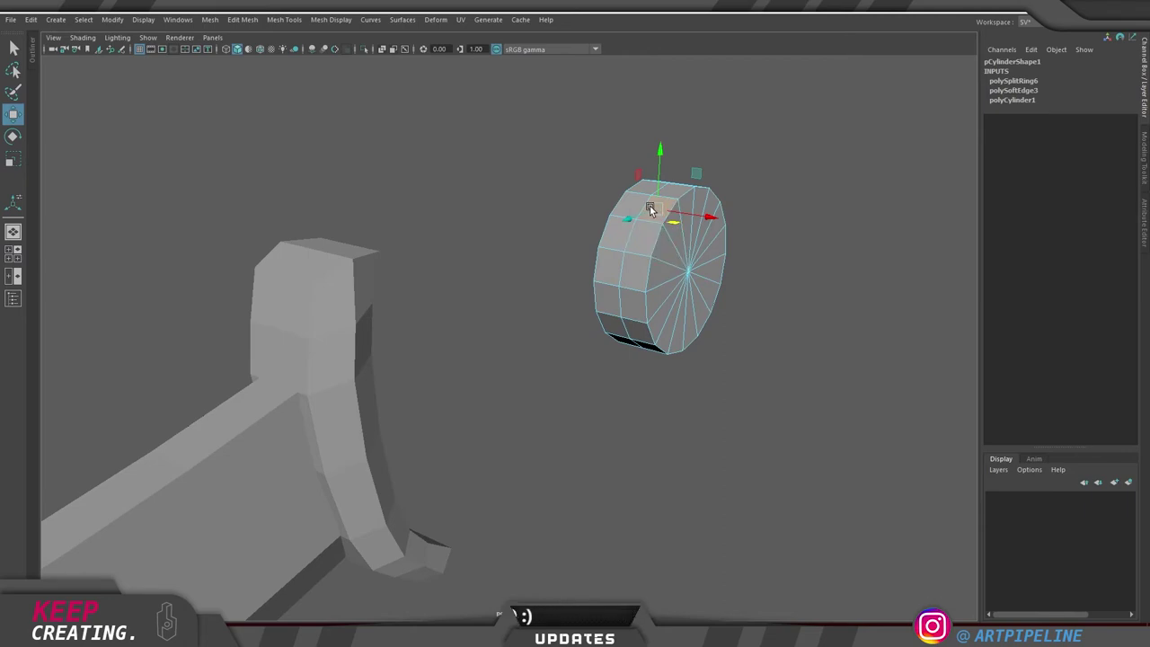
# Try paint-selecting the side faces down the cylinder's guard-facing half
pyautogui.press('Tab')
pyautogui.press('Tab')
pyautogui.moveTo(632, 205); pyautogui.dragTo(611, 329)
pyautogui.moveTo(613, 382)
pyautogui.keyDown('alt'); pyautogui.mouseDown()
pyautogui.moveTo(637, 346)
pyautogui.moveTo(612, 340)
pyautogui.moveTo(577, 353)
pyautogui.moveTo(604, 354)
pyautogui.mouseUp(); pyautogui.keyUp('alt')
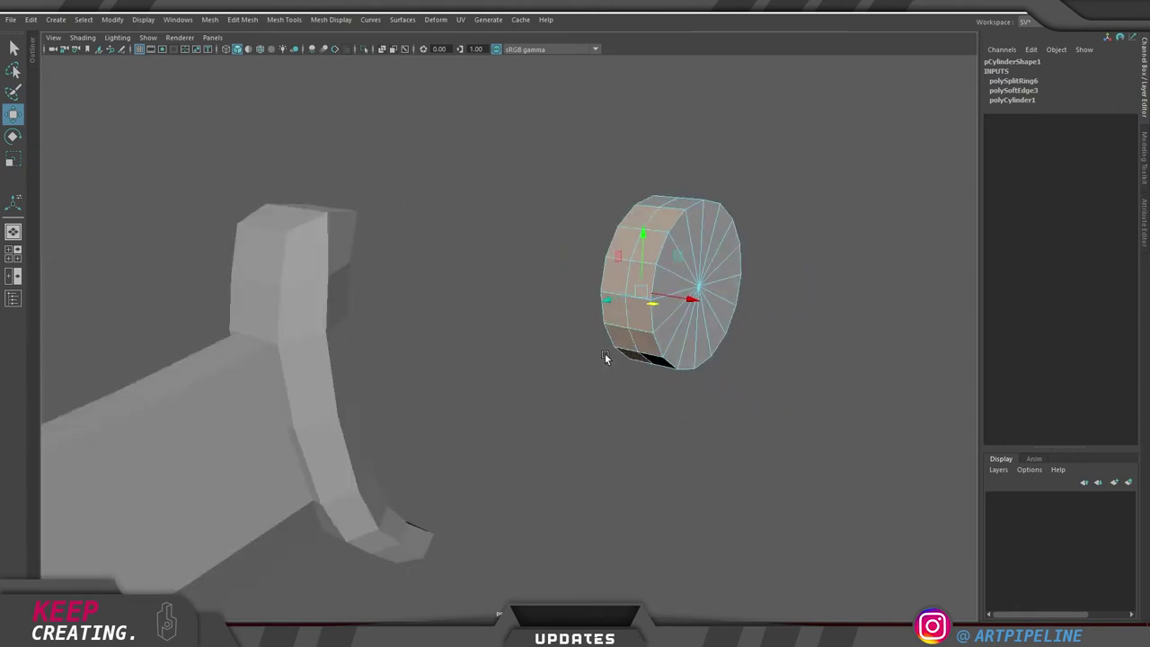
# Paint-select four rows of side faces on the cylinder's guard-facing half, two faces wide
pyautogui.click(636, 220)
pyautogui.moveTo(662, 219)
pyautogui.mouseDown()
pyautogui.moveTo(638, 309)
pyautogui.moveTo(626, 243)
pyautogui.mouseUp()
pyautogui.moveTo(677, 295)
pyautogui.keyDown('alt'); pyautogui.mouseDown()
pyautogui.moveTo(597, 347)
pyautogui.moveTo(643, 347)
pyautogui.mouseUp(); pyautogui.keyUp('alt')
pyautogui.keyDown('ctrl'); pyautogui.moveTo(649, 149); pyautogui.dragTo(722, 222); pyautogui.keyUp('ctrl')
pyautogui.keyDown('alt'); pyautogui.moveTo(709, 286); pyautogui.dragTo(735, 279); pyautogui.keyUp('alt')
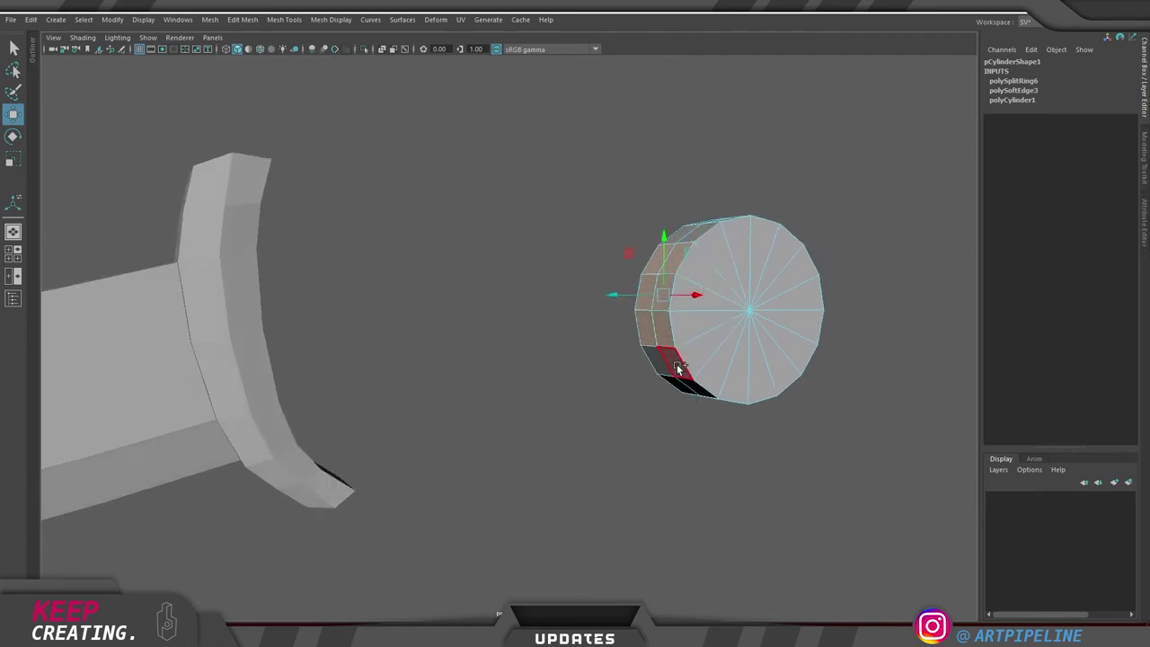
pyautogui.keyDown('shift'); pyautogui.moveTo(677, 365); pyautogui.dragTo(653, 360); pyautogui.keyUp('shift')
# Check the face selection in the side view and add the two faces of the next row above it
pyautogui.press('space')
pyautogui.press('space')
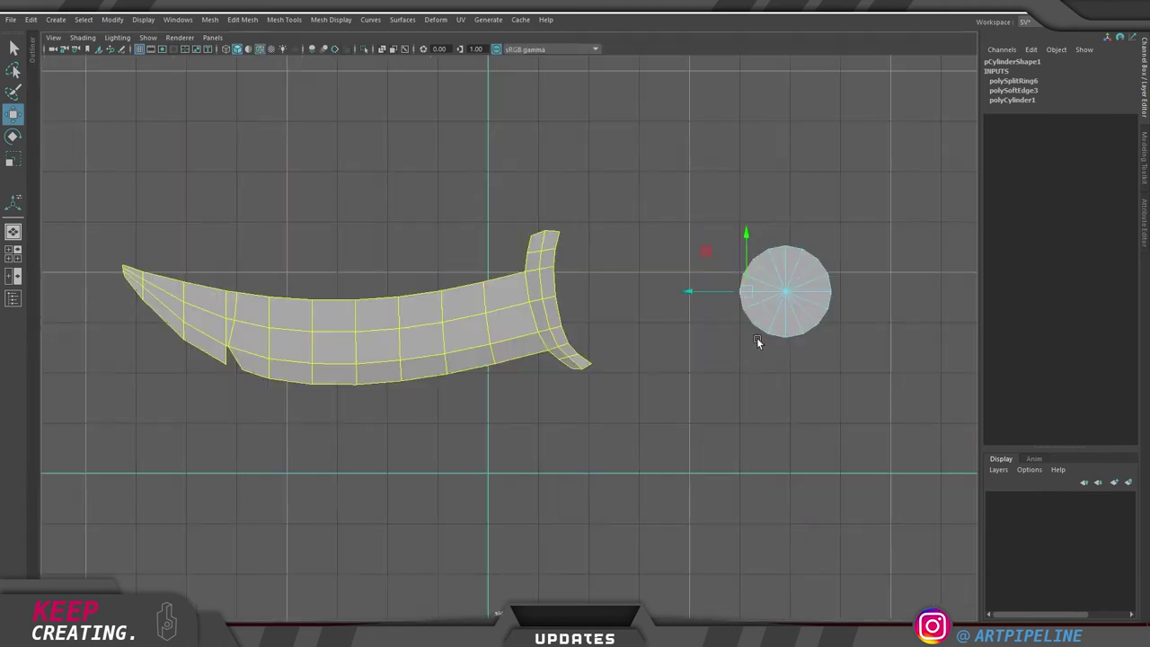
pyautogui.scroll(4, 759, 341)
pyautogui.keyDown('alt'); pyautogui.moveTo(782, 323); pyautogui.dragTo(626, 352); pyautogui.keyUp('alt')
pyautogui.scroll(1, 626, 350)
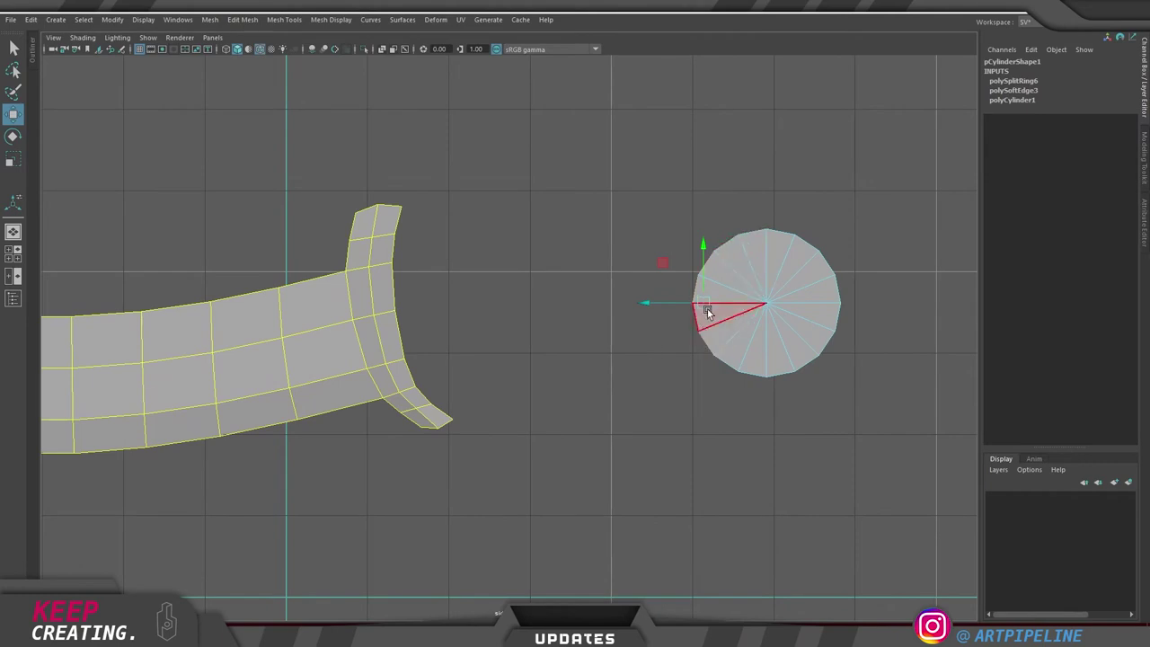
pyautogui.press('space')
pyautogui.press('space')
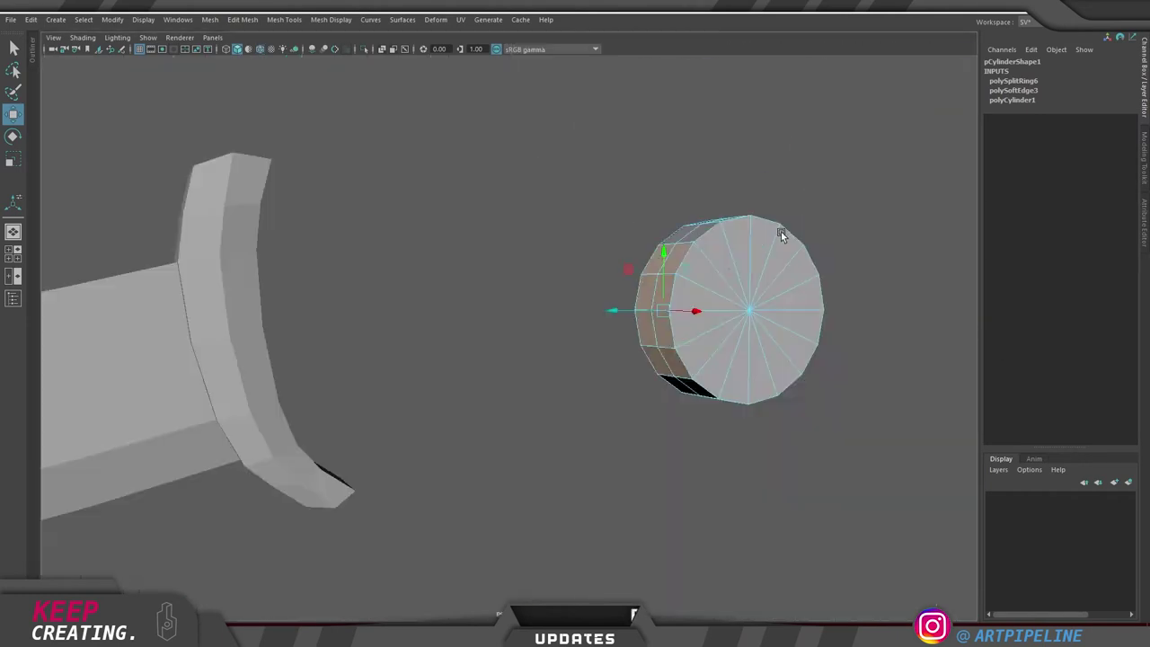
pyautogui.keyDown('alt'); pyautogui.moveTo(783, 237); pyautogui.dragTo(831, 269); pyautogui.keyUp('alt')
pyautogui.keyDown('shift'); pyautogui.click(672, 199); pyautogui.keyUp('shift')
pyautogui.keyDown('shift'); pyautogui.click(691, 214); pyautogui.keyUp('shift')
pyautogui.keyDown('alt'); pyautogui.moveTo(762, 273); pyautogui.dragTo(693, 361); pyautogui.keyUp('alt')
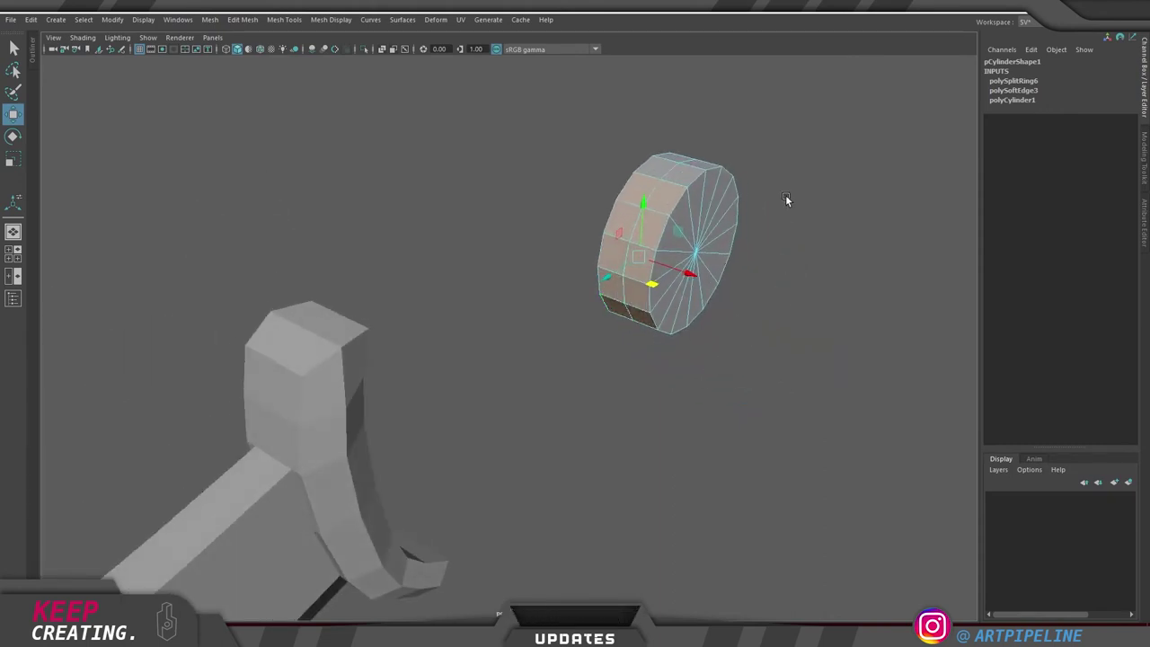
# Extrude the selected side faces and scale the extrusion locally to about 0.683
pyautogui.hotkey('ctrl', 'e')
pyautogui.click(612, 363)
pyautogui.keyDown('alt'); pyautogui.moveTo(653, 444); pyautogui.dragTo(685, 403); pyautogui.keyUp('alt')
pyautogui.keyDown('alt'); pyautogui.moveTo(685, 404); pyautogui.dragTo(719, 413, button='right'); pyautogui.keyUp('alt')
pyautogui.moveTo(690, 389); pyautogui.dragTo(684, 393)
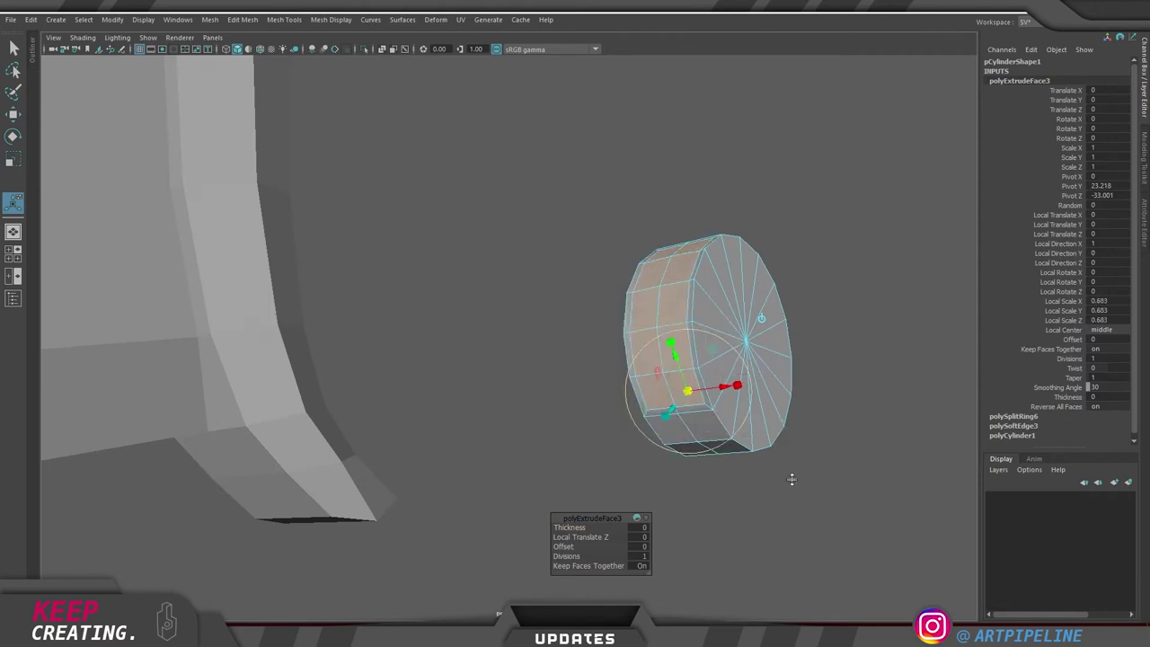
# Examine the extruded faces up close in the side view with wireframe display
pyautogui.press('space')
pyautogui.press('space')
pyautogui.scroll(3, 769, 449)
pyautogui.press('4')
pyautogui.keyDown('alt'); pyautogui.moveTo(818, 317); pyautogui.dragTo(915, 264, button='right'); pyautogui.keyUp('alt')
pyautogui.keyDown('alt'); pyautogui.moveTo(916, 264); pyautogui.dragTo(632, 373, button='middle'); pyautogui.keyUp('alt')
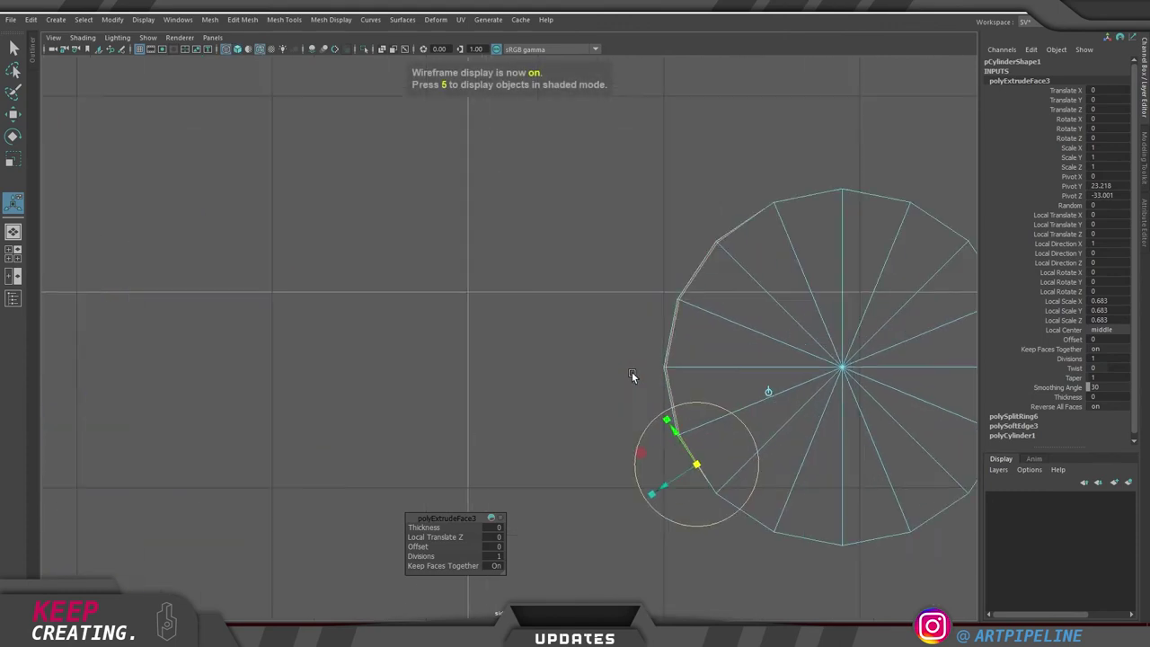
pyautogui.keyDown('alt'); pyautogui.moveTo(631, 373); pyautogui.dragTo(729, 354, button='right'); pyautogui.keyUp('alt')
pyautogui.keyDown('alt'); pyautogui.moveTo(730, 354); pyautogui.dragTo(662, 333, button='middle'); pyautogui.keyUp('alt')
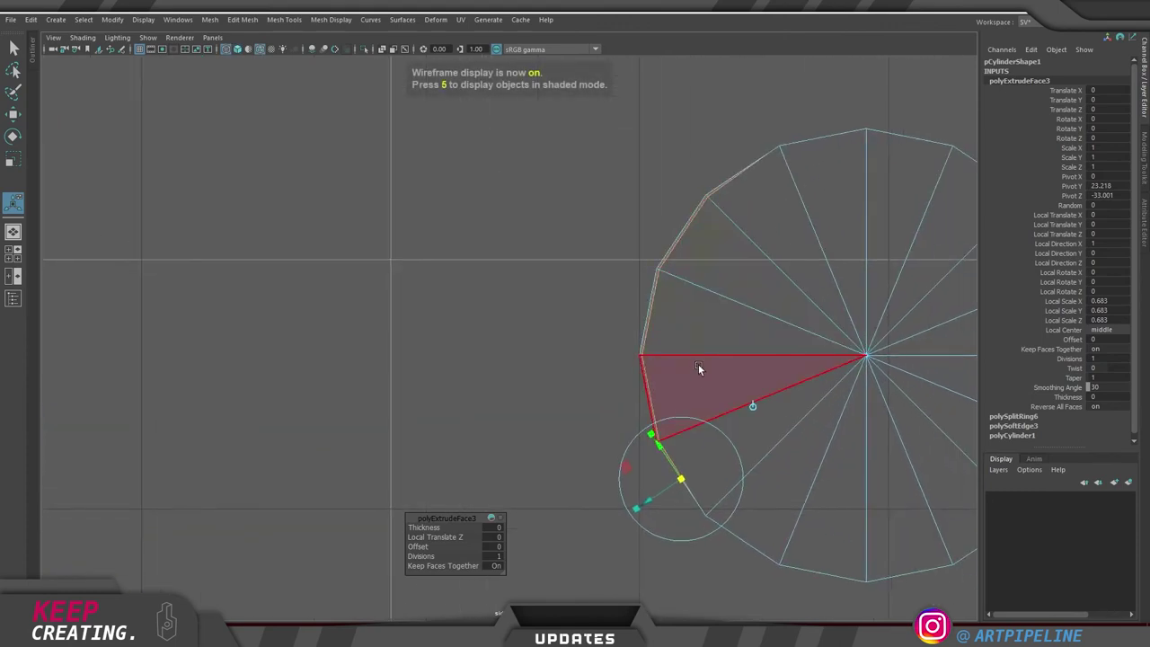
# Move the extruded rim faces slightly out from the pommel and extrude them again up to near the crossguard
pyautogui.press('w')
pyautogui.moveTo(660, 294); pyautogui.dragTo(653, 295)
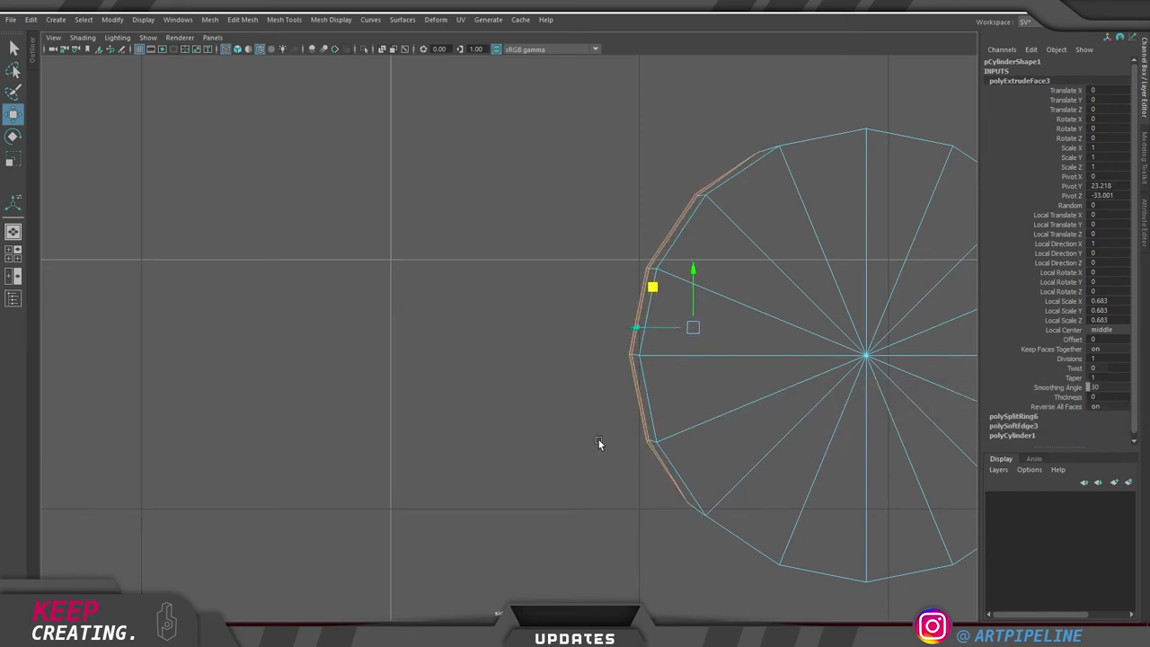
pyautogui.scroll(-8, 599, 446)
pyautogui.keyDown('alt'); pyautogui.moveTo(405, 388); pyautogui.dragTo(518, 388, button='middle'); pyautogui.keyUp('alt')
pyautogui.scroll(2, 532, 377)
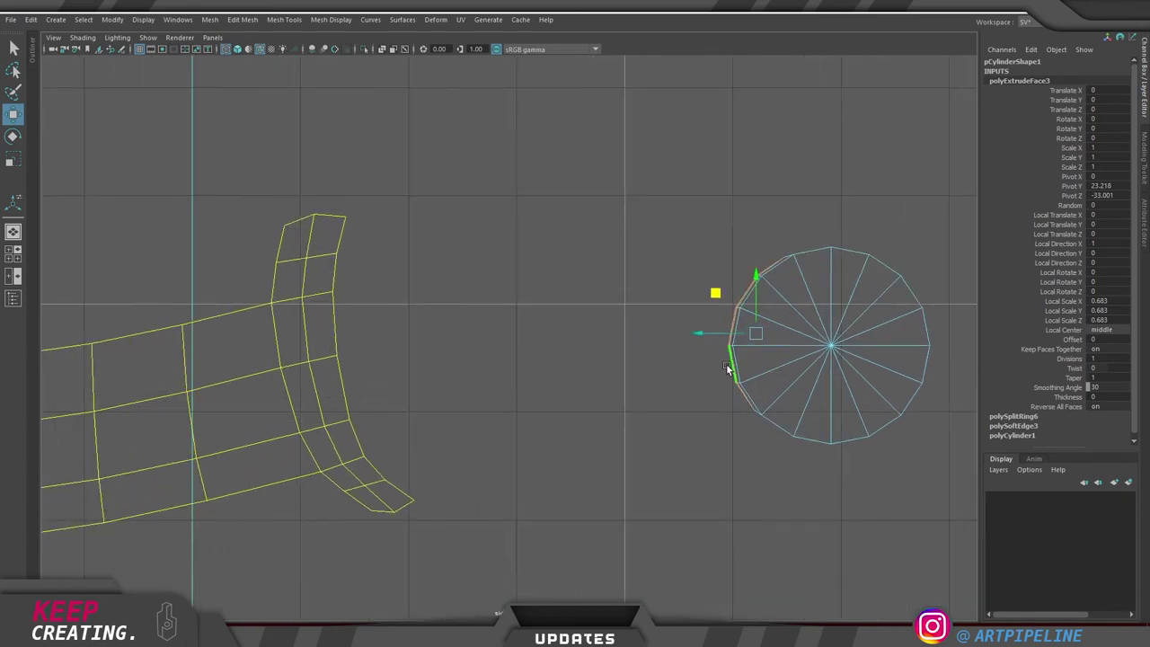
pyautogui.keyDown('shift'); pyautogui.moveTo(699, 335); pyautogui.dragTo(413, 353); pyautogui.keyUp('shift')
pyautogui.moveTo(431, 295); pyautogui.dragTo(335, 312, button='middle')
pyautogui.moveTo(336, 311); pyautogui.dragTo(336, 319)
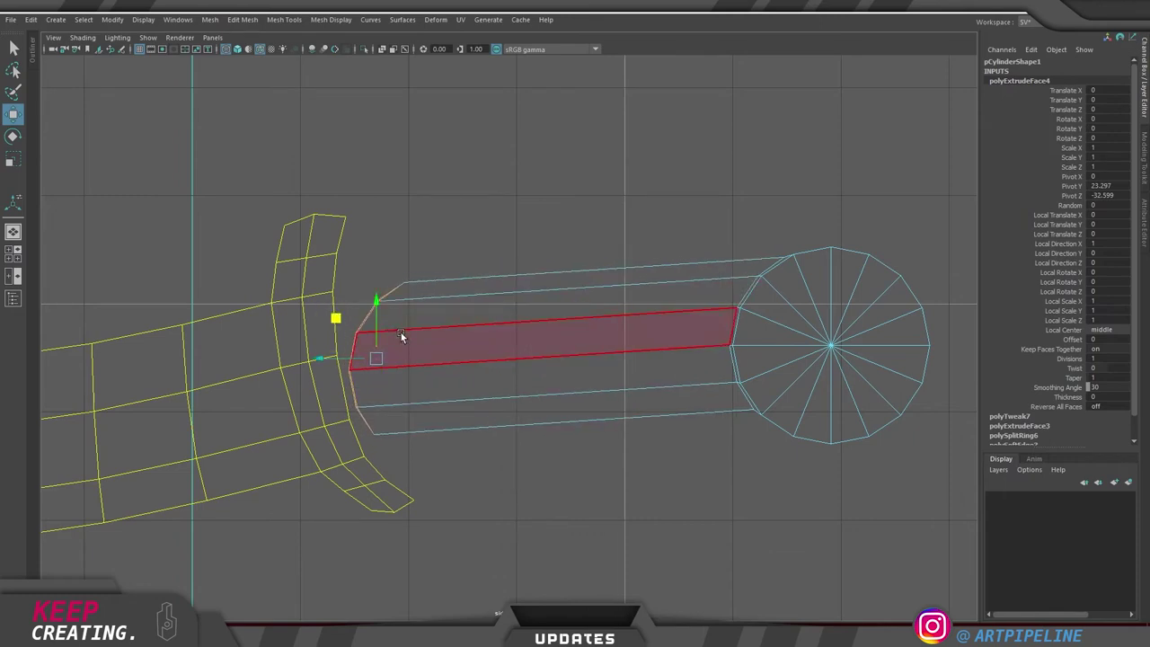
# Scale the handle's end faces flat along its length and move them slightly closer to the crossguard
pyautogui.press('r')
pyautogui.moveTo(323, 360); pyautogui.dragTo(519, 358)
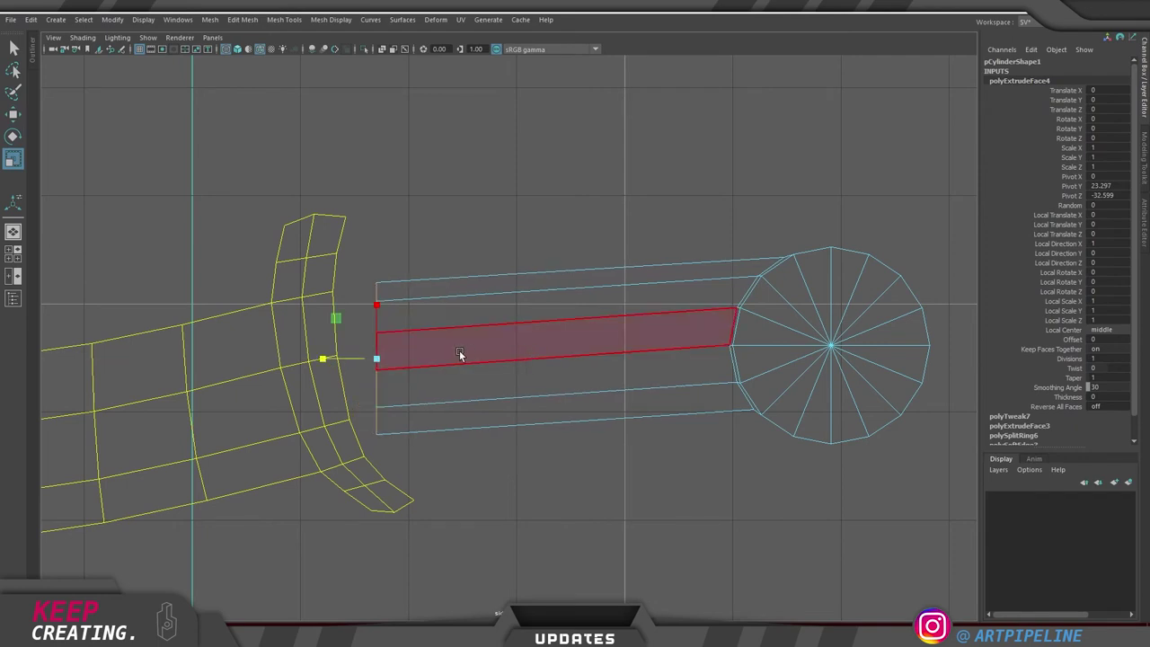
pyautogui.press('w')
pyautogui.moveTo(318, 359); pyautogui.dragTo(310, 361)
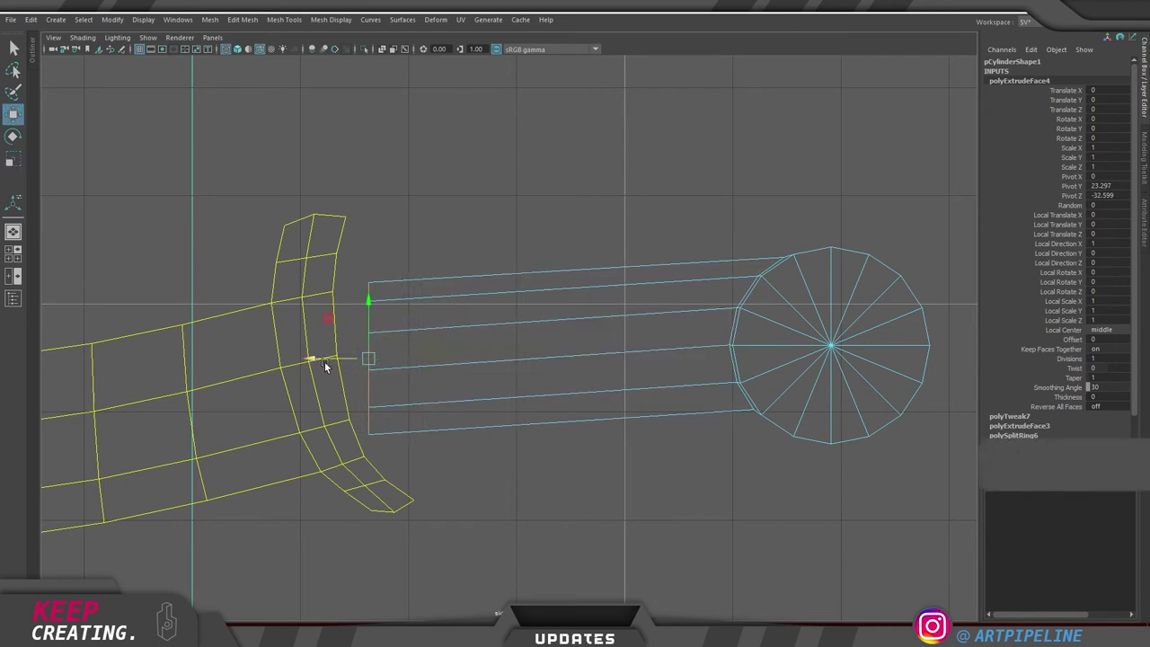
# Snap the lower vertices of the handle's end onto the matching vertices along the crossguard's rear edge
pyautogui.keyDown('alt'); pyautogui.moveTo(462, 365); pyautogui.dragTo(487, 344, button='middle'); pyautogui.keyUp('alt')
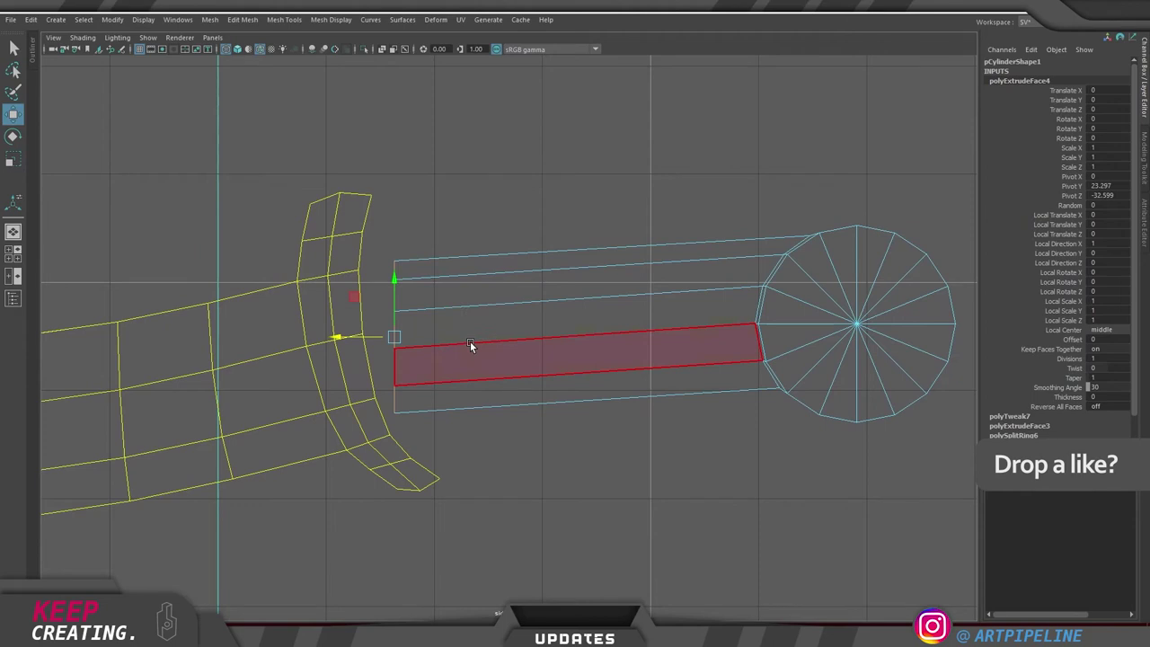
pyautogui.keyDown('alt'); pyautogui.moveTo(465, 342); pyautogui.dragTo(546, 338, button='middle'); pyautogui.keyUp('alt')
pyautogui.keyDown('alt'); pyautogui.moveTo(498, 334); pyautogui.dragTo(484, 372, button='right'); pyautogui.keyUp('alt')
pyautogui.moveTo(502, 397); pyautogui.dragTo(440, 371)
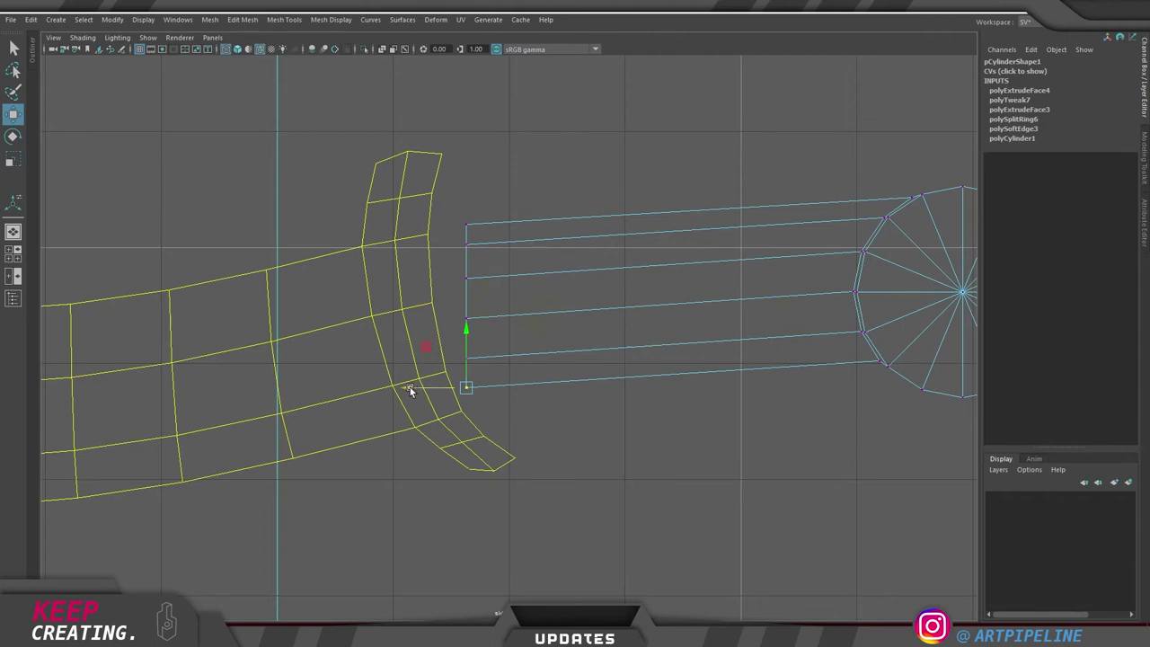
pyautogui.moveTo(470, 375); pyautogui.dragTo(442, 357)
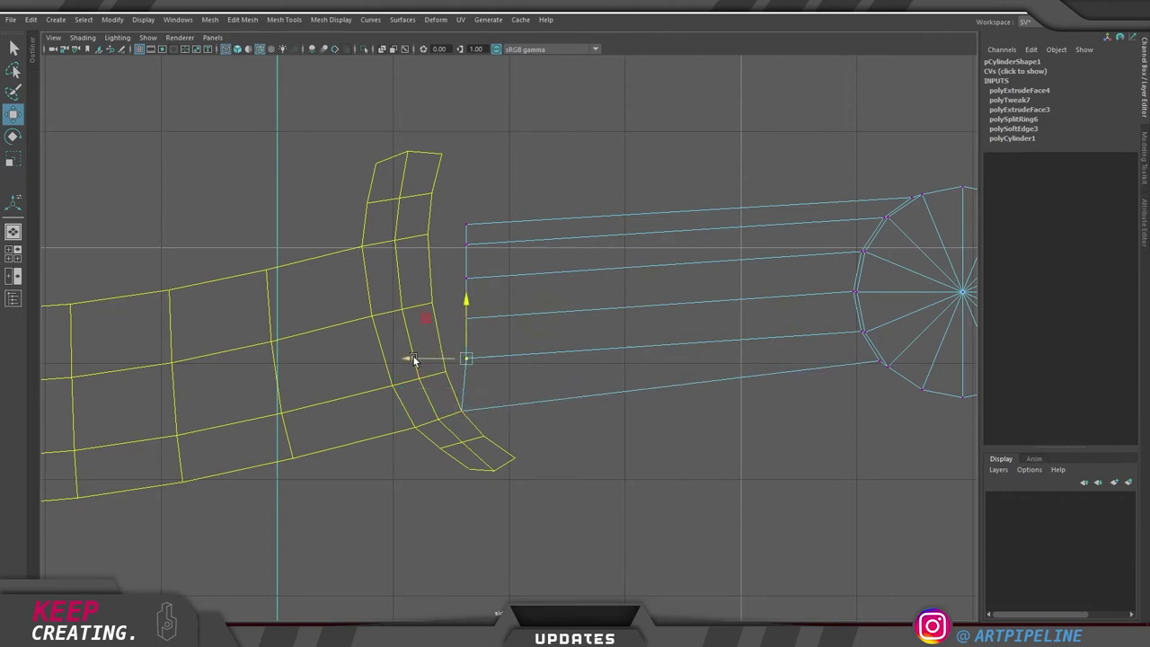
pyautogui.click(413, 359)
pyautogui.moveTo(452, 379); pyautogui.dragTo(465, 381, button='middle')
pyautogui.click(444, 304)
pyautogui.moveTo(443, 314); pyautogui.dragTo(442, 315)
pyautogui.moveTo(457, 347); pyautogui.dragTo(439, 302, button='middle')
# Snap the top vertex of the handle's end onto the crossguard's rear-edge vertex level with the blade's upper edge
pyautogui.click(434, 264)
pyautogui.click(468, 280)
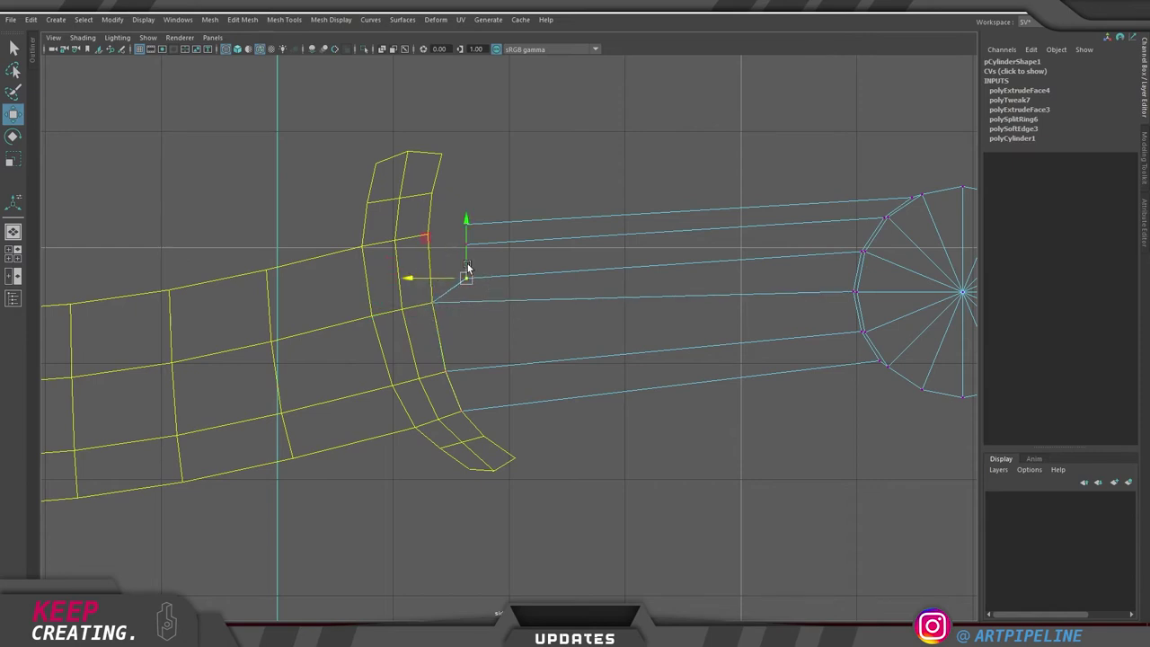
pyautogui.moveTo(457, 209); pyautogui.dragTo(493, 231)
pyautogui.click(412, 227)
pyautogui.moveTo(417, 241); pyautogui.dragTo(419, 246, button='middle')
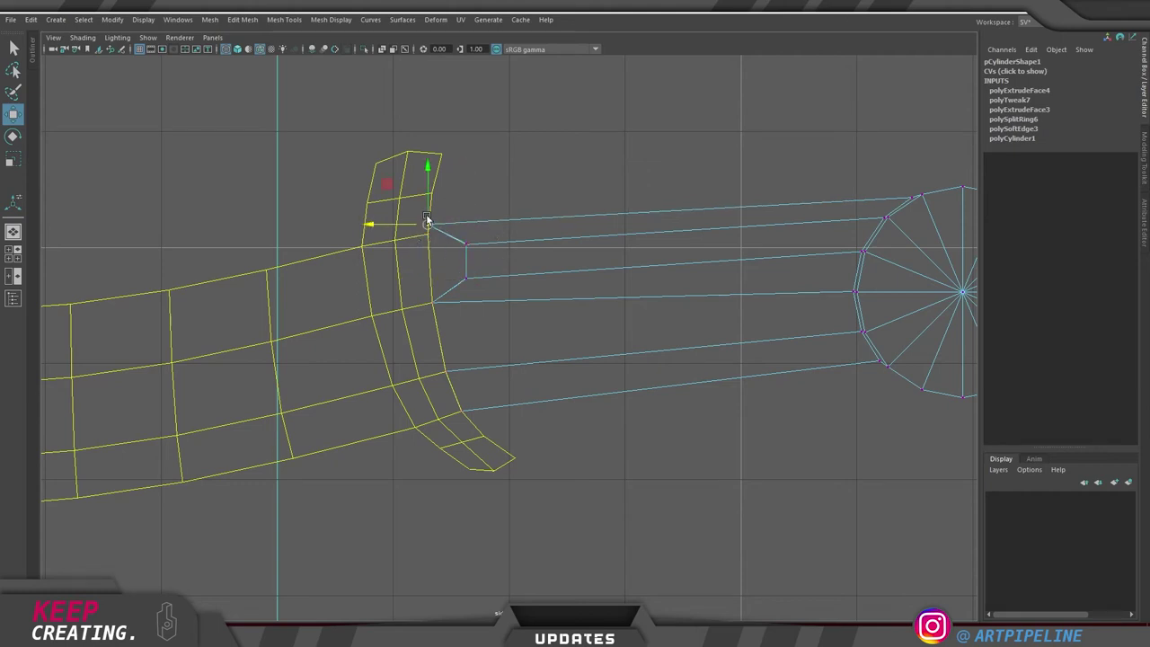
pyautogui.moveTo(429, 177); pyautogui.dragTo(431, 246)
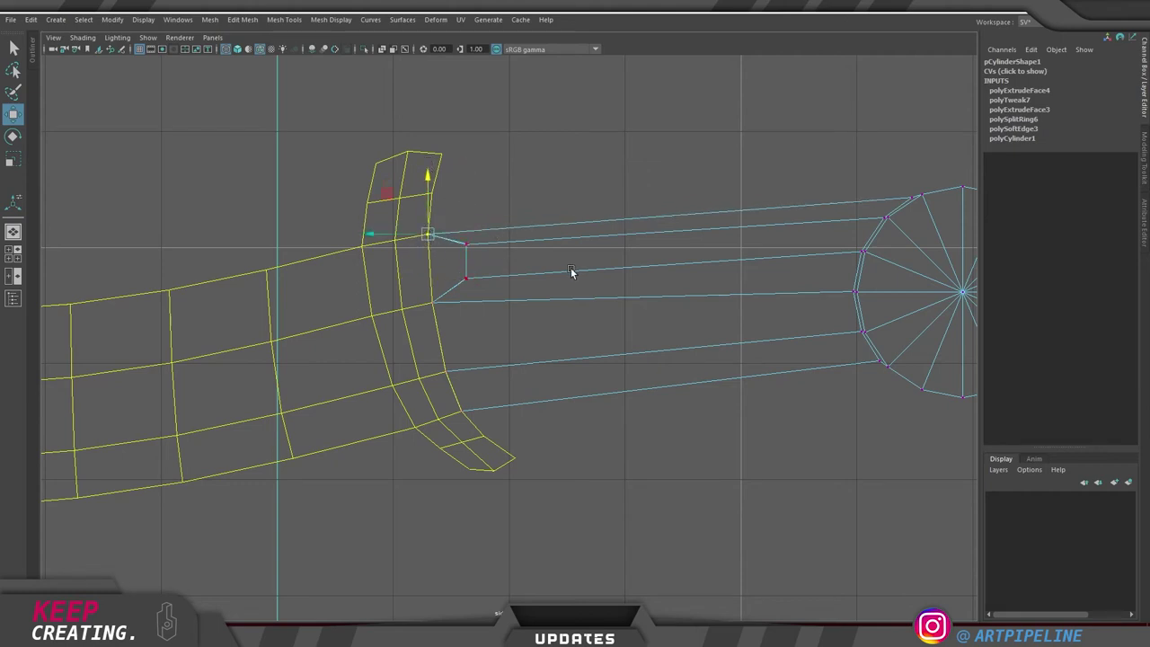
# Insert two extra edge loops across the crossguard, between its existing divisions, and return to editing the handle's vertices
pyautogui.keyDown('alt'); pyautogui.moveTo(479, 274); pyautogui.dragTo(549, 279, button='middle'); pyautogui.keyUp('alt')
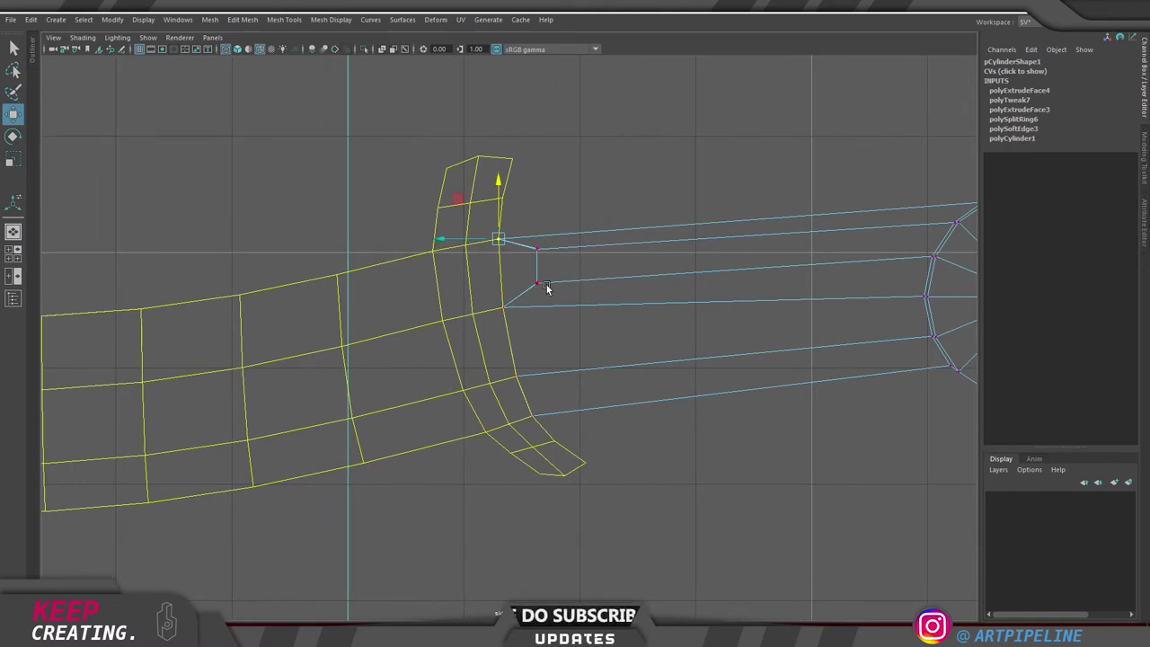
pyautogui.moveTo(525, 324); pyautogui.dragTo(509, 302)
pyautogui.moveTo(507, 302); pyautogui.dragTo(501, 300, button='middle')
pyautogui.moveTo(459, 370); pyautogui.dragTo(458, 370, button='right')
pyautogui.moveTo(521, 377); pyautogui.dragTo(569, 334, button='right')
pyautogui.click(411, 324)
pyautogui.moveTo(403, 332); pyautogui.dragTo(543, 178, button='right')
pyautogui.click(509, 330)
pyautogui.moveTo(511, 327); pyautogui.dragTo(751, 411, button='right')
pyautogui.click(508, 326)
pyautogui.click(503, 270)
pyautogui.press('g')
pyautogui.moveTo(493, 254); pyautogui.dragTo(657, 153, button='right')
pyautogui.click(575, 281)
pyautogui.moveTo(577, 281); pyautogui.dragTo(529, 277, button='right')
# Snap the remaining end vertices of the handle onto the crossguard's divided rear edge and return to object selection
pyautogui.moveTo(576, 300); pyautogui.dragTo(496, 286)
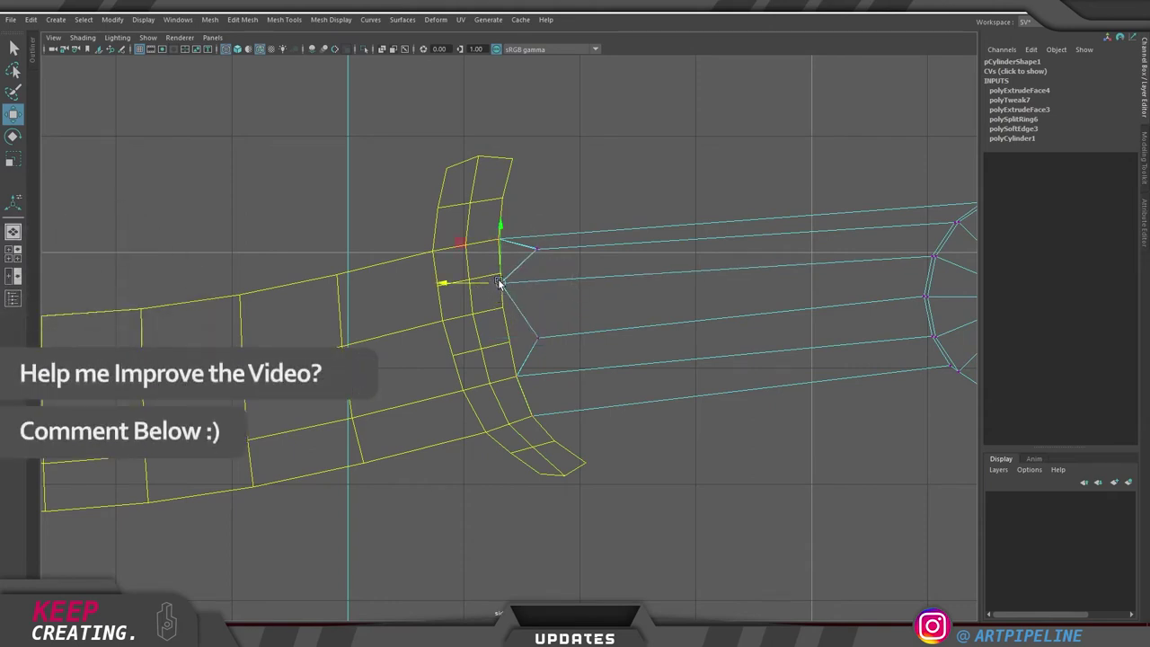
pyautogui.moveTo(501, 226); pyautogui.dragTo(516, 278)
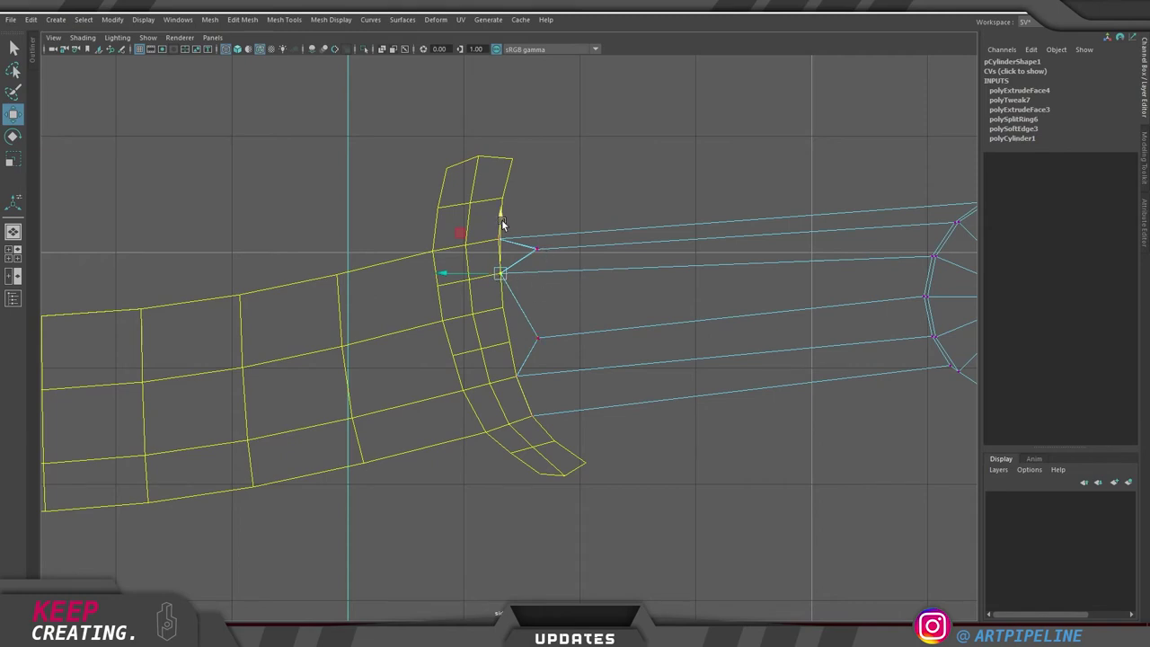
pyautogui.moveTo(504, 296); pyautogui.dragTo(504, 316, button='middle')
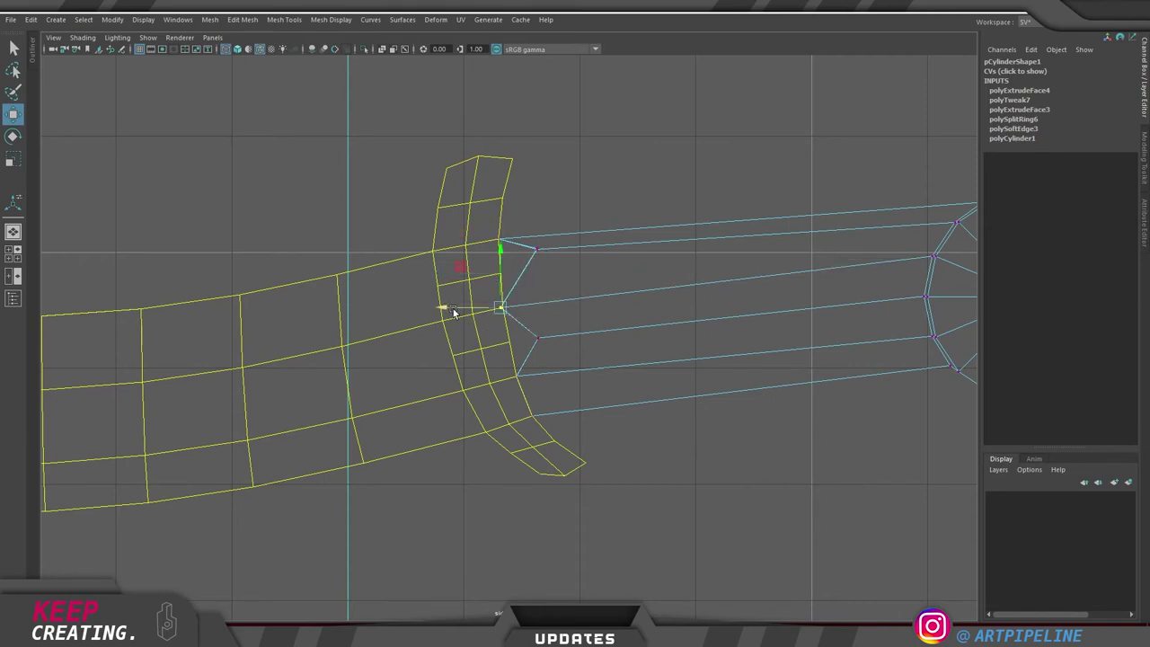
pyautogui.moveTo(529, 238); pyautogui.dragTo(527, 236)
pyautogui.moveTo(501, 284); pyautogui.dragTo(502, 274, button='middle')
pyautogui.moveTo(498, 192); pyautogui.dragTo(509, 274)
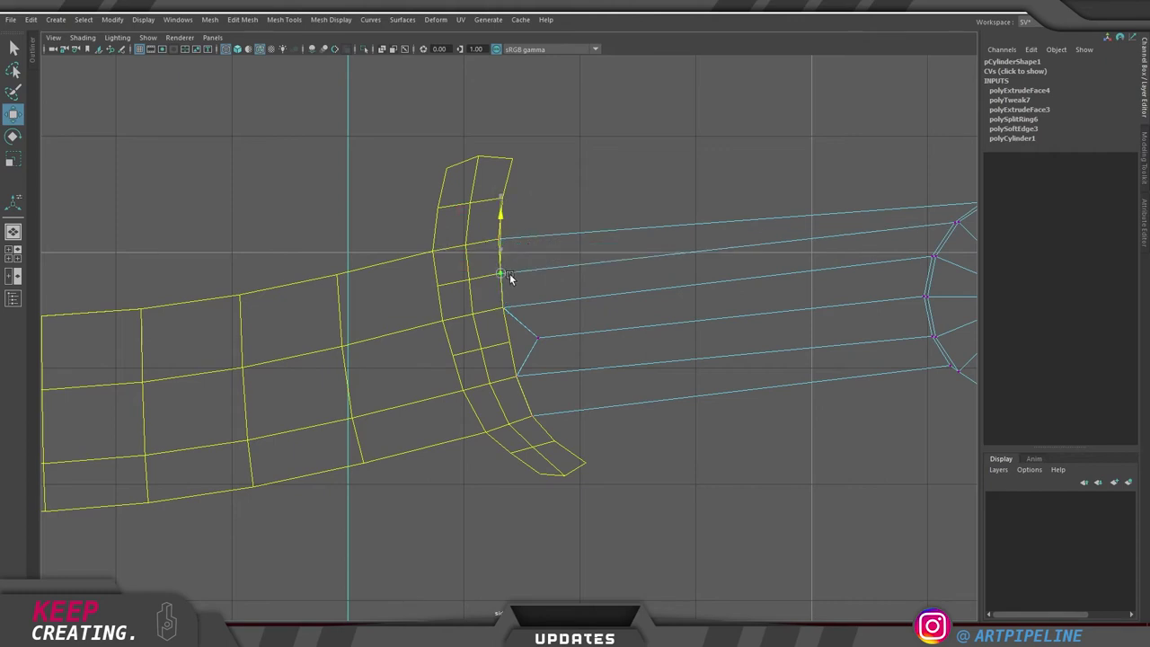
pyautogui.moveTo(486, 338)
pyautogui.mouseDown()
pyautogui.moveTo(516, 363)
pyautogui.moveTo(506, 348)
pyautogui.mouseUp()
pyautogui.moveTo(524, 341); pyautogui.dragTo(524, 343, button='middle')
pyautogui.moveTo(654, 258); pyautogui.dragTo(791, 160, button='right')
pyautogui.click(687, 220)
pyautogui.scroll(-14, 686, 221)
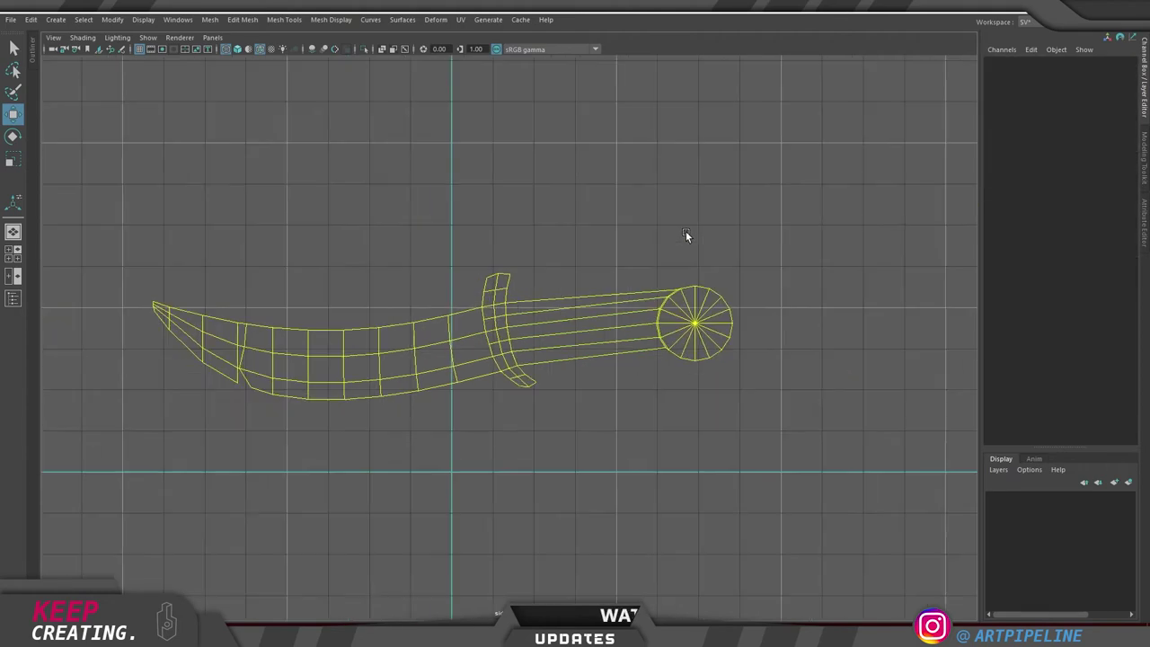
# Insert an edge loop across the middle of the handle
pyautogui.scroll(6, 668, 260)
pyautogui.press('space')
pyautogui.press('space')
pyautogui.scroll(-5, 407, 301)
pyautogui.keyDown('alt'); pyautogui.moveTo(408, 301); pyautogui.dragTo(498, 300); pyautogui.keyUp('alt')
pyautogui.click(529, 313)
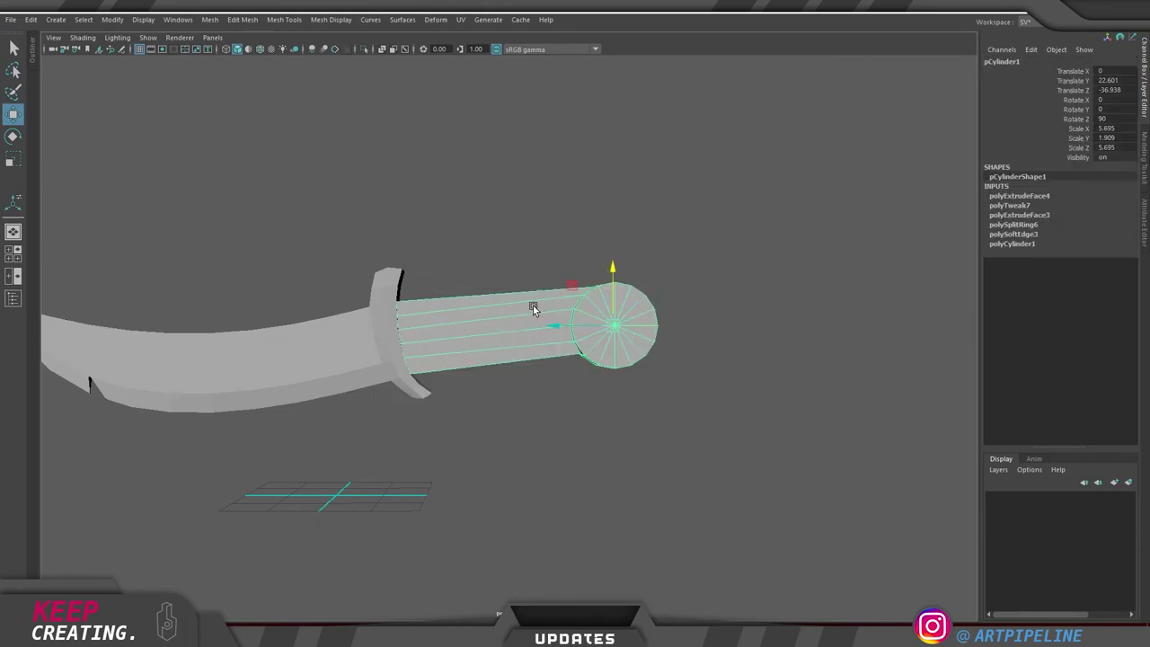
pyautogui.press('space')
pyautogui.press('space')
pyautogui.keyDown('alt'); pyautogui.moveTo(649, 371); pyautogui.dragTo(558, 360, button='middle'); pyautogui.keyUp('alt')
pyautogui.scroll(3, 558, 359)
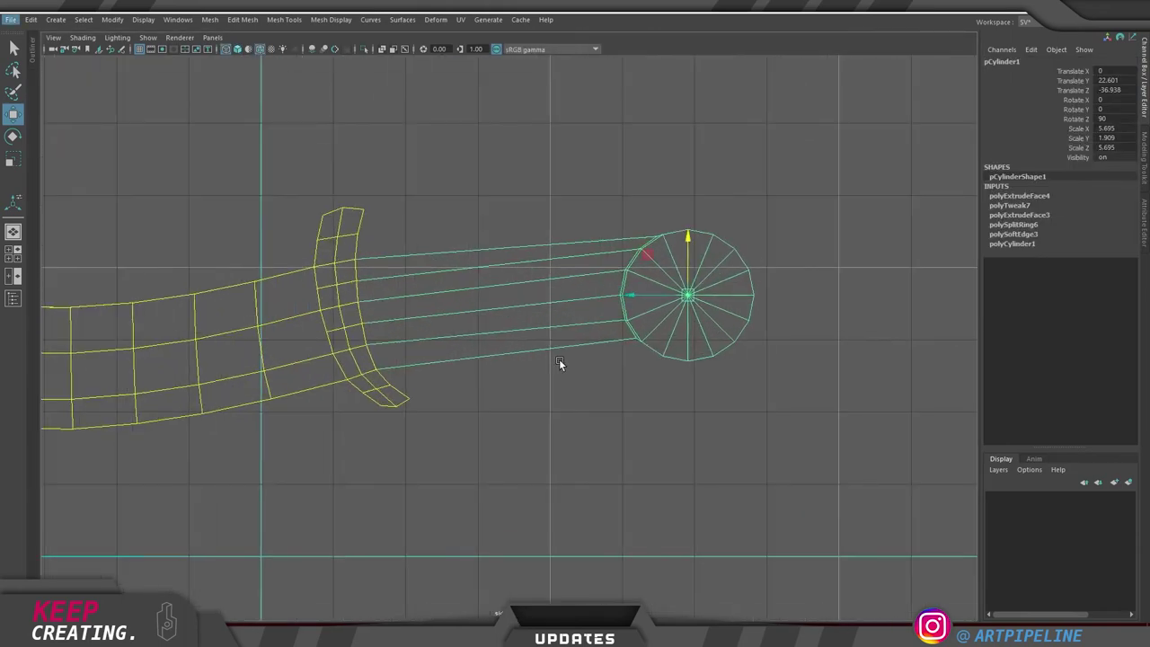
pyautogui.moveTo(508, 285); pyautogui.dragTo(509, 205, button='right')
pyautogui.keyDown('ctrl'); pyautogui.moveTo(680, 120); pyautogui.dragTo(666, 373, button='right'); pyautogui.keyUp('ctrl')
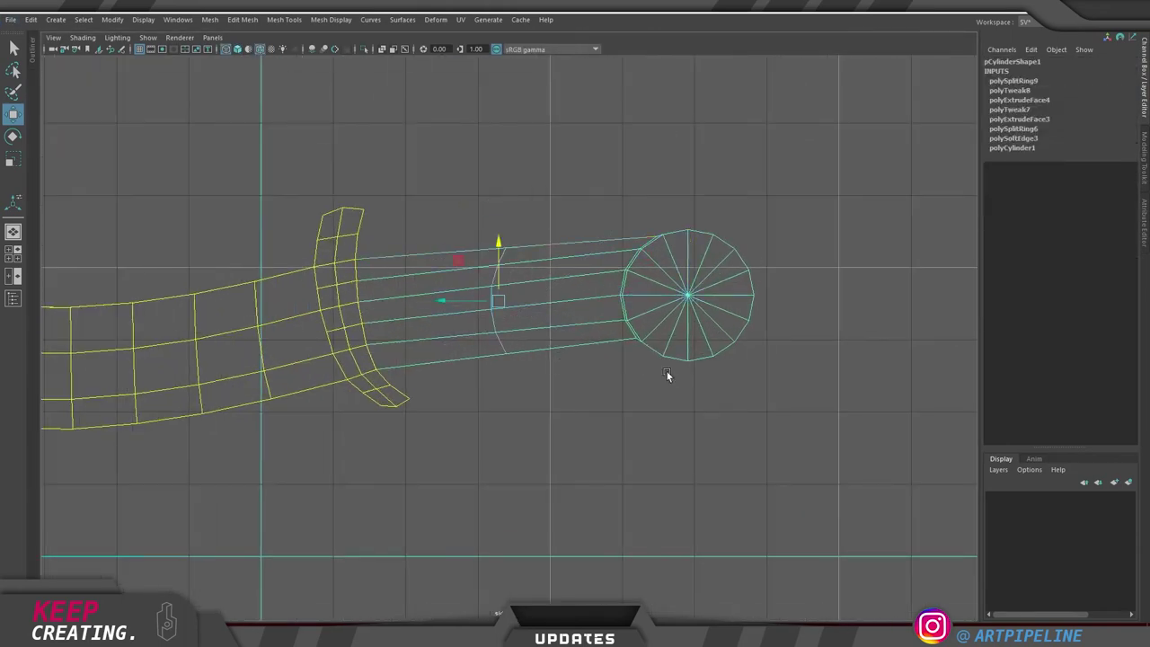
# Try raising the handle's middle edge loop and bevelling it, and undo both operations
pyautogui.moveTo(499, 243); pyautogui.dragTo(499, 190)
pyautogui.hotkey('ctrl', 'b')
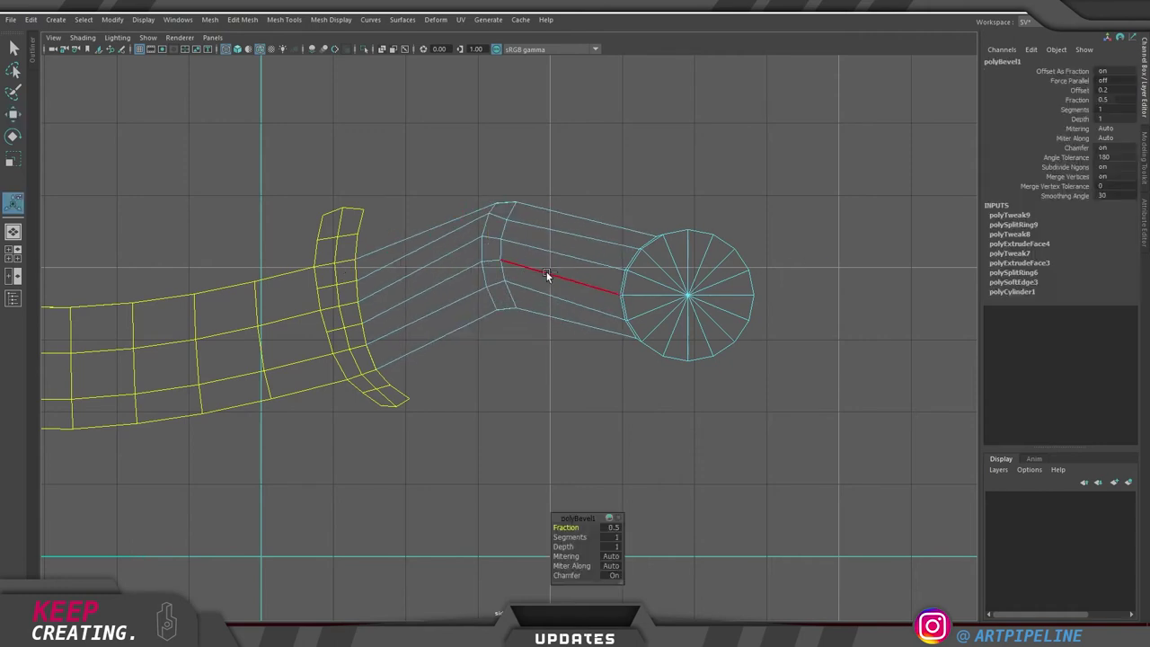
pyautogui.moveTo(465, 288); pyautogui.dragTo(813, 282, button='middle')
pyautogui.hotkey('ctrl', 'z')
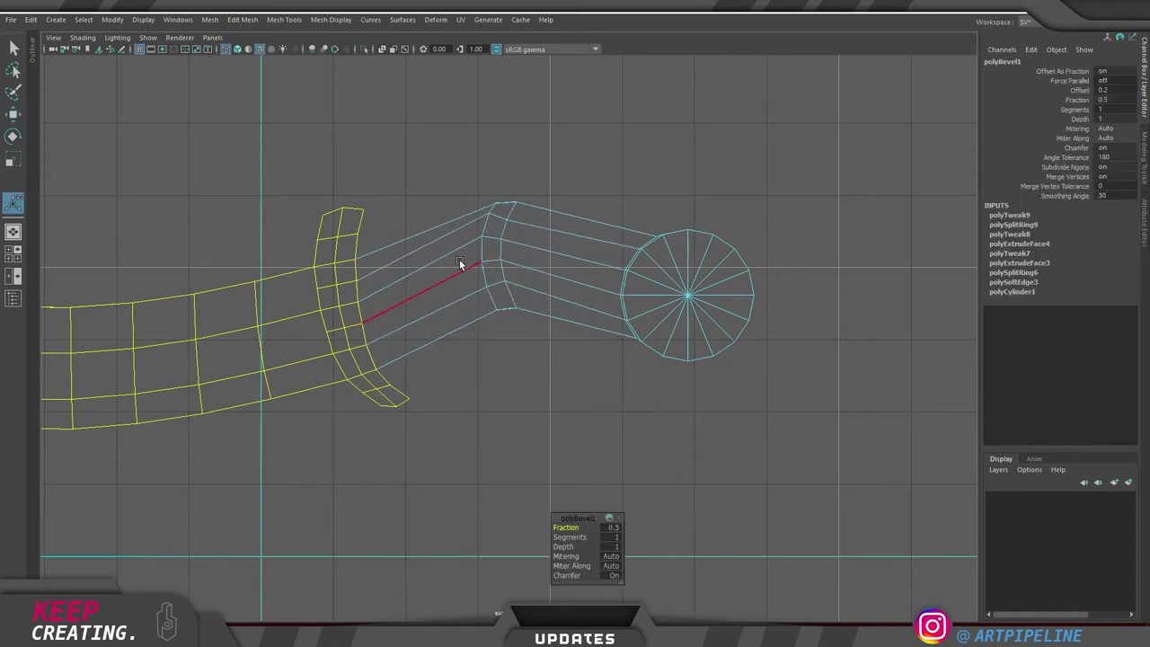
pyautogui.hotkey('ctrl', 'z')
pyautogui.hotkey('ctrl', 'z')
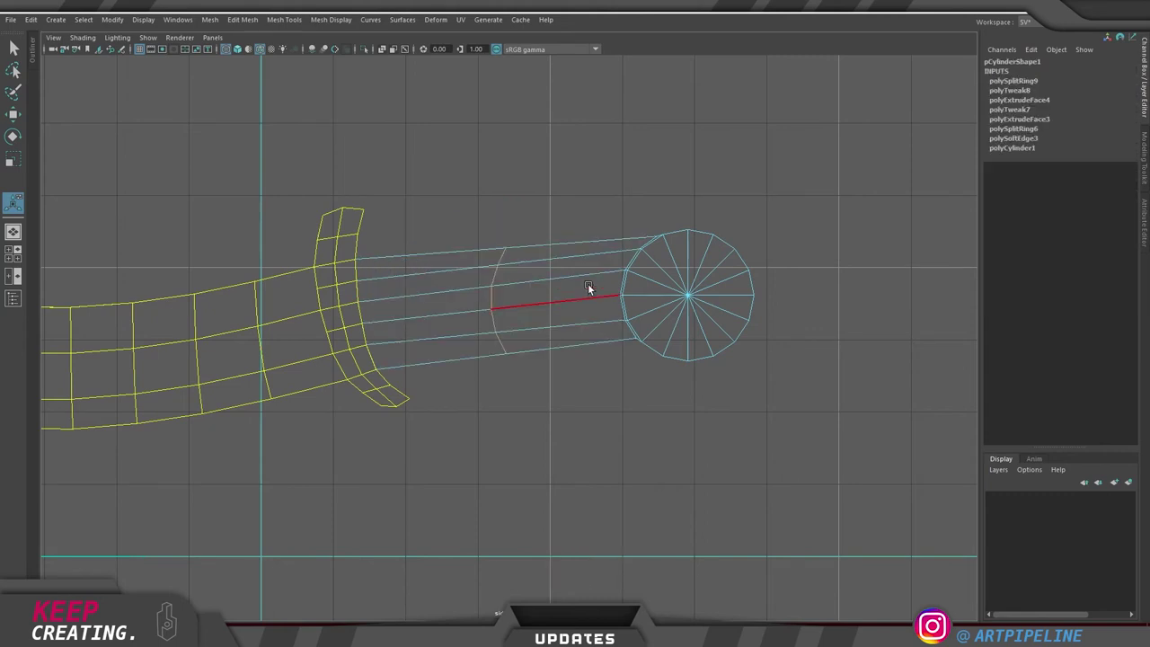
# Examine the dagger in the perspective view, looking over the blade, crossguard, handle and pommel
pyautogui.press('space')
pyautogui.press('space')
pyautogui.moveTo(455, 316)
pyautogui.keyDown('alt'); pyautogui.mouseDown()
pyautogui.moveTo(453, 362)
pyautogui.moveTo(545, 387)
pyautogui.mouseUp(); pyautogui.keyUp('alt')
pyautogui.keyDown('alt'); pyautogui.moveTo(544, 388); pyautogui.dragTo(582, 364, button='right'); pyautogui.keyUp('alt')
pyautogui.keyDown('alt'); pyautogui.moveTo(663, 329); pyautogui.dragTo(396, 346, button='right'); pyautogui.keyUp('alt')
pyautogui.keyDown('alt'); pyautogui.moveTo(395, 346); pyautogui.dragTo(657, 283, button='middle'); pyautogui.keyUp('alt')
pyautogui.keyDown('alt'); pyautogui.moveTo(659, 282); pyautogui.dragTo(469, 289); pyautogui.keyUp('alt')
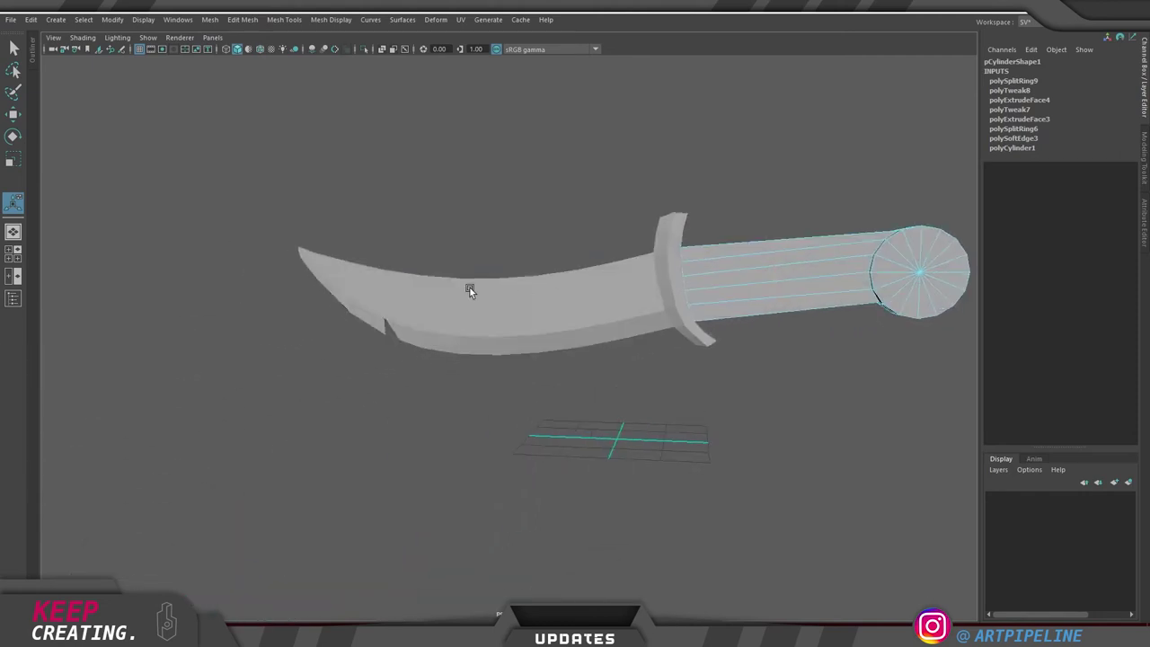
pyautogui.click(356, 275)
pyautogui.keyDown('alt'); pyautogui.moveTo(697, 288); pyautogui.dragTo(545, 306, button='middle'); pyautogui.keyUp('alt')
pyautogui.click(626, 296)
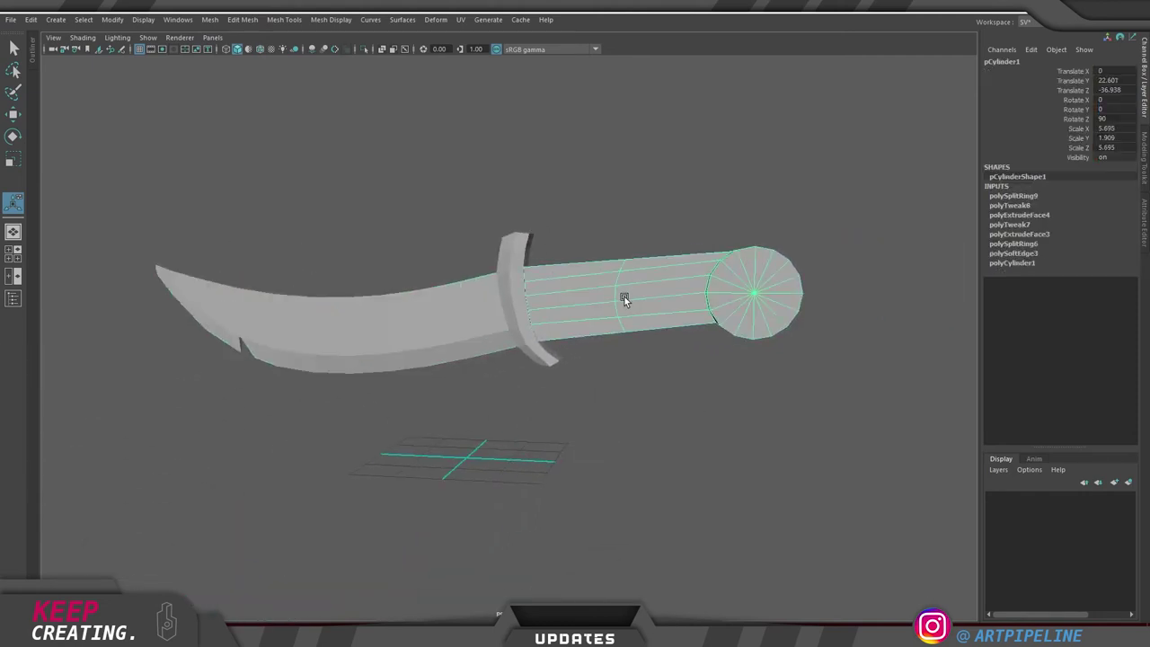
pyautogui.keyDown('alt'); pyautogui.moveTo(740, 280); pyautogui.dragTo(580, 311, button='middle'); pyautogui.keyUp('alt')
pyautogui.scroll(4, 580, 311)
pyautogui.keyDown('alt'); pyautogui.moveTo(503, 321); pyautogui.dragTo(546, 341); pyautogui.keyUp('alt')
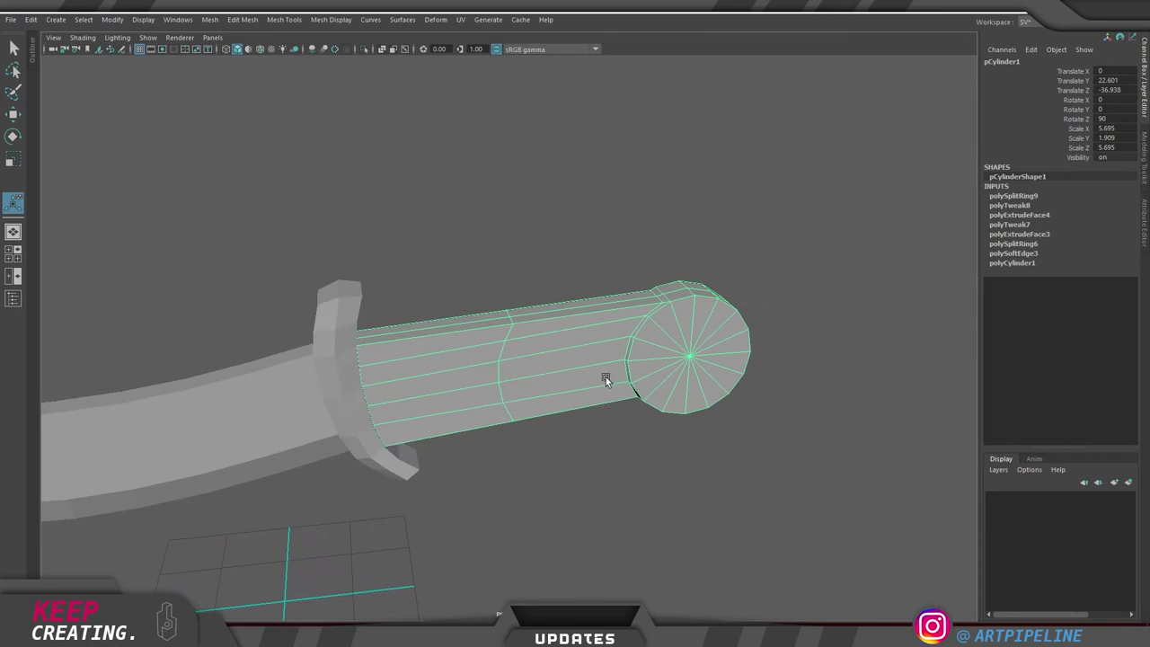
# Delete the lengthwise edge running along the handle's upper side and reselect the handle object
pyautogui.keyDown('alt'); pyautogui.moveTo(567, 371); pyautogui.dragTo(535, 382); pyautogui.keyUp('alt')
pyautogui.press('q')
pyautogui.moveTo(534, 381); pyautogui.dragTo(519, 316, button='right')
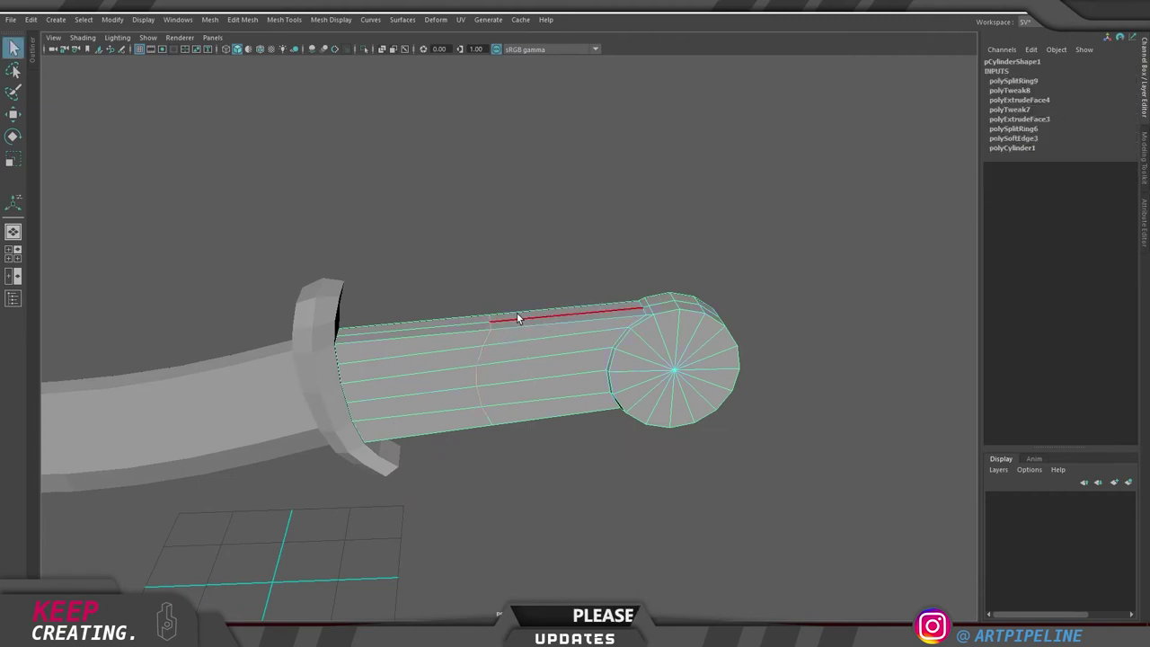
pyautogui.click(528, 318)
pyautogui.press('Delete')
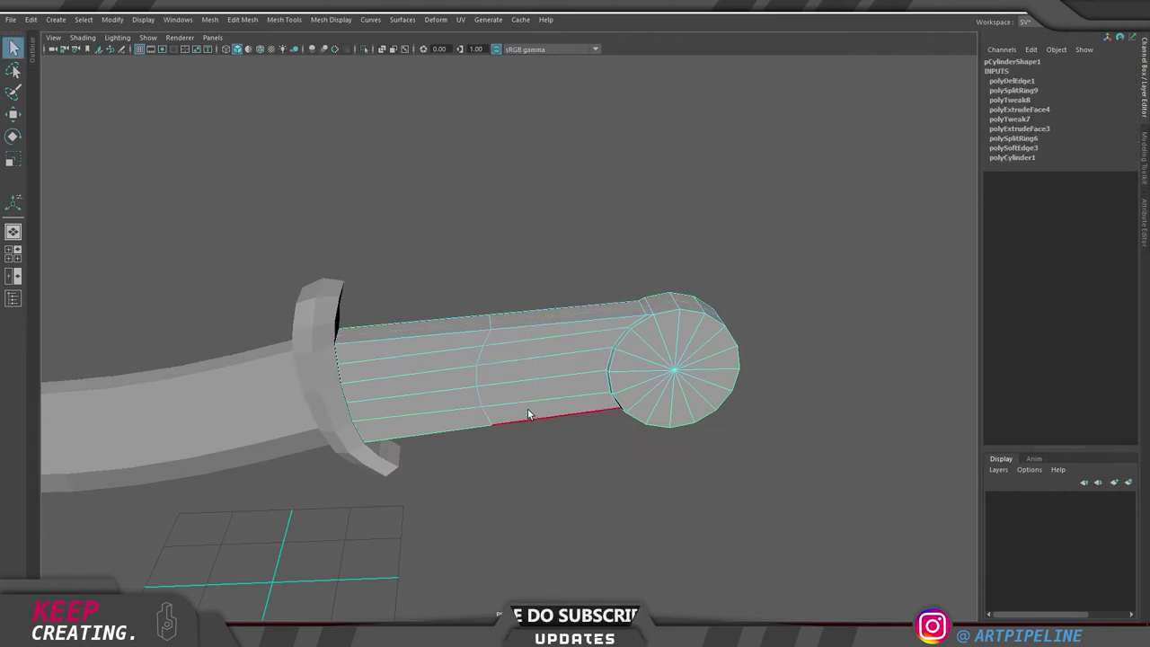
pyautogui.click(762, 178)
pyautogui.click(546, 363)
pyautogui.keyDown('alt'); pyautogui.moveTo(543, 362); pyautogui.dragTo(546, 352); pyautogui.keyUp('alt')
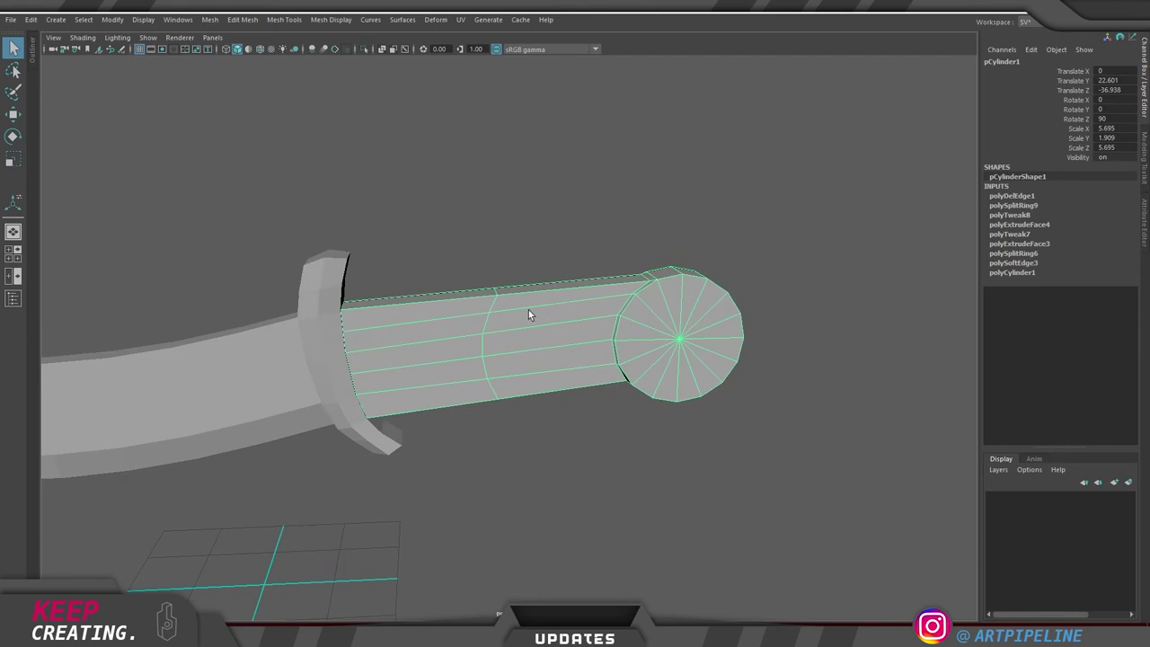
# Try bevelling the handle's middle edge loop with a fraction of 1, and undo the bevel
pyautogui.moveTo(528, 313); pyautogui.dragTo(531, 299, button='right')
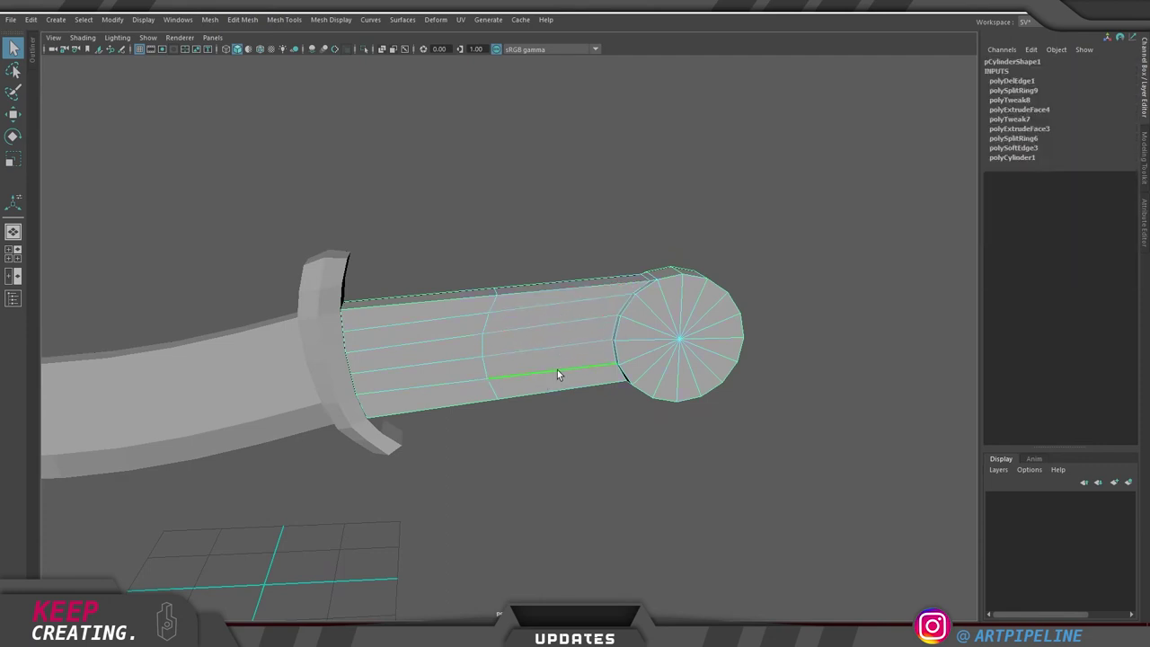
pyautogui.doubleClick(486, 366)
pyautogui.hotkey('ctrl', 'b')
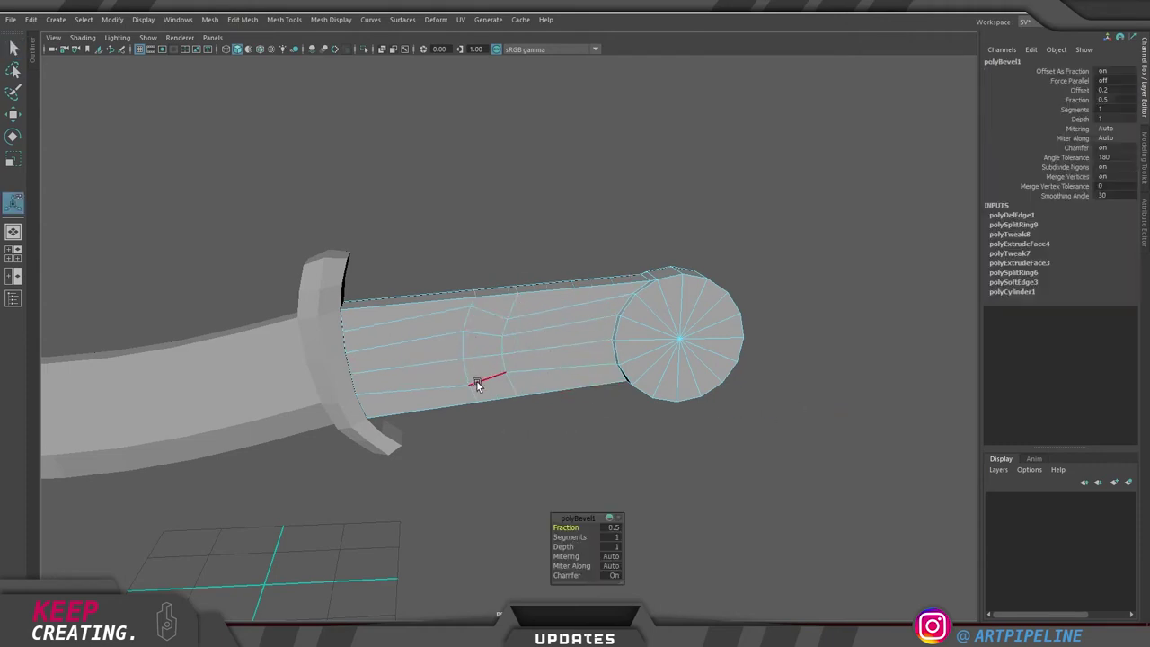
pyautogui.moveTo(503, 455); pyautogui.dragTo(743, 421)
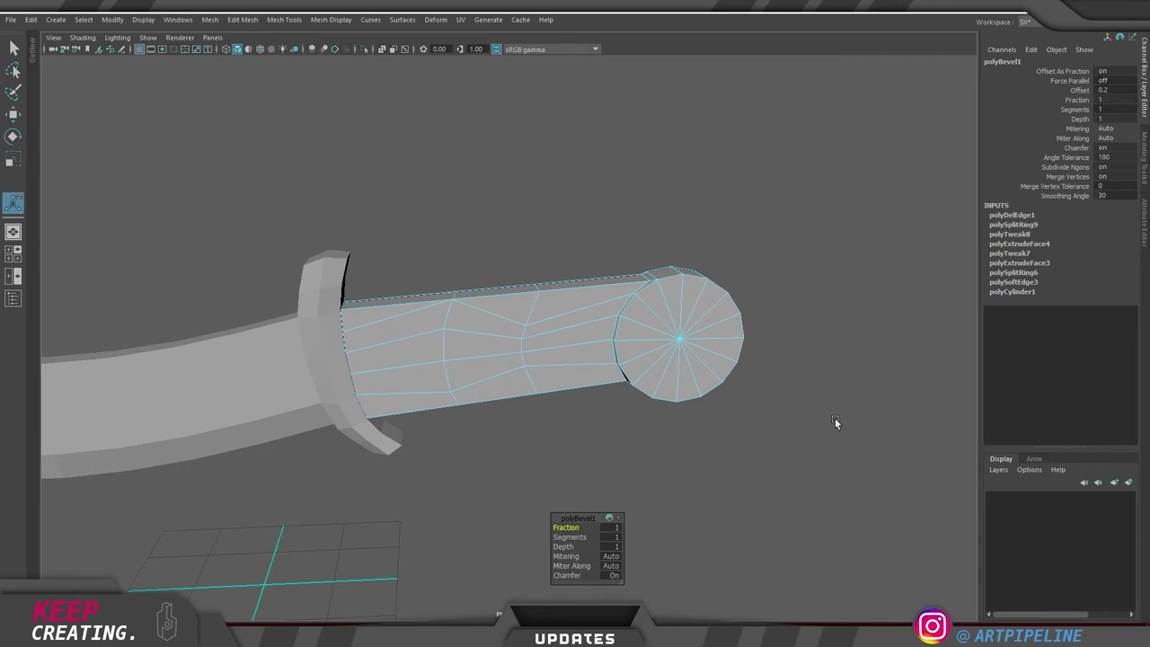
pyautogui.hotkey('ctrl', 'z')
pyautogui.hotkey('ctrl', 'z')
# Raise the middle edge loop in the side view to bend the handle and insert another loop between it and the crossguard
pyautogui.press('w')
pyautogui.press('space')
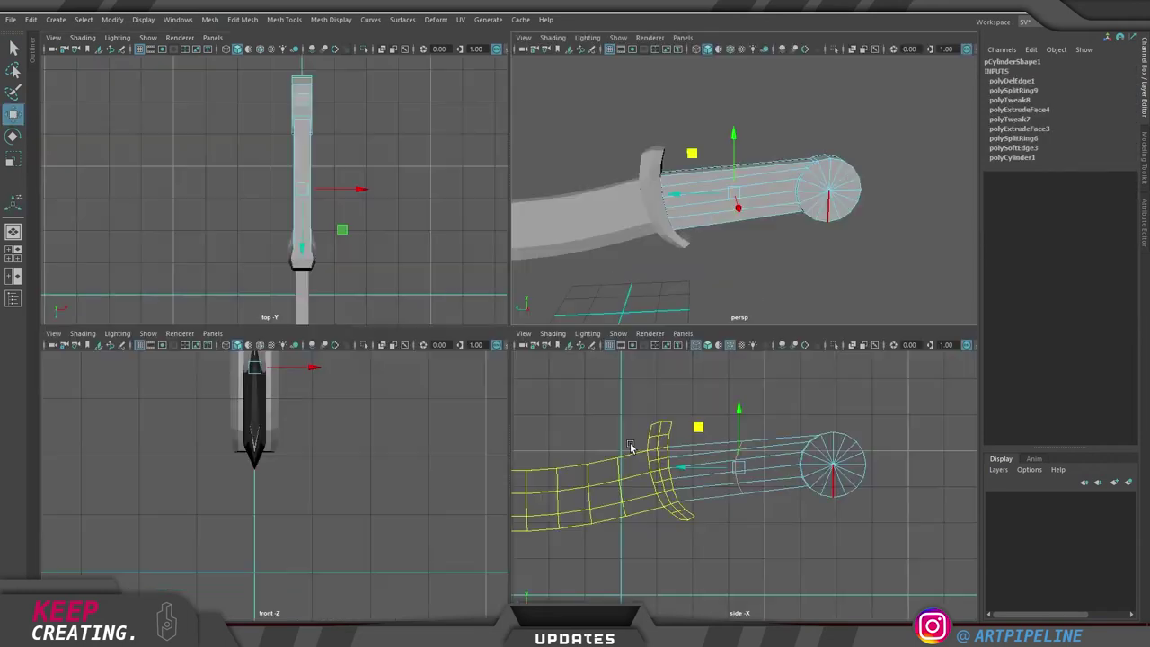
pyautogui.press('space')
pyautogui.moveTo(498, 242); pyautogui.dragTo(502, 210)
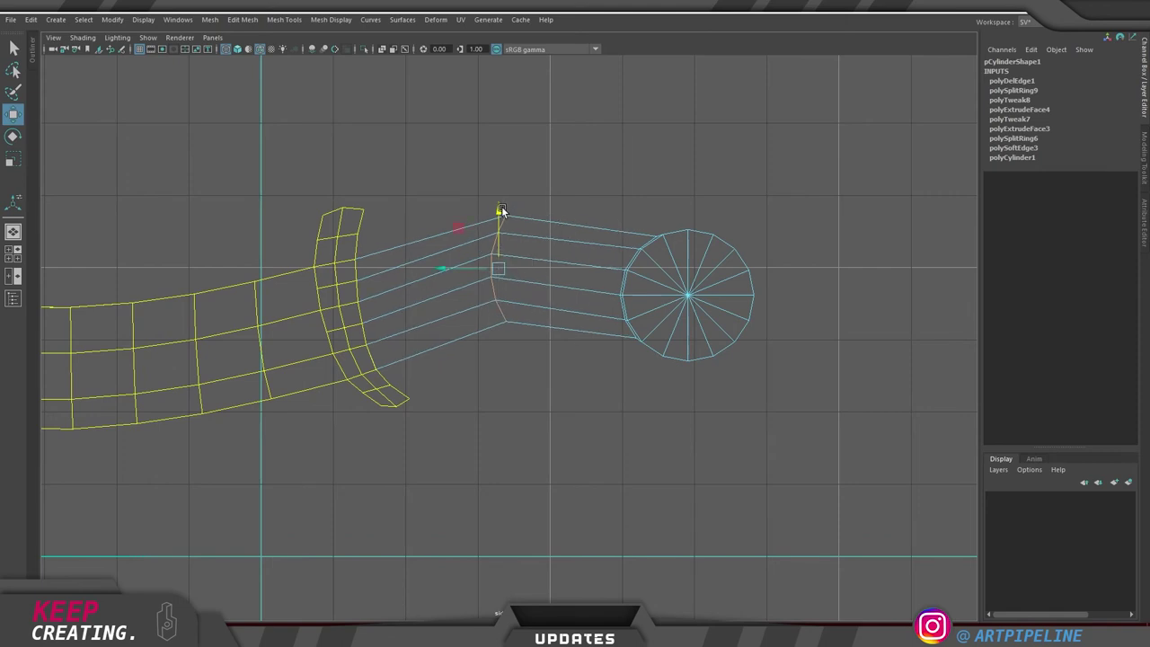
pyautogui.click(453, 280)
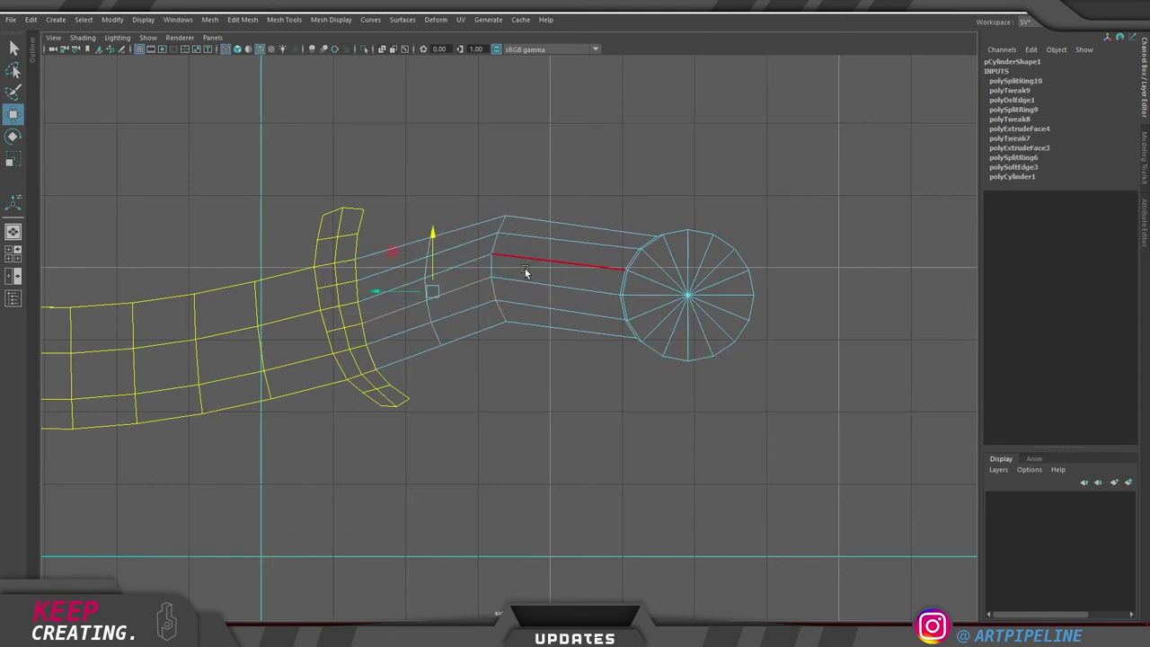
# Insert an edge loop between the handle's bend and the pommel, and raise the loops on both sides of the bend into a smoother arch
pyautogui.click(573, 286)
pyautogui.doubleClick(426, 303)
pyautogui.moveTo(391, 252); pyautogui.dragTo(384, 240)
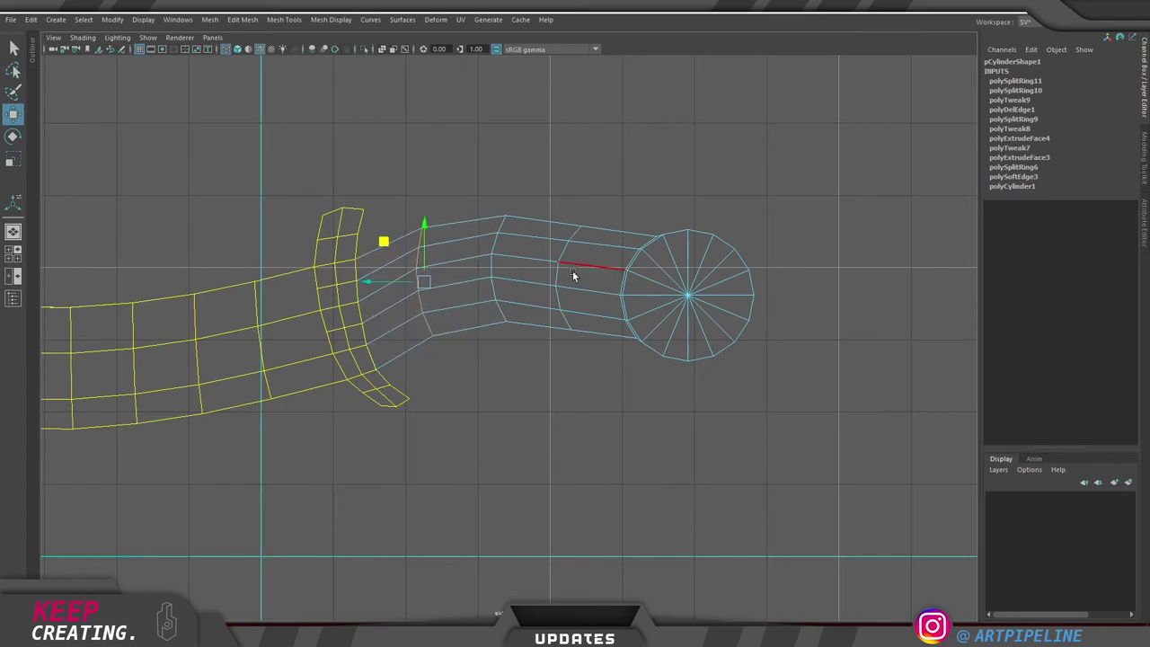
pyautogui.moveTo(532, 235); pyautogui.dragTo(537, 226)
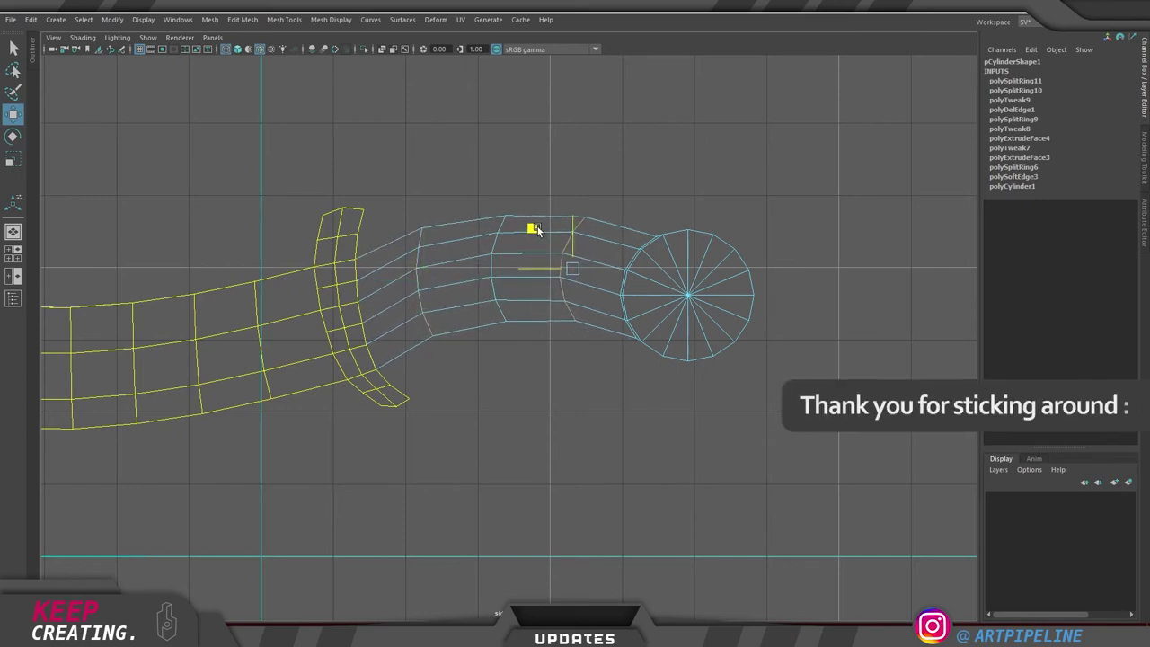
pyautogui.moveTo(474, 294); pyautogui.dragTo(557, 256, button='right')
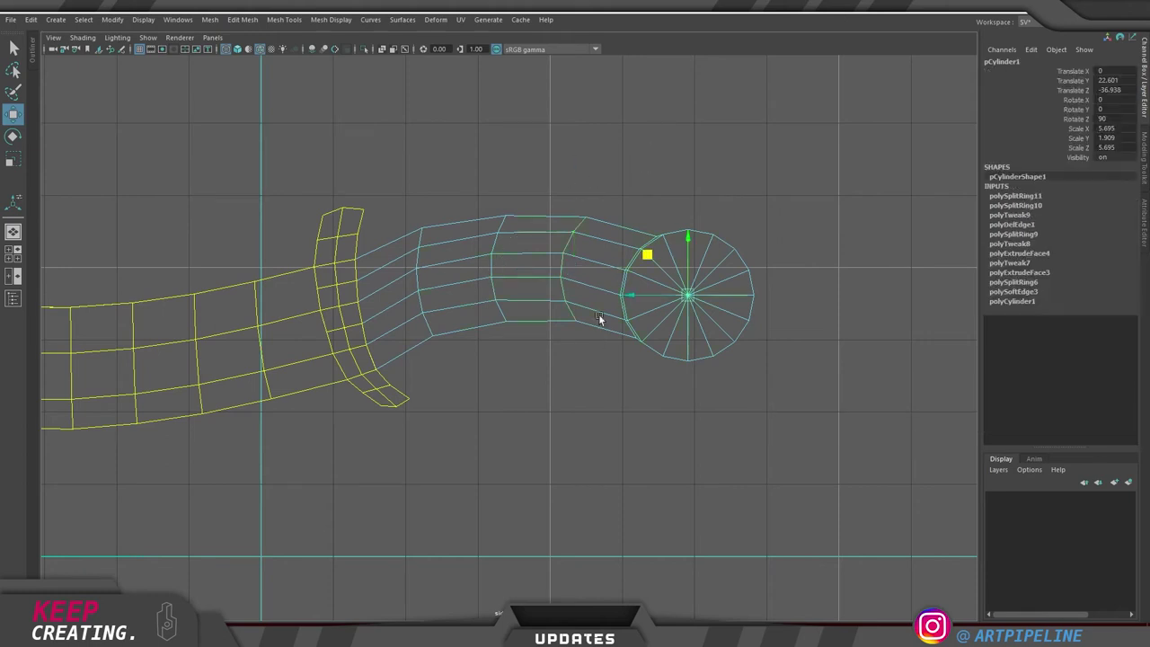
# Examine the curved handle and pommel in the perspective view, with and without smooth mesh preview
pyautogui.click(594, 339)
pyautogui.press('space')
pyautogui.press('space')
pyautogui.keyDown('alt'); pyautogui.moveTo(839, 284); pyautogui.dragTo(557, 314, button='right'); pyautogui.keyUp('alt')
pyautogui.keyDown('alt'); pyautogui.moveTo(557, 315); pyautogui.dragTo(548, 342); pyautogui.keyUp('alt')
pyautogui.keyDown('alt'); pyautogui.moveTo(548, 341); pyautogui.dragTo(691, 329, button='right'); pyautogui.keyUp('alt')
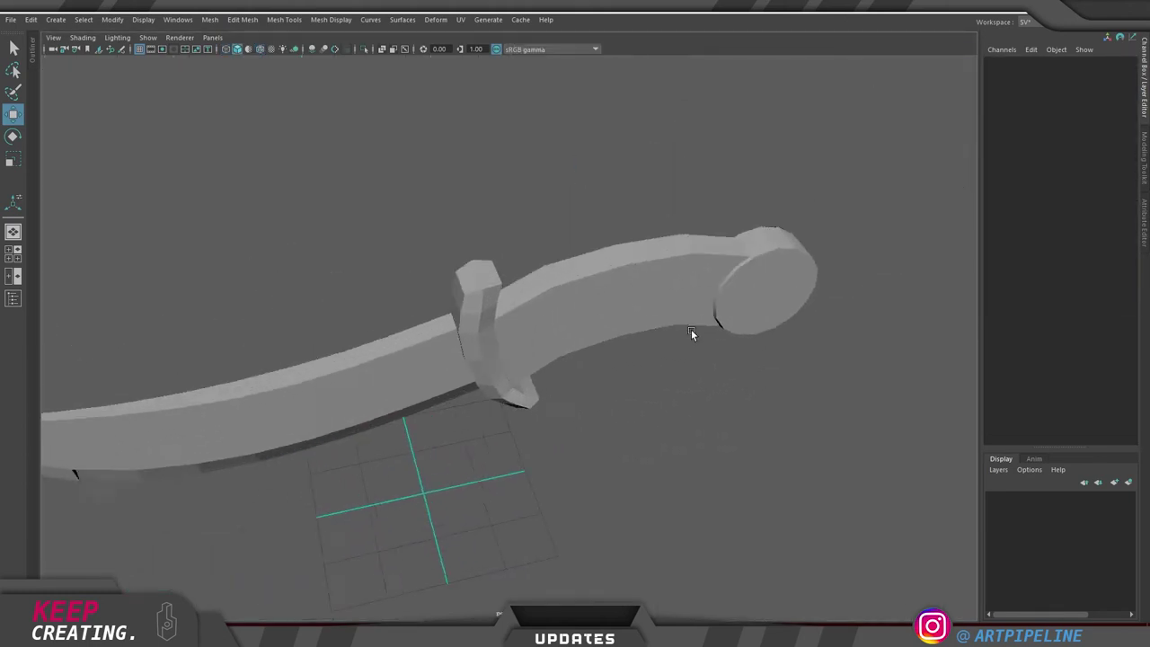
pyautogui.keyDown('alt'); pyautogui.moveTo(690, 329); pyautogui.dragTo(586, 325); pyautogui.keyUp('alt')
pyautogui.click(618, 335)
pyautogui.press('3')
pyautogui.click(654, 431)
pyautogui.keyDown('alt'); pyautogui.moveTo(654, 431); pyautogui.dragTo(644, 389); pyautogui.keyUp('alt')
pyautogui.click(618, 382)
pyautogui.press('1')
pyautogui.keyDown('alt'); pyautogui.moveTo(644, 388); pyautogui.dragTo(529, 355, button='middle'); pyautogui.keyUp('alt')
pyautogui.keyDown('alt'); pyautogui.moveTo(529, 355); pyautogui.dragTo(651, 364, button='right'); pyautogui.keyUp('alt')
pyautogui.moveTo(651, 364)
pyautogui.keyDown('alt'); pyautogui.mouseDown()
pyautogui.moveTo(590, 374)
pyautogui.moveTo(657, 381)
pyautogui.mouseUp(); pyautogui.keyUp('alt')
pyautogui.keyDown('alt'); pyautogui.moveTo(580, 307); pyautogui.dragTo(656, 385); pyautogui.keyUp('alt')
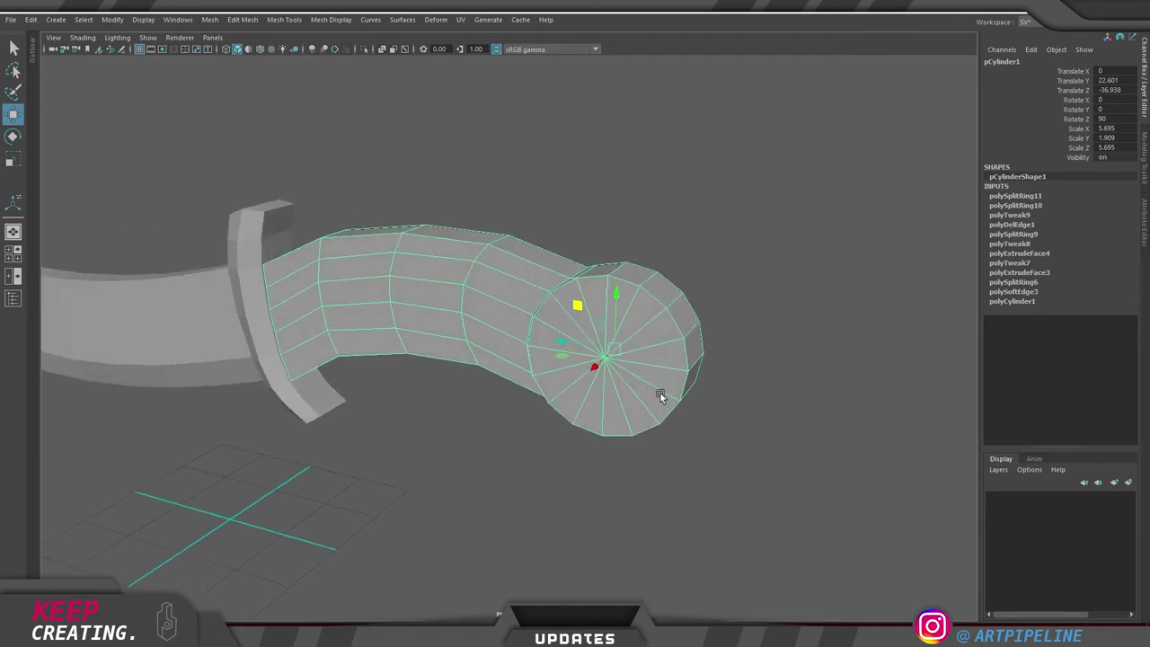
# Delete the round cap faces of the pommel in the side view
pyautogui.press('space')
pyautogui.press('space')
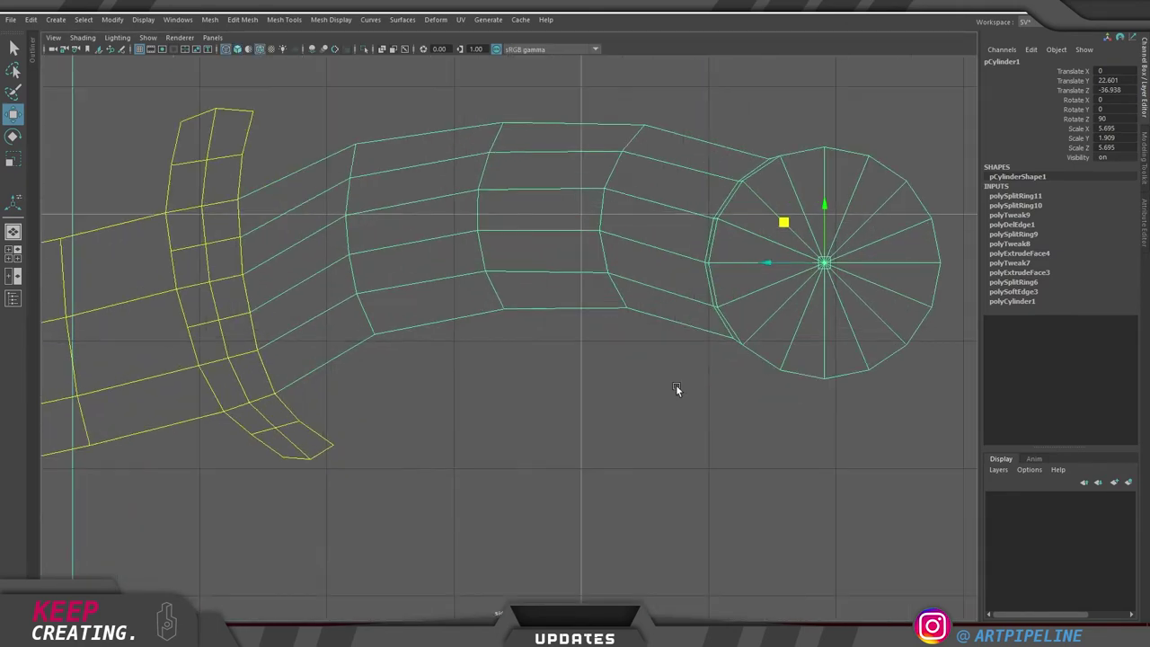
pyautogui.moveTo(694, 343); pyautogui.dragTo(694, 419, button='right')
pyautogui.moveTo(632, 274); pyautogui.dragTo(689, 350)
pyautogui.press('Delete')
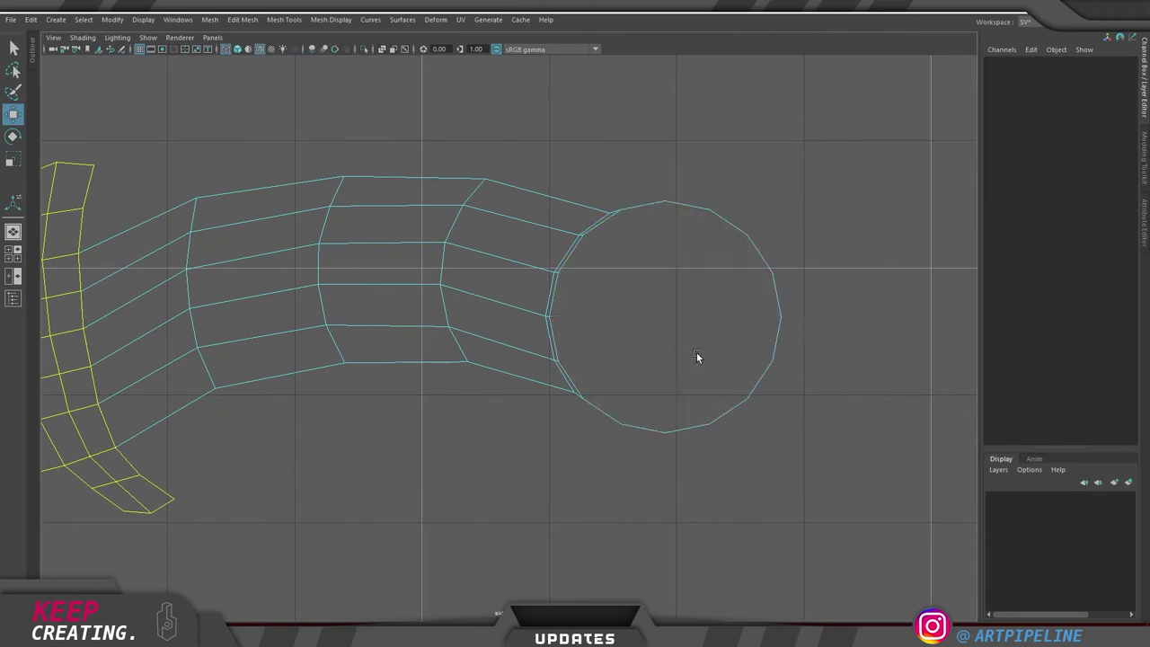
# Insert a centred edge loop running lengthwise along the thickness of the handle and pommel
pyautogui.press('space')
pyautogui.press('space')
pyautogui.keyDown('alt'); pyautogui.moveTo(673, 291); pyautogui.dragTo(662, 318); pyautogui.keyUp('alt')
pyautogui.moveTo(521, 343); pyautogui.dragTo(520, 269, button='right')
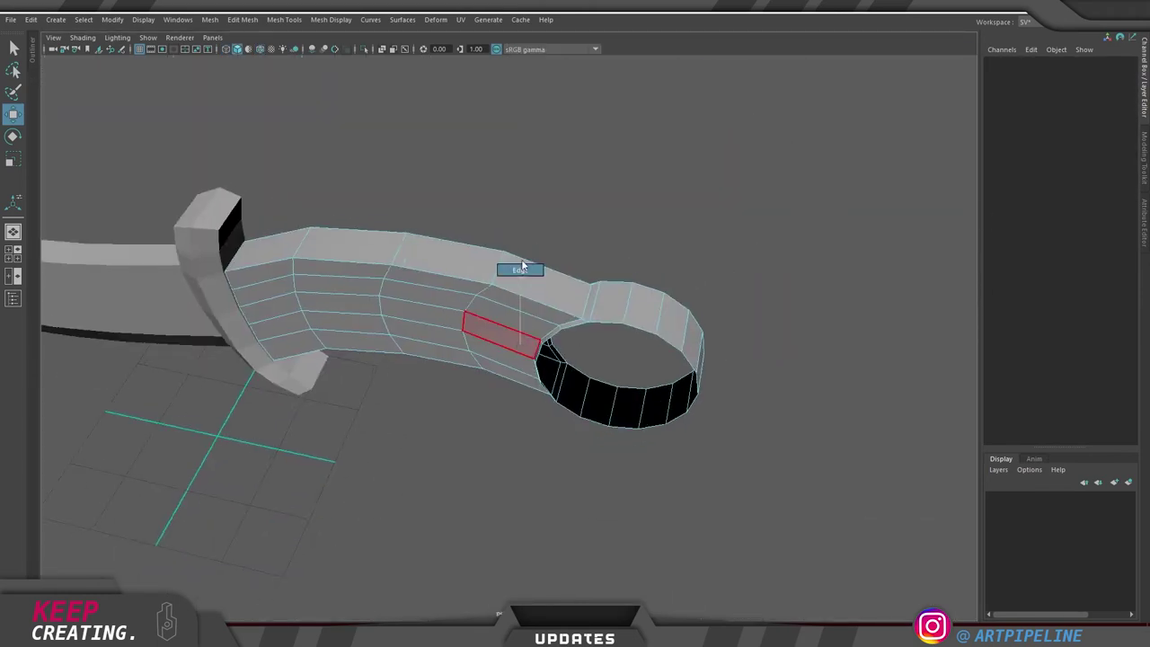
pyautogui.click(498, 268)
pyautogui.keyDown('ctrl'); pyautogui.moveTo(782, 127); pyautogui.dragTo(877, 397, button='right'); pyautogui.keyUp('ctrl')
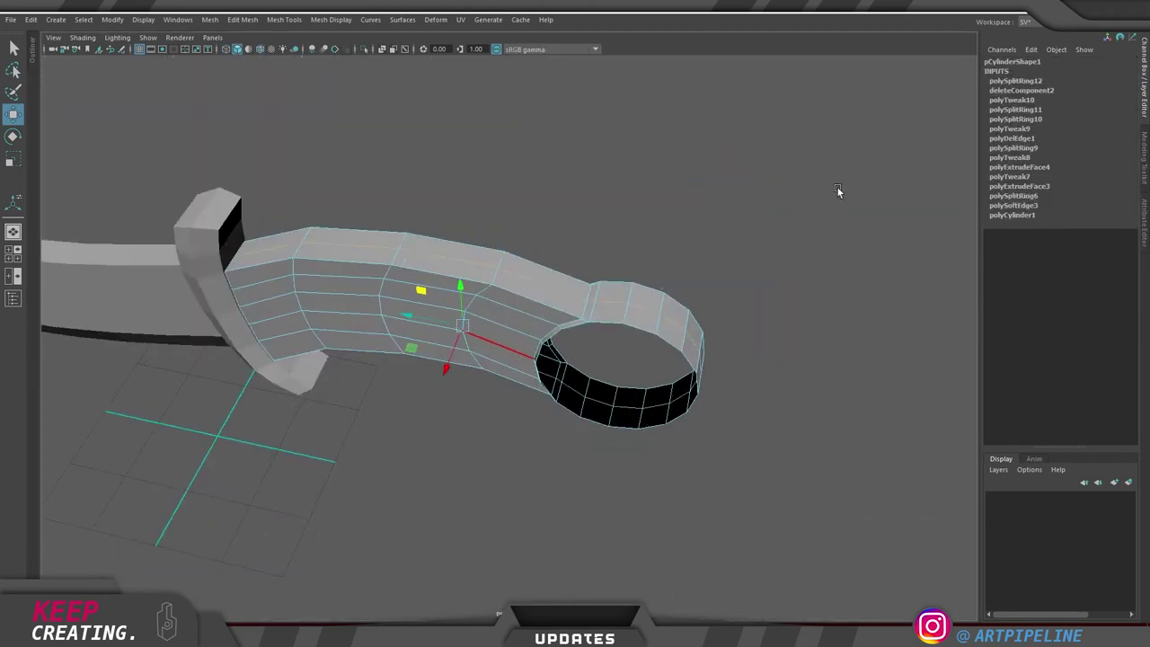
pyautogui.press('F8')
# Delete the negative X half of the handle and pommel faces in the top view
pyautogui.press('space')
pyautogui.press('space')
pyautogui.moveTo(556, 209); pyautogui.dragTo(553, 272, button='right')
pyautogui.moveTo(405, 98); pyautogui.dragTo(545, 537)
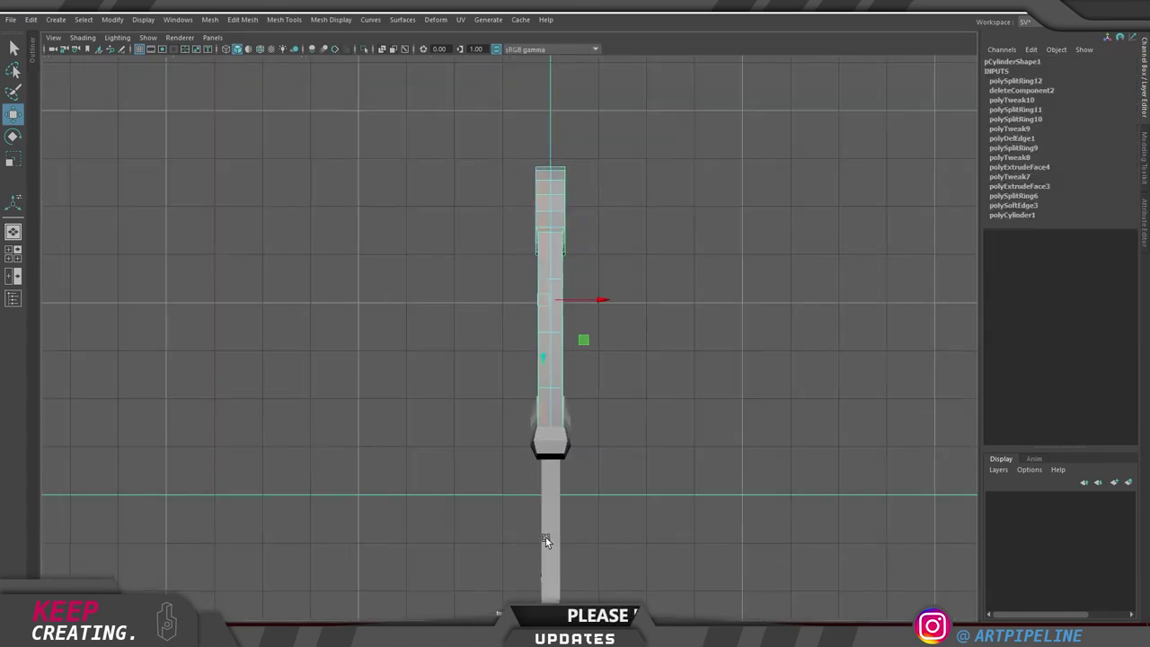
pyautogui.press('space')
pyautogui.press('space')
pyautogui.keyDown('alt'); pyautogui.moveTo(701, 345); pyautogui.dragTo(542, 341); pyautogui.keyUp('alt')
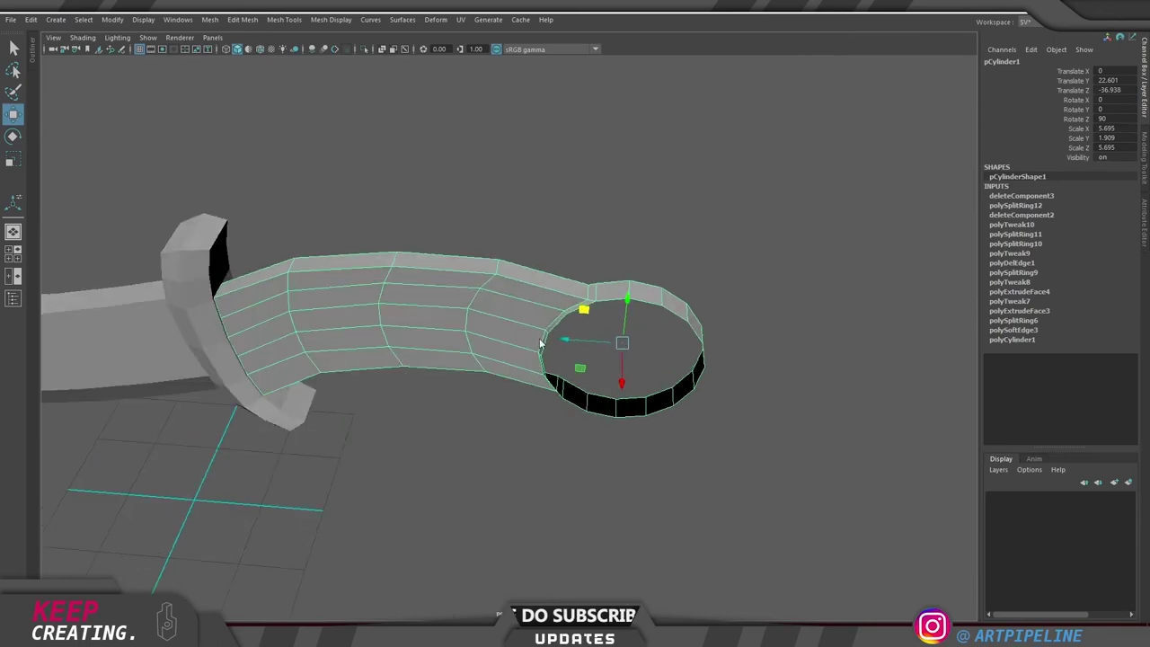
# Extrude the pommel's open outer border loop twice, scaling each extrusion inward to form two concentric rings around a small hole
pyautogui.moveTo(542, 341); pyautogui.dragTo(547, 292, button='right')
pyautogui.doubleClick(668, 314)
pyautogui.press('space')
pyautogui.press('space')
pyautogui.press('space')
pyautogui.press('space')
pyautogui.keyDown('shift'); pyautogui.moveTo(811, 257); pyautogui.dragTo(795, 455, button='right'); pyautogui.keyUp('shift')
pyautogui.press('r')
pyautogui.moveTo(685, 316); pyautogui.dragTo(600, 348)
pyautogui.press('g')
pyautogui.press('r')
pyautogui.moveTo(665, 317)
pyautogui.mouseDown()
pyautogui.moveTo(591, 318)
pyautogui.moveTo(703, 324)
pyautogui.moveTo(681, 323)
pyautogui.mouseUp()
# Bevel the pommel's middle ring loop and insert a supporting edge loop near the outer rim
pyautogui.doubleClick(714, 277)
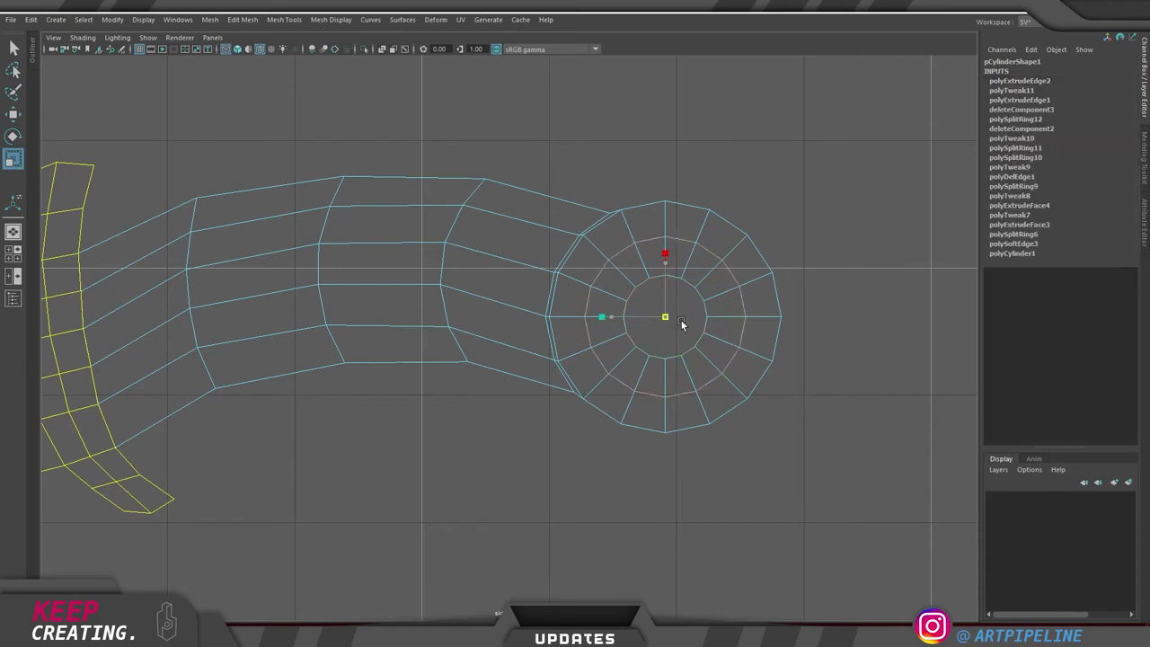
pyautogui.hotkey('ctrl', 'b')
pyautogui.moveTo(777, 328); pyautogui.dragTo(832, 328, button='middle')
pyautogui.keyDown('ctrl'); pyautogui.click(680, 359); pyautogui.keyUp('ctrl')
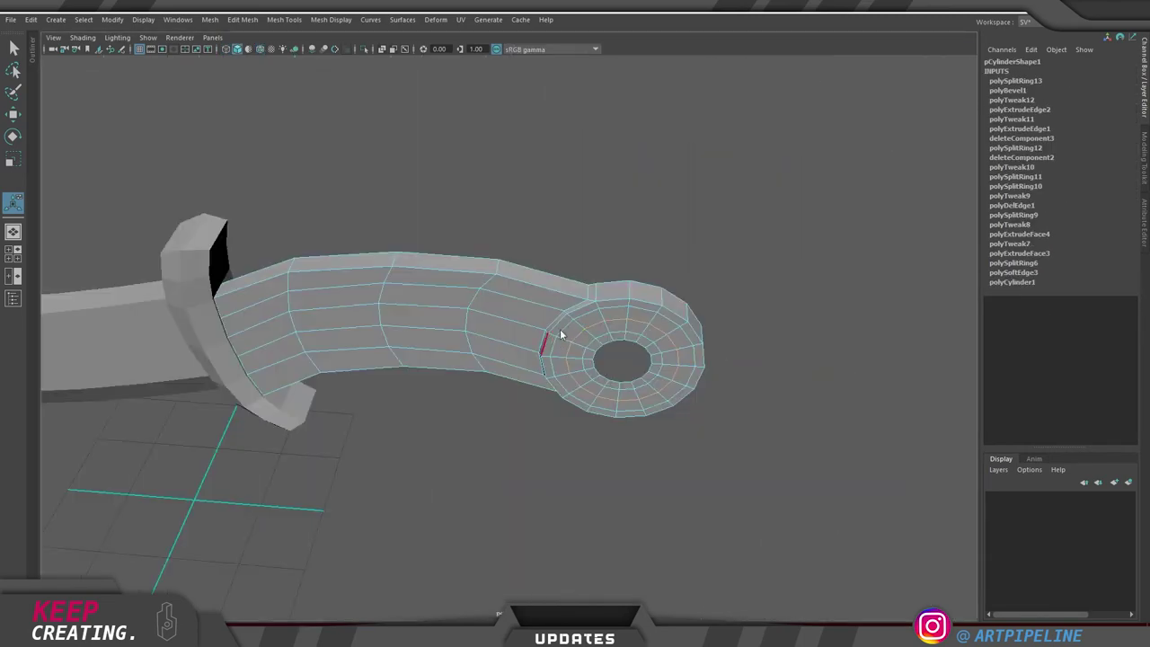
# Check the handle and ringed pommel with smooth mesh preview on and off in the perspective view
pyautogui.press('q')
pyautogui.press('F8')
pyautogui.click(541, 415)
pyautogui.keyDown('alt'); pyautogui.moveTo(530, 349); pyautogui.dragTo(550, 362); pyautogui.keyUp('alt')
pyautogui.click(551, 365)
pyautogui.press('3')
pyautogui.click(668, 408)
pyautogui.keyDown('alt'); pyautogui.moveTo(668, 408); pyautogui.dragTo(589, 395); pyautogui.keyUp('alt')
pyautogui.click(556, 345)
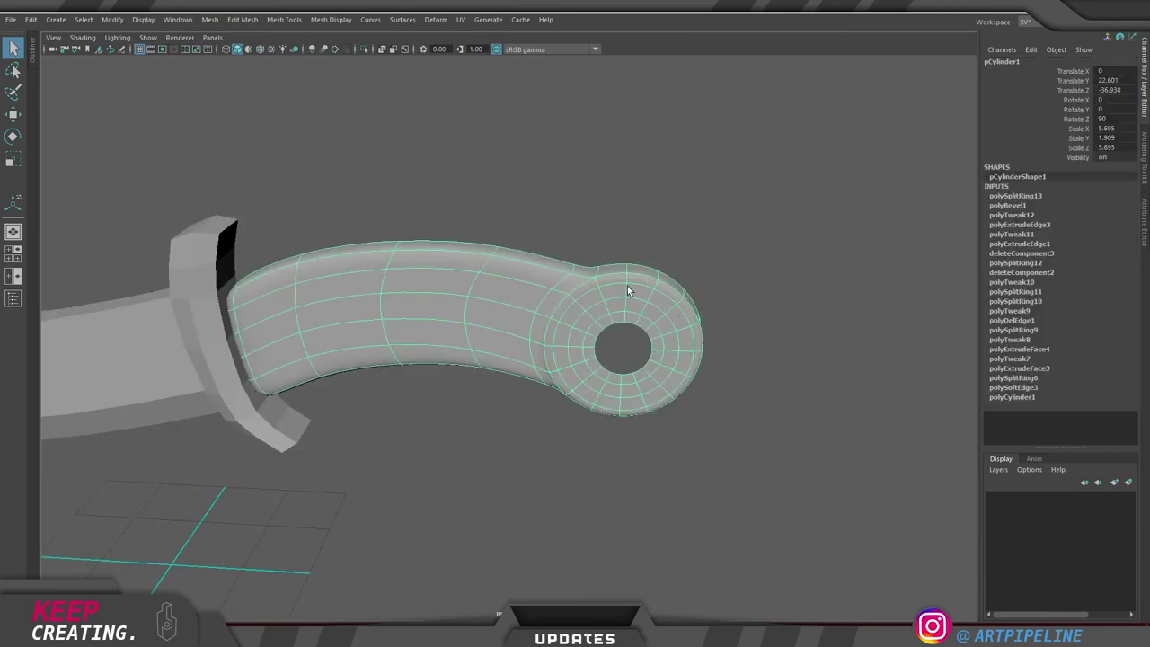
pyautogui.press('1')
pyautogui.click(722, 228)
pyautogui.keyDown('alt'); pyautogui.moveTo(582, 345); pyautogui.dragTo(546, 321); pyautogui.keyUp('alt')
pyautogui.keyDown('alt'); pyautogui.moveTo(549, 322); pyautogui.dragTo(697, 325, button='right'); pyautogui.keyUp('alt')
# Select the inner border loop of the pommel and fill the hole with a face
pyautogui.click(567, 318)
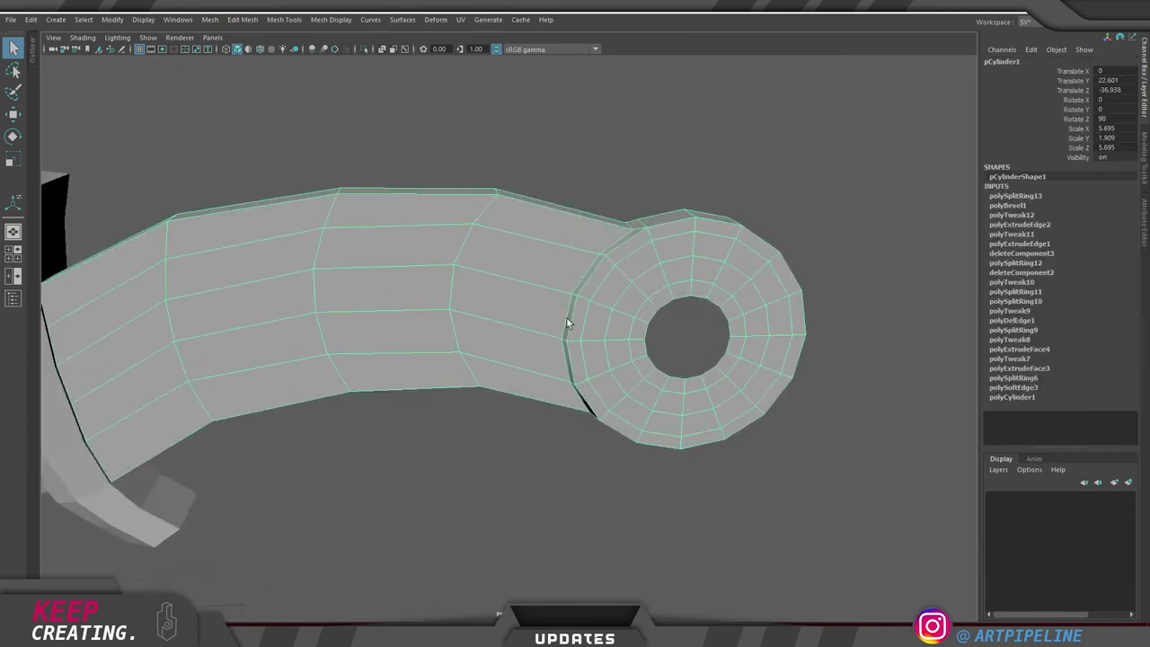
pyautogui.keyDown('alt'); pyautogui.moveTo(686, 341); pyautogui.dragTo(595, 363, button='middle'); pyautogui.keyUp('alt')
pyautogui.moveTo(675, 360); pyautogui.dragTo(670, 305, button='right')
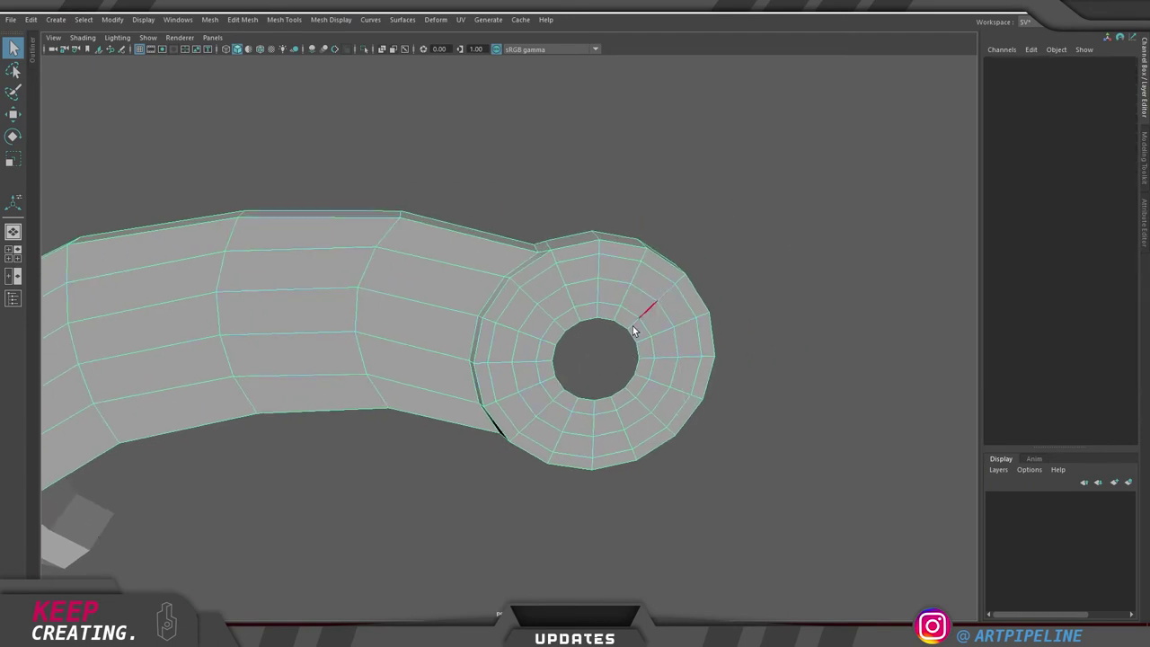
pyautogui.doubleClick(637, 348)
pyautogui.keyDown('shift'); pyautogui.moveTo(805, 153); pyautogui.dragTo(796, 311, button='right'); pyautogui.keyUp('shift')
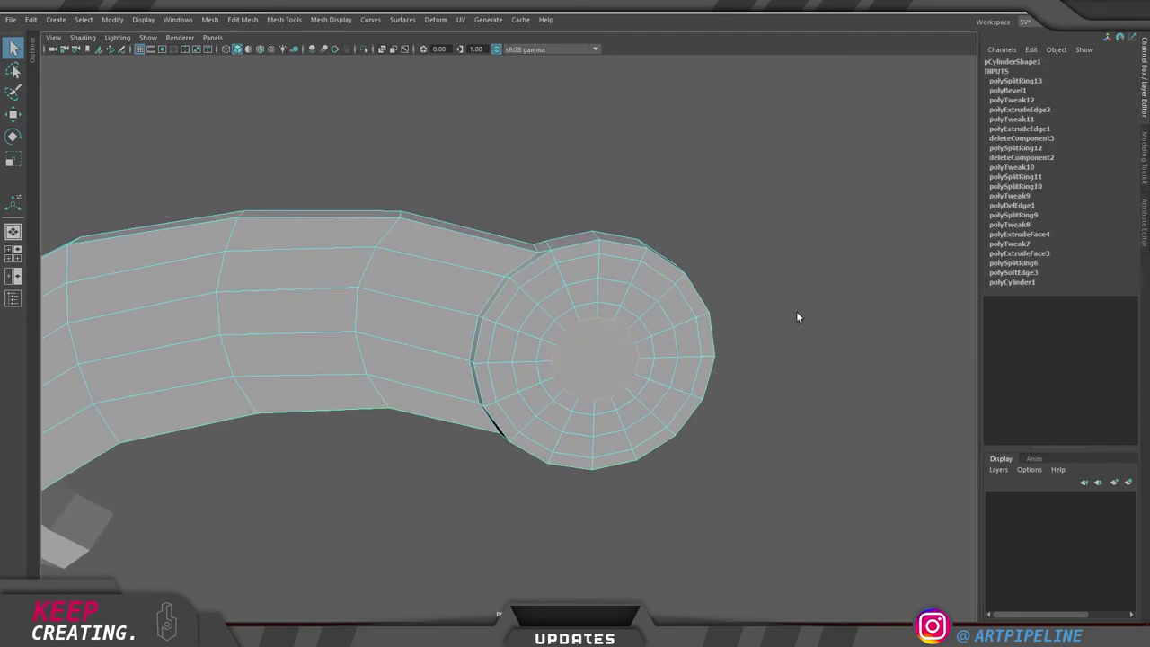
# Cut a grid of three horizontal and three vertical edges across the filled pommel face, joining opposite vertices
pyautogui.click(870, 163)
pyautogui.click(613, 374)
pyautogui.press('space')
pyautogui.press('space')
pyautogui.scroll(7, 764, 414)
pyautogui.keyDown('alt'); pyautogui.moveTo(747, 321); pyautogui.dragTo(505, 380, button='middle'); pyautogui.keyUp('alt')
pyautogui.press('5')
pyautogui.scroll(1, 600, 395)
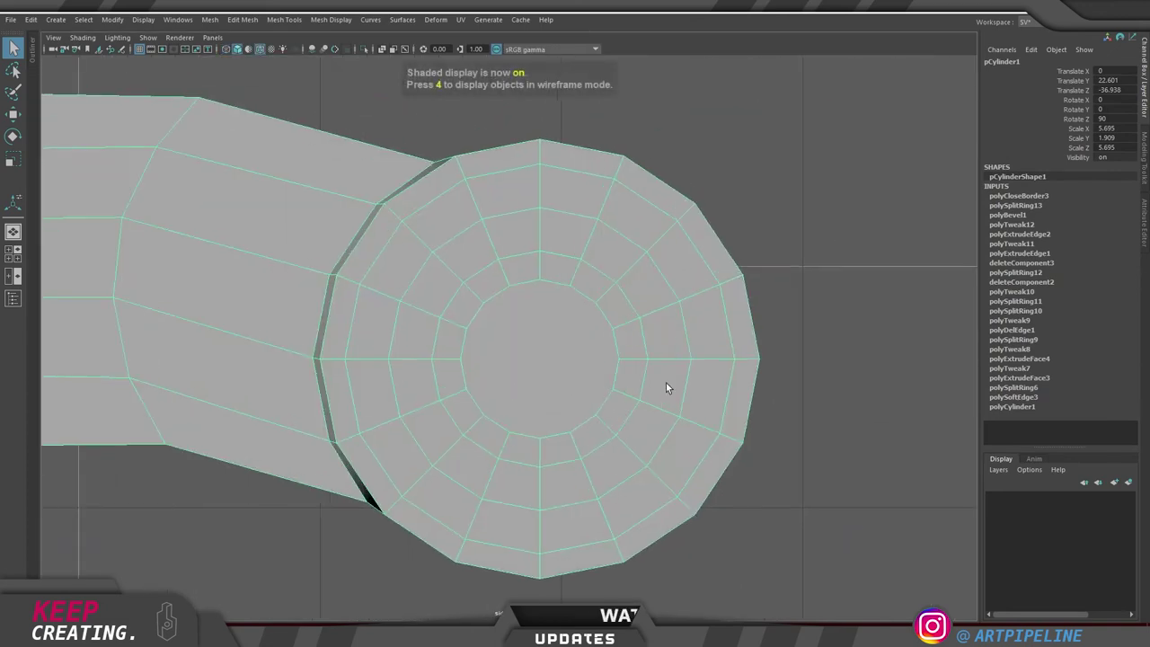
pyautogui.click(781, 297)
pyautogui.click(622, 406)
pyautogui.hotkey('ctrl', 'shift', 'x')
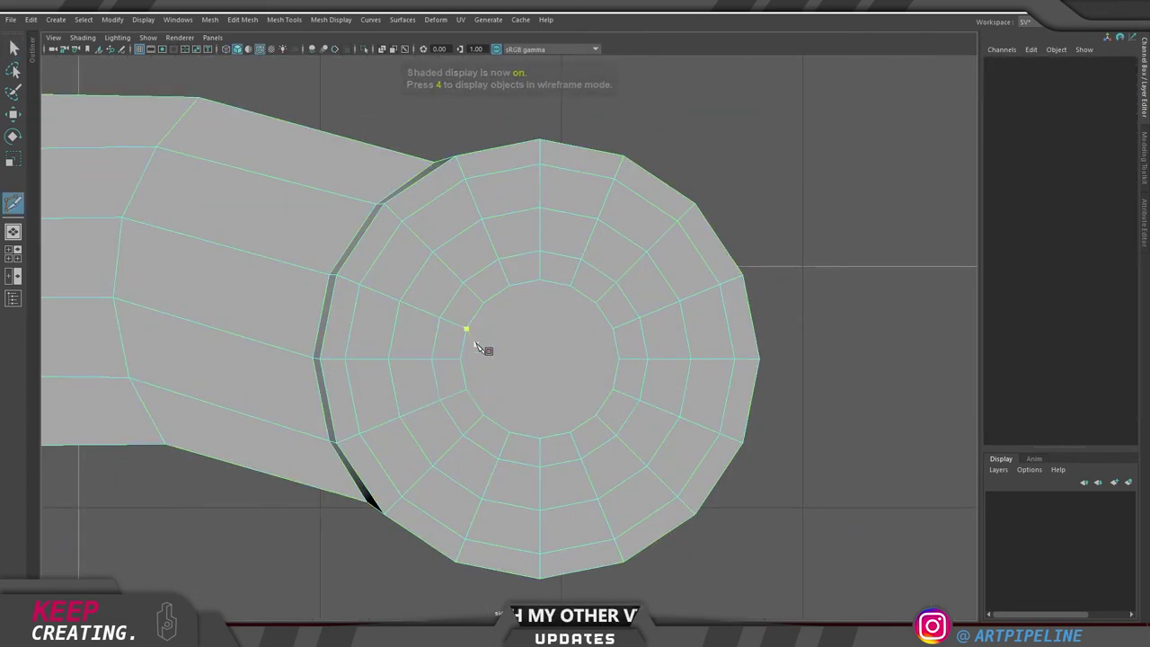
pyautogui.click(459, 359)
pyautogui.click(619, 358)
pyautogui.rightClick(714, 363)
pyautogui.click(539, 280)
pyautogui.click(544, 438)
pyautogui.press('Return')
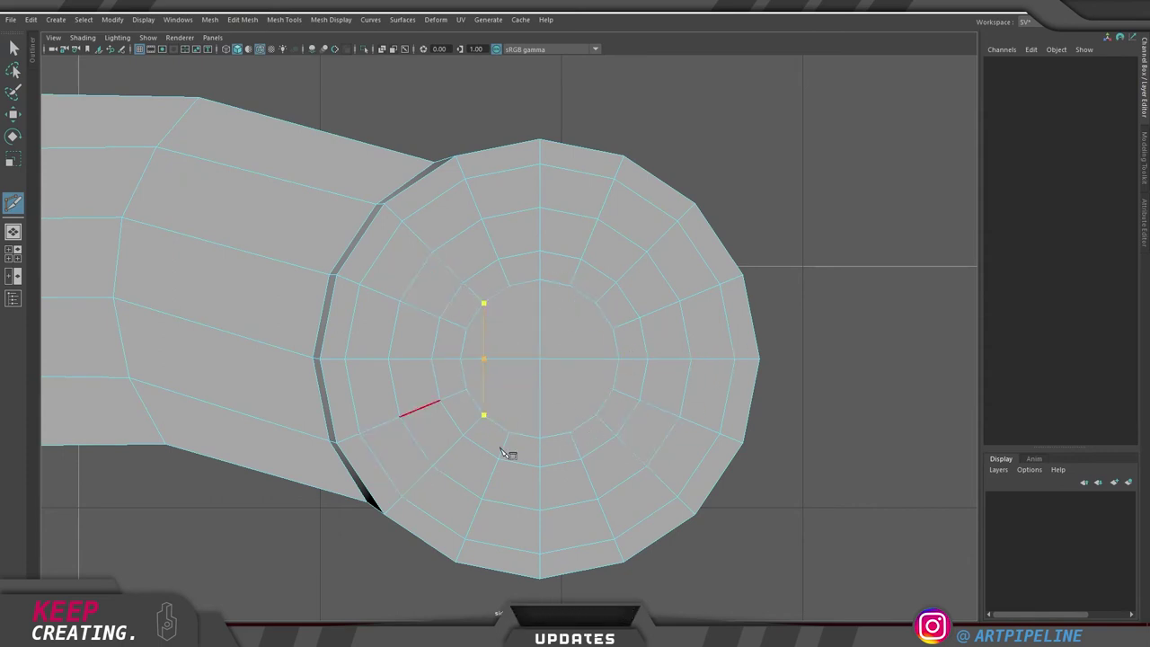
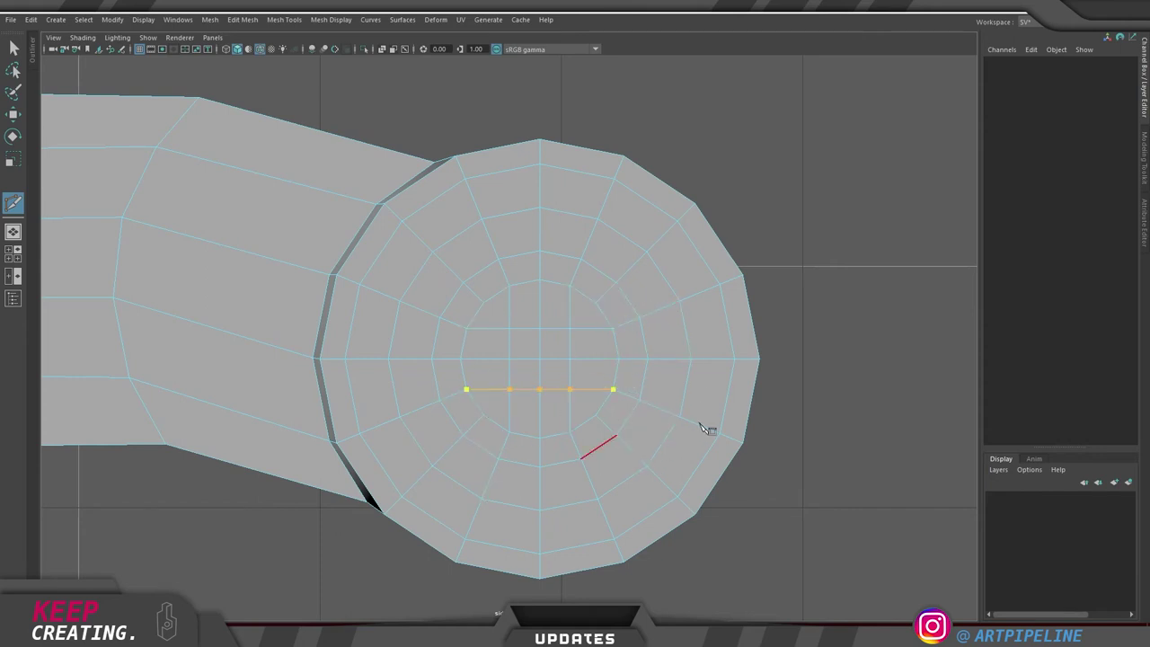
# Return to object mode and inspect the gridded pommel with smooth mesh preview on and off
pyautogui.press('q')
pyautogui.moveTo(512, 408); pyautogui.dragTo(823, 138, button='right')
pyautogui.press('space')
pyautogui.press('space')
pyautogui.keyDown('alt'); pyautogui.moveTo(755, 247); pyautogui.dragTo(667, 273); pyautogui.keyUp('alt')
pyautogui.keyDown('alt'); pyautogui.moveTo(611, 341); pyautogui.dragTo(584, 356); pyautogui.keyUp('alt')
pyautogui.press('3')
pyautogui.click(856, 286)
pyautogui.keyDown('alt'); pyautogui.moveTo(633, 301); pyautogui.dragTo(604, 342); pyautogui.keyUp('alt')
pyautogui.click(572, 374)
pyautogui.press('1')
pyautogui.scroll(3, 616, 293)
pyautogui.keyDown('alt'); pyautogui.moveTo(592, 294); pyautogui.dragTo(659, 387); pyautogui.keyUp('alt')
# Pull the pommel's middle edge loop outward to form a raised ring around the recessed centre
pyautogui.press('F10')
pyautogui.doubleClick(630, 266)
pyautogui.press('w')
# Select the outer face vertices of the pommel in the top view and move them outward along X to thicken it
pyautogui.moveTo(647, 262); pyautogui.dragTo(523, 386, button='right')
pyautogui.press('space')
pyautogui.press('space')
pyautogui.keyDown('alt'); pyautogui.moveTo(572, 186); pyautogui.dragTo(537, 275, button='middle'); pyautogui.keyUp('alt')
pyautogui.scroll(6, 541, 259)
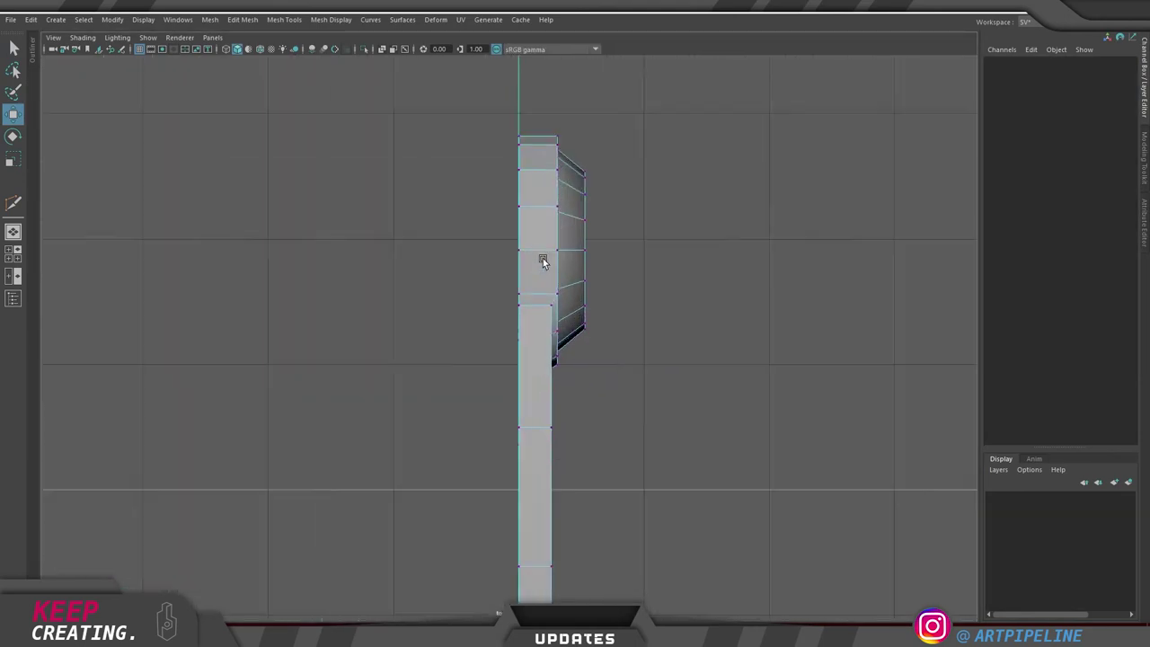
pyautogui.keyDown('alt'); pyautogui.moveTo(620, 221); pyautogui.dragTo(569, 303, button='middle'); pyautogui.keyUp('alt')
pyautogui.press('4')
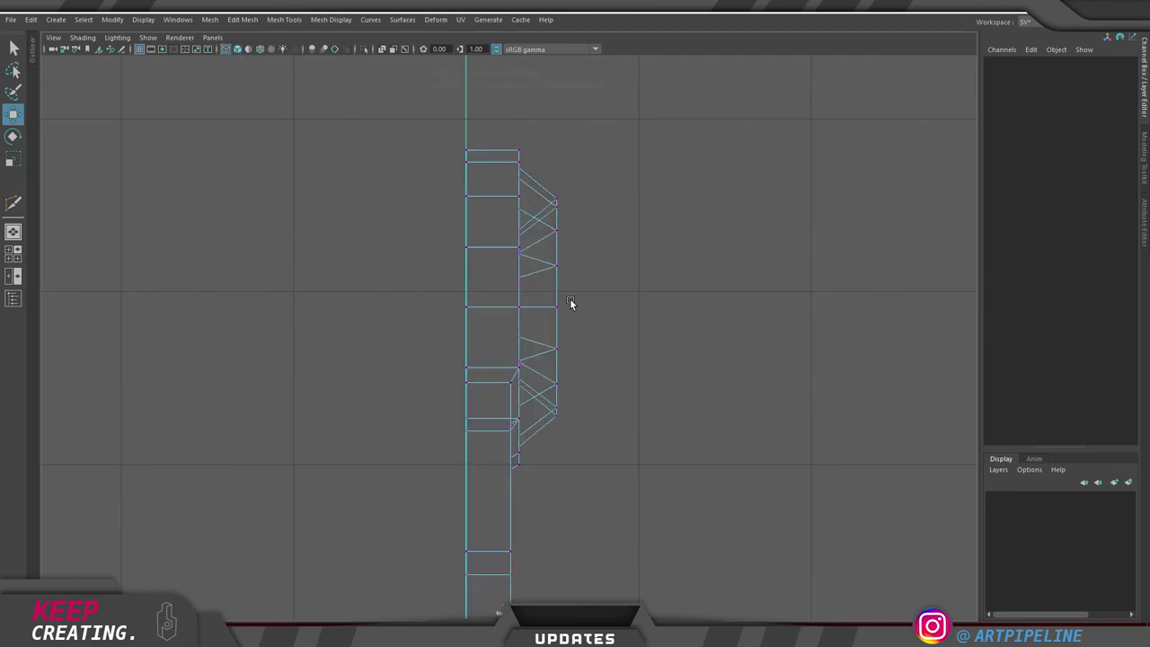
pyautogui.moveTo(618, 105); pyautogui.dragTo(512, 511)
pyautogui.press('5')
pyautogui.moveTo(598, 311); pyautogui.dragTo(620, 311)
pyautogui.press('space')
pyautogui.press('space')
pyautogui.keyDown('alt'); pyautogui.moveTo(603, 272); pyautogui.dragTo(552, 426); pyautogui.keyUp('alt')
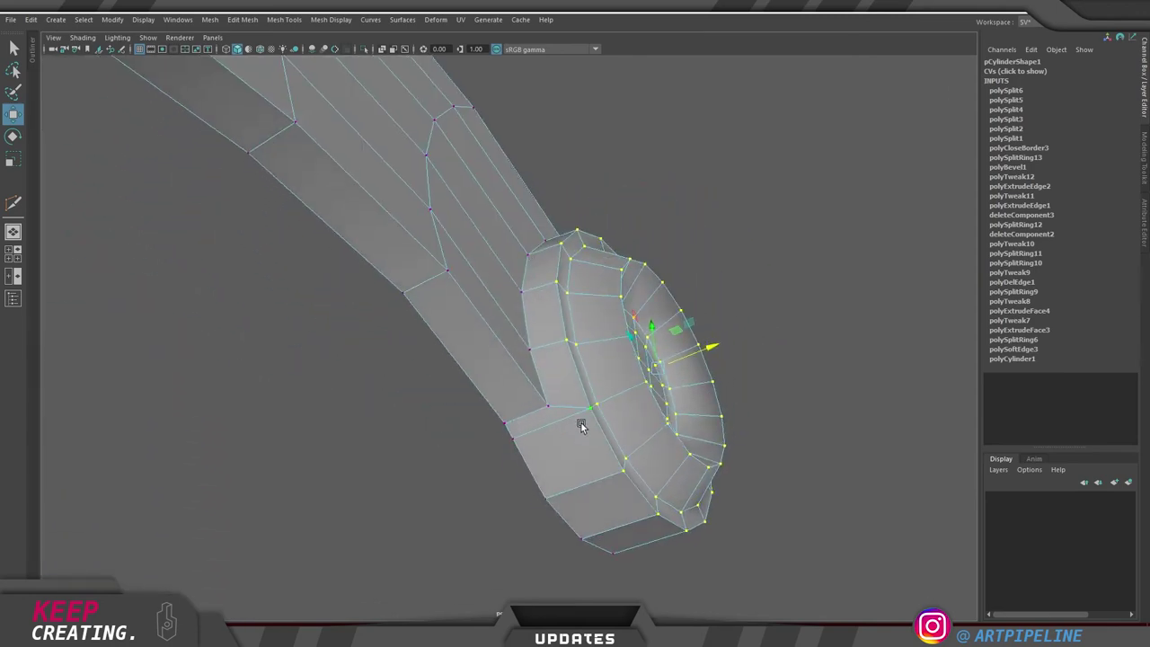
# Select the lower edge where the handle meets the pommel and shift it away from the pommel in the side view
pyautogui.moveTo(581, 420); pyautogui.dragTo(579, 382, button='right')
pyautogui.click(524, 413)
pyautogui.keyDown('alt'); pyautogui.moveTo(536, 415); pyautogui.dragTo(607, 407); pyautogui.keyUp('alt')
pyautogui.keyDown('ctrl'); pyautogui.keyDown('shift'); pyautogui.moveTo(508, 377); pyautogui.dragTo(510, 359); pyautogui.keyUp('shift'); pyautogui.keyUp('ctrl')
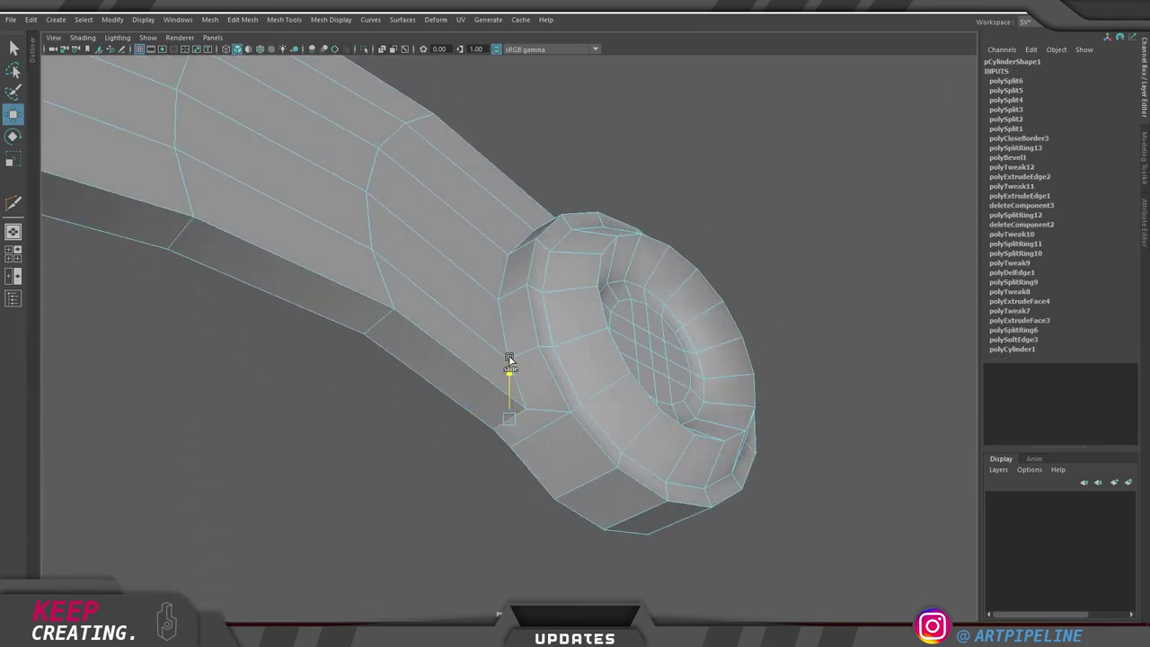
pyautogui.keyDown('alt'); pyautogui.moveTo(544, 408); pyautogui.dragTo(482, 433); pyautogui.keyUp('alt')
pyautogui.press('space')
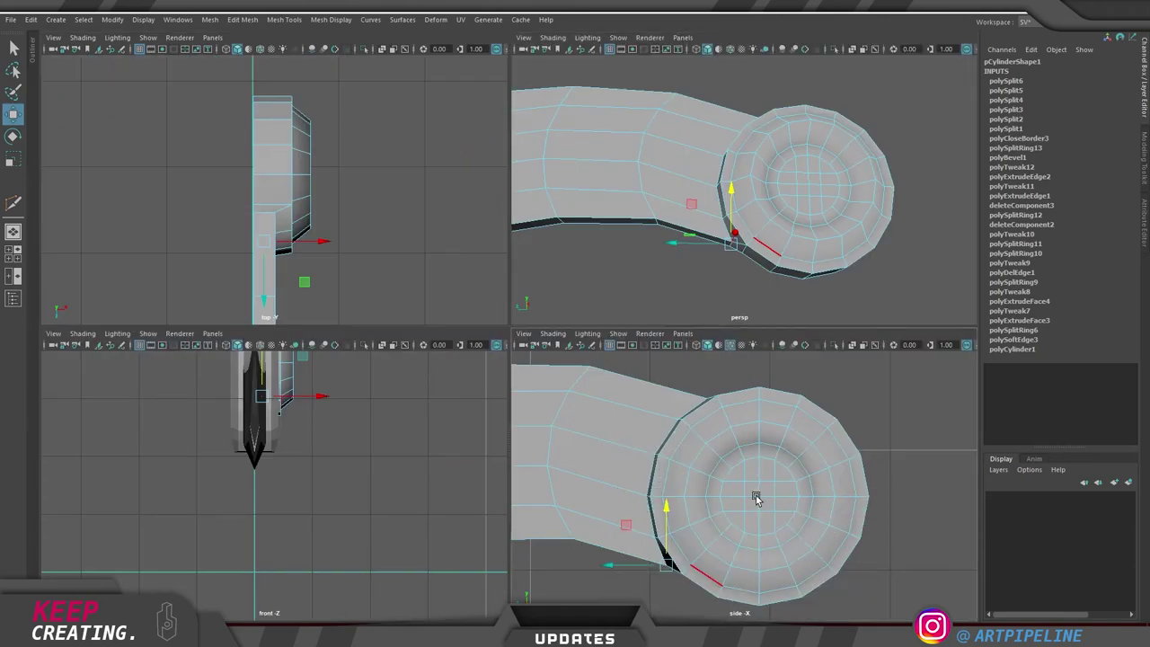
pyautogui.press('space')
pyautogui.keyDown('alt'); pyautogui.moveTo(518, 467); pyautogui.dragTo(676, 402, button='middle'); pyautogui.keyUp('alt')
pyautogui.hotkey('ctrl', 'z')
pyautogui.moveTo(506, 409); pyautogui.dragTo(495, 391)
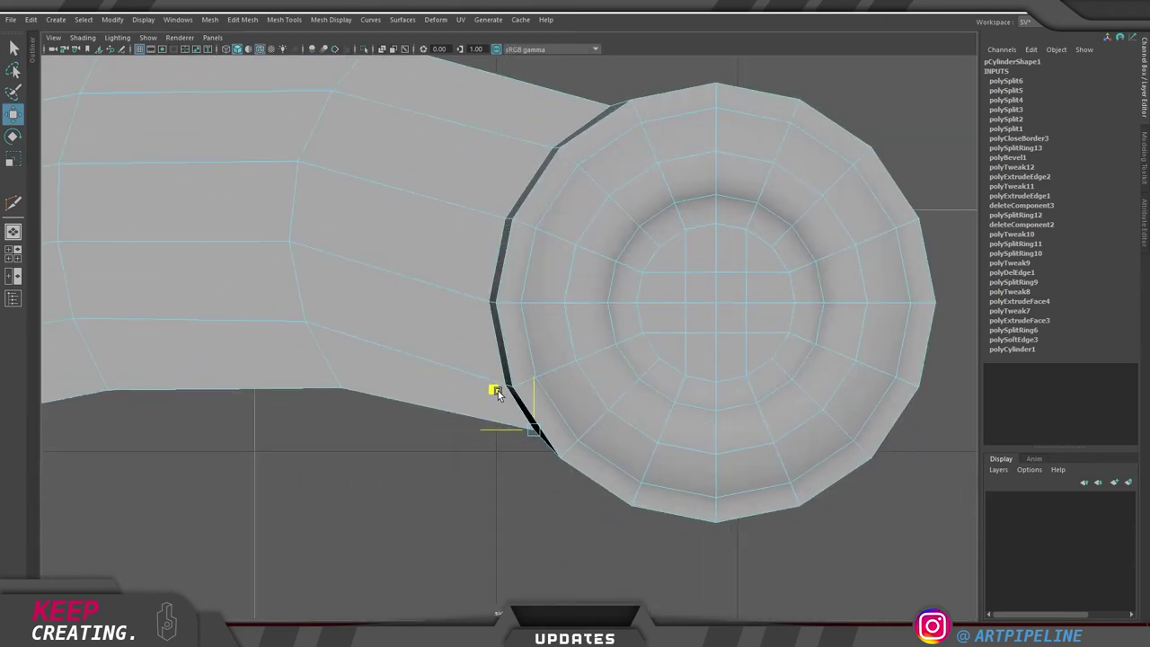
# Select the upper edge where the handle meets the pommel and shift it slightly toward the handle in the side view
pyautogui.keyDown('alt'); pyautogui.moveTo(582, 276); pyautogui.dragTo(587, 431, button='middle'); pyautogui.keyUp('alt')
pyautogui.press('space')
pyautogui.press('space')
pyautogui.keyDown('alt'); pyautogui.moveTo(665, 170); pyautogui.dragTo(640, 296); pyautogui.keyUp('alt')
pyautogui.click(552, 315)
pyautogui.press('space')
pyautogui.press('space')
pyautogui.press('space')
pyautogui.press('space')
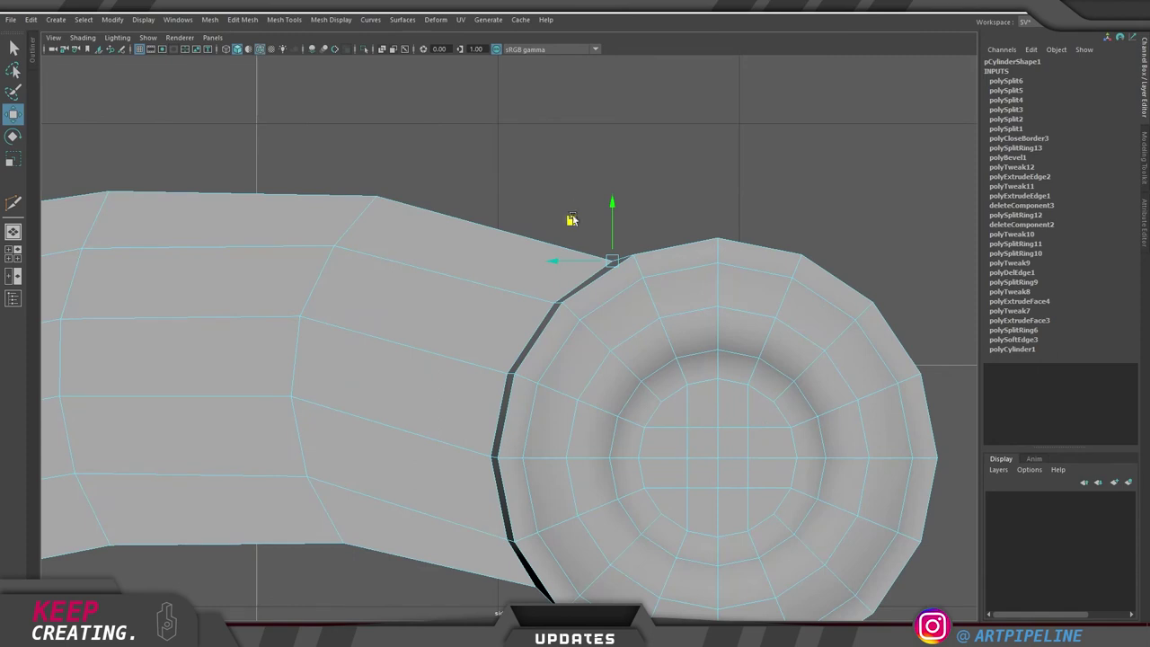
pyautogui.moveTo(570, 221); pyautogui.dragTo(563, 224)
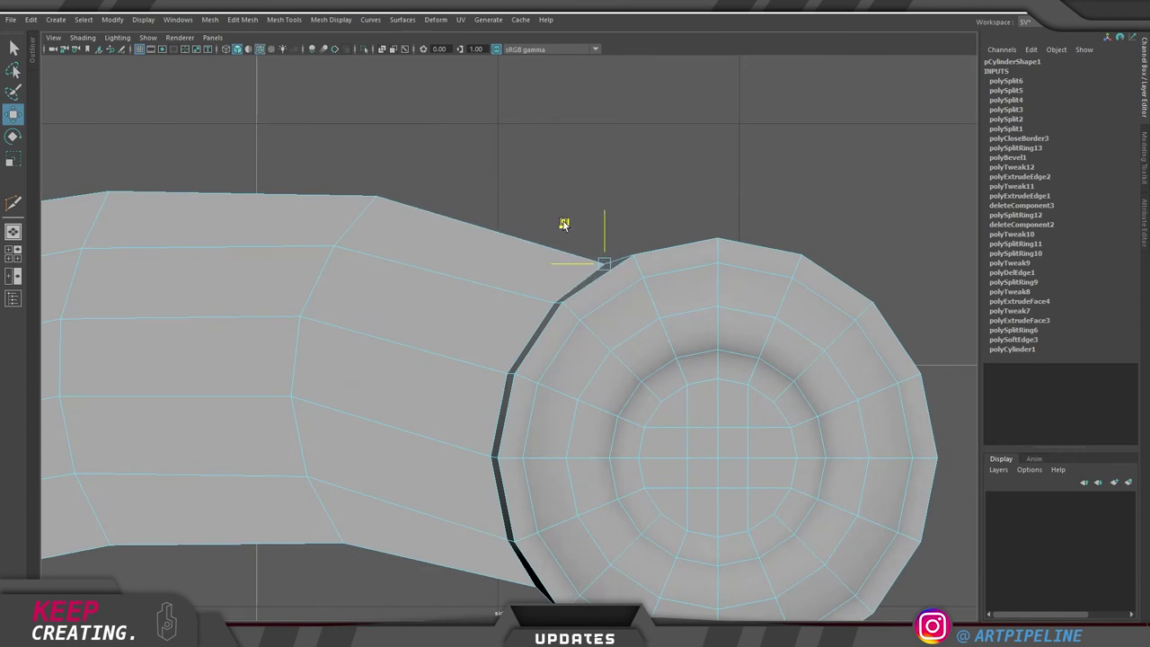
# Lower the handle's upper corner vertices on the edge loop nearest the pommel, and return to object mode
pyautogui.keyDown('alt'); pyautogui.moveTo(398, 259); pyautogui.dragTo(504, 253, button='middle'); pyautogui.keyUp('alt')
pyautogui.moveTo(504, 253); pyautogui.dragTo(396, 227, button='right')
pyautogui.moveTo(418, 155); pyautogui.dragTo(527, 218)
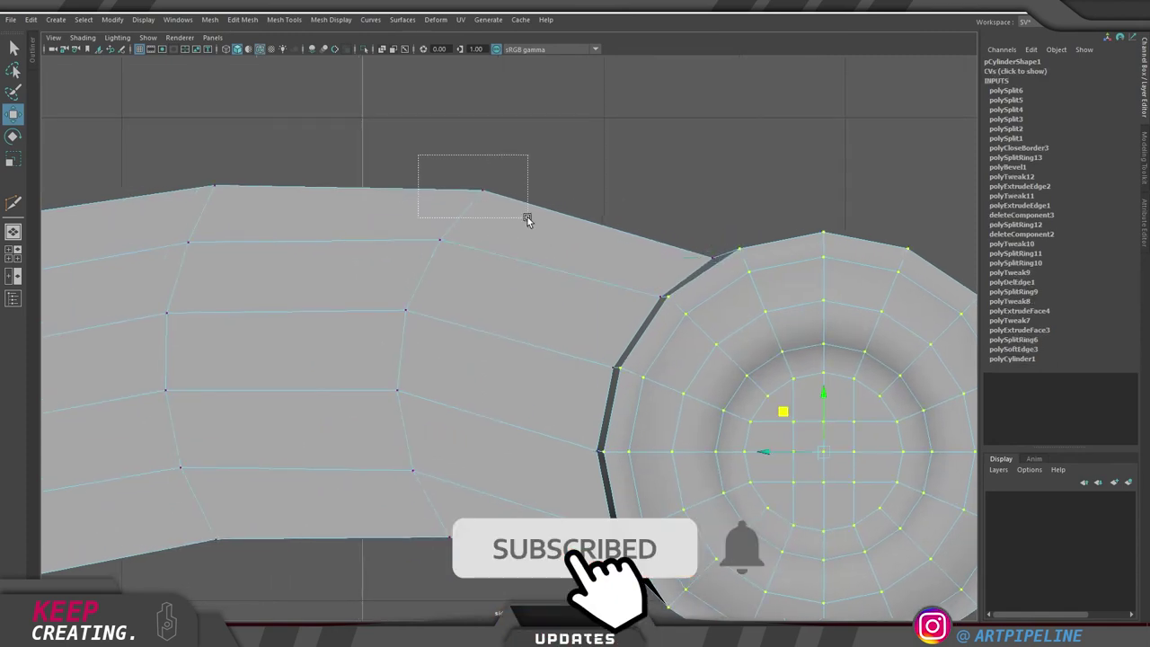
pyautogui.moveTo(441, 161); pyautogui.dragTo(437, 159)
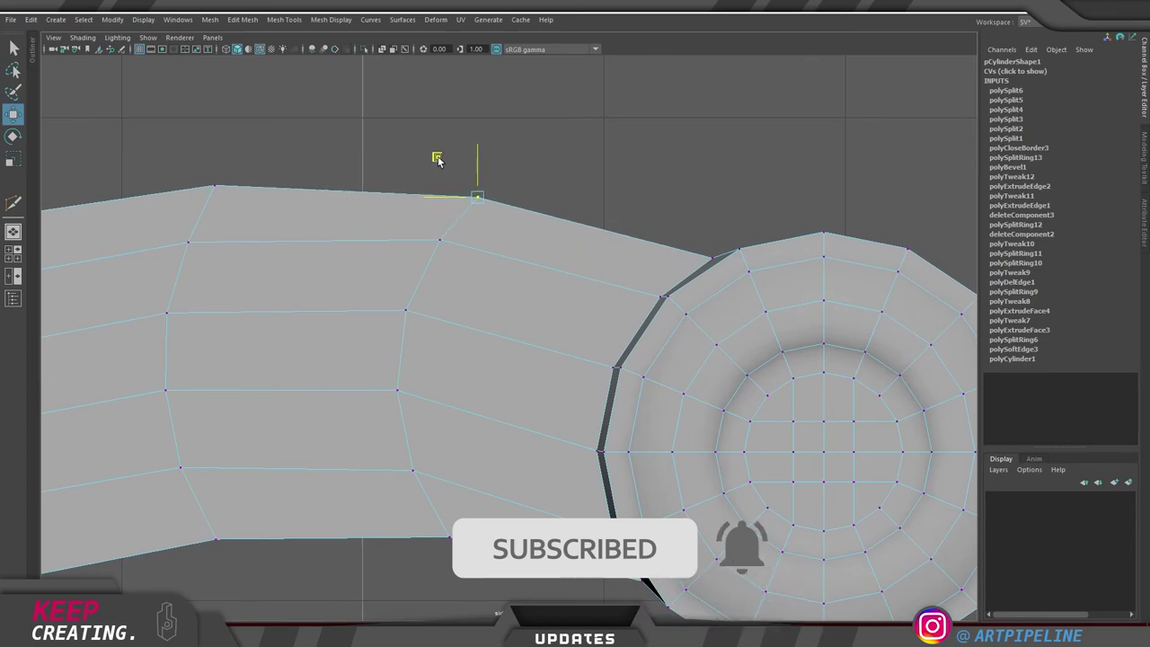
pyautogui.moveTo(382, 376); pyautogui.dragTo(571, 311, button='right')
# Insert an edge loop in the narrow strip joining the handle to the pommel
pyautogui.scroll(-5, 571, 310)
pyautogui.press('space')
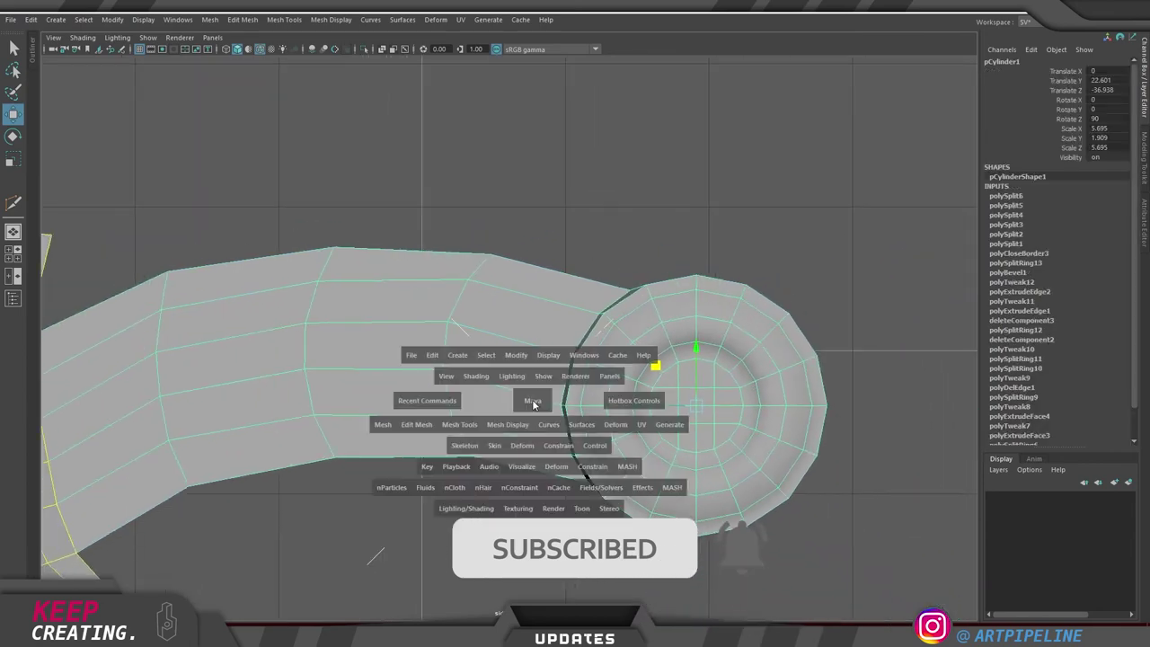
pyautogui.press('space')
pyautogui.keyDown('alt'); pyautogui.moveTo(650, 217); pyautogui.dragTo(744, 190); pyautogui.keyUp('alt')
pyautogui.moveTo(579, 269); pyautogui.dragTo(575, 215, button='right')
pyautogui.click(598, 225)
pyautogui.keyDown('ctrl'); pyautogui.moveTo(738, 120); pyautogui.dragTo(708, 390, button='right'); pyautogui.keyUp('ctrl')
pyautogui.keyDown('alt'); pyautogui.moveTo(708, 392); pyautogui.dragTo(559, 373); pyautogui.keyUp('alt')
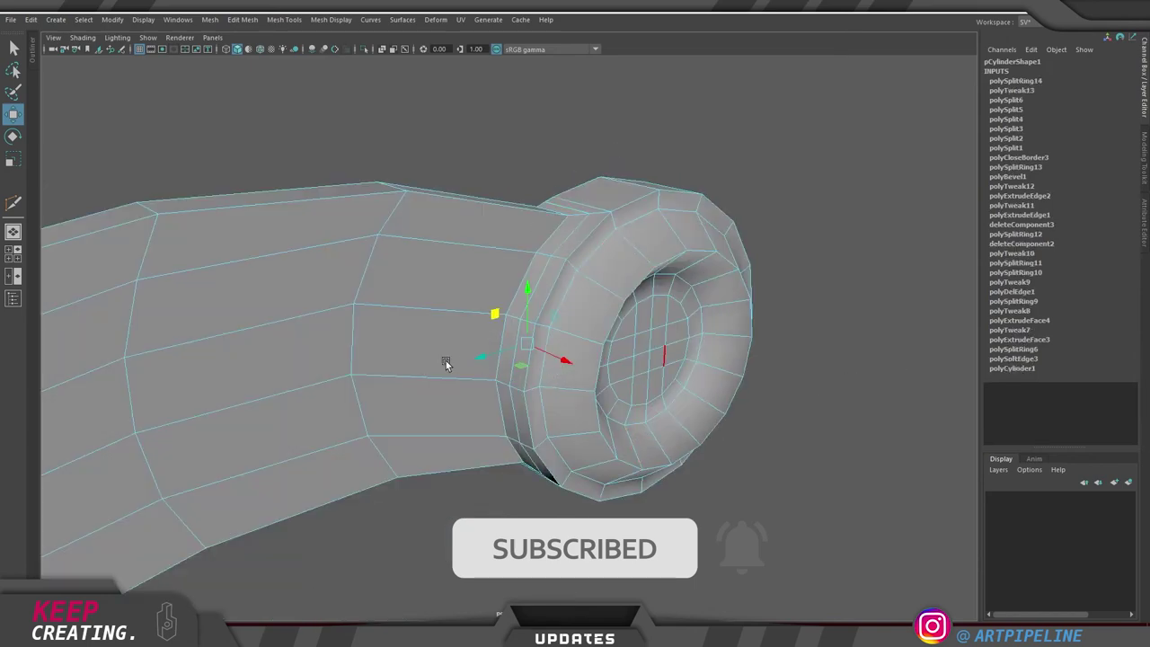
pyautogui.keyDown('alt'); pyautogui.moveTo(446, 360); pyautogui.dragTo(415, 360); pyautogui.keyUp('alt')
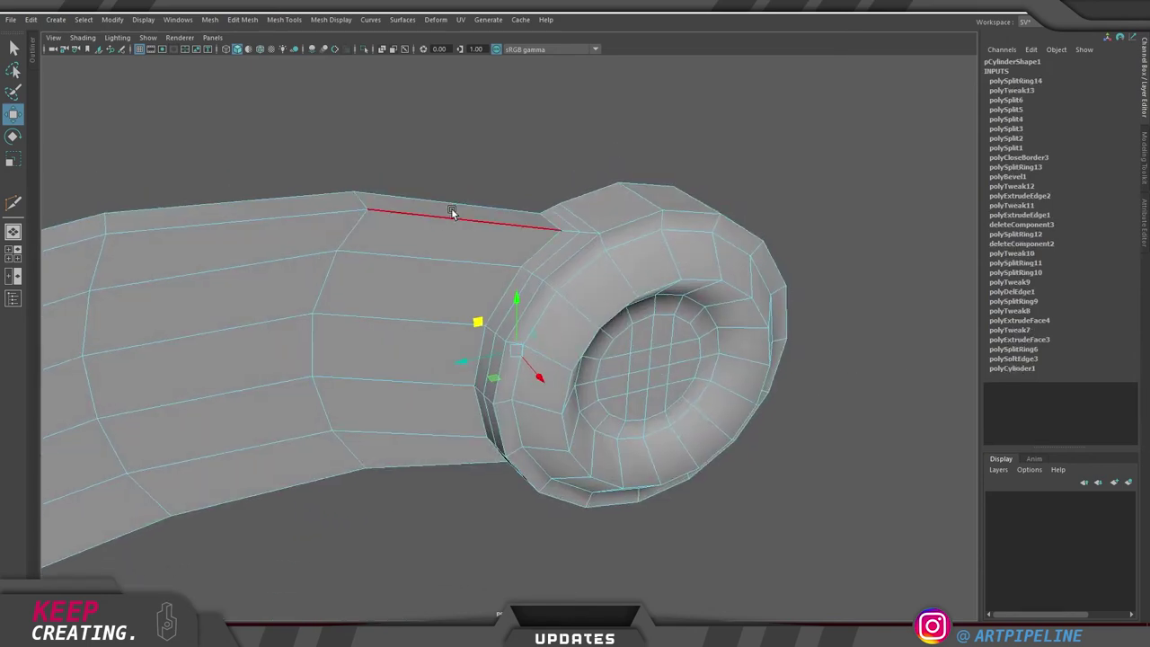
pyautogui.keyDown('alt'); pyautogui.moveTo(472, 220); pyautogui.dragTo(351, 240); pyautogui.keyUp('alt')
pyautogui.keyDown('alt'); pyautogui.moveTo(352, 240); pyautogui.dragTo(659, 282, button='middle'); pyautogui.keyUp('alt')
pyautogui.keyDown('alt'); pyautogui.moveTo(659, 282); pyautogui.dragTo(422, 280, button='right'); pyautogui.keyUp('alt')
pyautogui.keyDown('alt'); pyautogui.moveTo(422, 280); pyautogui.dragTo(512, 308); pyautogui.keyUp('alt')
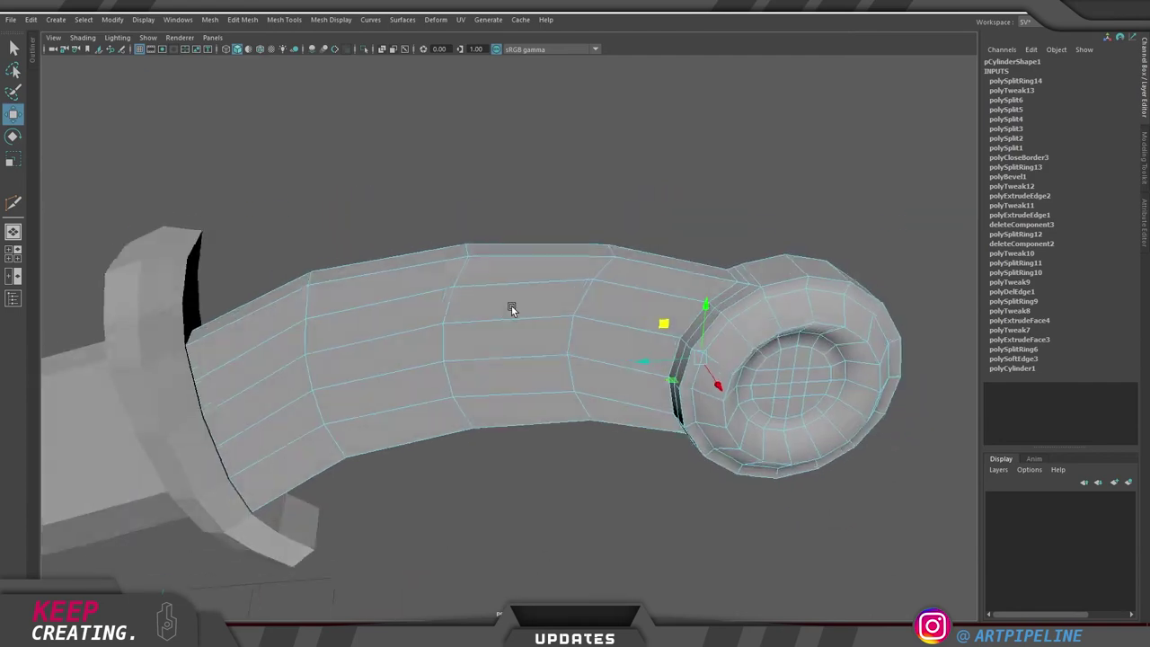
pyautogui.doubleClick(663, 230)
pyautogui.click(667, 280)
pyautogui.moveTo(633, 377); pyautogui.dragTo(633, 318, button='right')
pyautogui.doubleClick(580, 302)
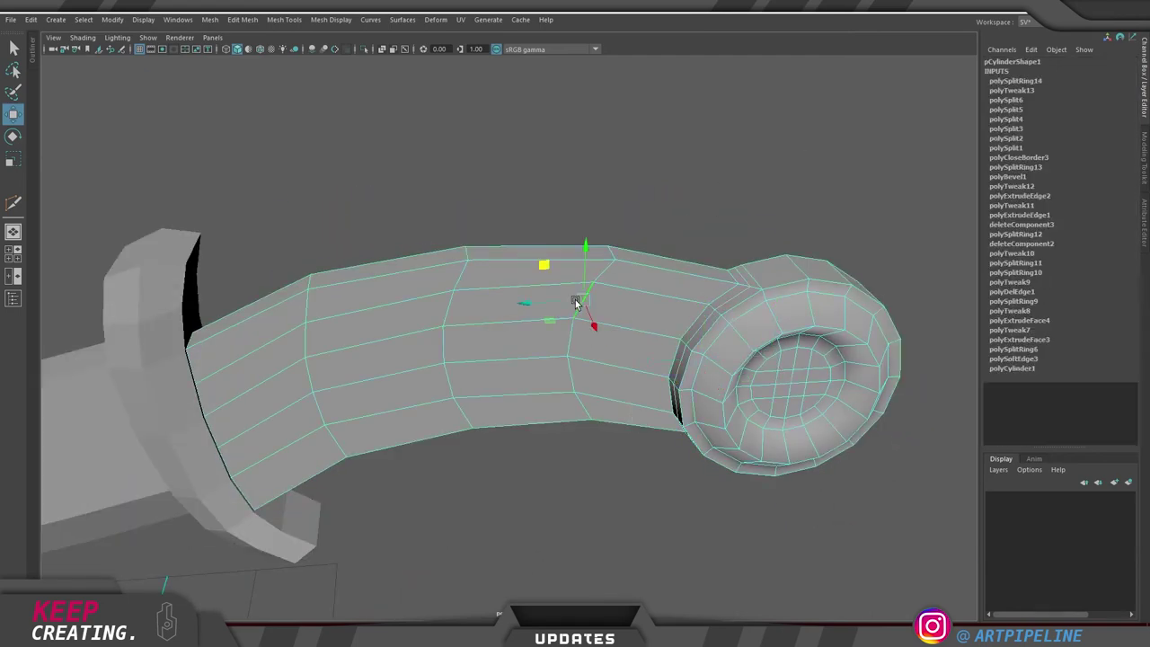
pyautogui.hotkey('ctrl', 'b')
pyautogui.hotkey('ctrl', 'z')
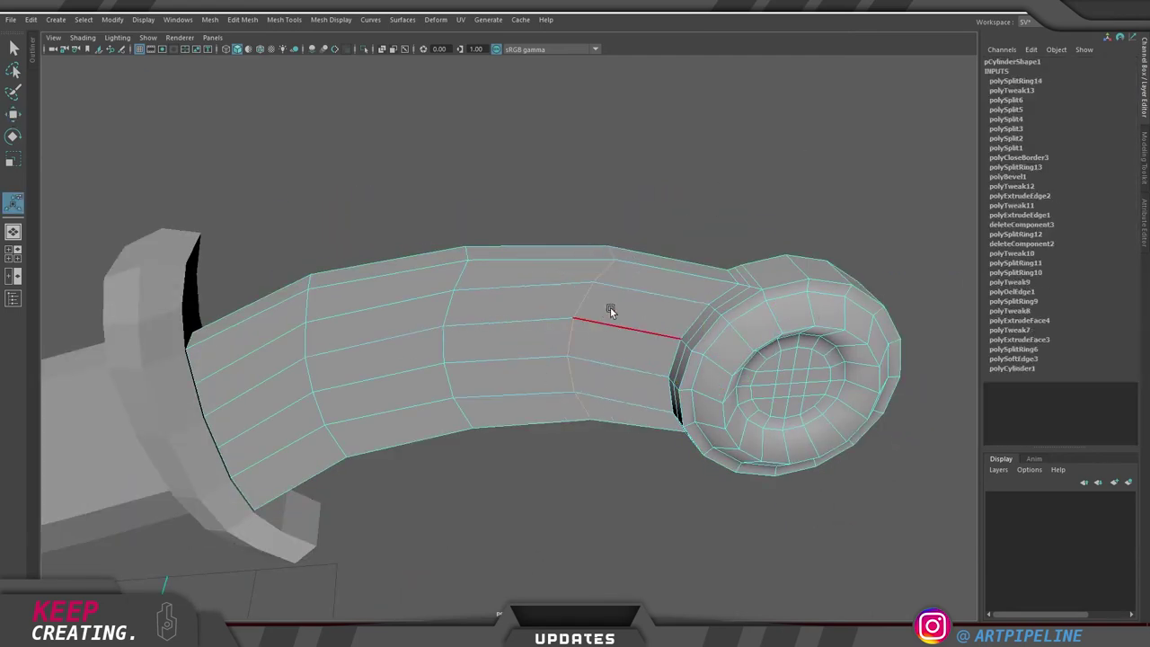
# Insert four edge loops along the handle, one midway between each pair of existing loops across it
pyautogui.keyDown('shift'); pyautogui.moveTo(744, 252); pyautogui.dragTo(836, 98, button='right'); pyautogui.keyUp('shift')
pyautogui.click(643, 369)
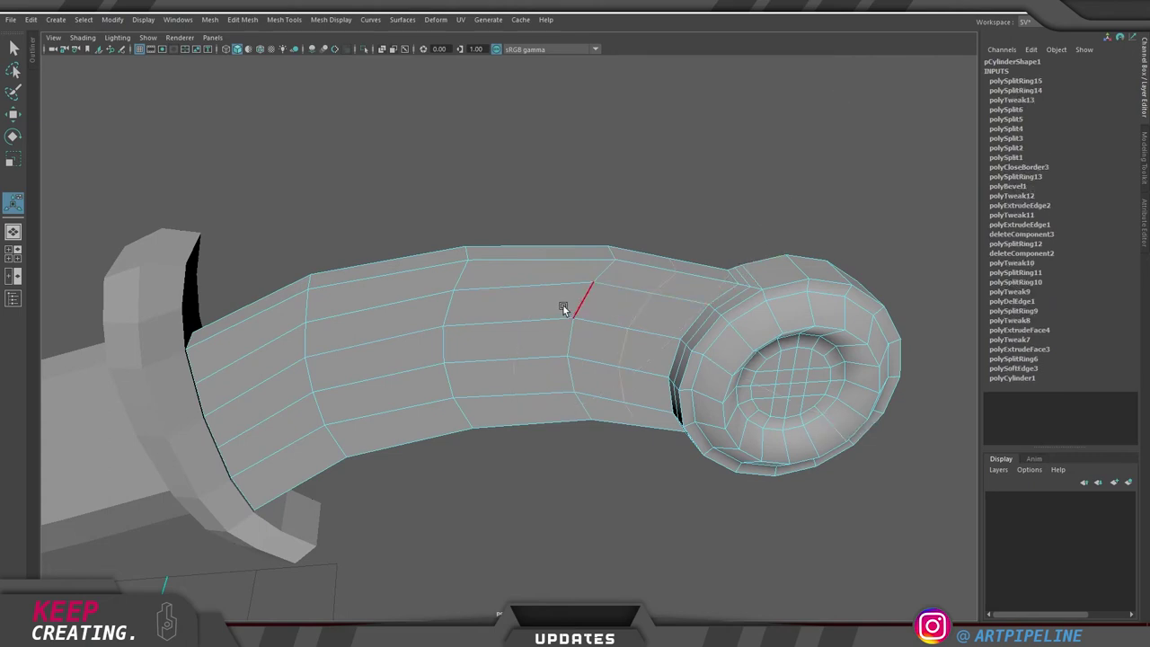
pyautogui.click(380, 347)
pyautogui.keyDown('shift'); pyautogui.moveTo(510, 323); pyautogui.dragTo(599, 184, button='right'); pyautogui.keyUp('shift')
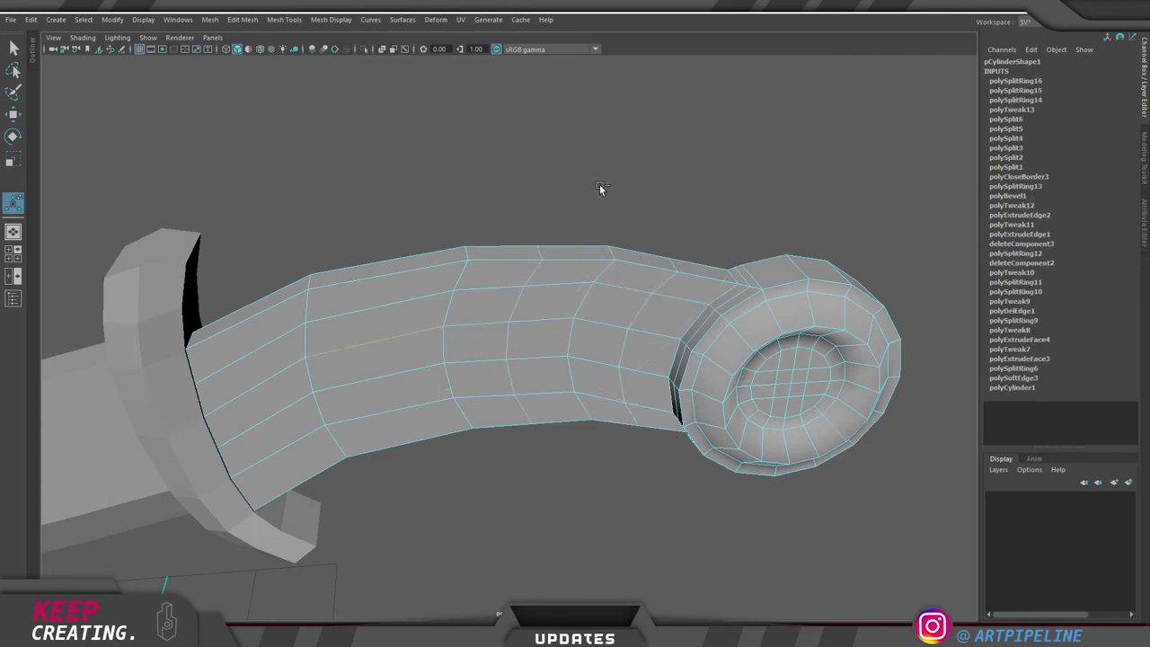
pyautogui.click(286, 437)
pyautogui.press('q')
# Isolate the handle and delete the faces capping its guard end
pyautogui.moveTo(508, 391); pyautogui.dragTo(567, 364, button='right')
pyautogui.hotkey('alt', 'h')
pyautogui.keyDown('alt'); pyautogui.moveTo(432, 368); pyautogui.dragTo(526, 375); pyautogui.keyUp('alt')
pyautogui.moveTo(526, 375); pyautogui.dragTo(776, 160, button='right')
pyautogui.click(401, 374)
pyautogui.keyDown('shift'); pyautogui.doubleClick(420, 541); pyautogui.keyUp('shift')
pyautogui.press('Delete')
# Apply Edit Edge Flow to the seven edge loops across the handle, one after another, to even out its curve
pyautogui.keyDown('alt'); pyautogui.moveTo(640, 348); pyautogui.dragTo(551, 383); pyautogui.keyUp('alt')
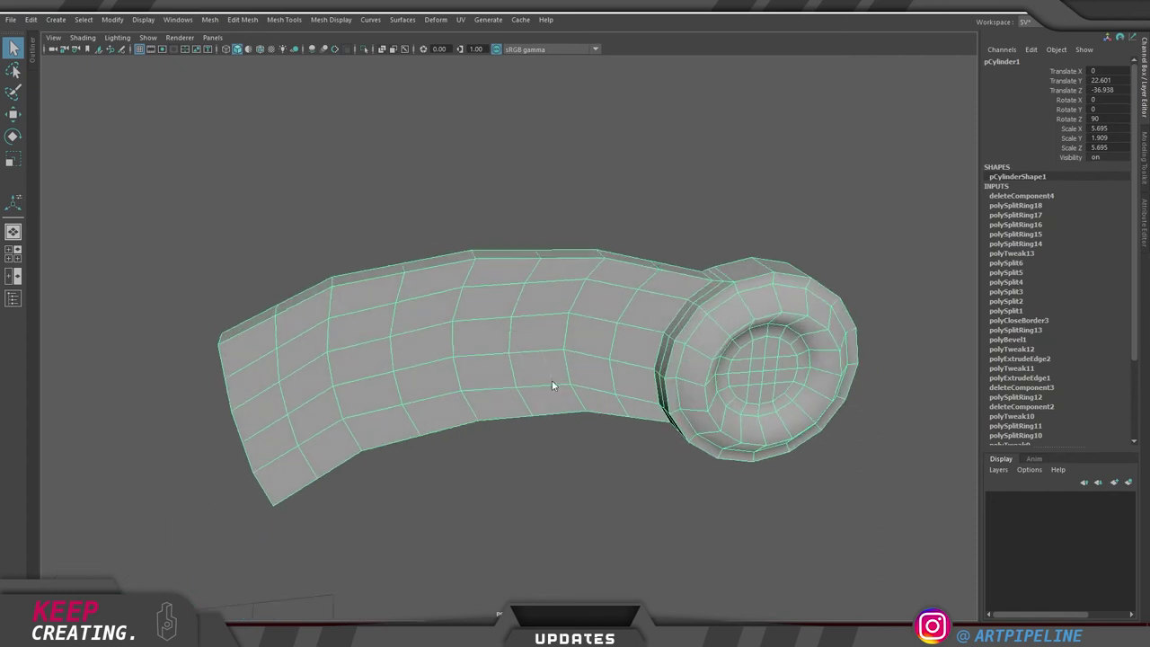
pyautogui.press('F10')
pyautogui.doubleClick(291, 392)
pyautogui.press('g')
pyautogui.doubleClick(330, 363)
pyautogui.press('g')
pyautogui.doubleClick(390, 352)
pyautogui.press('g')
pyautogui.doubleClick(452, 342)
pyautogui.press('g')
pyautogui.doubleClick(511, 334)
pyautogui.press('g')
pyautogui.doubleClick(565, 333)
pyautogui.press('g')
pyautogui.click(617, 338)
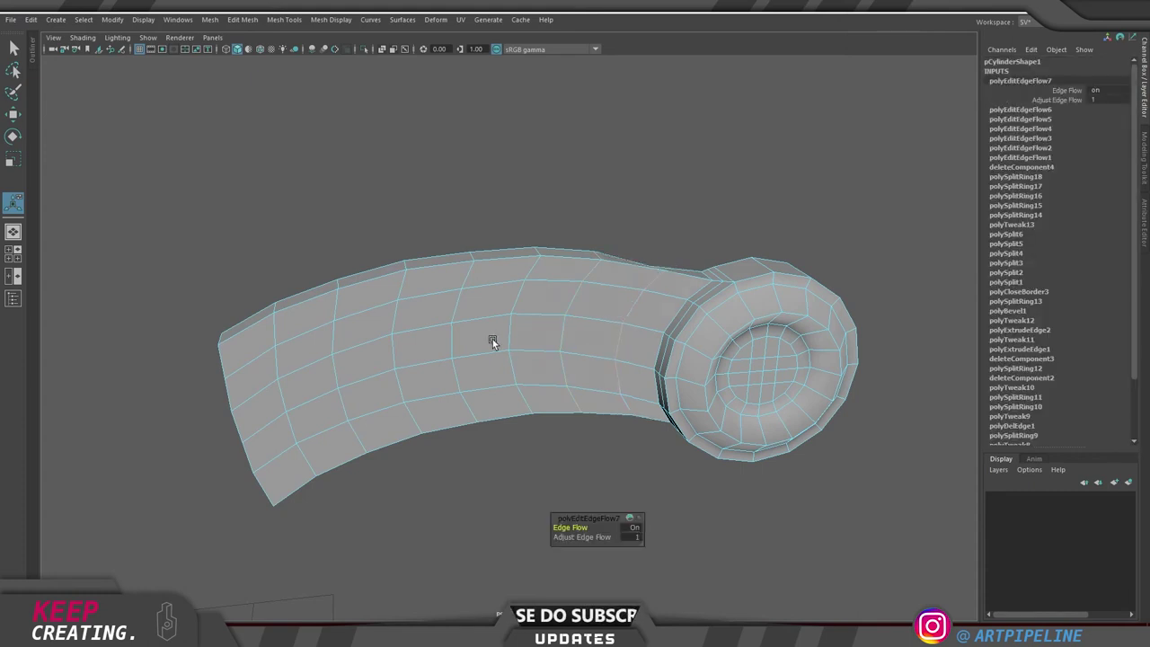
# Return to object mode, show the rest of the dagger, then delete the handle's history and freeze its transformations
pyautogui.press('q')
pyautogui.click(723, 193)
pyautogui.moveTo(485, 312); pyautogui.dragTo(685, 152, button='right')
pyautogui.click(686, 152)
pyautogui.keyDown('alt'); pyautogui.moveTo(548, 310); pyautogui.dragTo(507, 342); pyautogui.keyUp('alt')
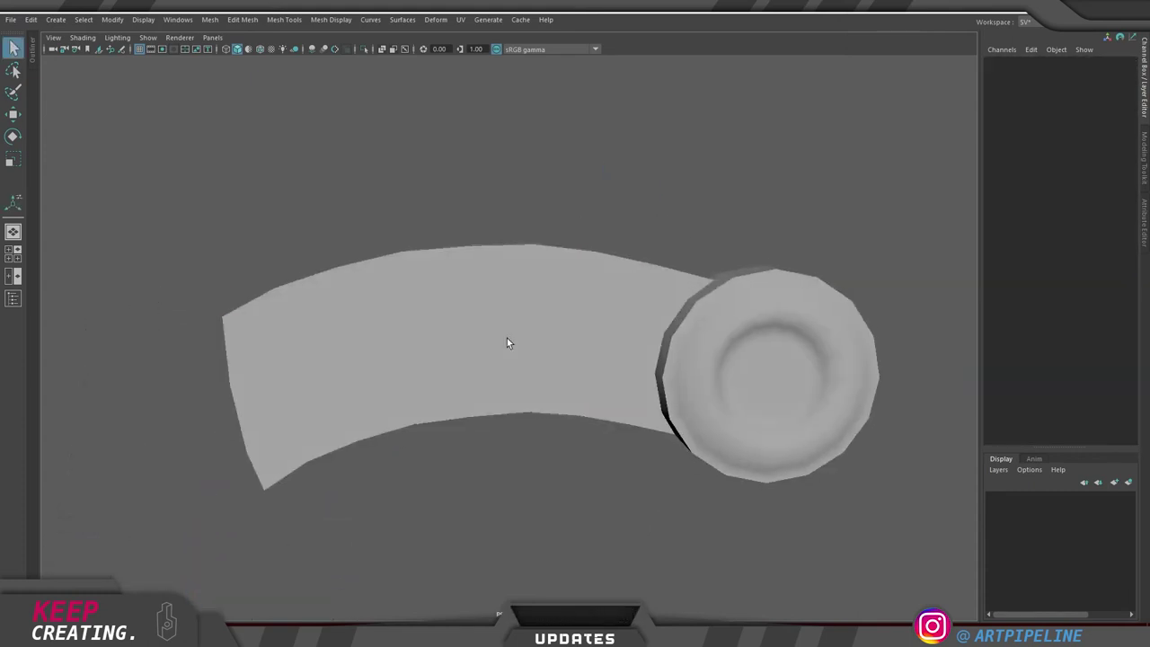
pyautogui.hotkey('ctrl', '1')
pyautogui.click(581, 345)
pyautogui.hotkey('alt', 'shift', 'd')
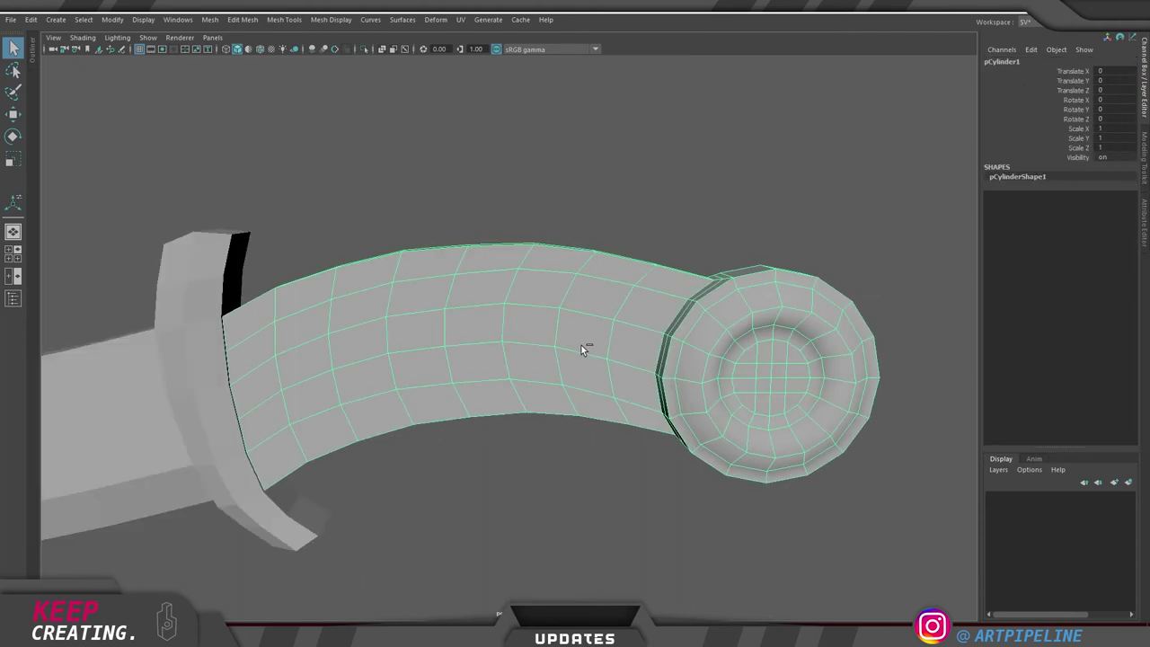
pyautogui.click(634, 232)
# Examine the handle and pommel from several angles, including in smooth preview
pyautogui.keyDown('alt'); pyautogui.moveTo(625, 285); pyautogui.dragTo(645, 345); pyautogui.keyUp('alt')
pyautogui.keyDown('alt'); pyautogui.moveTo(645, 345); pyautogui.dragTo(537, 346, button='middle'); pyautogui.keyUp('alt')
pyautogui.keyDown('alt'); pyautogui.moveTo(537, 346); pyautogui.dragTo(395, 346, button='right'); pyautogui.keyUp('alt')
pyautogui.keyDown('alt'); pyautogui.moveTo(395, 346); pyautogui.dragTo(461, 328); pyautogui.keyUp('alt')
pyautogui.click(461, 329)
pyautogui.keyDown('alt'); pyautogui.moveTo(462, 329); pyautogui.dragTo(527, 336, button='middle'); pyautogui.keyUp('alt')
pyautogui.keyDown('alt'); pyautogui.moveTo(527, 336); pyautogui.dragTo(585, 339); pyautogui.keyUp('alt')
pyautogui.keyDown('alt'); pyautogui.moveTo(586, 340); pyautogui.dragTo(440, 351, button='middle'); pyautogui.keyUp('alt')
pyautogui.keyDown('alt'); pyautogui.moveTo(440, 350); pyautogui.dragTo(537, 354, button='right'); pyautogui.keyUp('alt')
pyautogui.keyDown('alt'); pyautogui.moveTo(538, 354); pyautogui.dragTo(445, 353); pyautogui.keyUp('alt')
pyautogui.press('3')
pyautogui.click(634, 357)
pyautogui.click(446, 353)
pyautogui.press('1')
# Slide the edge loop where the handle meets the pommel toward the handle, and apply edge flow to the neighbouring loop
pyautogui.keyDown('alt'); pyautogui.moveTo(535, 353); pyautogui.dragTo(570, 369); pyautogui.keyUp('alt')
pyautogui.moveTo(468, 311); pyautogui.dragTo(470, 302, button='right')
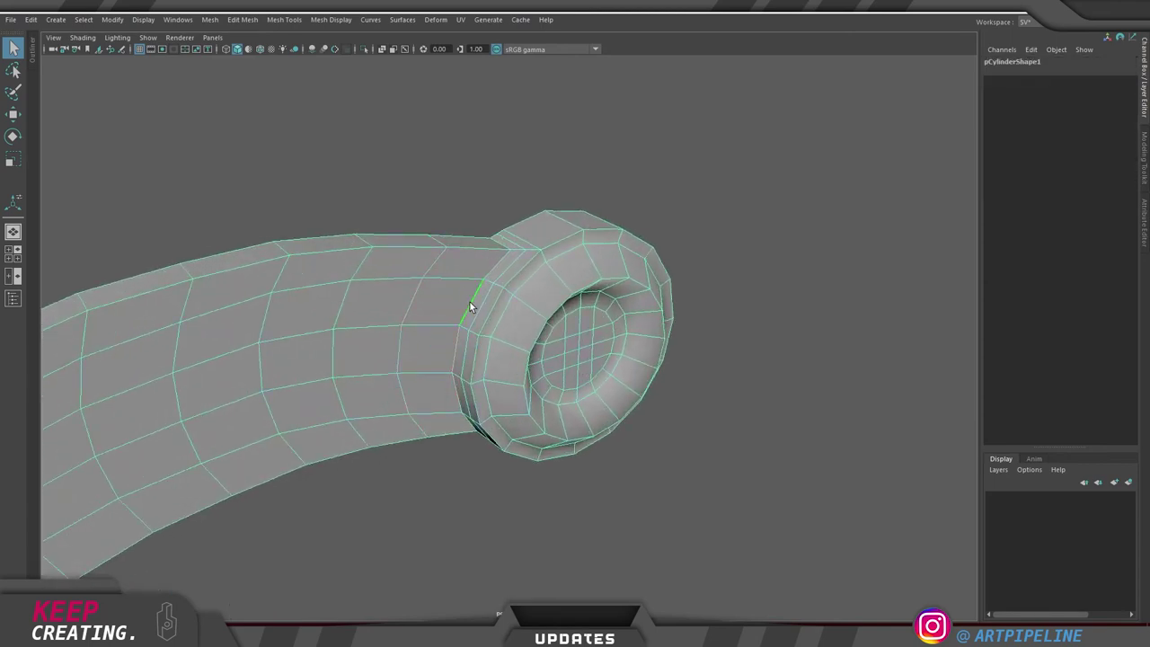
pyautogui.press('space')
pyautogui.press('space')
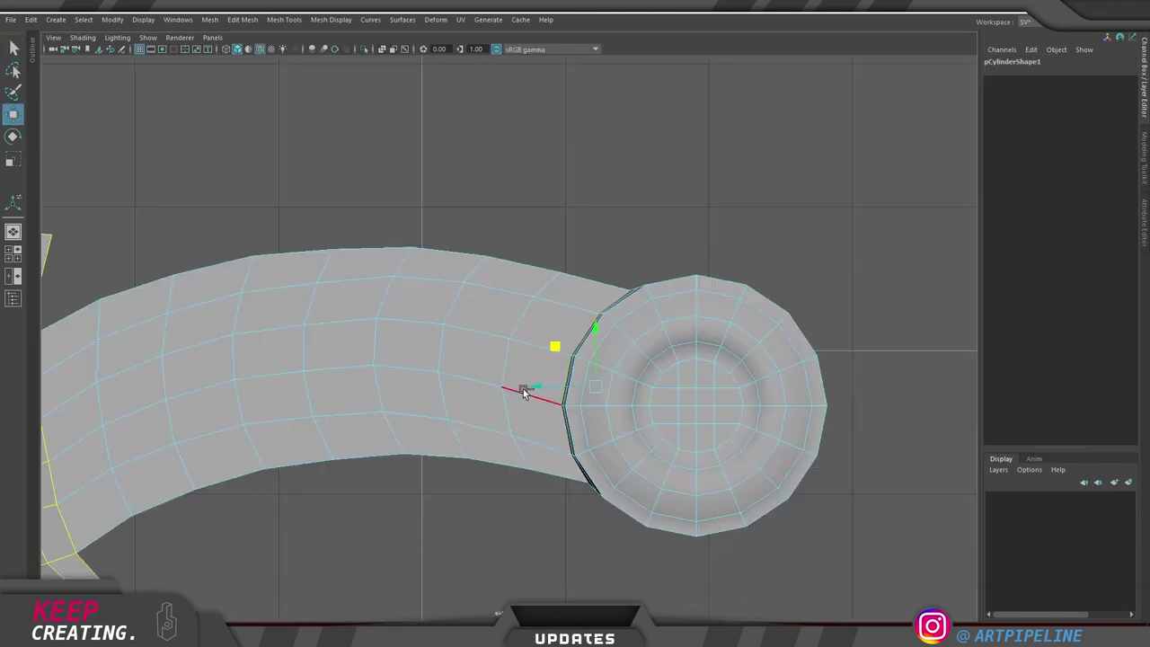
pyautogui.keyDown('ctrl'); pyautogui.keyDown('shift'); pyautogui.moveTo(528, 388); pyautogui.dragTo(518, 393); pyautogui.keyUp('shift'); pyautogui.keyUp('ctrl')
pyautogui.press('space')
pyautogui.press('space')
pyautogui.keyDown('alt'); pyautogui.moveTo(629, 300); pyautogui.dragTo(600, 305); pyautogui.keyUp('alt')
pyautogui.doubleClick(514, 257)
pyautogui.press('g')
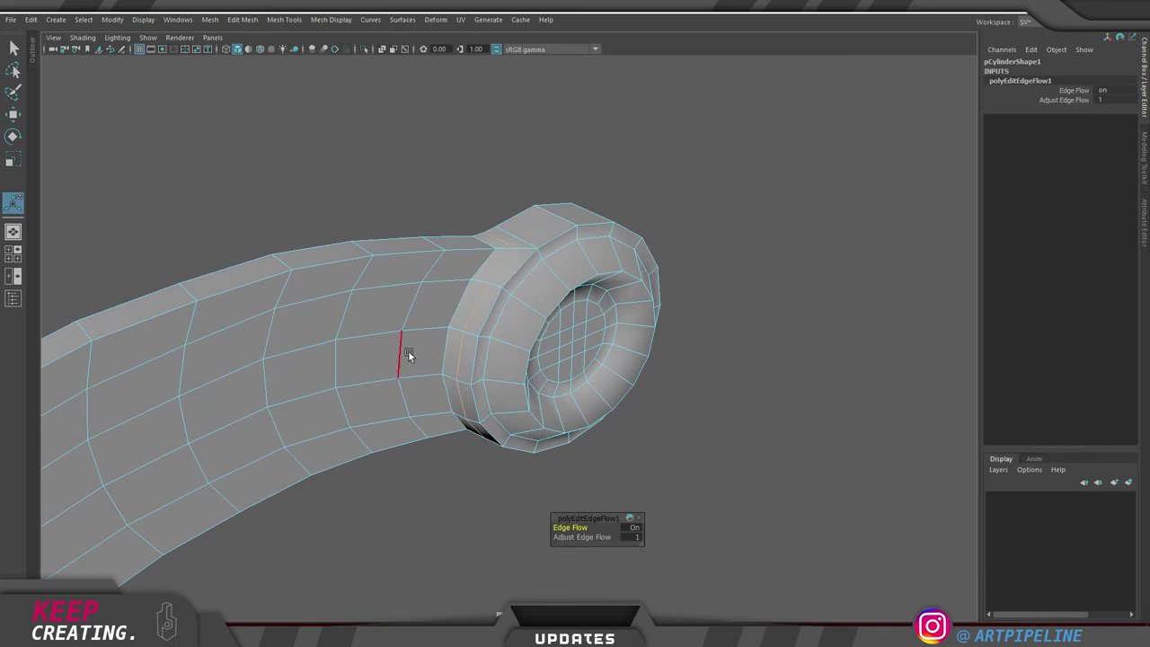
pyautogui.press('q')
pyautogui.press('F8')
# Check the handle and pommel joint in smooth preview, and return to the unsmoothed display
pyautogui.click(665, 327)
pyautogui.keyDown('alt'); pyautogui.moveTo(666, 327); pyautogui.dragTo(461, 327); pyautogui.keyUp('alt')
pyautogui.click(642, 278)
pyautogui.press('3')
pyautogui.click(656, 280)
pyautogui.click(536, 311)
pyautogui.press('1')
pyautogui.click(798, 234)
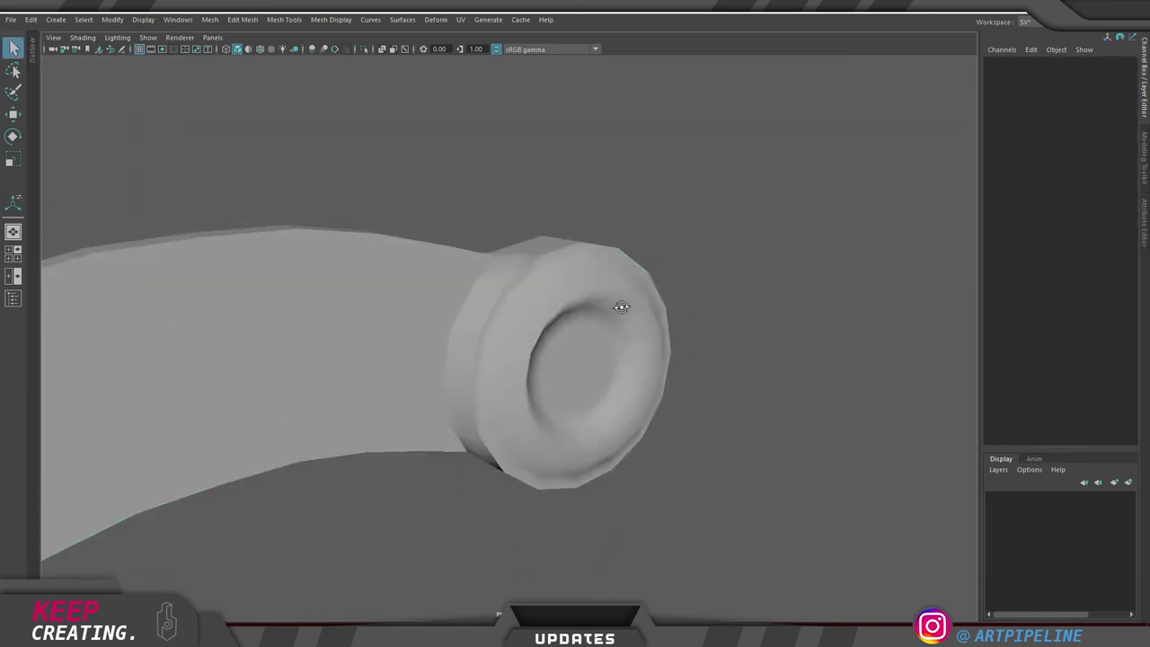
# Apply Soften/Harden Edges to the handle and pommel mesh
pyautogui.keyDown('alt'); pyautogui.moveTo(621, 307); pyautogui.dragTo(591, 307); pyautogui.keyUp('alt')
pyautogui.click(590, 307)
pyautogui.keyDown('shift'); pyautogui.moveTo(503, 288); pyautogui.dragTo(485, 281, button='right'); pyautogui.keyUp('shift')
pyautogui.click(766, 213)
# Select the central disc of faces inside the pommel's recess and delete them to open a round hole
pyautogui.moveTo(657, 377)
pyautogui.keyDown('alt'); pyautogui.mouseDown()
pyautogui.moveTo(576, 410)
pyautogui.moveTo(629, 429)
pyautogui.moveTo(686, 401)
pyautogui.moveTo(645, 414)
pyautogui.mouseUp(); pyautogui.keyUp('alt')
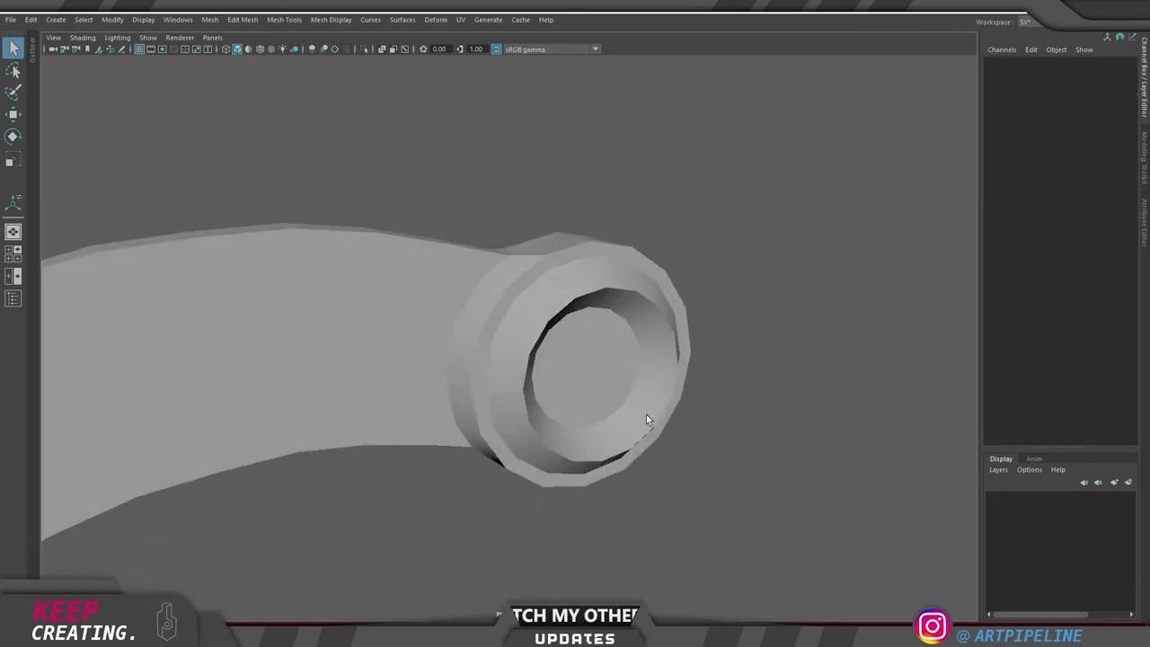
pyautogui.click(564, 382)
pyautogui.keyDown('alt'); pyautogui.moveTo(624, 413); pyautogui.dragTo(602, 408, button='middle'); pyautogui.keyUp('alt')
pyautogui.moveTo(596, 405)
pyautogui.keyDown('alt'); pyautogui.mouseDown()
pyautogui.moveTo(641, 416)
pyautogui.moveTo(621, 393)
pyautogui.moveTo(577, 404)
pyautogui.mouseUp(); pyautogui.keyUp('alt')
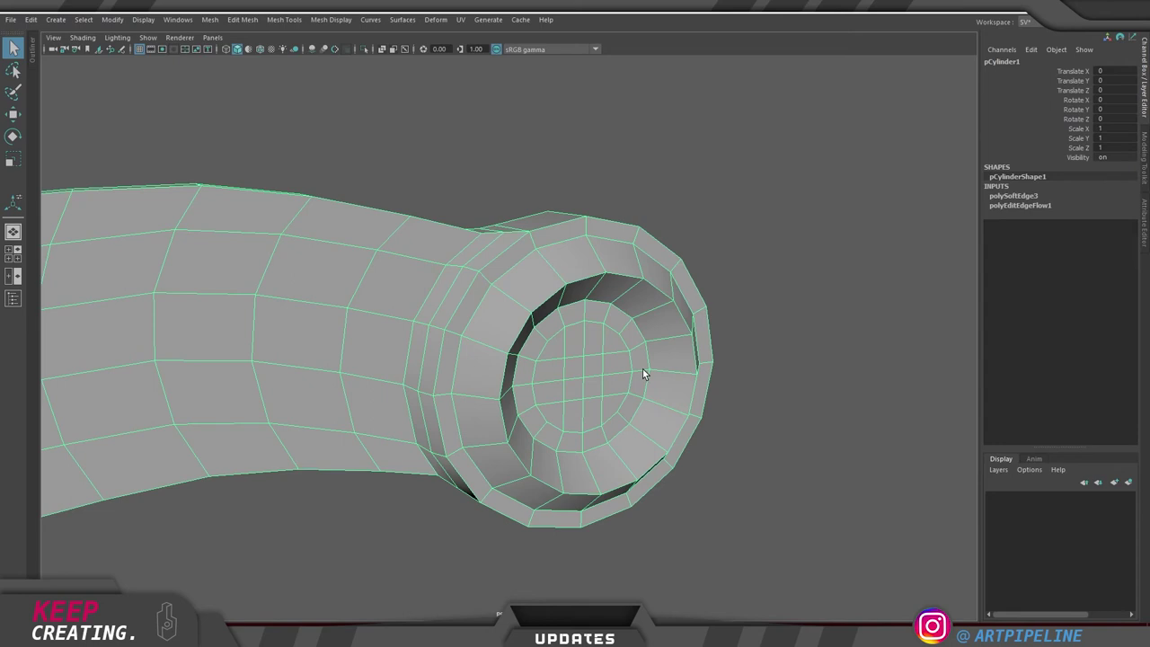
pyautogui.moveTo(652, 316); pyautogui.dragTo(624, 384, button='right')
pyautogui.click(551, 349)
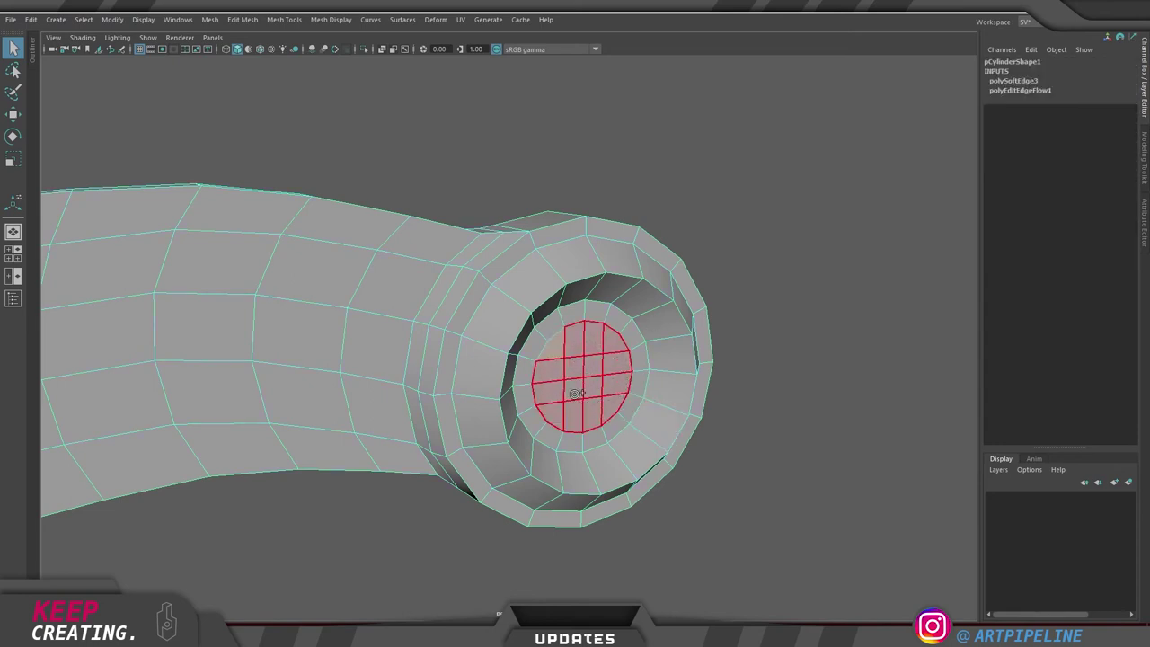
pyautogui.keyDown('shift'); pyautogui.moveTo(575, 394); pyautogui.dragTo(582, 397); pyautogui.keyUp('shift')
pyautogui.moveTo(549, 455)
pyautogui.keyDown('alt'); pyautogui.mouseDown()
pyautogui.moveTo(564, 454)
pyautogui.moveTo(552, 452)
pyautogui.mouseUp(); pyautogui.keyUp('alt')
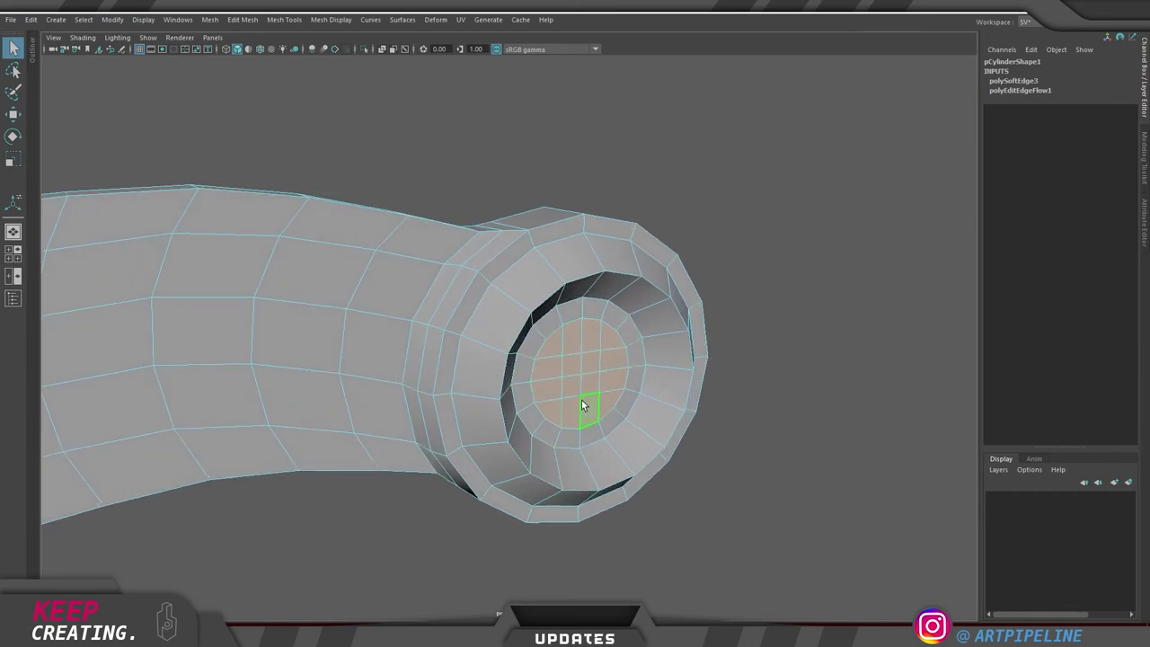
pyautogui.press('Delete')
pyautogui.moveTo(498, 430); pyautogui.dragTo(629, 315, button='right')
pyautogui.click(764, 192)
# Bevel the outer rim edge loop of the pommel with a fraction of 0.21 and one segment
pyautogui.keyDown('alt'); pyautogui.moveTo(529, 324); pyautogui.dragTo(568, 322); pyautogui.keyUp('alt')
pyautogui.keyDown('alt'); pyautogui.moveTo(497, 314); pyautogui.dragTo(475, 334); pyautogui.keyUp('alt')
pyautogui.click(495, 326)
pyautogui.moveTo(475, 333); pyautogui.dragTo(494, 236, button='right')
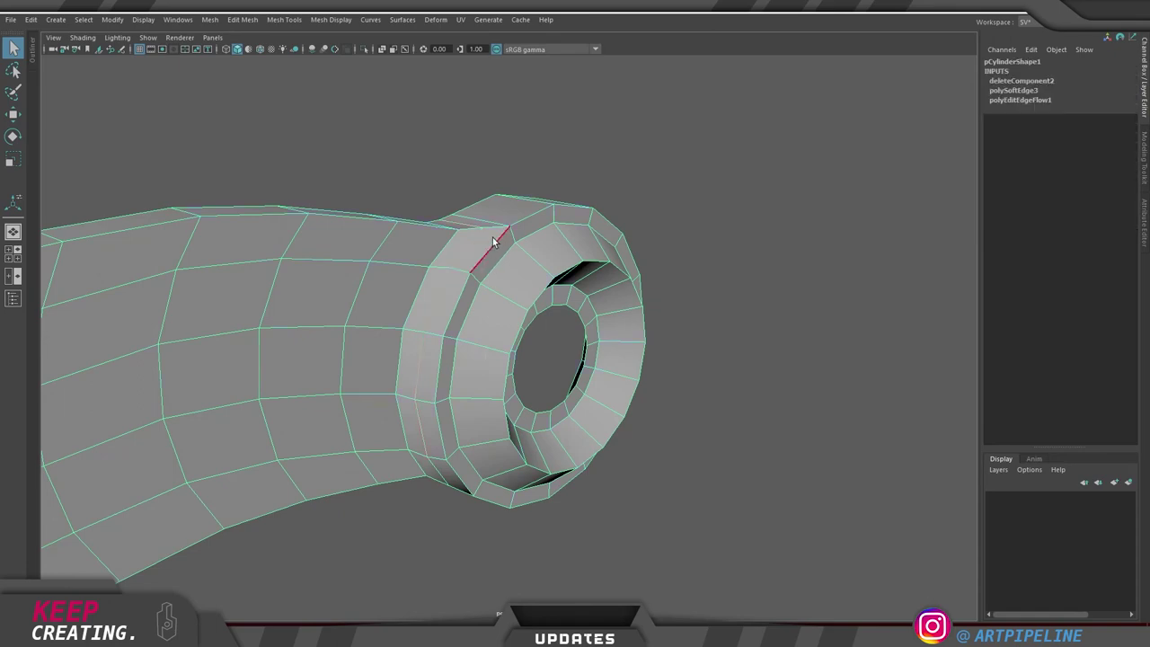
pyautogui.doubleClick(532, 217)
pyautogui.keyDown('alt'); pyautogui.moveTo(680, 340); pyautogui.dragTo(679, 309); pyautogui.keyUp('alt')
pyautogui.hotkey('ctrl', 'b')
pyautogui.keyDown('alt'); pyautogui.moveTo(466, 362); pyautogui.dragTo(567, 334); pyautogui.keyUp('alt')
pyautogui.moveTo(626, 279); pyautogui.dragTo(564, 369)
pyautogui.moveTo(579, 340); pyautogui.dragTo(526, 339, button='middle')
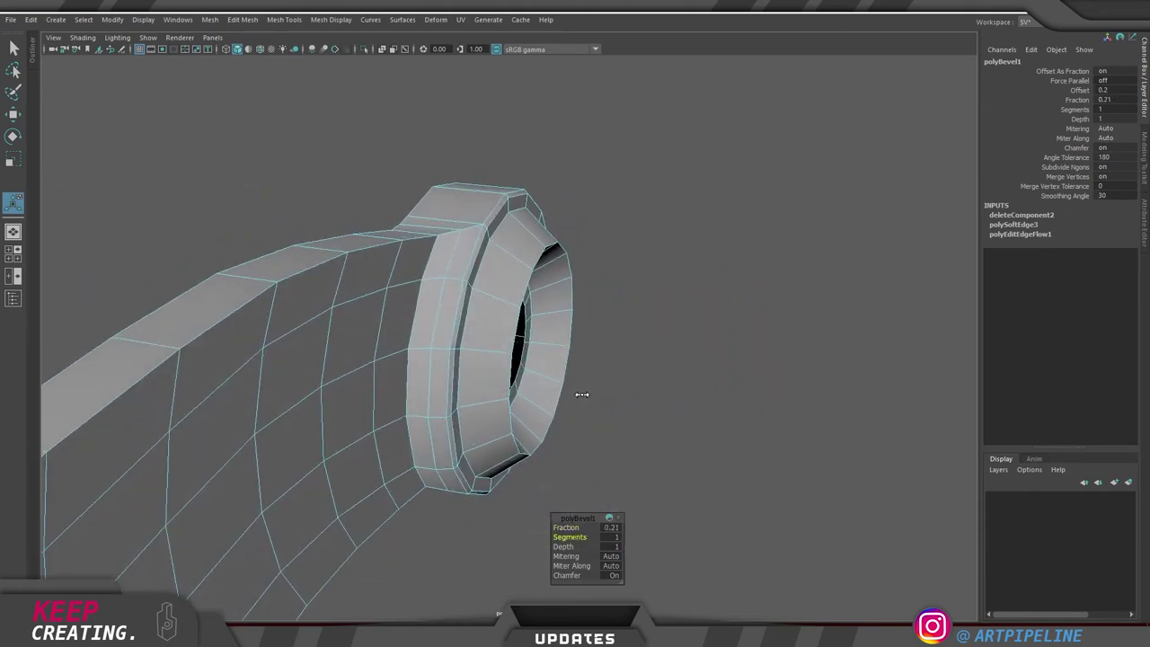
pyautogui.press('q')
pyautogui.click(721, 350)
pyautogui.keyDown('alt'); pyautogui.moveTo(721, 350); pyautogui.dragTo(582, 393); pyautogui.keyUp('alt')
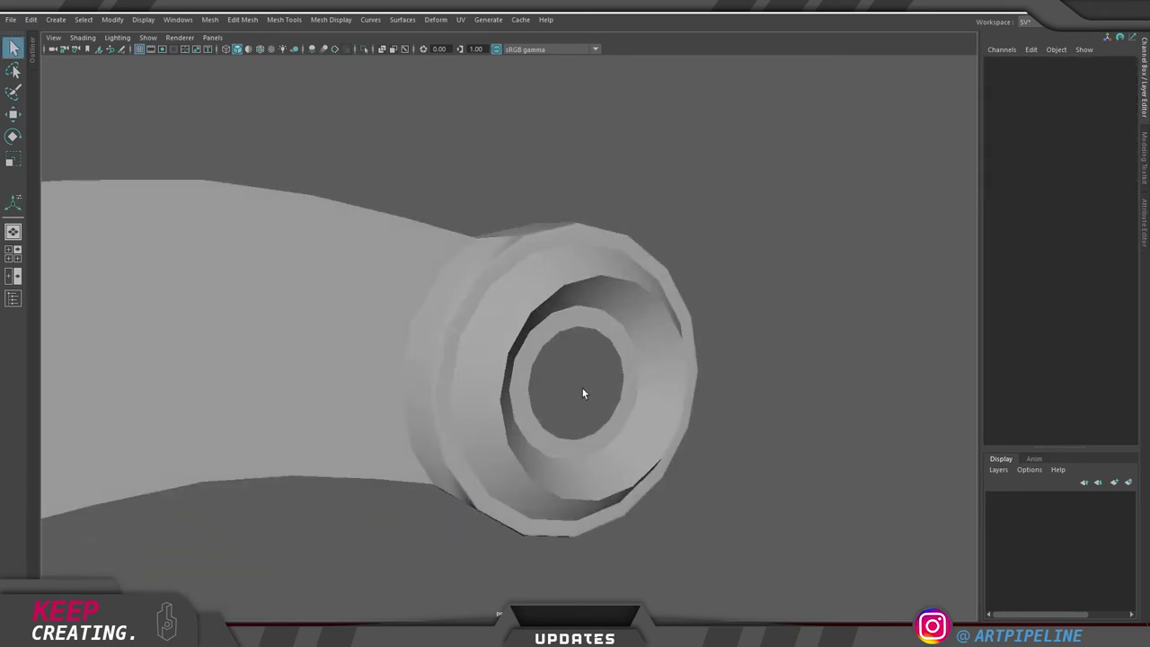
# Round the raised ring around the pommel's recess by bevelling its edge loop with fraction 0.575 and 3 segments
pyautogui.click(556, 302)
pyautogui.press('F10')
pyautogui.doubleClick(613, 283)
pyautogui.hotkey('ctrl', 'b')
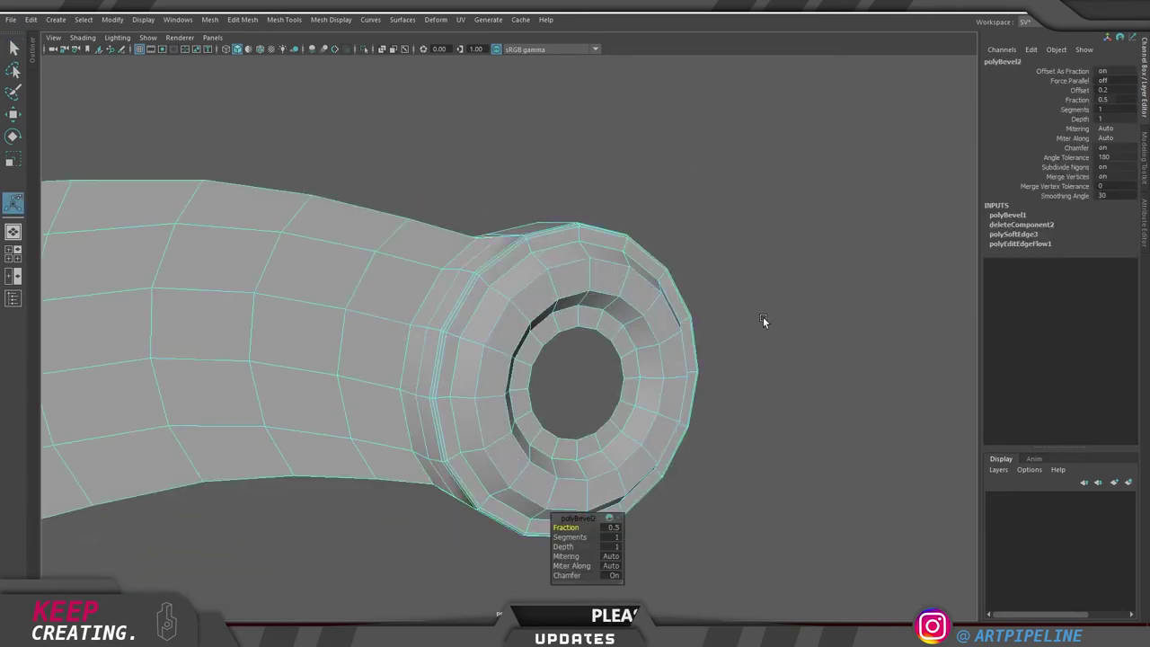
pyautogui.moveTo(634, 338); pyautogui.dragTo(676, 341, button='middle')
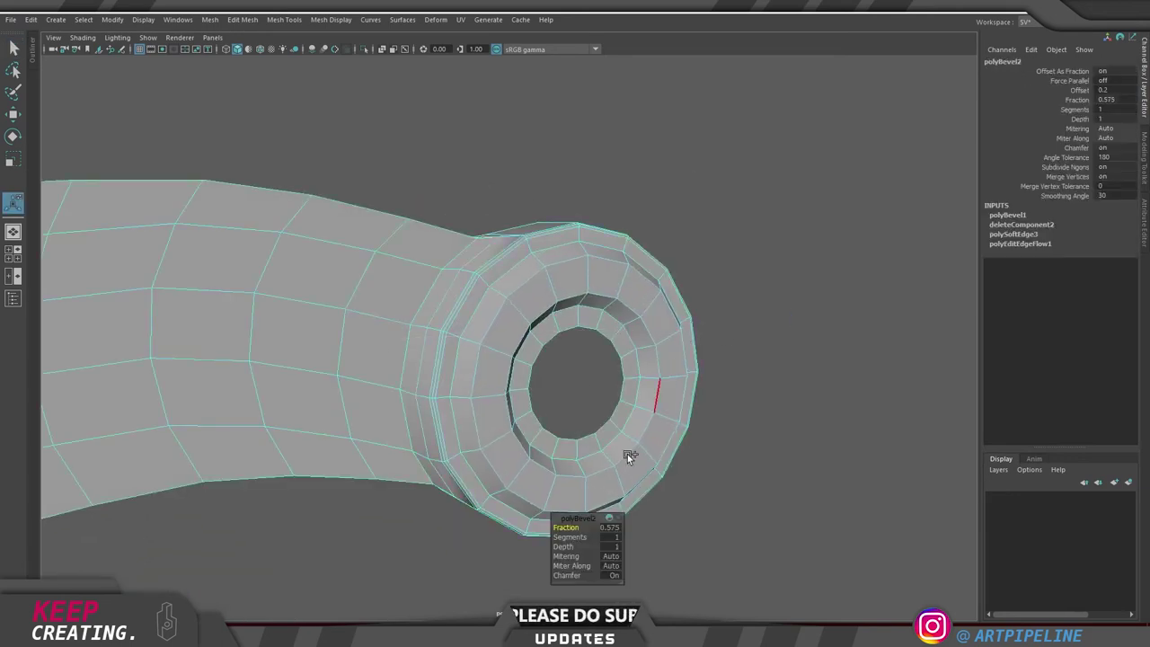
pyautogui.click(571, 537)
pyautogui.moveTo(741, 397); pyautogui.dragTo(749, 397, button='middle')
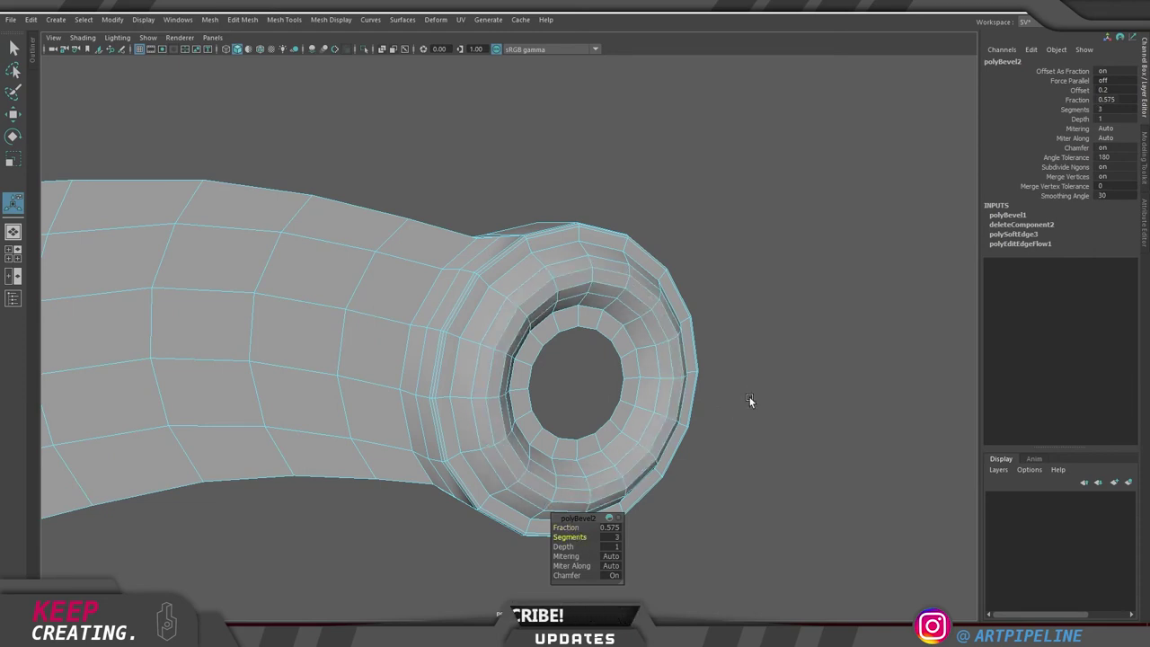
pyautogui.press('q')
pyautogui.moveTo(660, 396); pyautogui.dragTo(705, 364, button='right')
pyautogui.click(723, 373)
pyautogui.keyDown('alt'); pyautogui.moveTo(705, 384); pyautogui.dragTo(677, 409); pyautogui.keyUp('alt')
pyautogui.click(683, 341)
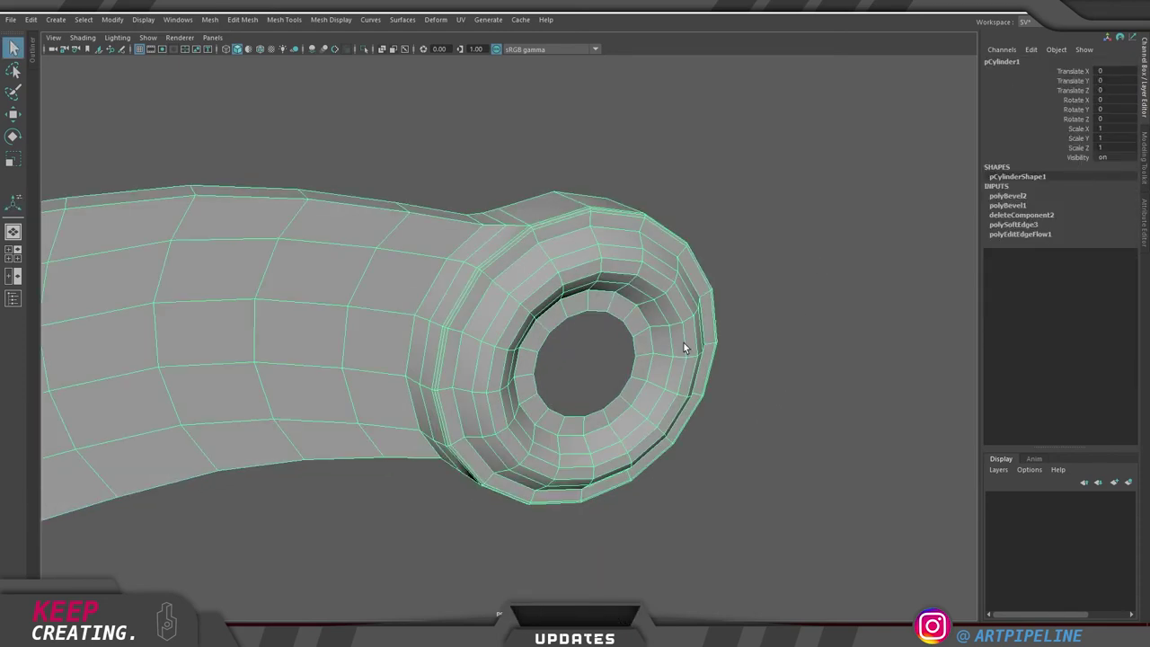
# Bevel the edge loops at the outer groove and the inner base of the pommel ring with fraction 0.11 and 2 segments
pyautogui.moveTo(671, 292); pyautogui.dragTo(667, 225, button='right')
pyautogui.keyDown('shift'); pyautogui.doubleClick(641, 311); pyautogui.keyUp('shift')
pyautogui.keyDown('shift'); pyautogui.moveTo(590, 341); pyautogui.dragTo(835, 320, button='right'); pyautogui.keyUp('shift')
pyautogui.moveTo(798, 318); pyautogui.dragTo(601, 321, button='middle')
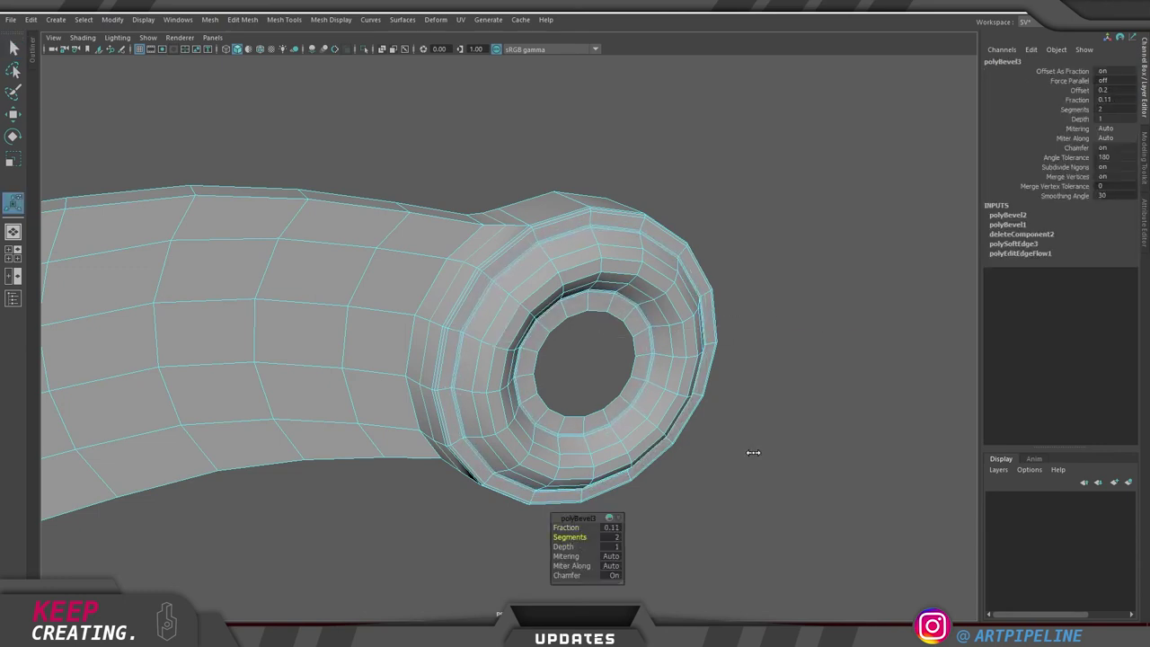
pyautogui.press('q')
pyautogui.moveTo(395, 352); pyautogui.dragTo(766, 168, button='right')
pyautogui.keyDown('alt'); pyautogui.moveTo(665, 235); pyautogui.dragTo(530, 300, button='right'); pyautogui.keyUp('alt')
pyautogui.keyDown('alt'); pyautogui.moveTo(701, 268); pyautogui.dragTo(850, 250, button='middle'); pyautogui.keyUp('alt')
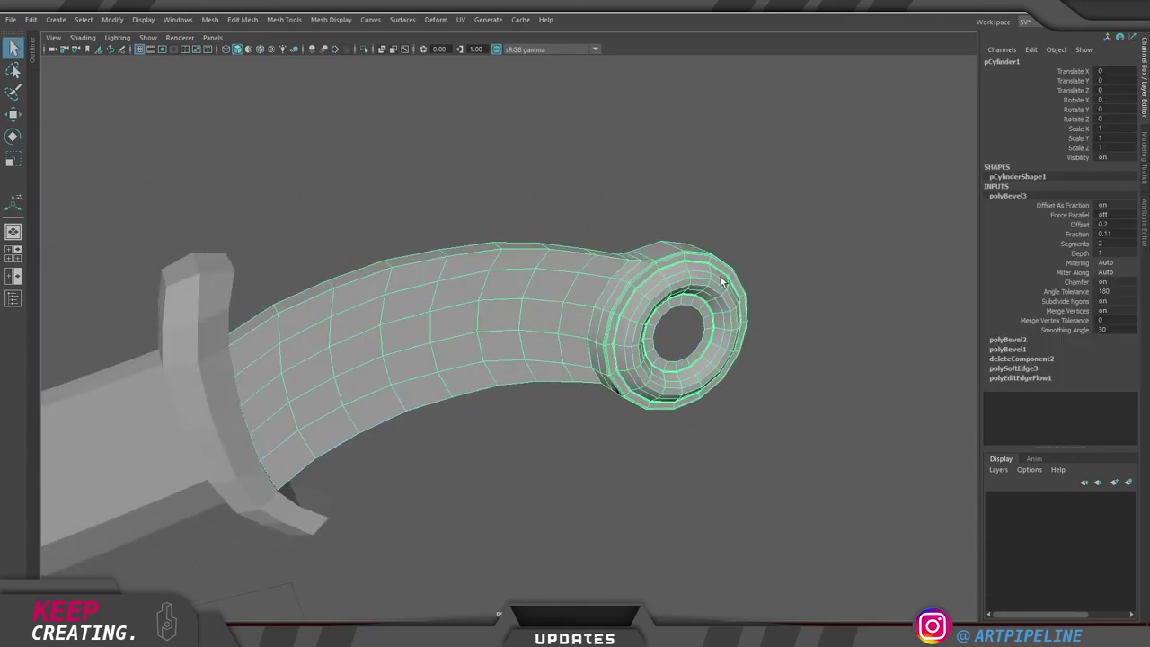
# Clear the half handle's history in the top view and place its pivot on the open centre line
pyautogui.press('w')
pyautogui.press('space')
pyautogui.press('space')
pyautogui.keyDown('alt'); pyautogui.moveTo(434, 189); pyautogui.dragTo(529, 367, button='right'); pyautogui.keyUp('alt')
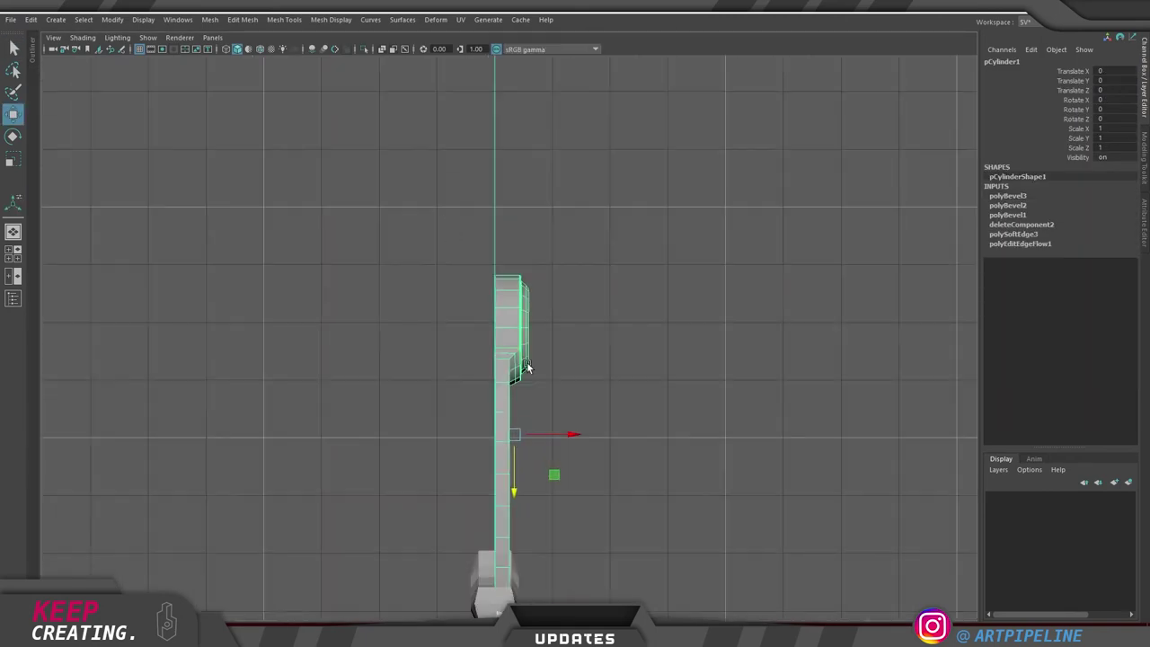
pyautogui.keyDown('alt'); pyautogui.moveTo(529, 367); pyautogui.dragTo(587, 288, button='middle'); pyautogui.keyUp('alt')
pyautogui.hotkey('alt', 'shift', 'd')
pyautogui.hotkey('alt', 'shift', 'c')
pyautogui.keyDown('alt'); pyautogui.moveTo(603, 290); pyautogui.dragTo(645, 301, button='right'); pyautogui.keyUp('alt')
pyautogui.press('d')
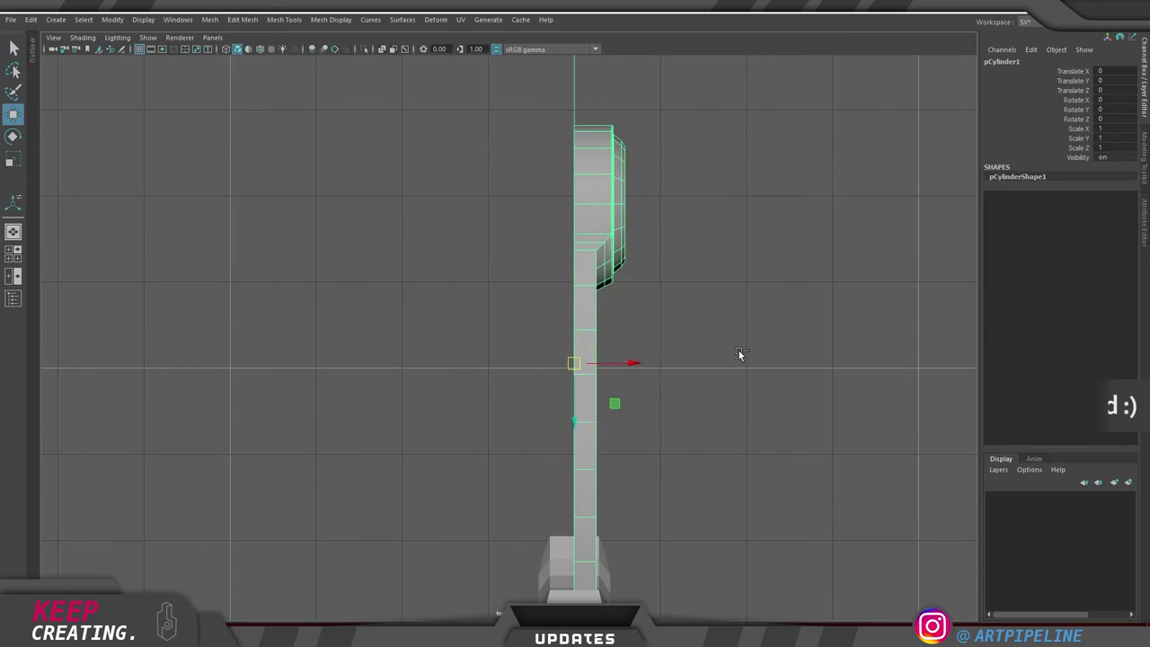
# Duplicate the half handle, mirror the copy with Scale X -1, and combine both halves into one mesh
pyautogui.hotkey('ctrl', 'd')
pyautogui.write('-1')
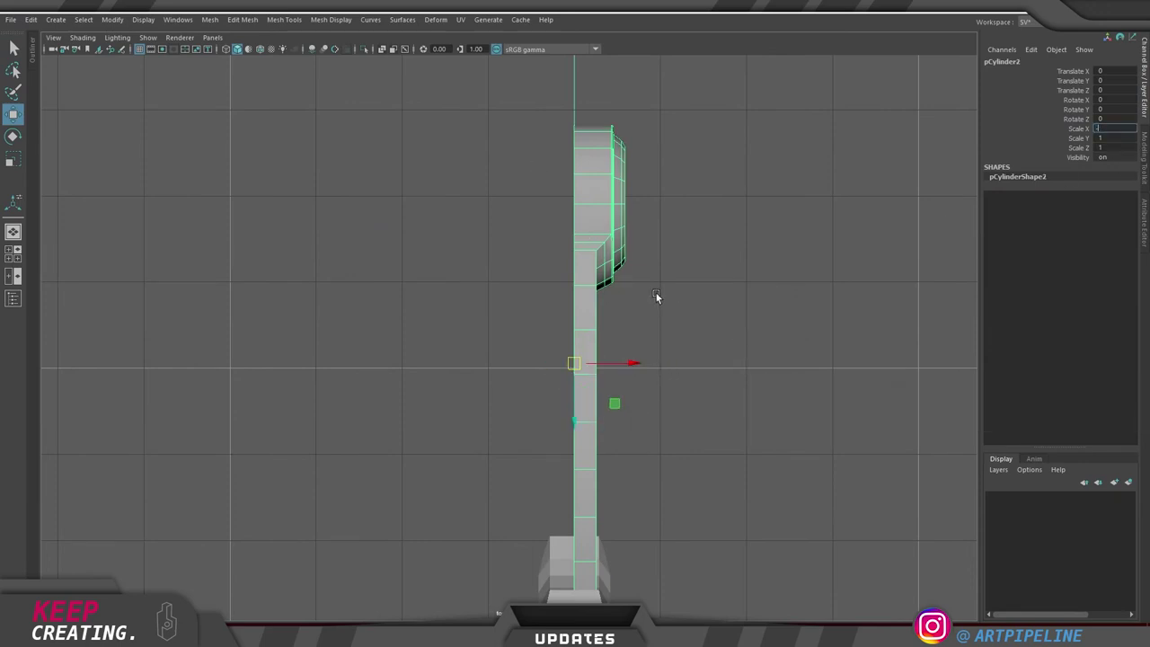
pyautogui.press('Return')
pyautogui.moveTo(658, 295); pyautogui.dragTo(522, 247)
pyautogui.hotkey('ctrl', 'shift', 'c')
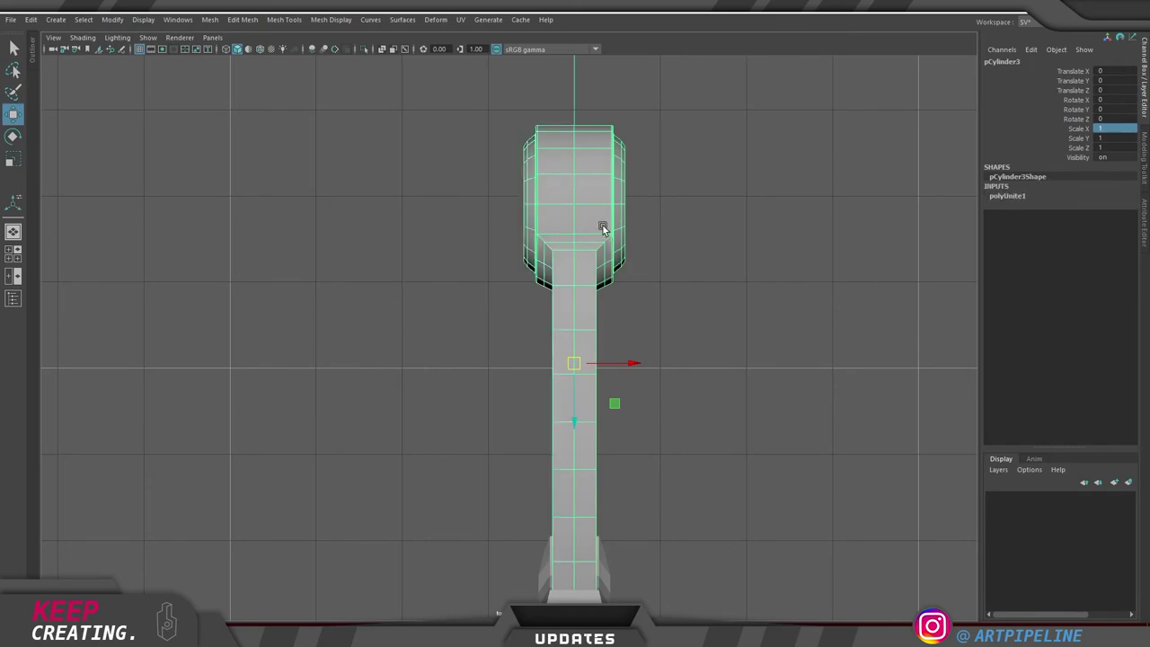
# Merge all vertices of the combined handle with a distance threshold of 0.01, and return to object mode
pyautogui.scroll(-3, 599, 222)
pyautogui.moveTo(593, 215); pyautogui.dragTo(525, 208, button='right')
pyautogui.moveTo(338, 139); pyautogui.dragTo(835, 543)
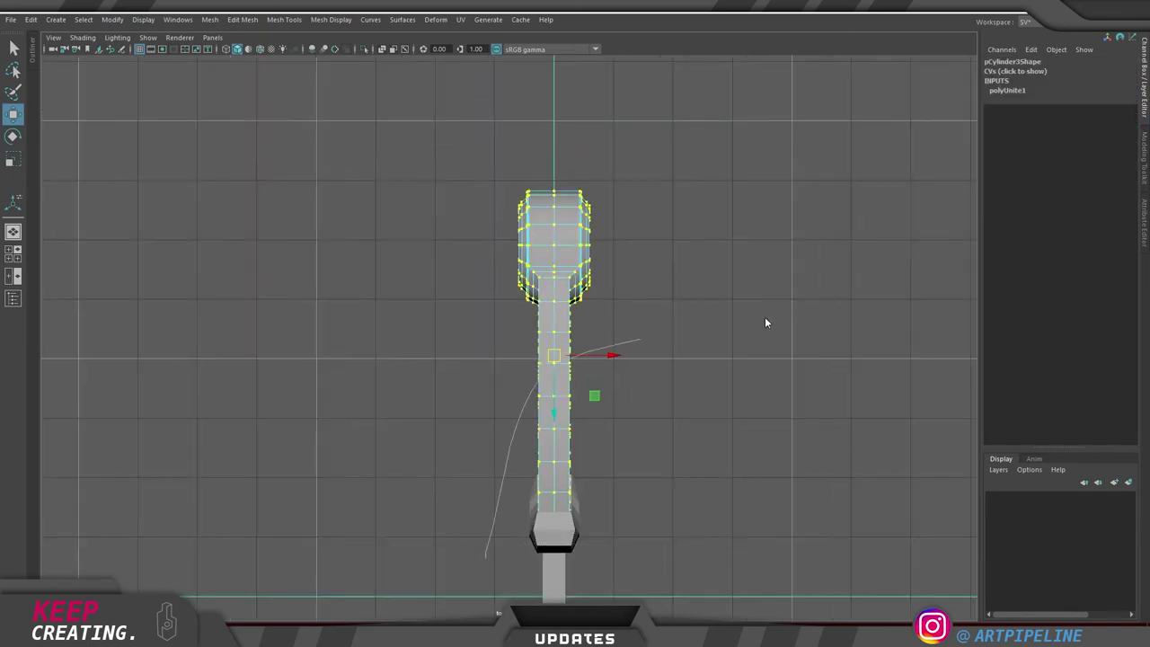
pyautogui.keyDown('shift'); pyautogui.moveTo(764, 316); pyautogui.dragTo(620, 418, button='right'); pyautogui.keyUp('shift')
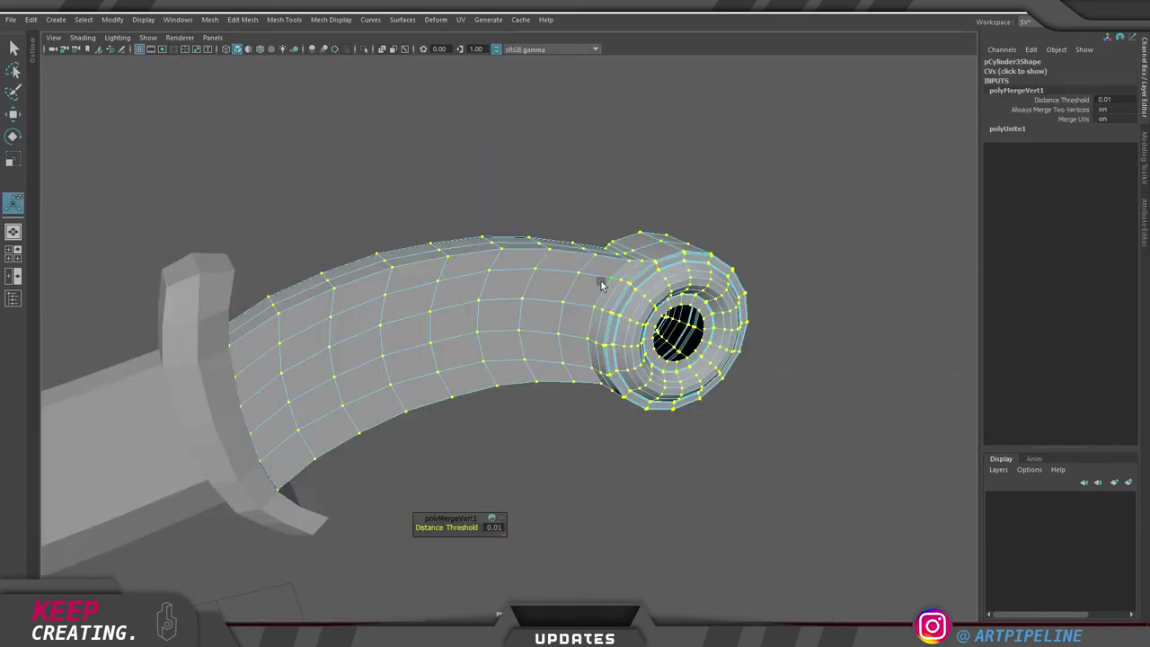
pyautogui.press('F8')
# Inspect the merged handle and pommel in smooth preview, and return to the unsmoothed display
pyautogui.click(683, 243)
pyautogui.click(791, 215)
pyautogui.moveTo(691, 283)
pyautogui.keyDown('alt'); pyautogui.mouseDown()
pyautogui.moveTo(477, 399)
pyautogui.moveTo(488, 300)
pyautogui.moveTo(684, 298)
pyautogui.mouseUp(); pyautogui.keyUp('alt')
pyautogui.keyDown('alt'); pyautogui.moveTo(684, 298); pyautogui.dragTo(348, 364, button='right'); pyautogui.keyUp('alt')
pyautogui.keyDown('alt'); pyautogui.moveTo(487, 353); pyautogui.dragTo(401, 371); pyautogui.keyUp('alt')
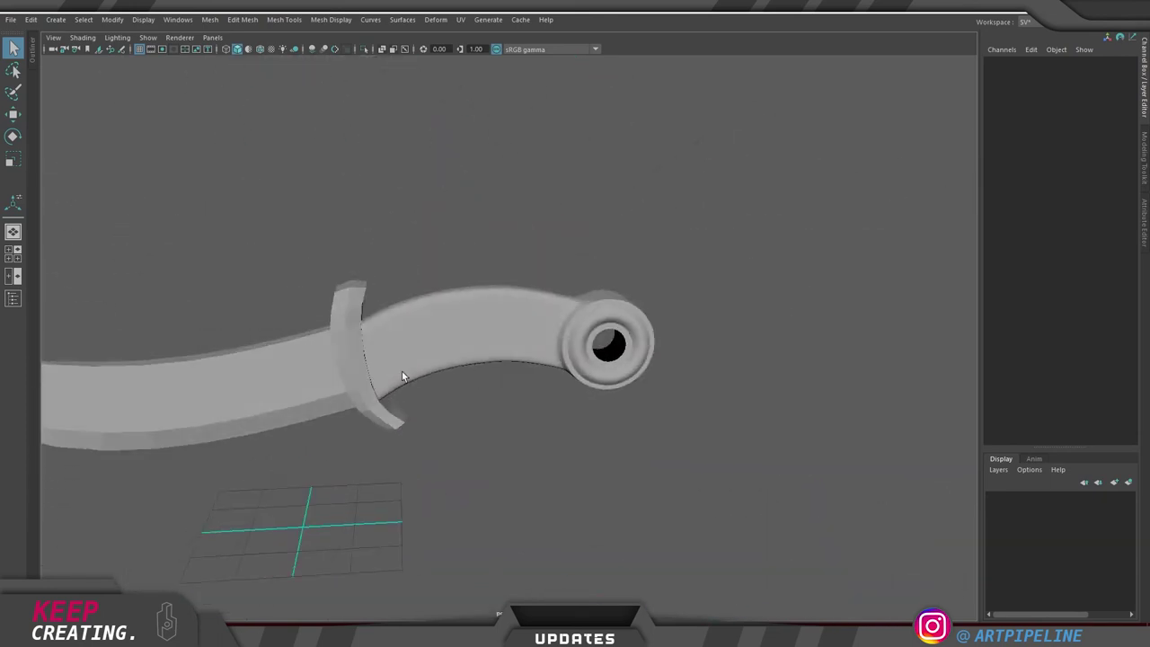
pyautogui.keyDown('alt'); pyautogui.moveTo(402, 371); pyautogui.dragTo(581, 334, button='right'); pyautogui.keyUp('alt')
pyautogui.click(613, 289)
pyautogui.press('1')
pyautogui.click(848, 210)
# Bridge the open borders on both sides of the pommel's hole to form the inner wall of a through-hole
pyautogui.keyDown('alt'); pyautogui.moveTo(572, 293); pyautogui.dragTo(470, 289, button='middle'); pyautogui.keyUp('alt')
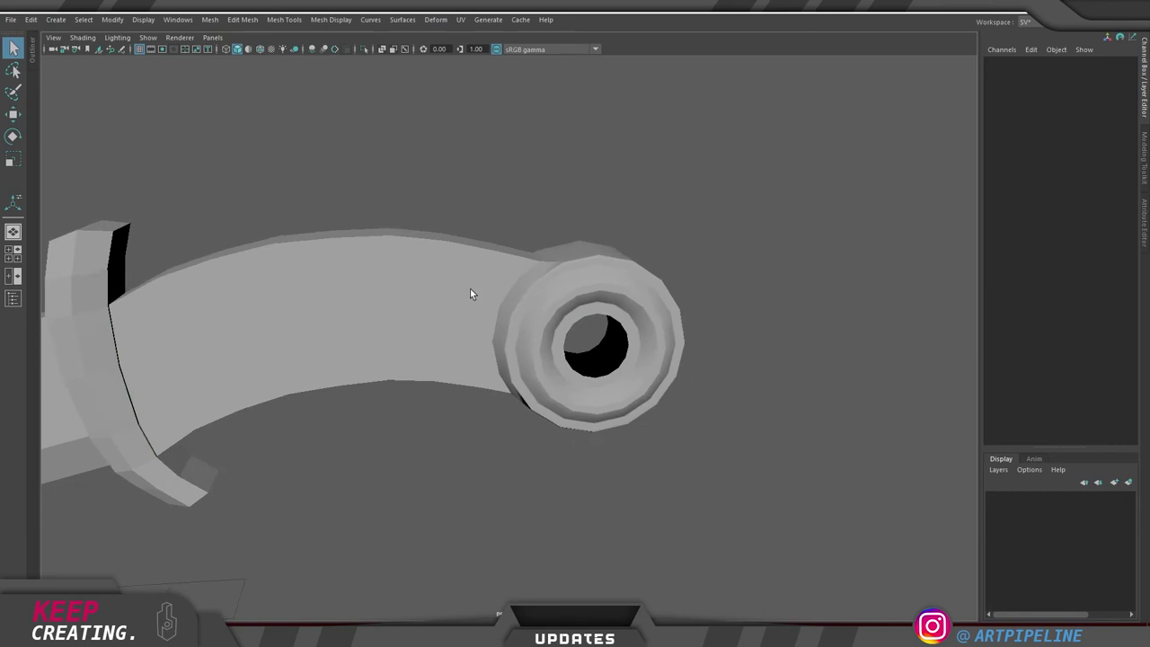
pyautogui.keyDown('alt'); pyautogui.moveTo(470, 289); pyautogui.dragTo(714, 300, button='right'); pyautogui.keyUp('alt')
pyautogui.click(714, 300)
pyautogui.press('F10')
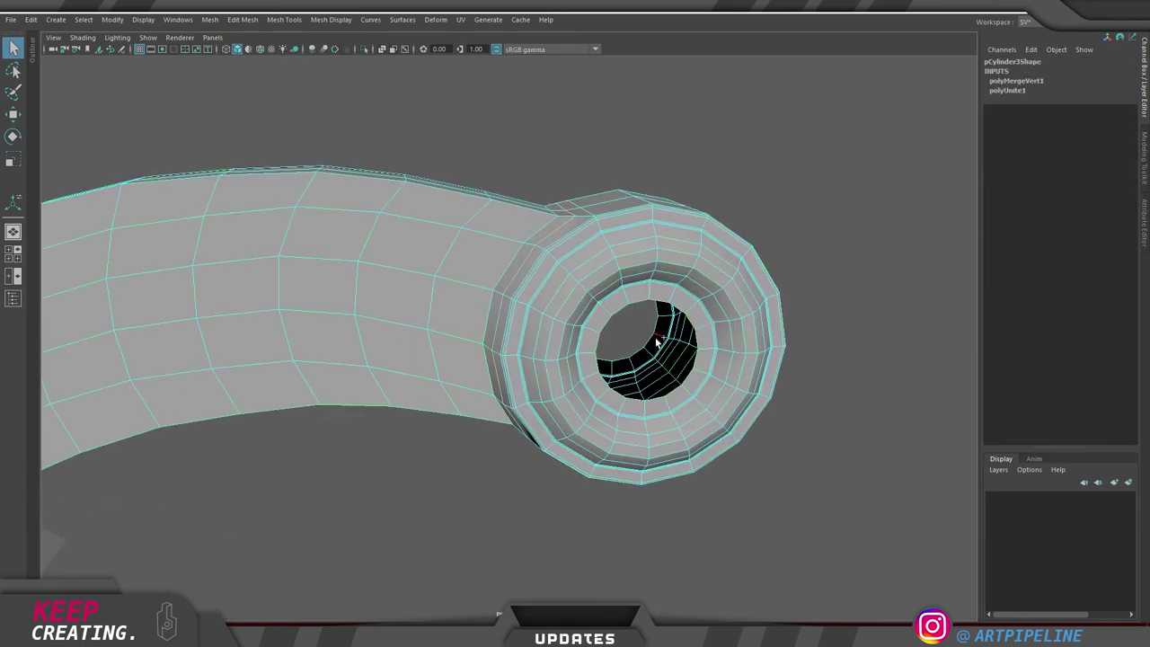
pyautogui.keyDown('shift'); pyautogui.moveTo(778, 367); pyautogui.dragTo(776, 332, button='right'); pyautogui.keyUp('shift')
pyautogui.click(892, 177)
pyautogui.moveTo(744, 370)
pyautogui.keyDown('alt'); pyautogui.mouseDown()
pyautogui.moveTo(693, 357)
pyautogui.moveTo(734, 377)
pyautogui.mouseUp(); pyautogui.keyUp('alt')
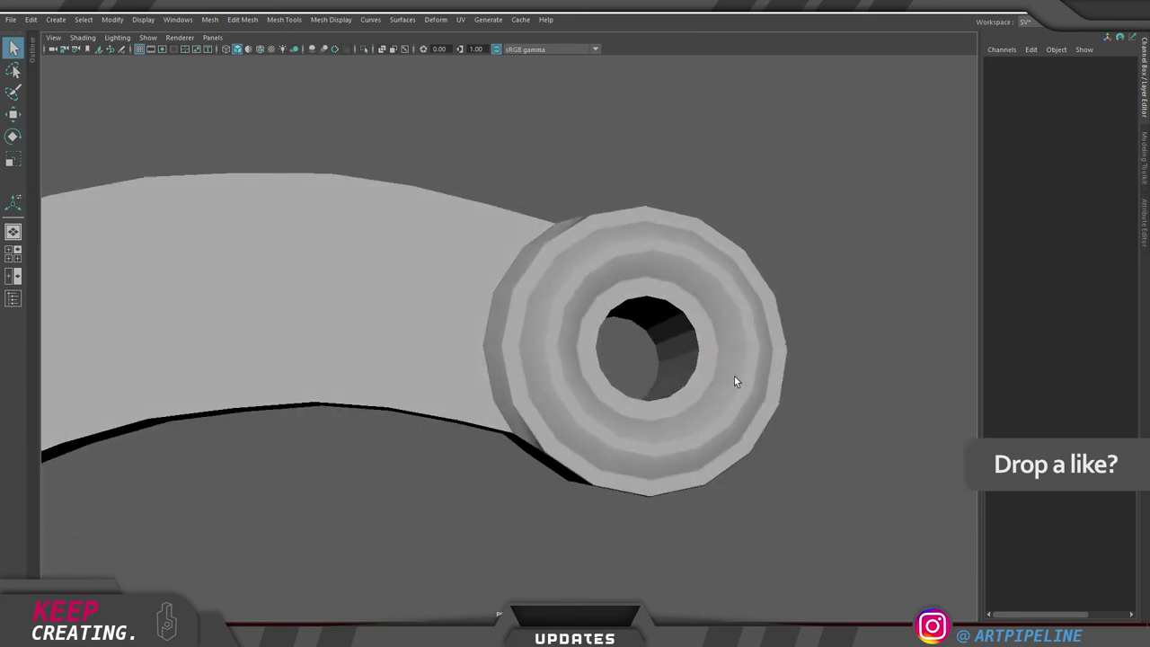
# Bevel the rim edges of the pommel's through-hole with a fraction of 0.183 and 2 segments
pyautogui.moveTo(734, 377); pyautogui.dragTo(730, 329, button='right')
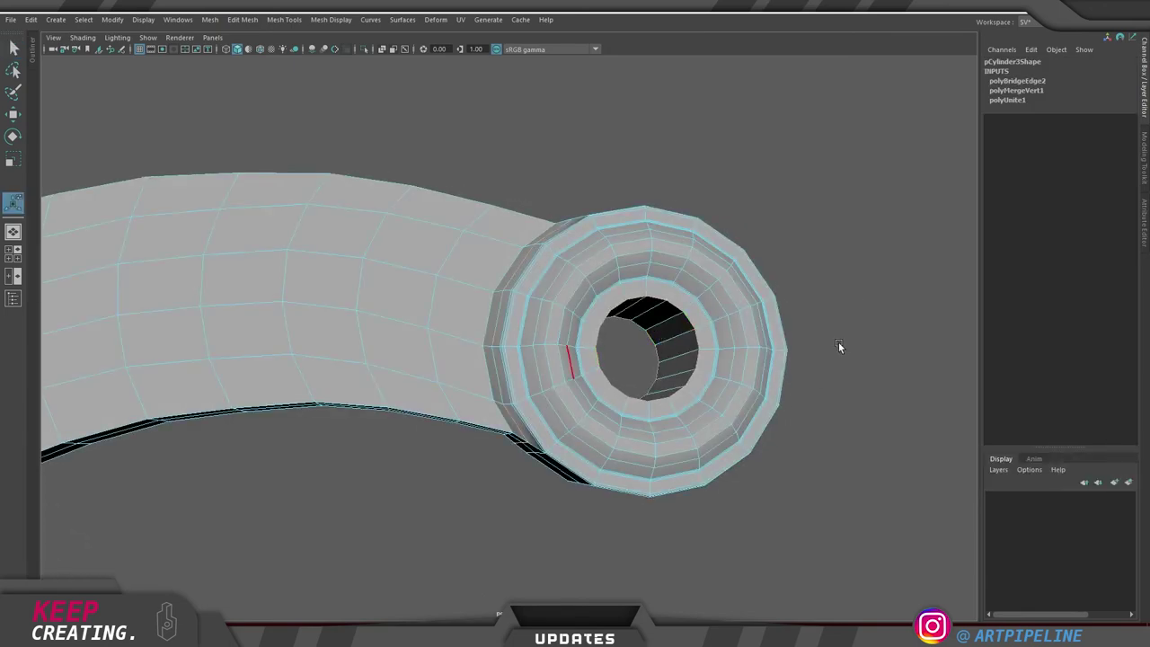
pyautogui.hotkey('ctrl', 'b')
pyautogui.keyDown('alt'); pyautogui.moveTo(718, 338); pyautogui.dragTo(659, 351); pyautogui.keyUp('alt')
pyautogui.keyDown('alt'); pyautogui.moveTo(658, 351); pyautogui.dragTo(731, 383, button='right'); pyautogui.keyUp('alt')
pyautogui.moveTo(746, 380); pyautogui.dragTo(592, 397, button='middle')
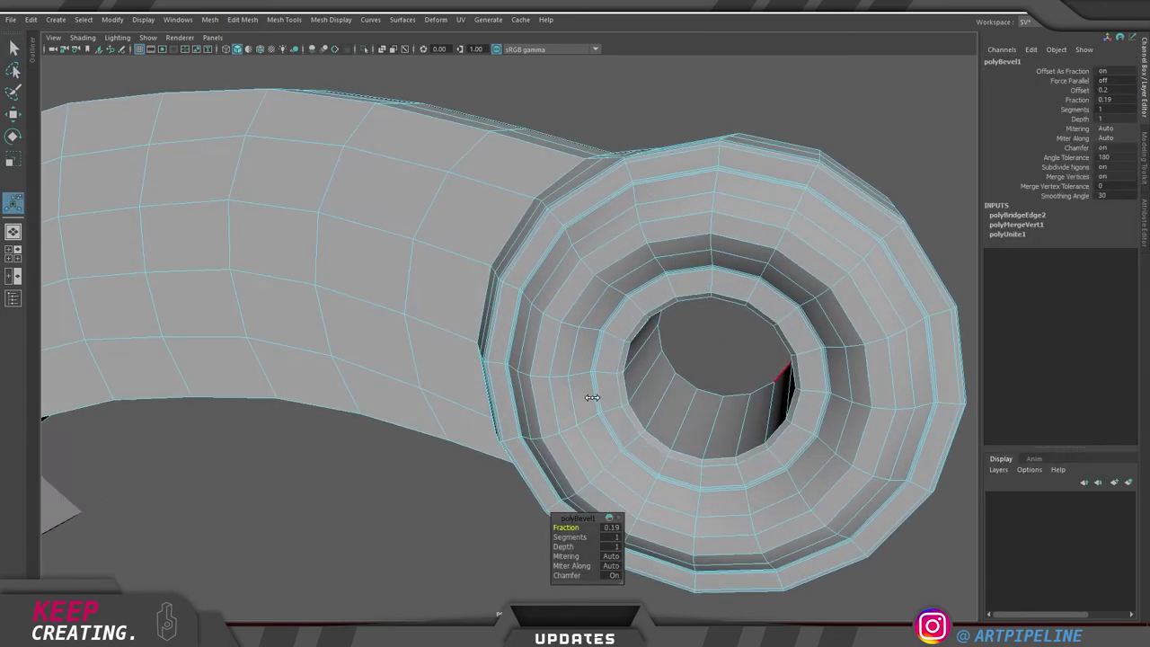
pyautogui.moveTo(688, 442); pyautogui.dragTo(693, 441, button='middle')
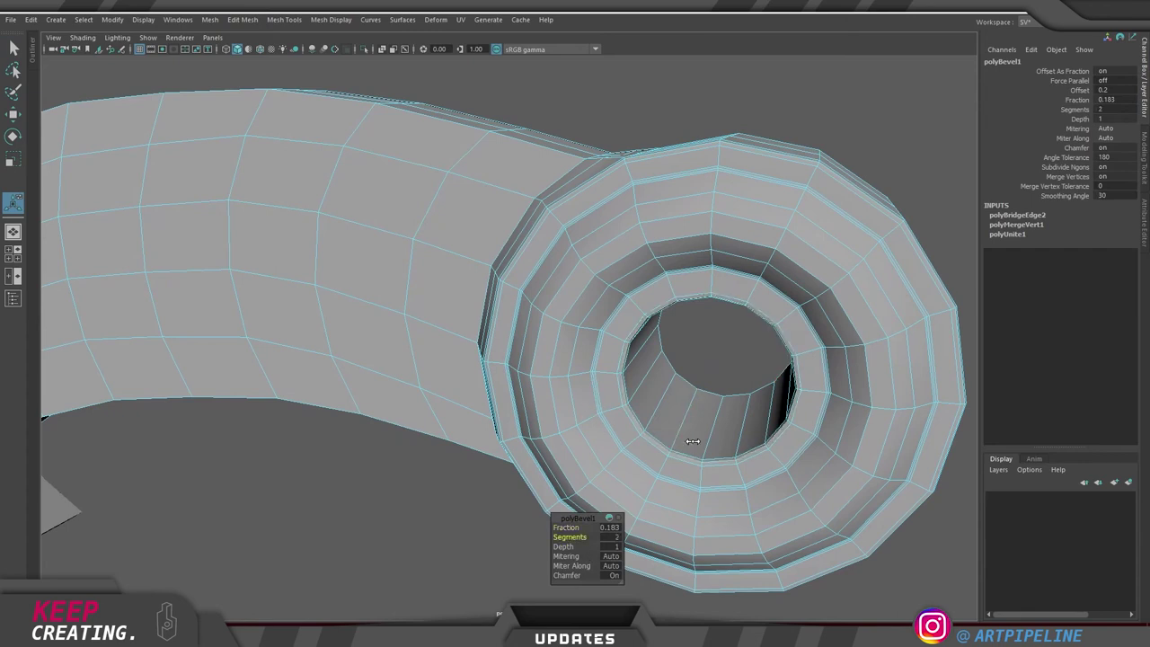
pyautogui.press('q')
pyautogui.click(739, 104)
# Inspect the handle and ringed pommel in smooth preview, comparing them with the unsmoothed mesh
pyautogui.keyDown('alt'); pyautogui.moveTo(750, 198); pyautogui.dragTo(439, 290, button='right'); pyautogui.keyUp('alt')
pyautogui.click(440, 292)
pyautogui.press('3')
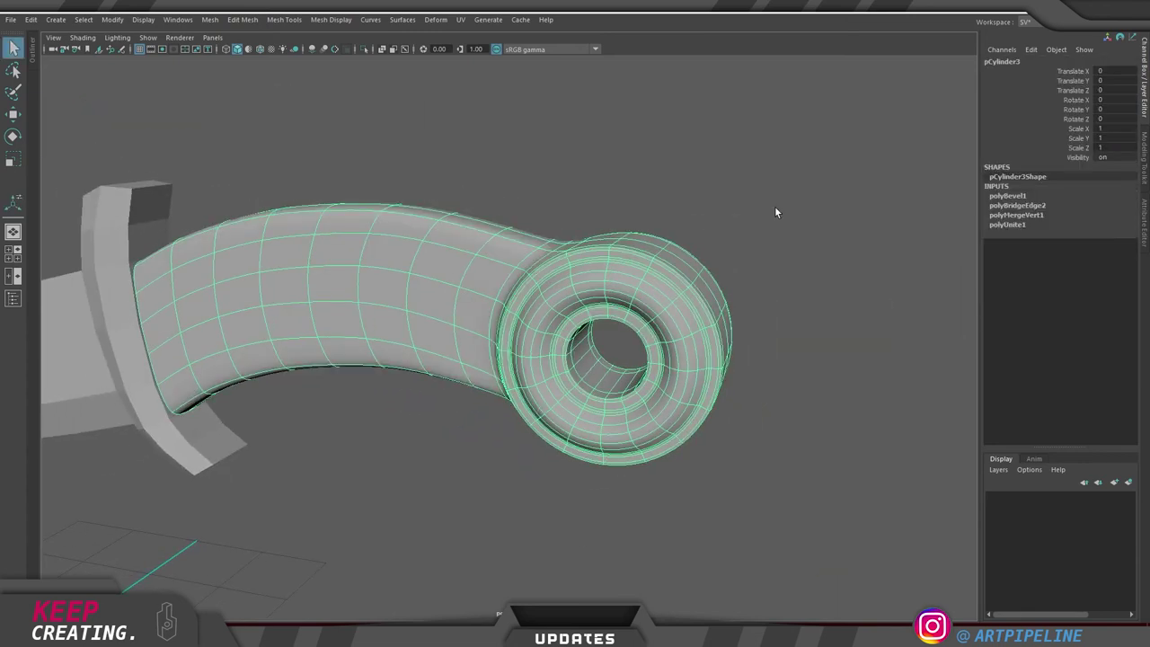
pyautogui.click(663, 221)
pyautogui.keyDown('alt'); pyautogui.moveTo(660, 229); pyautogui.dragTo(564, 318, button='right'); pyautogui.keyUp('alt')
pyautogui.keyDown('alt'); pyautogui.moveTo(565, 317); pyautogui.dragTo(465, 334); pyautogui.keyUp('alt')
pyautogui.keyDown('alt'); pyautogui.moveTo(466, 335); pyautogui.dragTo(737, 361, button='right'); pyautogui.keyUp('alt')
pyautogui.keyDown('alt'); pyautogui.moveTo(628, 336); pyautogui.dragTo(487, 357); pyautogui.keyUp('alt')
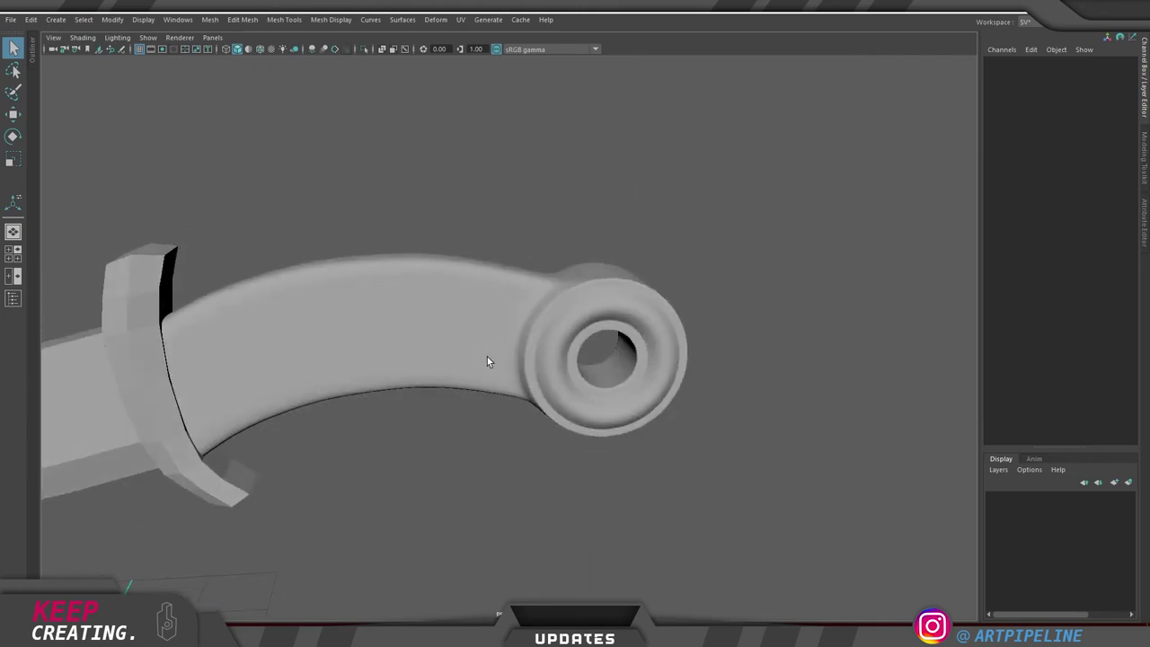
pyautogui.click(475, 321)
pyautogui.press('1')
pyautogui.keyDown('alt'); pyautogui.moveTo(472, 319); pyautogui.dragTo(485, 324); pyautogui.keyUp('alt')
pyautogui.keyDown('alt'); pyautogui.moveTo(485, 323); pyautogui.dragTo(590, 339, button='right'); pyautogui.keyUp('alt')
pyautogui.keyDown('alt'); pyautogui.moveTo(590, 339); pyautogui.dragTo(526, 339); pyautogui.keyUp('alt')
pyautogui.press('3')
pyautogui.click(675, 266)
pyautogui.keyDown('alt'); pyautogui.moveTo(555, 262); pyautogui.dragTo(579, 233); pyautogui.keyUp('alt')
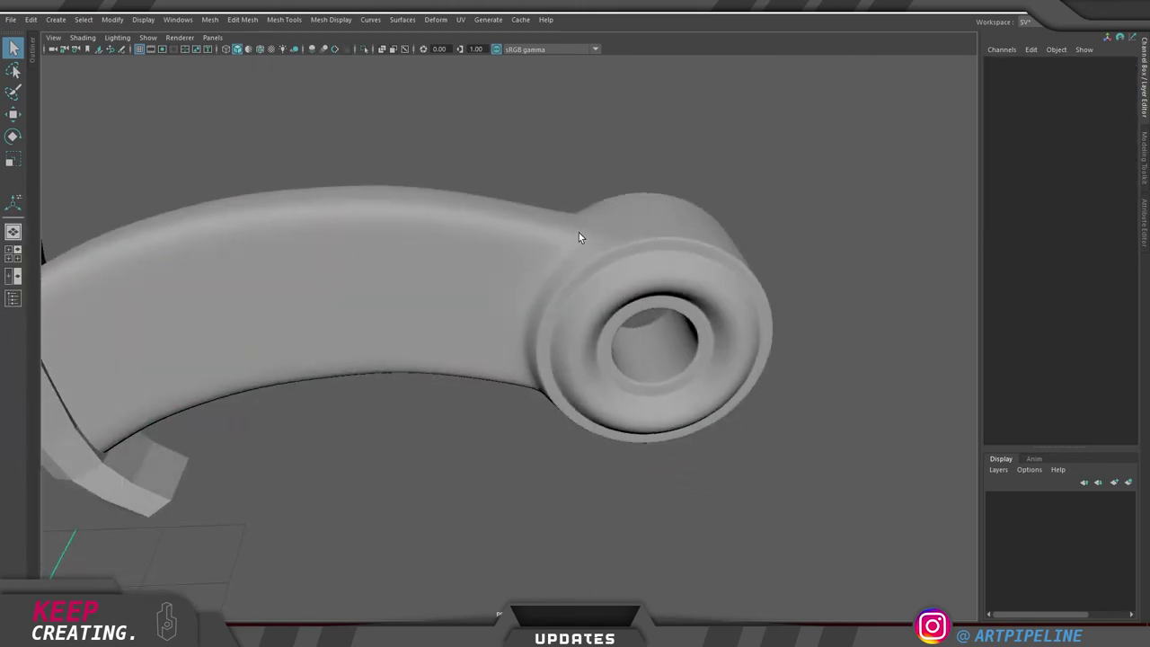
# Insert a supporting edge loop where the handle meets the pommel, and return the mesh to smooth preview in object mode
pyautogui.click(572, 261)
pyautogui.press('1')
pyautogui.moveTo(537, 316); pyautogui.dragTo(565, 236, button='right')
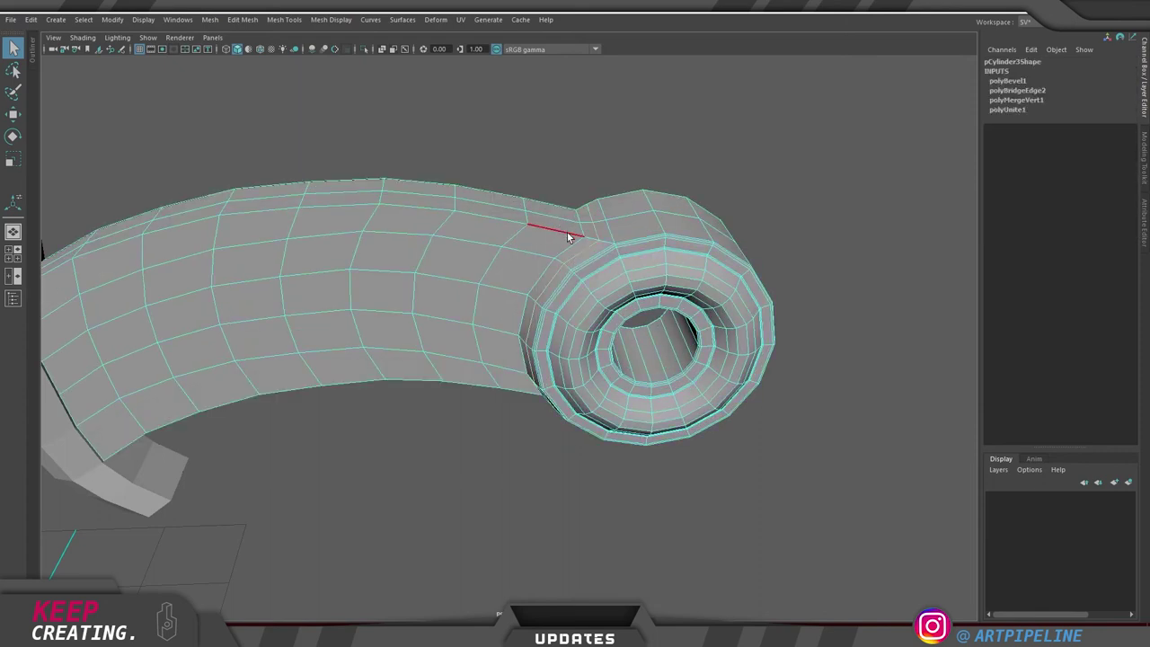
pyautogui.keyDown('ctrl'); pyautogui.moveTo(580, 307); pyautogui.dragTo(443, 331, button='right'); pyautogui.keyUp('ctrl')
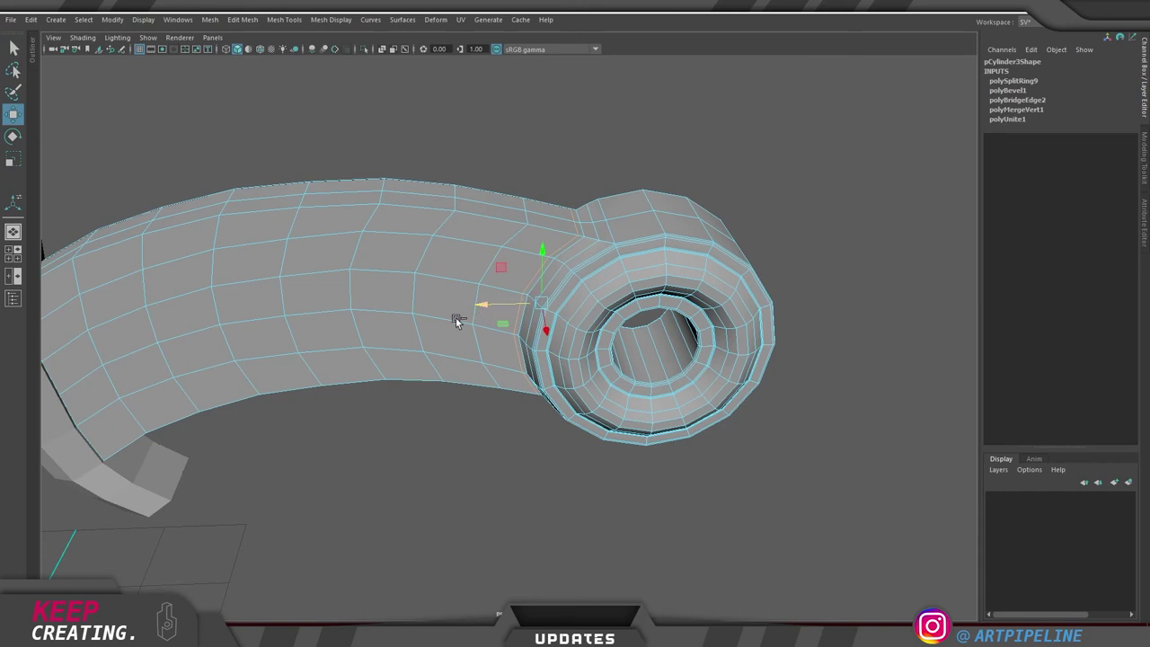
pyautogui.moveTo(583, 252); pyautogui.dragTo(655, 191, button='right')
pyautogui.press('3')
pyautogui.click(756, 189)
pyautogui.keyDown('alt'); pyautogui.moveTo(757, 197); pyautogui.dragTo(605, 287); pyautogui.keyUp('alt')
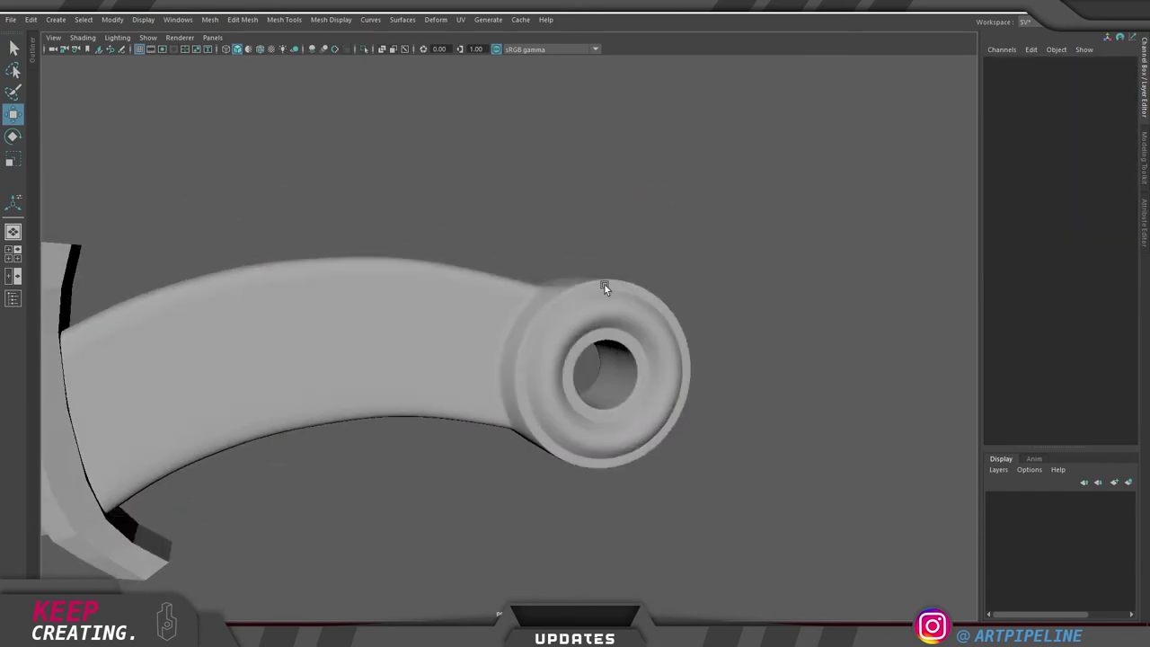
# Select all parts of the dagger and delete their construction history
pyautogui.keyDown('alt'); pyautogui.moveTo(624, 409); pyautogui.dragTo(409, 345, button='right'); pyautogui.keyUp('alt')
pyautogui.keyDown('alt'); pyautogui.moveTo(409, 346); pyautogui.dragTo(392, 370); pyautogui.keyUp('alt')
pyautogui.keyDown('alt'); pyautogui.moveTo(391, 370); pyautogui.dragTo(580, 414, button='middle'); pyautogui.keyUp('alt')
pyautogui.moveTo(761, 488); pyautogui.dragTo(250, 238)
pyautogui.press('f')
pyautogui.keyDown('alt'); pyautogui.moveTo(597, 449); pyautogui.dragTo(577, 455, button='right'); pyautogui.keyUp('alt')
pyautogui.keyDown('alt'); pyautogui.moveTo(576, 455); pyautogui.dragTo(606, 459); pyautogui.keyUp('alt')
pyautogui.hotkey('alt', 'shift', 'd')
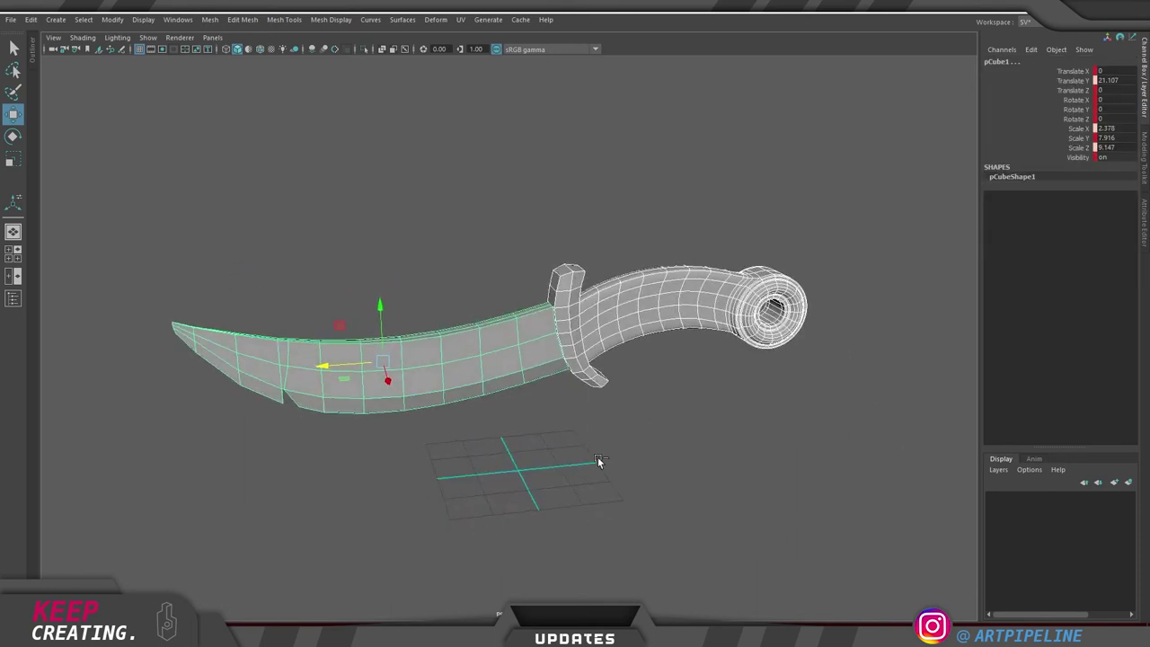
pyautogui.click(650, 423)
# Examine the handle's topology and its junctions with the pommel and guard in the unsmoothed display
pyautogui.keyDown('alt'); pyautogui.moveTo(650, 381); pyautogui.dragTo(481, 370); pyautogui.keyUp('alt')
pyautogui.keyDown('alt'); pyautogui.moveTo(583, 378); pyautogui.dragTo(672, 388, button='right'); pyautogui.keyUp('alt')
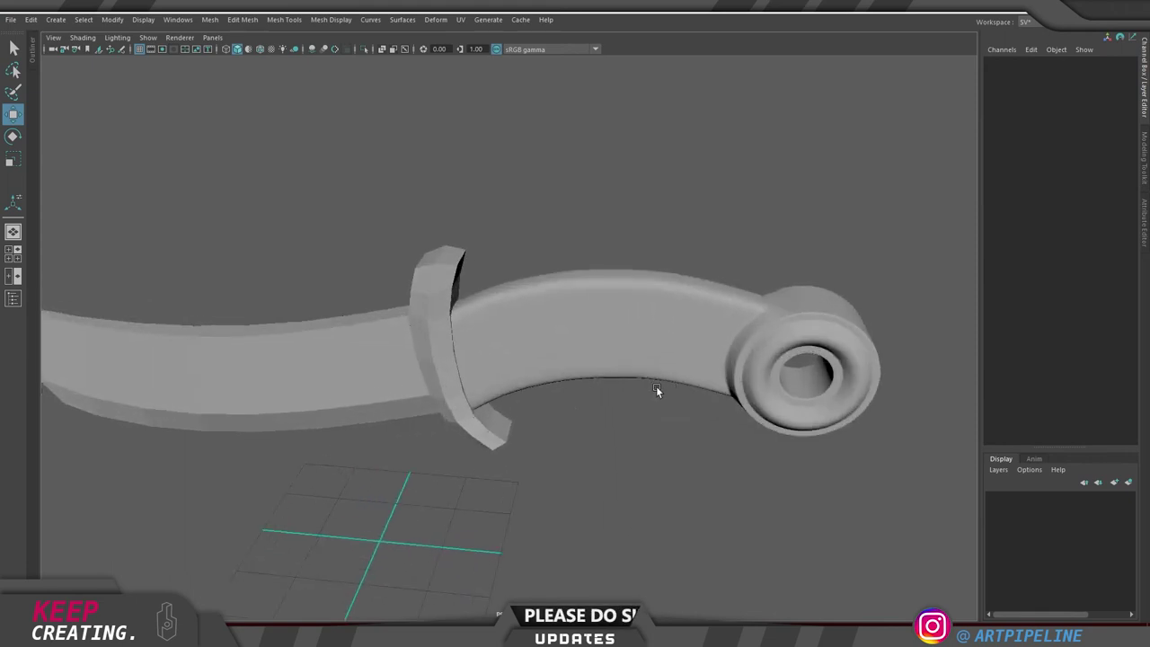
pyautogui.keyDown('alt'); pyautogui.moveTo(672, 387); pyautogui.dragTo(584, 377, button='middle'); pyautogui.keyUp('alt')
pyautogui.keyDown('alt'); pyautogui.moveTo(567, 355); pyautogui.dragTo(543, 349); pyautogui.keyUp('alt')
pyautogui.click(590, 336)
pyautogui.click(573, 412)
pyautogui.keyDown('alt'); pyautogui.moveTo(573, 412); pyautogui.dragTo(649, 384); pyautogui.keyUp('alt')
pyautogui.click(554, 392)
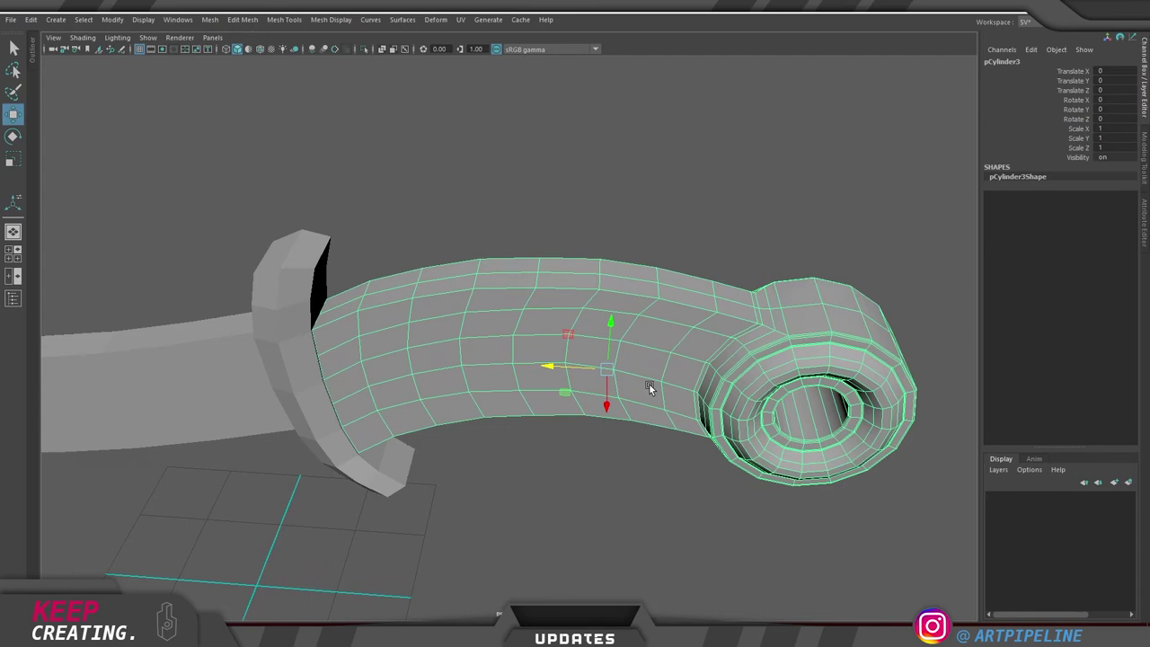
pyautogui.keyDown('alt'); pyautogui.moveTo(649, 385); pyautogui.dragTo(553, 396); pyautogui.keyUp('alt')
pyautogui.keyDown('alt'); pyautogui.moveTo(554, 396); pyautogui.dragTo(596, 395, button='right'); pyautogui.keyUp('alt')
pyautogui.keyDown('alt'); pyautogui.moveTo(596, 396); pyautogui.dragTo(587, 434); pyautogui.keyUp('alt')
pyautogui.keyDown('alt'); pyautogui.moveTo(726, 372); pyautogui.dragTo(685, 341); pyautogui.keyUp('alt')
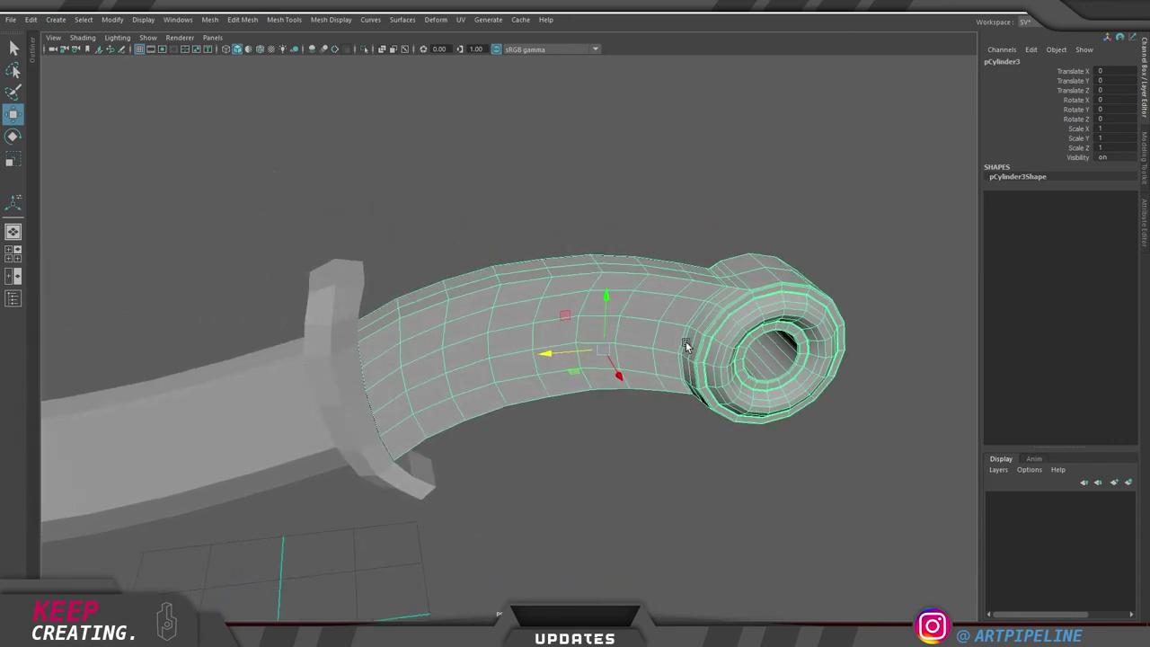
pyautogui.click(656, 451)
pyautogui.keyDown('alt'); pyautogui.moveTo(653, 444); pyautogui.dragTo(618, 404); pyautogui.keyUp('alt')
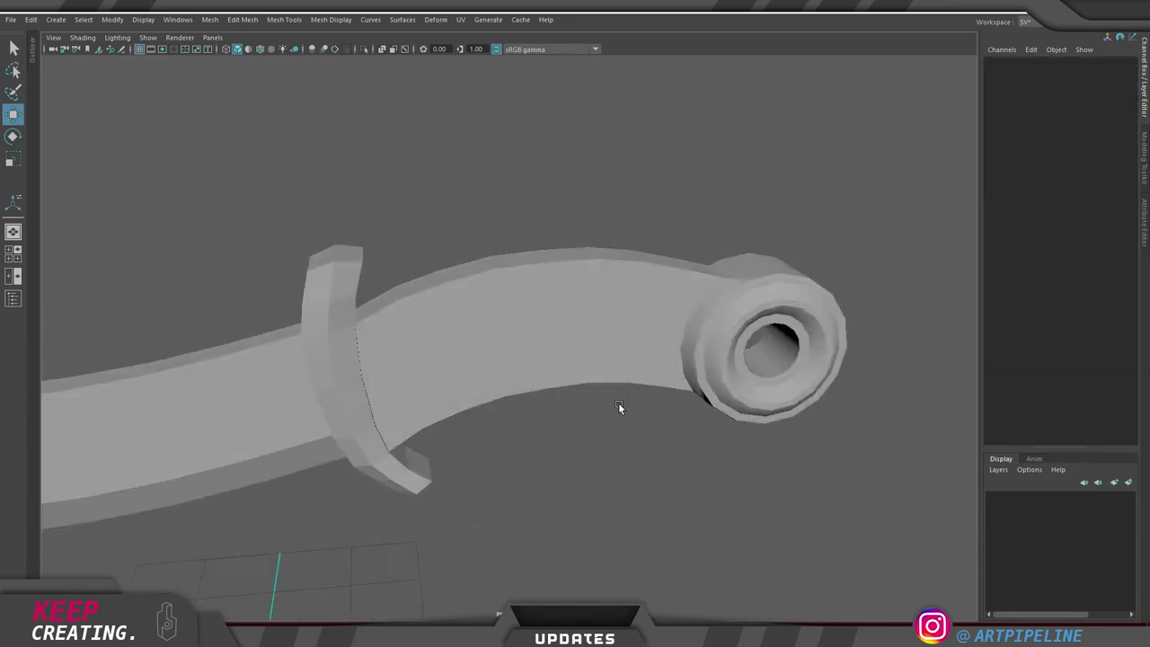
pyautogui.click(770, 306)
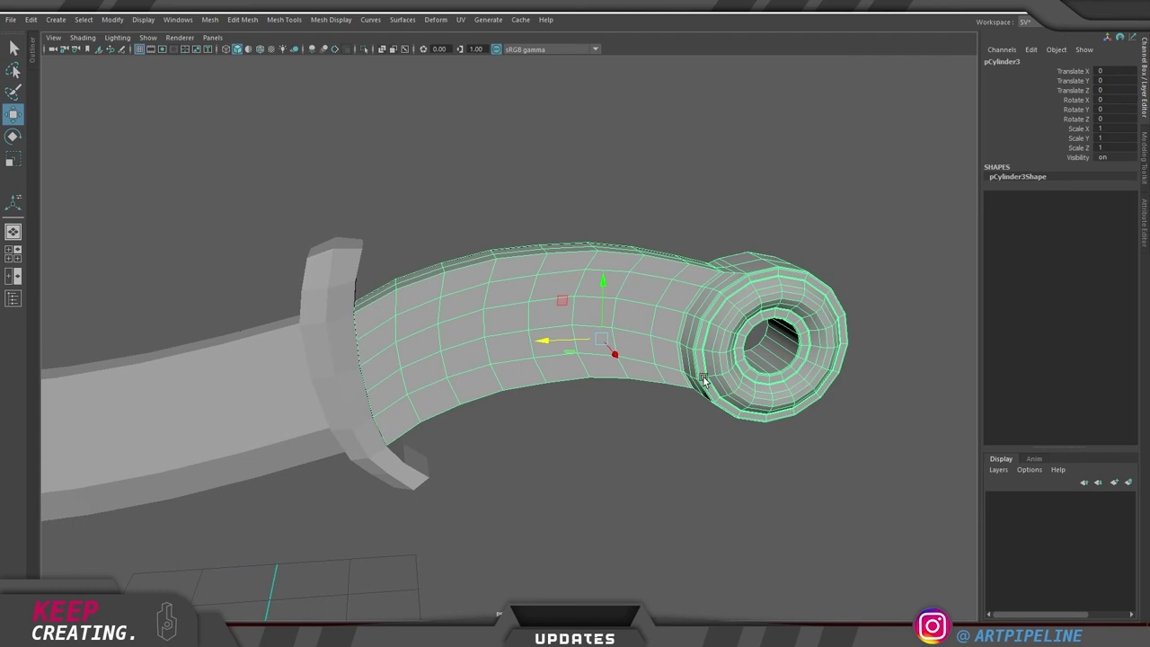
pyautogui.click(621, 428)
pyautogui.keyDown('alt'); pyautogui.moveTo(621, 426); pyautogui.dragTo(500, 447); pyautogui.keyUp('alt')
# Widen the guard across the blade's thickness by scaling it to 4.089 in X
pyautogui.click(308, 288)
pyautogui.press('space')
pyautogui.press('space')
pyautogui.scroll(-2, 589, 405)
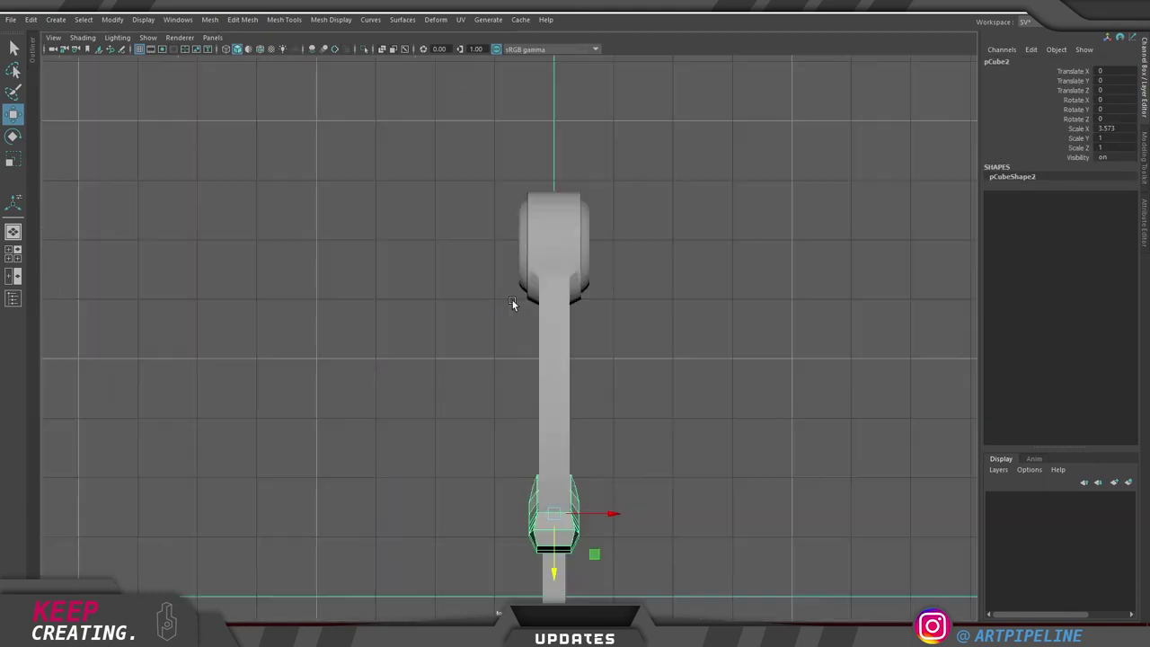
pyautogui.keyDown('alt'); pyautogui.moveTo(589, 405); pyautogui.dragTo(595, 316, button='middle'); pyautogui.keyUp('alt')
pyautogui.scroll(4, 595, 316)
pyautogui.scroll(3, 595, 315)
pyautogui.press('r')
pyautogui.moveTo(649, 417); pyautogui.dragTo(656, 419)
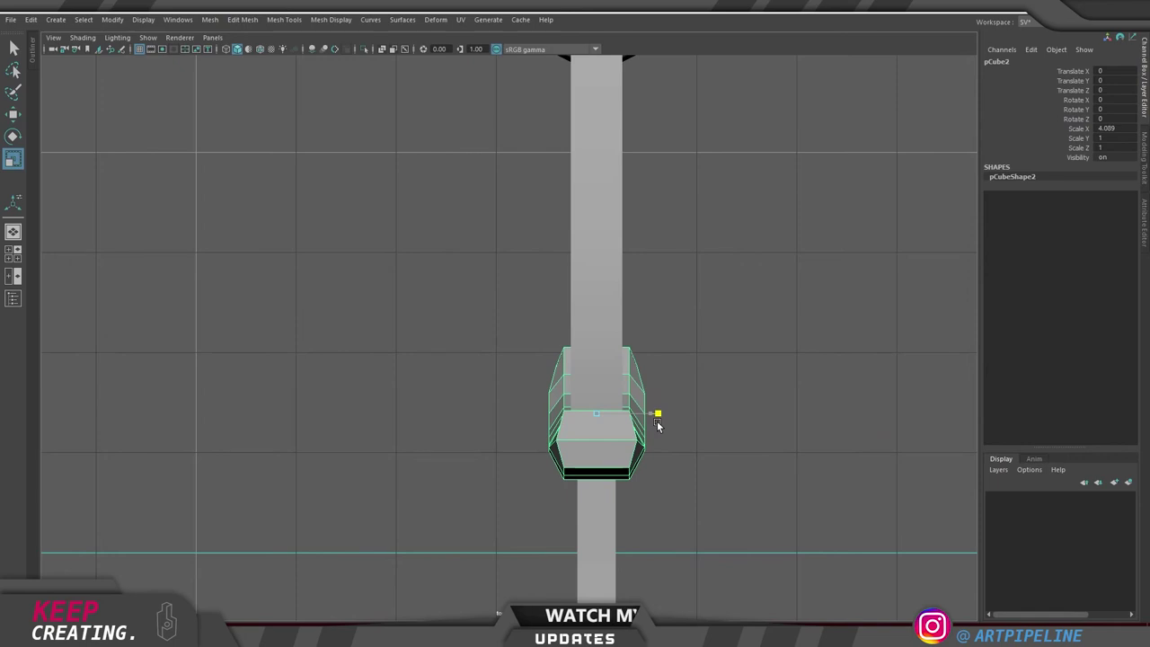
pyautogui.press('space')
pyautogui.press('space')
pyautogui.click(648, 275)
pyautogui.scroll(-3, 642, 281)
pyautogui.keyDown('alt'); pyautogui.moveTo(559, 355); pyautogui.dragTo(551, 333); pyautogui.keyUp('alt')
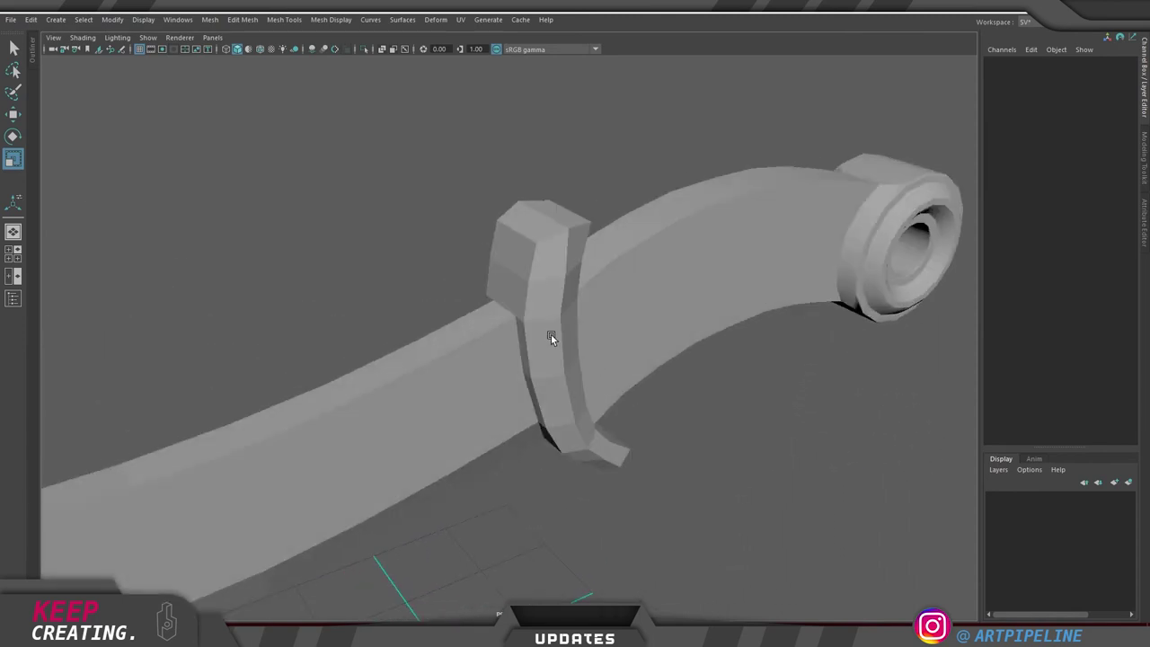
# Bevel the guard's outer border edges with a fraction of 0.299 and 2 segments, and return to object mode
pyautogui.click(551, 335)
pyautogui.moveTo(552, 333); pyautogui.dragTo(536, 265, button='right')
pyautogui.moveTo(495, 240)
pyautogui.keyDown('alt'); pyautogui.mouseDown()
pyautogui.moveTo(598, 275)
pyautogui.moveTo(510, 249)
pyautogui.mouseUp(); pyautogui.keyUp('alt')
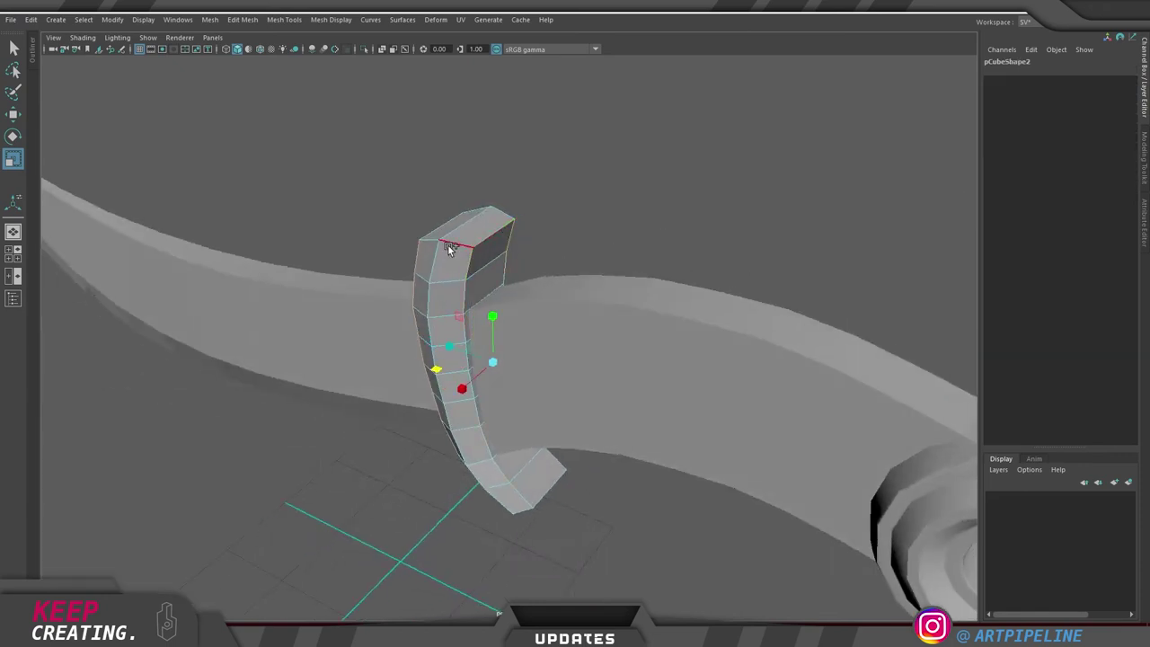
pyautogui.keyDown('alt'); pyautogui.moveTo(430, 245); pyautogui.dragTo(486, 248); pyautogui.keyUp('alt')
pyautogui.keyDown('alt'); pyautogui.moveTo(768, 448); pyautogui.dragTo(563, 386); pyautogui.keyUp('alt')
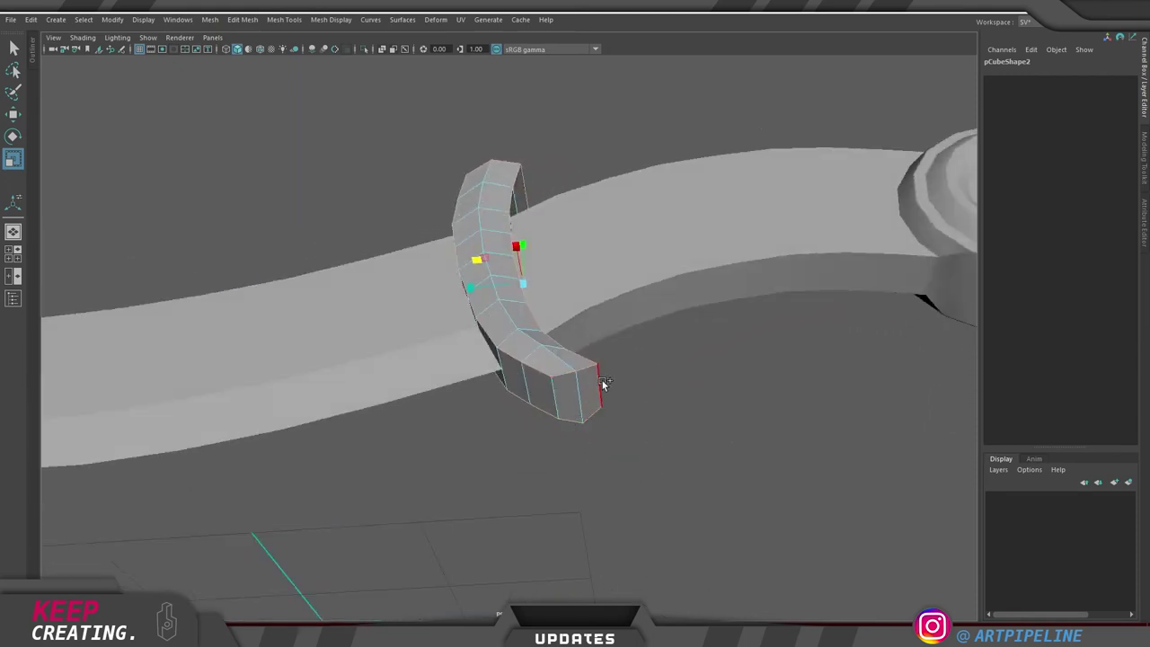
pyautogui.keyDown('alt'); pyautogui.moveTo(707, 389); pyautogui.dragTo(680, 381); pyautogui.keyUp('alt')
pyautogui.hotkey('ctrl', 'b')
pyautogui.hotkey('ctrl', 'z')
pyautogui.hotkey('ctrl', 'b')
pyautogui.keyDown('alt'); pyautogui.moveTo(835, 401); pyautogui.dragTo(617, 386); pyautogui.keyUp('alt')
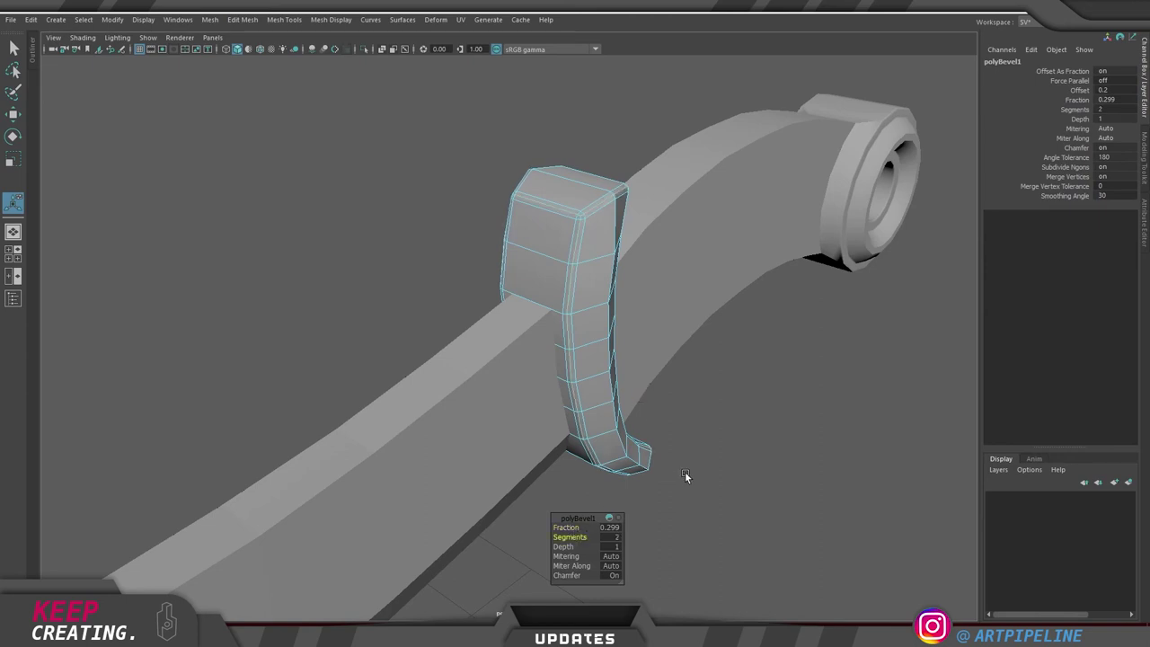
pyautogui.press('q')
pyautogui.press('F8')
pyautogui.click(763, 252)
pyautogui.click(791, 482)
pyautogui.keyDown('alt'); pyautogui.moveTo(788, 483); pyautogui.dragTo(634, 375); pyautogui.keyUp('alt')
# Try to bevel the guard's central lengthwise edge loop with a fraction of 0.5 and 1 segment
pyautogui.click(529, 410)
pyautogui.moveTo(521, 291); pyautogui.dragTo(514, 238, button='right')
pyautogui.doubleClick(514, 240)
pyautogui.hotkey('ctrl', 'b')
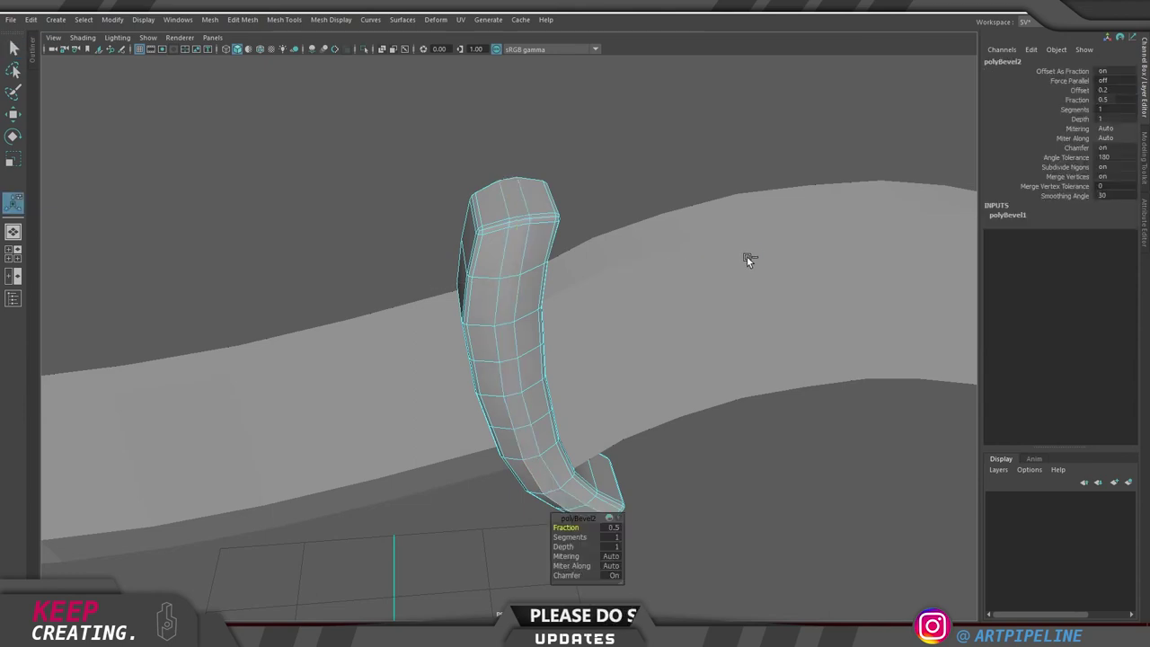
pyautogui.press('q')
pyautogui.press('F8')
pyautogui.click(600, 211)
# Check the beveled guard in smooth preview from several angles, and return to the unsmoothed display
pyautogui.click(515, 321)
pyautogui.press('3')
pyautogui.click(726, 171)
pyautogui.keyDown('alt'); pyautogui.moveTo(772, 266); pyautogui.dragTo(590, 318); pyautogui.keyUp('alt')
pyautogui.click(558, 331)
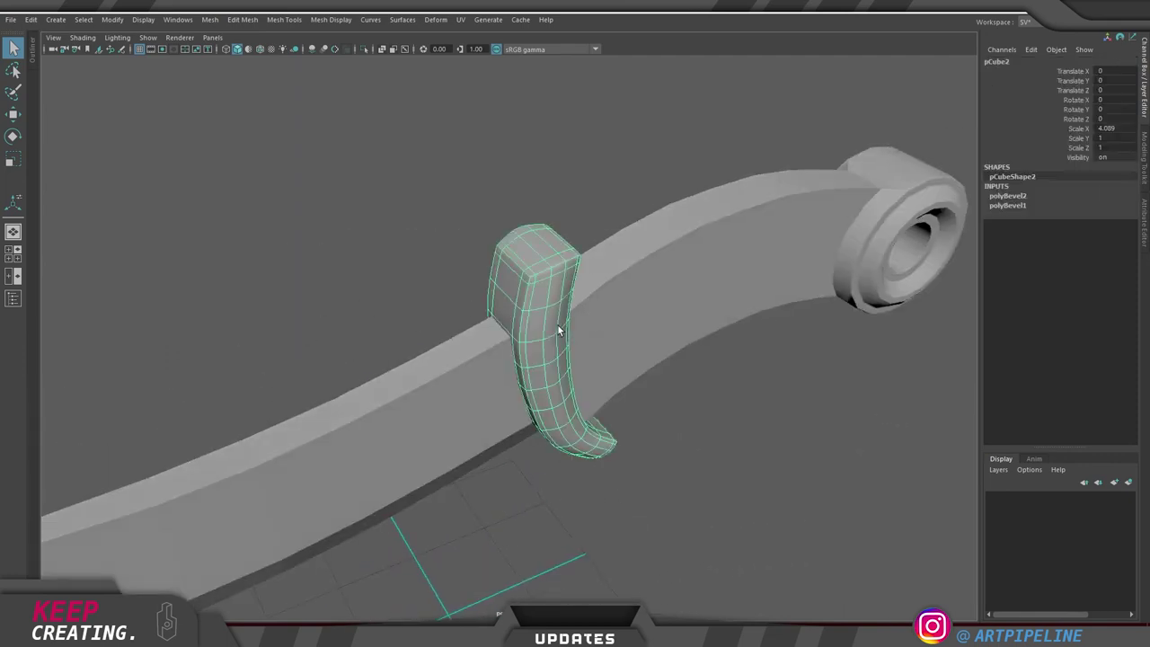
pyautogui.press('1')
pyautogui.click(562, 199)
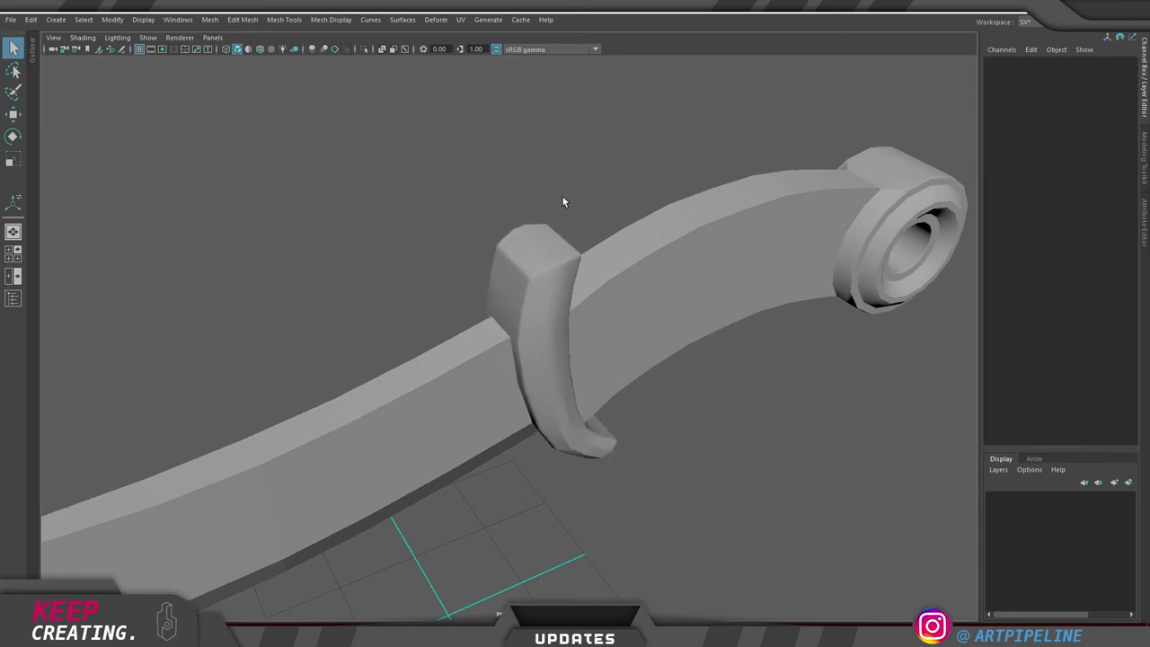
# Undo the bevel on the guard's central lengthwise edge loop
pyautogui.keyDown('alt'); pyautogui.moveTo(563, 198); pyautogui.dragTo(539, 271); pyautogui.keyUp('alt')
pyautogui.moveTo(538, 270); pyautogui.dragTo(537, 255, button='right')
pyautogui.doubleClick(529, 288)
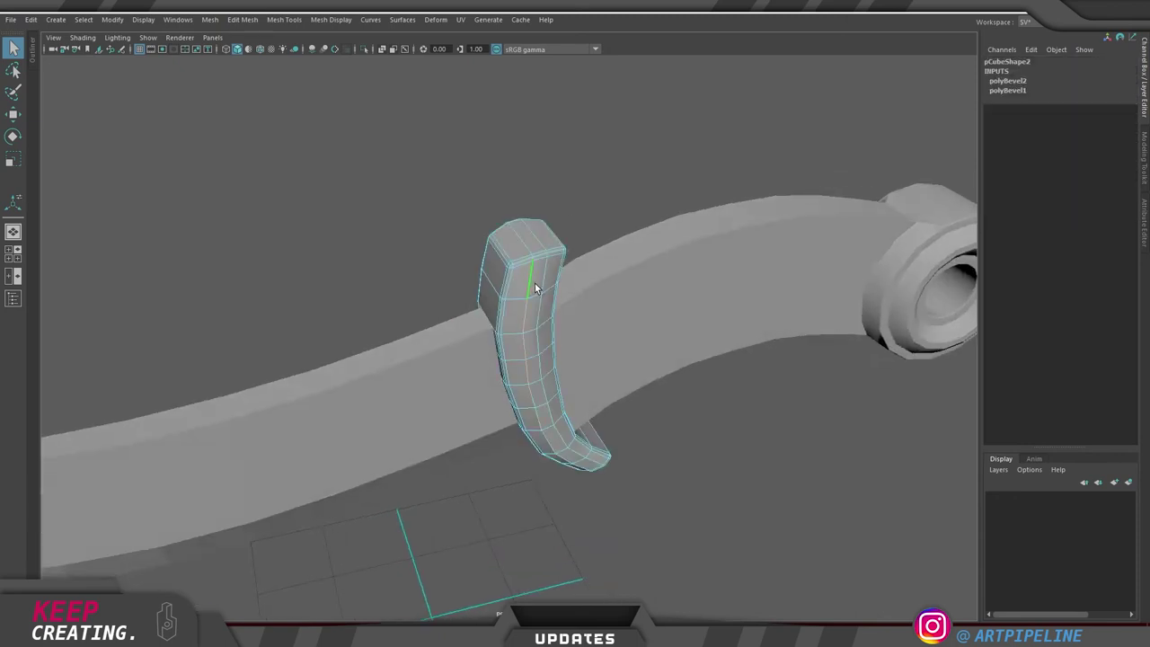
pyautogui.hotkey('ctrl', 'z')
pyautogui.hotkey('ctrl', 'z')
pyautogui.hotkey('ctrl', 'z')
pyautogui.hotkey('ctrl', 'z')
pyautogui.hotkey('ctrl', 'z')
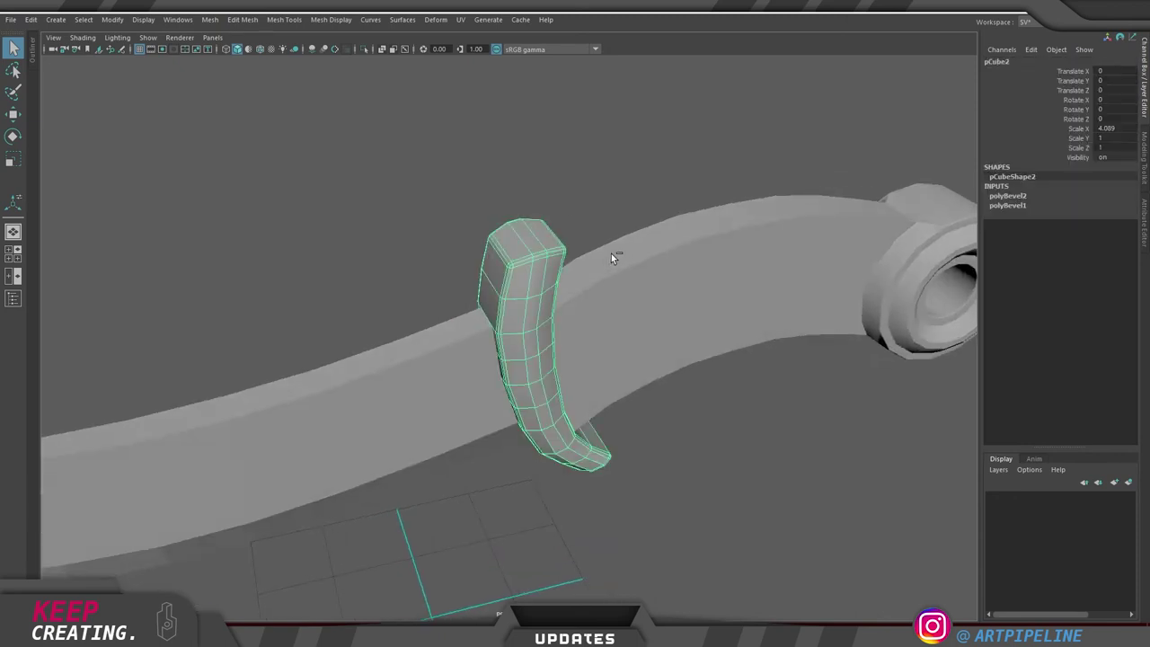
pyautogui.hotkey('ctrl', 'z')
pyautogui.hotkey('ctrl', 'z')
pyautogui.hotkey('ctrl', 'z')
pyautogui.hotkey('ctrl', 'z')
pyautogui.hotkey('ctrl', 'z')
# Return to object mode and inspect the guard in smooth preview without the central bevel
pyautogui.moveTo(573, 272); pyautogui.dragTo(628, 211, button='right')
pyautogui.click(687, 131)
pyautogui.click(518, 302)
pyautogui.press('3')
pyautogui.click(649, 188)
pyautogui.keyDown('alt'); pyautogui.moveTo(642, 195); pyautogui.dragTo(566, 240); pyautogui.keyUp('alt')
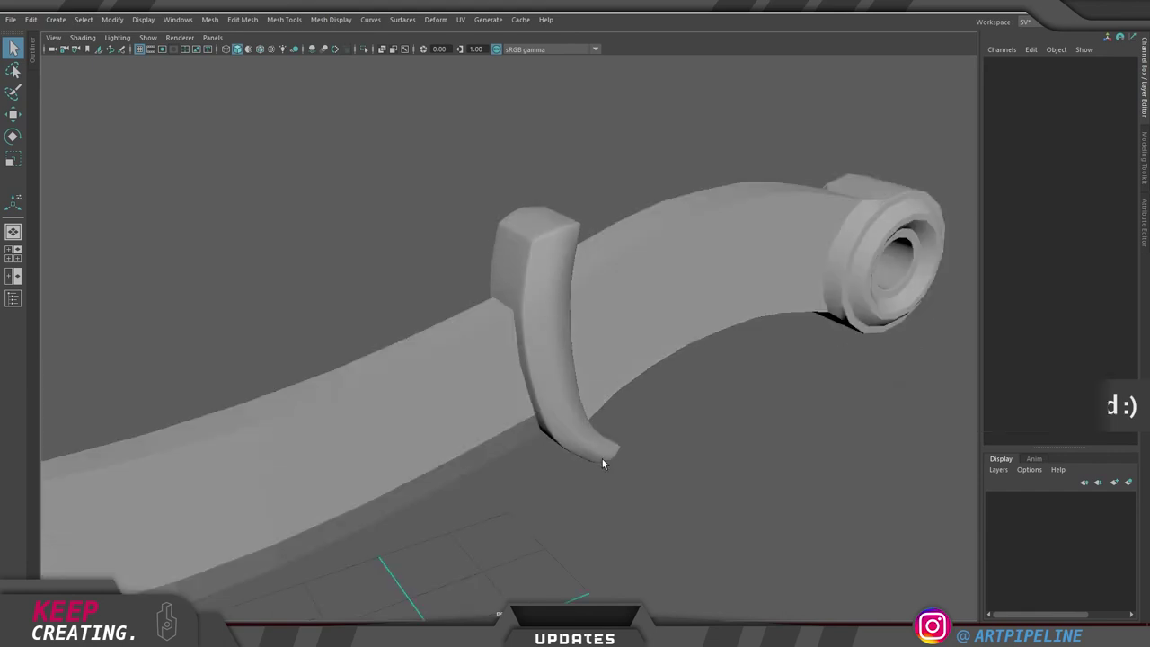
# Bevel the guard's central lengthwise edge loop with a fraction of 0.683, and return to object mode
pyautogui.click(543, 311)
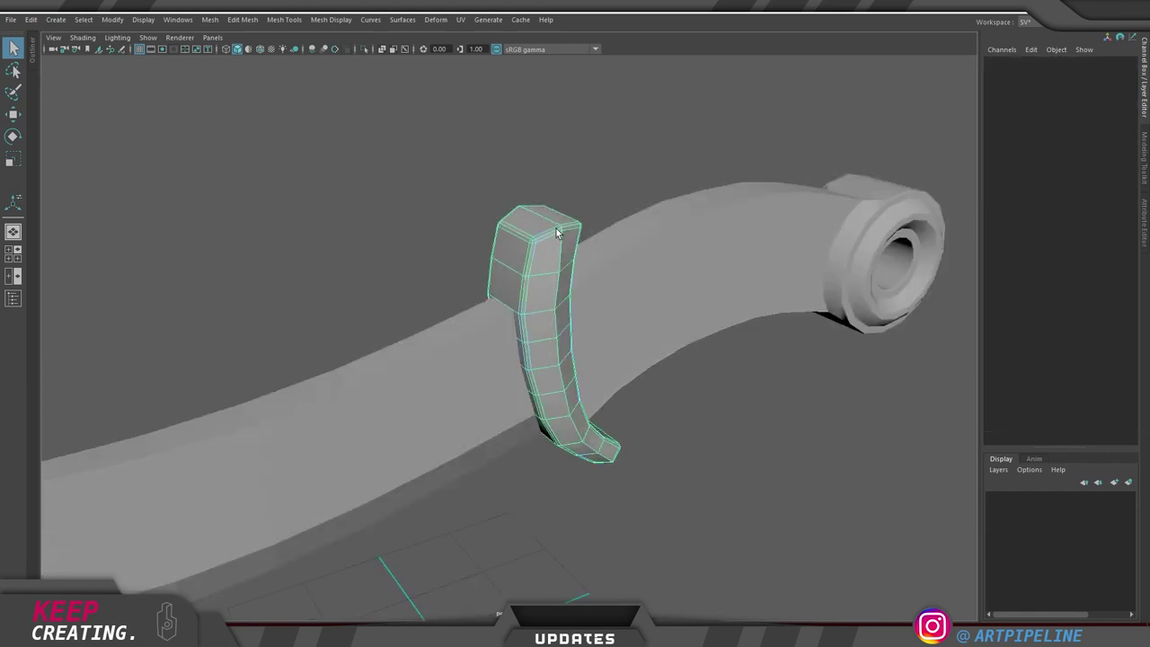
pyautogui.keyDown('alt'); pyautogui.moveTo(562, 283); pyautogui.dragTo(482, 294); pyautogui.keyUp('alt')
pyautogui.scroll(2, 482, 295)
pyautogui.hotkey('ctrl', 'b')
pyautogui.moveTo(692, 260); pyautogui.dragTo(865, 257, button='middle')
pyautogui.moveTo(865, 257); pyautogui.dragTo(784, 262)
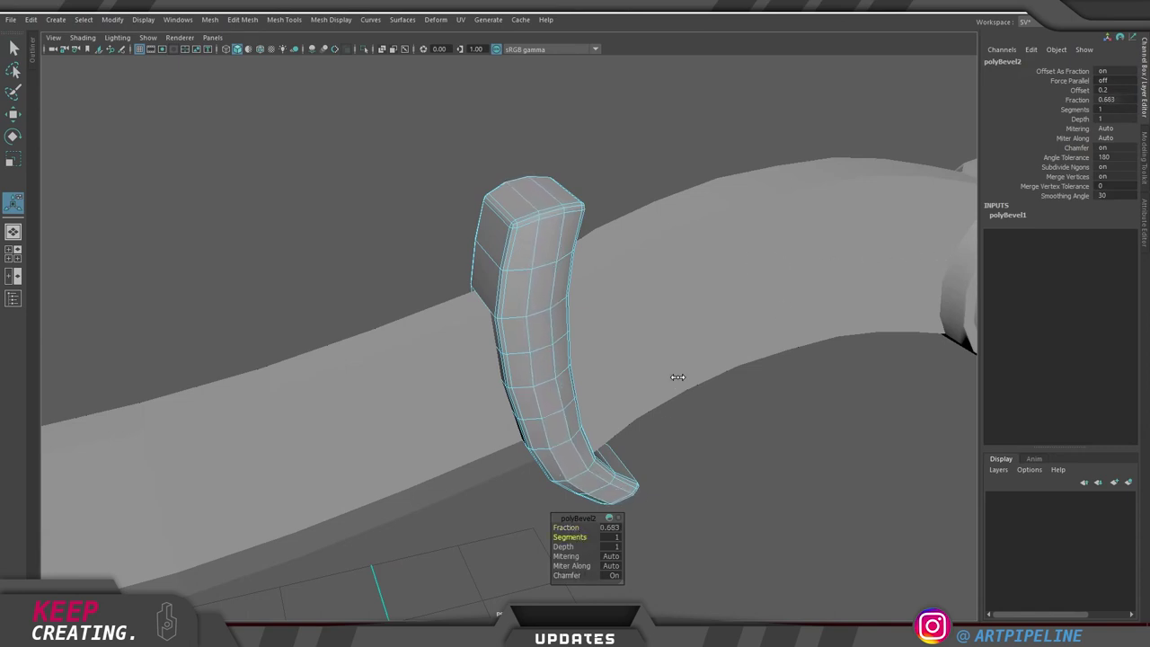
pyautogui.press('q')
pyautogui.moveTo(558, 341); pyautogui.dragTo(629, 261, button='right')
pyautogui.click(721, 139)
# Review the guard's wider central bevel in smooth preview, and switch back to the unsmoothed display
pyautogui.click(539, 312)
pyautogui.press('3')
pyautogui.click(705, 131)
pyautogui.scroll(-3, 575, 270)
pyautogui.moveTo(556, 289)
pyautogui.keyDown('alt'); pyautogui.mouseDown()
pyautogui.moveTo(490, 262)
pyautogui.moveTo(537, 246)
pyautogui.moveTo(575, 269)
pyautogui.moveTo(566, 293)
pyautogui.mouseUp(); pyautogui.keyUp('alt')
pyautogui.scroll(2, 581, 277)
pyautogui.click(523, 299)
pyautogui.press('1')
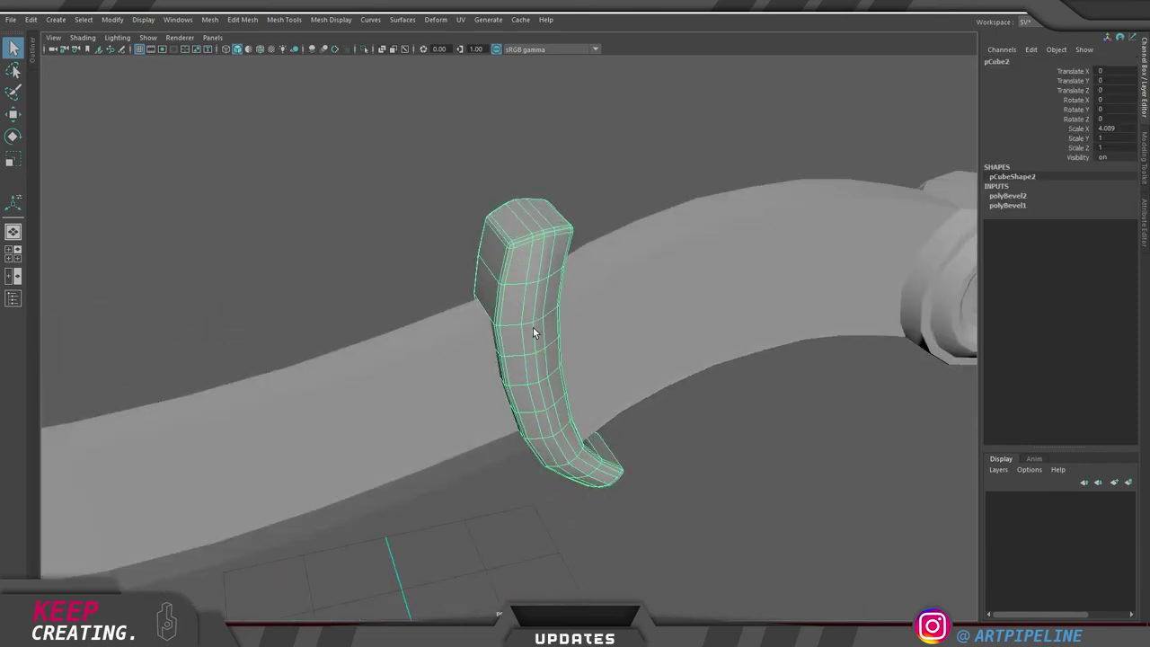
# Delete the surplus lengthwise edge loop within the guard's central bevel, and return to object mode
pyautogui.moveTo(534, 329); pyautogui.dragTo(551, 251, button='right')
pyautogui.doubleClick(551, 251)
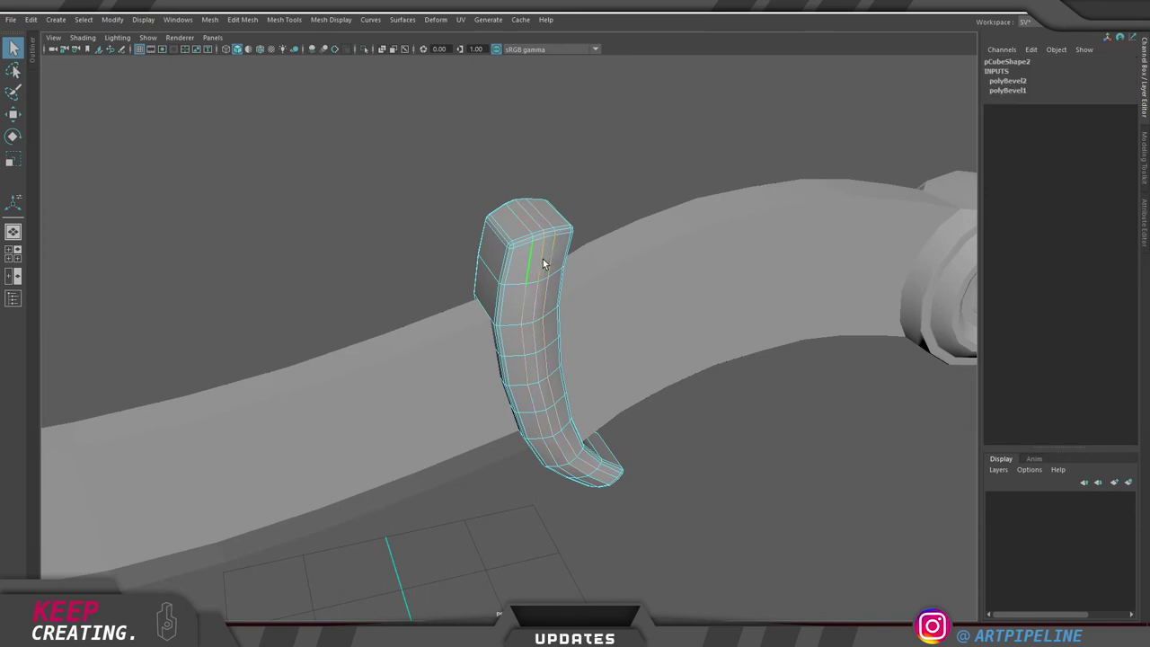
pyautogui.hotkey('ctrl', 'Delete')
pyautogui.moveTo(520, 333); pyautogui.dragTo(593, 256, button='right')
pyautogui.click(663, 157)
# Turn on smooth preview for the guard, handle and blade, and look over the complete dagger
pyautogui.click(528, 274)
pyautogui.press('3')
pyautogui.click(702, 157)
pyautogui.keyDown('alt'); pyautogui.moveTo(509, 296); pyautogui.dragTo(589, 285); pyautogui.keyUp('alt')
pyautogui.scroll(-3, 463, 292)
pyautogui.click(638, 335)
pyautogui.press('3')
pyautogui.click(682, 157)
pyautogui.scroll(-2, 488, 320)
pyautogui.scroll(3, 593, 292)
pyautogui.click(523, 349)
pyautogui.press('3')
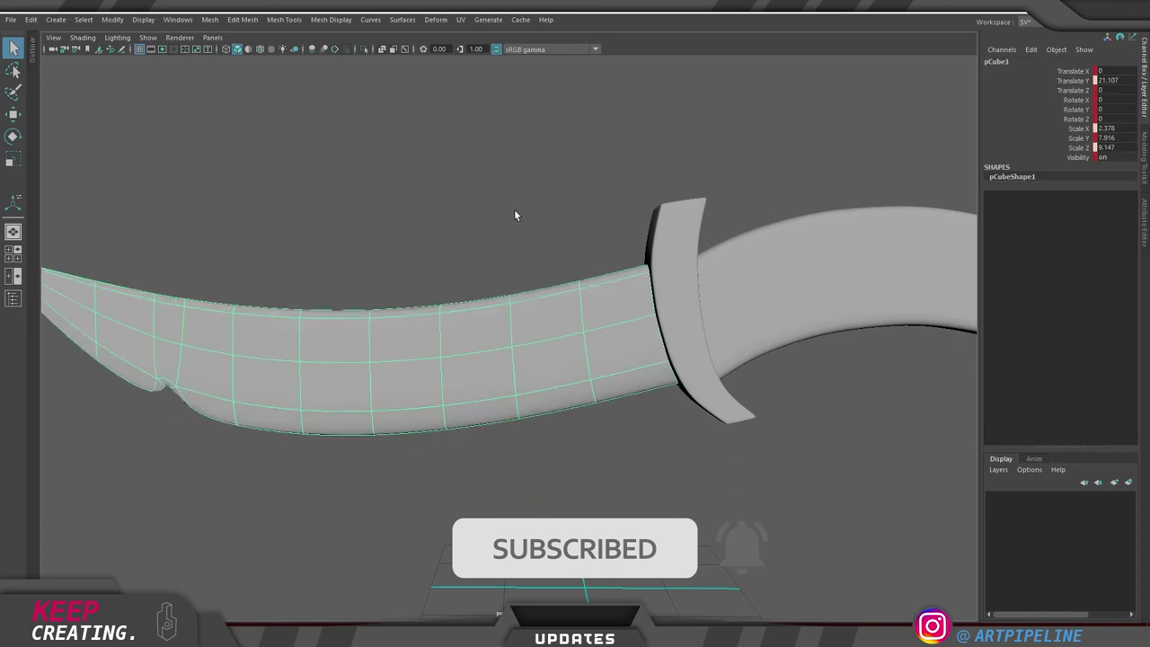
pyautogui.click(515, 215)
pyautogui.scroll(-3, 533, 303)
pyautogui.moveTo(534, 303)
pyautogui.keyDown('alt'); pyautogui.mouseDown()
pyautogui.moveTo(477, 316)
pyautogui.moveTo(536, 324)
pyautogui.mouseUp(); pyautogui.keyUp('alt')
pyautogui.keyDown('alt'); pyautogui.moveTo(537, 323); pyautogui.dragTo(475, 331, button='right'); pyautogui.keyUp('alt')
pyautogui.keyDown('alt'); pyautogui.moveTo(474, 330); pyautogui.dragTo(450, 314); pyautogui.keyUp('alt')
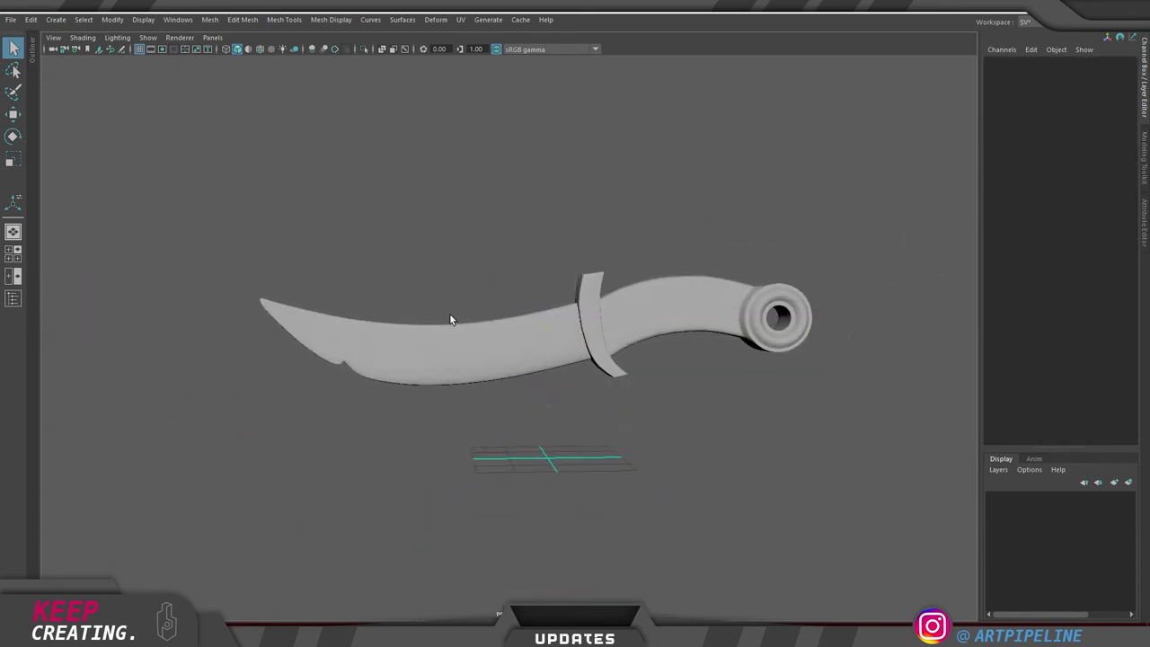
# Turn off smooth preview for the blade, guard and handle
pyautogui.click(463, 355)
pyautogui.press('1')
pyautogui.keyDown('alt'); pyautogui.moveTo(463, 355); pyautogui.dragTo(535, 320, button='middle'); pyautogui.keyUp('alt')
pyautogui.keyDown('alt'); pyautogui.moveTo(534, 320); pyautogui.dragTo(683, 350, button='right'); pyautogui.keyUp('alt')
pyautogui.moveTo(837, 418); pyautogui.dragTo(658, 243)
pyautogui.press('1')
pyautogui.click(585, 192)
pyautogui.scroll(3, 602, 378)
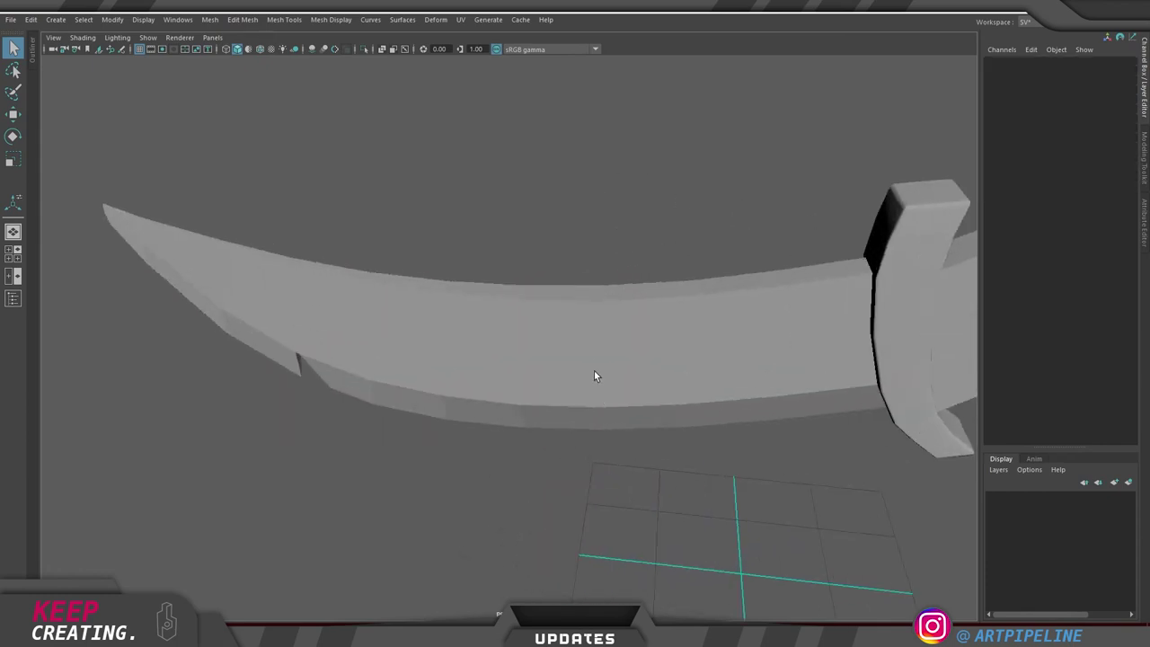
# Try bevelling the long edges of the blade's spine with a fraction of 0.5, and undo the bevel
pyautogui.click(599, 388)
pyautogui.scroll(-2, 586, 349)
pyautogui.keyDown('alt'); pyautogui.moveTo(585, 347); pyautogui.dragTo(491, 362); pyautogui.keyUp('alt')
pyautogui.keyDown('alt'); pyautogui.moveTo(490, 362); pyautogui.dragTo(755, 359, button='right'); pyautogui.keyUp('alt')
pyautogui.moveTo(403, 433)
pyautogui.keyDown('alt'); pyautogui.mouseDown(button='right')
pyautogui.moveTo(344, 437)
pyautogui.moveTo(397, 431)
pyautogui.mouseUp(button='right'); pyautogui.keyUp('alt')
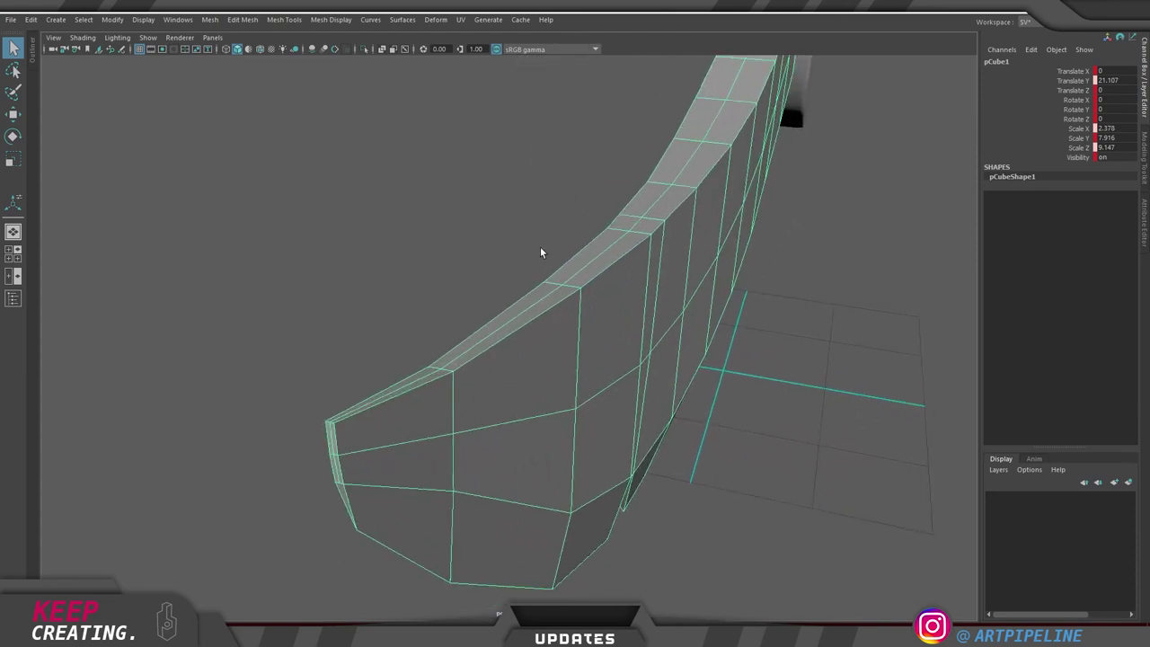
pyautogui.moveTo(465, 374); pyautogui.dragTo(472, 368, button='right')
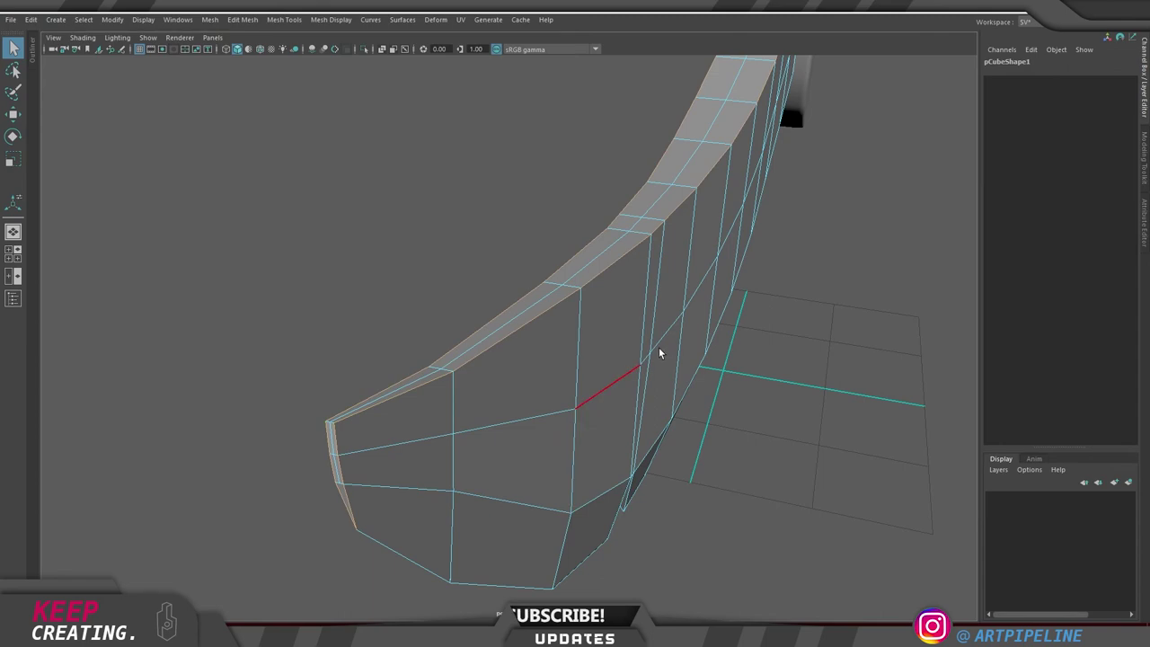
pyautogui.keyDown('alt'); pyautogui.moveTo(660, 353); pyautogui.dragTo(518, 356); pyautogui.keyUp('alt')
pyautogui.keyDown('alt'); pyautogui.moveTo(519, 357); pyautogui.dragTo(369, 372, button='right'); pyautogui.keyUp('alt')
pyautogui.keyDown('alt'); pyautogui.moveTo(537, 356); pyautogui.dragTo(575, 362); pyautogui.keyUp('alt')
pyautogui.keyDown('alt'); pyautogui.moveTo(407, 361); pyautogui.dragTo(651, 342, button='middle'); pyautogui.keyUp('alt')
pyautogui.keyDown('alt'); pyautogui.moveTo(406, 334); pyautogui.dragTo(630, 338, button='right'); pyautogui.keyUp('alt')
pyautogui.keyDown('alt'); pyautogui.moveTo(630, 338); pyautogui.dragTo(701, 310); pyautogui.keyUp('alt')
pyautogui.hotkey('ctrl', 'b')
pyautogui.keyDown('alt'); pyautogui.moveTo(793, 333); pyautogui.dragTo(719, 337); pyautogui.keyUp('alt')
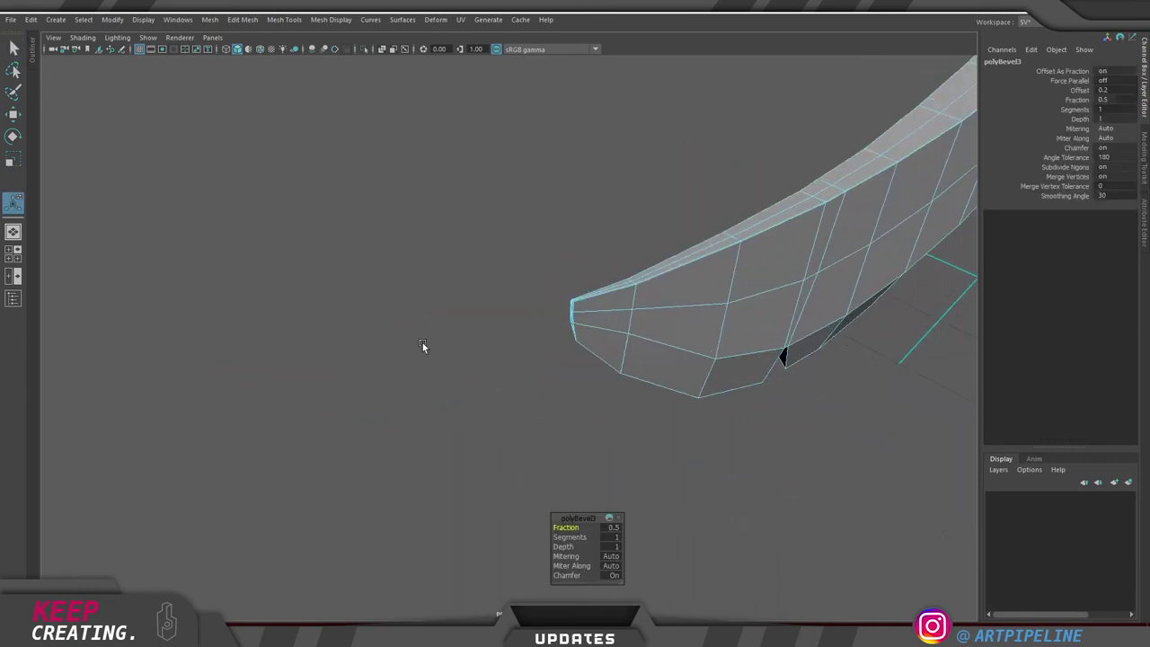
pyautogui.keyDown('alt'); pyautogui.moveTo(422, 342); pyautogui.dragTo(280, 369, button='right'); pyautogui.keyUp('alt')
pyautogui.keyDown('alt'); pyautogui.moveTo(799, 285); pyautogui.dragTo(585, 333, button='middle'); pyautogui.keyUp('alt')
pyautogui.keyDown('alt'); pyautogui.moveTo(585, 334); pyautogui.dragTo(680, 254); pyautogui.keyUp('alt')
pyautogui.scroll(6, 672, 279)
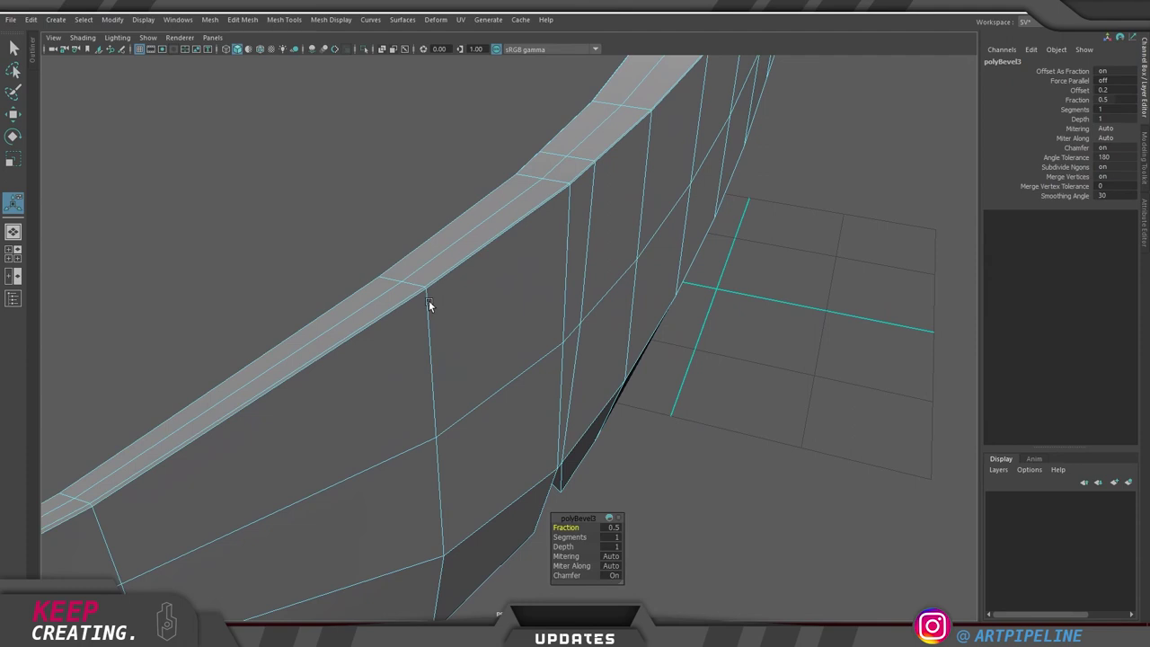
pyautogui.hotkey('ctrl', 'z')
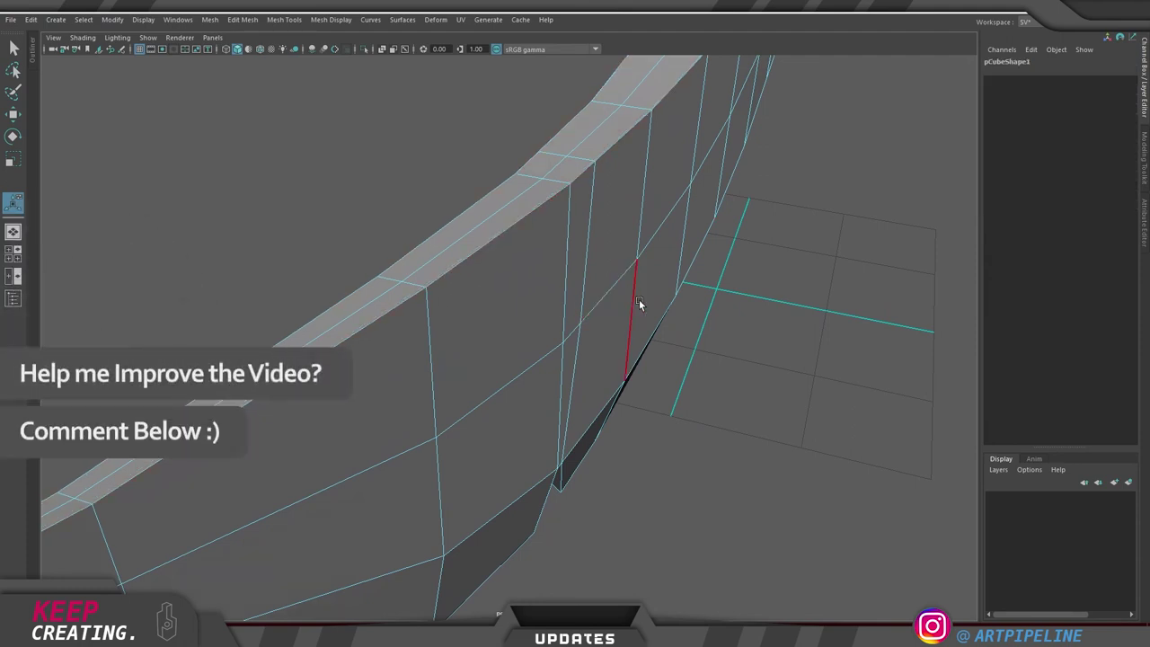
# Insert a lengthwise edge loop on the blade's broad side, close beneath the spine edge
pyautogui.scroll(-5, 626, 306)
pyautogui.keyDown('alt'); pyautogui.moveTo(583, 269); pyautogui.dragTo(531, 275); pyautogui.keyUp('alt')
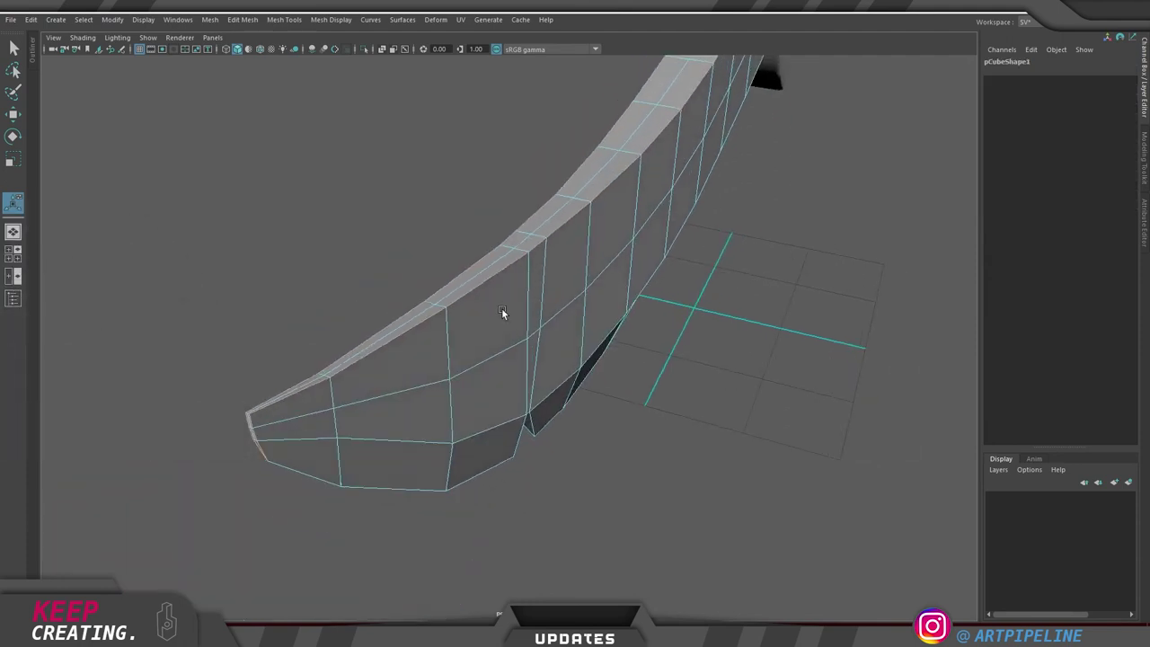
pyautogui.keyDown('alt'); pyautogui.moveTo(493, 320); pyautogui.dragTo(616, 323); pyautogui.keyUp('alt')
pyautogui.moveTo(606, 366); pyautogui.dragTo(647, 318, button='right')
pyautogui.moveTo(646, 318); pyautogui.dragTo(647, 283)
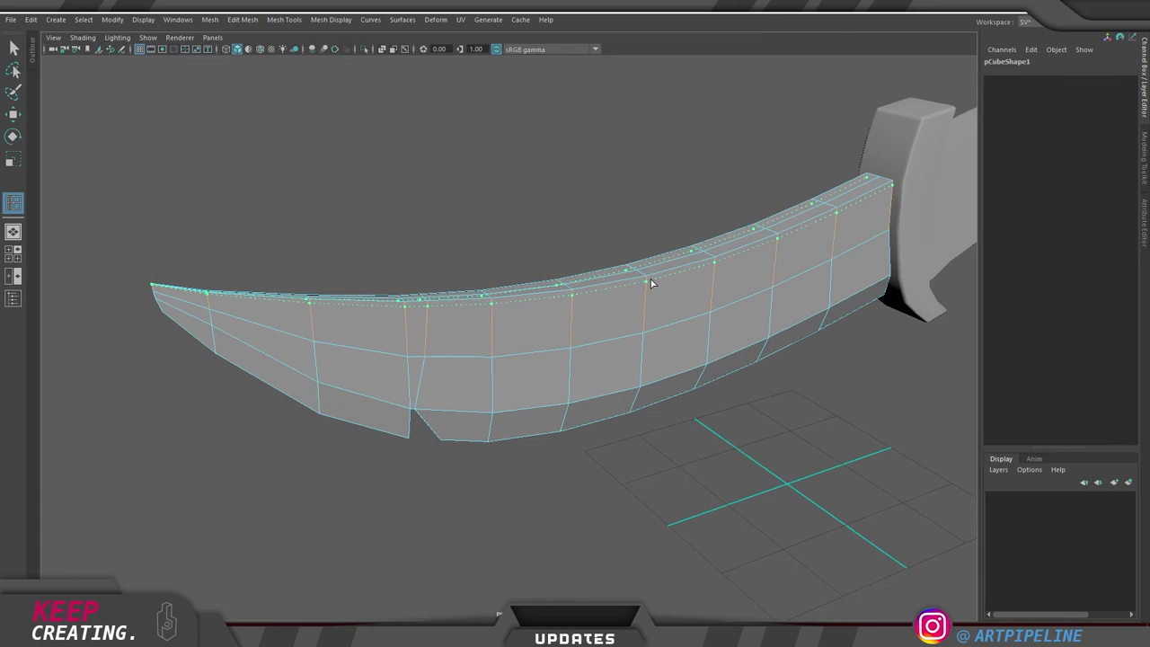
pyautogui.click(652, 281)
# Insert two lengthwise support loops on the blade's narrow spine face, one close to each of its long edges
pyautogui.keyDown('alt'); pyautogui.moveTo(649, 278); pyautogui.dragTo(516, 319); pyautogui.keyUp('alt')
pyautogui.keyDown('alt'); pyautogui.moveTo(515, 319); pyautogui.dragTo(535, 409, button='right'); pyautogui.keyUp('alt')
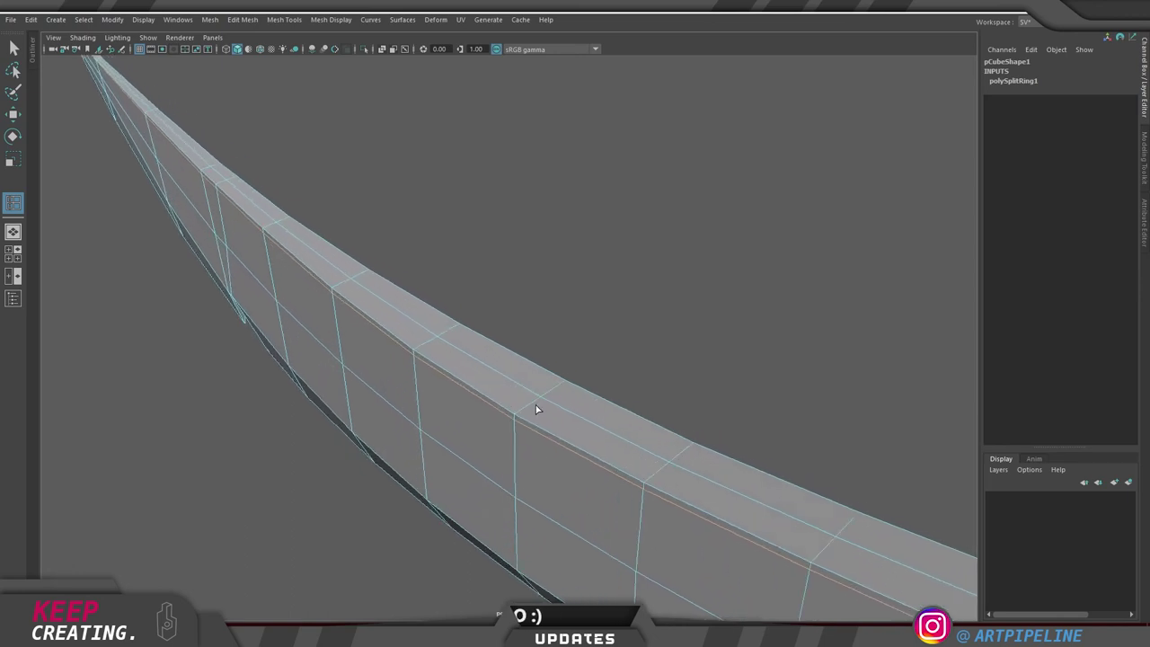
pyautogui.keyDown('alt'); pyautogui.moveTo(523, 412); pyautogui.dragTo(495, 371); pyautogui.keyUp('alt')
pyautogui.click(494, 369)
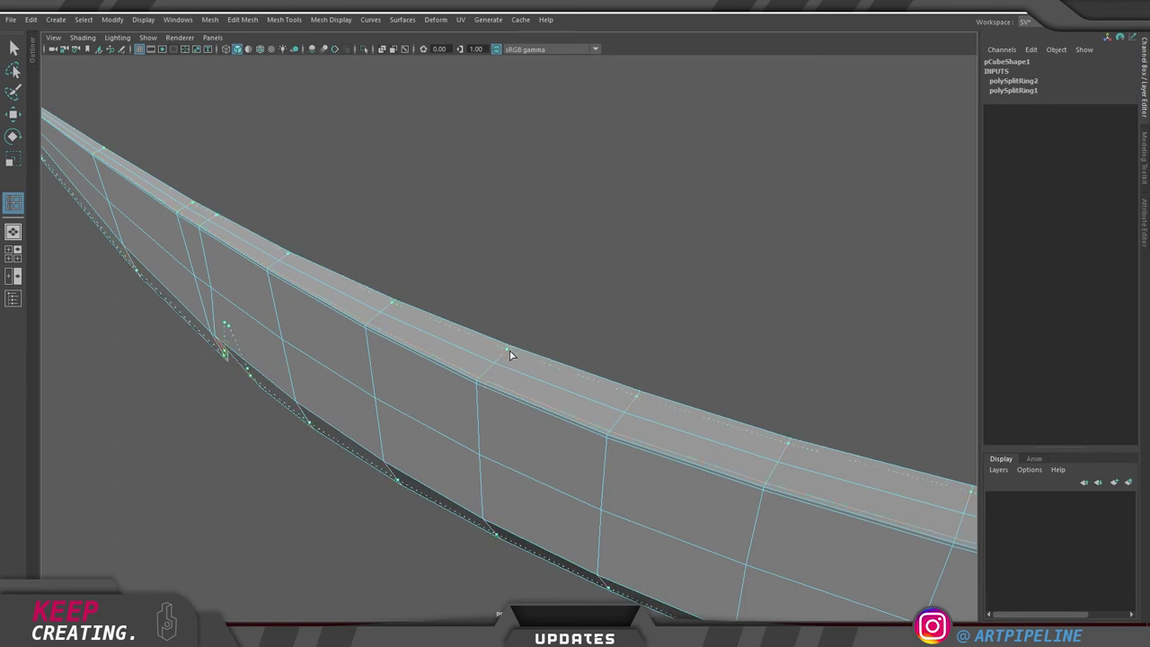
pyautogui.moveTo(512, 353); pyautogui.dragTo(511, 350)
pyautogui.keyDown('alt'); pyautogui.moveTo(670, 426); pyautogui.dragTo(521, 408, button='right'); pyautogui.keyUp('alt')
pyautogui.keyDown('alt'); pyautogui.moveTo(521, 409); pyautogui.dragTo(576, 380); pyautogui.keyUp('alt')
pyautogui.press('q')
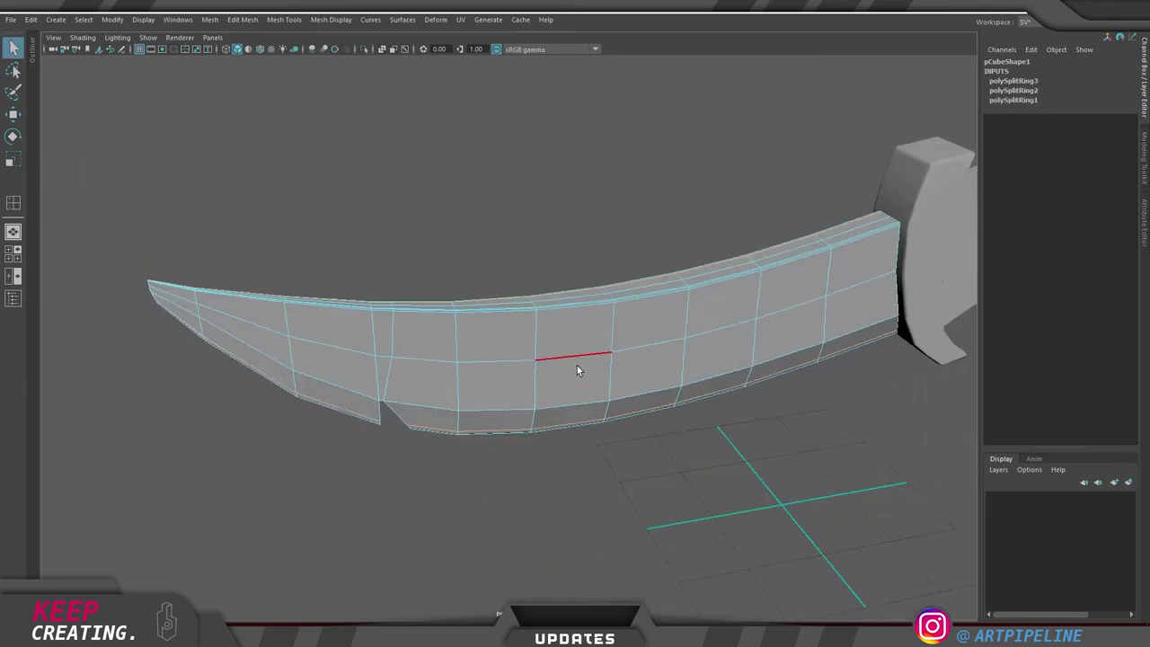
# Check the blade's spine in smooth preview, and isolate the blade in the viewport
pyautogui.moveTo(576, 380); pyautogui.dragTo(596, 317, button='right')
pyautogui.press('3')
pyautogui.click(564, 203)
pyautogui.keyDown('alt'); pyautogui.moveTo(680, 297); pyautogui.dragTo(535, 337); pyautogui.keyUp('alt')
pyautogui.click(604, 336)
pyautogui.keyDown('alt'); pyautogui.moveTo(534, 333); pyautogui.dragTo(558, 352, button='right'); pyautogui.keyUp('alt')
pyautogui.hotkey('ctrl', '1')
# Select the lengthwise edges on both sides of the blade where the broad faces meet the sharpened bevel
pyautogui.keyDown('alt'); pyautogui.moveTo(688, 334); pyautogui.dragTo(488, 368); pyautogui.keyUp('alt')
pyautogui.press('F10')
pyautogui.click(640, 373)
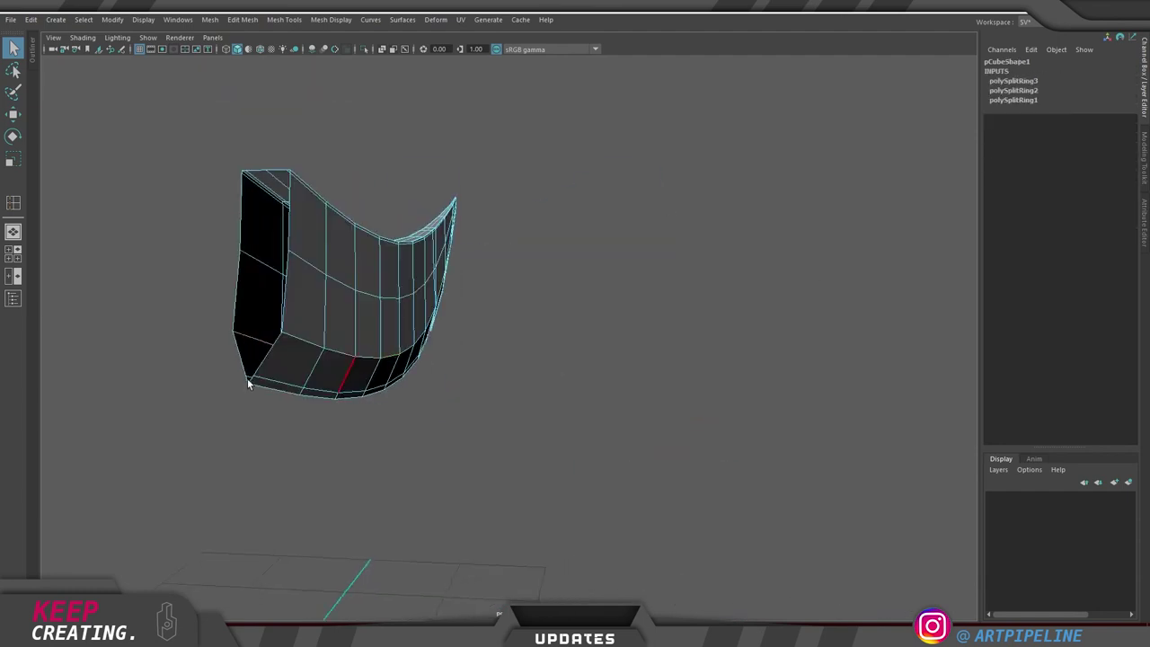
pyautogui.keyDown('alt'); pyautogui.moveTo(249, 384); pyautogui.dragTo(455, 372); pyautogui.keyUp('alt')
pyautogui.keyDown('alt'); pyautogui.moveTo(433, 325); pyautogui.dragTo(575, 344, button='middle'); pyautogui.keyUp('alt')
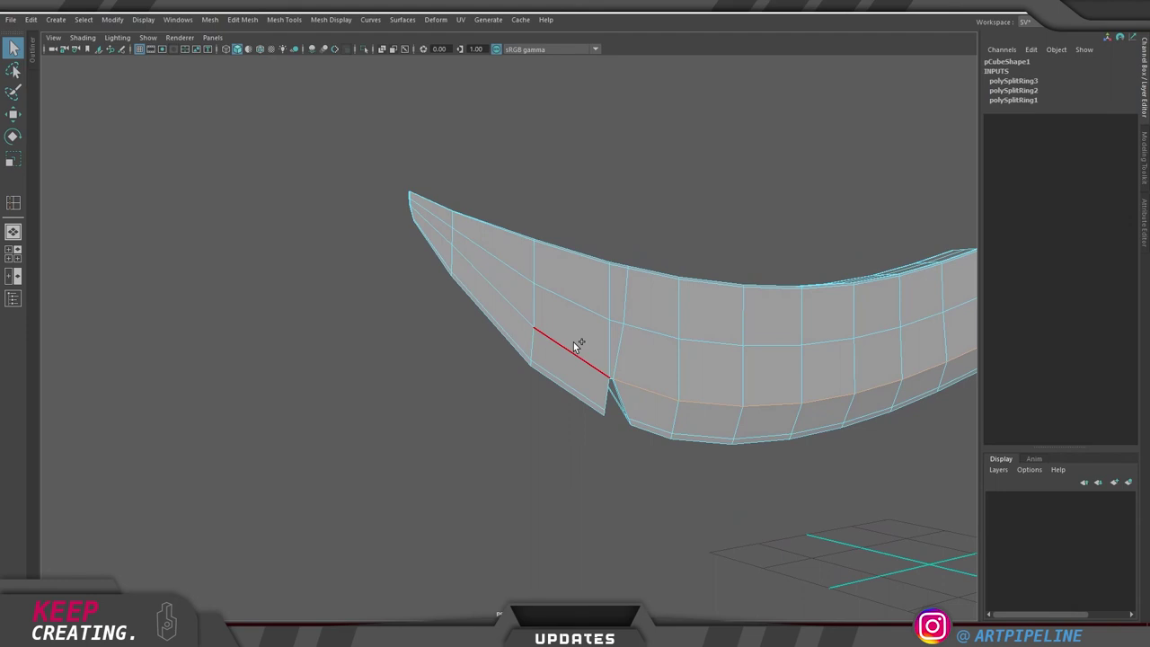
pyautogui.keyDown('alt'); pyautogui.moveTo(573, 346); pyautogui.dragTo(657, 359); pyautogui.keyUp('alt')
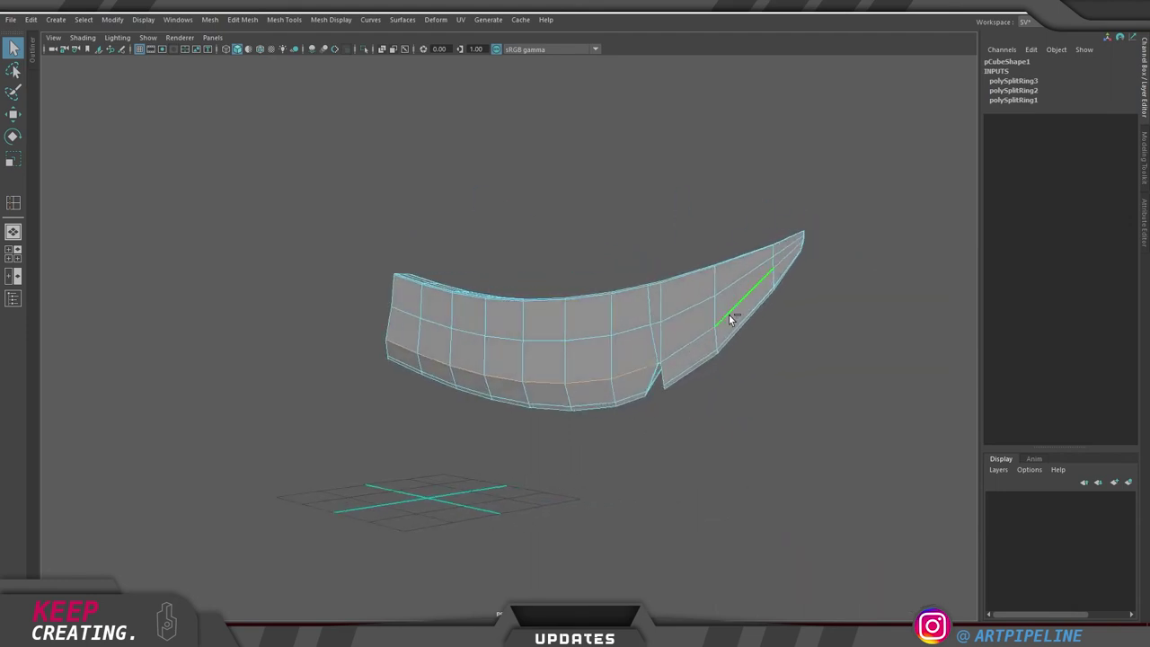
pyautogui.keyDown('alt'); pyautogui.moveTo(731, 319); pyautogui.dragTo(652, 332); pyautogui.keyUp('alt')
pyautogui.keyDown('alt'); pyautogui.moveTo(653, 332); pyautogui.dragTo(749, 403, button='right'); pyautogui.keyUp('alt')
pyautogui.keyDown('alt'); pyautogui.moveTo(748, 403); pyautogui.dragTo(459, 374); pyautogui.keyUp('alt')
pyautogui.keyDown('alt'); pyautogui.moveTo(579, 374); pyautogui.dragTo(441, 321); pyautogui.keyUp('alt')
pyautogui.keyDown('alt'); pyautogui.moveTo(390, 323); pyautogui.dragTo(506, 354, button='middle'); pyautogui.keyUp('alt')
pyautogui.keyDown('alt'); pyautogui.moveTo(506, 354); pyautogui.dragTo(393, 366); pyautogui.keyUp('alt')
pyautogui.keyDown('alt'); pyautogui.moveTo(392, 365); pyautogui.dragTo(771, 356, button='right'); pyautogui.keyUp('alt')
pyautogui.keyDown('alt'); pyautogui.moveTo(537, 248); pyautogui.dragTo(429, 319); pyautogui.keyUp('alt')
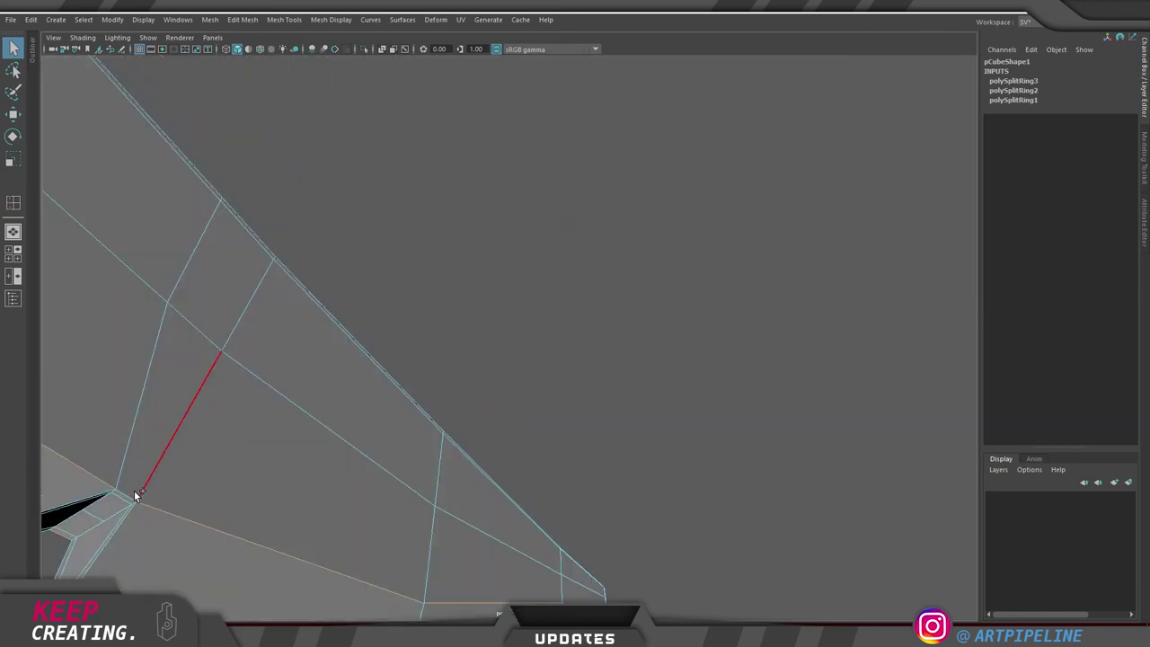
pyautogui.keyDown('alt'); pyautogui.moveTo(171, 476); pyautogui.dragTo(298, 468); pyautogui.keyUp('alt')
# Try bevelling the selected lengthwise edges with a fraction of 0.5, and undo each attempt
pyautogui.hotkey('ctrl', 'b')
pyautogui.keyDown('alt'); pyautogui.moveTo(519, 357); pyautogui.dragTo(492, 347); pyautogui.keyUp('alt')
pyautogui.hotkey('ctrl', 'z')
pyautogui.keyDown('alt'); pyautogui.moveTo(648, 315); pyautogui.dragTo(548, 325, button='right'); pyautogui.keyUp('alt')
pyautogui.keyDown('alt'); pyautogui.moveTo(516, 288); pyautogui.dragTo(503, 365); pyautogui.keyUp('alt')
pyautogui.keyDown('alt'); pyautogui.moveTo(503, 366); pyautogui.dragTo(343, 396, button='right'); pyautogui.keyUp('alt')
pyautogui.keyDown('alt'); pyautogui.moveTo(772, 396); pyautogui.dragTo(425, 378, button='middle'); pyautogui.keyUp('alt')
pyautogui.keyDown('alt'); pyautogui.moveTo(529, 382); pyautogui.dragTo(631, 396); pyautogui.keyUp('alt')
pyautogui.keyDown('alt'); pyautogui.moveTo(632, 396); pyautogui.dragTo(614, 399, button='right'); pyautogui.keyUp('alt')
pyautogui.hotkey('ctrl', 'b')
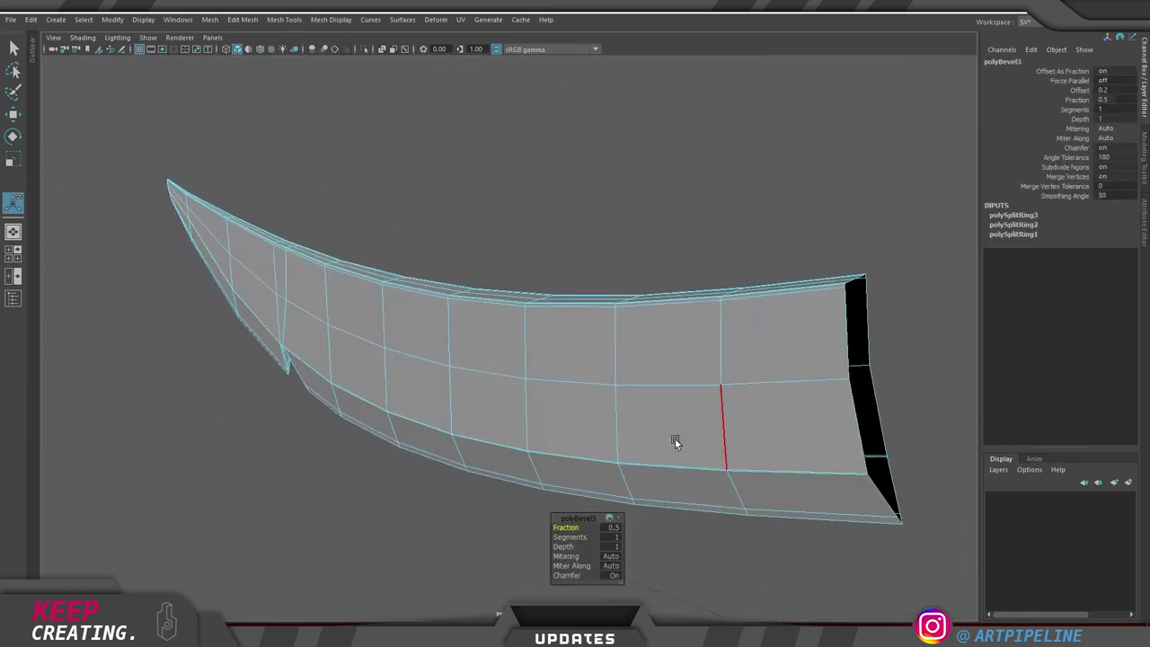
pyautogui.keyDown('alt'); pyautogui.moveTo(636, 426); pyautogui.dragTo(781, 413, button='middle'); pyautogui.keyUp('alt')
pyautogui.keyDown('alt'); pyautogui.moveTo(530, 387); pyautogui.dragTo(624, 361); pyautogui.keyUp('alt')
pyautogui.hotkey('ctrl', 'z')
# Bevel the selected lengthwise edges above the cutting edge with a fraction of 0.747, and return to object mode
pyautogui.keyDown('alt'); pyautogui.moveTo(550, 375); pyautogui.dragTo(672, 366, button='middle'); pyautogui.keyUp('alt')
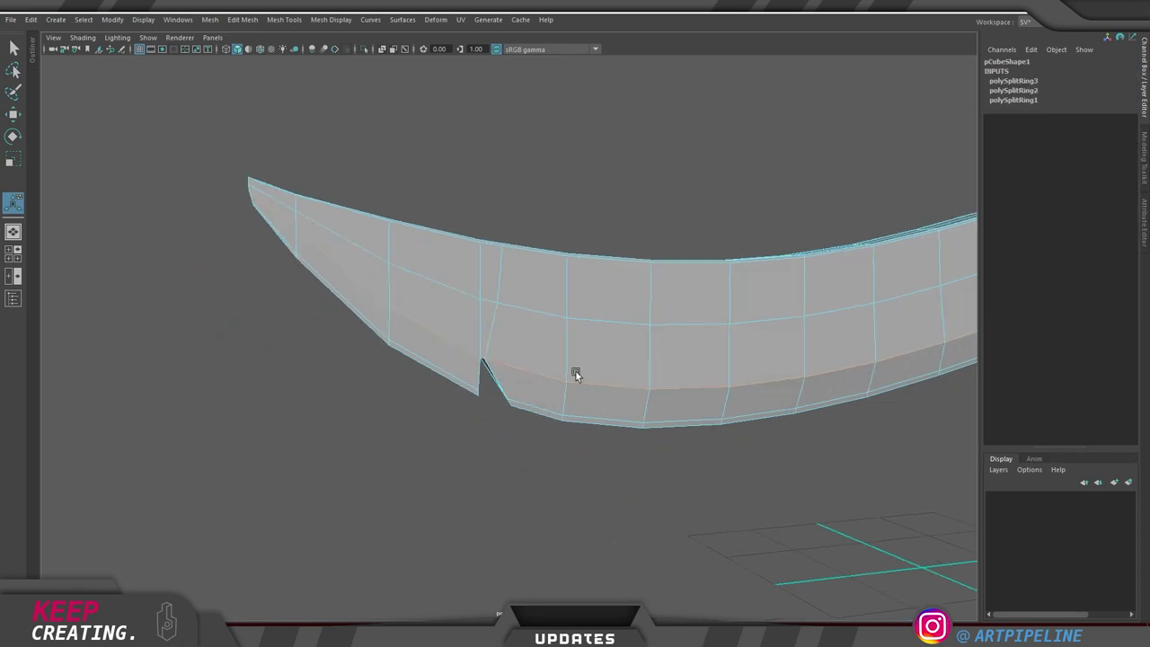
pyautogui.keyDown('alt'); pyautogui.moveTo(672, 368); pyautogui.dragTo(724, 383, button='right'); pyautogui.keyUp('alt')
pyautogui.hotkey('ctrl', 'b')
pyautogui.keyDown('alt'); pyautogui.moveTo(724, 445); pyautogui.dragTo(613, 418); pyautogui.keyUp('alt')
pyautogui.keyDown('alt'); pyautogui.moveTo(555, 360); pyautogui.dragTo(658, 347, button='middle'); pyautogui.keyUp('alt')
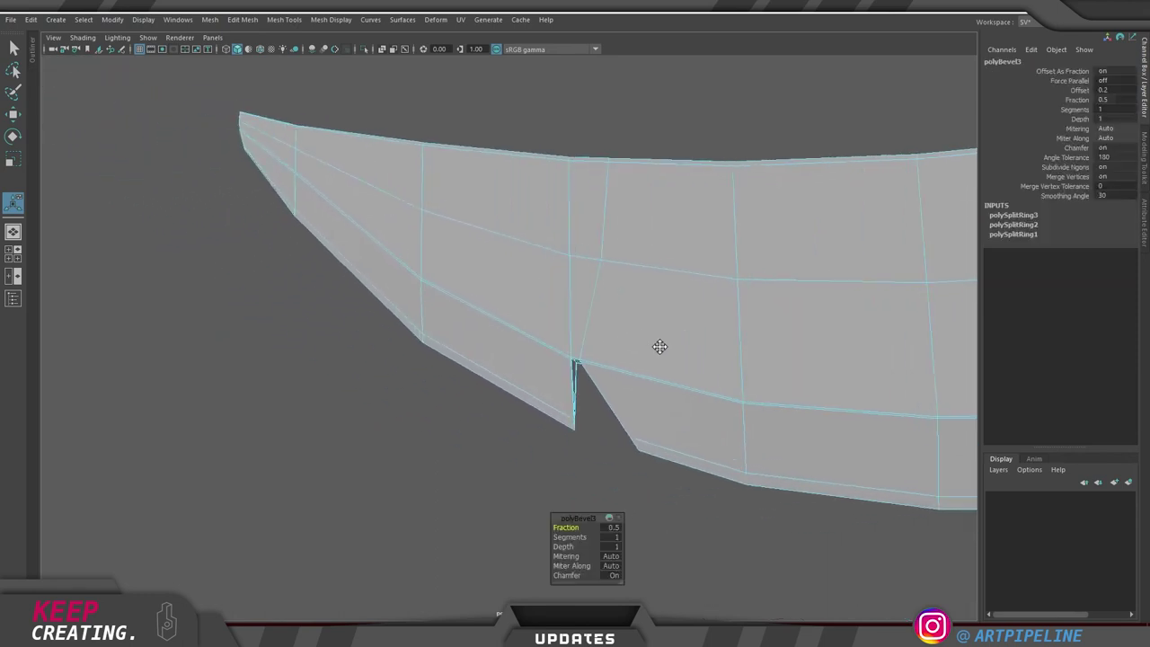
pyautogui.keyDown('alt'); pyautogui.moveTo(658, 345); pyautogui.dragTo(741, 396, button='right'); pyautogui.keyUp('alt')
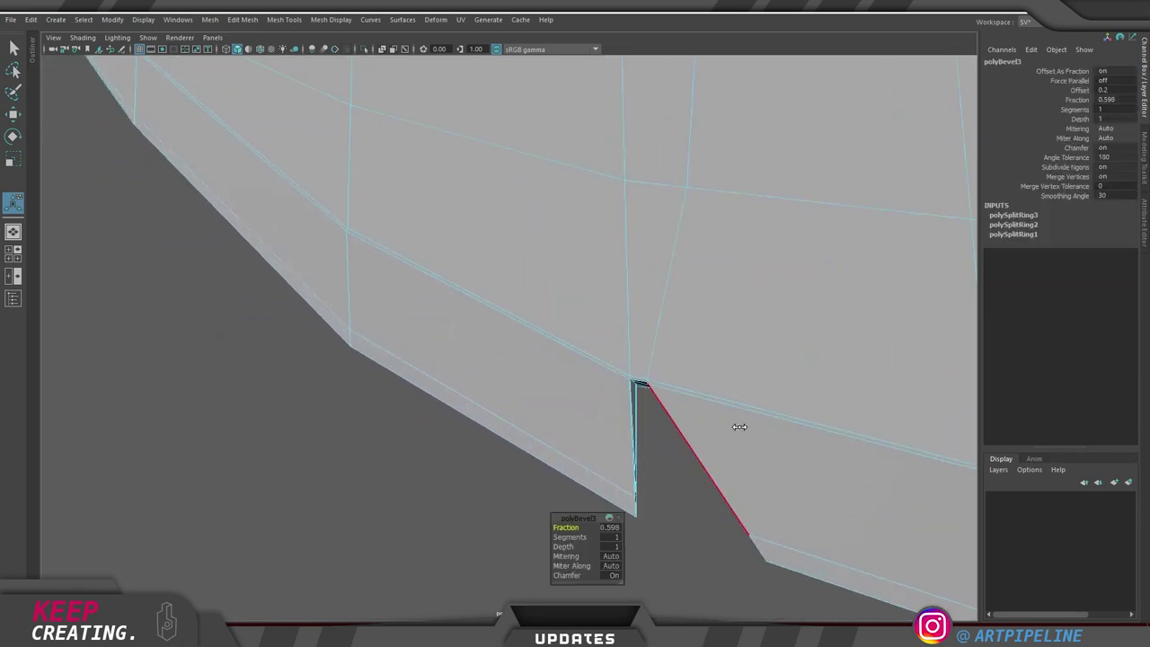
pyautogui.keyDown('alt'); pyautogui.moveTo(738, 425); pyautogui.dragTo(492, 422, button='right'); pyautogui.keyUp('alt')
pyautogui.keyDown('alt'); pyautogui.moveTo(774, 412); pyautogui.dragTo(402, 410, button='middle'); pyautogui.keyUp('alt')
pyautogui.keyDown('alt'); pyautogui.moveTo(402, 410); pyautogui.dragTo(245, 404, button='right'); pyautogui.keyUp('alt')
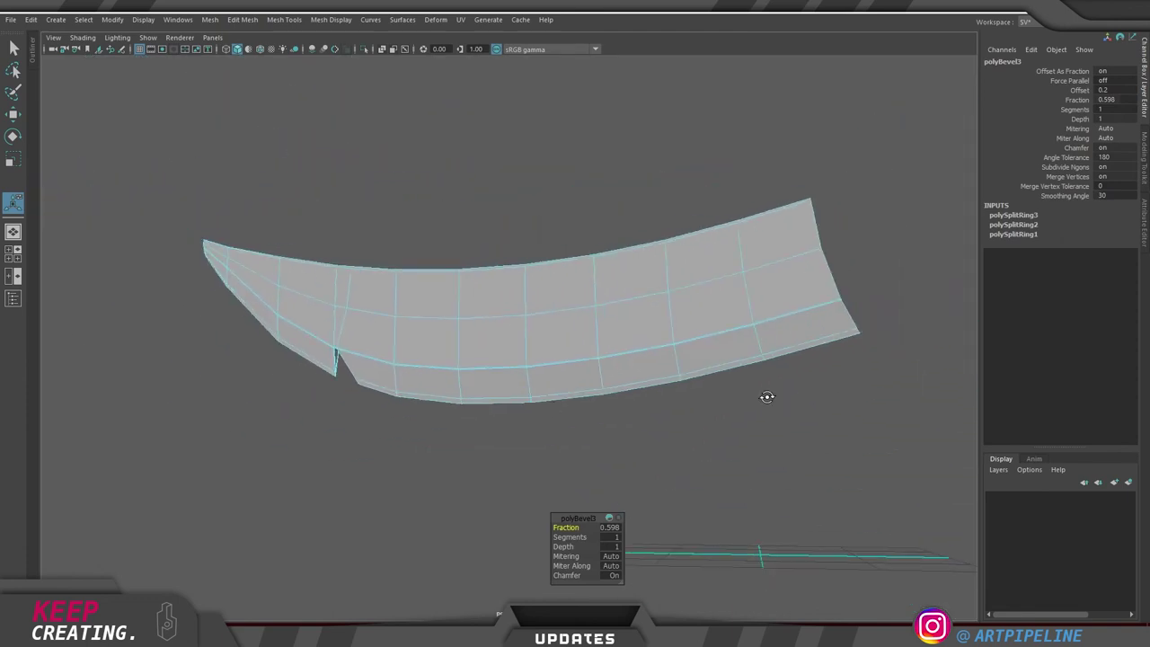
pyautogui.keyDown('alt'); pyautogui.moveTo(777, 396); pyautogui.dragTo(707, 413); pyautogui.keyUp('alt')
pyautogui.keyDown('alt'); pyautogui.moveTo(706, 414); pyautogui.dragTo(776, 413, button='right'); pyautogui.keyUp('alt')
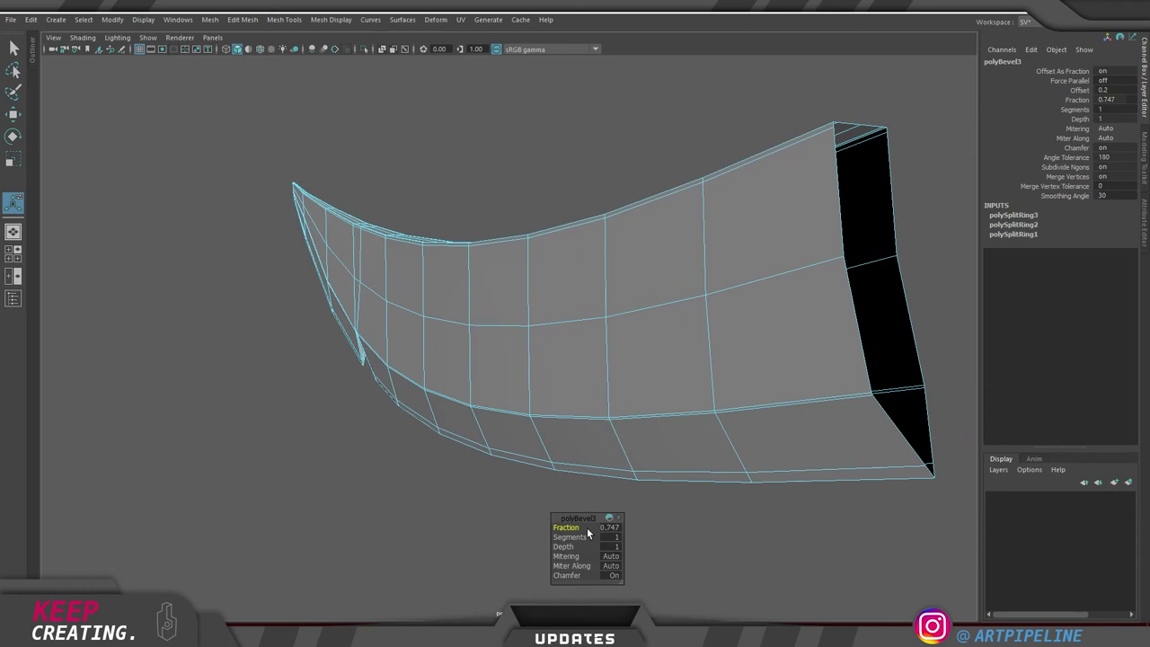
pyautogui.press('q')
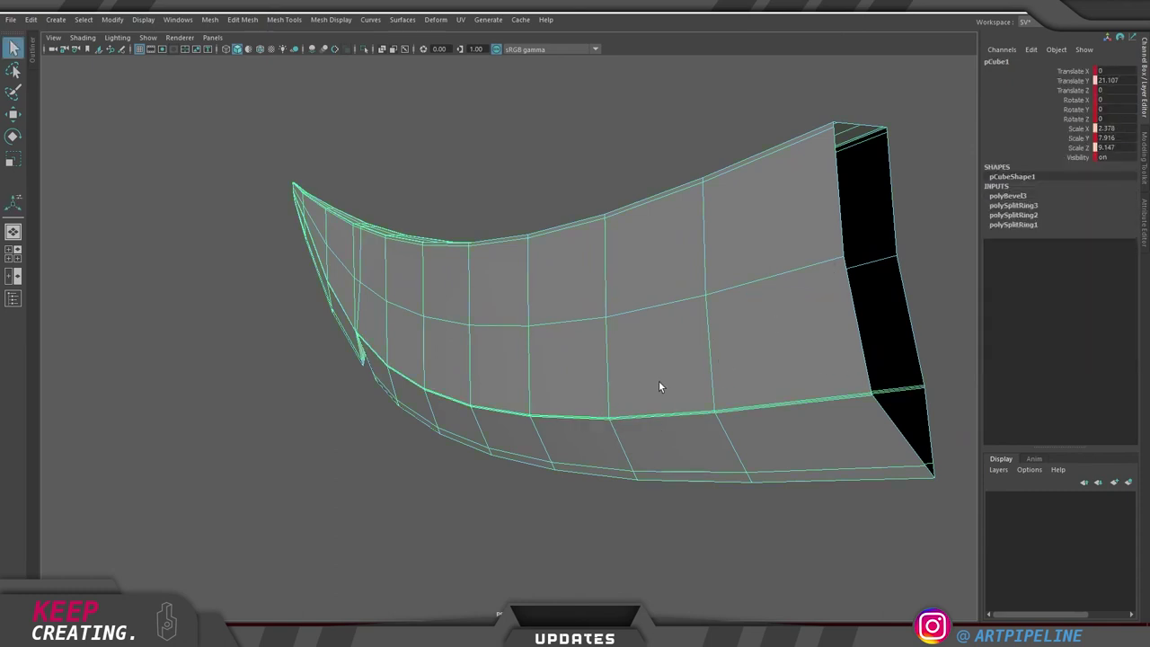
# Review the blade's sharpened bevel in smooth preview, and switch back to the unsmoothed display
pyautogui.press('3')
pyautogui.click(648, 175)
pyautogui.keyDown('alt'); pyautogui.moveTo(646, 228); pyautogui.dragTo(449, 327, button='right'); pyautogui.keyUp('alt')
pyautogui.keyDown('alt'); pyautogui.moveTo(449, 328); pyautogui.dragTo(563, 358); pyautogui.keyUp('alt')
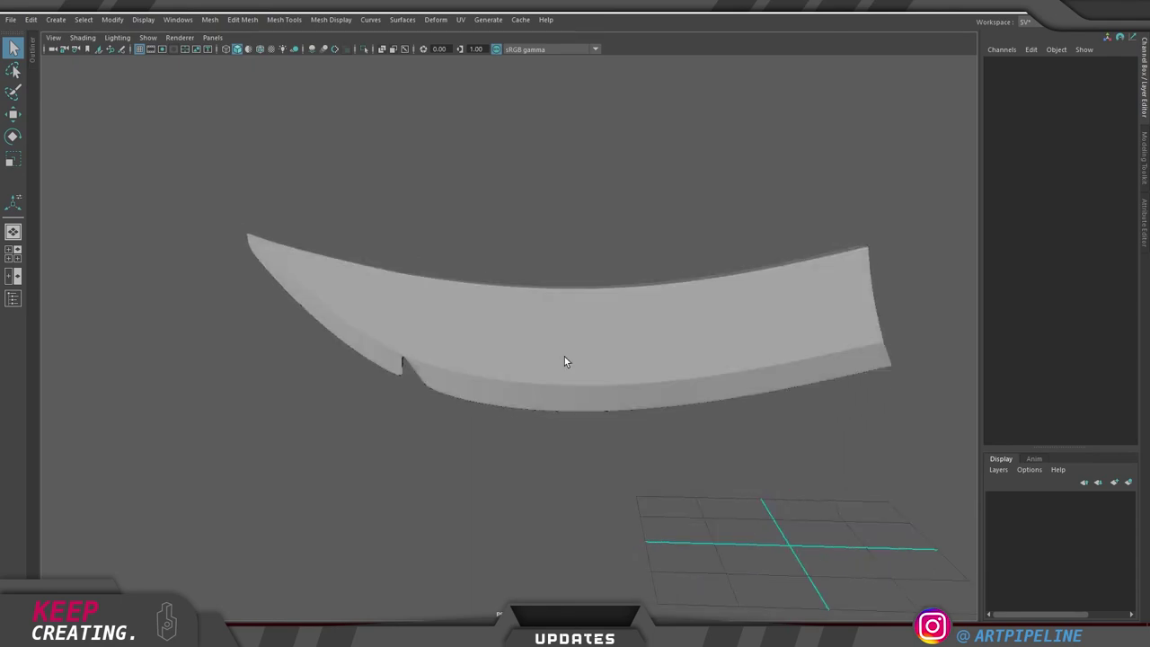
pyautogui.click(564, 359)
pyautogui.press('1')
# Insert two support loops across the blade's width, one close to each side of the notch, and return to object mode
pyautogui.keyDown('alt'); pyautogui.moveTo(530, 339); pyautogui.dragTo(615, 332, button='middle'); pyautogui.keyUp('alt')
pyautogui.keyDown('alt'); pyautogui.moveTo(615, 332); pyautogui.dragTo(607, 354, button='right'); pyautogui.keyUp('alt')
pyautogui.keyDown('alt'); pyautogui.moveTo(605, 355); pyautogui.dragTo(595, 341); pyautogui.keyUp('alt')
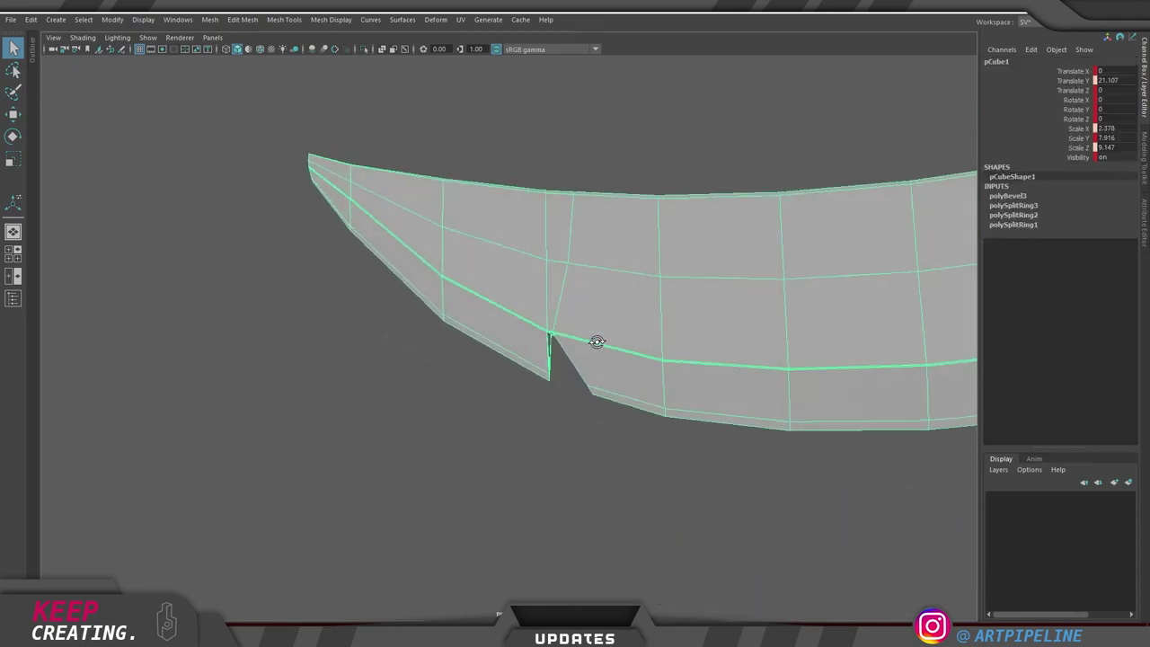
pyautogui.keyDown('alt'); pyautogui.moveTo(595, 341); pyautogui.dragTo(778, 339, button='right'); pyautogui.keyUp('alt')
pyautogui.keyDown('alt'); pyautogui.moveTo(777, 339); pyautogui.dragTo(680, 308); pyautogui.keyUp('alt')
pyautogui.hotkey('ctrl', 'shift', 'x')
pyautogui.moveTo(585, 323); pyautogui.dragTo(574, 320)
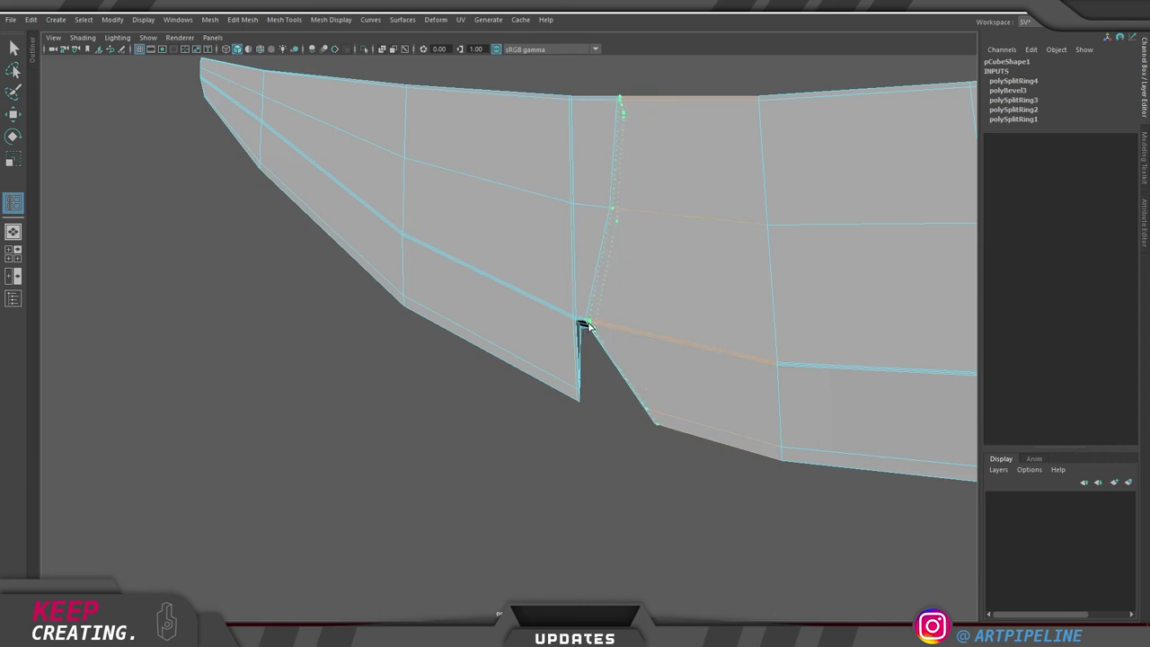
pyautogui.keyDown('alt'); pyautogui.moveTo(874, 340); pyautogui.dragTo(685, 365); pyautogui.keyUp('alt')
pyautogui.click(815, 126)
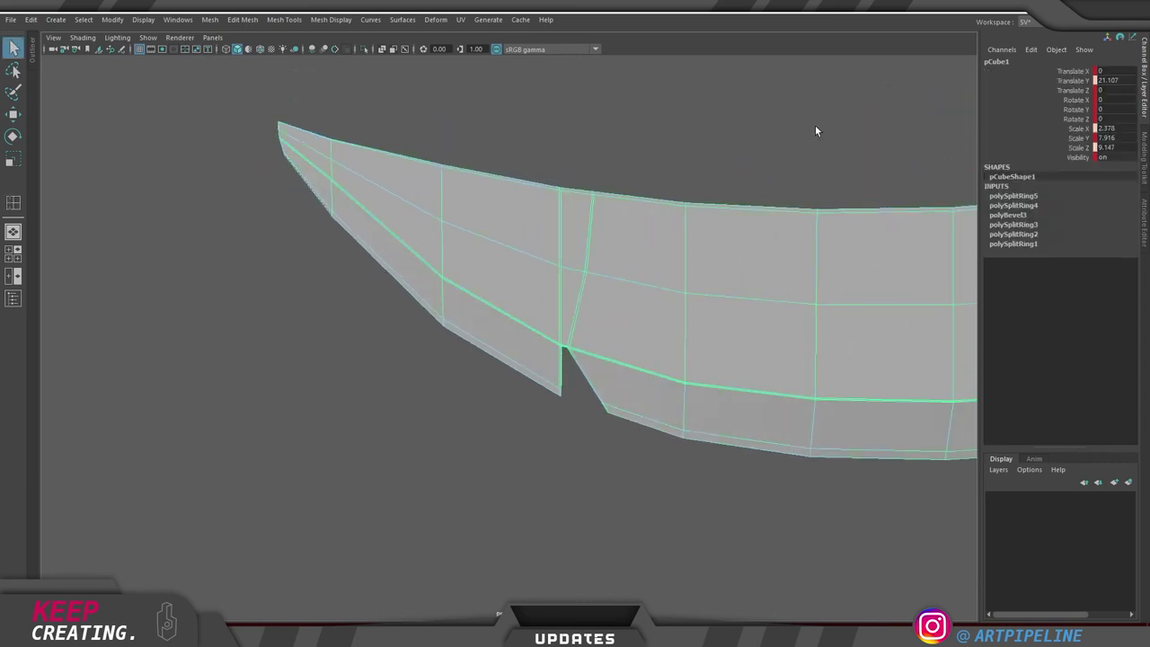
# Review the notch's support loops in smooth preview from several angles, and switch back to the unsmoothed display
pyautogui.click(677, 367)
pyautogui.press('3')
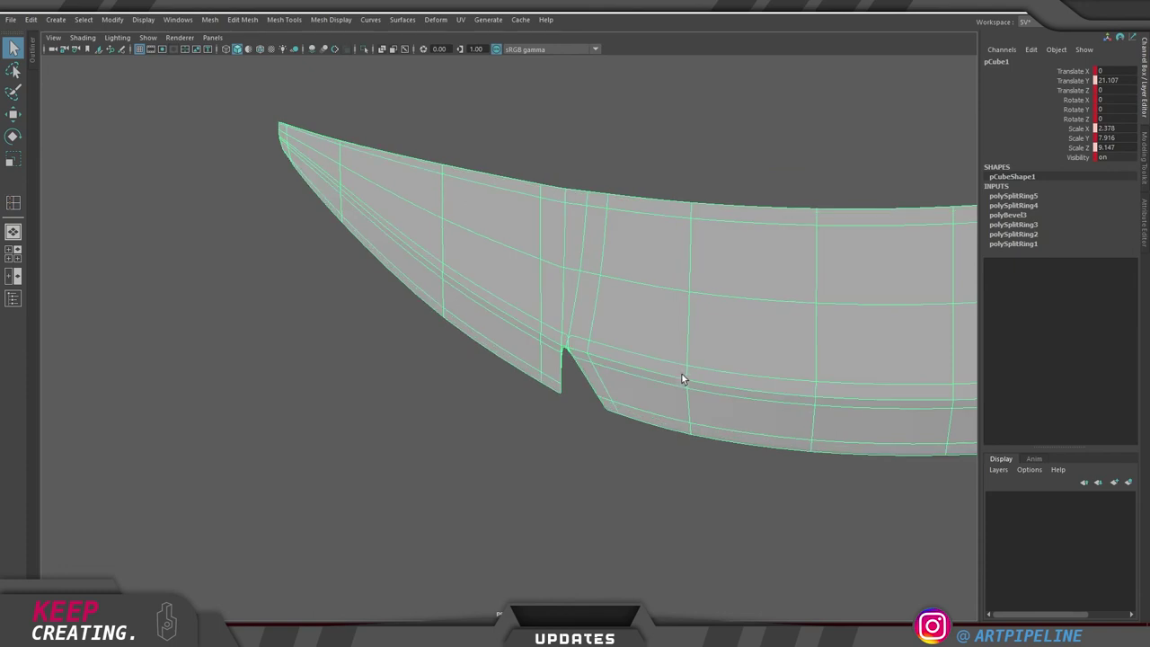
pyautogui.click(783, 492)
pyautogui.keyDown('alt'); pyautogui.moveTo(781, 372); pyautogui.dragTo(614, 366); pyautogui.keyUp('alt')
pyautogui.moveTo(668, 334)
pyautogui.keyDown('alt'); pyautogui.mouseDown()
pyautogui.moveTo(688, 357)
pyautogui.moveTo(559, 321)
pyautogui.moveTo(656, 305)
pyautogui.moveTo(739, 325)
pyautogui.moveTo(616, 327)
pyautogui.moveTo(683, 328)
pyautogui.mouseUp(); pyautogui.keyUp('alt')
pyautogui.scroll(-3, 621, 342)
pyautogui.click(674, 324)
pyautogui.press('1')
pyautogui.click(529, 428)
pyautogui.keyDown('alt'); pyautogui.moveTo(512, 350); pyautogui.dragTo(615, 351, button='middle'); pyautogui.keyUp('alt')
pyautogui.keyDown('alt'); pyautogui.moveTo(615, 351); pyautogui.dragTo(452, 324); pyautogui.keyUp('alt')
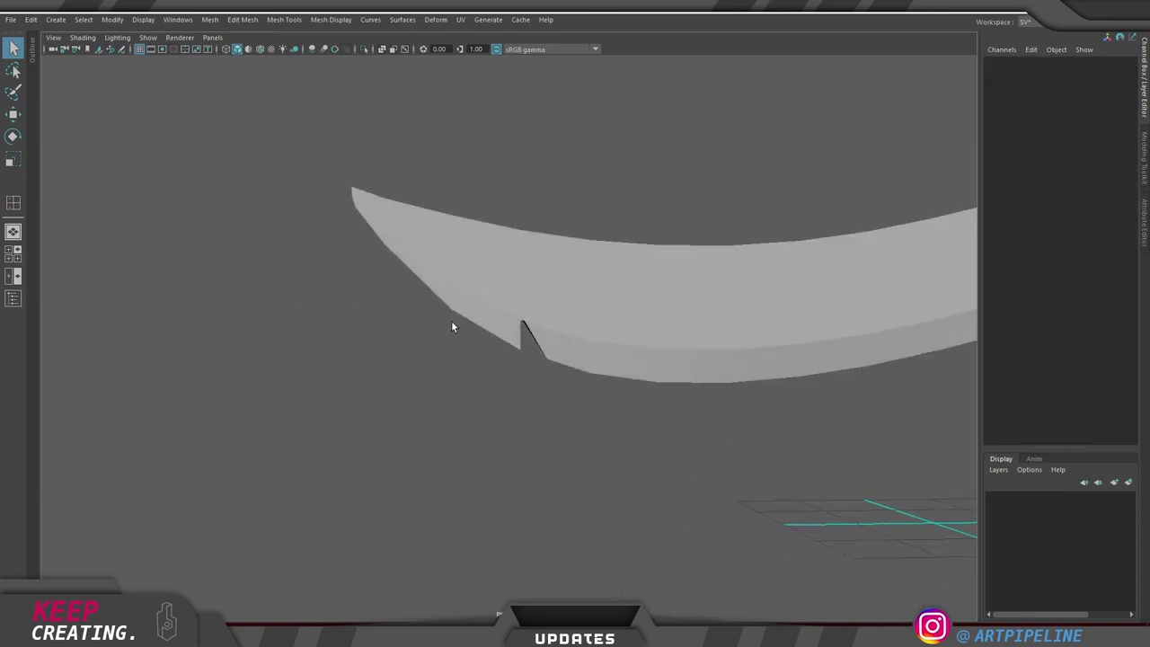
# Examine the edge flow around the blade's notch up close with the blade selected
pyautogui.keyDown('alt'); pyautogui.moveTo(452, 324); pyautogui.dragTo(719, 317, button='right'); pyautogui.keyUp('alt')
pyautogui.keyDown('alt'); pyautogui.moveTo(720, 318); pyautogui.dragTo(653, 324); pyautogui.keyUp('alt')
pyautogui.click(653, 325)
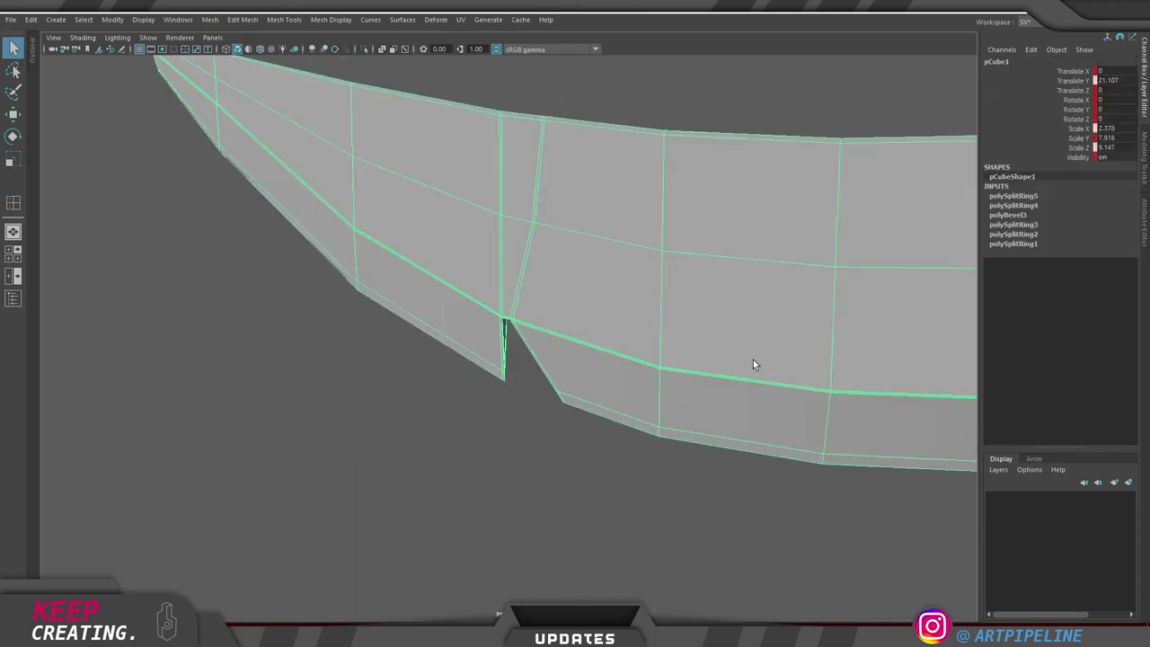
pyautogui.keyDown('alt'); pyautogui.moveTo(753, 360); pyautogui.dragTo(706, 351, button='right'); pyautogui.keyUp('alt')
pyautogui.keyDown('alt'); pyautogui.moveTo(706, 351); pyautogui.dragTo(733, 375); pyautogui.keyUp('alt')
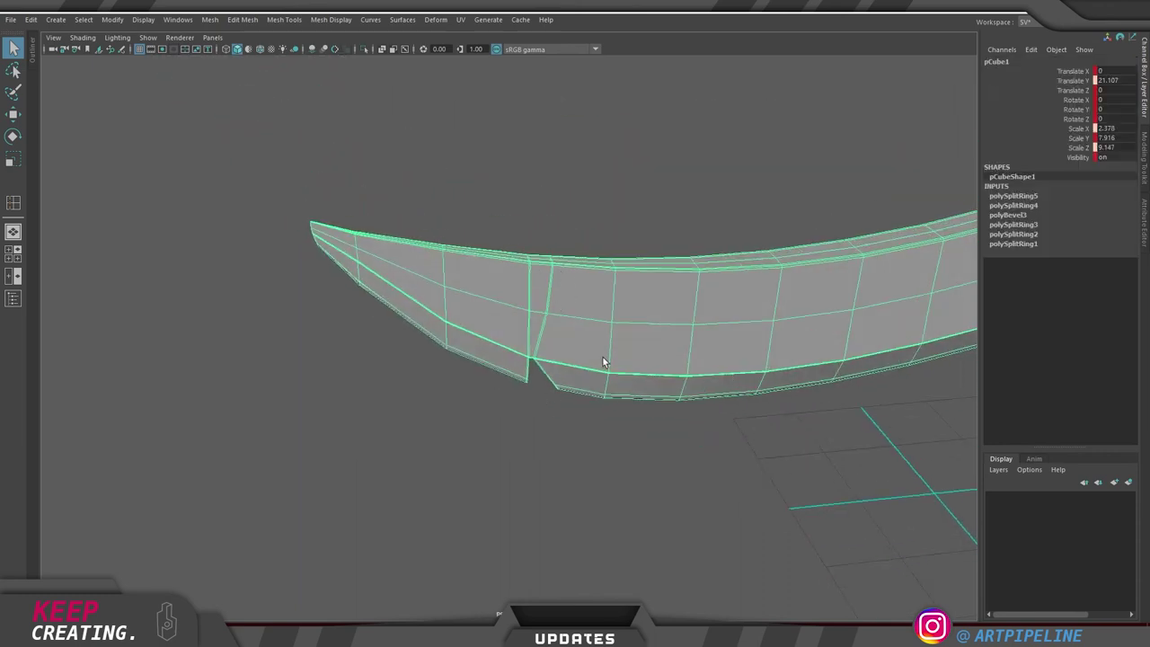
pyautogui.moveTo(647, 345)
pyautogui.keyDown('alt'); pyautogui.mouseDown()
pyautogui.moveTo(680, 348)
pyautogui.moveTo(639, 352)
pyautogui.mouseUp(); pyautogui.keyUp('alt')
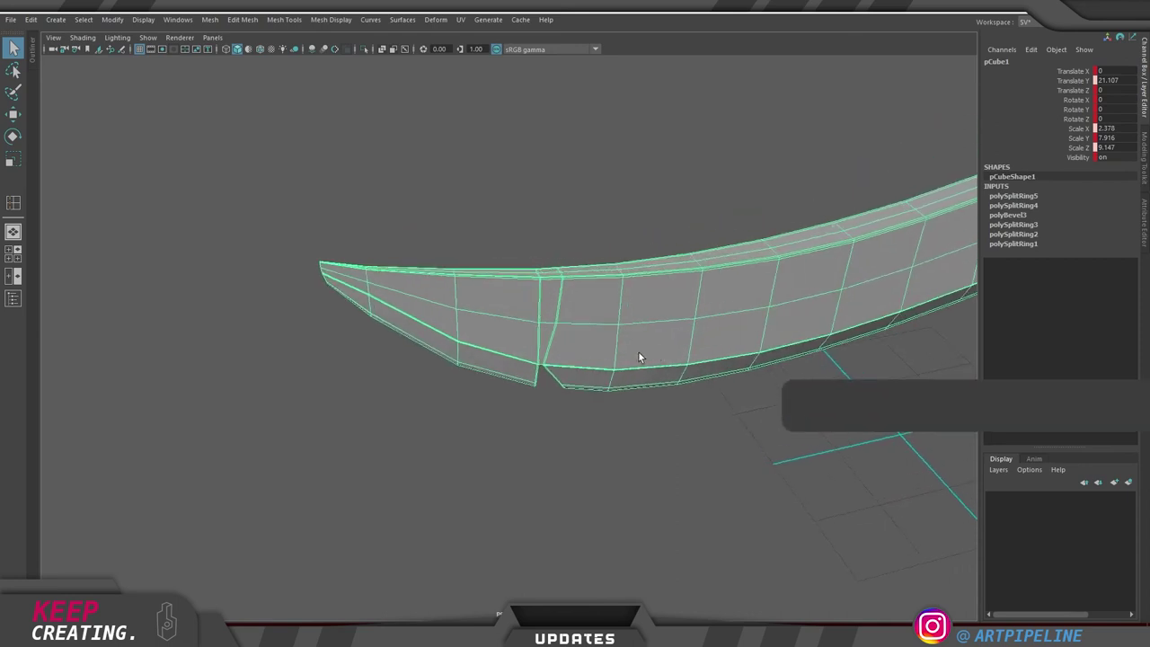
pyautogui.keyDown('alt'); pyautogui.moveTo(516, 333); pyautogui.dragTo(728, 329, button='right'); pyautogui.keyUp('alt')
pyautogui.keyDown('alt'); pyautogui.moveTo(729, 329); pyautogui.dragTo(545, 280); pyautogui.keyUp('alt')
pyautogui.keyDown('alt'); pyautogui.moveTo(505, 290); pyautogui.dragTo(654, 300, button='right'); pyautogui.keyUp('alt')
pyautogui.keyDown('alt'); pyautogui.moveTo(579, 280); pyautogui.dragTo(586, 278); pyautogui.keyUp('alt')
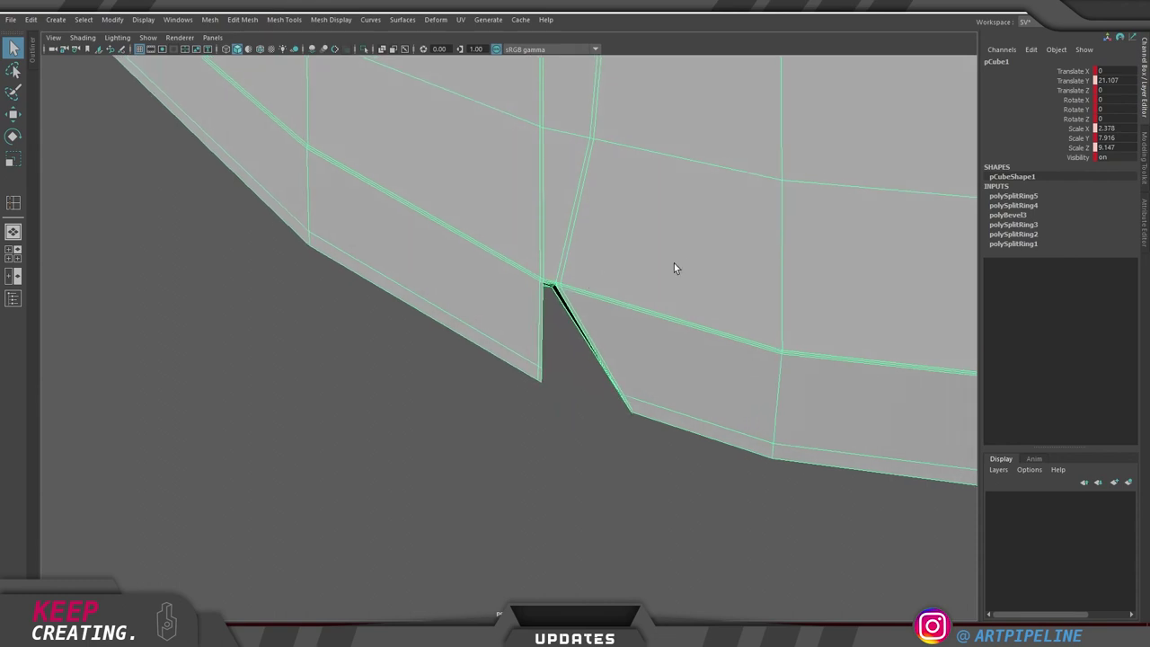
pyautogui.keyDown('alt'); pyautogui.moveTo(674, 264); pyautogui.dragTo(599, 262, button='right'); pyautogui.keyUp('alt')
pyautogui.keyDown('alt'); pyautogui.moveTo(599, 262); pyautogui.dragTo(595, 294); pyautogui.keyUp('alt')
# Delete the two crosswise support loops beside the notch, and return to object mode with the blade selected
pyautogui.moveTo(607, 349); pyautogui.dragTo(596, 273, button='right')
pyautogui.doubleClick(584, 238)
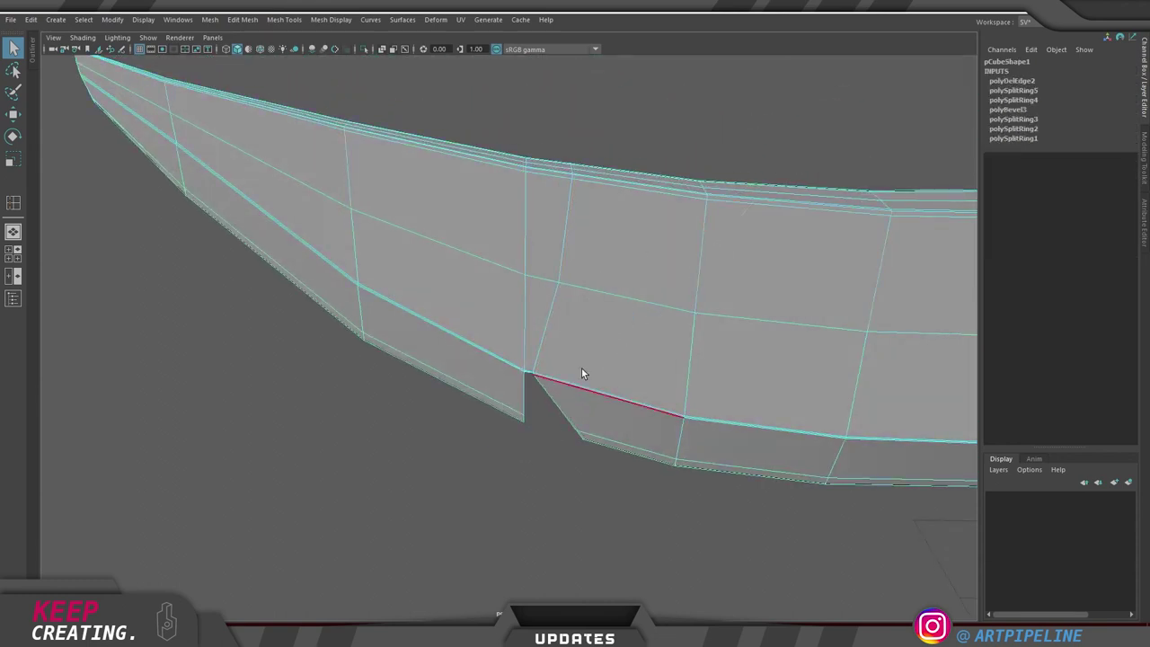
pyautogui.click(745, 172)
pyautogui.click(690, 268)
# Inspect the notch and the remaining edge loops around it from several angles
pyautogui.keyDown('alt'); pyautogui.moveTo(634, 344); pyautogui.dragTo(647, 320); pyautogui.keyUp('alt')
pyautogui.keyDown('alt'); pyautogui.moveTo(694, 230); pyautogui.dragTo(604, 276); pyautogui.keyUp('alt')
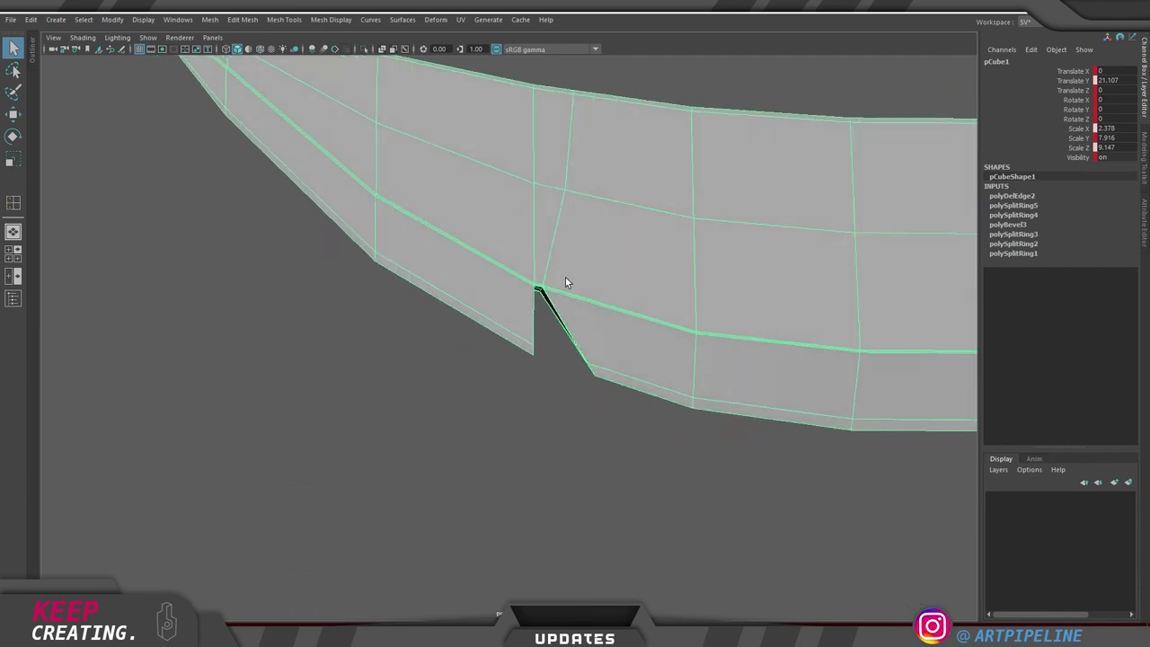
pyautogui.keyDown('alt'); pyautogui.moveTo(605, 277); pyautogui.dragTo(716, 290, button='right'); pyautogui.keyUp('alt')
pyautogui.keyDown('alt'); pyautogui.moveTo(670, 289); pyautogui.dragTo(634, 297); pyautogui.keyUp('alt')
pyautogui.keyDown('alt'); pyautogui.moveTo(534, 304); pyautogui.dragTo(598, 318); pyautogui.keyUp('alt')
pyautogui.keyDown('alt'); pyautogui.moveTo(749, 340); pyautogui.dragTo(359, 360, button='right'); pyautogui.keyUp('alt')
pyautogui.keyDown('alt'); pyautogui.moveTo(764, 310); pyautogui.dragTo(647, 334, button='right'); pyautogui.keyUp('alt')
pyautogui.keyDown('alt'); pyautogui.moveTo(647, 334); pyautogui.dragTo(606, 350); pyautogui.keyUp('alt')
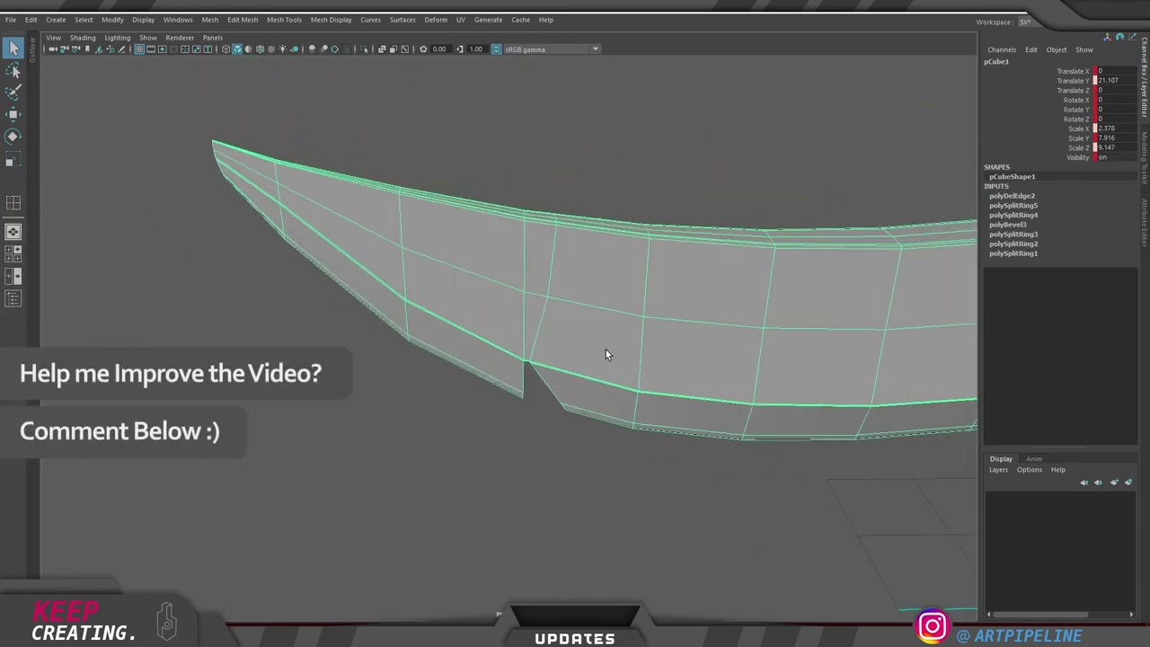
# Insert two crosswise support loops through the blade, one close to each of the existing edge loops that flank the notch
pyautogui.keyDown('alt'); pyautogui.moveTo(683, 352); pyautogui.dragTo(530, 362, button='right'); pyautogui.keyUp('alt')
pyautogui.moveTo(517, 365)
pyautogui.keyDown('alt'); pyautogui.mouseDown()
pyautogui.moveTo(501, 400)
pyautogui.moveTo(501, 366)
pyautogui.mouseUp(); pyautogui.keyUp('alt')
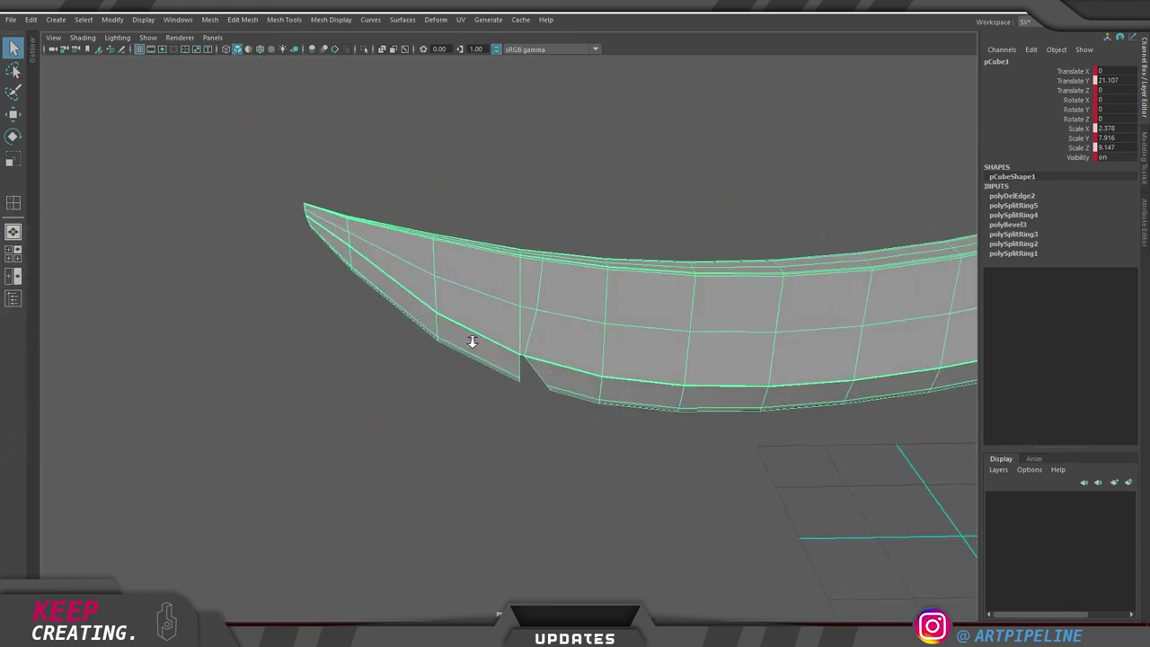
pyautogui.keyDown('alt'); pyautogui.moveTo(426, 341); pyautogui.dragTo(596, 336, button='right'); pyautogui.keyUp('alt')
pyautogui.keyDown('alt'); pyautogui.moveTo(596, 334); pyautogui.dragTo(562, 318); pyautogui.keyUp('alt')
pyautogui.keyDown('alt'); pyautogui.moveTo(562, 319); pyautogui.dragTo(605, 323, button='right'); pyautogui.keyUp('alt')
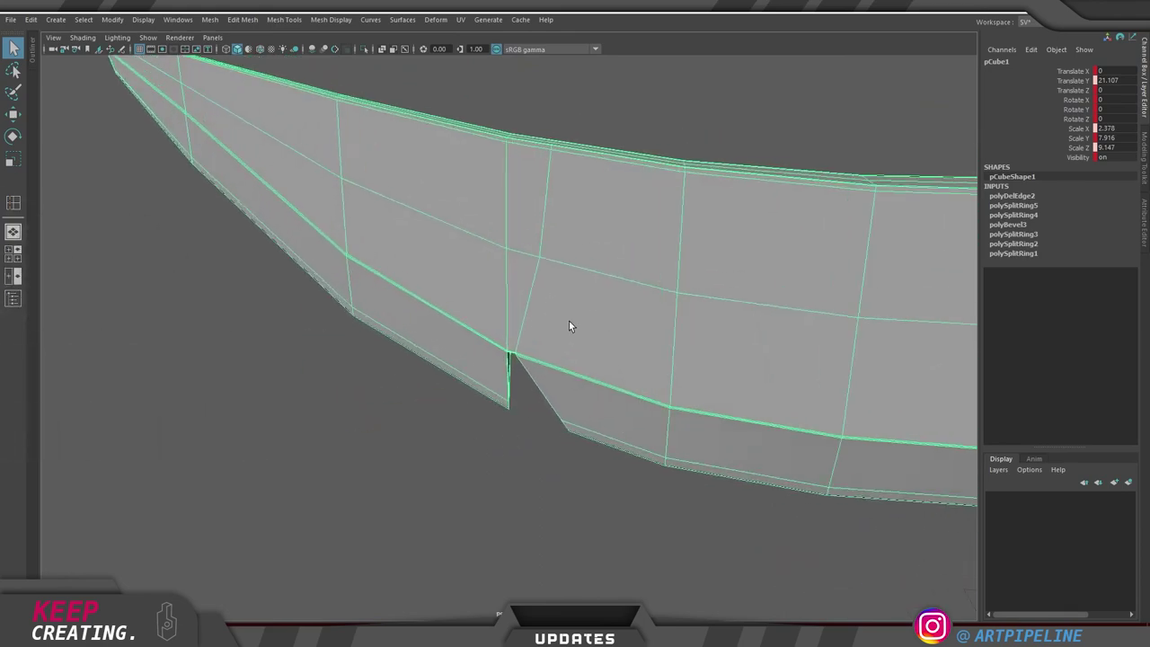
pyautogui.press('g')
pyautogui.moveTo(496, 243); pyautogui.dragTo(528, 258)
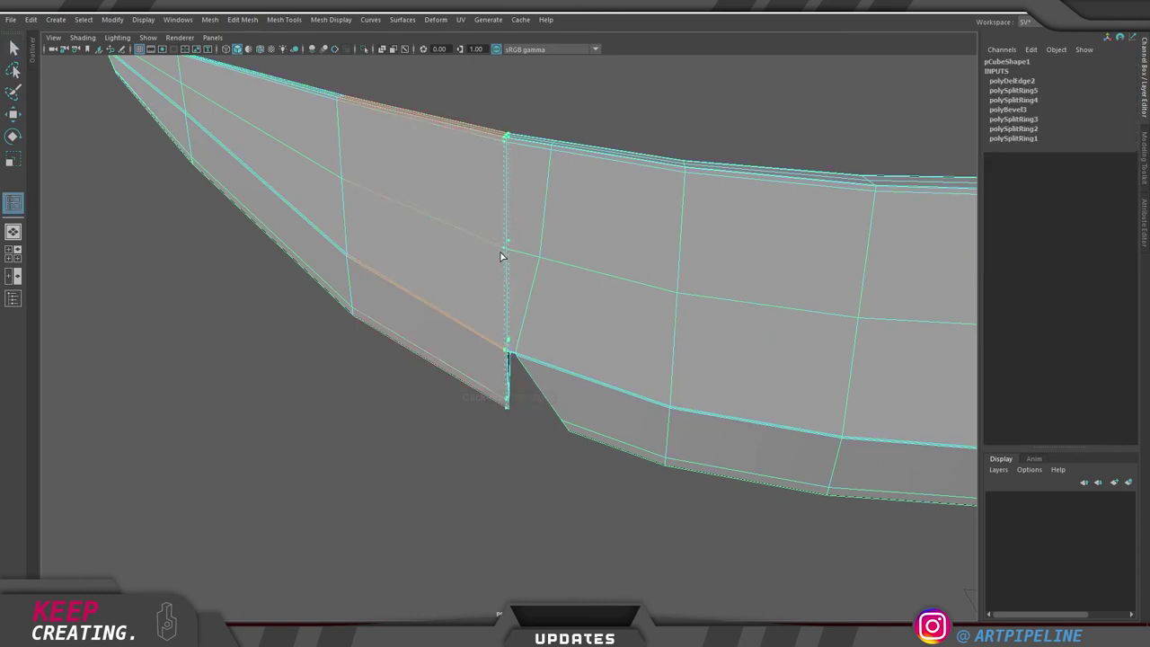
pyautogui.keyDown('alt'); pyautogui.moveTo(540, 276); pyautogui.dragTo(528, 296); pyautogui.keyUp('alt')
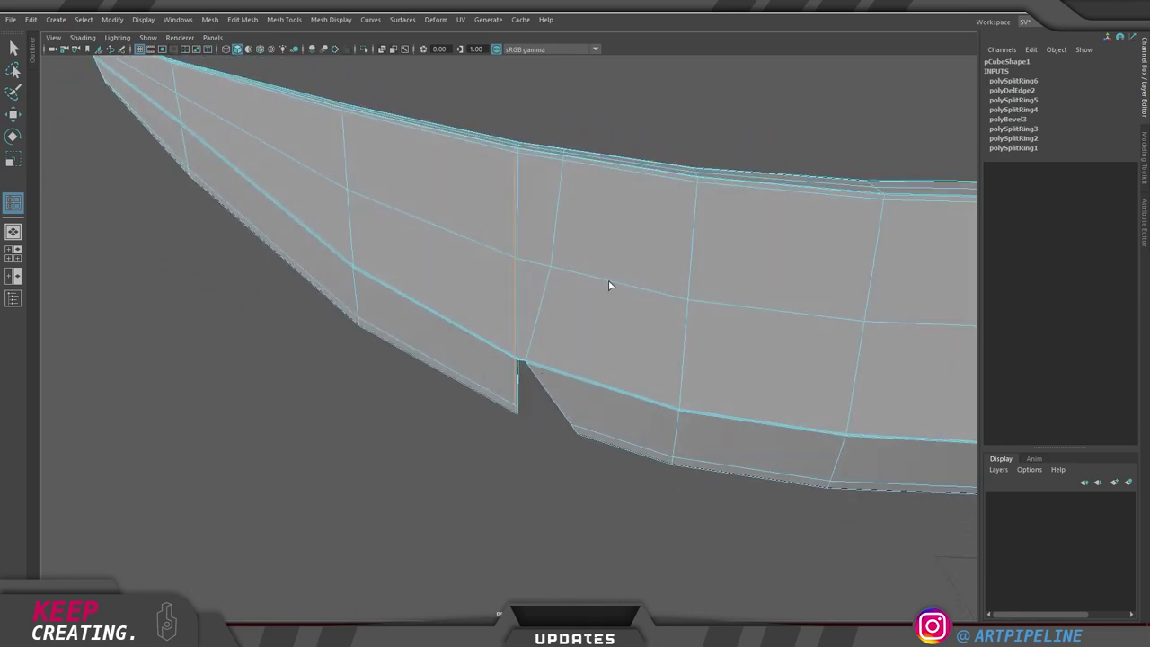
pyautogui.click(552, 271)
pyautogui.keyDown('alt'); pyautogui.moveTo(667, 369); pyautogui.dragTo(636, 357); pyautogui.keyUp('alt')
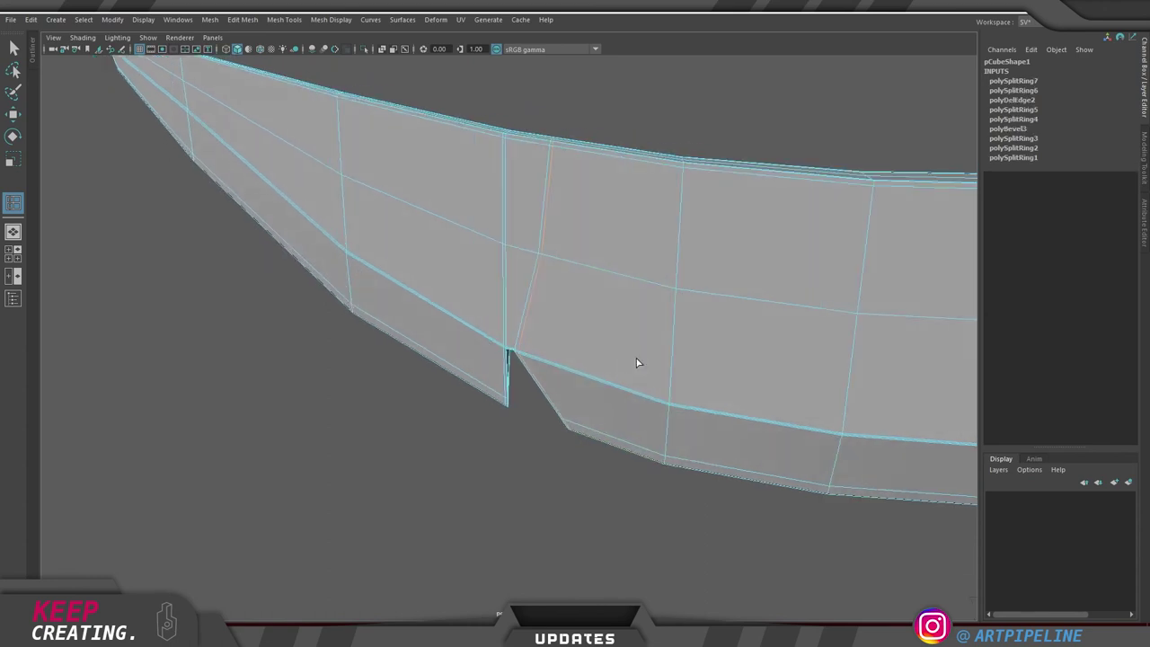
# Return to object mode, turn on smooth preview for the blade, and check the notched blade as a whole
pyautogui.moveTo(580, 349); pyautogui.dragTo(646, 307, button='right')
pyautogui.press('3')
pyautogui.click(744, 130)
pyautogui.scroll(-5, 684, 339)
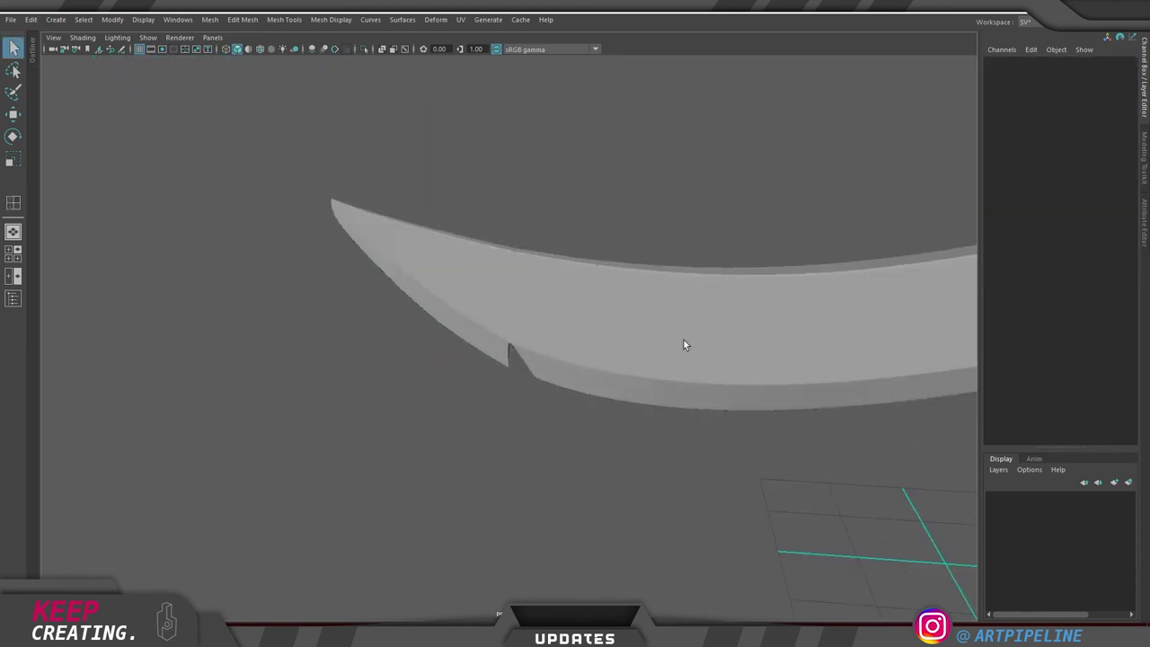
pyautogui.keyDown('alt'); pyautogui.moveTo(970, 334); pyautogui.dragTo(756, 349, button='middle'); pyautogui.keyUp('alt')
pyautogui.keyDown('alt'); pyautogui.moveTo(756, 350); pyautogui.dragTo(790, 343); pyautogui.keyUp('alt')
pyautogui.click(518, 350)
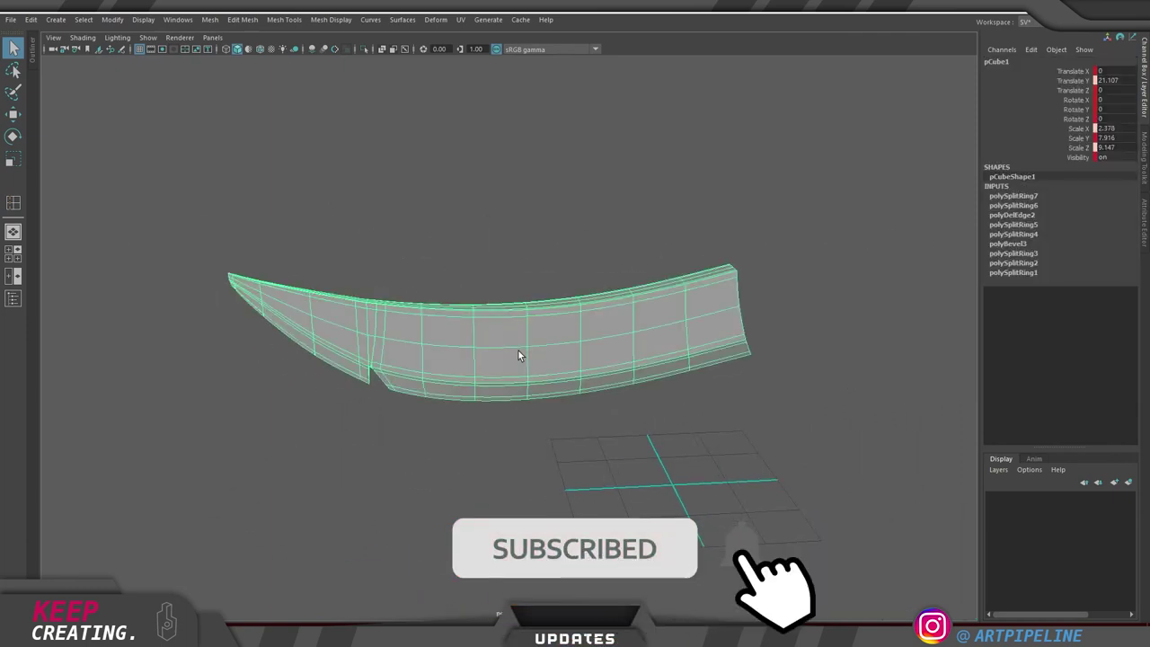
pyautogui.click(613, 234)
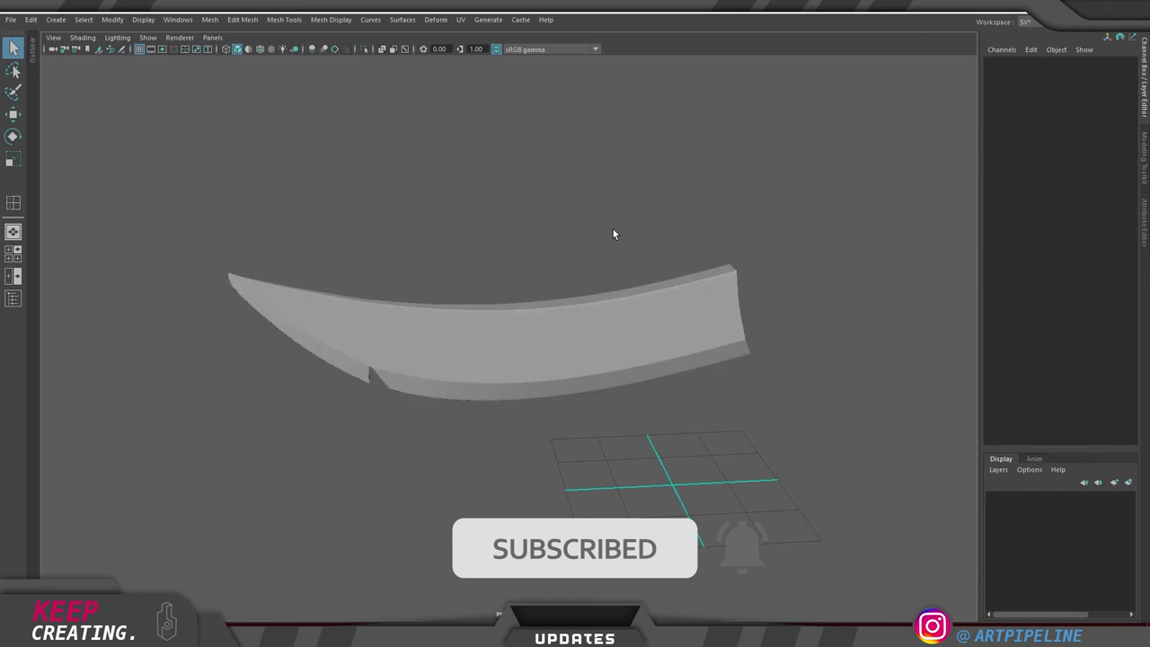
# Exit the blade's isolation and turn on smooth preview for the guard, handle and ringed pommel
pyautogui.hotkey('ctrl', '1')
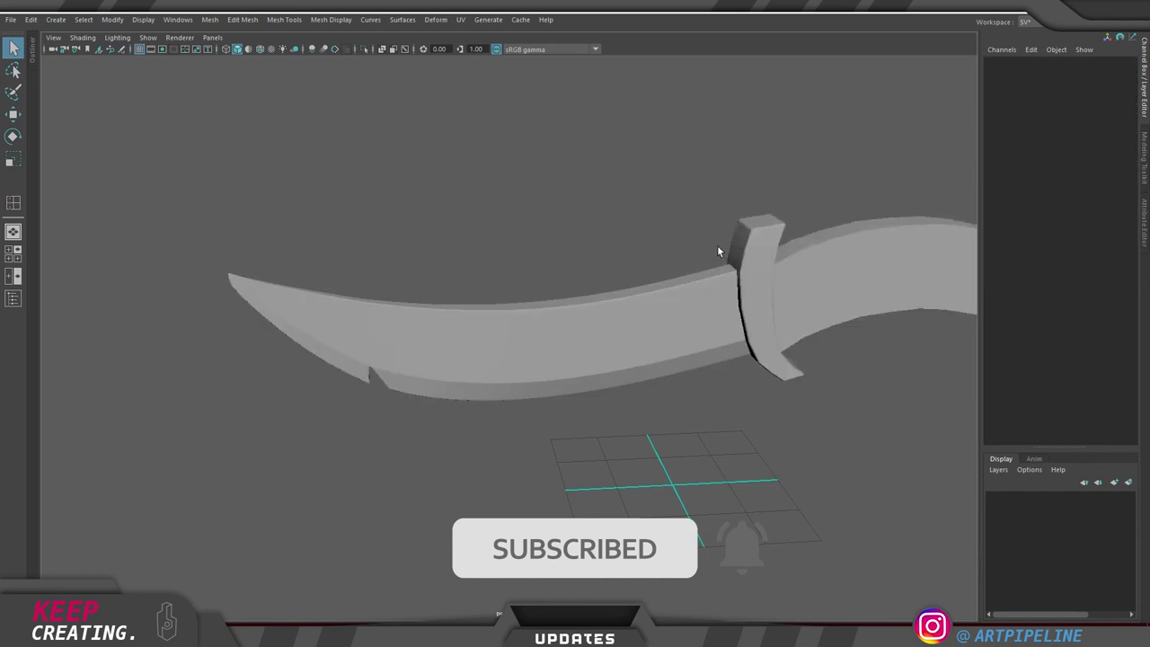
pyautogui.keyDown('alt'); pyautogui.moveTo(832, 235); pyautogui.dragTo(665, 251, button='middle'); pyautogui.keyUp('alt')
pyautogui.keyDown('alt'); pyautogui.moveTo(665, 252); pyautogui.dragTo(548, 238, button='right'); pyautogui.keyUp('alt')
pyautogui.moveTo(473, 227); pyautogui.dragTo(826, 415)
pyautogui.press('3')
pyautogui.click(686, 411)
pyautogui.keyDown('alt'); pyautogui.moveTo(597, 415); pyautogui.dragTo(491, 314); pyautogui.keyUp('alt')
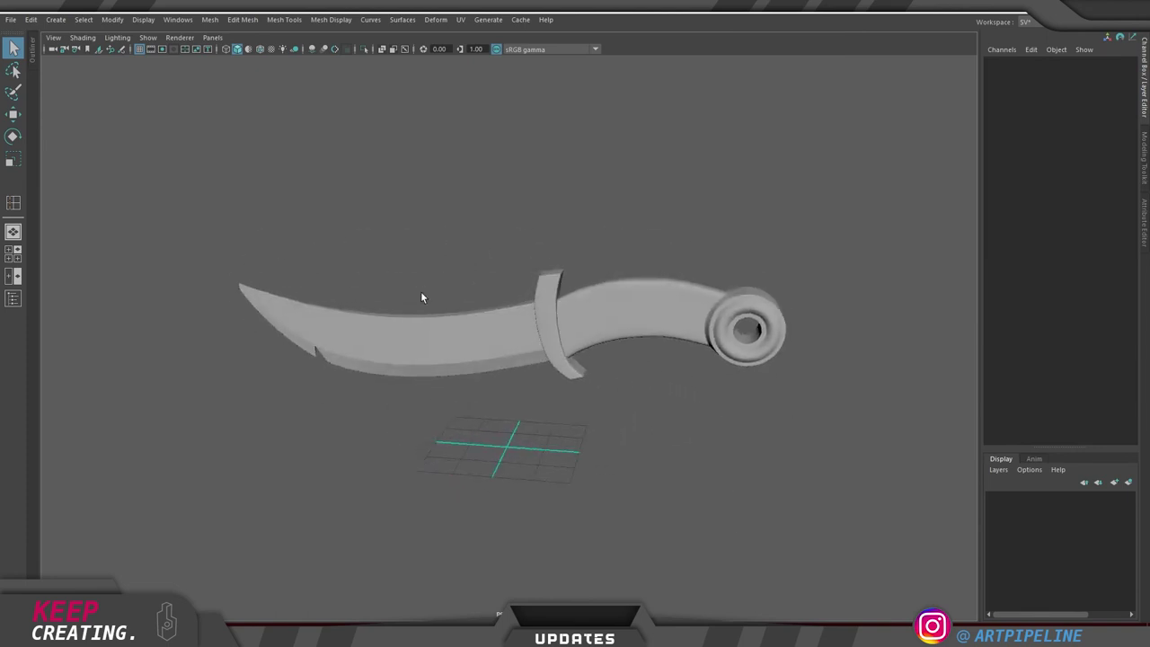
# Review the complete smoothed dagger from several angles, checking the blade, guard, handle and pommel together
pyautogui.click(258, 49)
pyautogui.moveTo(422, 158)
pyautogui.keyDown('alt'); pyautogui.mouseDown()
pyautogui.moveTo(452, 187)
pyautogui.moveTo(510, 175)
pyautogui.moveTo(444, 185)
pyautogui.moveTo(422, 213)
pyautogui.moveTo(234, 76)
pyautogui.mouseUp(); pyautogui.keyUp('alt')
pyautogui.click(259, 49)
pyautogui.moveTo(634, 185)
pyautogui.keyDown('alt'); pyautogui.mouseDown()
pyautogui.moveTo(565, 297)
pyautogui.moveTo(565, 334)
pyautogui.moveTo(522, 307)
pyautogui.moveTo(556, 344)
pyautogui.moveTo(547, 287)
pyautogui.moveTo(549, 300)
pyautogui.moveTo(502, 312)
pyautogui.moveTo(570, 339)
pyautogui.moveTo(789, 355)
pyautogui.mouseUp(); pyautogui.keyUp('alt')
pyautogui.scroll(3, 503, 313)
pyautogui.moveTo(517, 346)
pyautogui.keyDown('alt'); pyautogui.mouseDown()
pyautogui.moveTo(764, 341)
pyautogui.moveTo(521, 344)
pyautogui.moveTo(581, 362)
pyautogui.moveTo(535, 359)
pyautogui.mouseUp(); pyautogui.keyUp('alt')
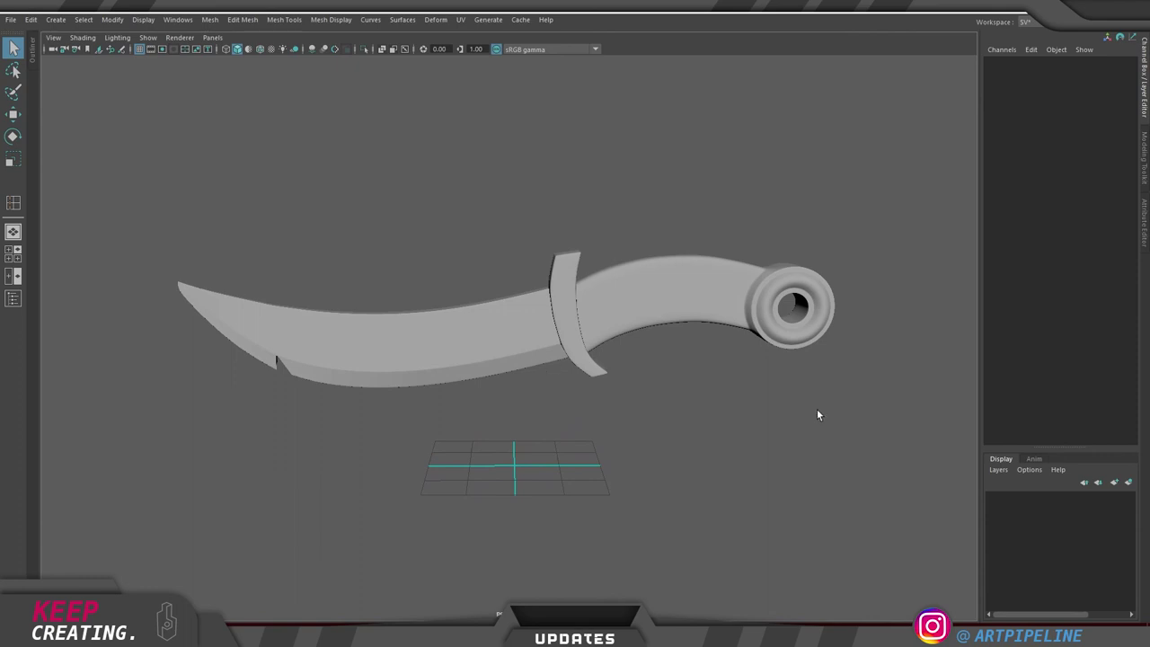
pyautogui.keyDown('alt'); pyautogui.moveTo(659, 316); pyautogui.dragTo(588, 343); pyautogui.keyUp('alt')
pyautogui.keyDown('alt'); pyautogui.moveTo(576, 340); pyautogui.dragTo(579, 314, button='middle'); pyautogui.keyUp('alt')
pyautogui.keyDown('alt'); pyautogui.moveTo(579, 315); pyautogui.dragTo(576, 301); pyautogui.keyUp('alt')
pyautogui.keyDown('alt'); pyautogui.moveTo(574, 291); pyautogui.dragTo(552, 304, button='middle'); pyautogui.keyUp('alt')
pyautogui.keyDown('alt'); pyautogui.moveTo(552, 304); pyautogui.dragTo(608, 322, button='right'); pyautogui.keyUp('alt')
pyautogui.keyDown('alt'); pyautogui.moveTo(608, 321); pyautogui.dragTo(636, 325, button='middle'); pyautogui.keyUp('alt')
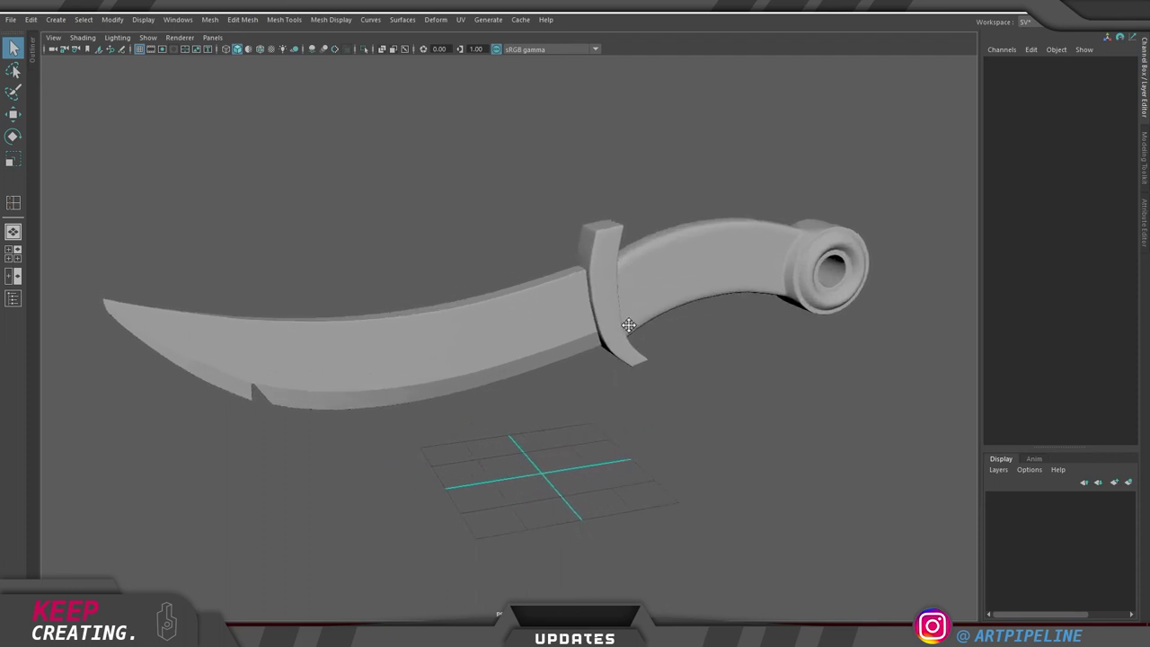
pyautogui.keyDown('alt'); pyautogui.moveTo(636, 324); pyautogui.dragTo(624, 329, button='right'); pyautogui.keyUp('alt')
pyautogui.moveTo(737, 398); pyautogui.dragTo(764, 400)
pyautogui.click(764, 398)
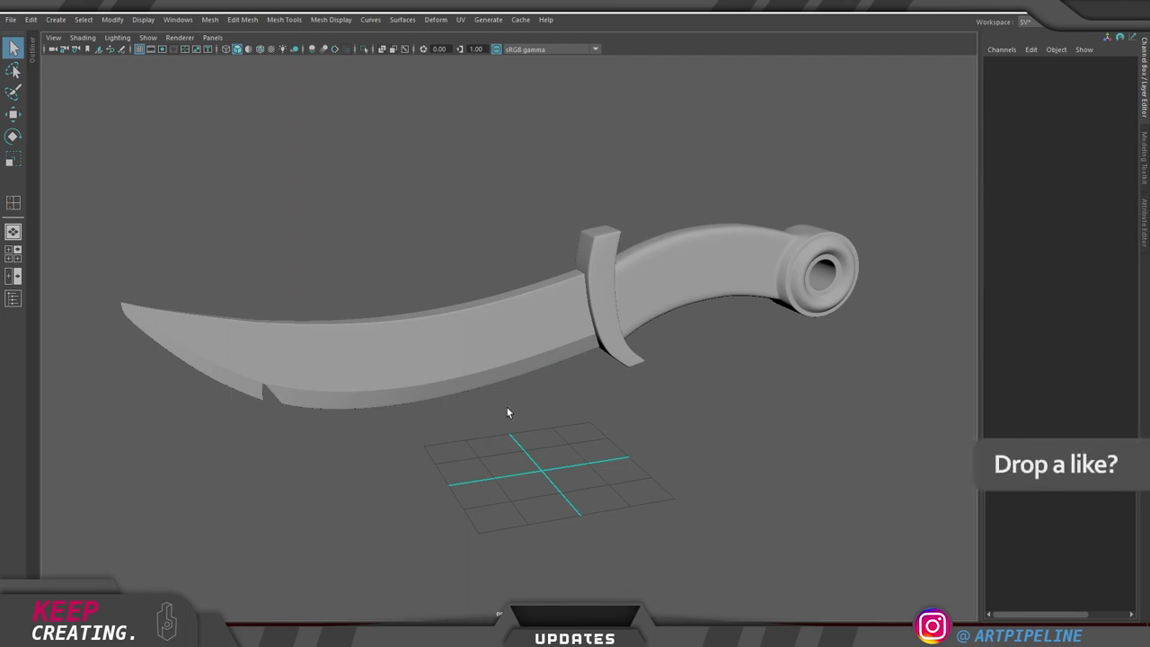
pyautogui.keyDown('alt'); pyautogui.moveTo(824, 371); pyautogui.dragTo(592, 400); pyautogui.keyUp('alt')
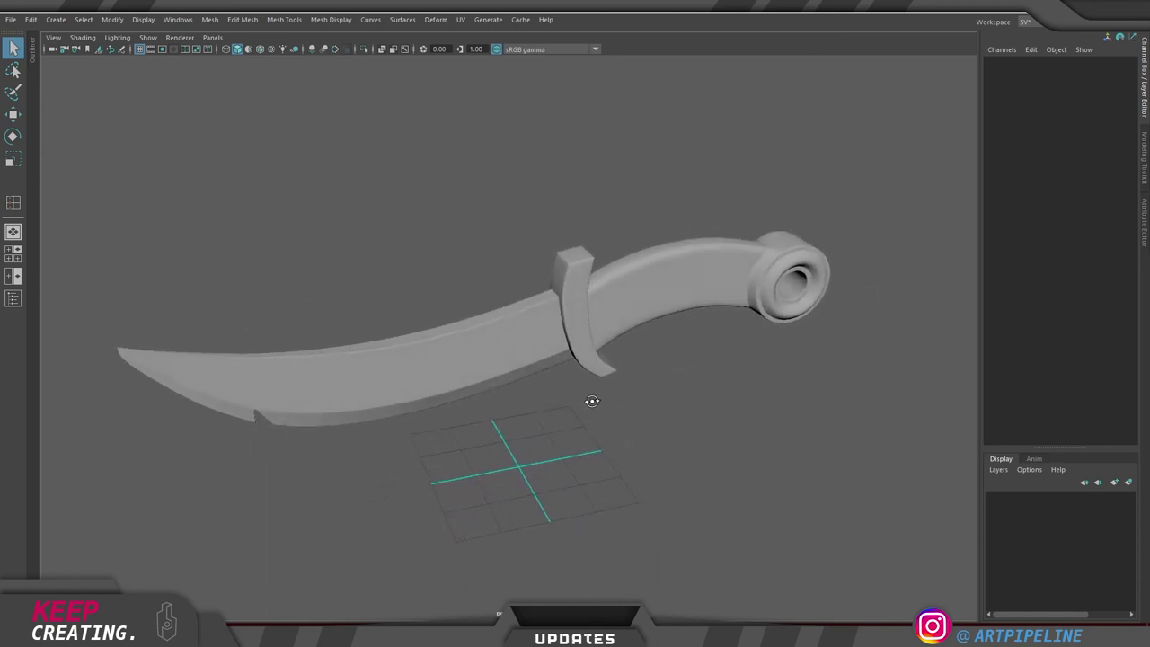
pyautogui.keyDown('alt'); pyautogui.moveTo(591, 401); pyautogui.dragTo(604, 401, button='middle'); pyautogui.keyUp('alt')
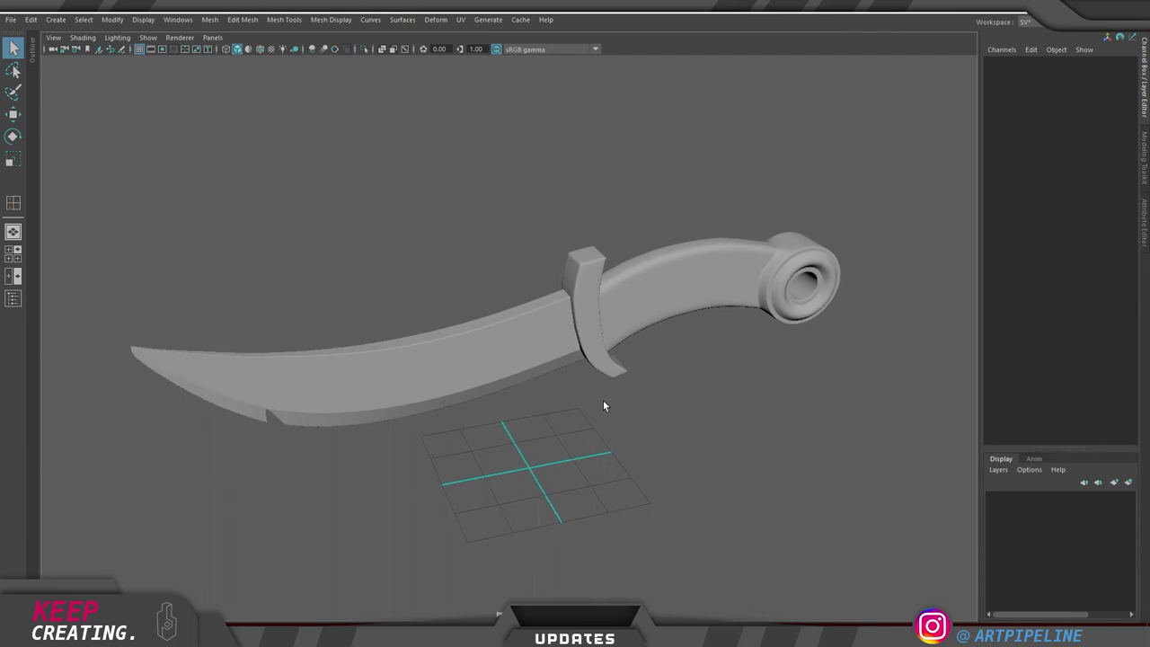
pyautogui.keyDown('alt'); pyautogui.moveTo(611, 392); pyautogui.dragTo(578, 402); pyautogui.keyUp('alt')
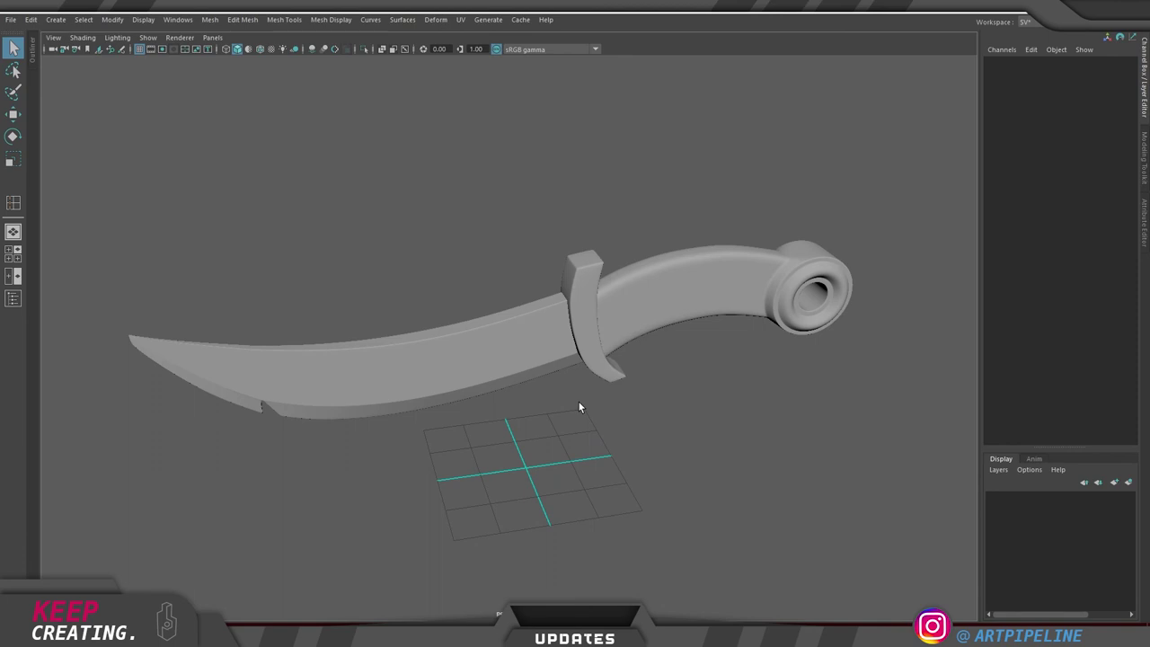
pyautogui.keyDown('alt'); pyautogui.moveTo(588, 398); pyautogui.dragTo(593, 392); pyautogui.keyUp('alt')
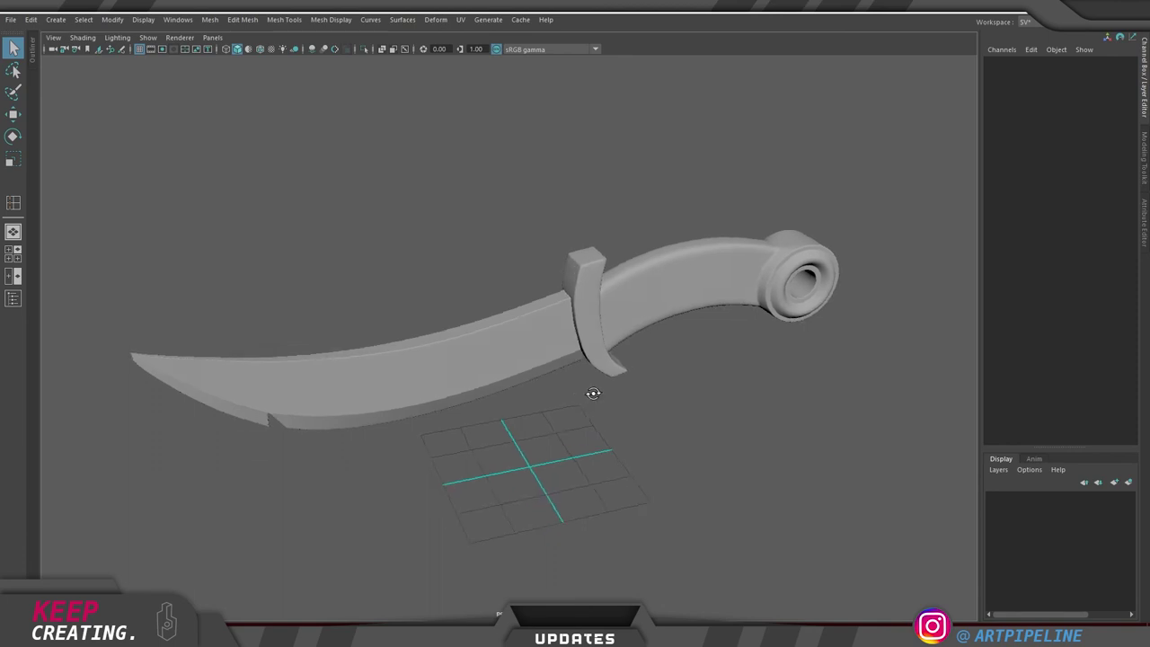
pyautogui.keyDown('alt'); pyautogui.moveTo(592, 392); pyautogui.dragTo(532, 382); pyautogui.keyUp('alt')
pyautogui.moveTo(618, 399)
pyautogui.keyDown('alt'); pyautogui.mouseDown()
pyautogui.moveTo(557, 390)
pyautogui.moveTo(627, 392)
pyautogui.mouseUp(); pyautogui.keyUp('alt')
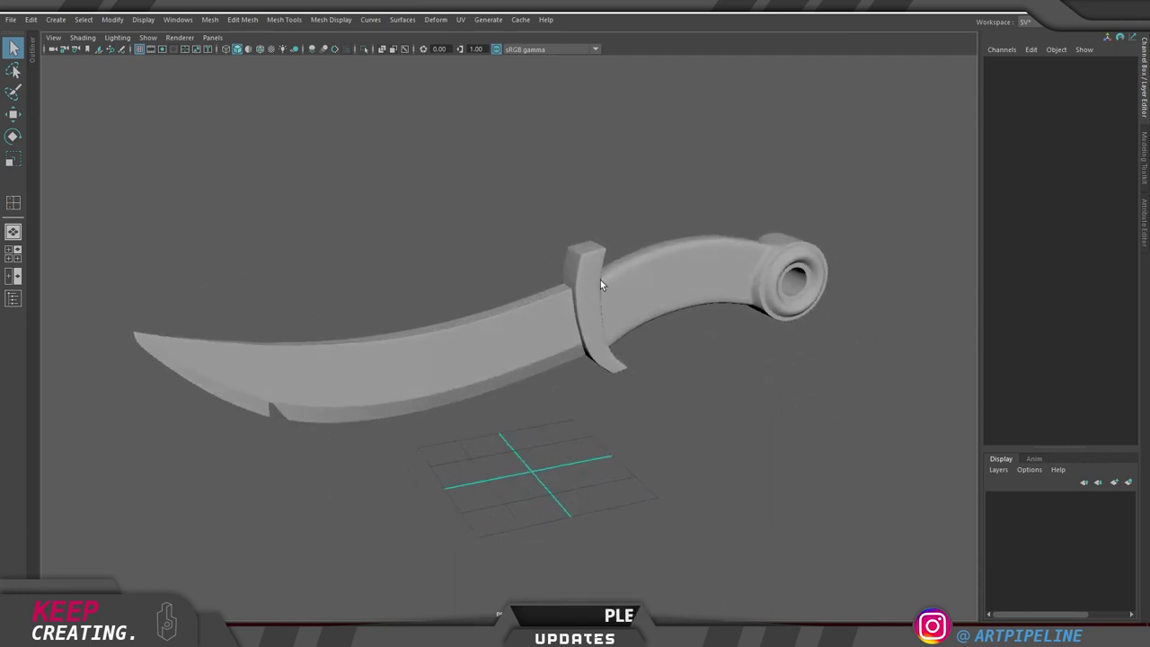
pyautogui.keyDown('alt'); pyautogui.moveTo(759, 503); pyautogui.dragTo(639, 442); pyautogui.keyUp('alt')
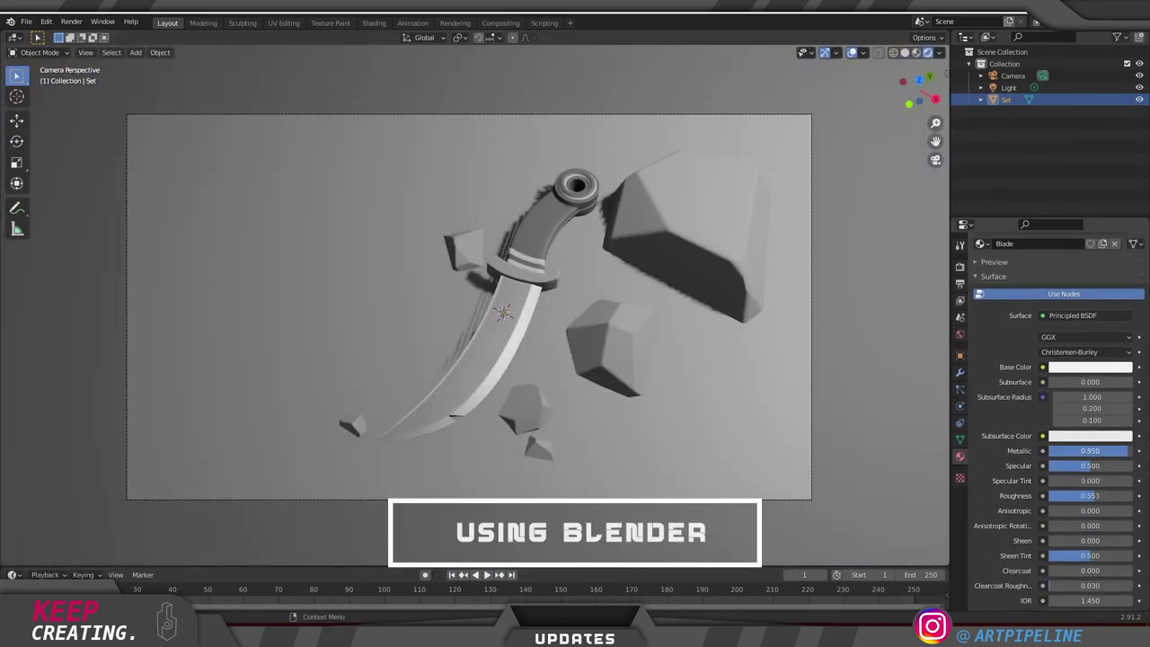
# In Blender, set the Blade material to Metallic 1.000 and Roughness 0.300, and give the Middle material an orange base color
pyautogui.moveTo(1094, 499); pyautogui.dragTo(1073, 500)
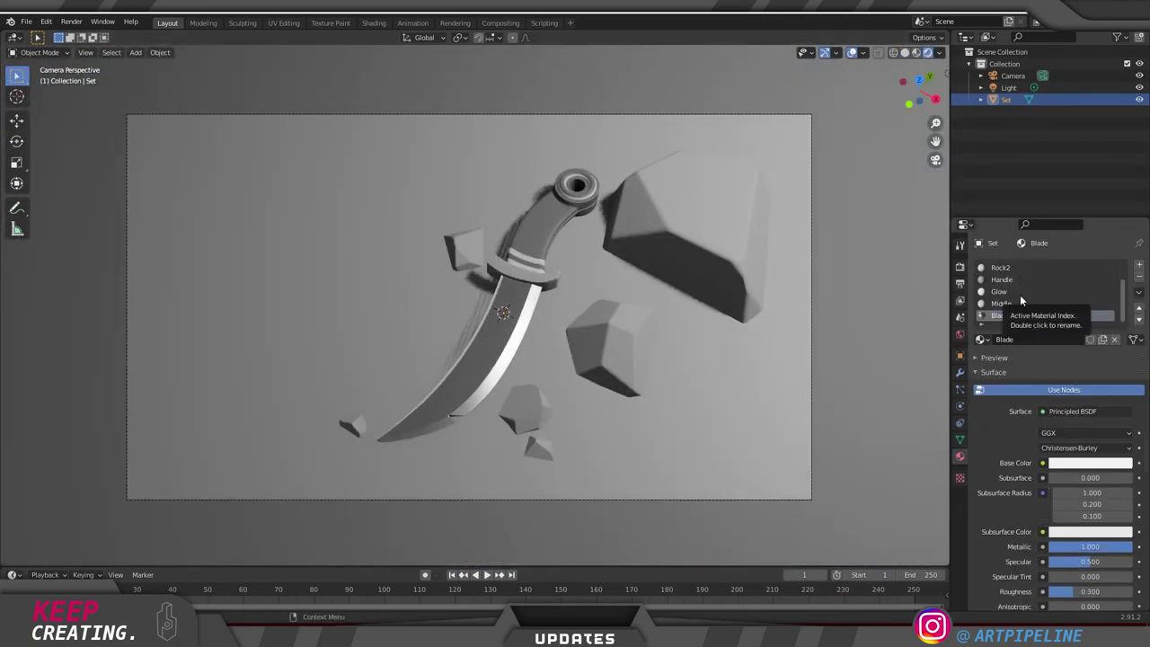
pyautogui.click(1002, 305)
pyautogui.click(1089, 462)
pyautogui.moveTo(1123, 310); pyautogui.dragTo(1123, 289)
pyautogui.moveTo(1067, 421); pyautogui.dragTo(1077, 421)
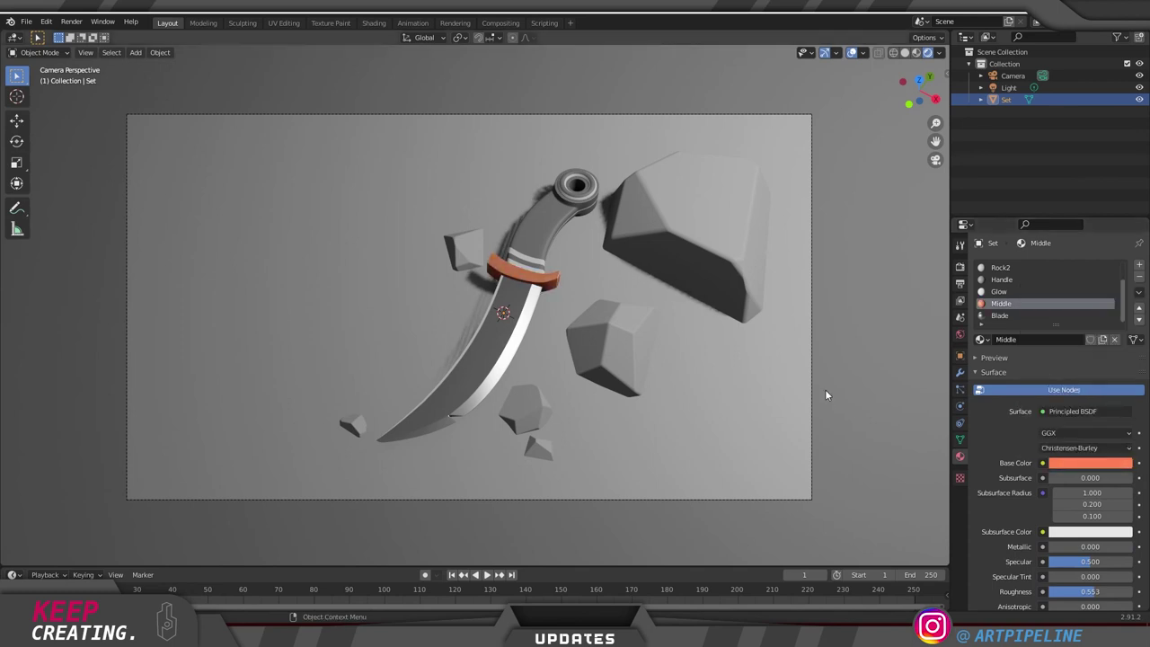
# Make the Handle material's base color near-black and set the Middle material to a deep orange-red, HSV 0.050, 0.889, 0.743
pyautogui.click(1001, 279)
pyautogui.click(1089, 462)
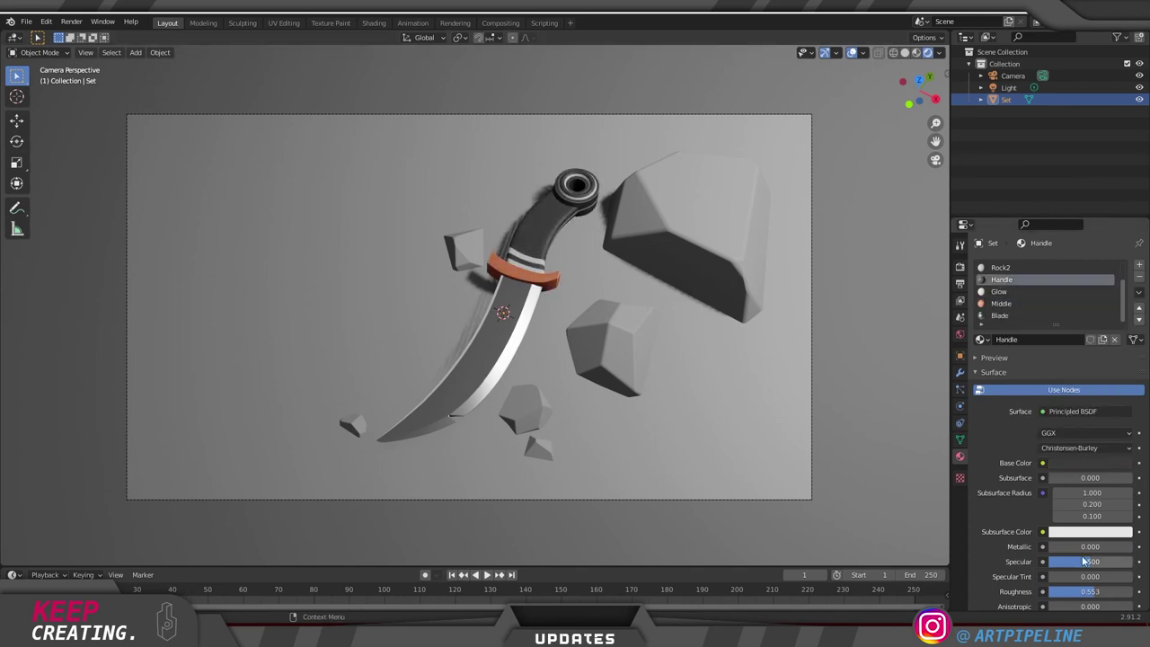
pyautogui.click(1008, 306)
pyautogui.click(1090, 462)
pyautogui.moveTo(1061, 355)
pyautogui.mouseDown()
pyautogui.moveTo(1056, 307)
pyautogui.moveTo(1096, 358)
pyautogui.moveTo(1066, 307)
pyautogui.moveTo(1055, 361)
pyautogui.mouseUp()
pyautogui.scroll(-3, 1067, 446)
pyautogui.scroll(3, 1072, 470)
pyautogui.click(1074, 464)
pyautogui.moveTo(1049, 356)
pyautogui.mouseDown()
pyautogui.moveTo(1037, 365)
pyautogui.moveTo(1057, 372)
pyautogui.mouseUp()
pyautogui.moveTo(1123, 292); pyautogui.dragTo(1123, 317)
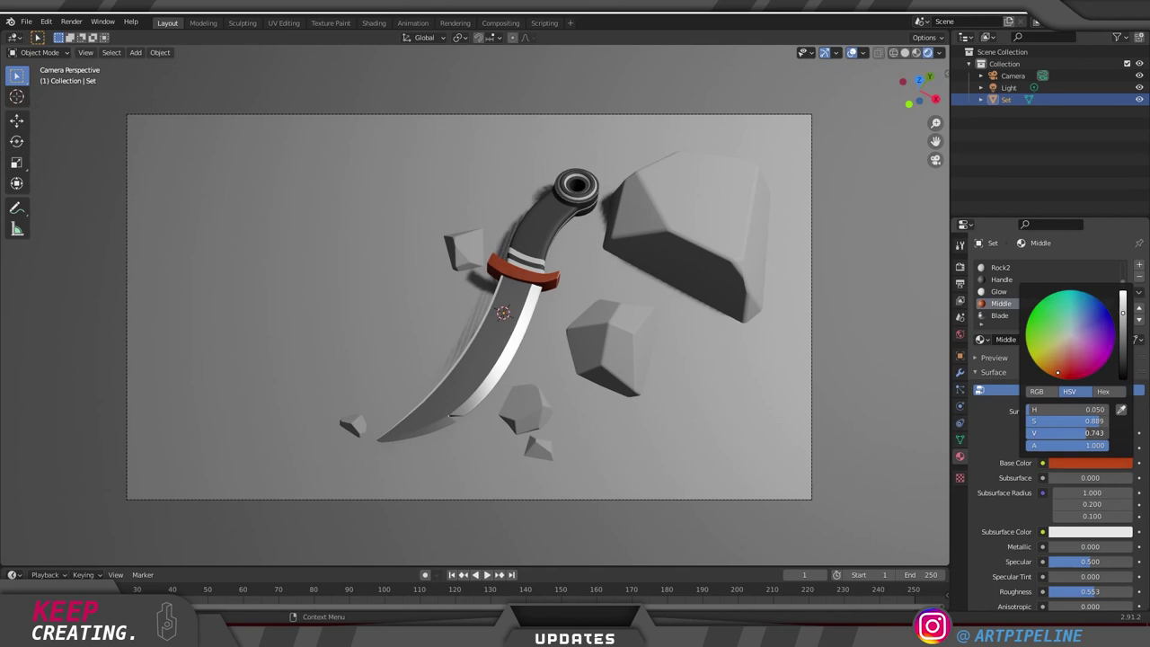
# Change the Glow material's surface to Emission with a bright green color of hue 0.343 and full value
pyautogui.click(1001, 292)
pyautogui.click(1081, 412)
pyautogui.click(988, 173)
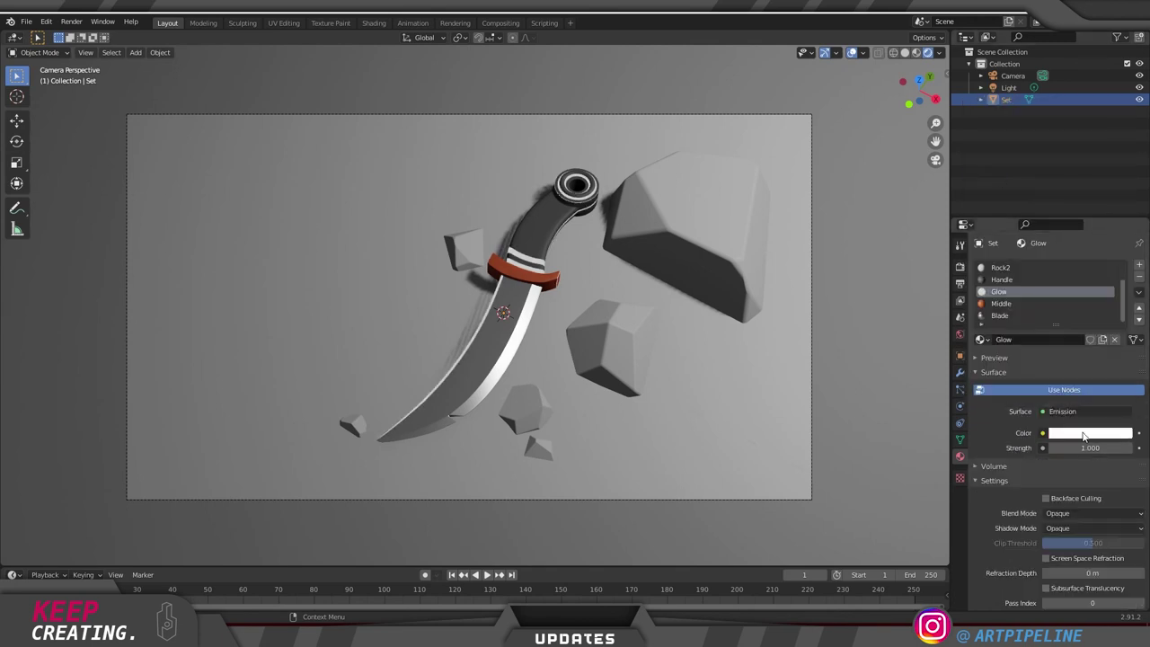
pyautogui.click(1074, 434)
pyautogui.moveTo(1069, 305); pyautogui.dragTo(1070, 312)
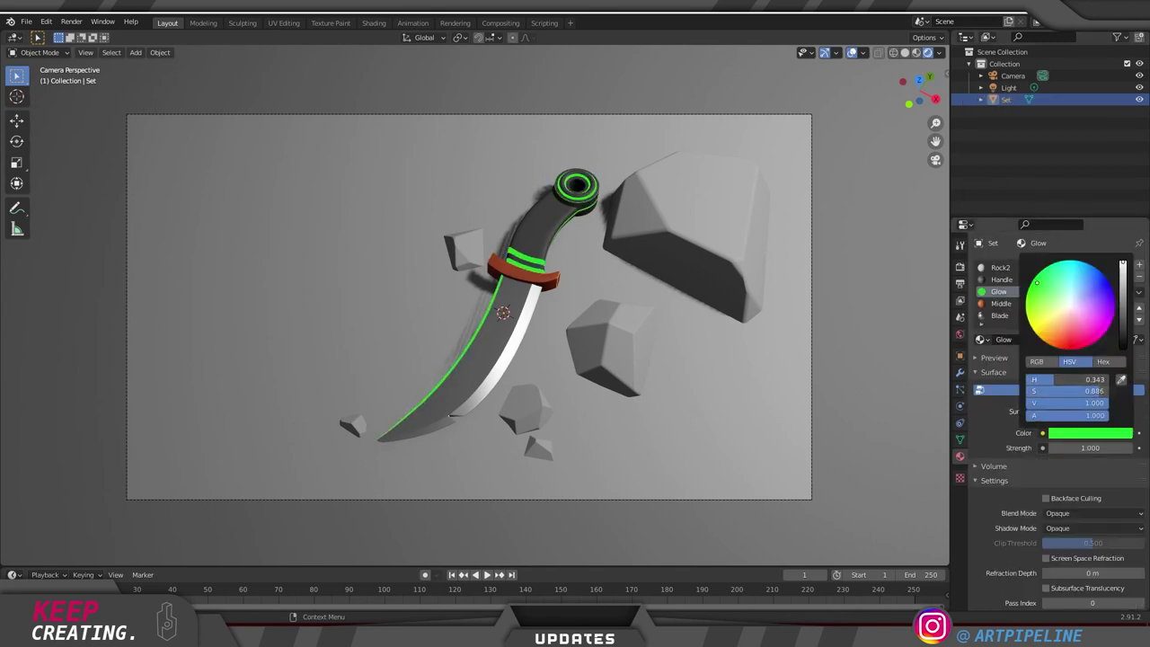
# Enable Bloom in the Eevee render settings and tint its color bright green
pyautogui.click(960, 267)
pyautogui.click(984, 360)
pyautogui.click(975, 361)
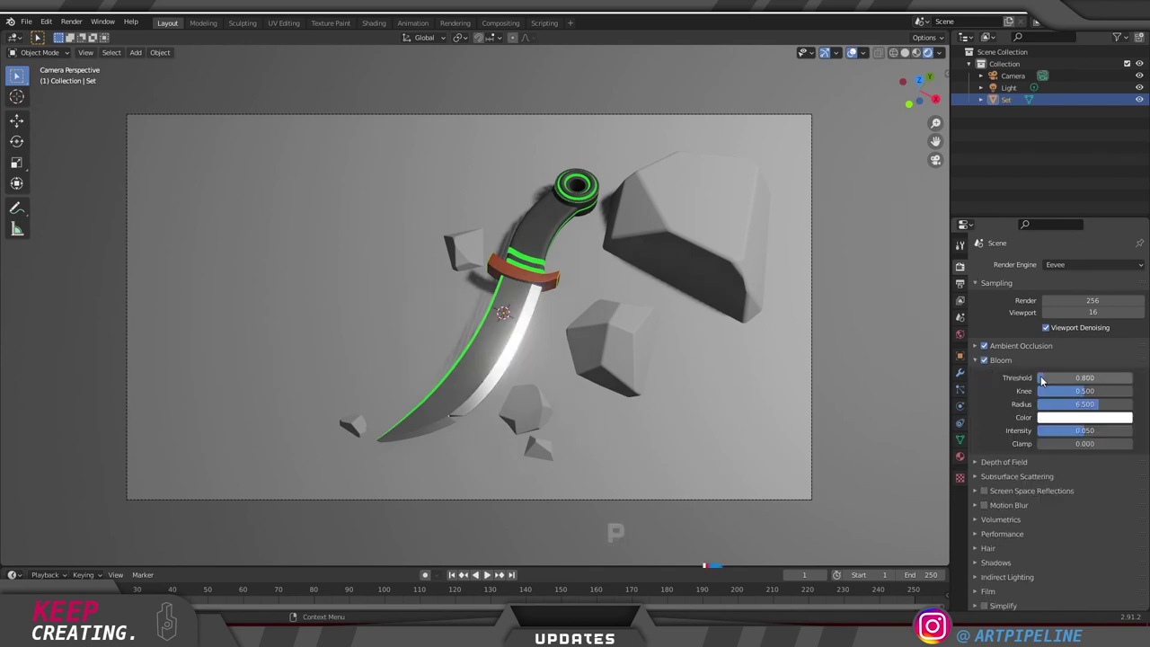
pyautogui.click(1082, 417)
pyautogui.click(1025, 289)
# Set the bloom intensity to 0.050 and adjust its threshold
pyautogui.moveTo(1084, 430); pyautogui.dragTo(1033, 430)
pyautogui.click(1091, 431)
pyautogui.write('1')
pyautogui.press('Return')
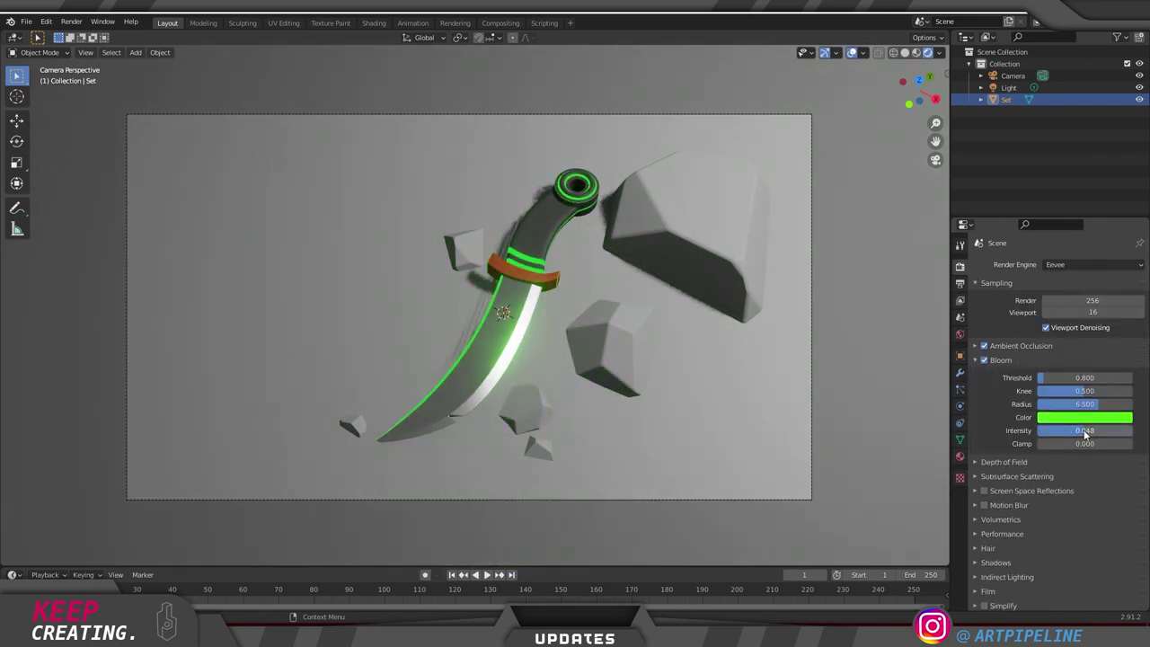
pyautogui.moveTo(1077, 377); pyautogui.dragTo(1069, 377)
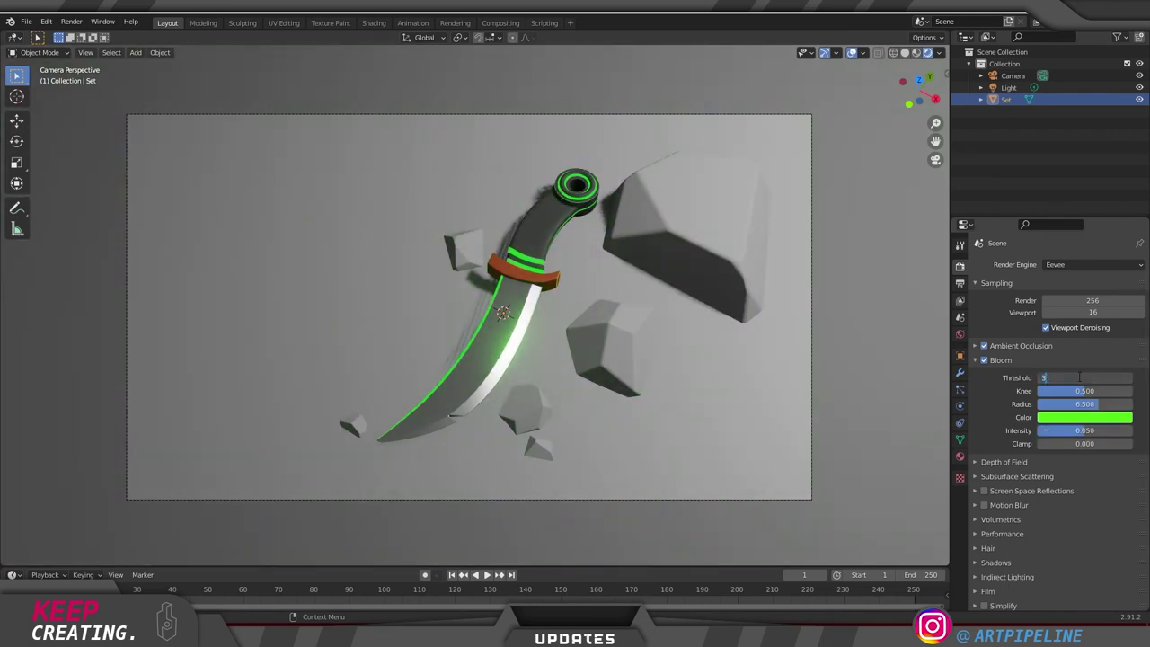
# Set the Ground material's base color to crimson red, HSV 1.000, 0.800, 0.833
pyautogui.click(960, 456)
pyautogui.scroll(1, 1083, 293)
pyautogui.click(1015, 279)
pyautogui.click(1082, 463)
pyautogui.moveTo(1122, 314); pyautogui.dragTo(1122, 305)
pyautogui.moveTo(1070, 336); pyautogui.dragTo(1070, 370)
pyautogui.moveTo(1092, 410)
pyautogui.mouseDown()
pyautogui.moveTo(1051, 410)
pyautogui.moveTo(1109, 410)
pyautogui.mouseUp()
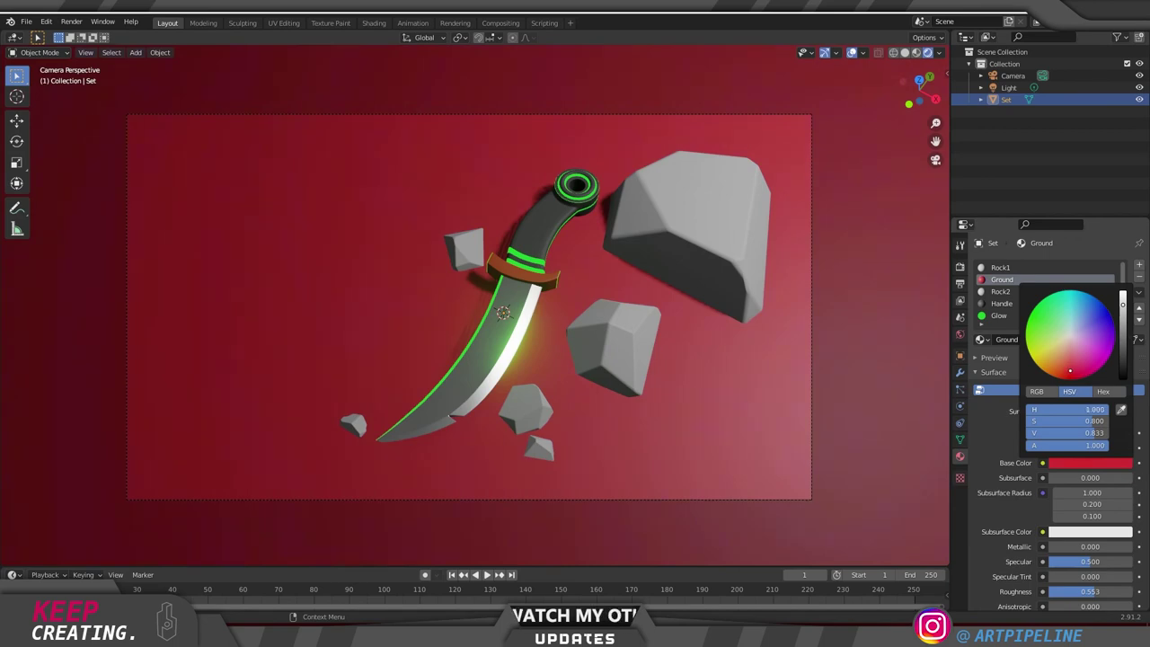
# Change the point light's color to light blue
pyautogui.click(1008, 88)
pyautogui.click(1087, 330)
pyautogui.moveTo(1035, 300); pyautogui.dragTo(1073, 288)
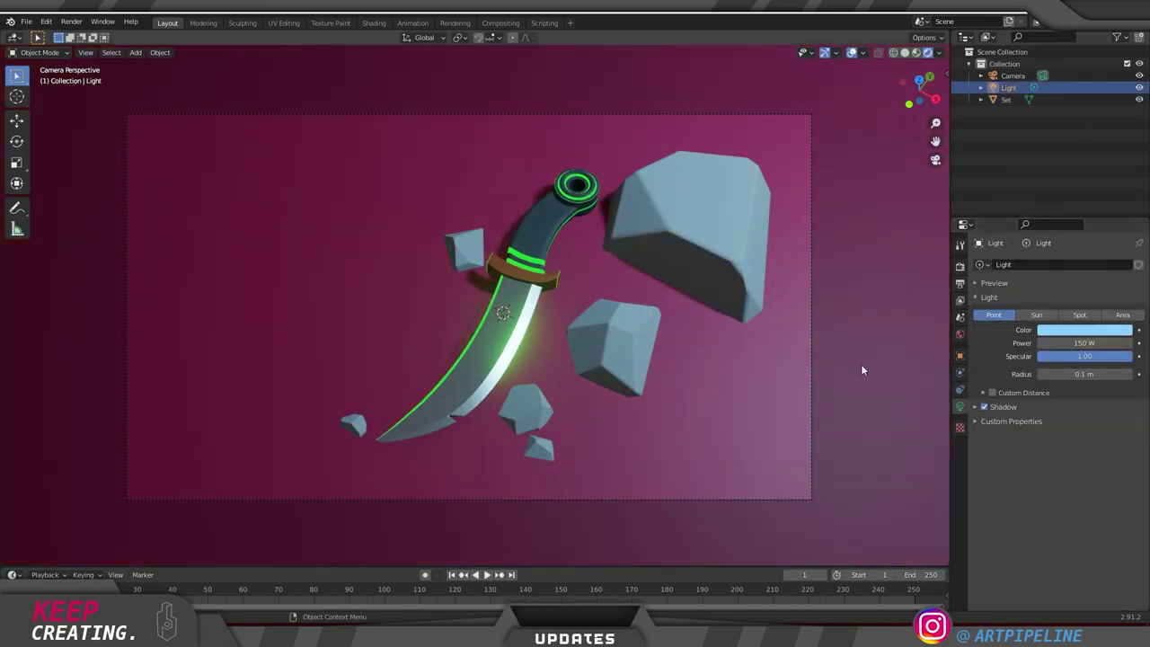
# Give the Rock1 and Rock2 materials of the set warm brown base colors
pyautogui.click(860, 363)
pyautogui.click(1001, 268)
pyautogui.click(1094, 464)
pyautogui.moveTo(1067, 433); pyautogui.dragTo(1094, 433)
pyautogui.moveTo(1031, 422); pyautogui.dragTo(1055, 410)
pyautogui.click(1000, 292)
pyautogui.click(1088, 463)
# Recolor the guard's Middle material to green, HSV 0.336, 0.938, 0.714
pyautogui.scroll(-2, 1006, 303)
pyautogui.click(1002, 303)
pyautogui.click(1086, 463)
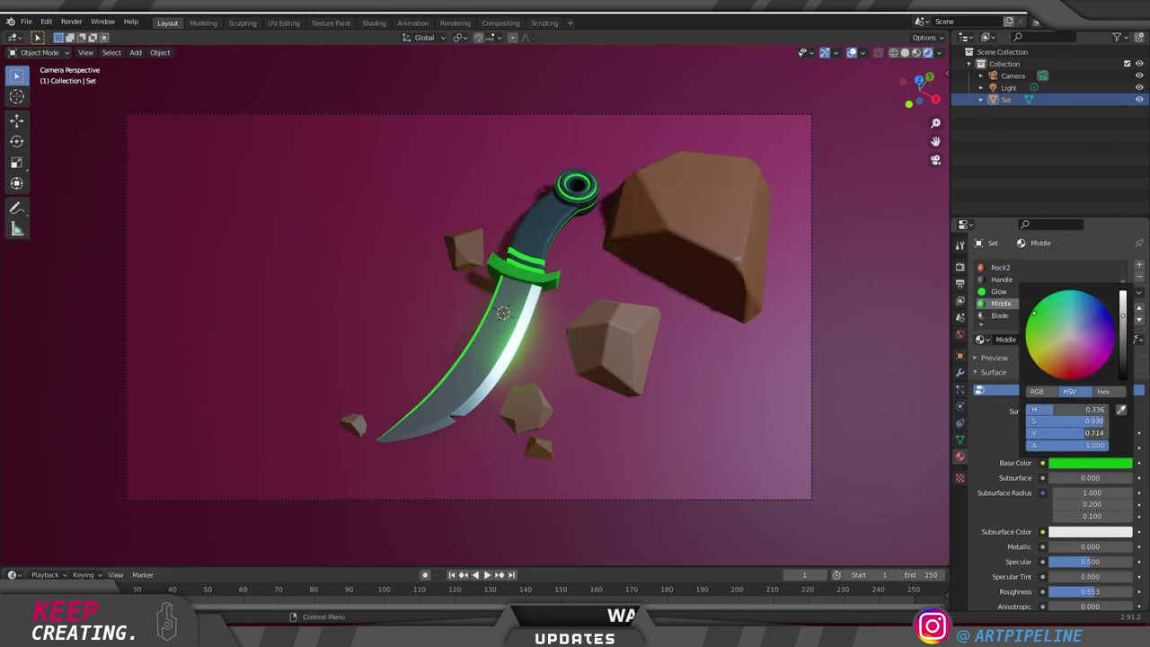
# Change the Ground material's base color to a muted orange-brown with lower saturation
pyautogui.scroll(2, 1004, 280)
pyautogui.click(1002, 279)
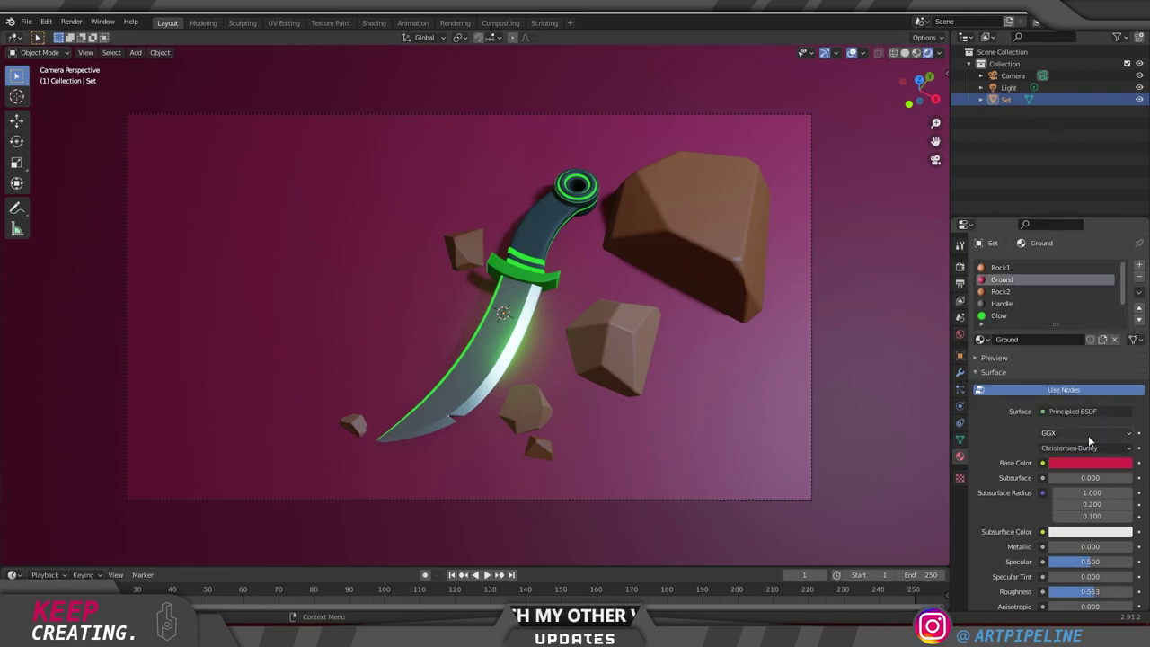
pyautogui.click(1088, 463)
pyautogui.moveTo(1092, 421); pyautogui.dragTo(1049, 421)
pyautogui.moveTo(1073, 352)
pyautogui.mouseDown()
pyautogui.moveTo(1049, 352)
pyautogui.moveTo(1062, 364)
pyautogui.mouseUp()
# Set Rock1's base color to reddish brown, HSV 0.043, 0.671, 0.750, and shift Rock2 to a similar reddish brown
pyautogui.click(1002, 267)
pyautogui.click(1088, 464)
pyautogui.scroll(-1, 1061, 364)
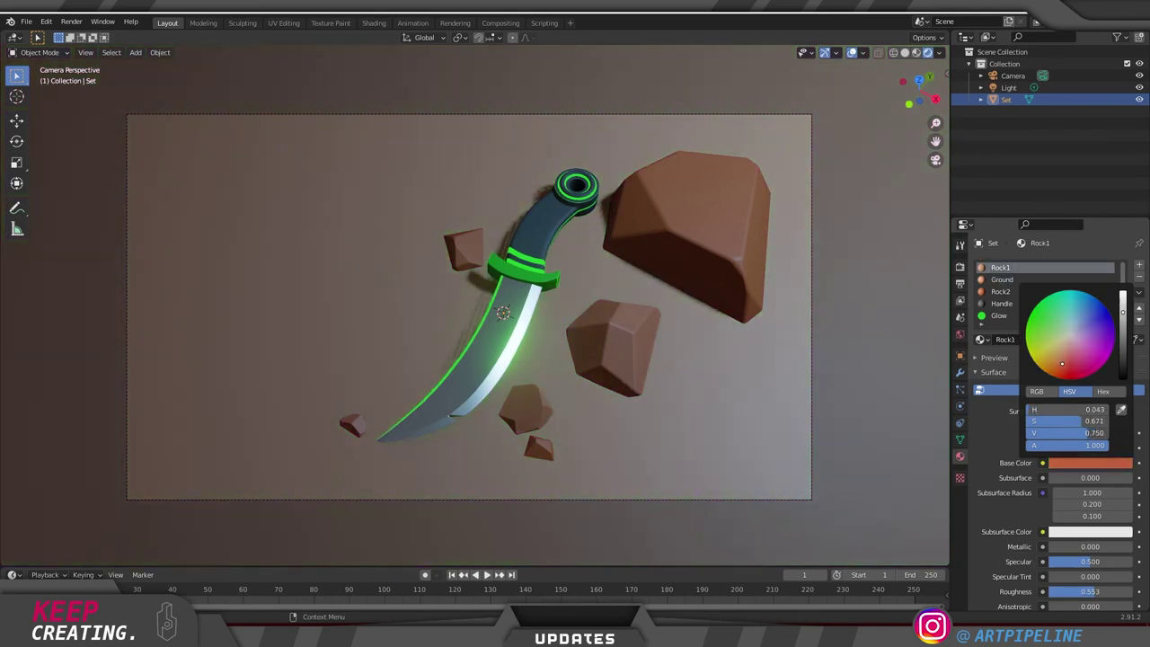
pyautogui.click(1001, 292)
pyautogui.click(1089, 463)
# Duplicate the point light and place the copy at a different height along the Z axis
pyautogui.moveTo(696, 381); pyautogui.dragTo(606, 396, button='middle')
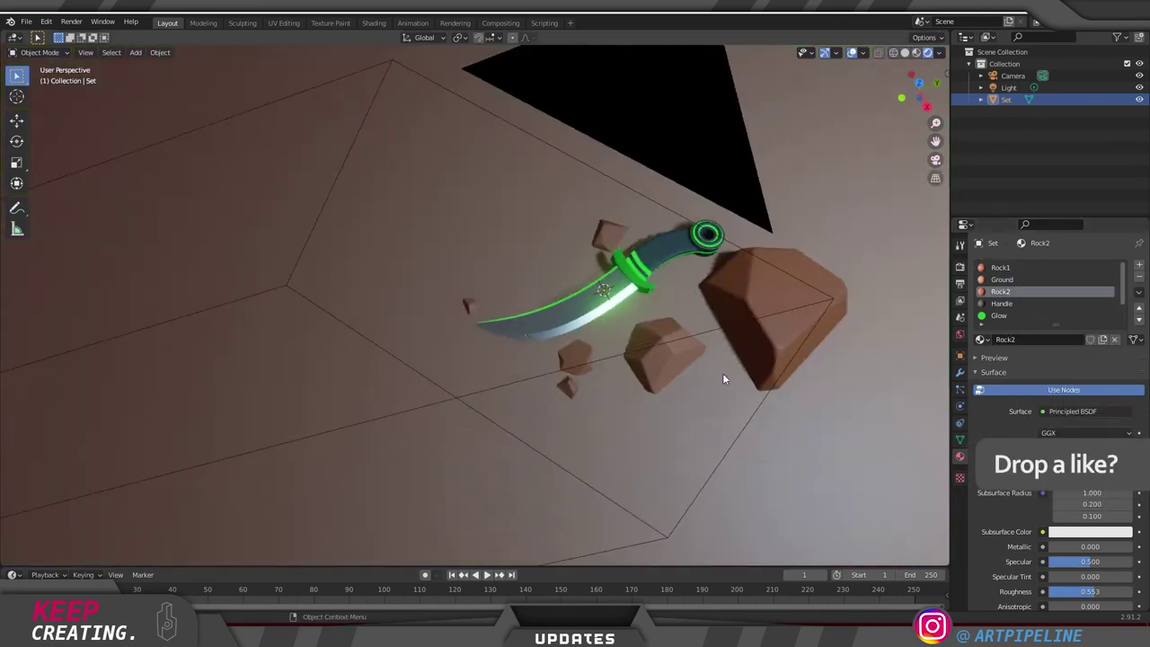
pyautogui.scroll(-3, 606, 395)
pyautogui.click(756, 192)
pyautogui.hotkey('shift', 'd')
pyautogui.press('z')
pyautogui.click(682, 495)
# Move the duplicated light above the large rock, shift it along the Y axis, and return to the camera view
pyautogui.moveTo(593, 458); pyautogui.dragTo(484, 378, button='middle')
pyautogui.press('g')
pyautogui.click(688, 440)
pyautogui.moveTo(688, 404); pyautogui.dragTo(703, 441, button='middle')
pyautogui.press('g')
pyautogui.press('y')
pyautogui.click(692, 445)
pyautogui.moveTo(629, 494); pyautogui.dragTo(593, 423, button='middle')
pyautogui.press('KP_0')
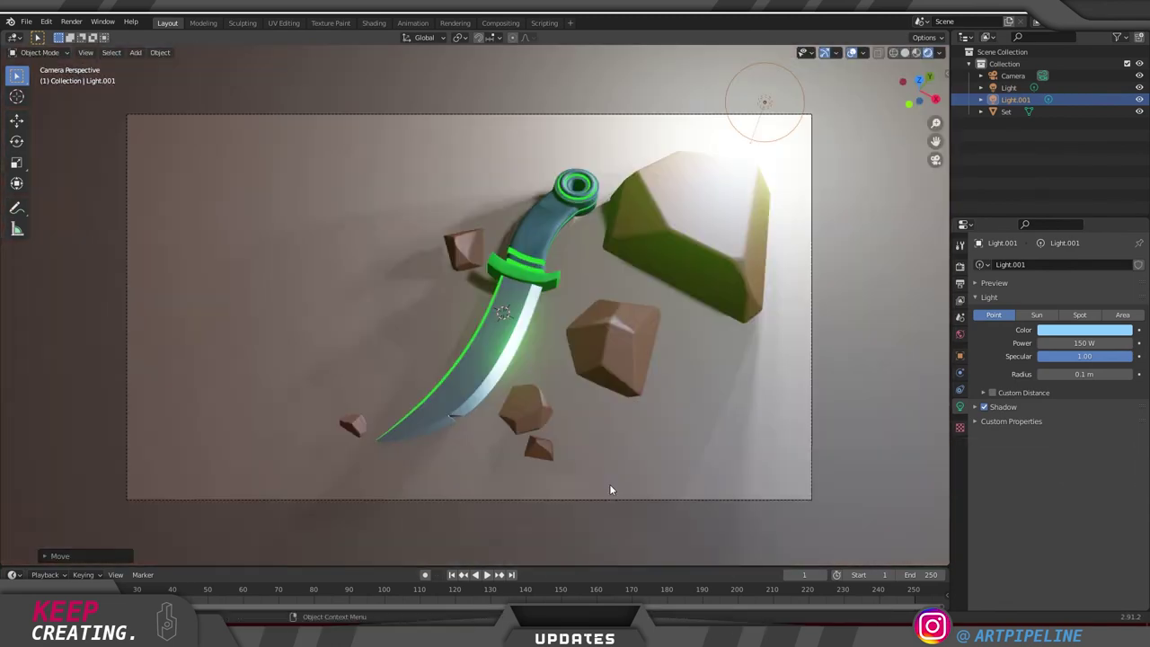
# Add a spot light to the scene and raise it along the Z axis
pyautogui.hotkey('shift', 'a')
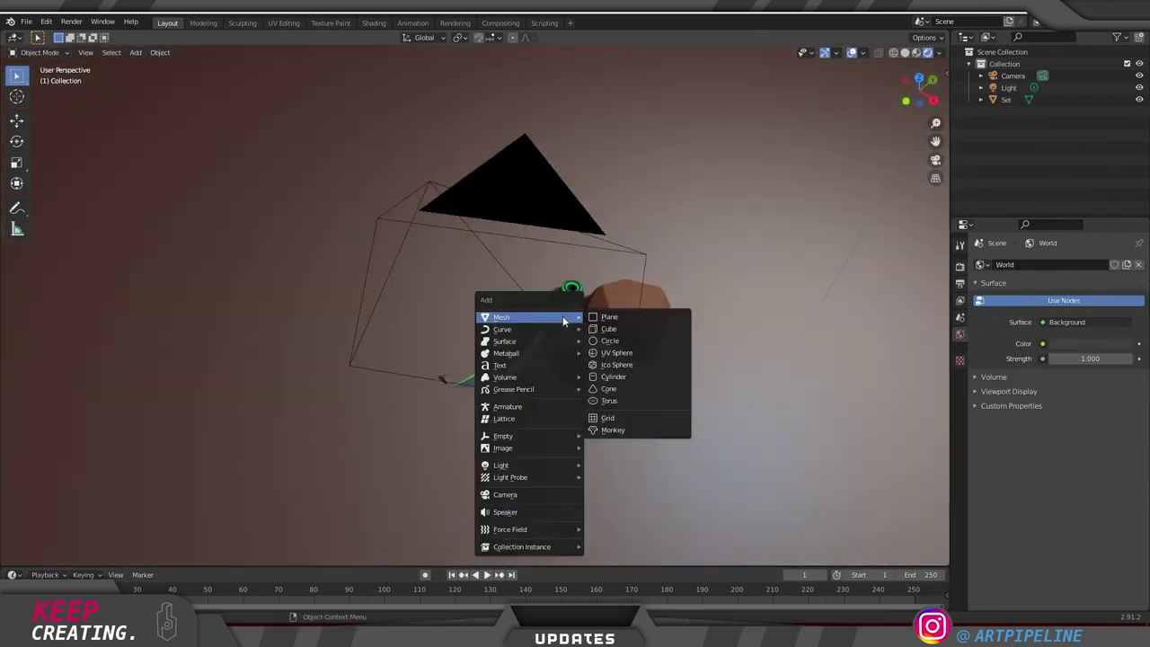
pyautogui.moveTo(556, 465)
pyautogui.click(608, 490)
pyautogui.press('g')
pyautogui.press('z')
pyautogui.click(611, 252)
pyautogui.moveTo(610, 252); pyautogui.dragTo(646, 382, button='middle')
# Tilt the spot light about the Y axis and reposition it along the Z and X axes
pyautogui.press('r')
pyautogui.press('x')
pyautogui.press('y')
pyautogui.click(782, 205)
pyautogui.press('g')
pyautogui.press('z')
pyautogui.click(779, 413)
pyautogui.press('g')
pyautogui.press('x')
pyautogui.click(585, 398)
# Return to the camera view and shift the spot light along its local Z axis beyond the frame's upper-left corner
pyautogui.press('KP_0')
pyautogui.press('g')
pyautogui.press('z')
pyautogui.press('z')
pyautogui.click(354, 308)
# Set the spot light's power to 100 W, its cone size to 61.7° and its radius to 0.6 m
pyautogui.click(1077, 343)
pyautogui.write('100')
pyautogui.press('Return')
pyautogui.moveTo(1084, 425); pyautogui.dragTo(1115, 425)
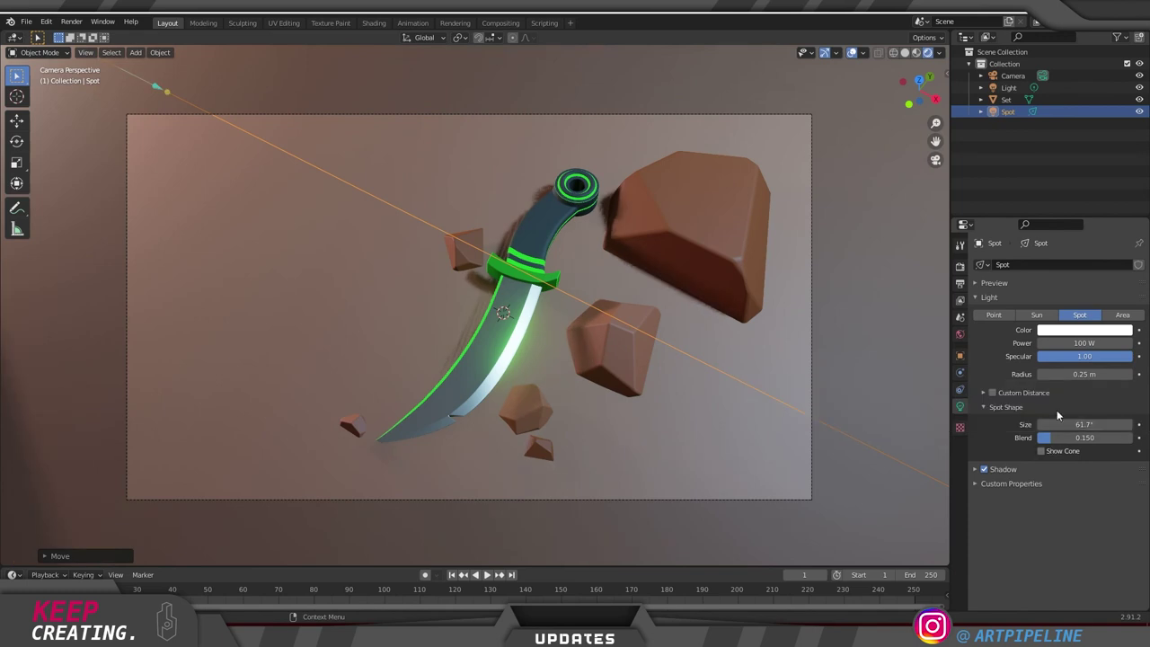
pyautogui.moveTo(1085, 374); pyautogui.dragTo(1116, 374)
# Color the spot light saturated blue, HSV 0.614, 1.000, 1.000, and set its power to 200 W
pyautogui.click(1084, 330)
pyautogui.moveTo(1073, 234)
pyautogui.mouseDown()
pyautogui.moveTo(1072, 258)
pyautogui.moveTo(1087, 171)
pyautogui.moveTo(1099, 180)
pyautogui.mouseUp()
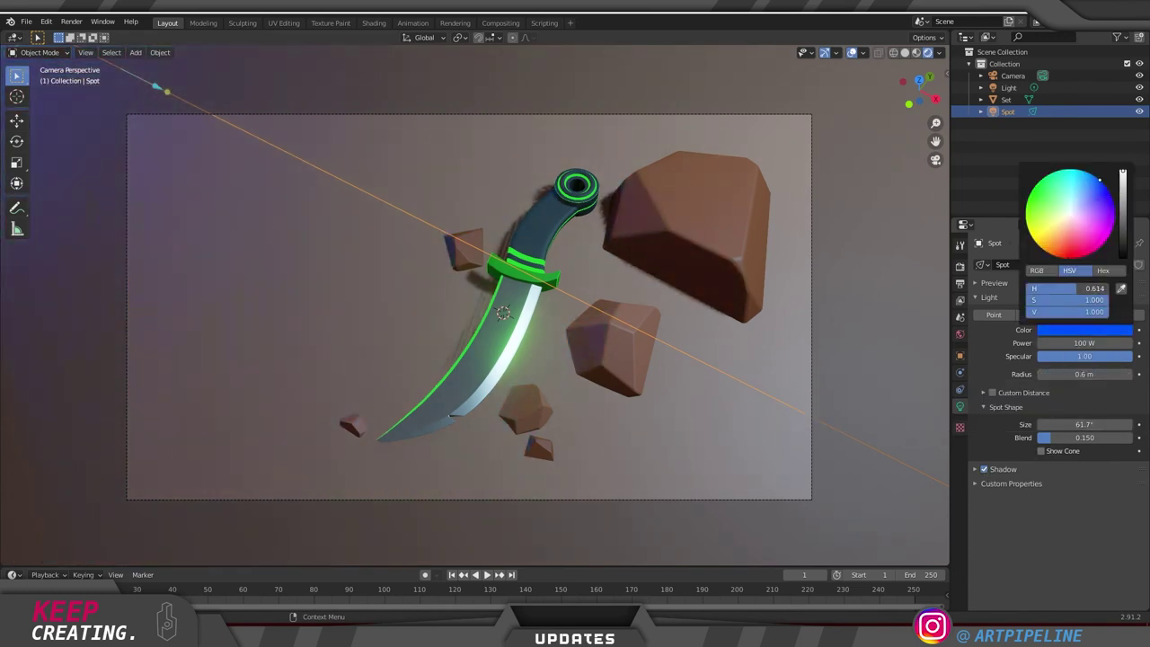
pyautogui.click(1062, 343)
pyautogui.write('200')
pyautogui.press('Return')
# Change the point light's color to pale violet-blue, HSV 0.657, 0.443, 1.000
pyautogui.click(1009, 88)
pyautogui.click(1077, 330)
pyautogui.moveTo(1087, 216)
pyautogui.mouseDown()
pyautogui.moveTo(1104, 218)
pyautogui.moveTo(1086, 201)
pyautogui.mouseUp()
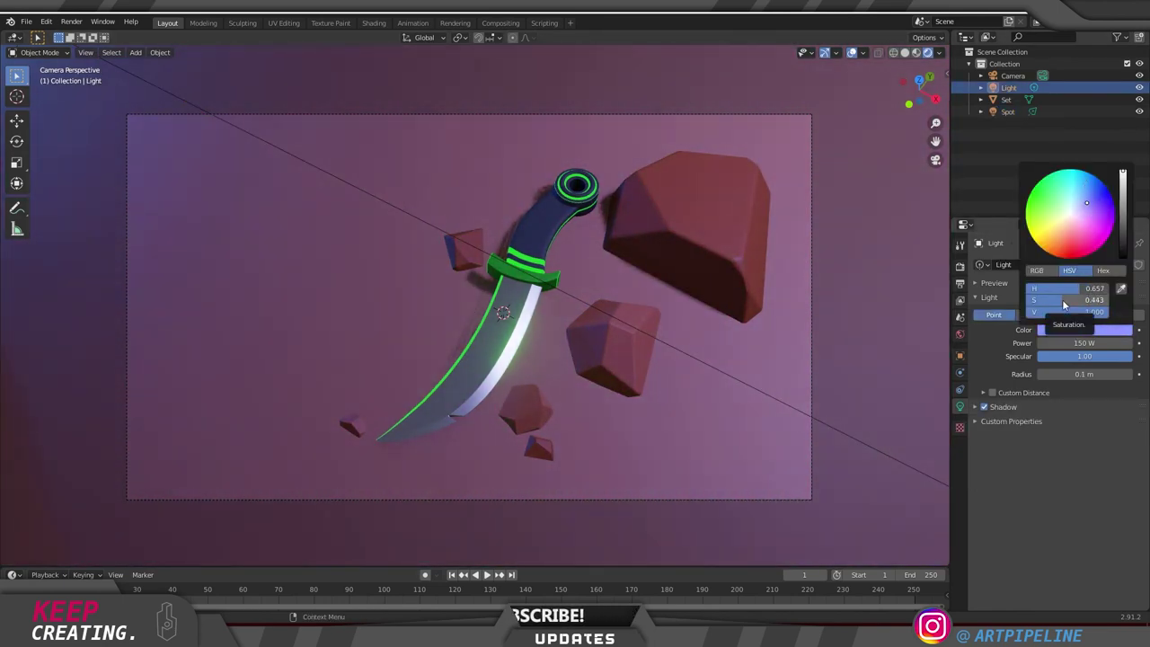
# Select the dagger set and raise the Glow material's emission strength, trying 5 and settling on 10
pyautogui.click(845, 306)
pyautogui.click(1000, 314)
pyautogui.scroll(-2, 1069, 395)
pyautogui.click(1091, 417)
pyautogui.write('5')
pyautogui.press('Return')
pyautogui.click(1096, 418)
pyautogui.write('1')
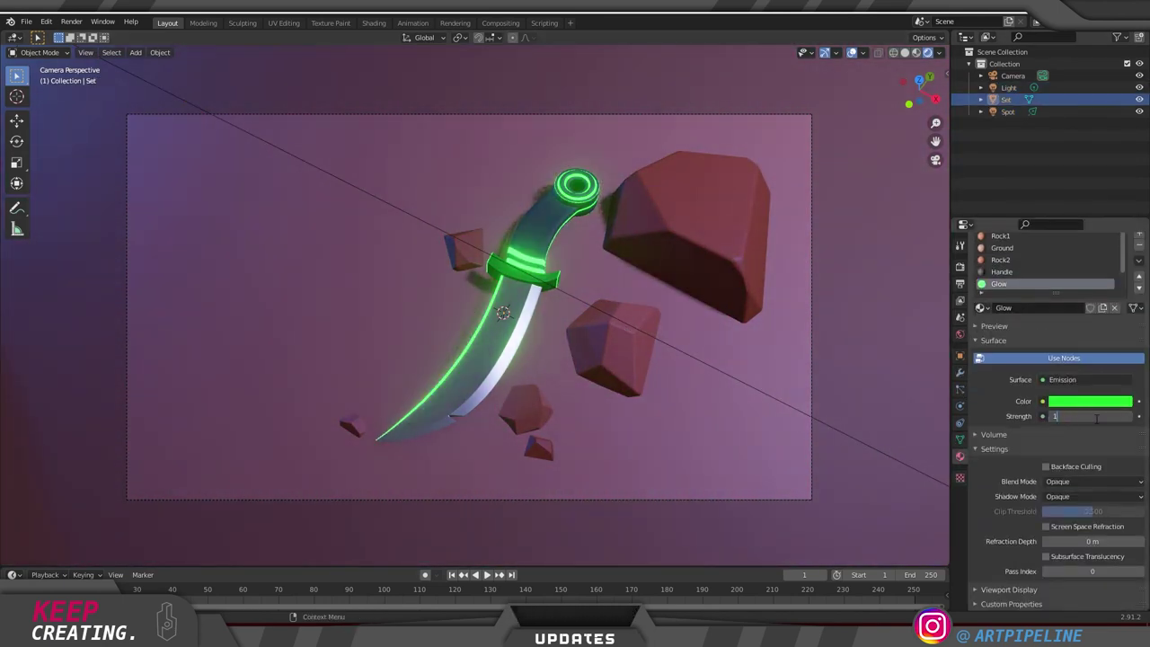
pyautogui.write('0')
pyautogui.press('Return')
# Raise the bloom threshold to about 7 and set the Glow material's emission strength to 15
pyautogui.click(960, 267)
pyautogui.moveTo(1053, 346); pyautogui.dragTo(1103, 346)
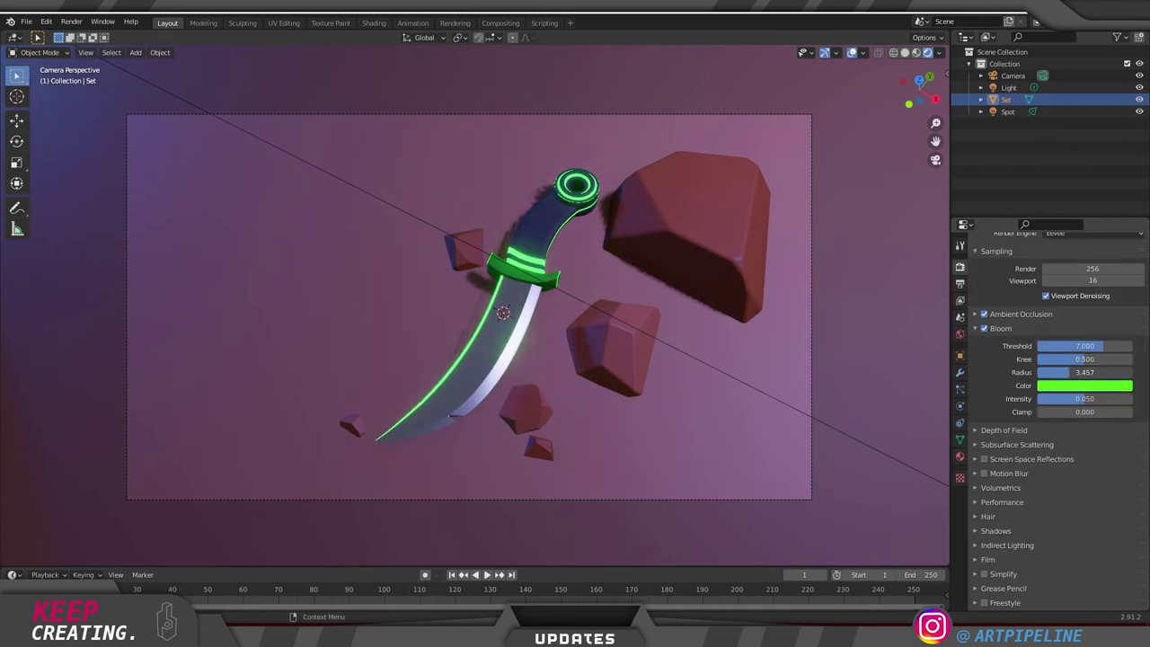
pyautogui.click(959, 455)
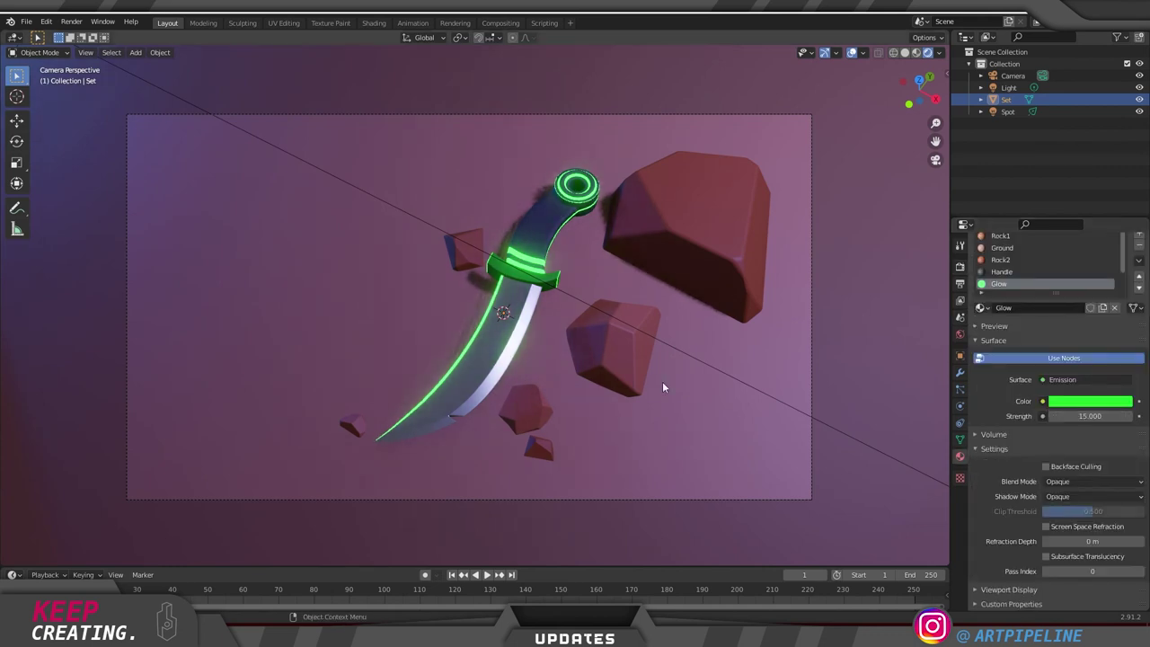
# Recolor the spot light to magenta-pink, with hue about 0.88 and saturation about 0.68
pyautogui.click(742, 380)
pyautogui.click(1078, 331)
pyautogui.moveTo(1077, 288)
pyautogui.mouseDown()
pyautogui.moveTo(1094, 290)
pyautogui.moveTo(1068, 300)
pyautogui.mouseUp()
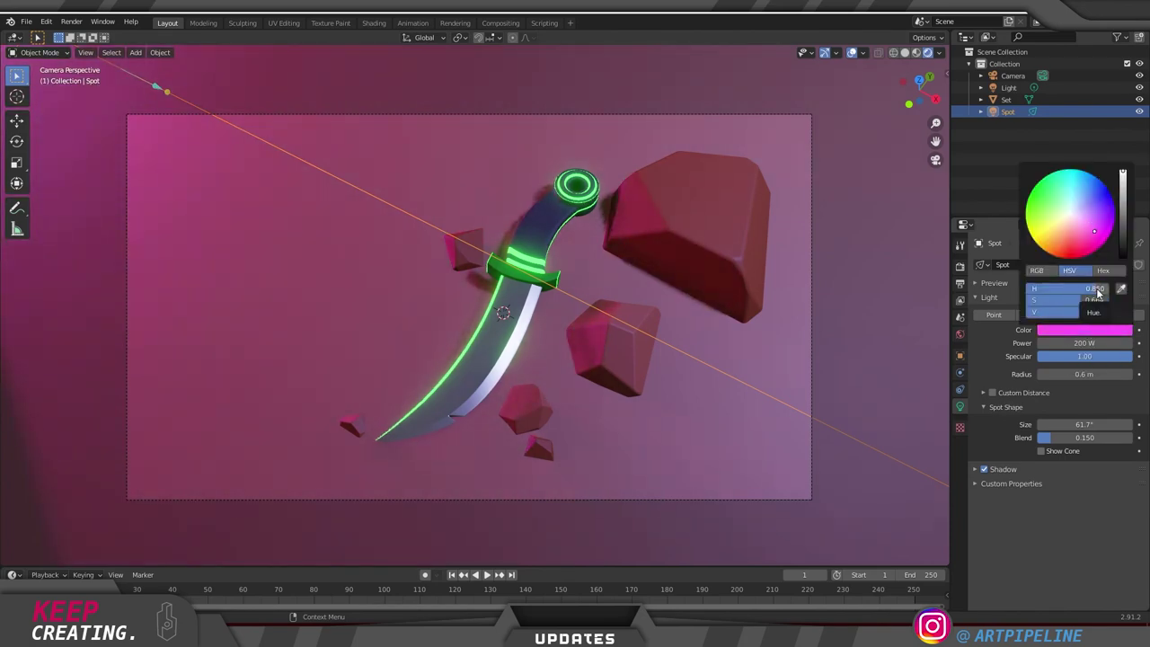
# Select the dagger set and adjust the Ground material's base color
pyautogui.click(885, 341)
pyautogui.scroll(2, 1018, 300)
pyautogui.click(1015, 280)
pyautogui.click(1078, 463)
pyautogui.moveTo(1037, 409)
pyautogui.mouseDown()
pyautogui.moveTo(1109, 410)
pyautogui.moveTo(1035, 410)
pyautogui.mouseUp()
pyautogui.scroll(-1, 1030, 296)
# Toggle the point light off and on to compare its effect, and set its power to 50 W
pyautogui.click(1009, 88)
pyautogui.click(1139, 88)
pyautogui.click(1139, 88)
pyautogui.doubleClick(1096, 344)
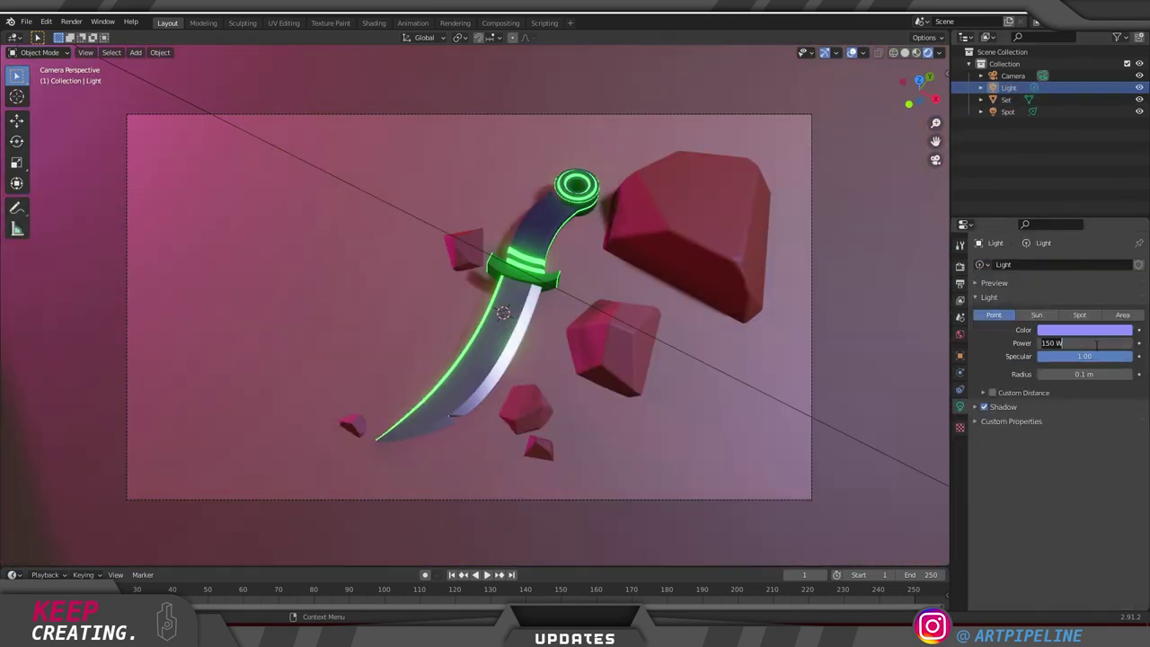
pyautogui.write('50')
pyautogui.press('Return')
# Increase the saturation of the point light's color to make it a deeper blue
pyautogui.click(1080, 332)
pyautogui.moveTo(1056, 301); pyautogui.dragTo(1074, 301)
pyautogui.click(1074, 302)
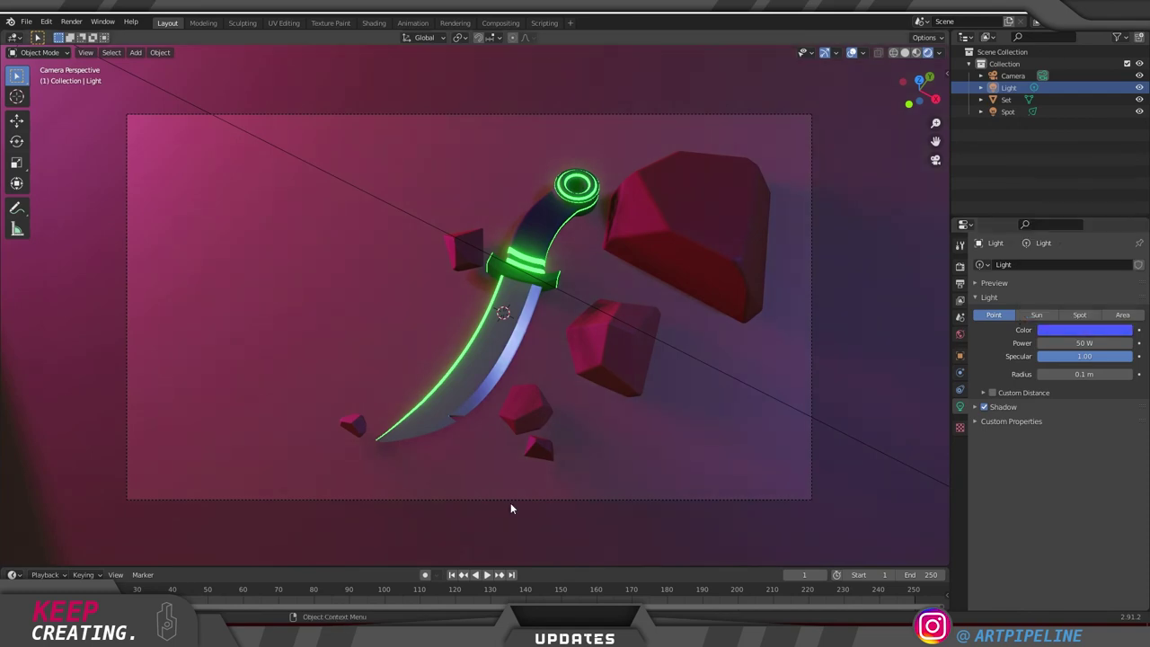
# Try a higher exposure in the scene's color management, and undo the change
pyautogui.click(959, 267)
pyautogui.click(976, 360)
pyautogui.click(976, 347)
pyautogui.click(976, 346)
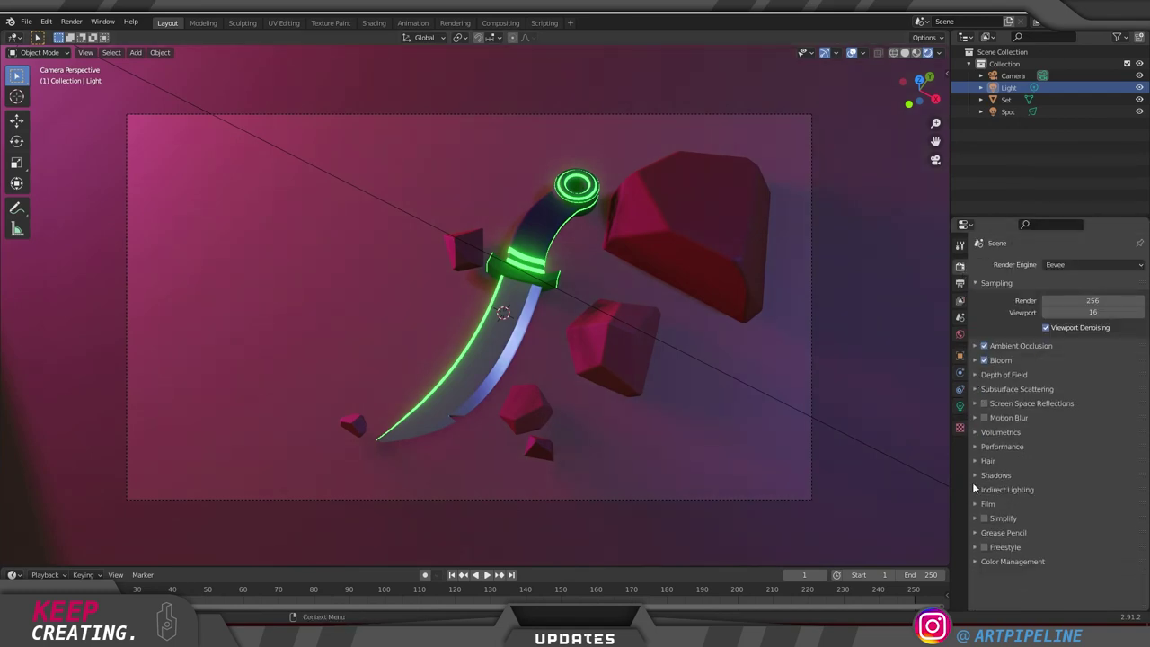
pyautogui.click(975, 562)
pyautogui.scroll(-3, 997, 556)
pyautogui.moveTo(1091, 554); pyautogui.dragTo(1101, 558)
pyautogui.hotkey('ctrl', 'z')
# Try a color management curve with darkened shadows and an adjusted highlight point, and turn the curves off
pyautogui.click(983, 603)
pyautogui.scroll(-8, 995, 556)
pyautogui.click(994, 417)
pyautogui.moveTo(1021, 513); pyautogui.dragTo(1019, 523)
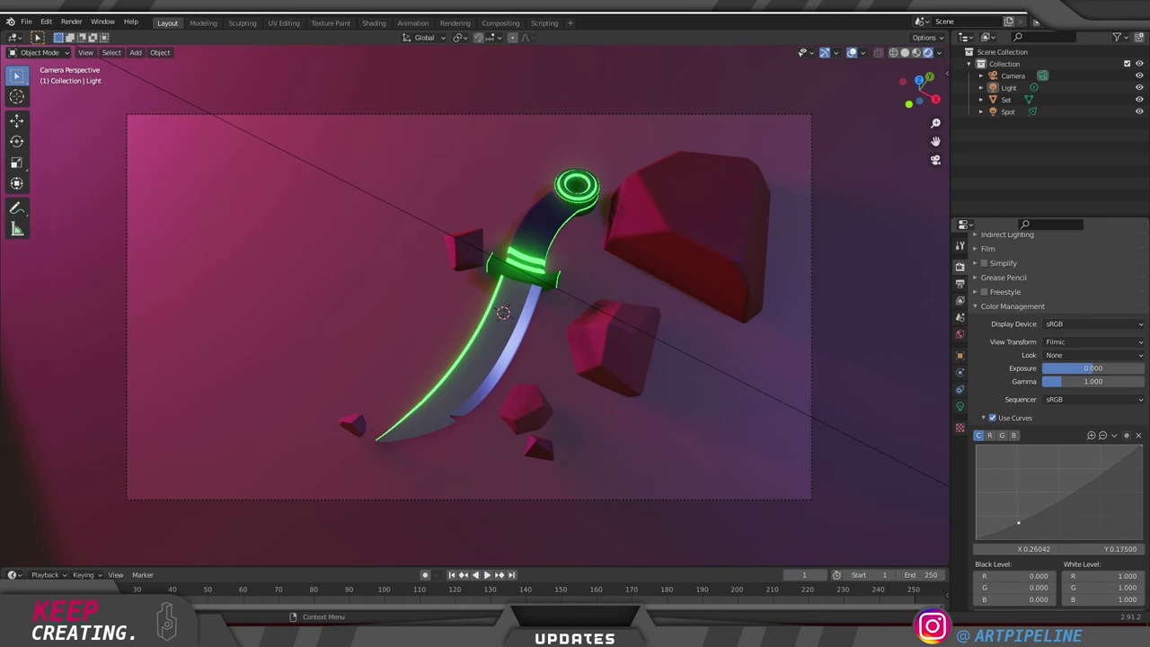
pyautogui.moveTo(1104, 469); pyautogui.dragTo(1106, 459)
pyautogui.click(994, 419)
pyautogui.click(959, 283)
pyautogui.scroll(-2, 1042, 467)
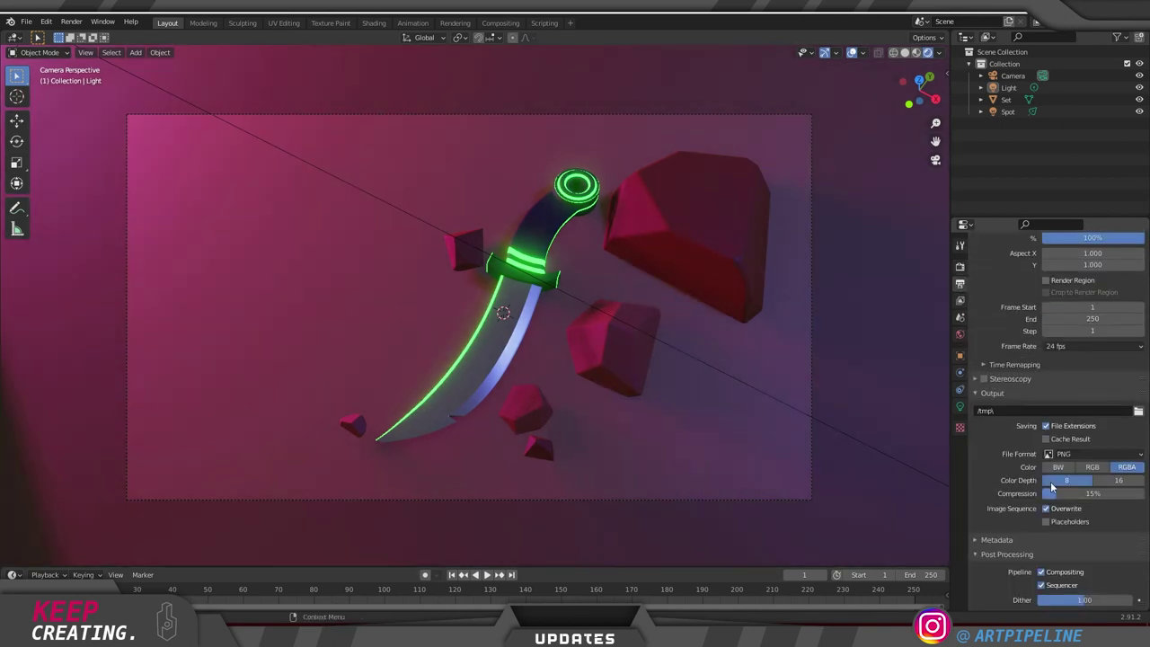
pyautogui.click(960, 301)
pyautogui.click(959, 318)
pyautogui.click(960, 335)
pyautogui.click(961, 407)
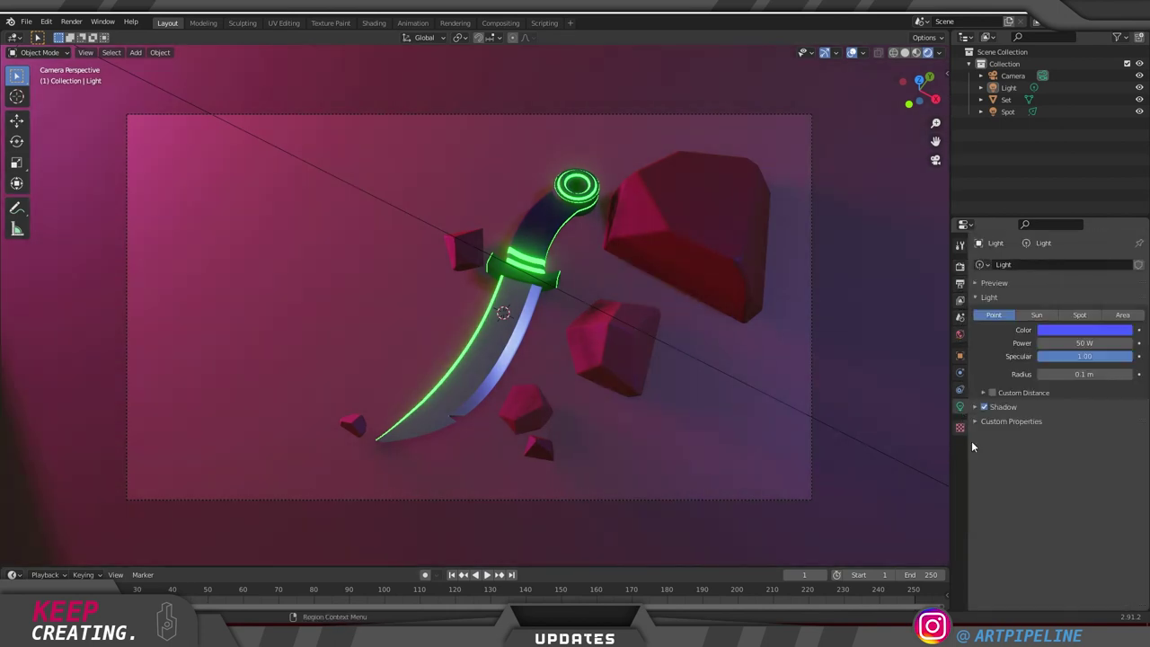
# Select the spot light and set its color's hue to 0.8
pyautogui.click(655, 337)
pyautogui.click(1080, 332)
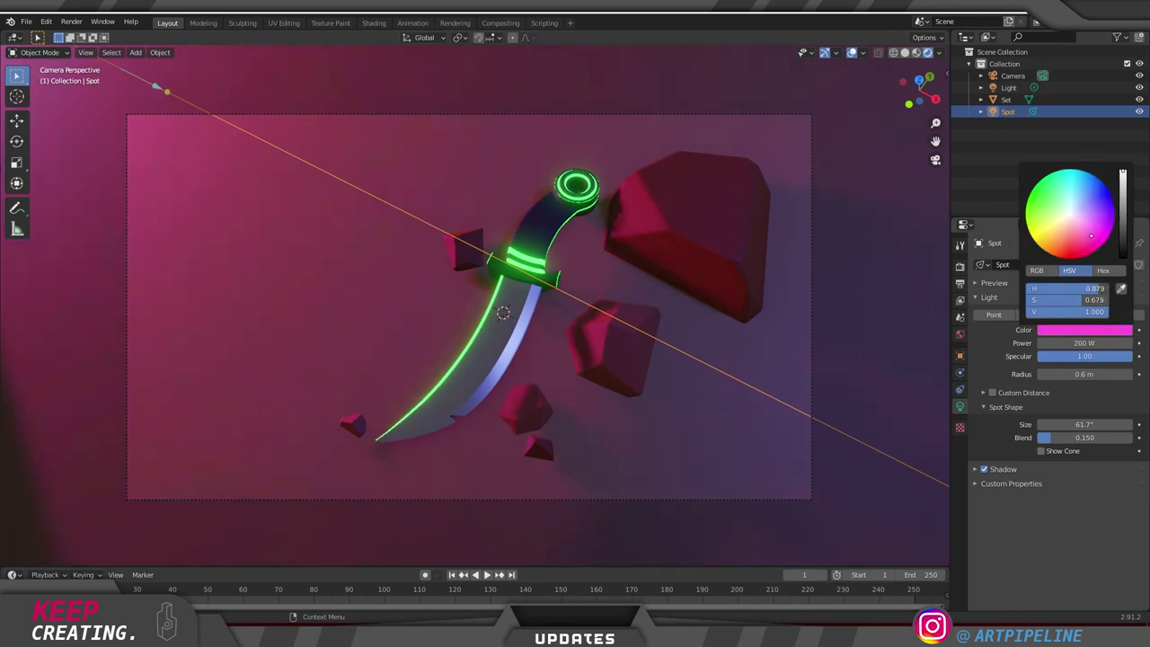
pyautogui.write('0.8')
pyautogui.press('Return')
# Set the Blade material's roughness to 0.3 and its specular to 0.7
pyautogui.click(538, 410)
pyautogui.click(960, 456)
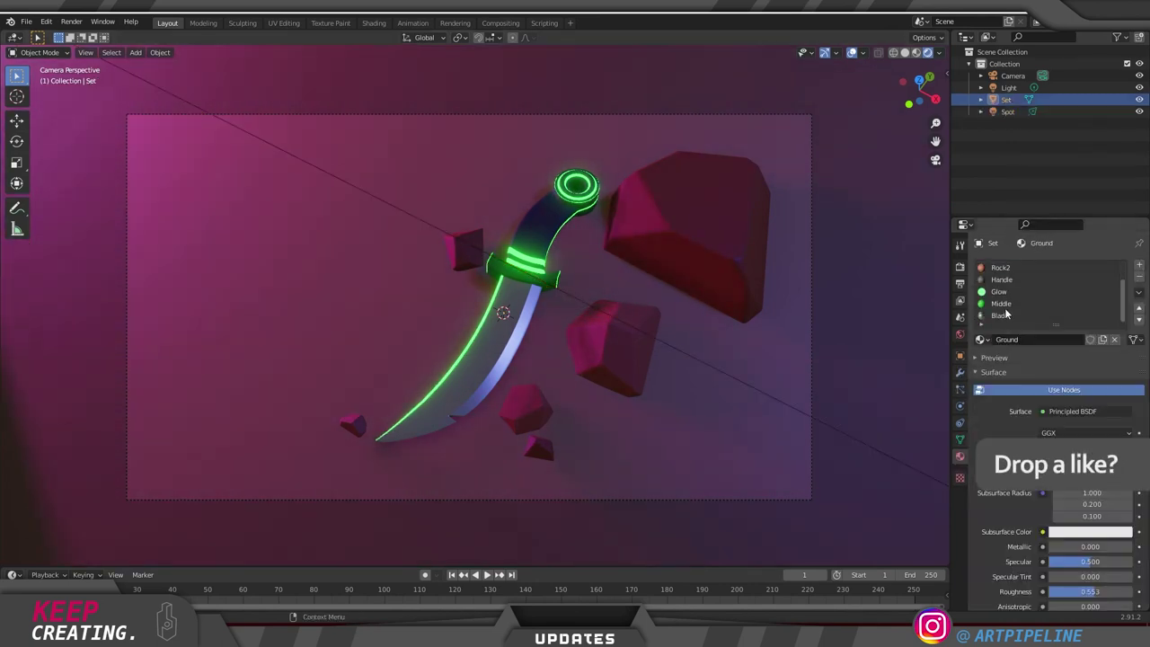
pyautogui.click(1006, 314)
pyautogui.scroll(-2, 1069, 494)
pyautogui.moveTo(1089, 519); pyautogui.dragTo(1073, 519)
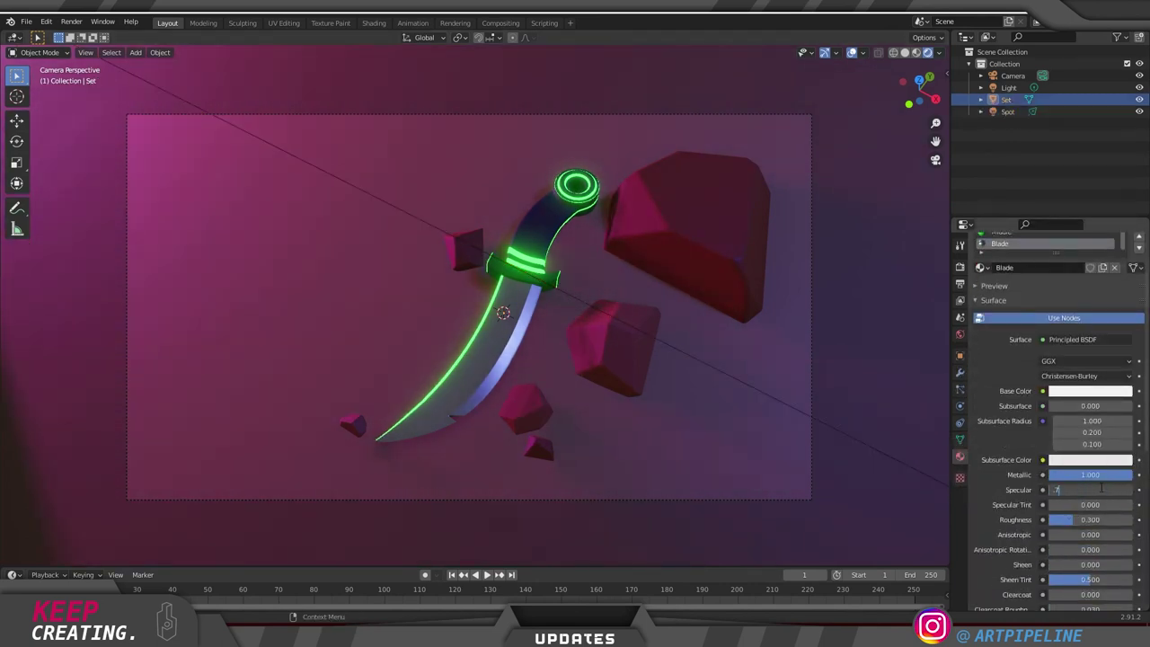
# Adjust the saturation of the Handle material's base color
pyautogui.scroll(2, 1065, 503)
pyautogui.scroll(1, 1003, 291)
pyautogui.click(1003, 291)
pyautogui.click(1087, 463)
pyautogui.moveTo(1069, 433); pyautogui.dragTo(1092, 433)
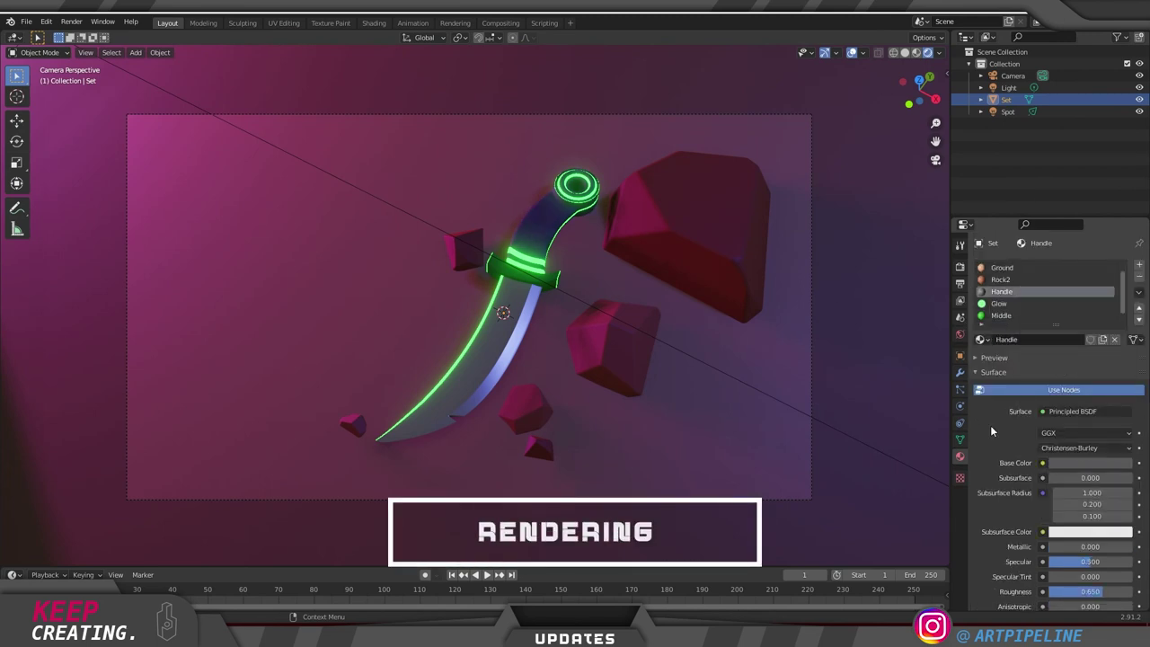
# Set the render sampling to 1024 and render the final image
pyautogui.click(960, 267)
pyautogui.click(1092, 301)
pyautogui.write('1024')
pyautogui.press('Return')
pyautogui.click(976, 476)
pyautogui.click(976, 476)
pyautogui.click(71, 23)
pyautogui.click(83, 36)
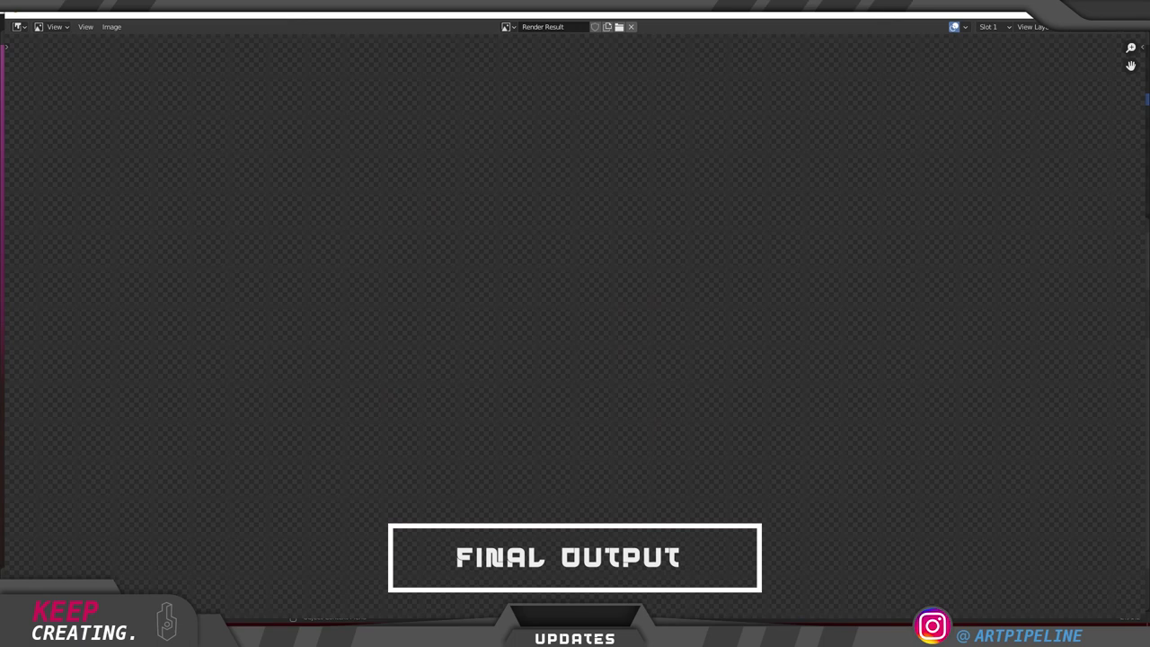